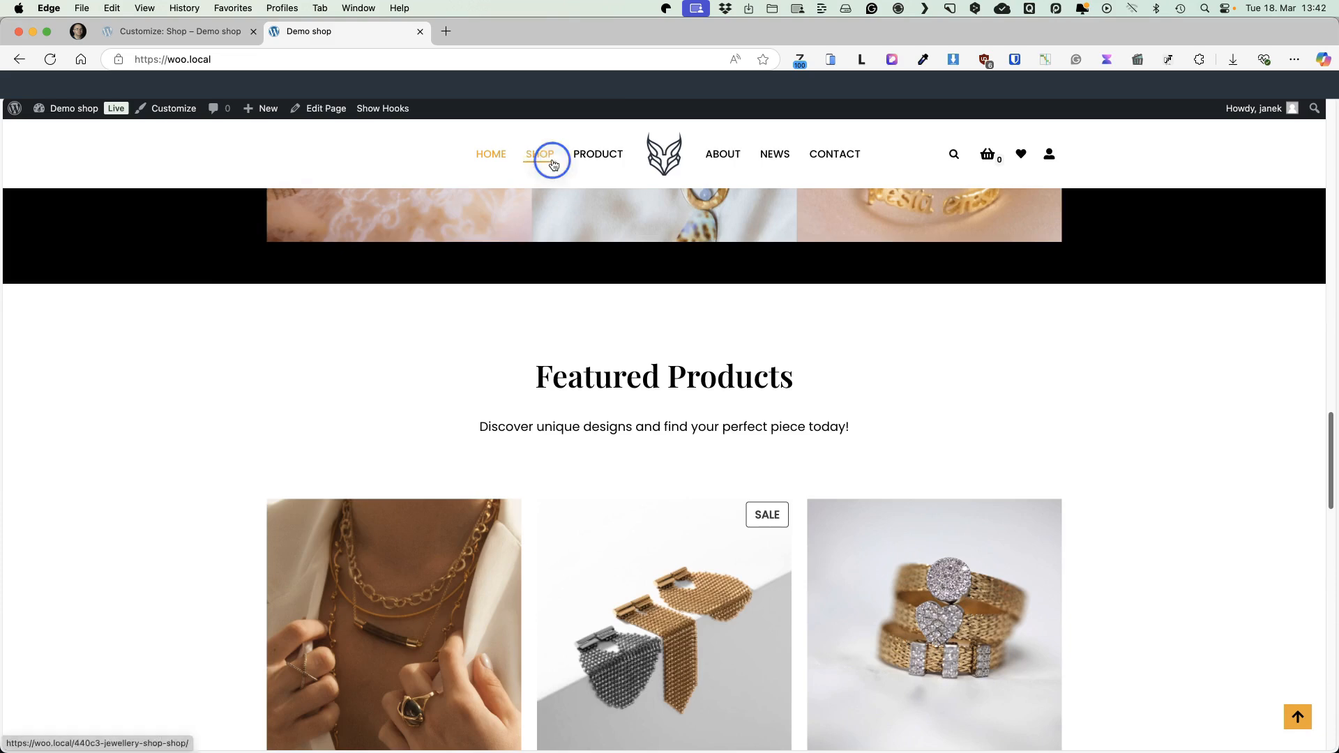
On the shop page, mark Diamond Ropy and Giamo Limited Golden Set for comparison, and add Diamond Ropy to the wish list
{"action": "scroll", "coordinate": [286, 342], "scroll_direction": "down", "scroll_amount": 4}
{"action": "scroll", "coordinate": [285, 339], "scroll_direction": "down", "scroll_amount": 2}
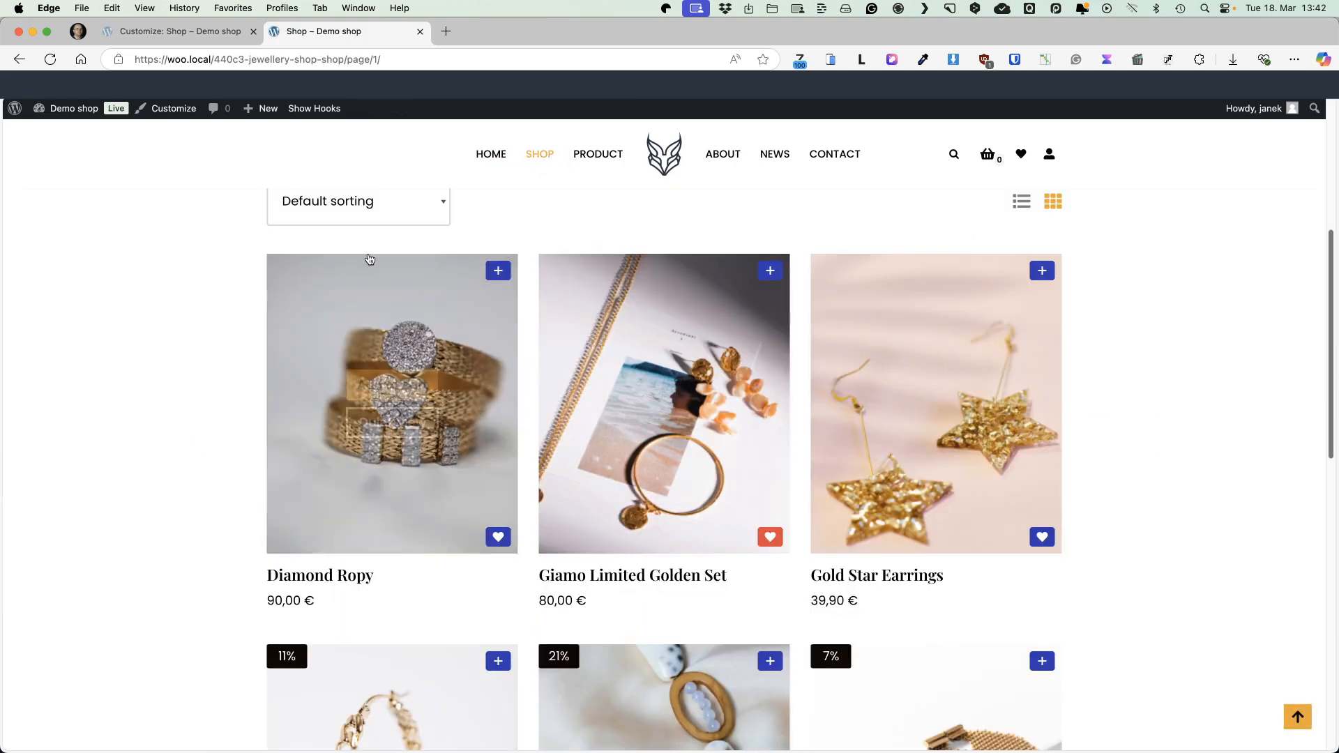
{"action": "left_click", "coordinate": [499, 276]}
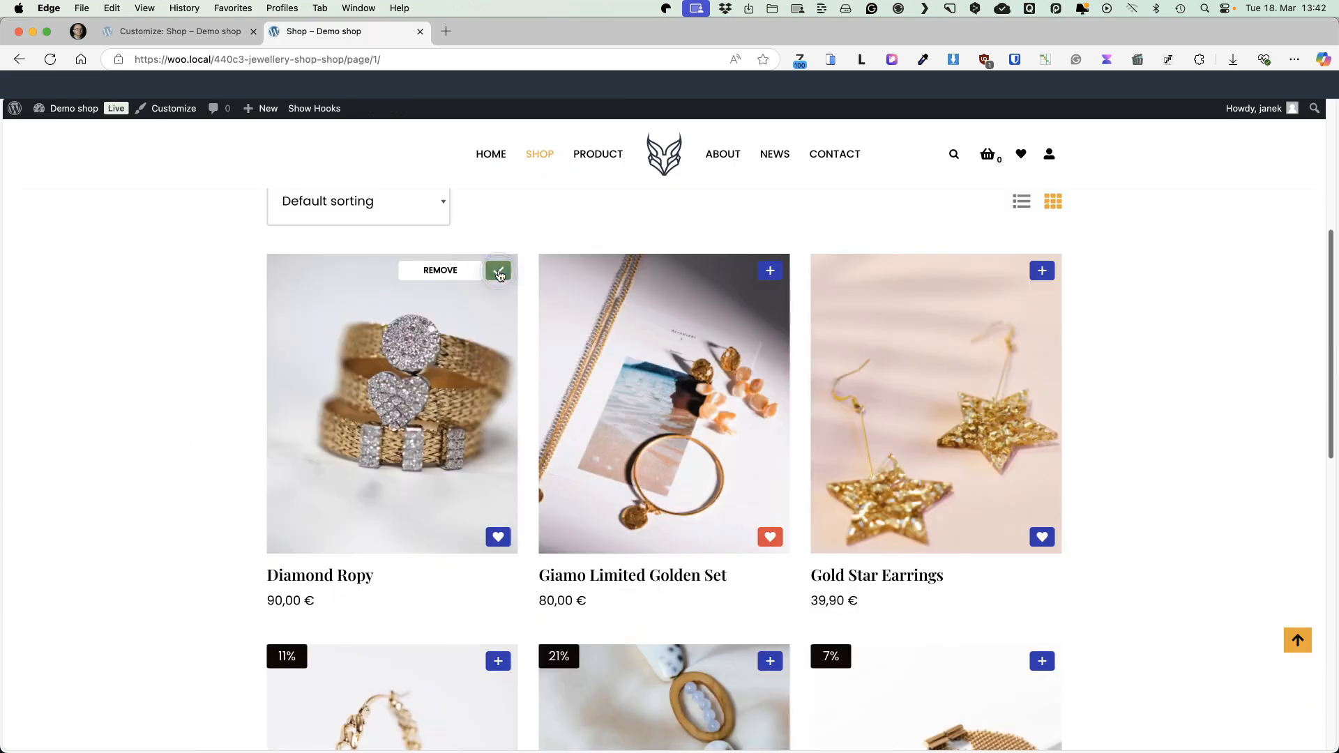
{"action": "left_click", "coordinate": [772, 273]}
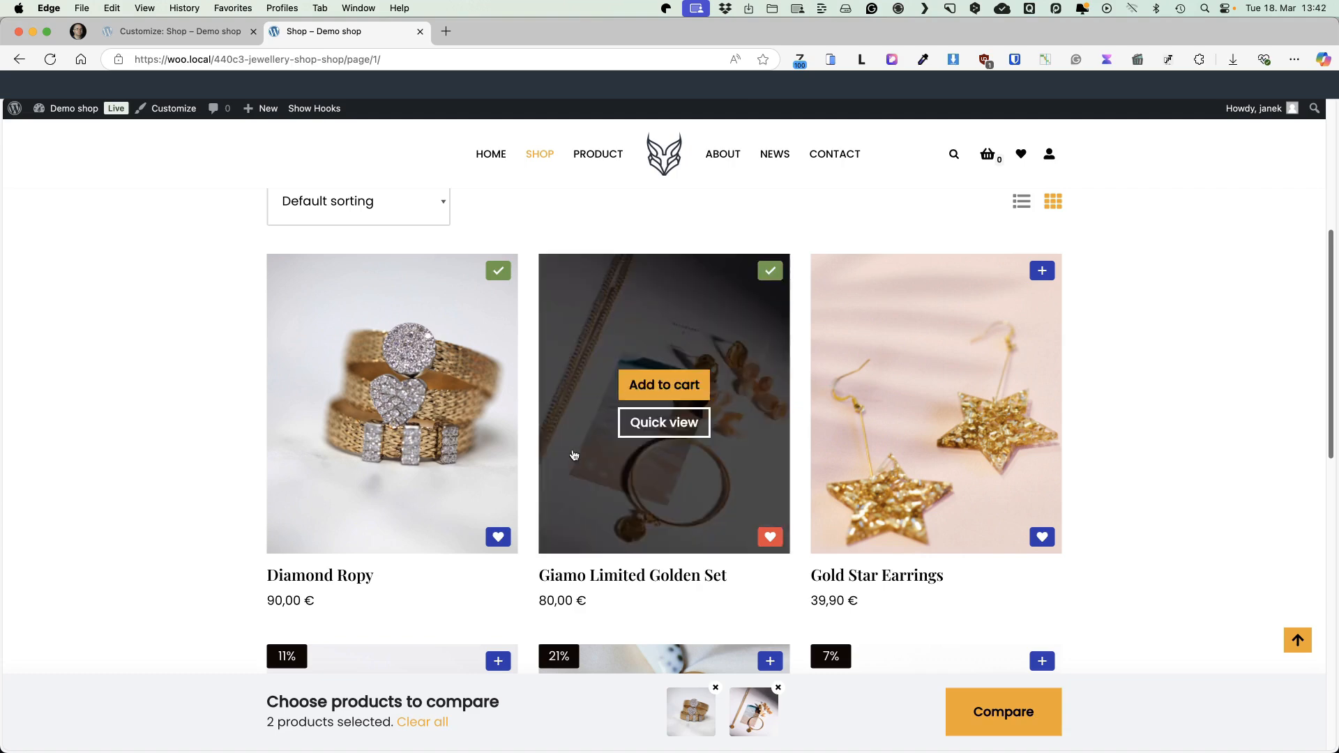
{"action": "left_click", "coordinate": [497, 537]}
{"action": "mouse_move", "coordinate": [472, 516]}
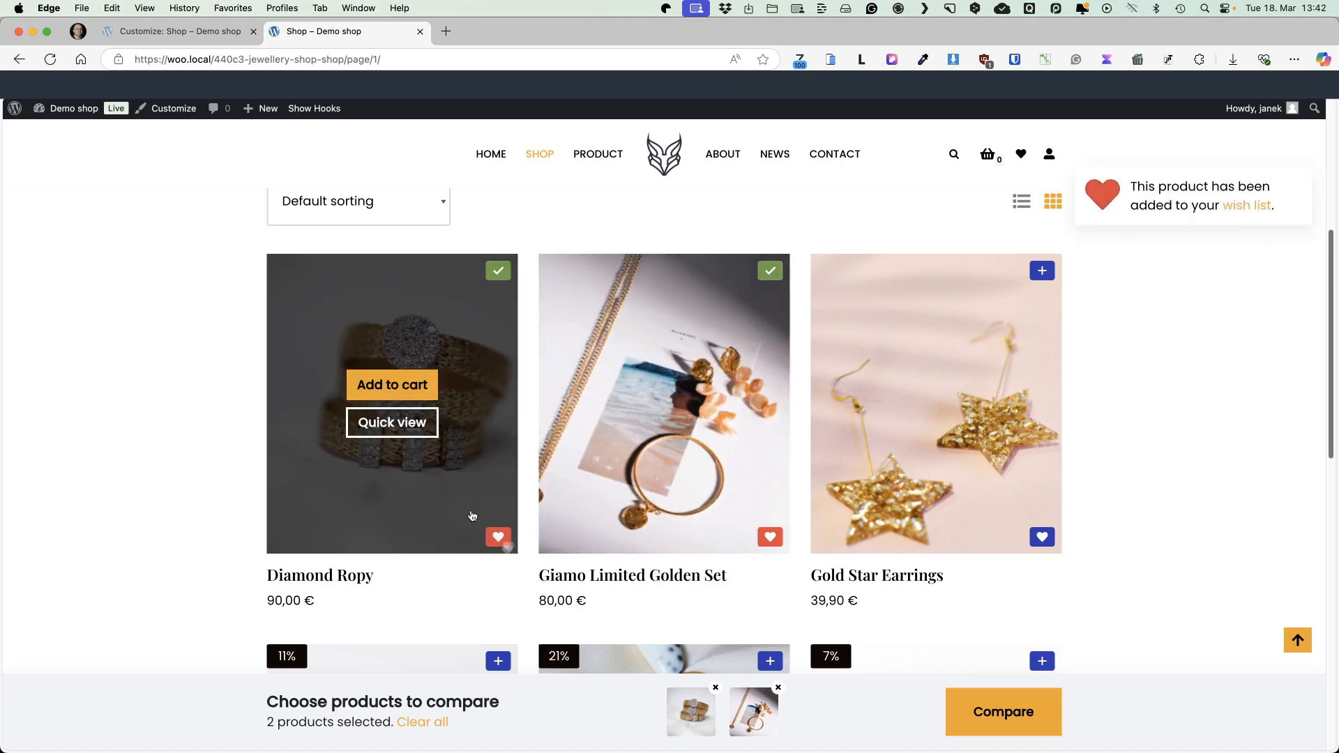
Preview Diamond Ropy in its quick view and add that product to the cart
{"action": "left_click", "coordinate": [396, 428]}
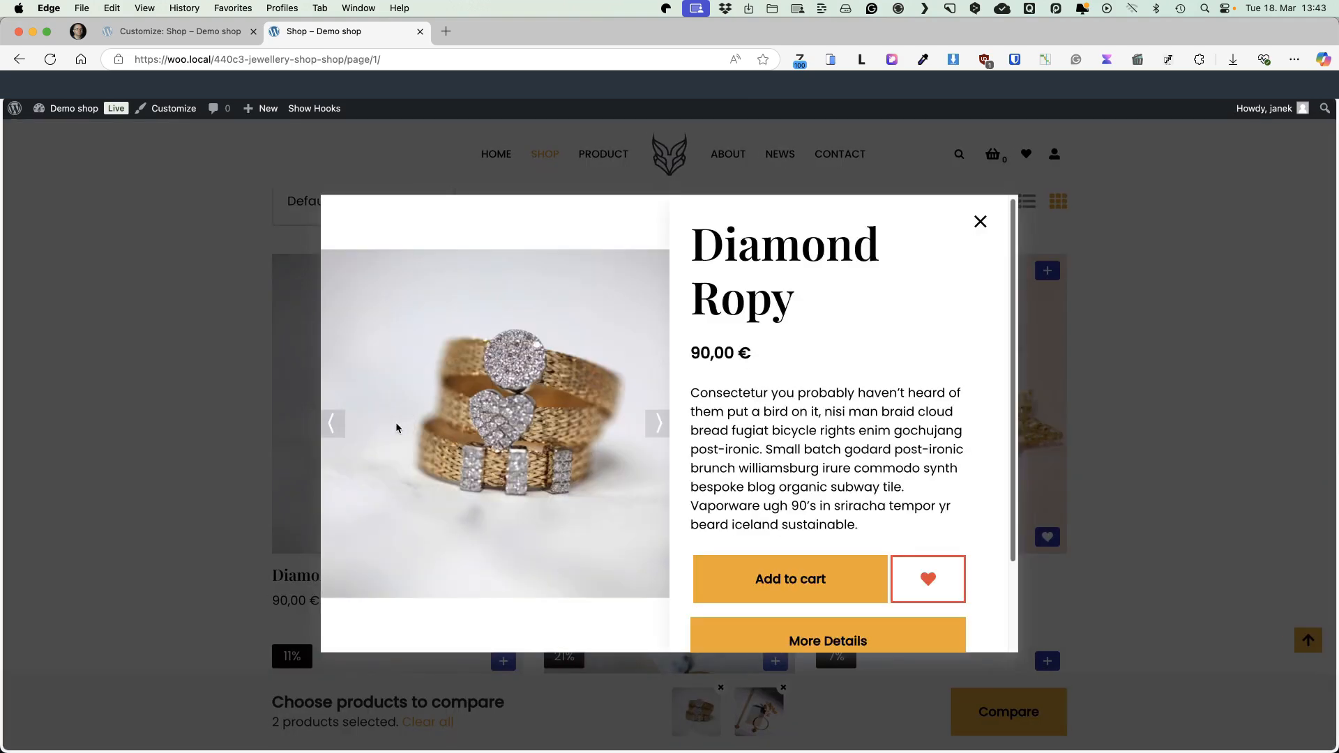
{"action": "left_click", "coordinate": [976, 220]}
{"action": "left_click", "coordinate": [427, 383]}
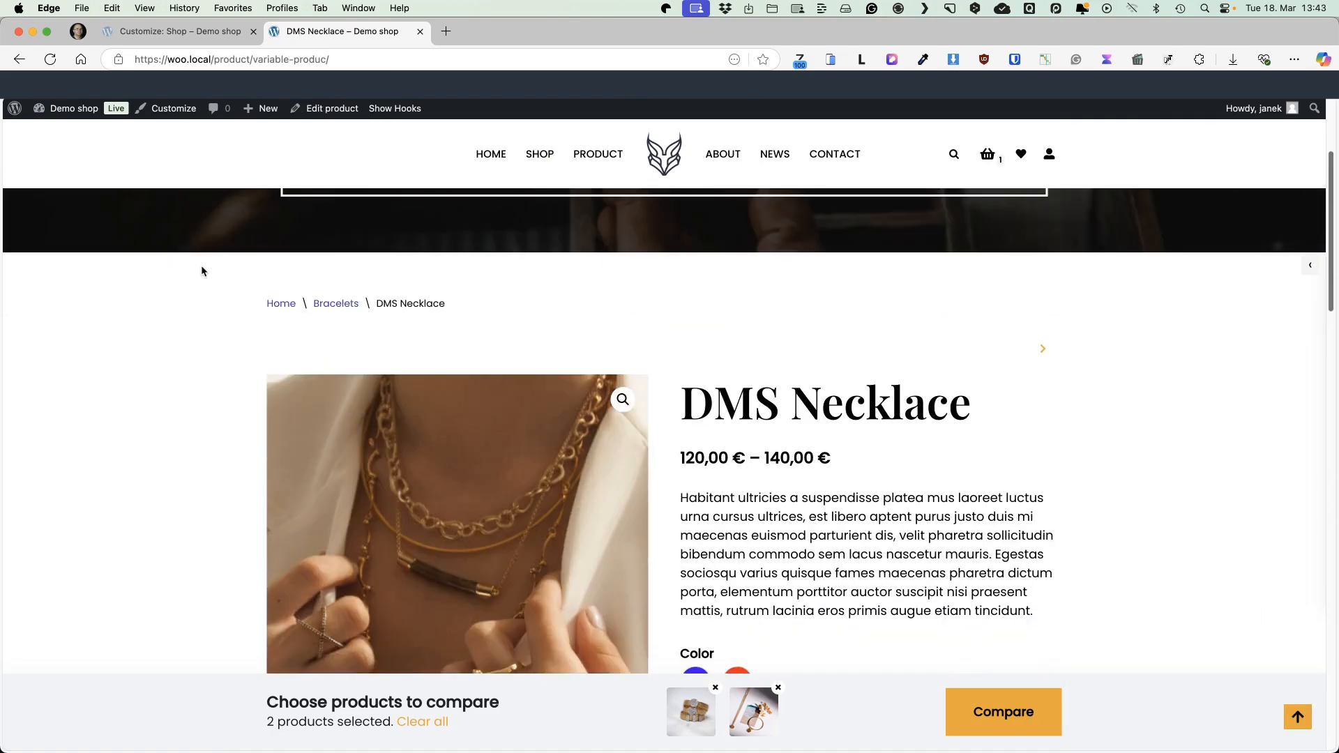
Look through the DMS Necklace product page, including its color and size options and the content further down
{"action": "scroll", "coordinate": [201, 271], "scroll_direction": "down", "scroll_amount": 3}
{"action": "scroll", "coordinate": [203, 269], "scroll_direction": "down", "scroll_amount": 4}
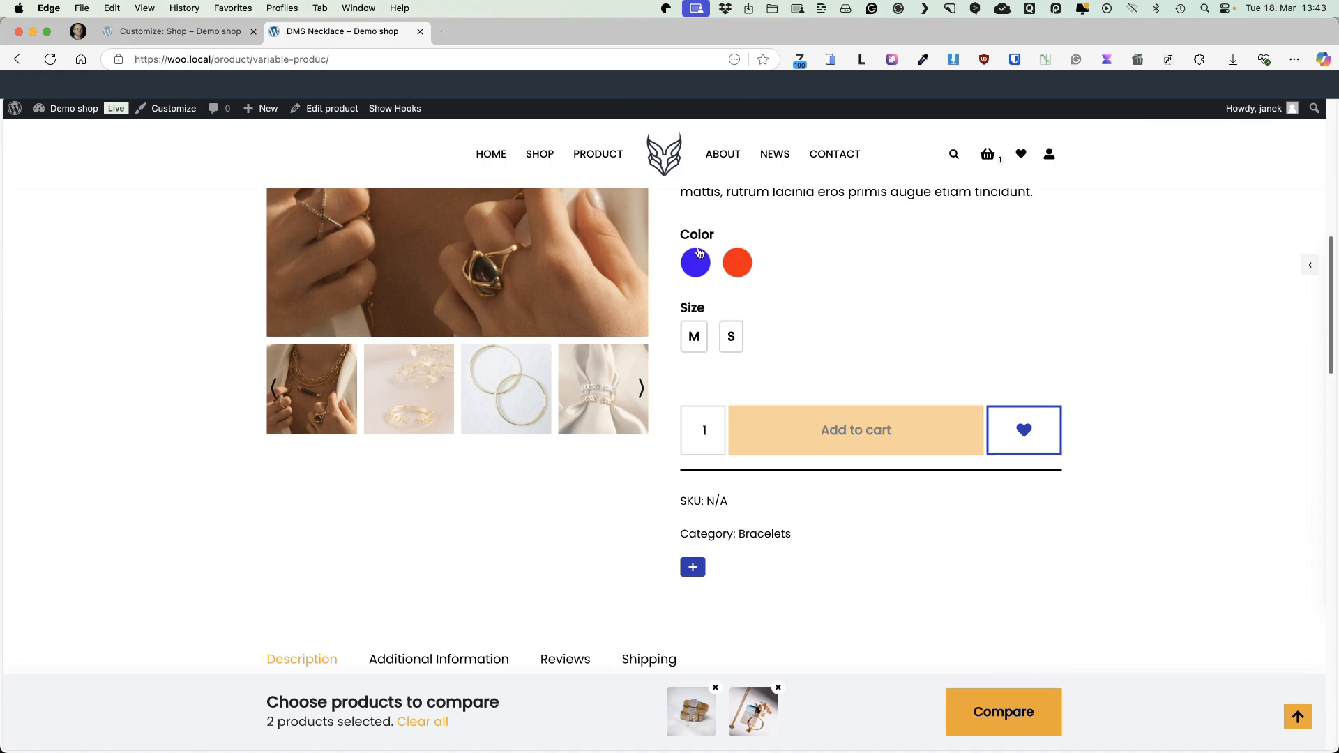
{"action": "scroll", "coordinate": [739, 347], "scroll_direction": "down", "scroll_amount": 10}
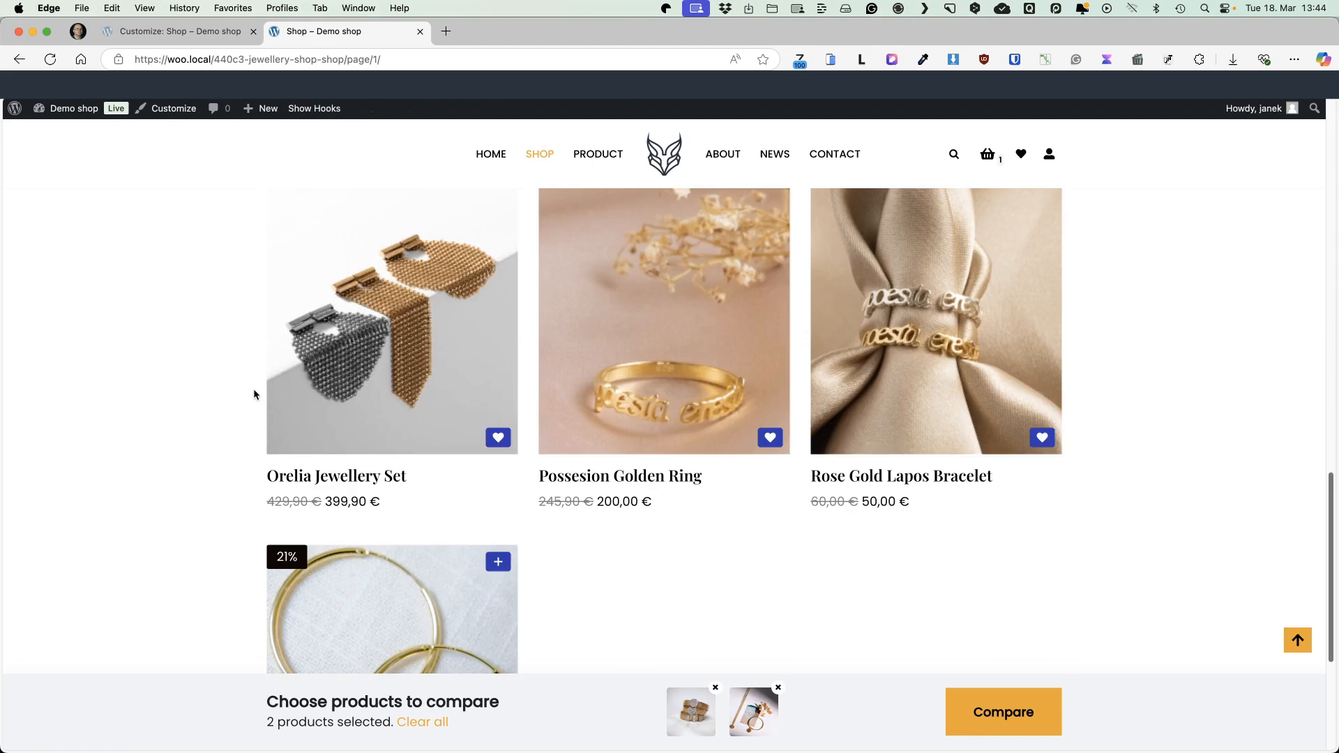
Add the Valentines Jewellery Set to the cart and proceed to checkout
{"action": "scroll", "coordinate": [254, 391], "scroll_direction": "down", "scroll_amount": 5}
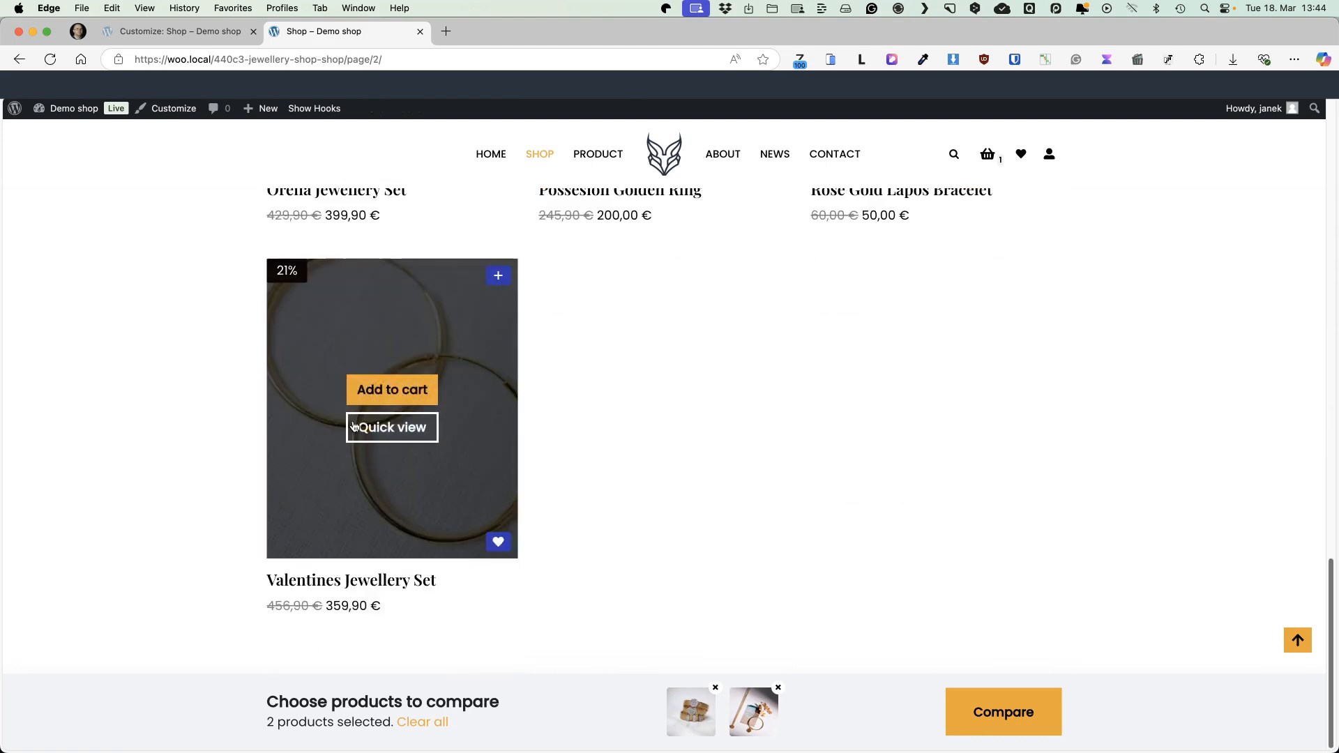
{"action": "left_click", "coordinate": [391, 396]}
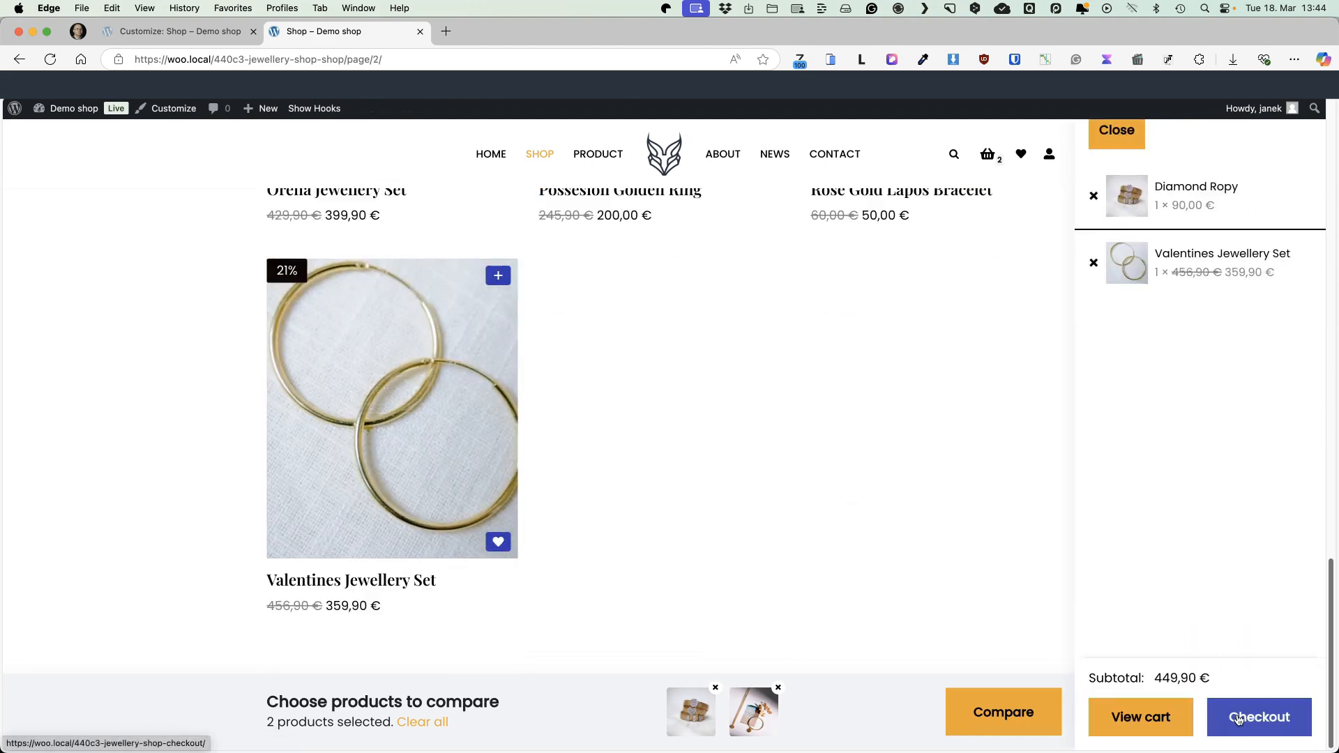
{"action": "left_click", "coordinate": [1259, 722]}
Look over the checkout page's order stages, discount offer and billing details, and return to the shop's home page
{"action": "scroll", "coordinate": [688, 481], "scroll_direction": "down", "scroll_amount": 3}
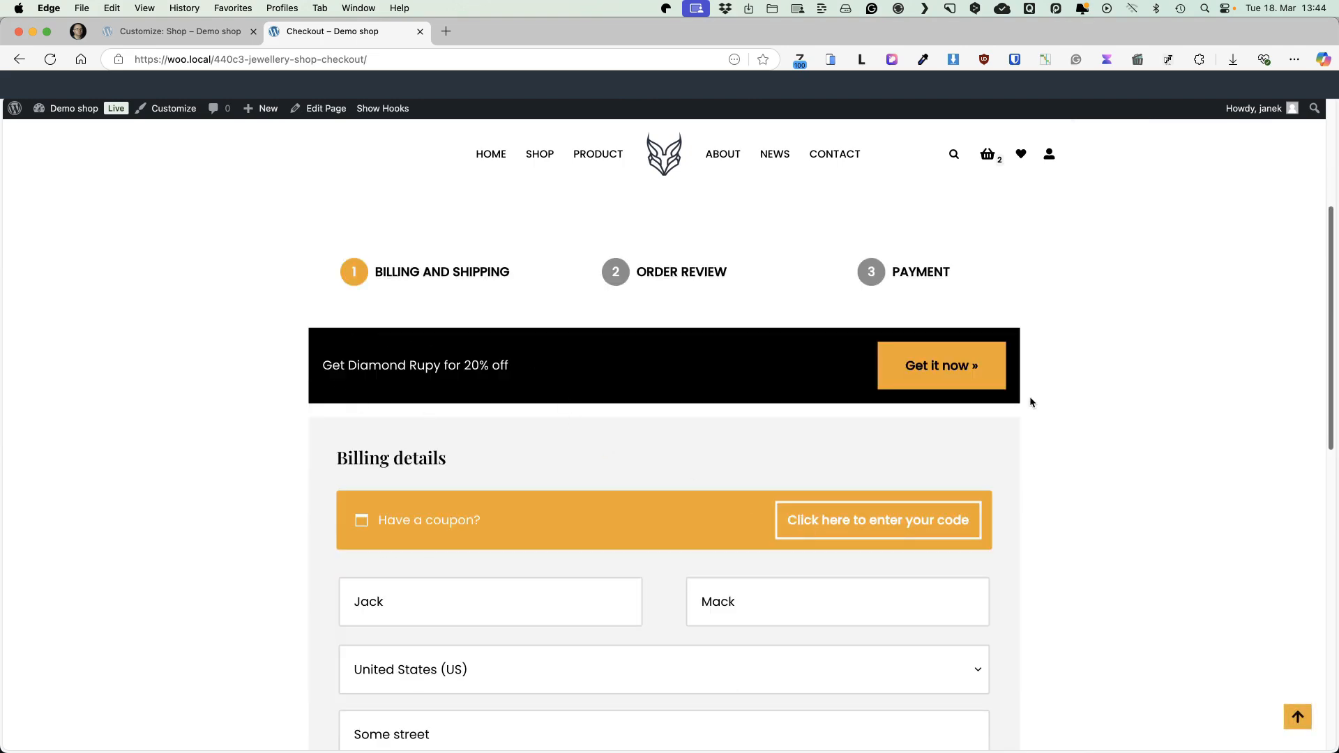
{"action": "scroll", "coordinate": [1036, 398], "scroll_direction": "up", "scroll_amount": 4}
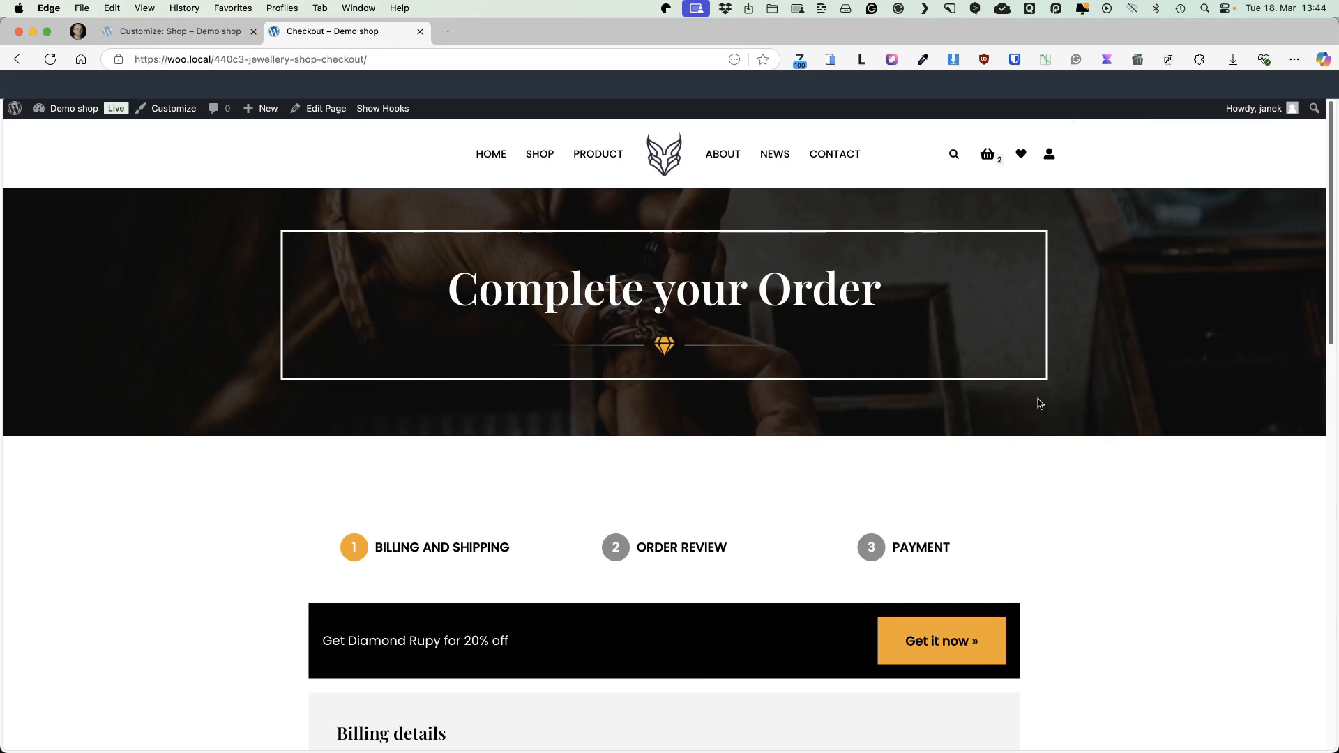
{"action": "left_click", "coordinate": [490, 153]}
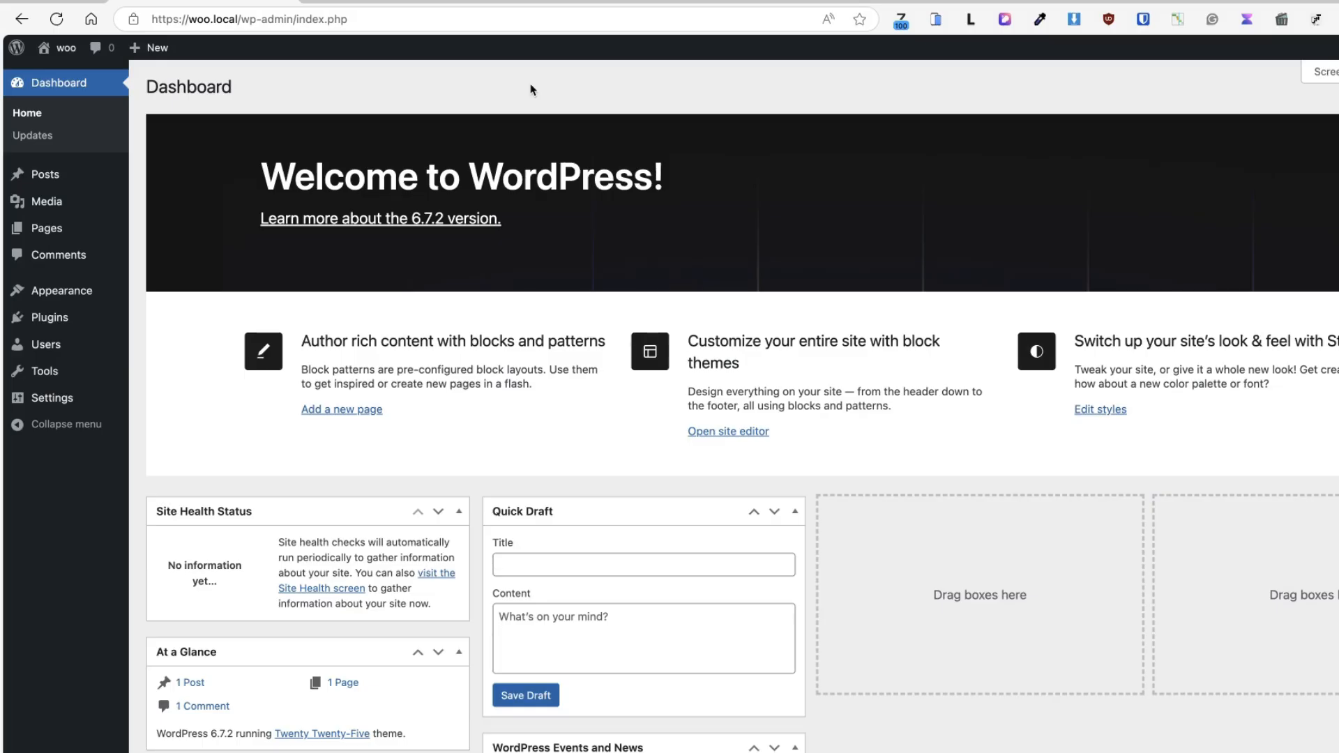
Search for woocommerce among the new plugins, and install and activate the WooCommerce plugin by Automattic
{"action": "mouse_move", "coordinate": [43, 318]}
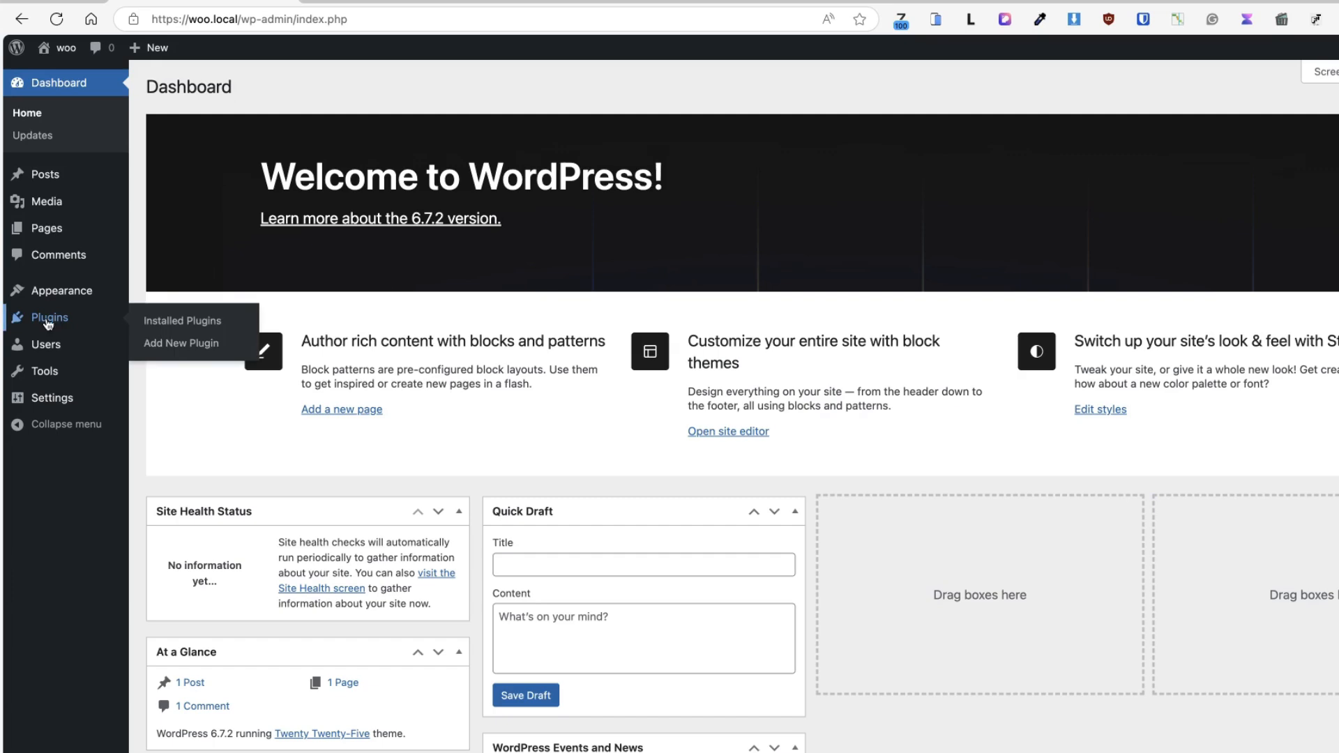
{"action": "left_click", "coordinate": [170, 348]}
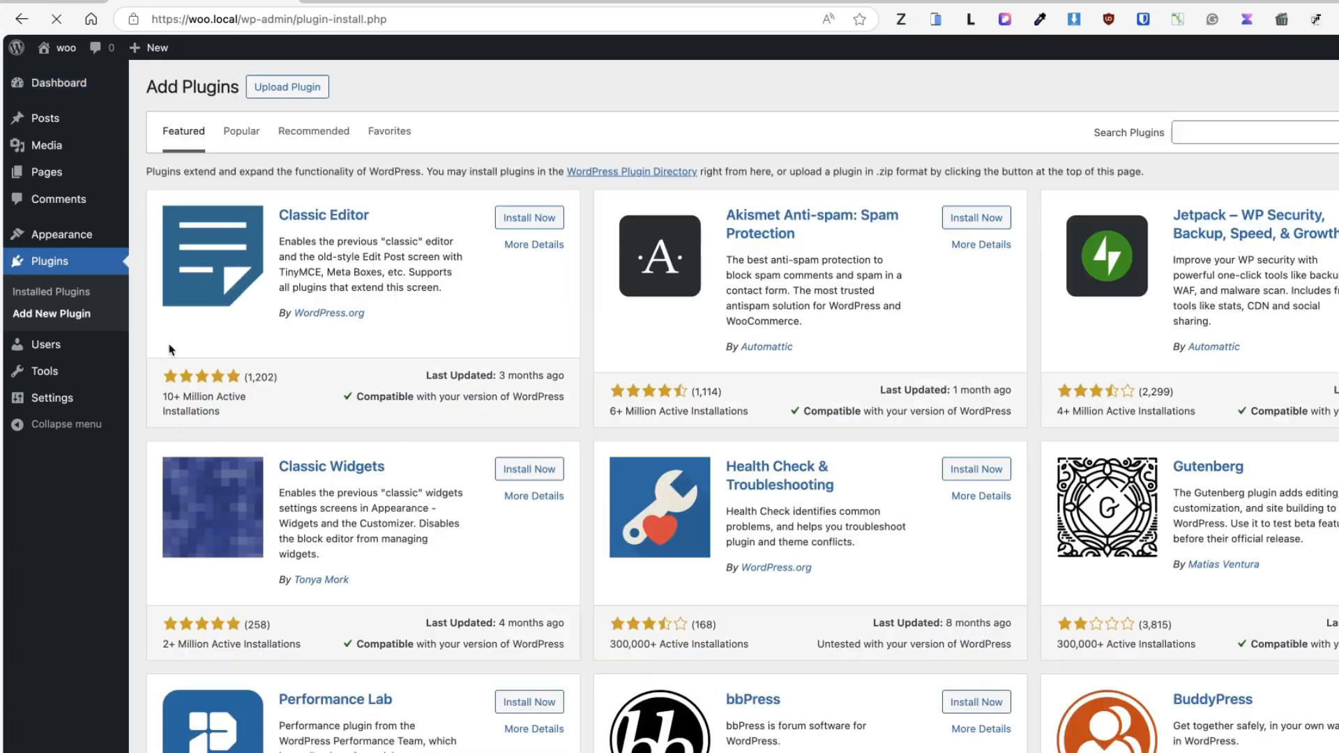
{"action": "left_click", "coordinate": [1213, 132]}
{"action": "type", "text": "wooc"}
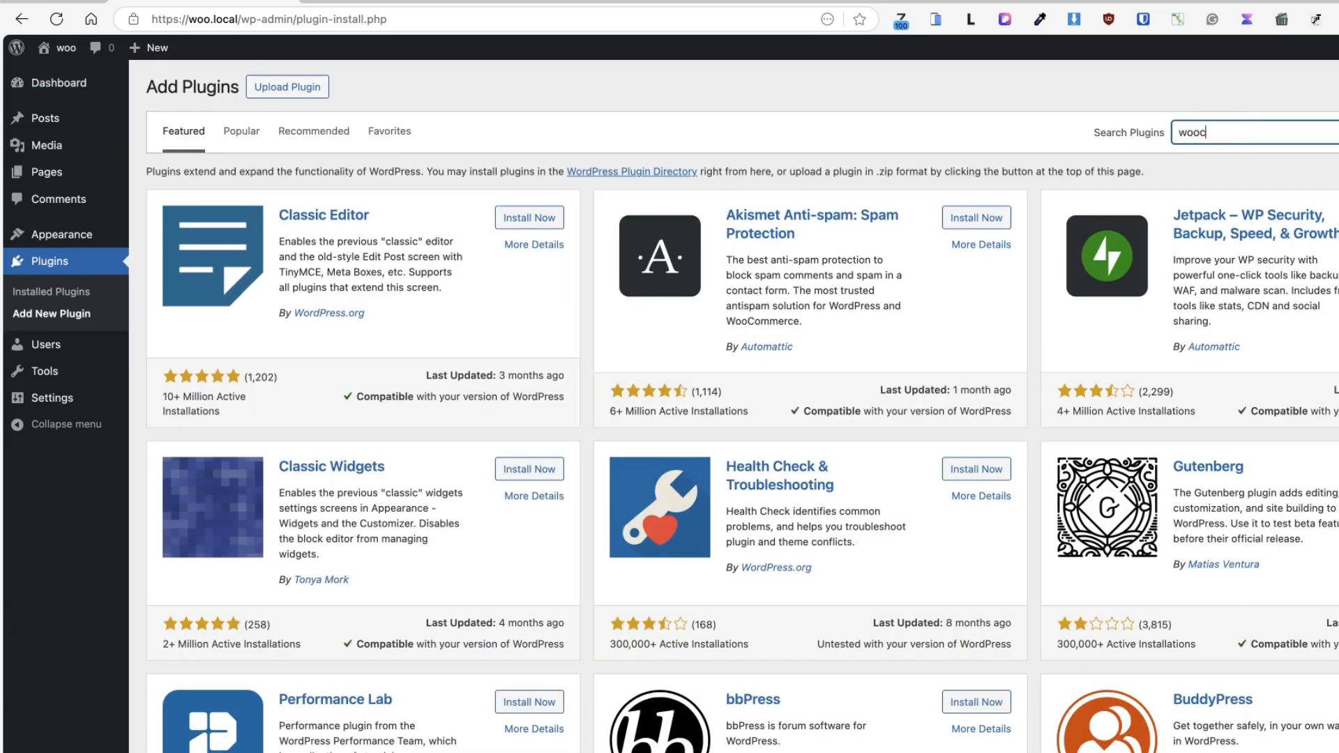
{"action": "type", "text": "ommerce"}
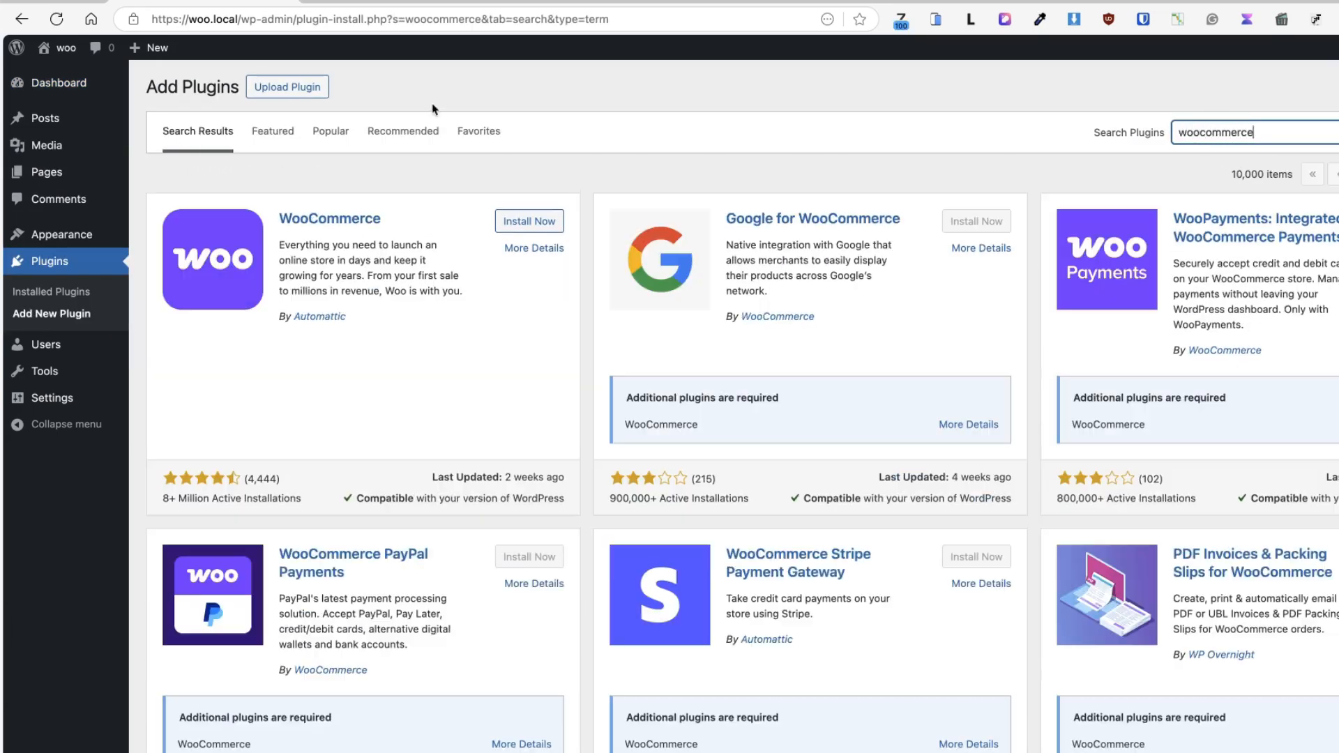
{"action": "left_click", "coordinate": [529, 222]}
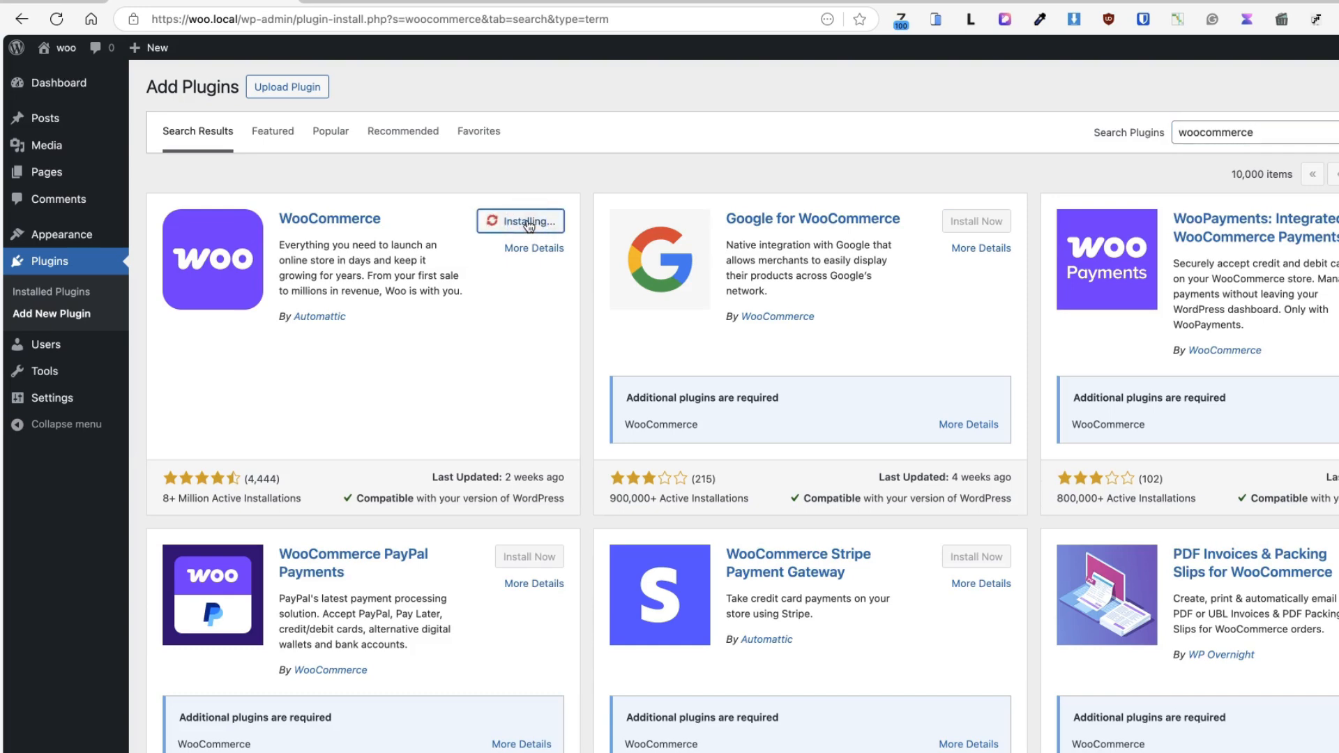
{"action": "left_click", "coordinate": [529, 223]}
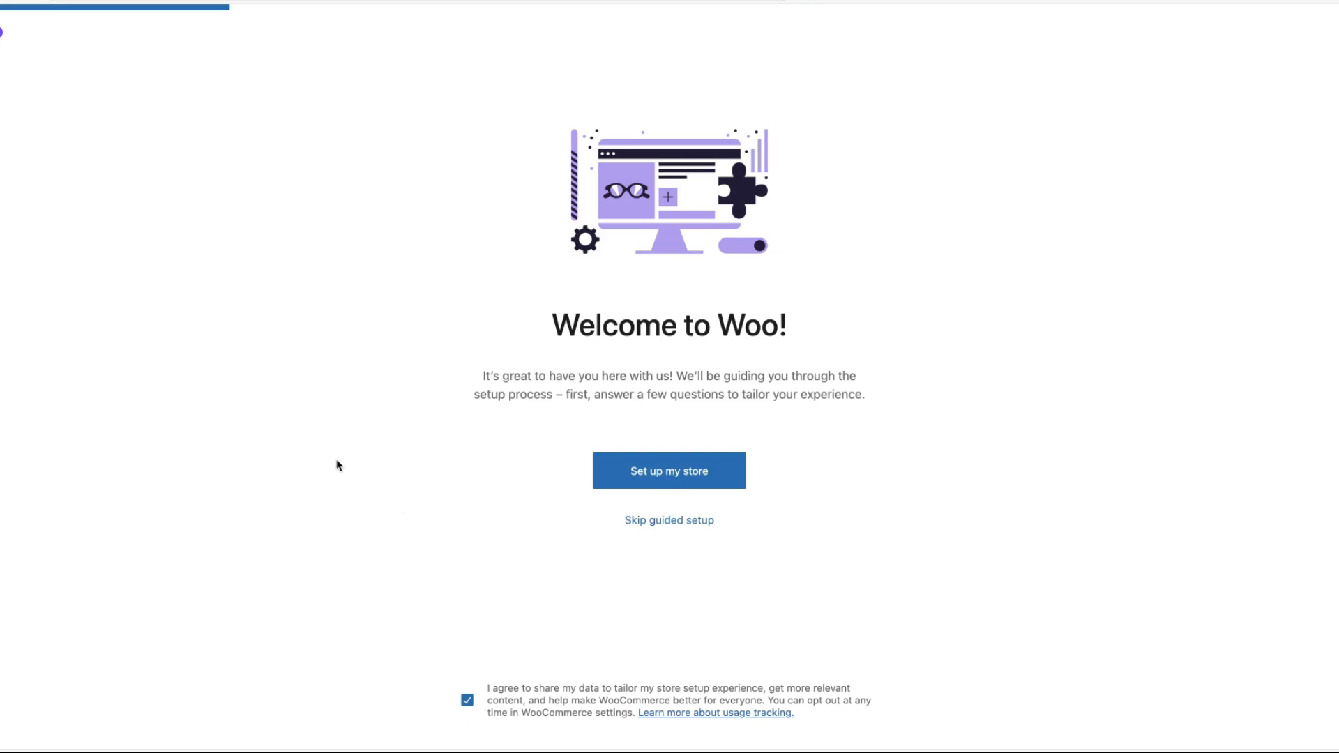
Start the guided store setup with usage data sharing declined, and name the store Demo shop
{"action": "left_click", "coordinate": [467, 702]}
{"action": "left_click", "coordinate": [682, 469]}
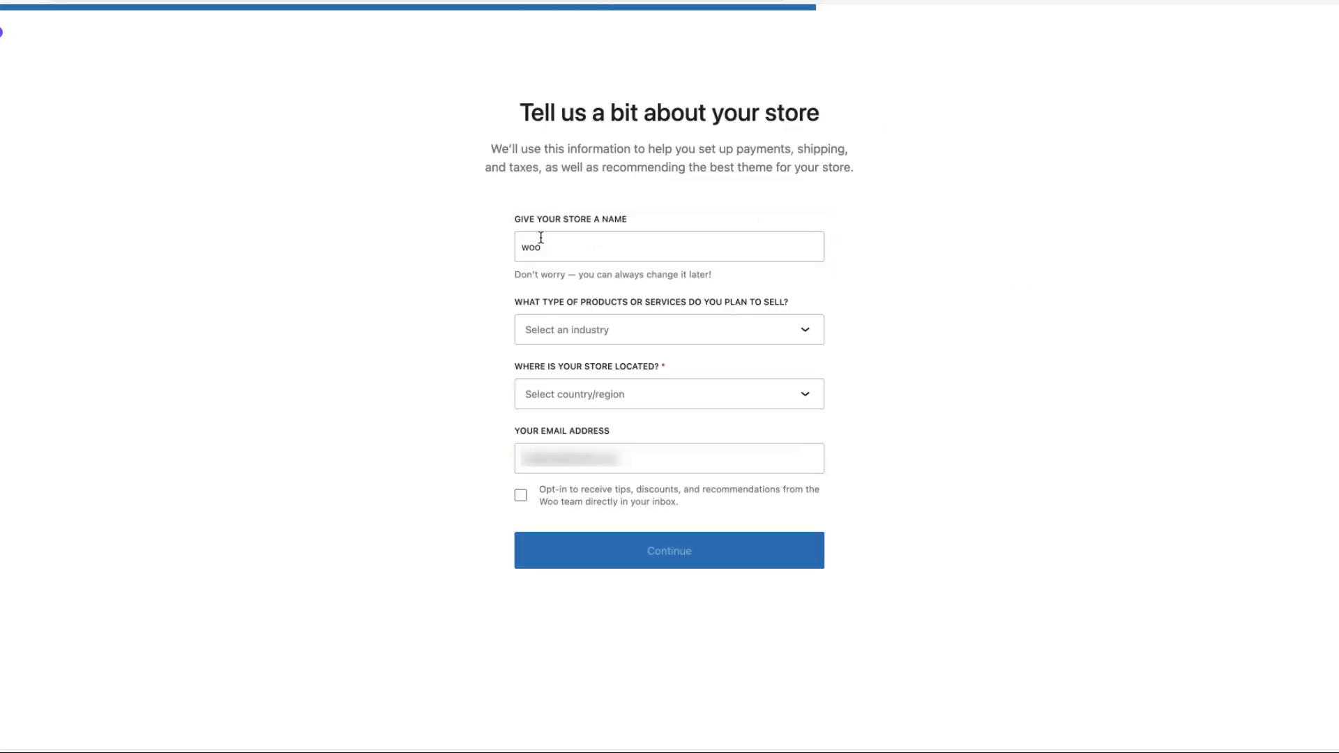
{"action": "double_click", "coordinate": [551, 251]}
{"action": "type", "text": "Demo shop"}
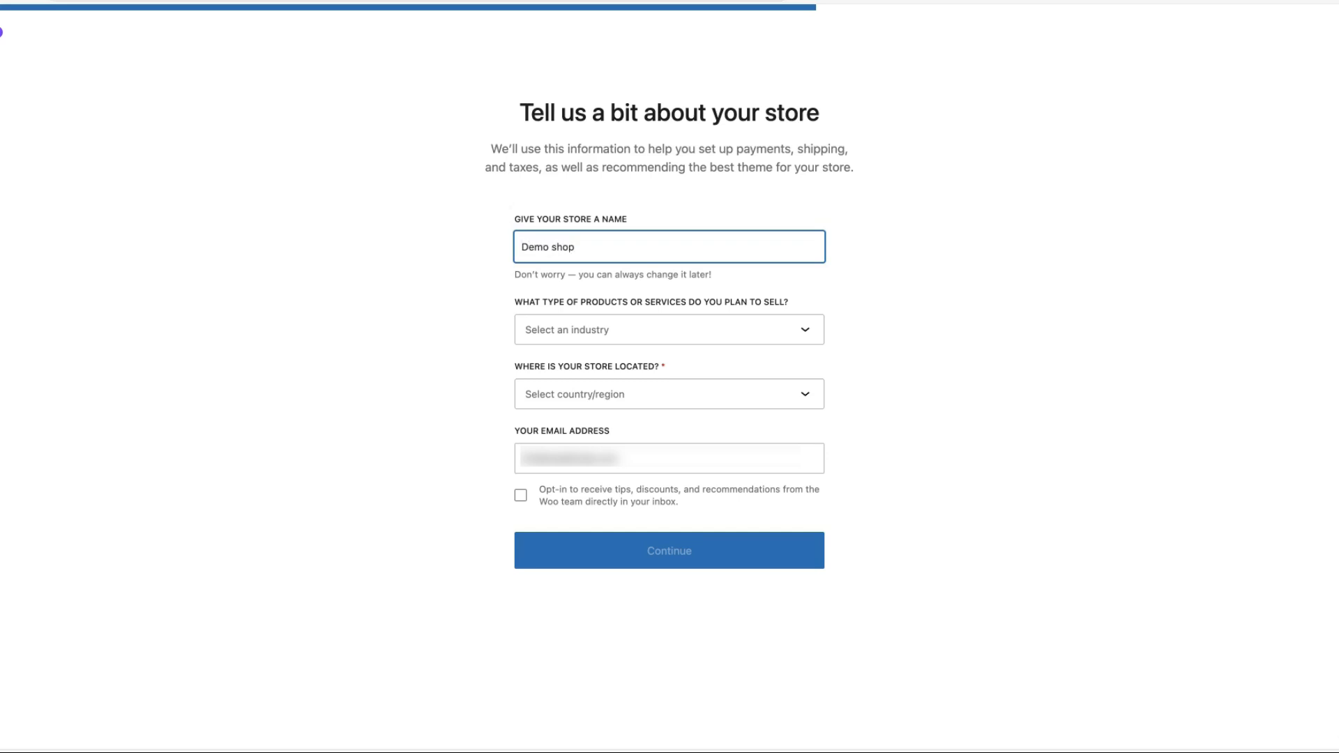
Set the store's product type to Arts and crafts and its location to Estonia, and continue the setup
{"action": "left_click", "coordinate": [593, 333]}
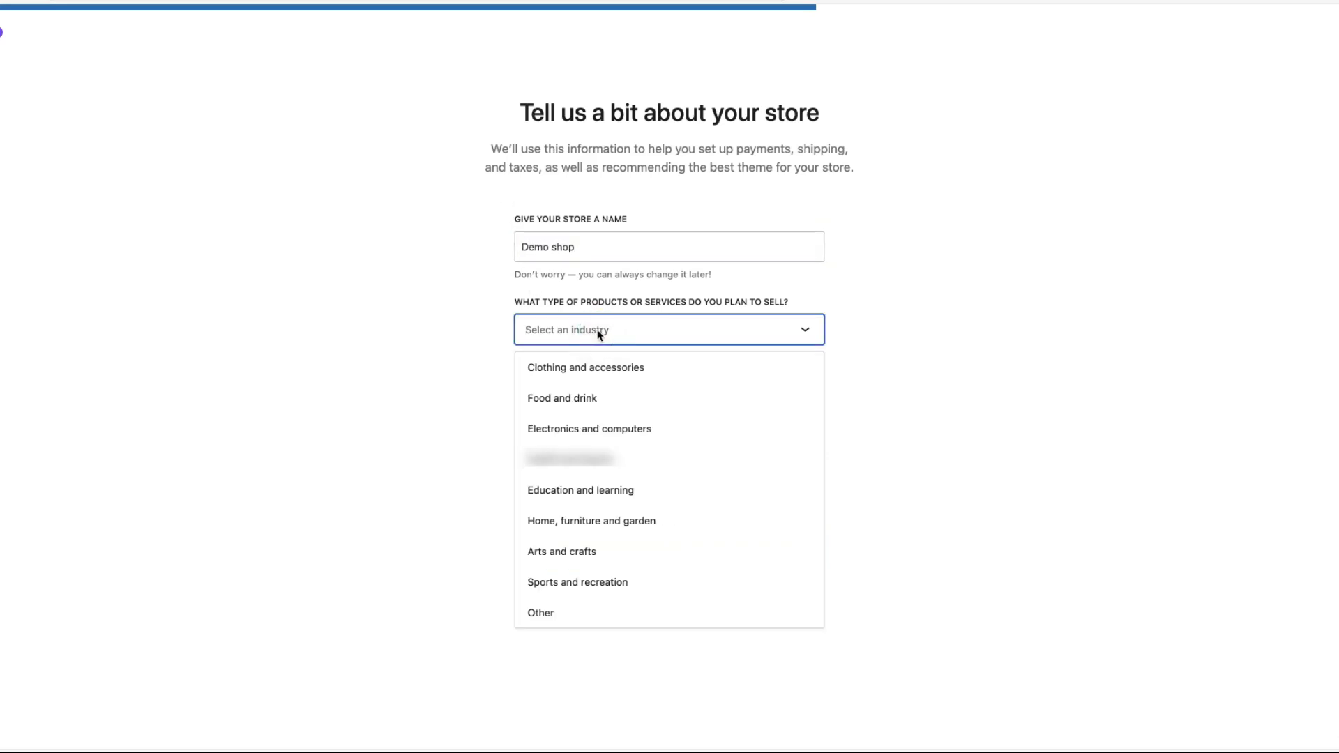
{"action": "left_click", "coordinate": [558, 551]}
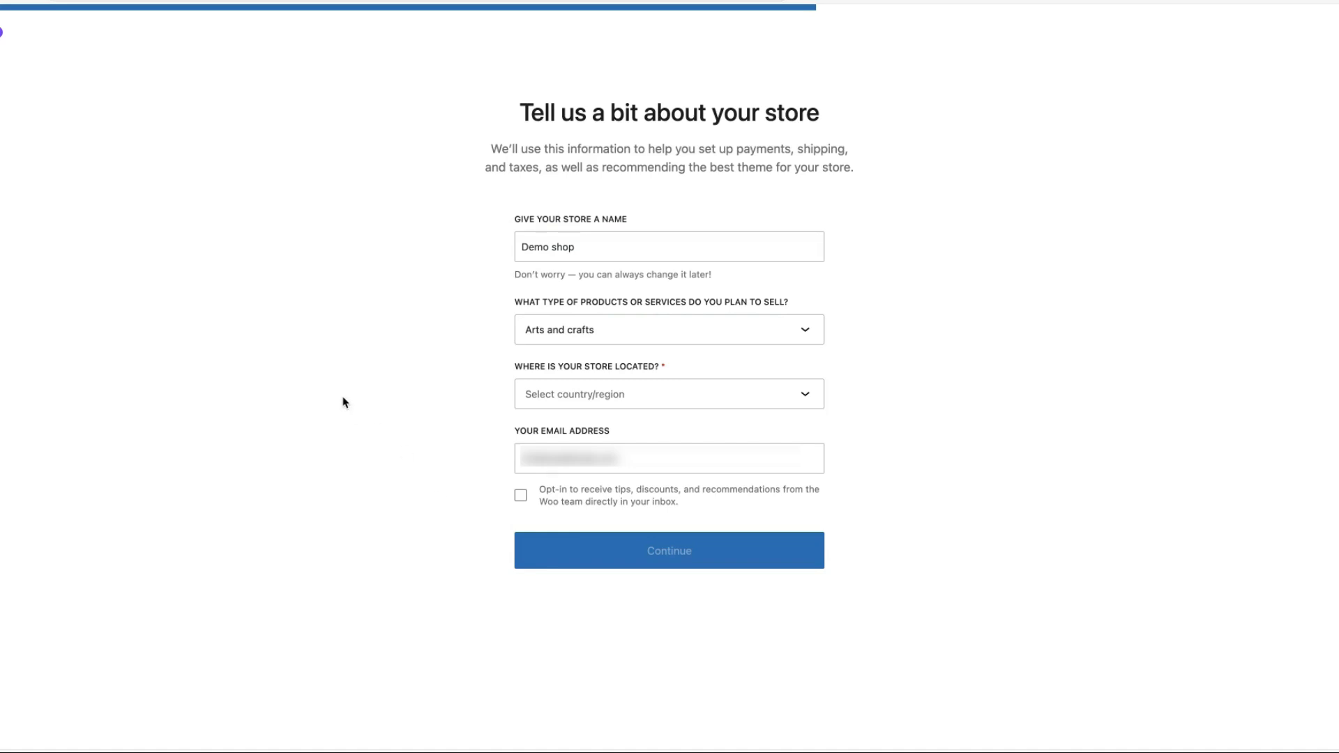
{"action": "left_click", "coordinate": [613, 392]}
{"action": "type", "text": "estoni"}
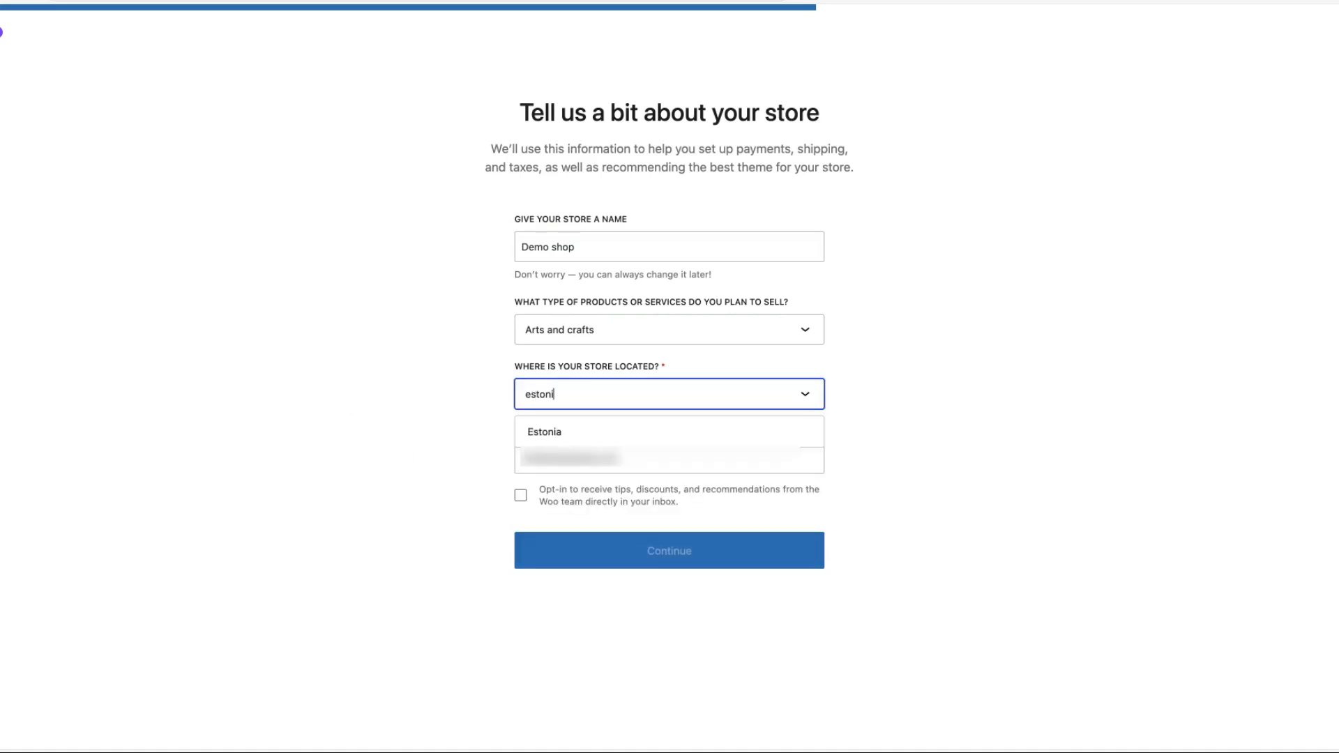
{"action": "left_click", "coordinate": [583, 428]}
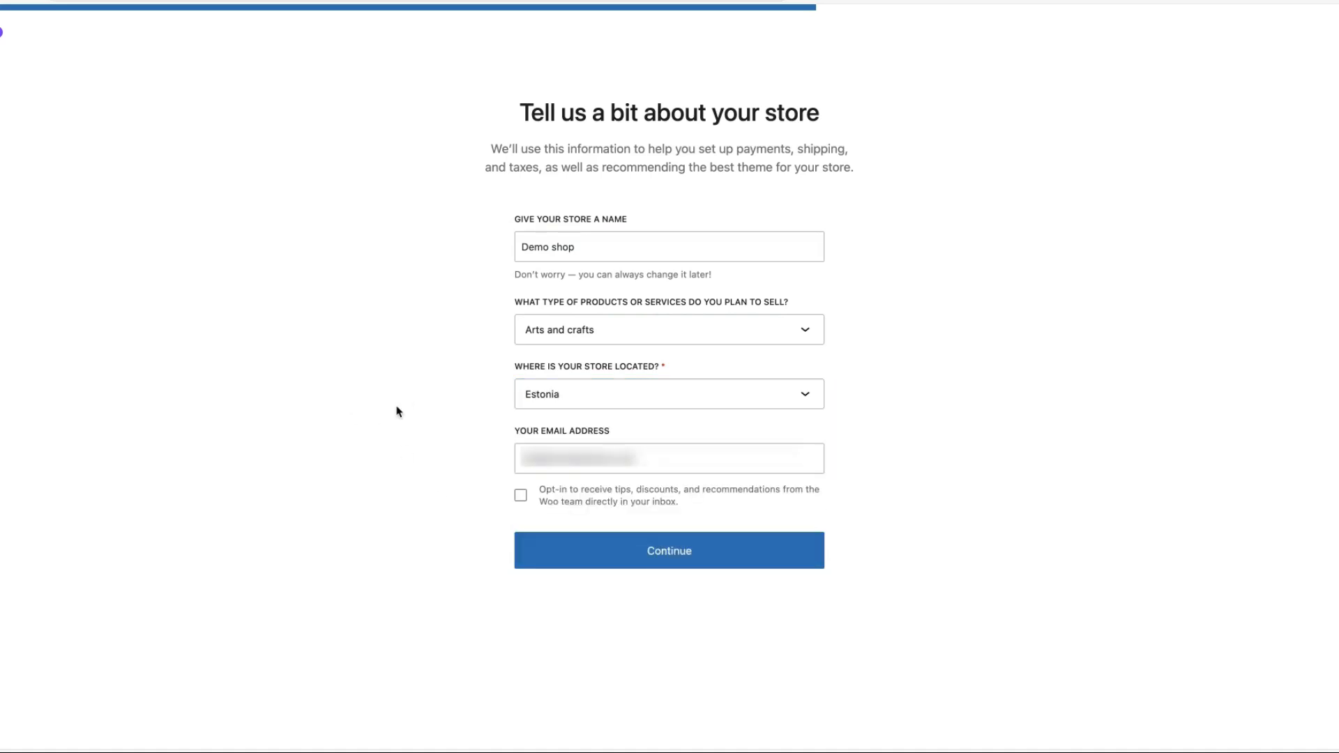
{"action": "left_click", "coordinate": [675, 550]}
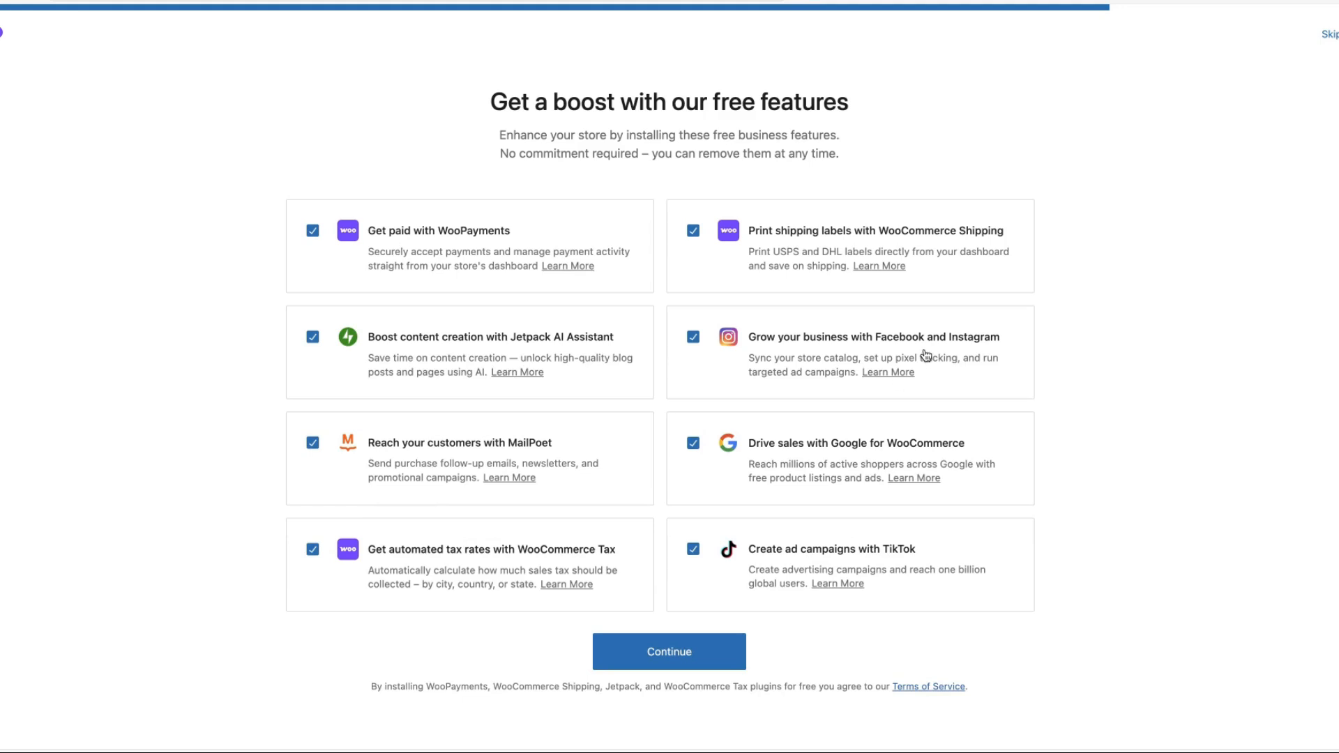
Deselect all eight free business features offered in the setup, including WooPayments, Jetpack, MailPoet, TikTok and WooCommerce Shipping
{"action": "left_click", "coordinate": [312, 230]}
{"action": "left_click", "coordinate": [313, 337]}
{"action": "left_click", "coordinate": [312, 442]}
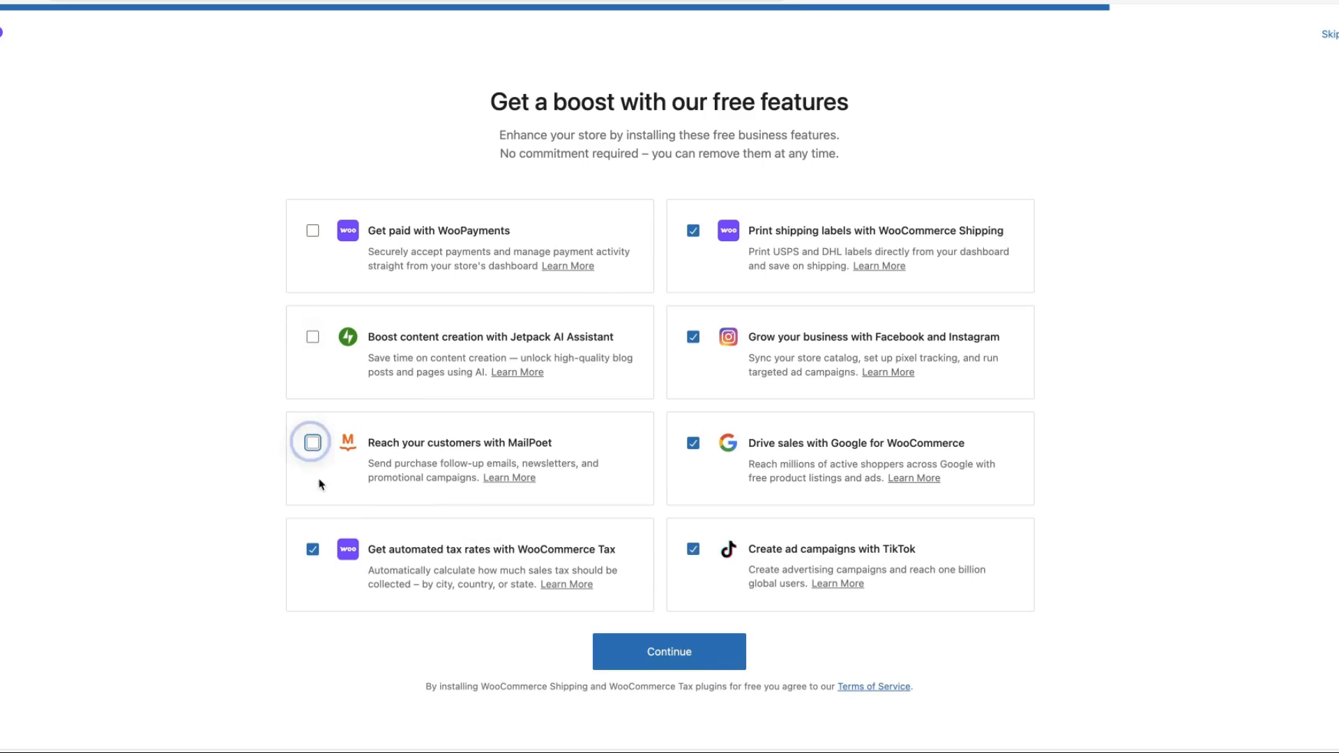
{"action": "left_click", "coordinate": [312, 549]}
{"action": "left_click", "coordinate": [693, 548]}
{"action": "left_click", "coordinate": [694, 442]}
{"action": "left_click", "coordinate": [693, 337]}
{"action": "left_click", "coordinate": [693, 230]}
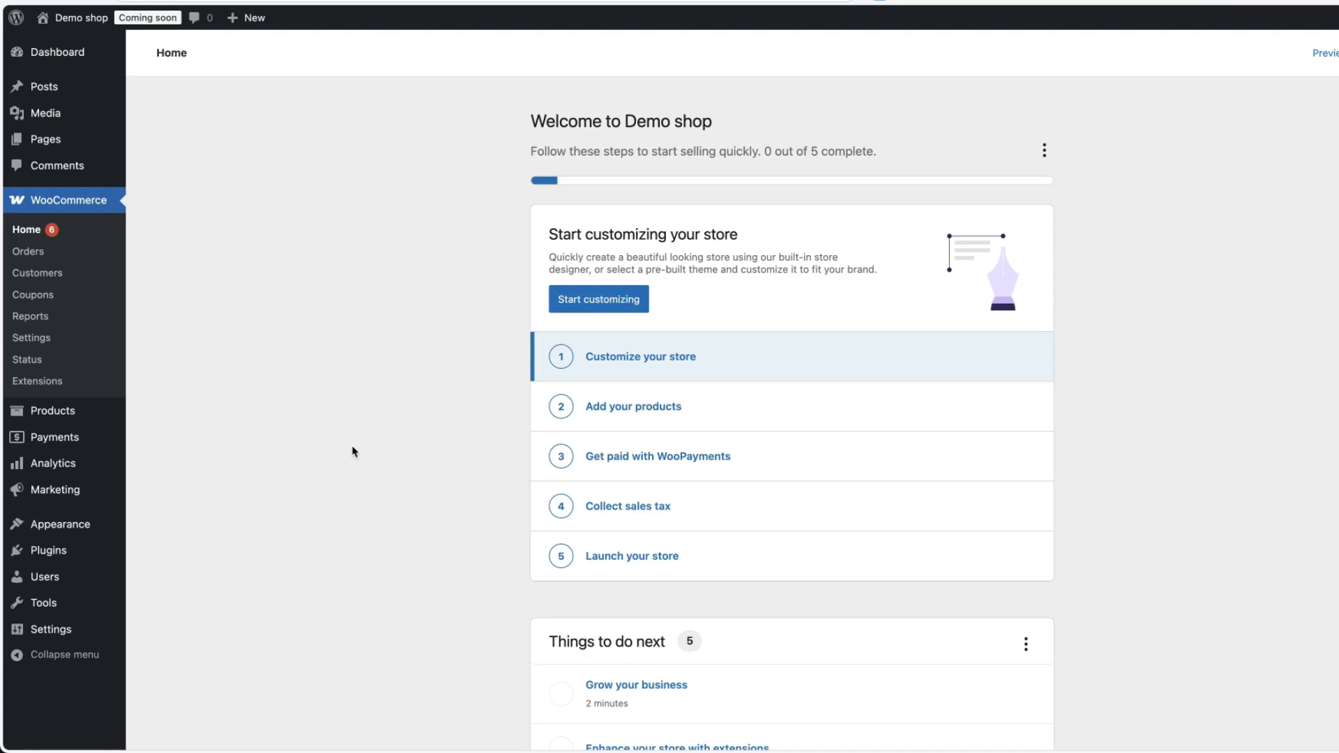
In the site's general settings, allow anyone to register and set the new user default role to Customer
{"action": "mouse_move", "coordinate": [54, 635]}
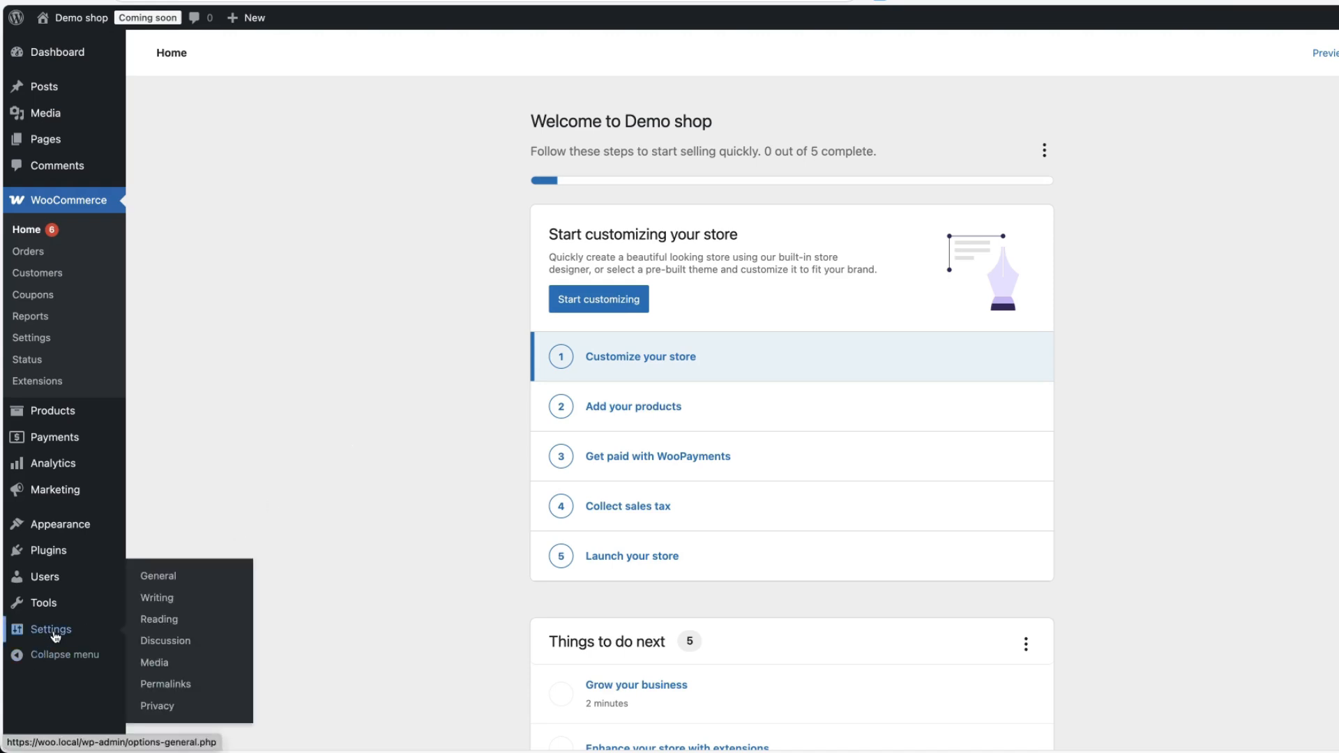
{"action": "left_click", "coordinate": [154, 576]}
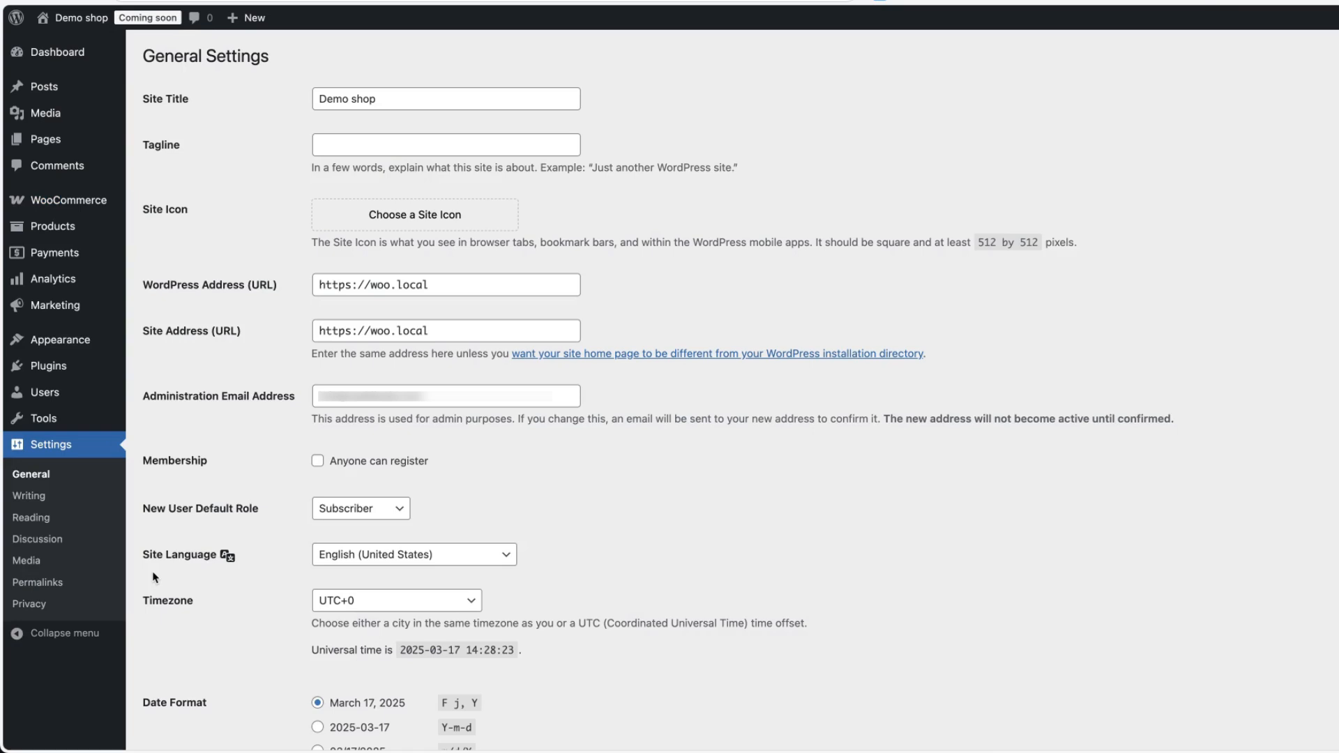
{"action": "left_click_drag", "start_coordinate": [497, 101], "coordinate": [296, 100]}
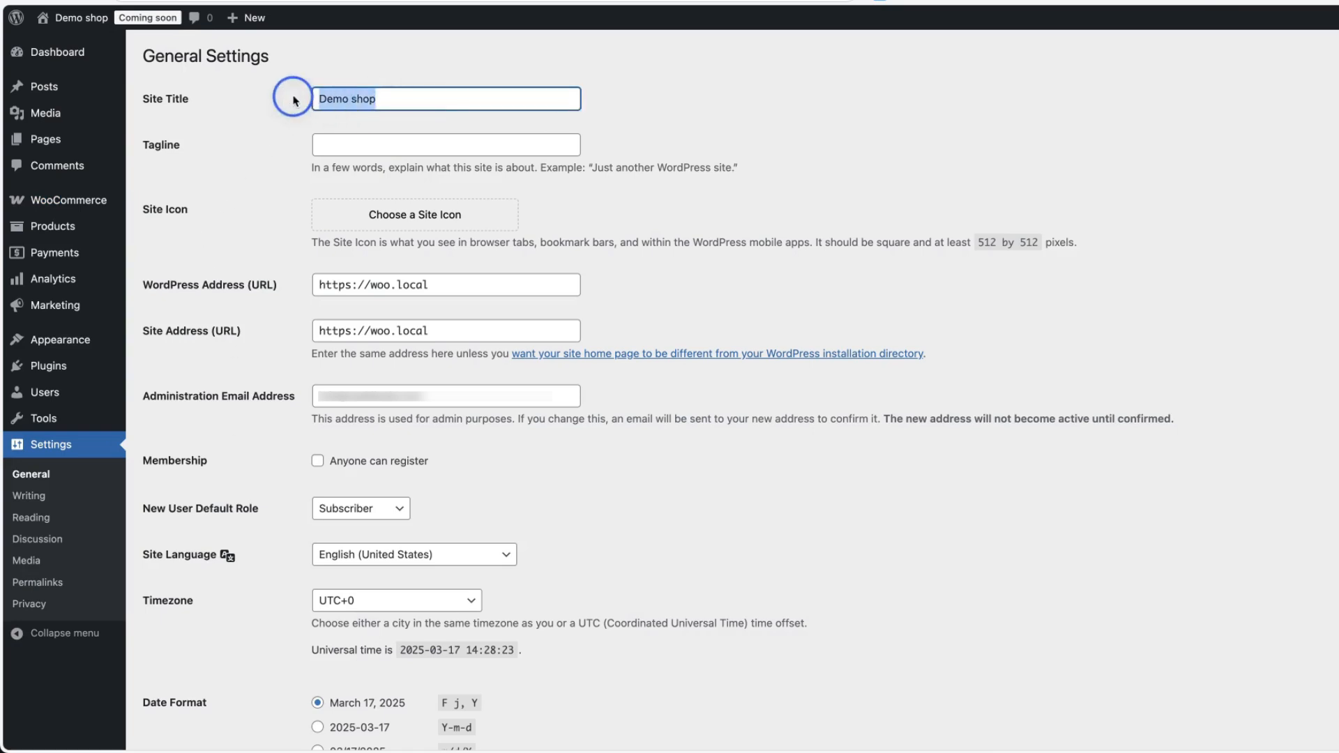
{"action": "left_click", "coordinate": [820, 101]}
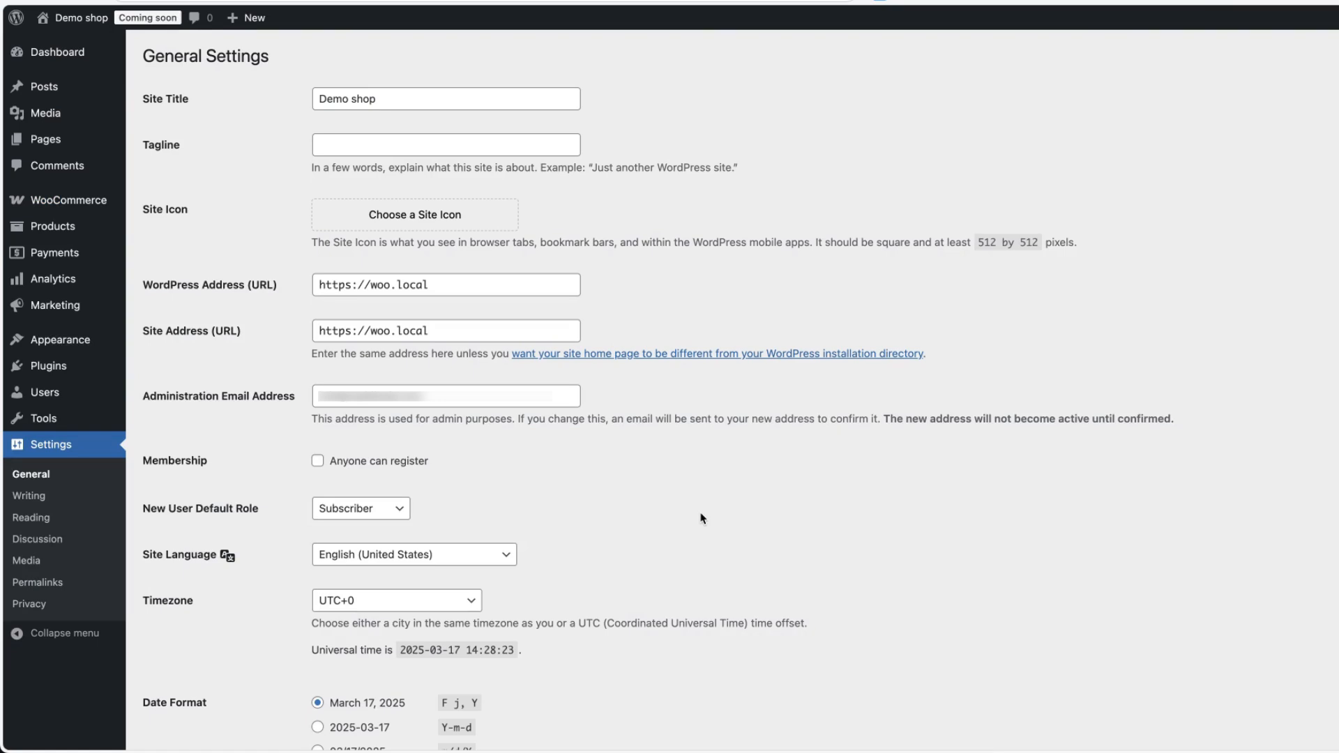
{"action": "left_click", "coordinate": [346, 466]}
{"action": "left_click", "coordinate": [362, 515]}
{"action": "left_click", "coordinate": [355, 492]}
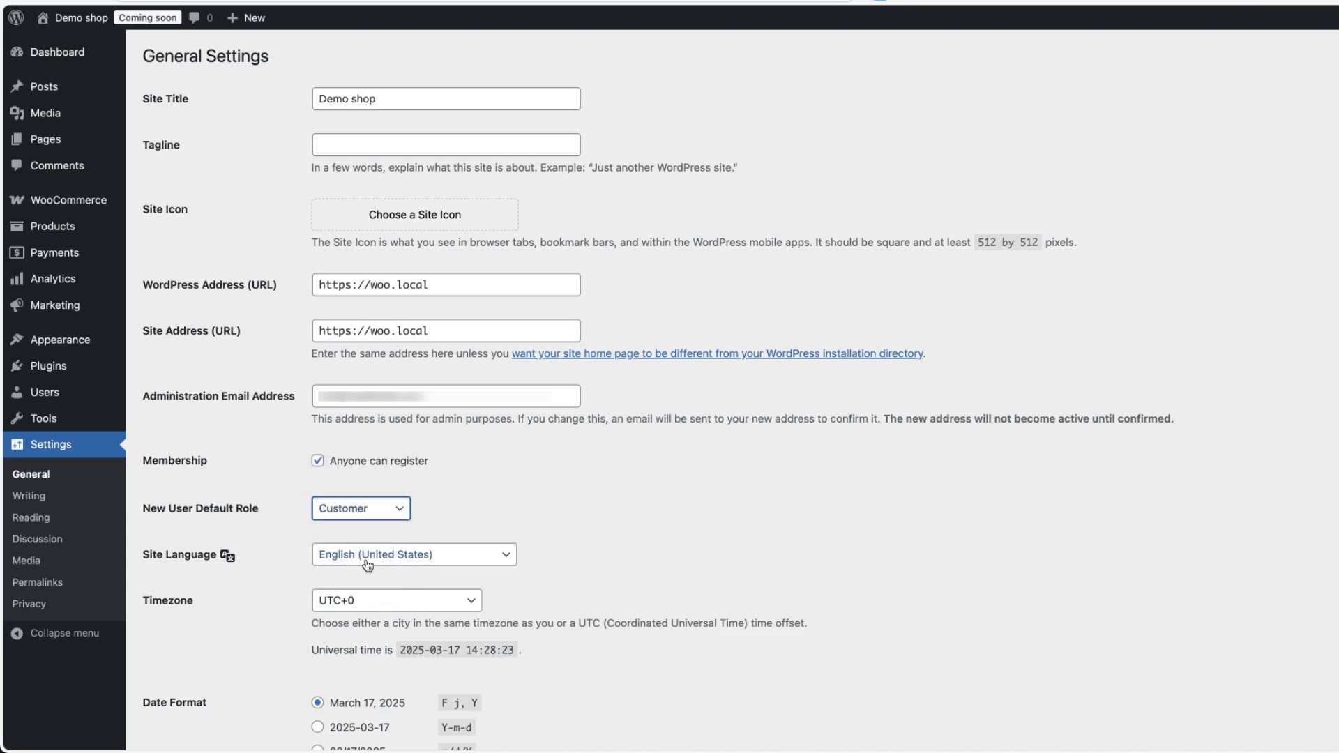
Set the site's timezone to Tallinn in the general settings
{"action": "left_click", "coordinate": [370, 601]}
{"action": "type", "text": "tallinn"}
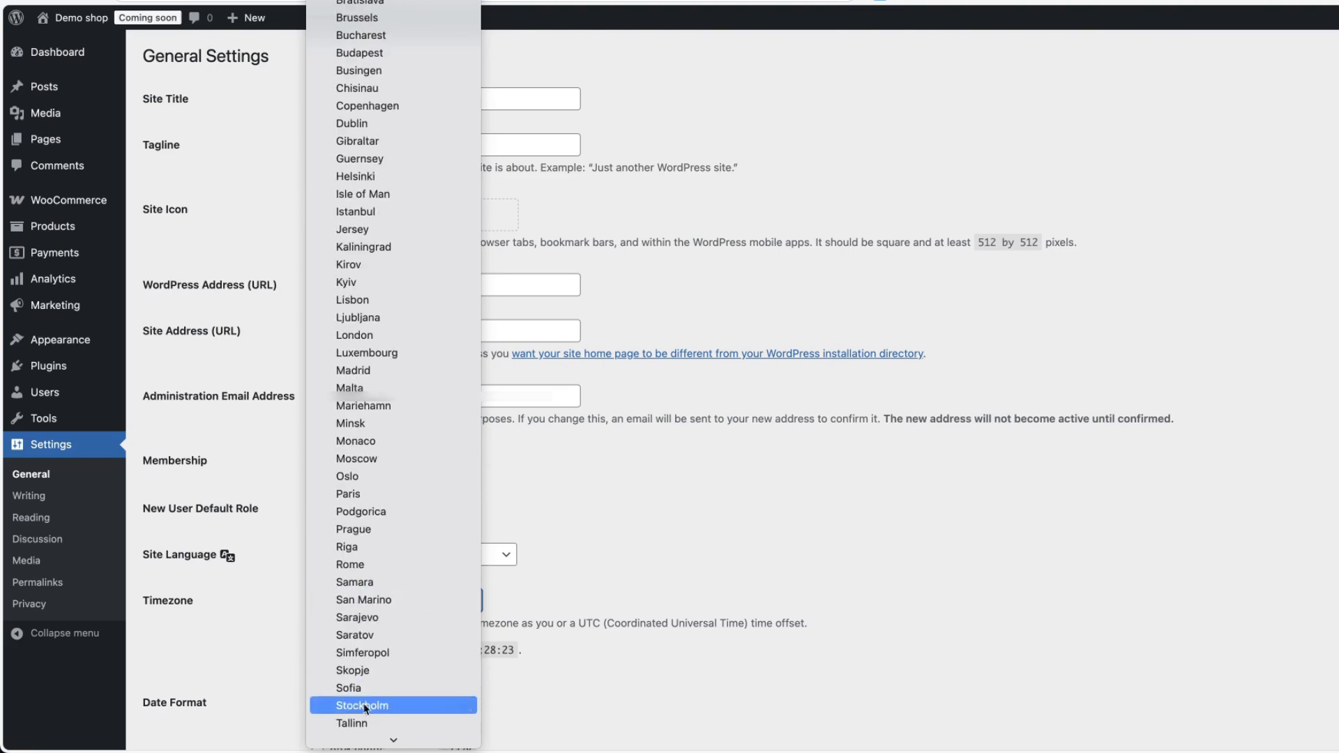
{"action": "key", "text": "Return"}
{"action": "scroll", "coordinate": [849, 472], "scroll_direction": "down", "scroll_amount": 4}
{"action": "scroll", "coordinate": [849, 472], "scroll_direction": "down", "scroll_amount": 2}
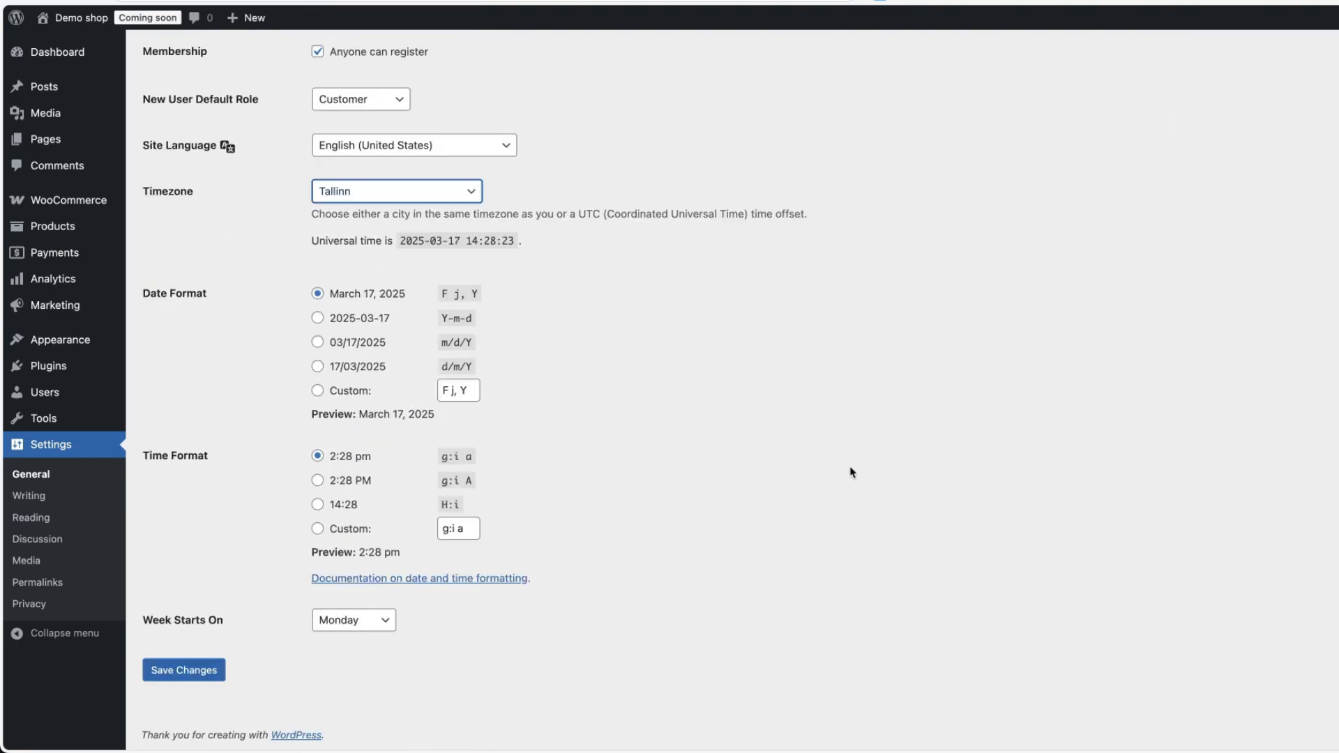
Set the site's date format to d/m/Y and time format to H:i, and save the general settings
{"action": "left_click", "coordinate": [323, 371]}
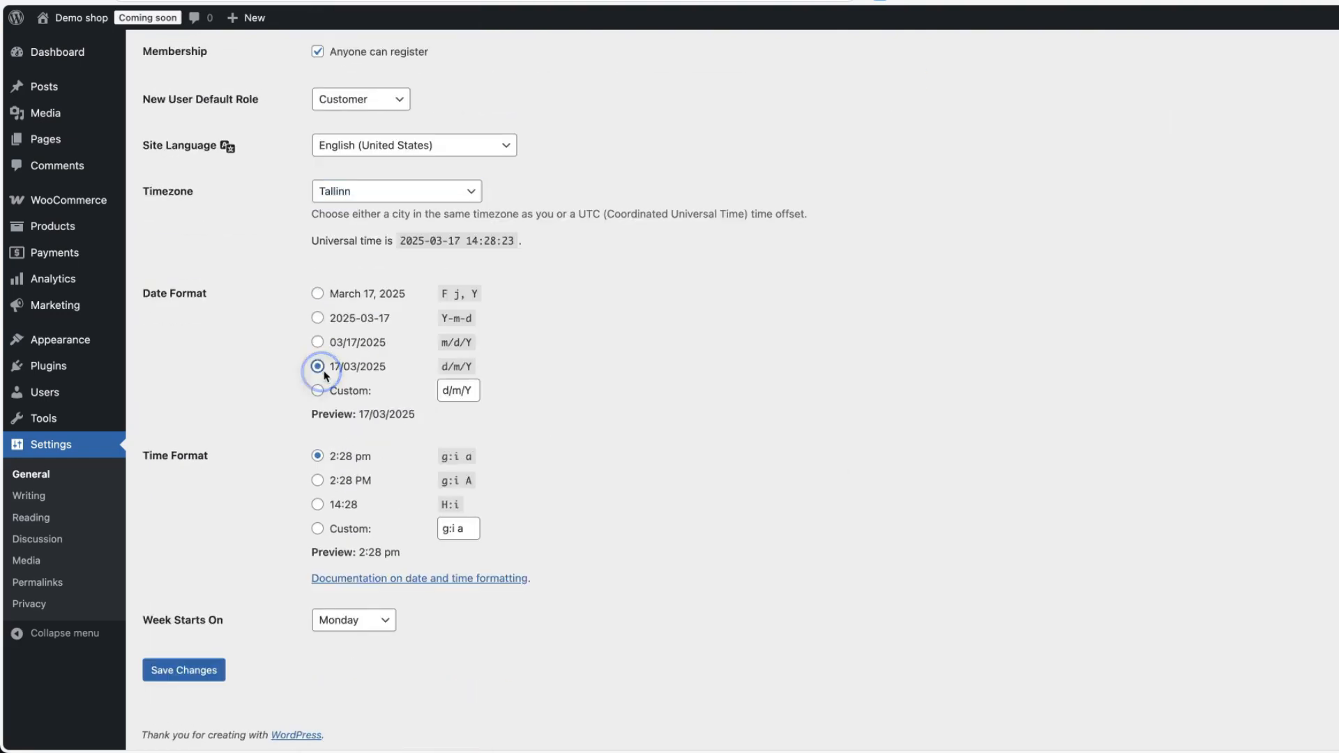
{"action": "left_click", "coordinate": [319, 506]}
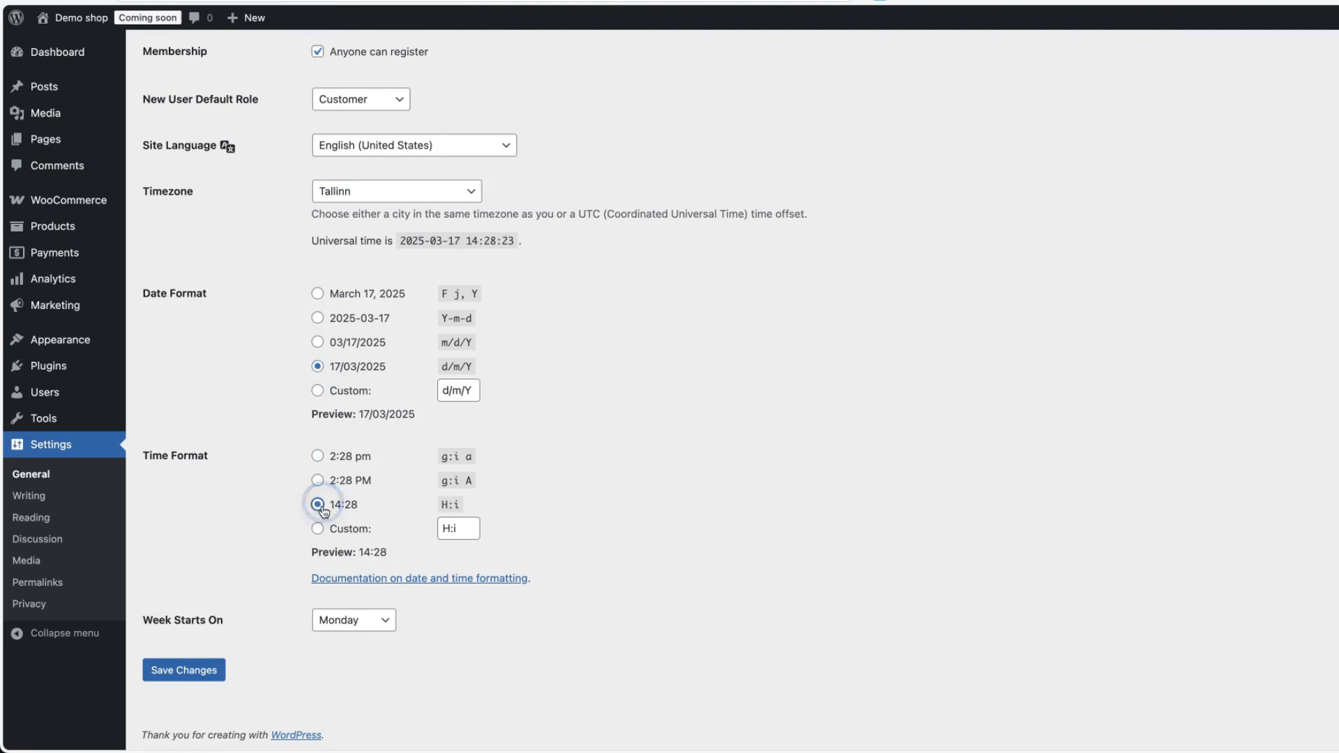
{"action": "left_click", "coordinate": [191, 668]}
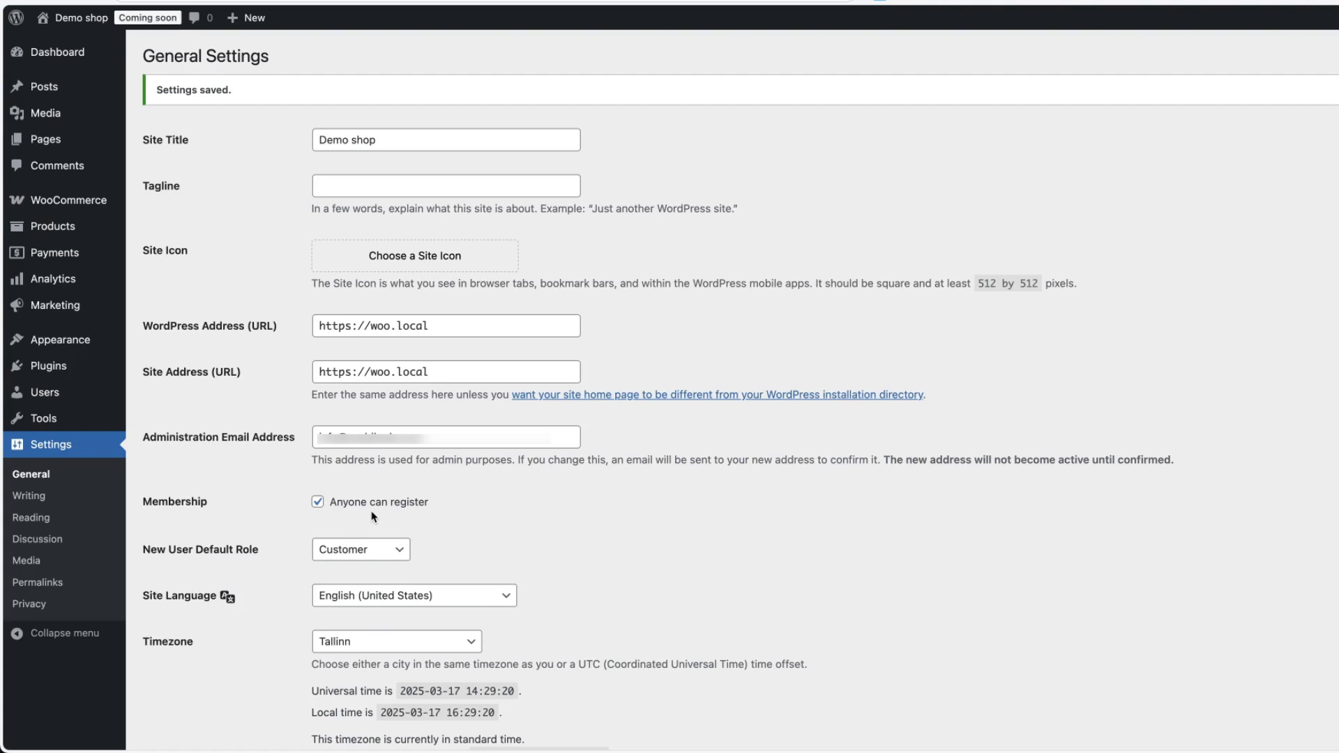
In WooCommerce's account settings, enable log-in during checkout and account creation after checkout, during checkout and on the My account page, and save
{"action": "mouse_move", "coordinate": [77, 209]}
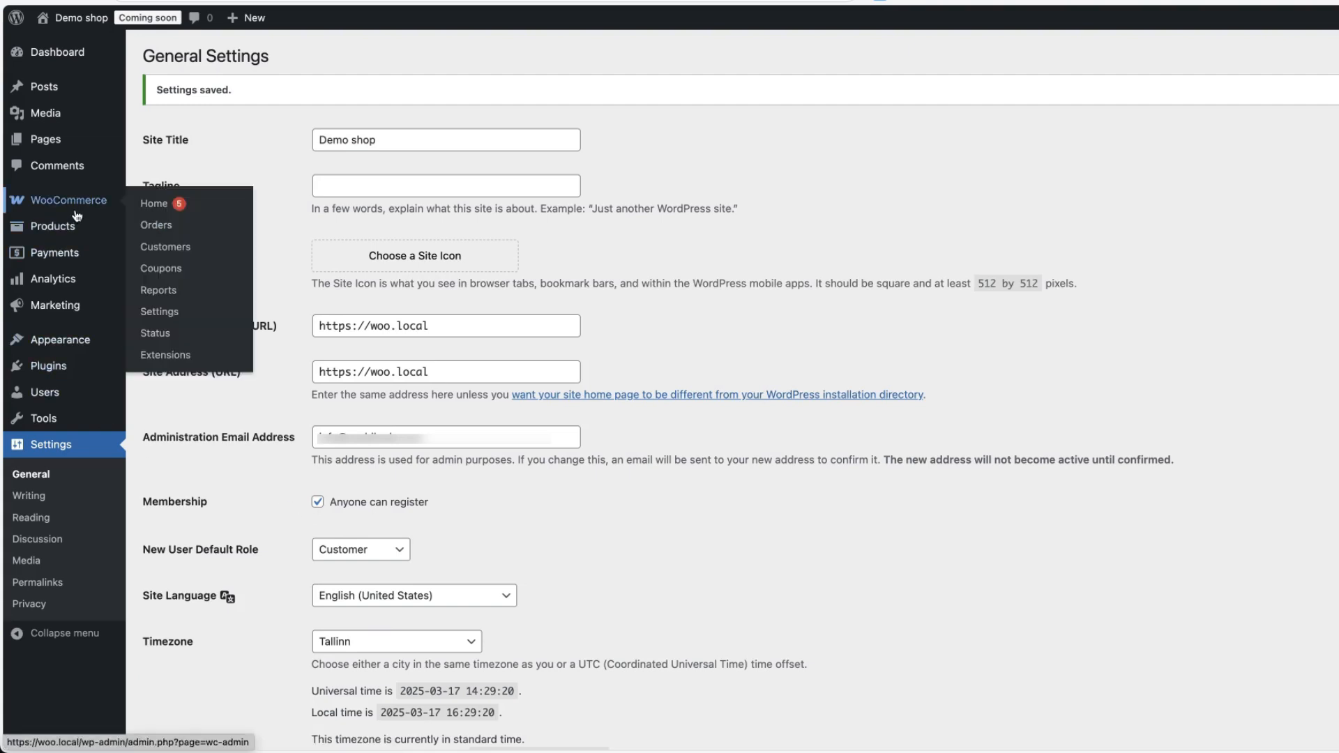
{"action": "left_click", "coordinate": [183, 315]}
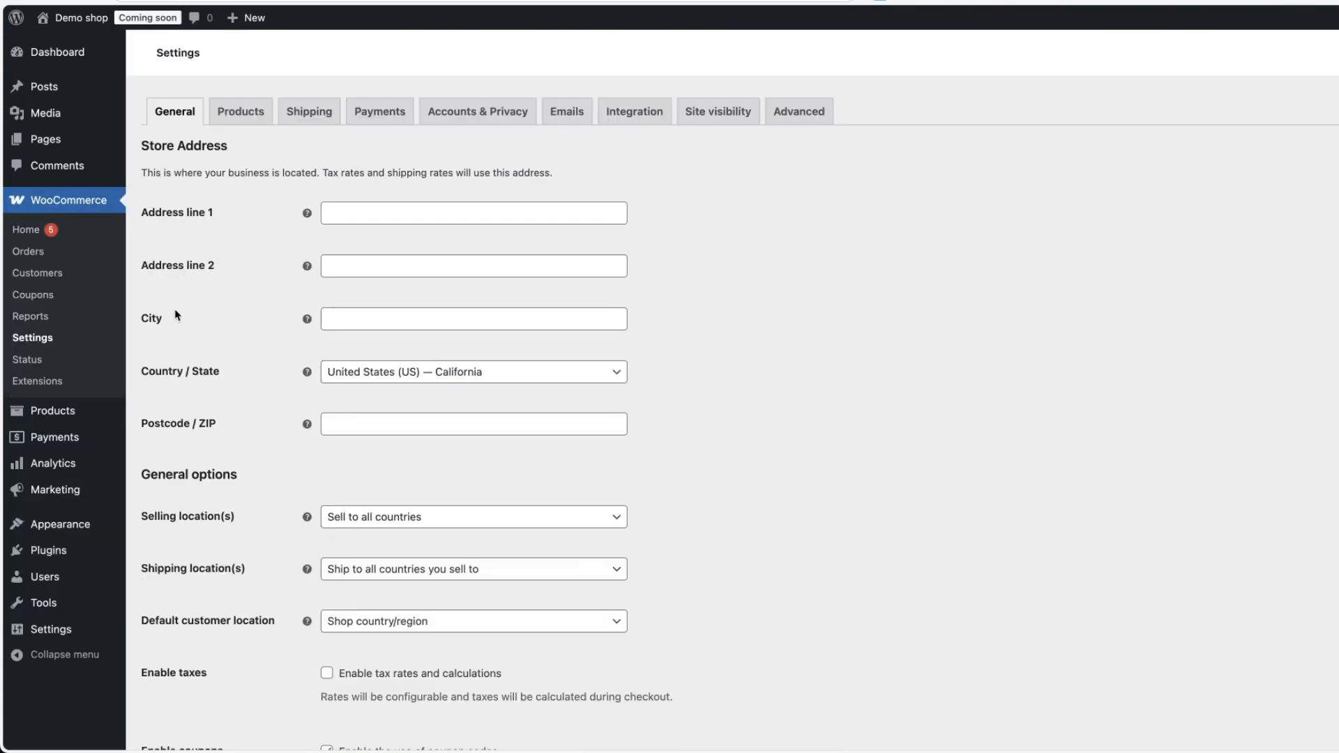
{"action": "left_click", "coordinate": [469, 115]}
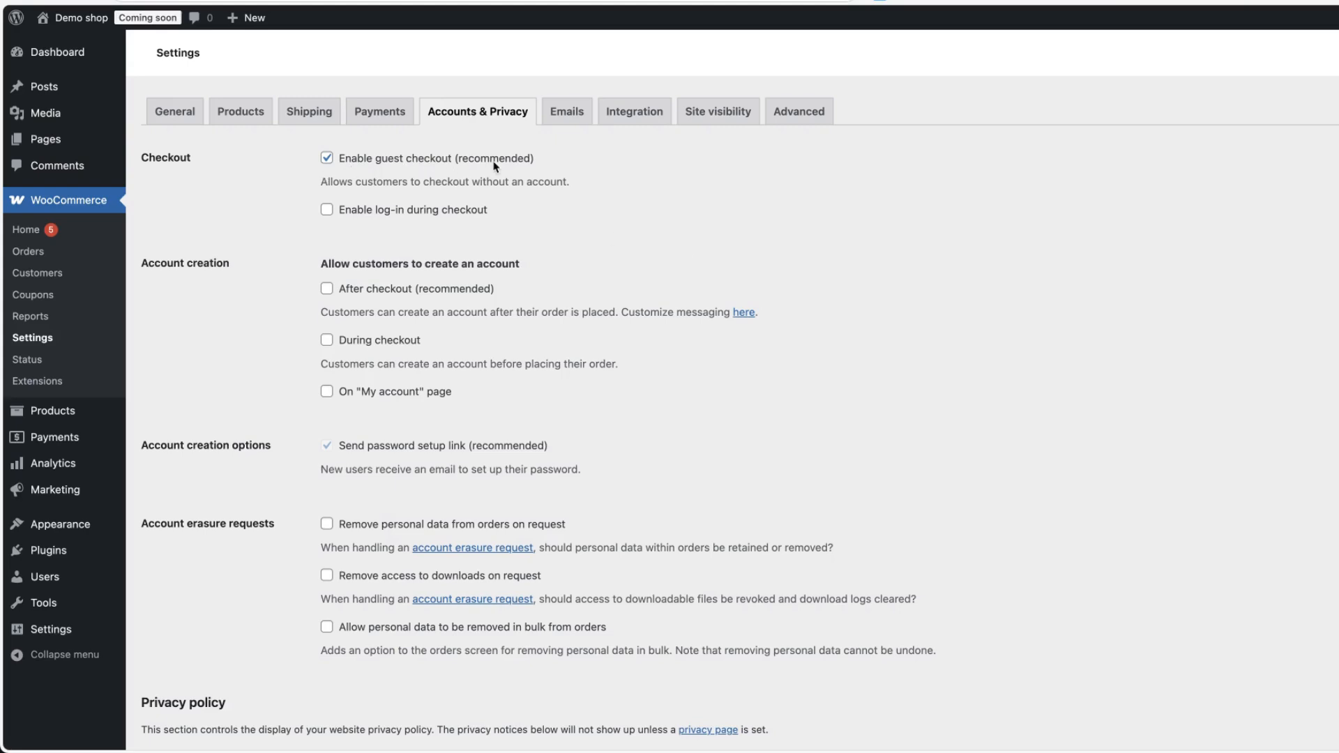
{"action": "left_click", "coordinate": [326, 209]}
{"action": "left_click", "coordinate": [333, 293]}
{"action": "left_click", "coordinate": [327, 340]}
{"action": "left_click", "coordinate": [326, 395]}
{"action": "scroll", "coordinate": [760, 375], "scroll_direction": "down", "scroll_amount": 10}
{"action": "left_click", "coordinate": [180, 668]}
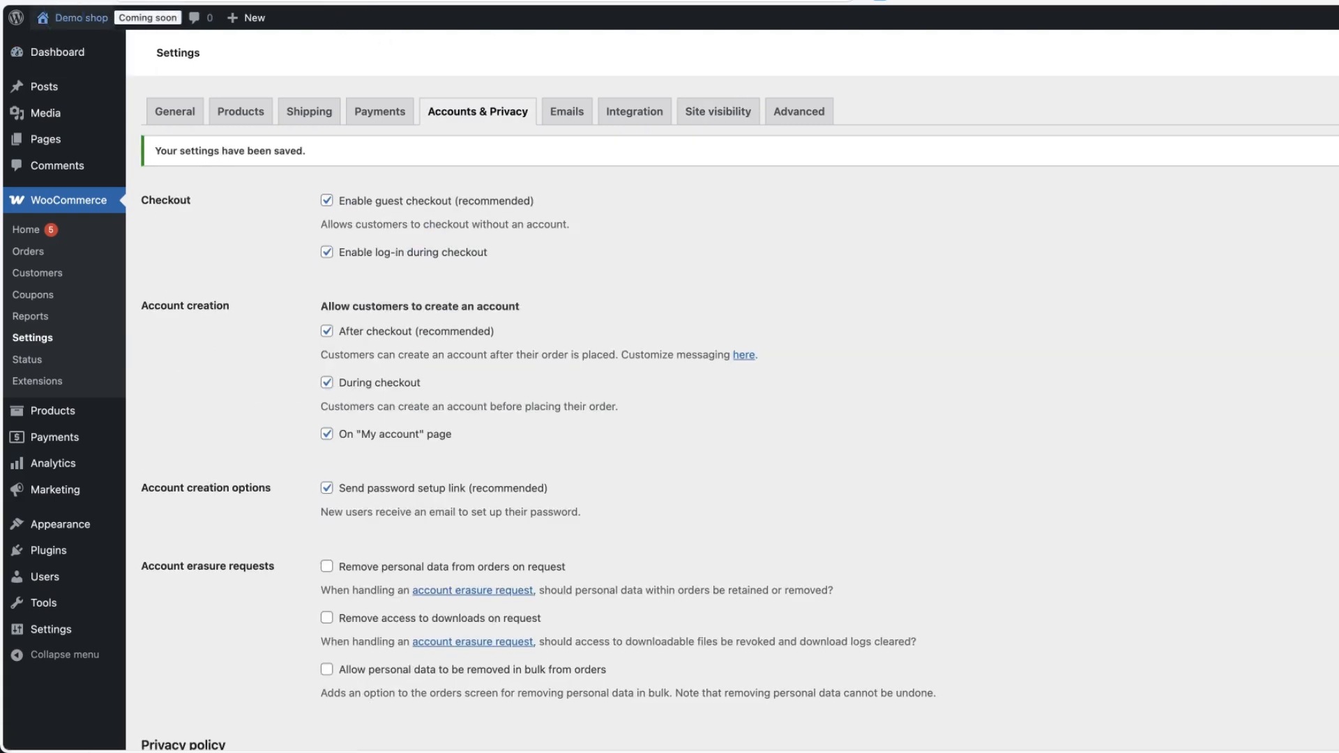
View the shop's front end and open a private browser window for checking it as a logged-out visitor
{"action": "left_click", "coordinate": [82, 18]}
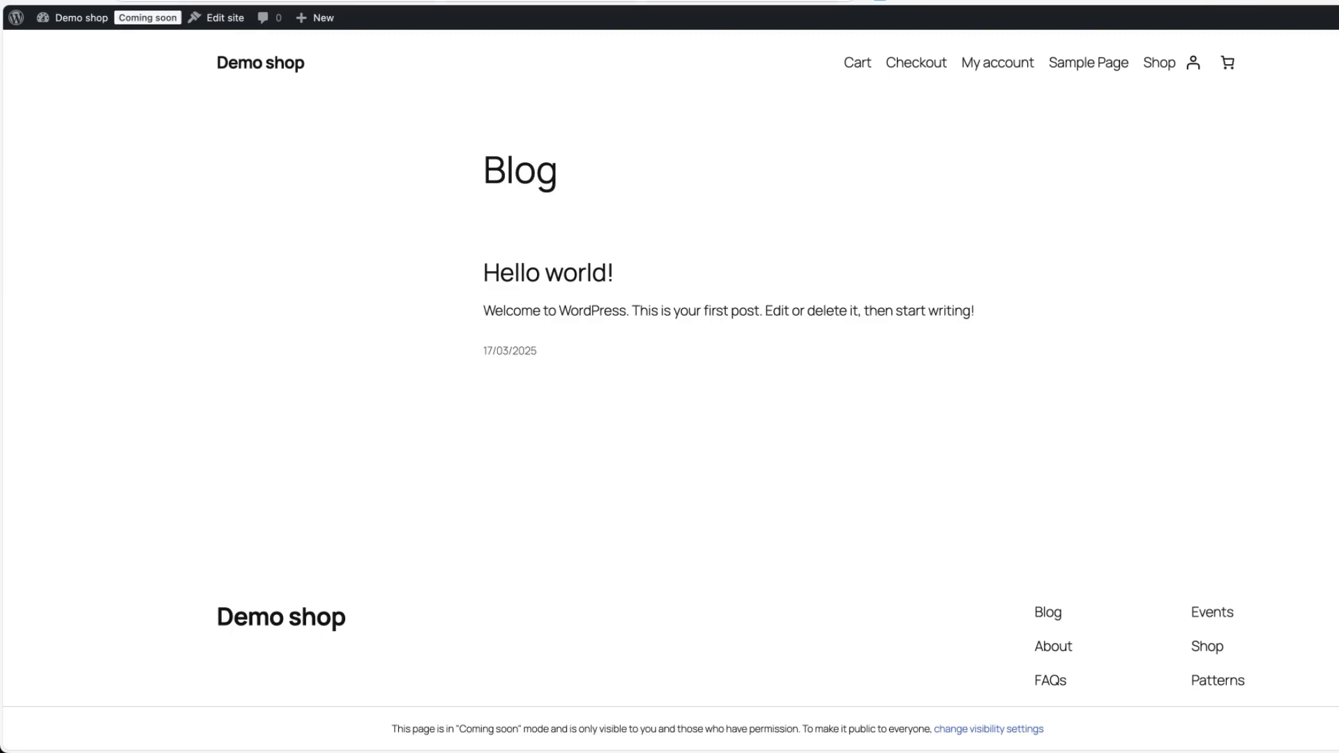
{"action": "left_click", "coordinate": [286, 1]}
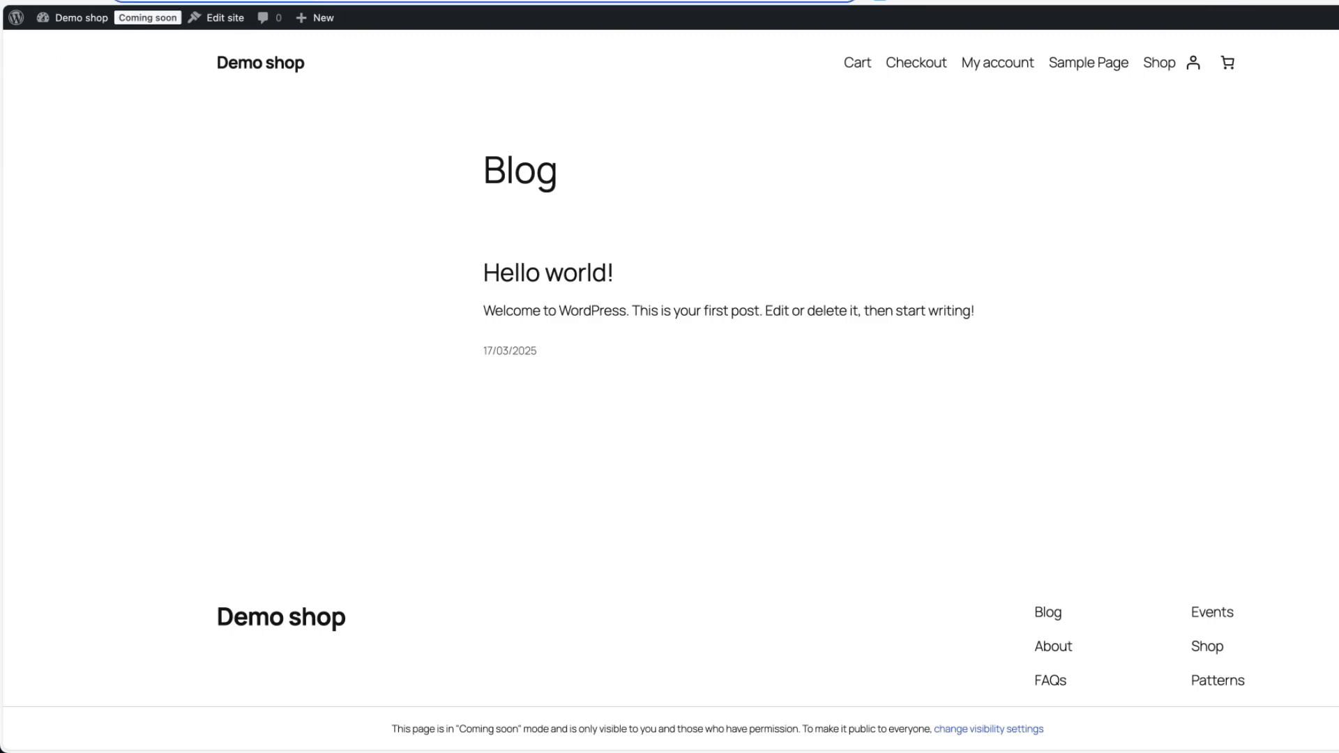
{"action": "key", "text": "super+shift+n"}
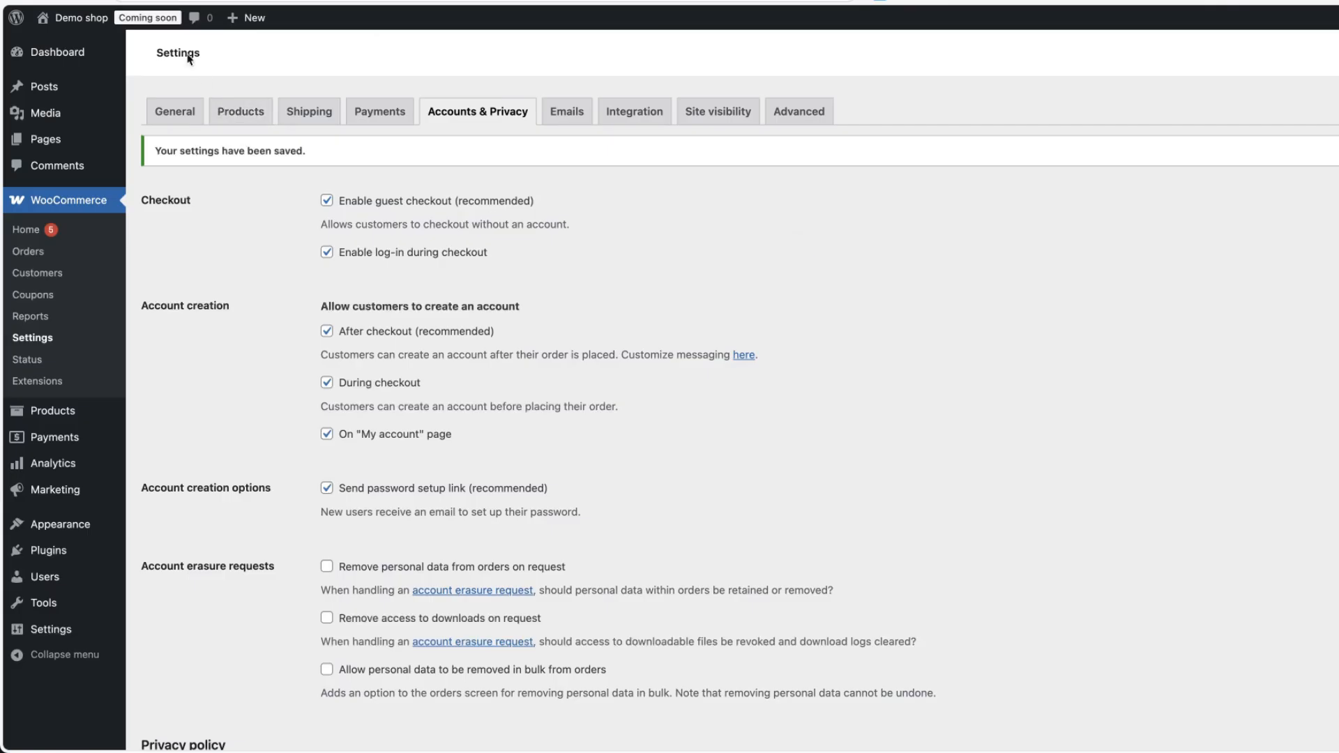
Change the WooCommerce site visibility to Live and save the setting
{"action": "left_click", "coordinate": [154, 19]}
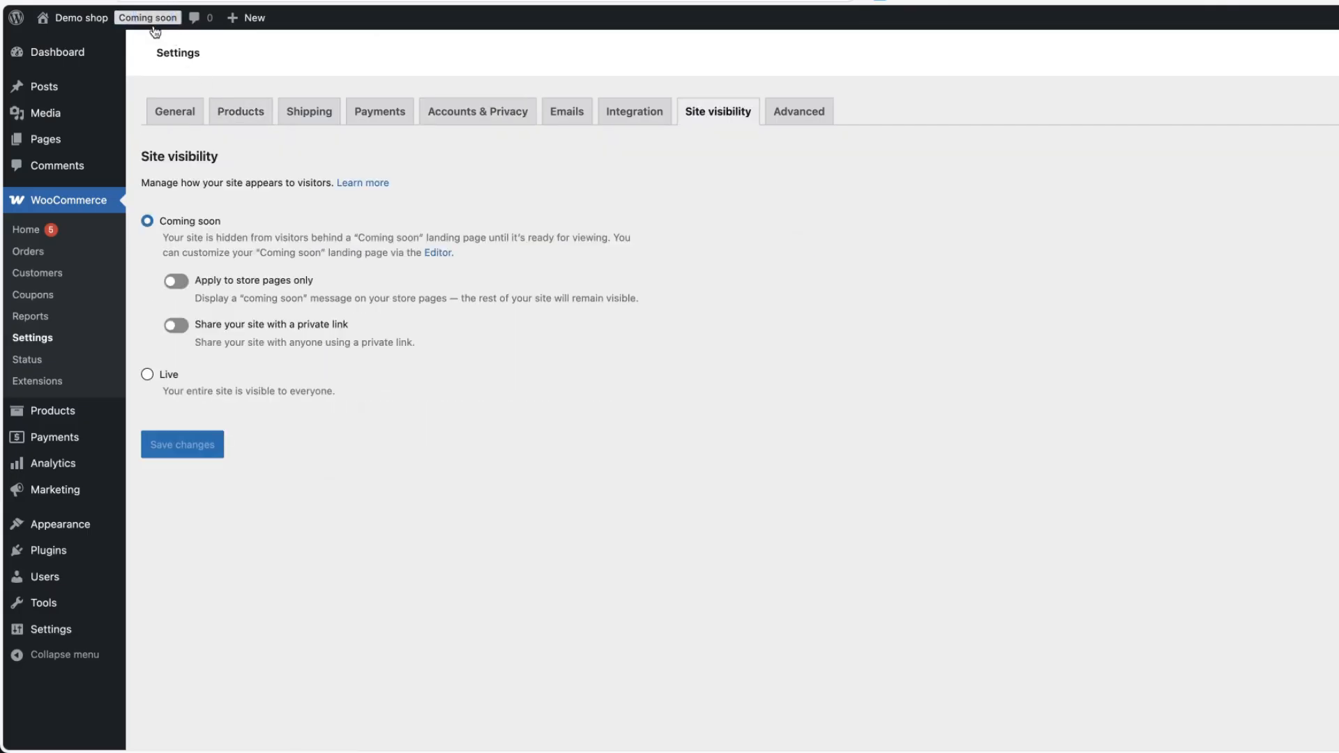
{"action": "left_click", "coordinate": [152, 376]}
{"action": "left_click", "coordinate": [190, 354]}
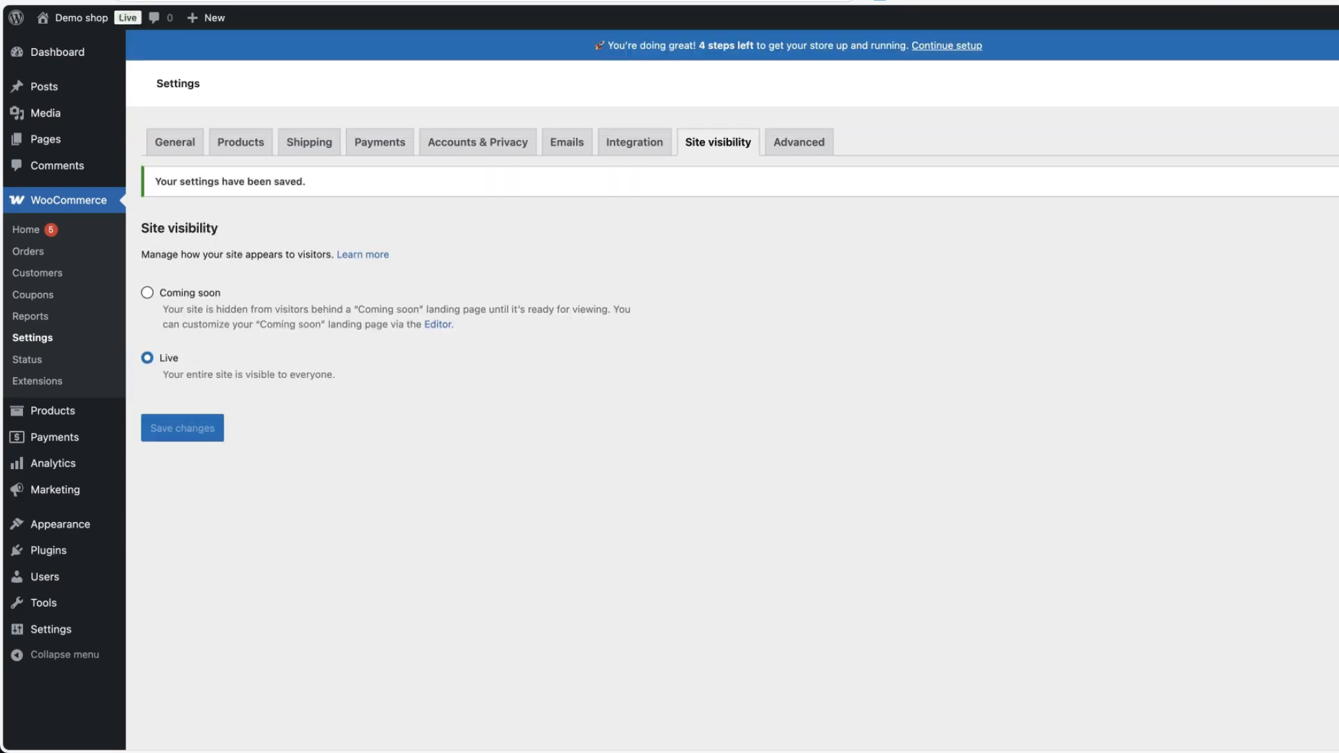
{"action": "left_click", "coordinate": [951, 0]}
{"action": "left_click", "coordinate": [68, 1]}
Search for the theme "neve" among the themes available to add to the site
{"action": "mouse_move", "coordinate": [62, 536]}
{"action": "left_click", "coordinate": [172, 531]}
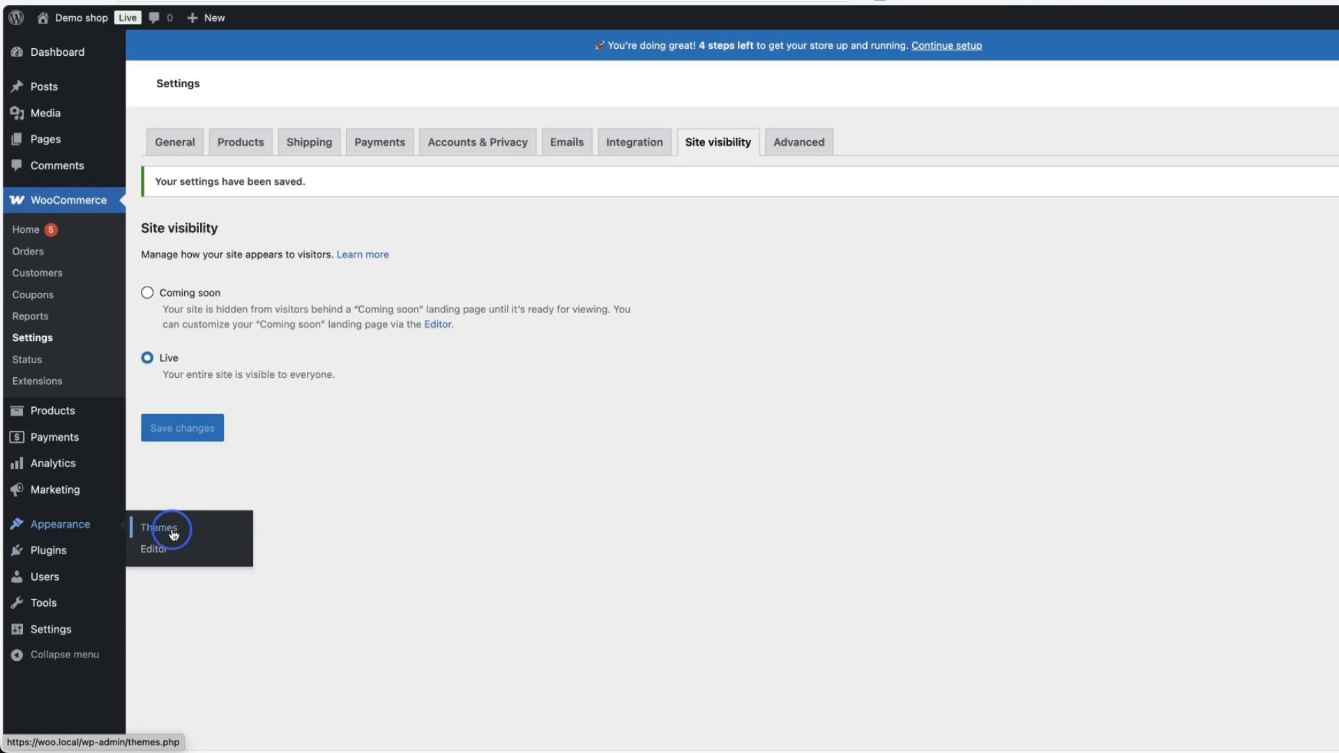
{"action": "left_click", "coordinate": [314, 55]}
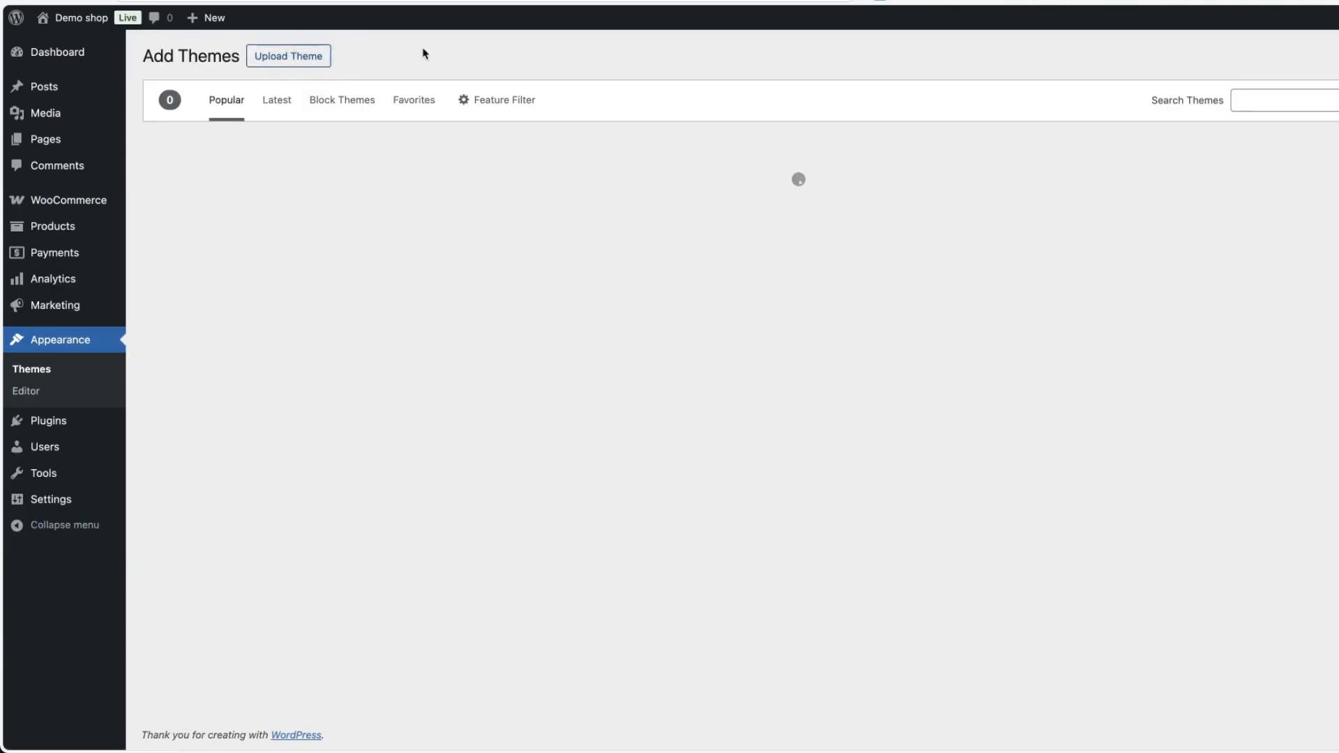
{"action": "left_click", "coordinate": [1303, 101]}
{"action": "type", "text": "neve"}
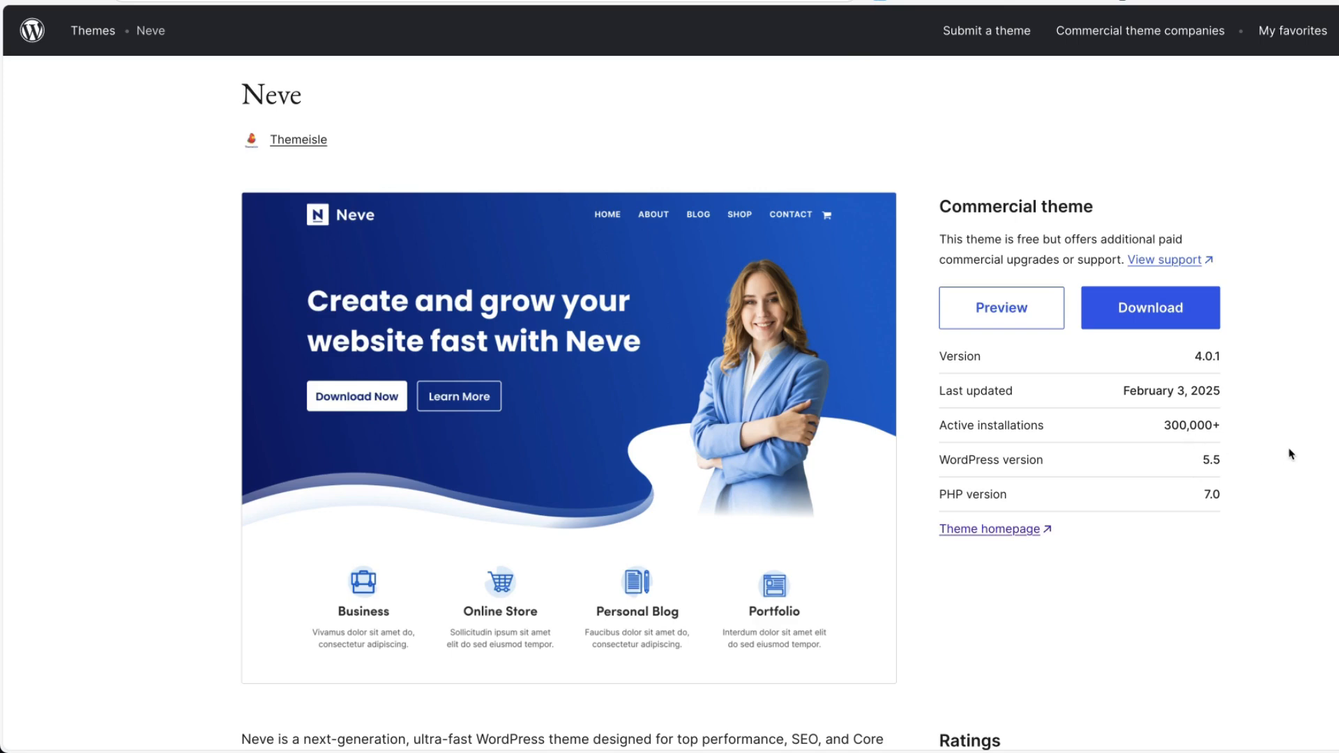
Review the Neve theme's description and ratings, plus the Neve PRO features, WooCommerce extras and pricing plans
{"action": "scroll", "coordinate": [1290, 454], "scroll_direction": "down", "scroll_amount": 7}
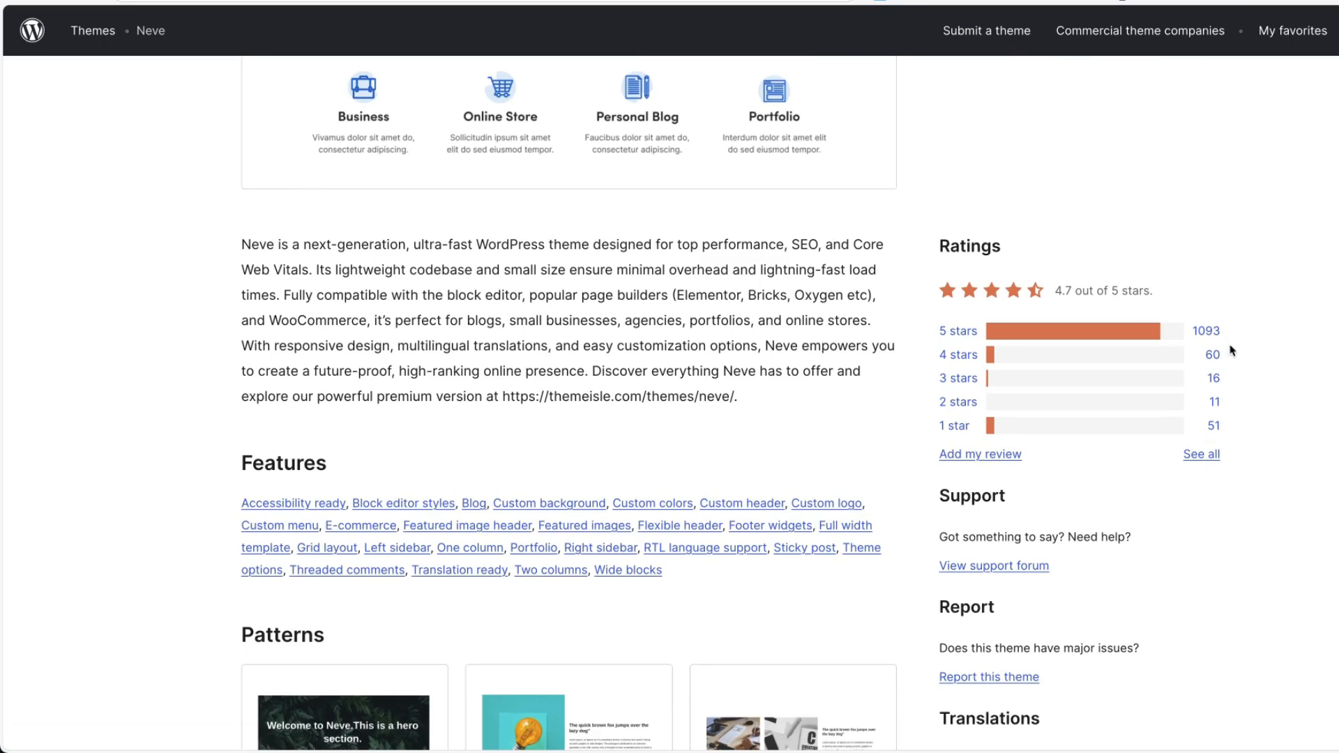
{"action": "scroll", "coordinate": [1327, 300], "scroll_direction": "up", "scroll_amount": 6}
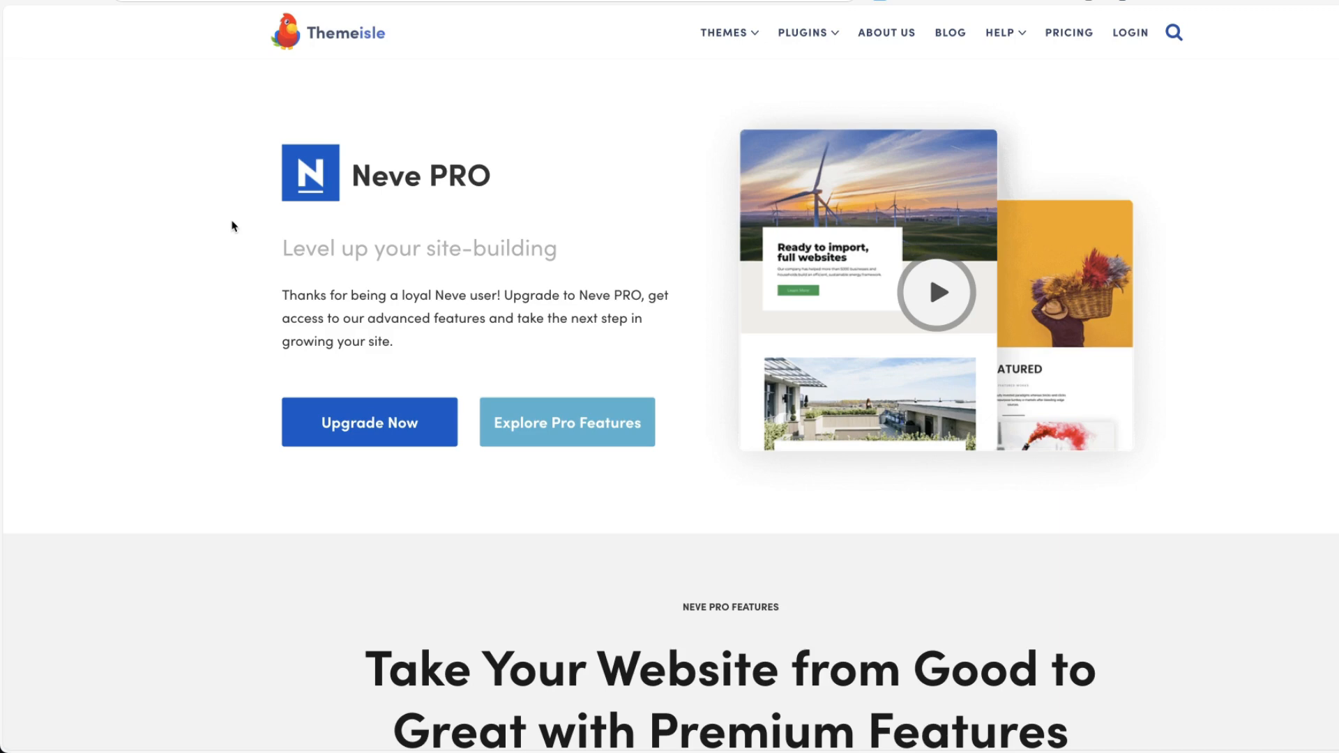
{"action": "scroll", "coordinate": [234, 225], "scroll_direction": "down", "scroll_amount": 1}
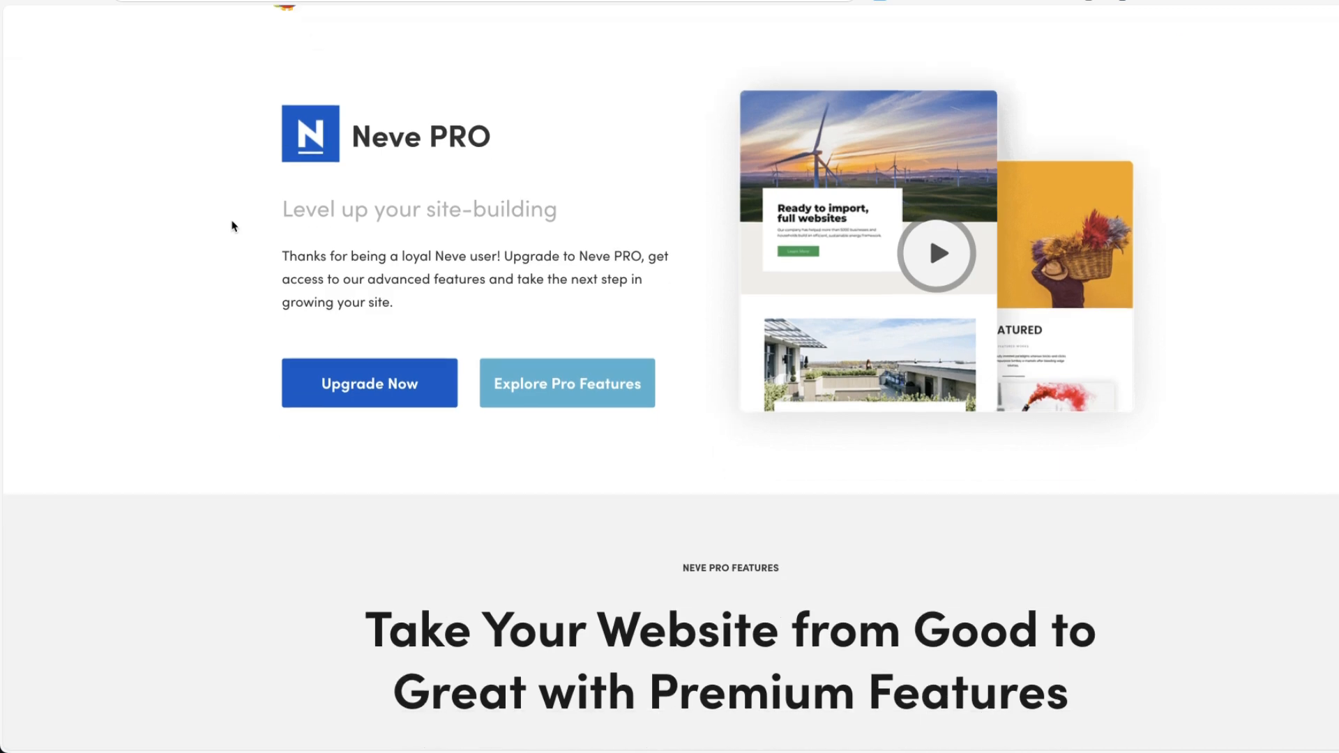
{"action": "scroll", "coordinate": [237, 218], "scroll_direction": "down", "scroll_amount": 10}
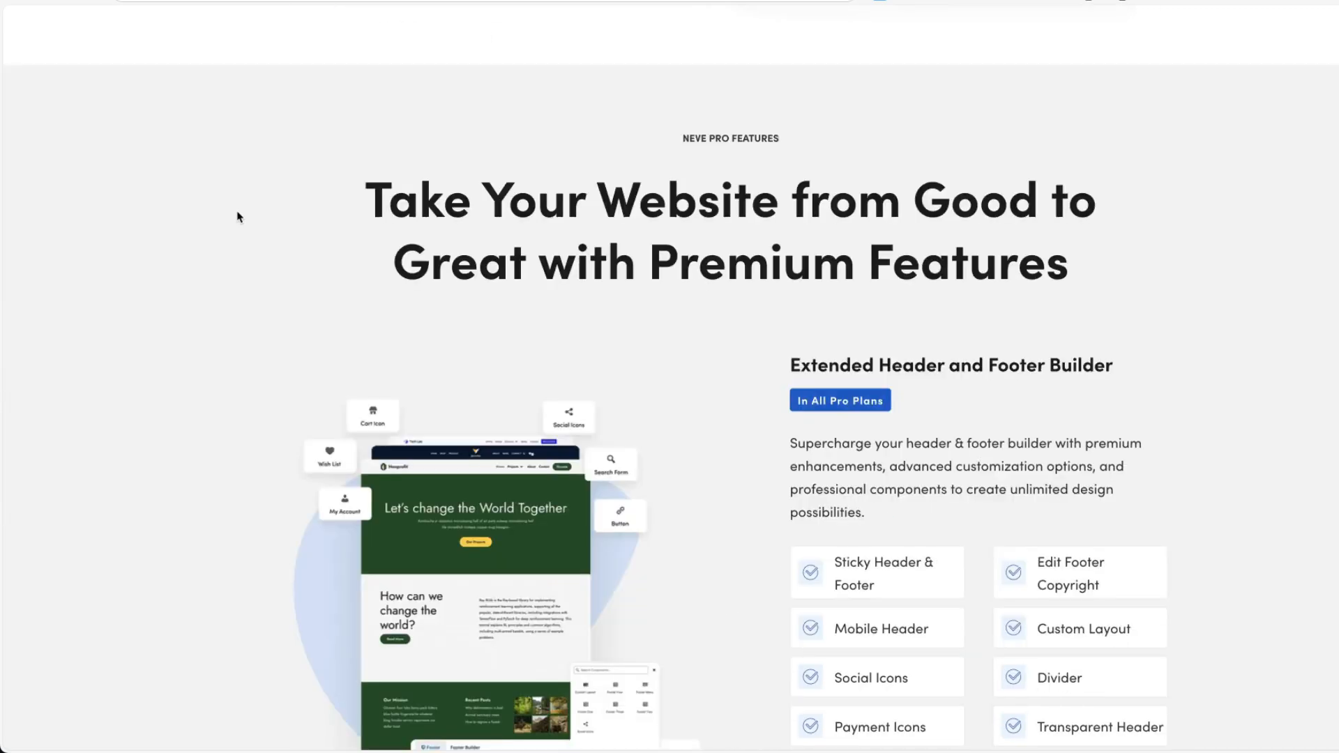
{"action": "scroll", "coordinate": [237, 214], "scroll_direction": "down", "scroll_amount": 20}
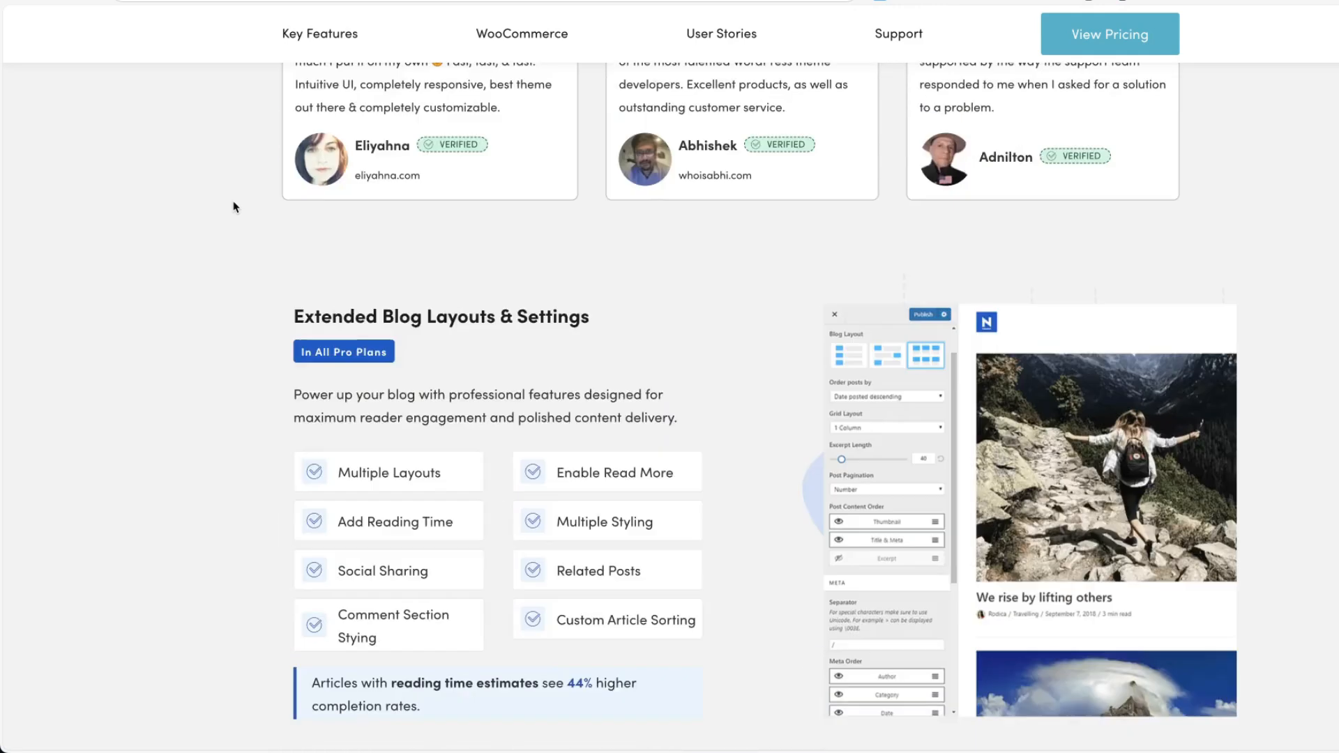
{"action": "scroll", "coordinate": [235, 204], "scroll_direction": "down", "scroll_amount": 7}
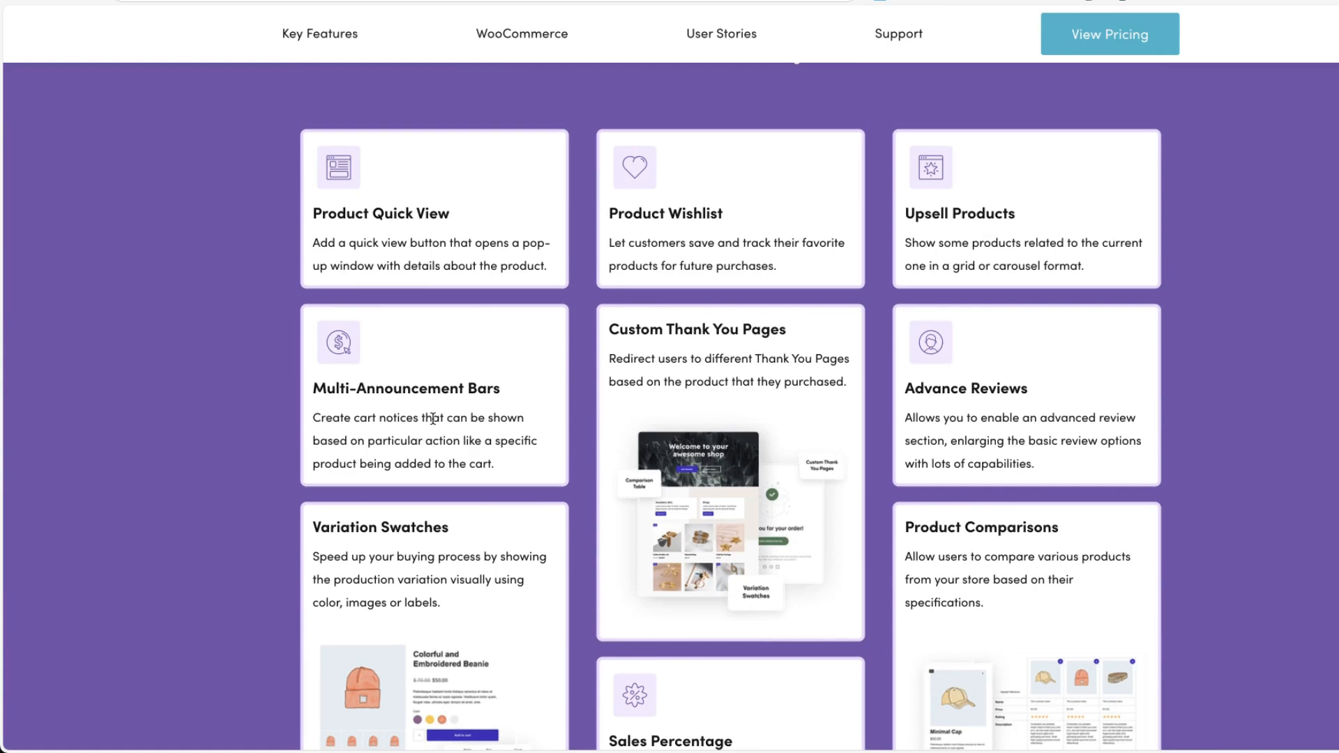
{"action": "scroll", "coordinate": [426, 405], "scroll_direction": "down", "scroll_amount": 1}
{"action": "scroll", "coordinate": [426, 406], "scroll_direction": "down", "scroll_amount": 2}
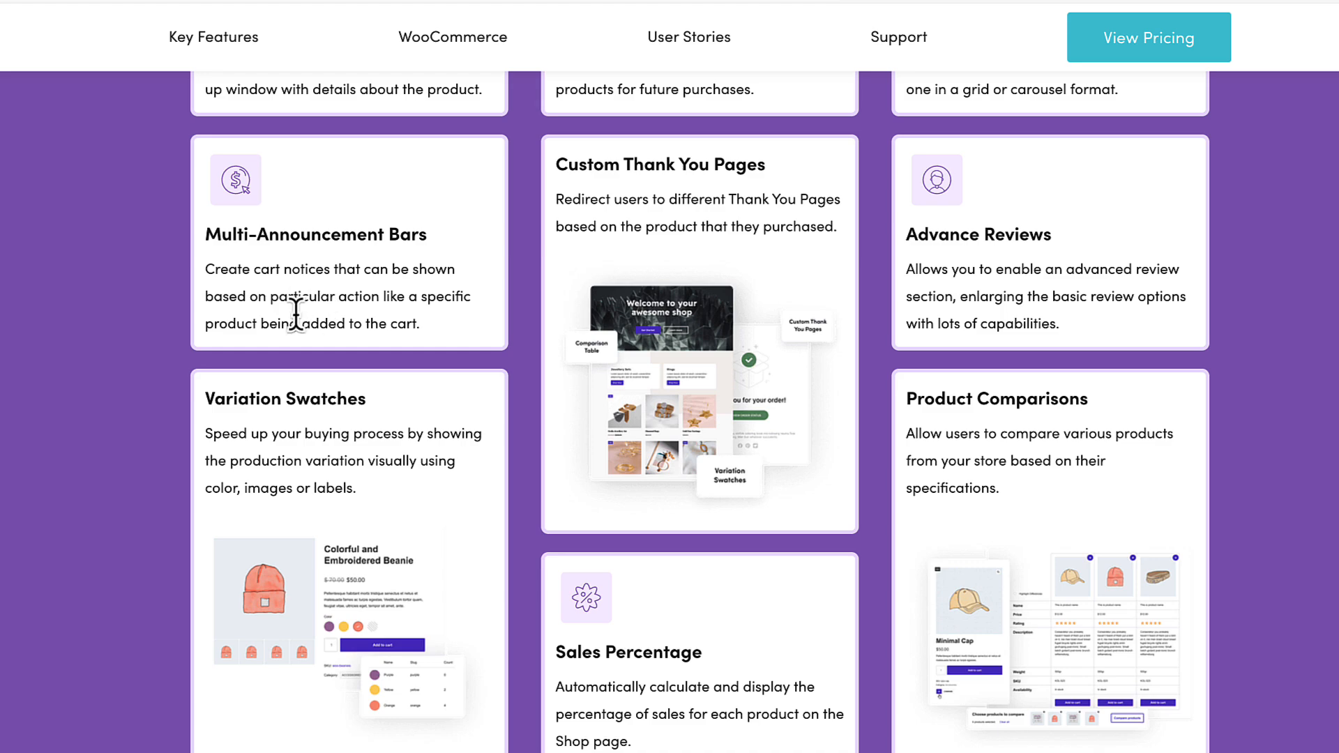
{"action": "scroll", "coordinate": [297, 317], "scroll_direction": "down", "scroll_amount": 10}
{"action": "scroll", "coordinate": [297, 317], "scroll_direction": "down", "scroll_amount": 15}
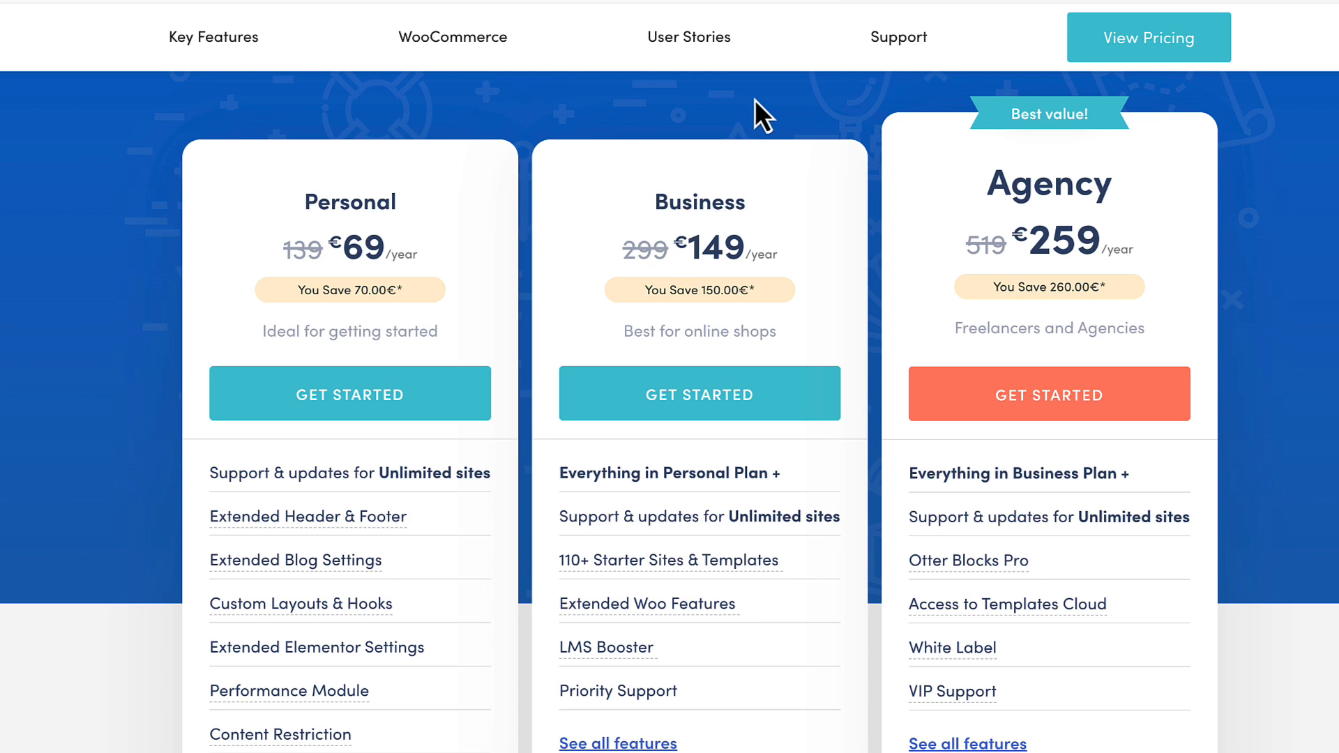
{"action": "scroll", "coordinate": [82, 199], "scroll_direction": "down", "scroll_amount": 1}
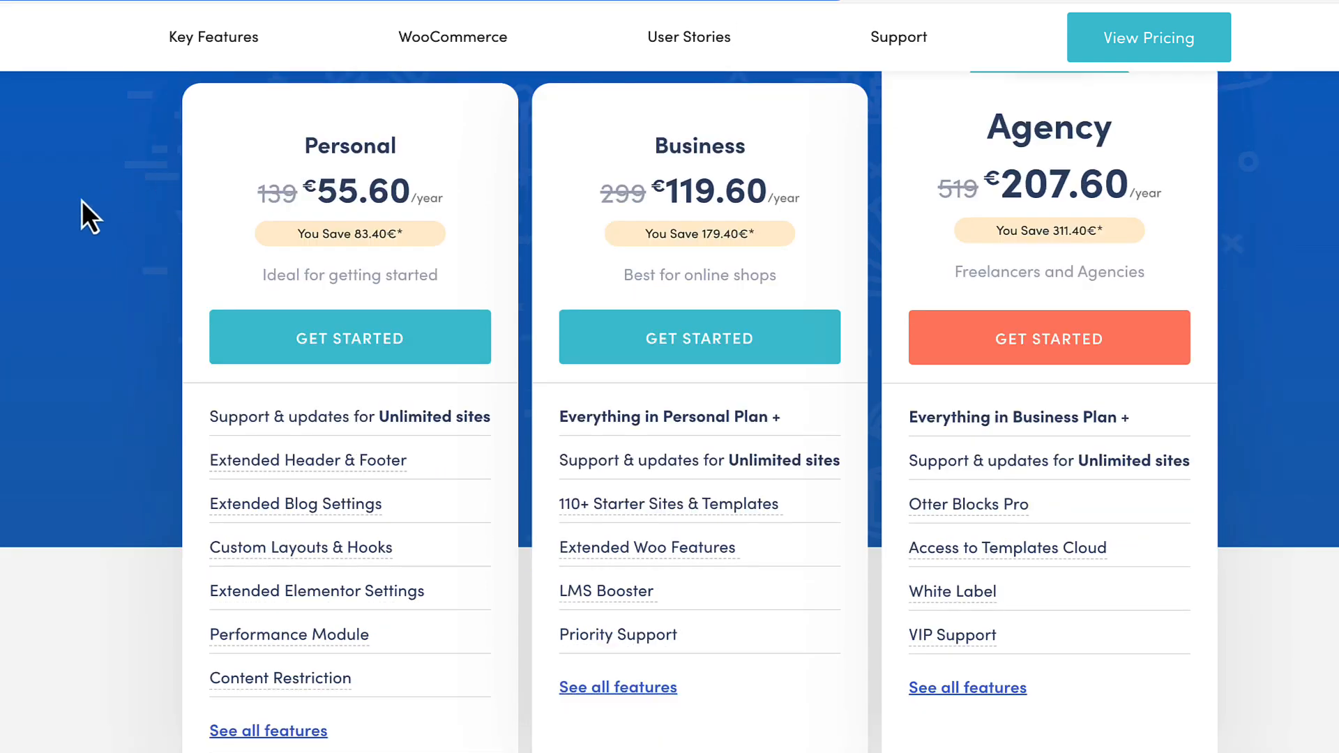
{"action": "scroll", "coordinate": [55, 294], "scroll_direction": "up", "scroll_amount": 1}
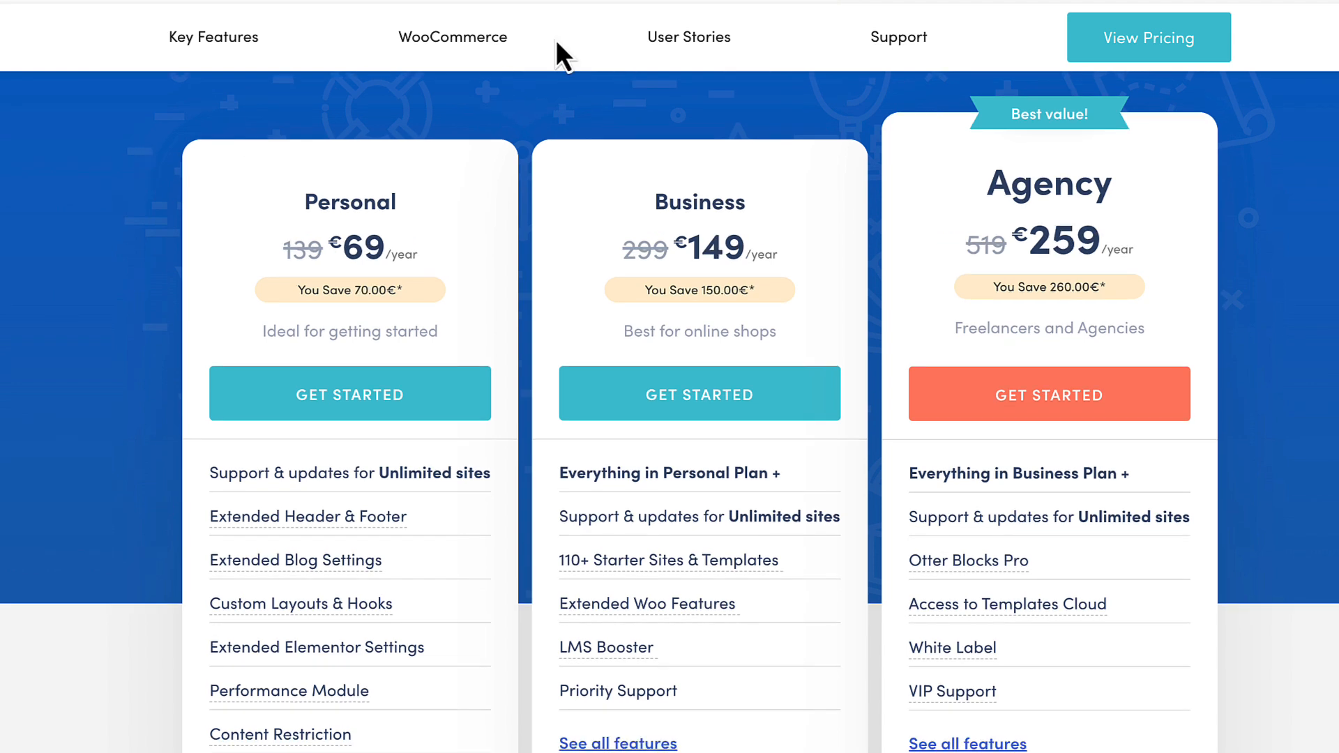
Return to the theme search results, and install and activate the Neve theme
{"action": "left_click", "coordinate": [593, 0]}
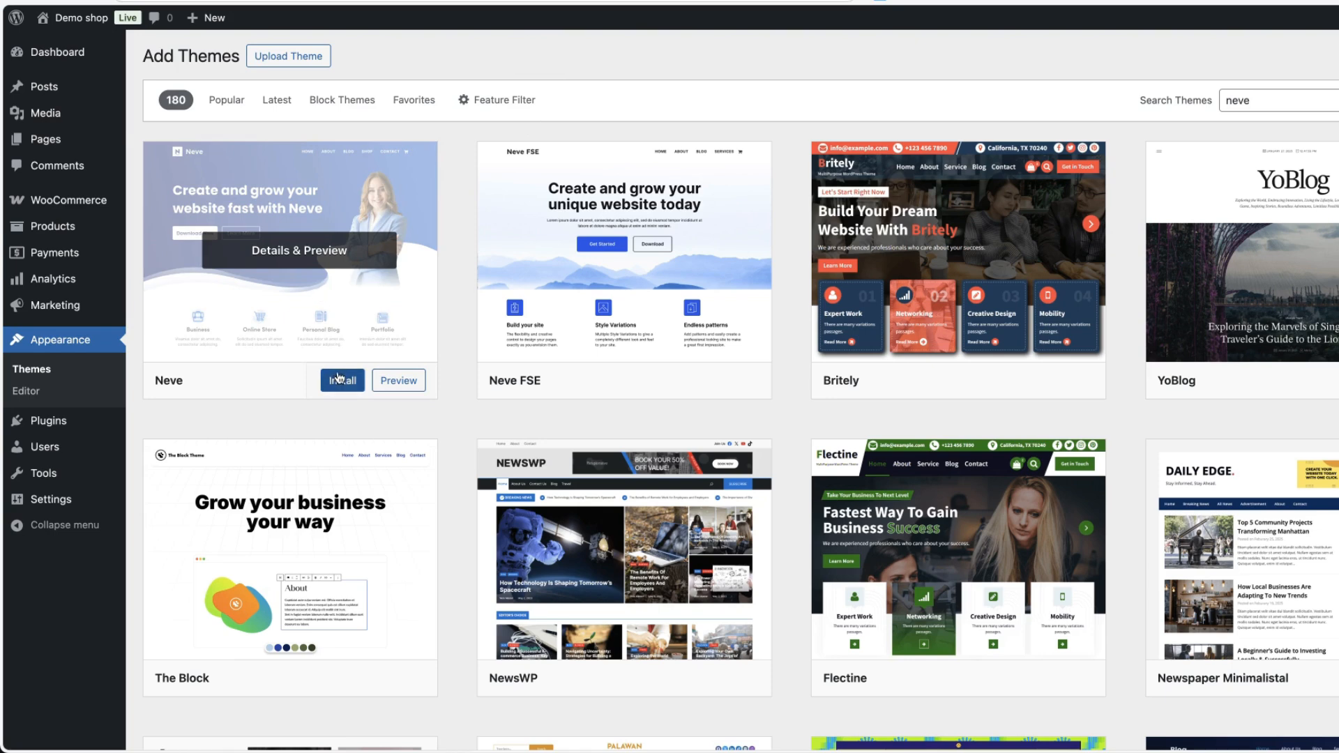
{"action": "left_click", "coordinate": [340, 380]}
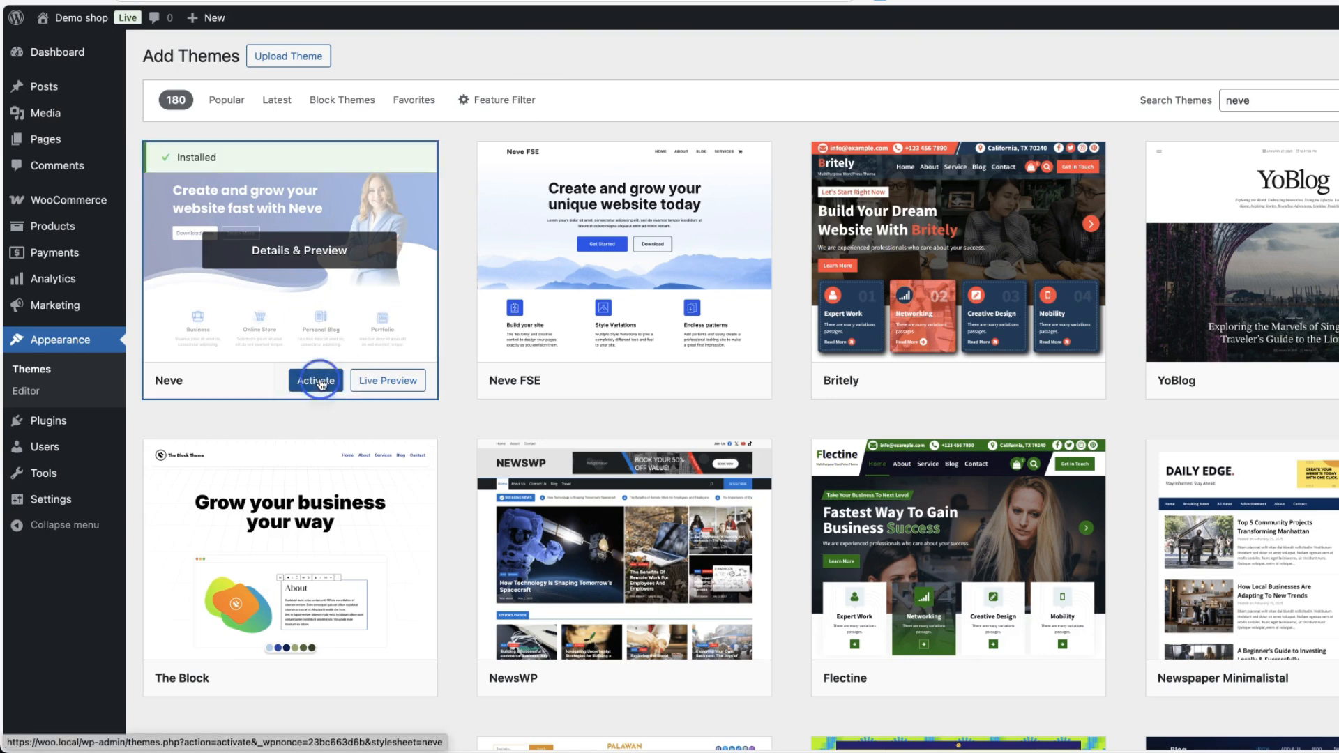
{"action": "left_click", "coordinate": [319, 381]}
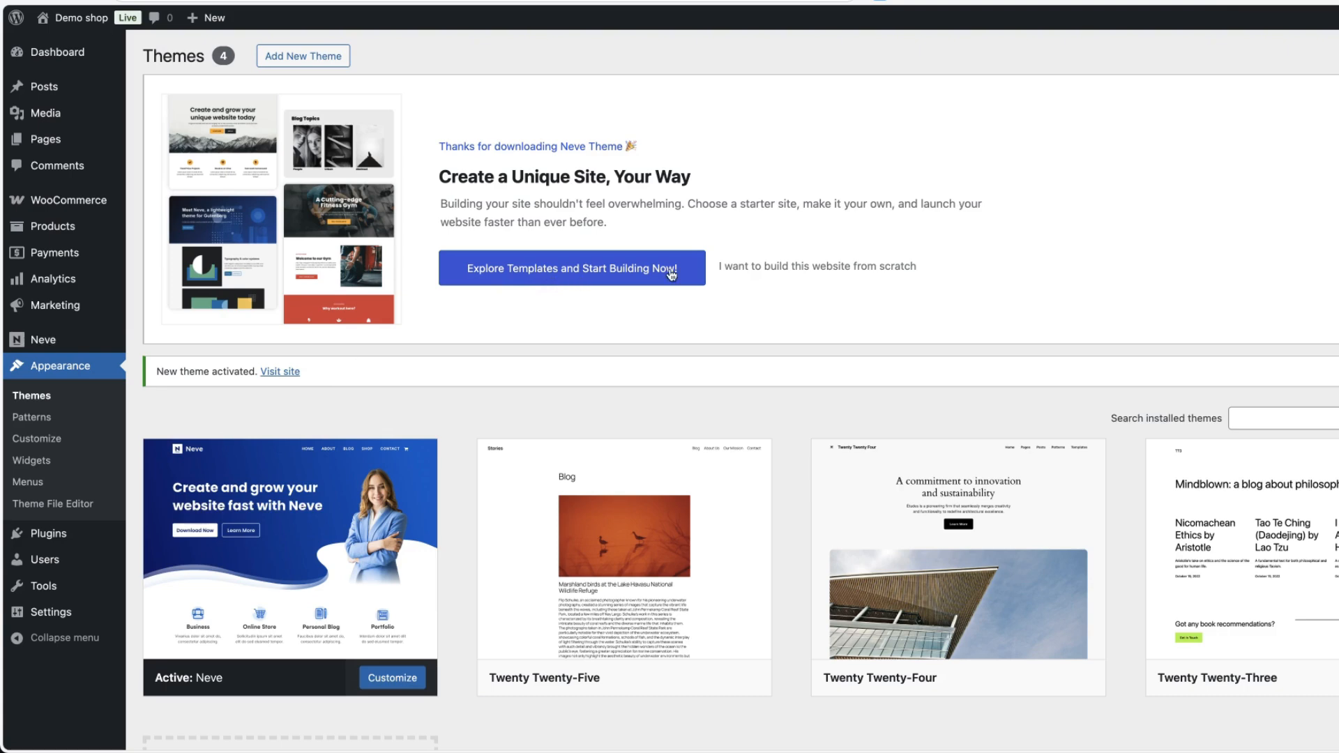
{"action": "left_click", "coordinate": [531, 59]}
Upload neve-pro-plugin.zip as a new plugin, install it and activate it
{"action": "mouse_move", "coordinate": [110, 536]}
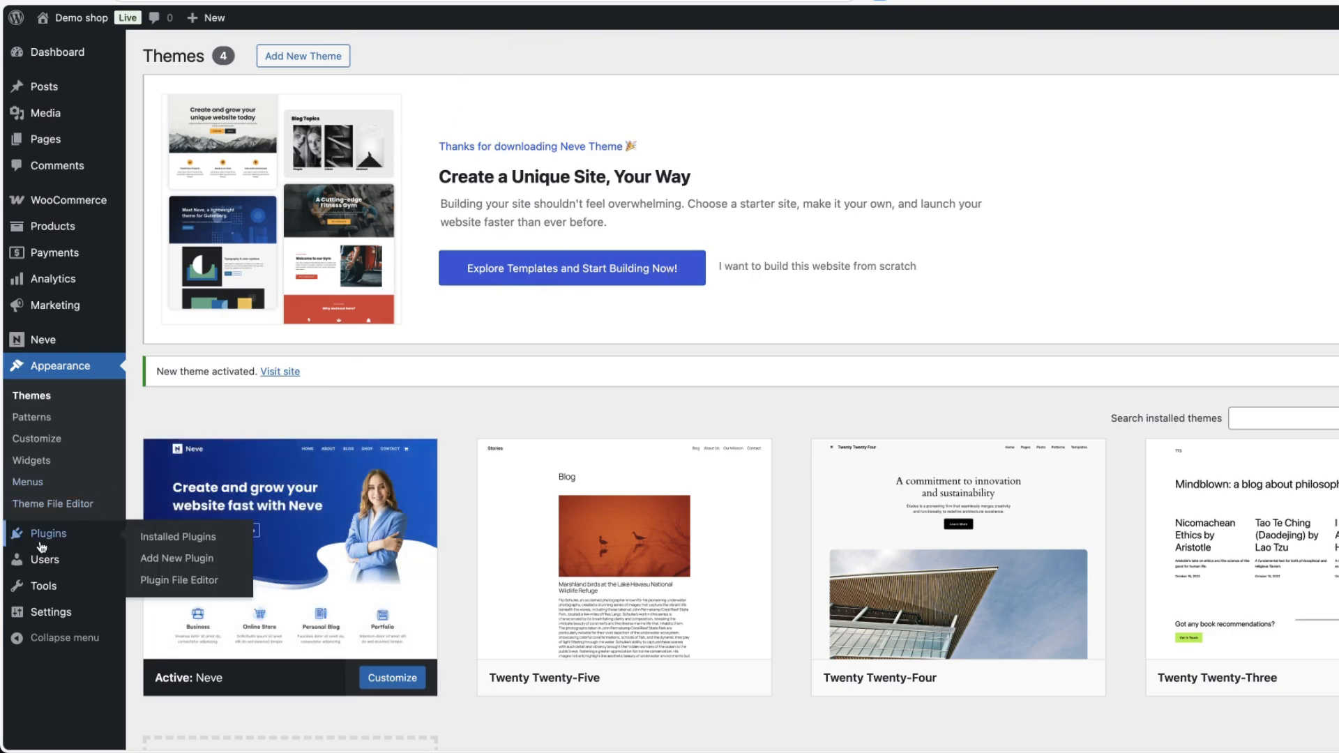
{"action": "left_click", "coordinate": [196, 566]}
{"action": "left_click", "coordinate": [280, 56]}
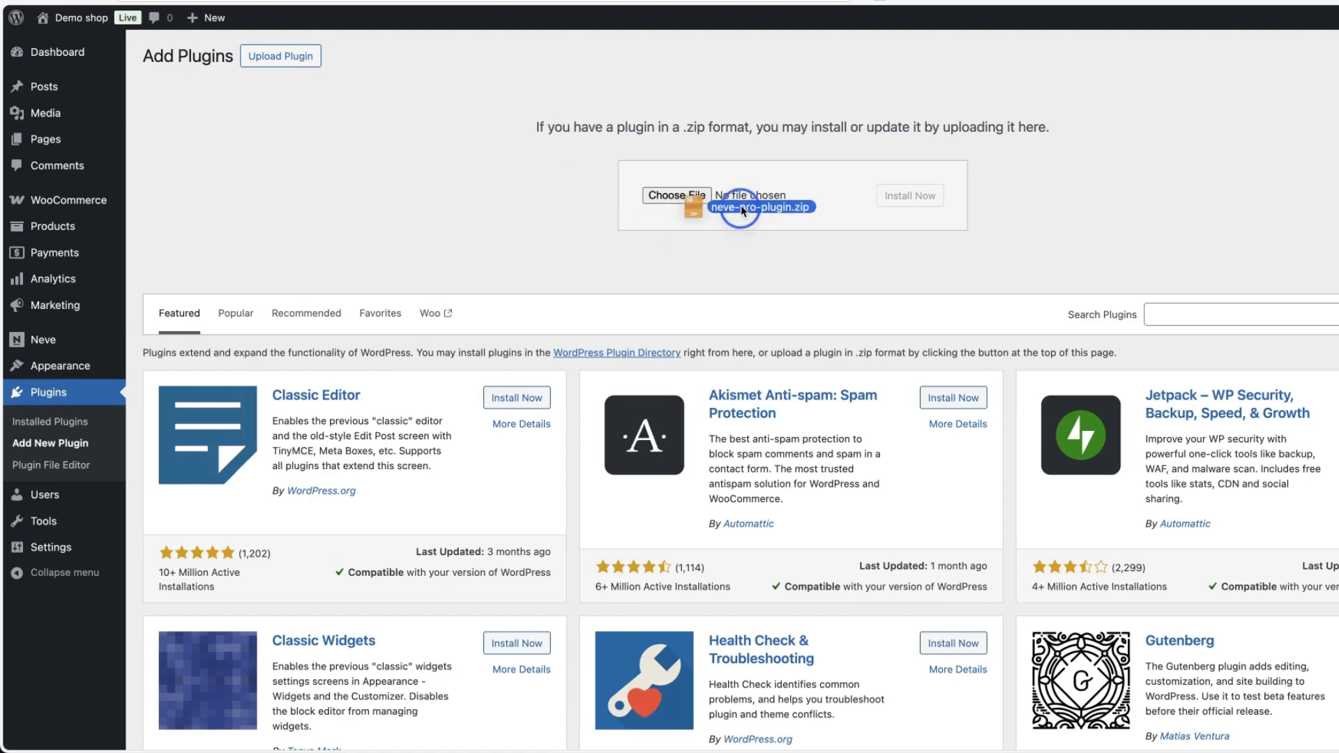
{"action": "left_click_drag", "start_coordinate": [726, 202], "coordinate": [748, 197]}
{"action": "left_click", "coordinate": [913, 196]}
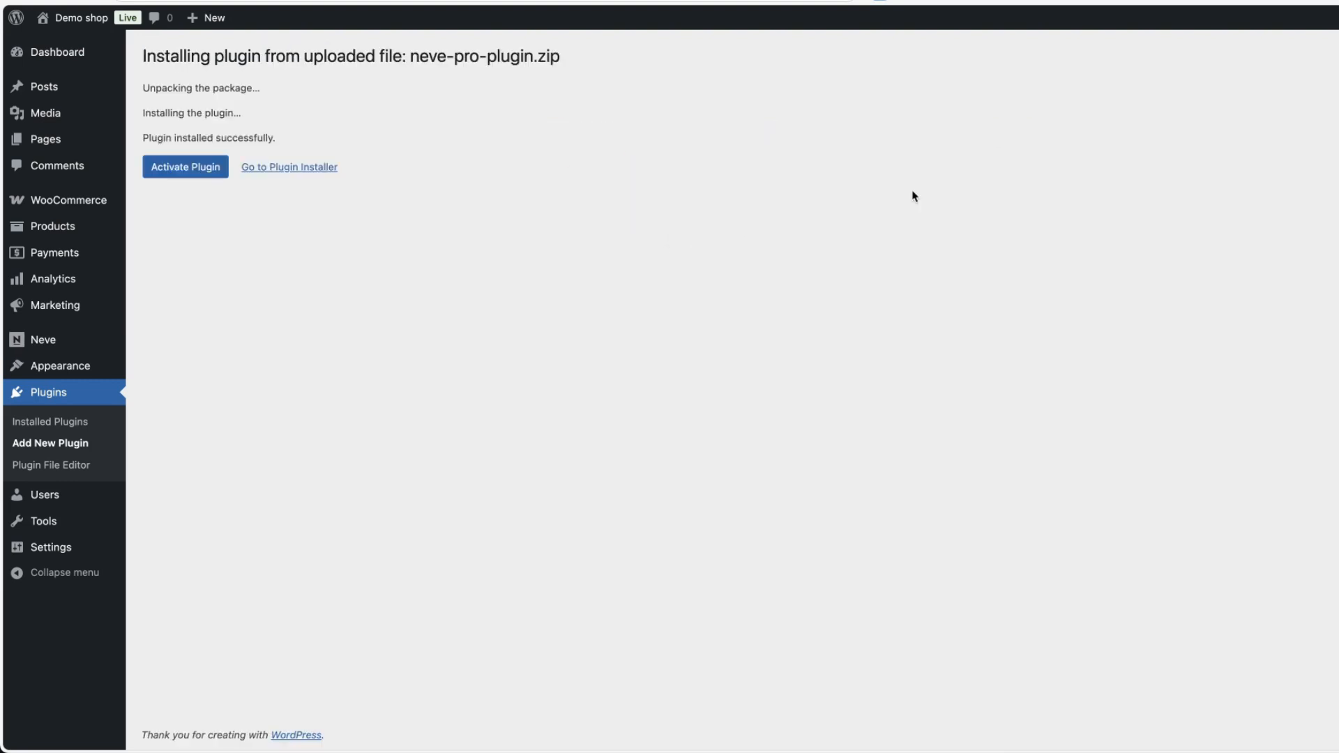
{"action": "left_click", "coordinate": [191, 168]}
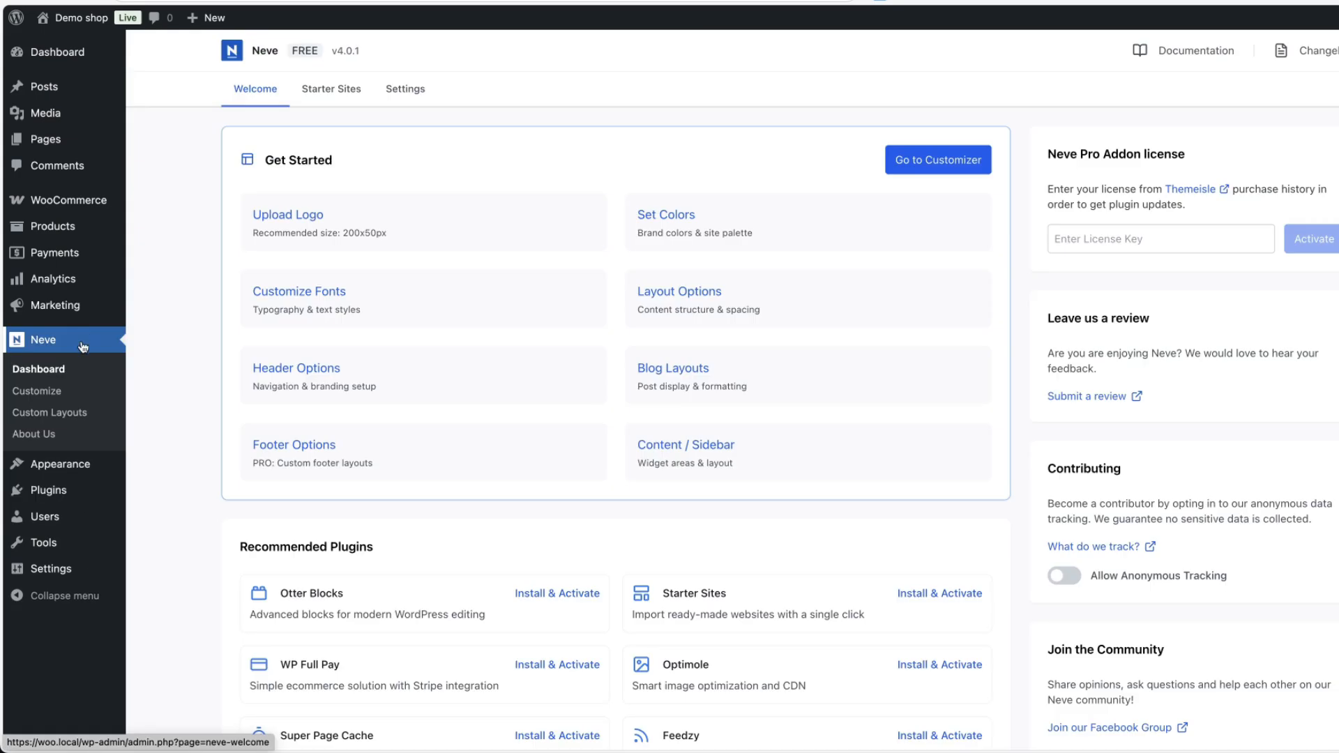
Upload sparks-for-woocommerce.zip as a new plugin, install it and activate it
{"action": "mouse_move", "coordinate": [49, 491]}
{"action": "left_click", "coordinate": [202, 516]}
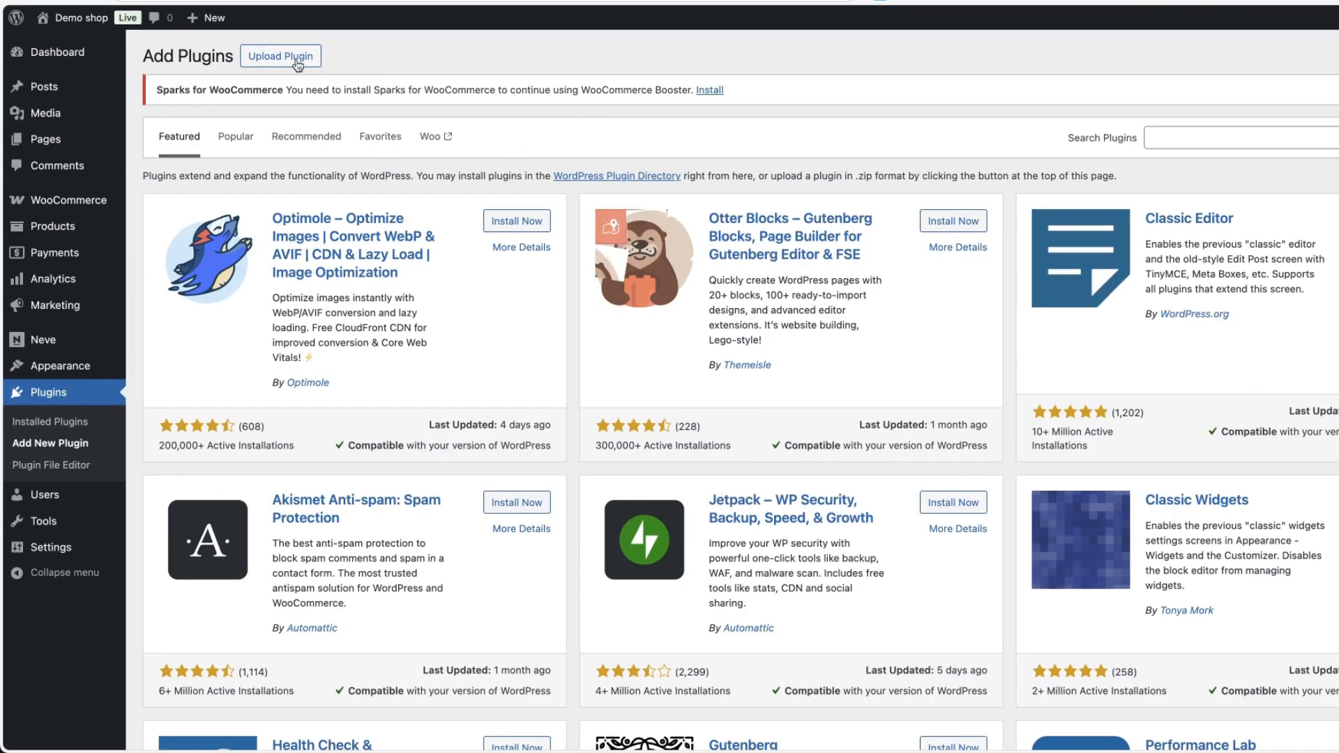
{"action": "left_click", "coordinate": [282, 57]}
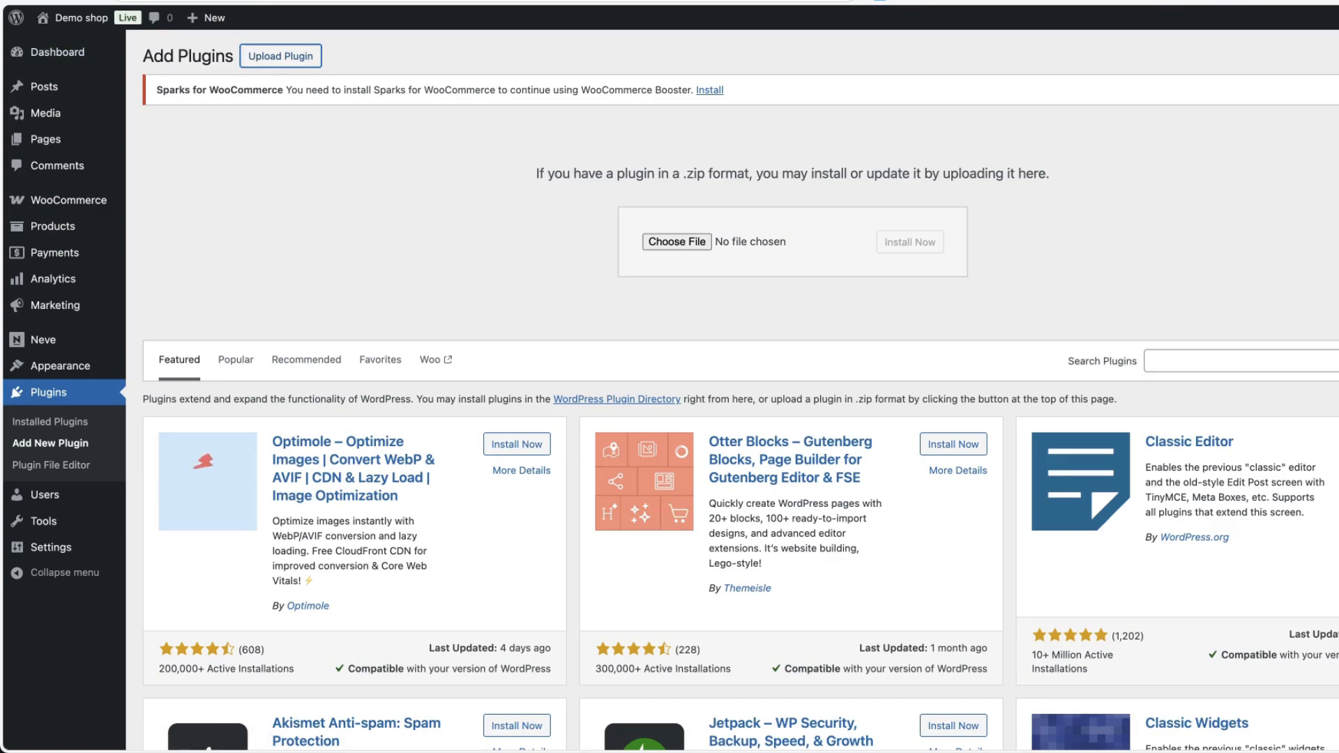
{"action": "left_click_drag", "start_coordinate": [1338, 230], "coordinate": [746, 247]}
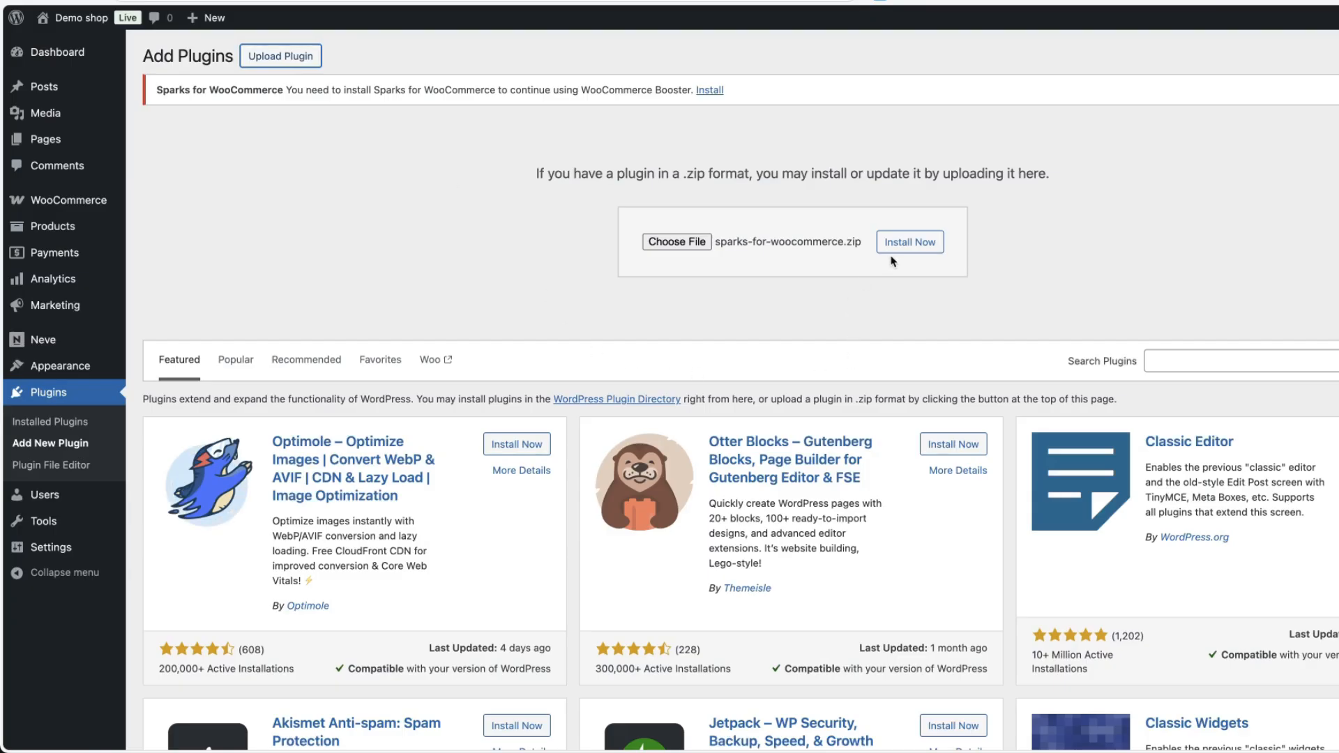
{"action": "left_click", "coordinate": [904, 250]}
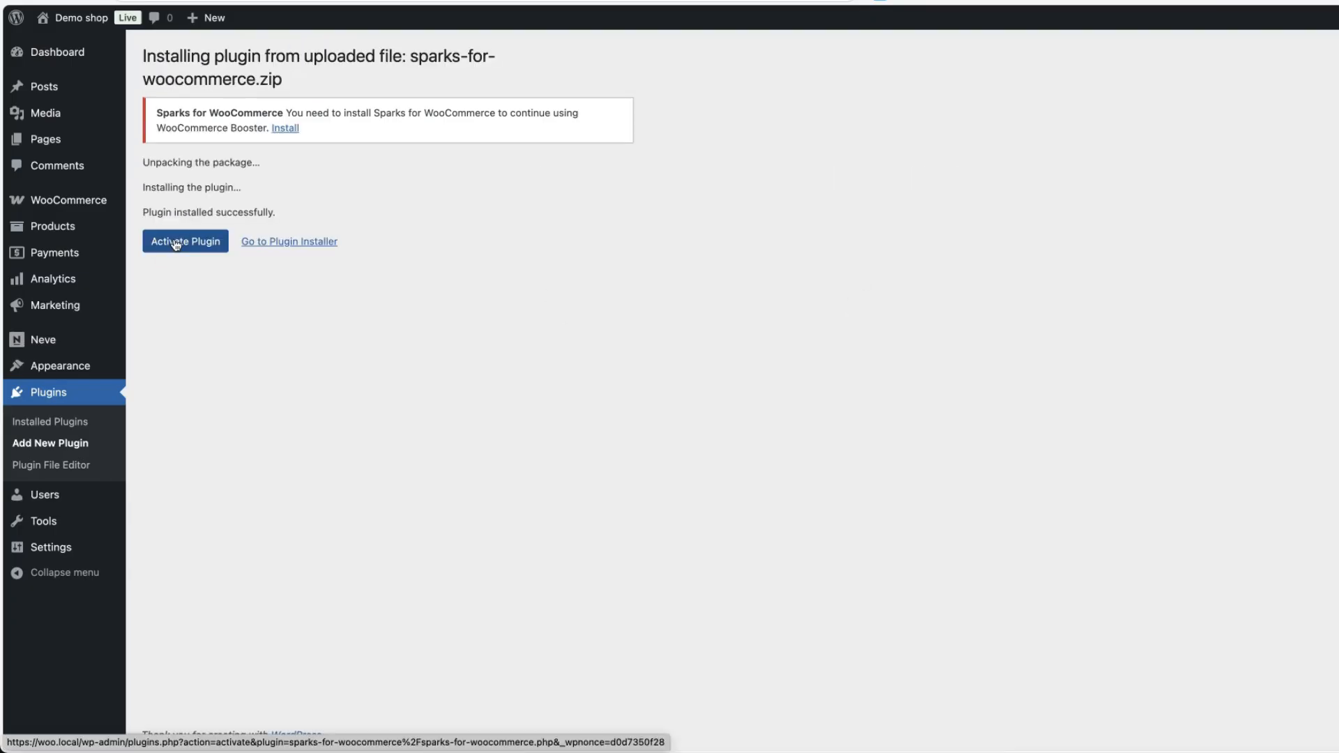
{"action": "left_click", "coordinate": [176, 244]}
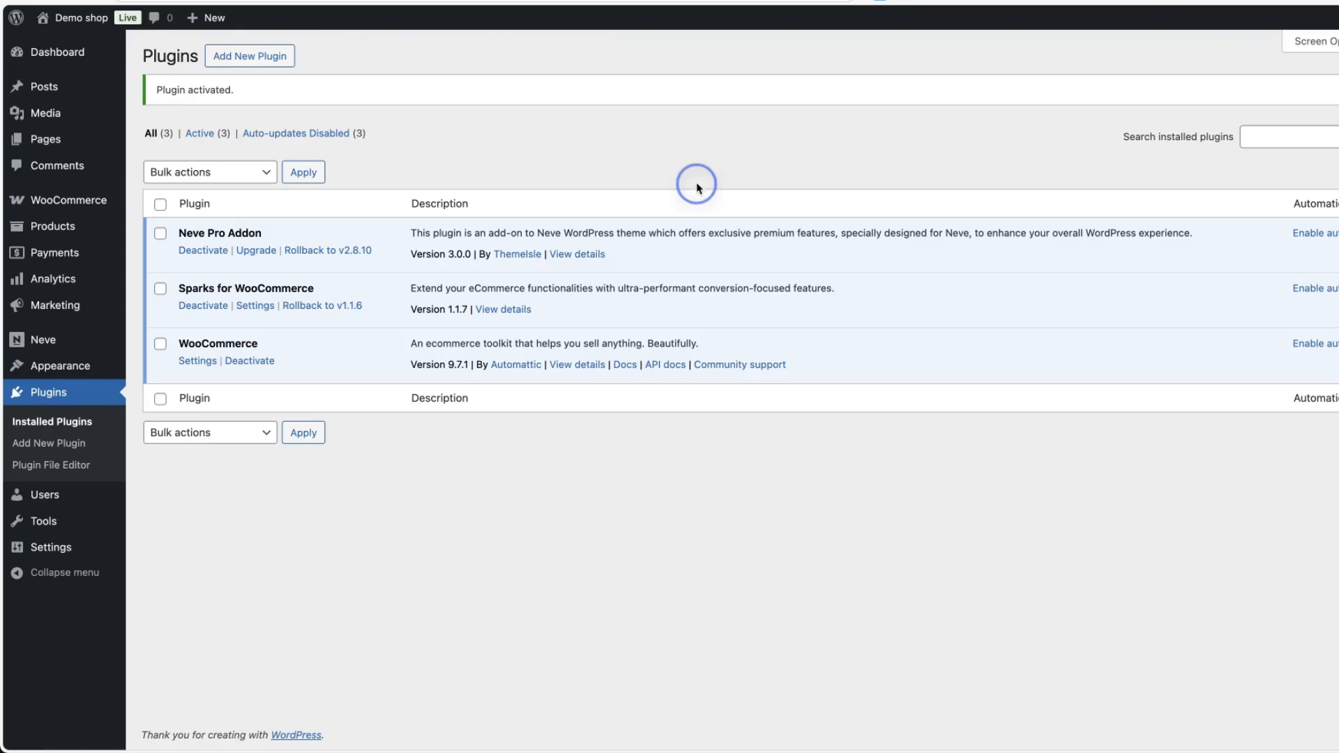
View the shop's front page in a separate browser tab and return to the installed plugins list
{"action": "left_click", "coordinate": [78, 18], "text": "super"}
{"action": "left_click", "coordinate": [440, 29]}
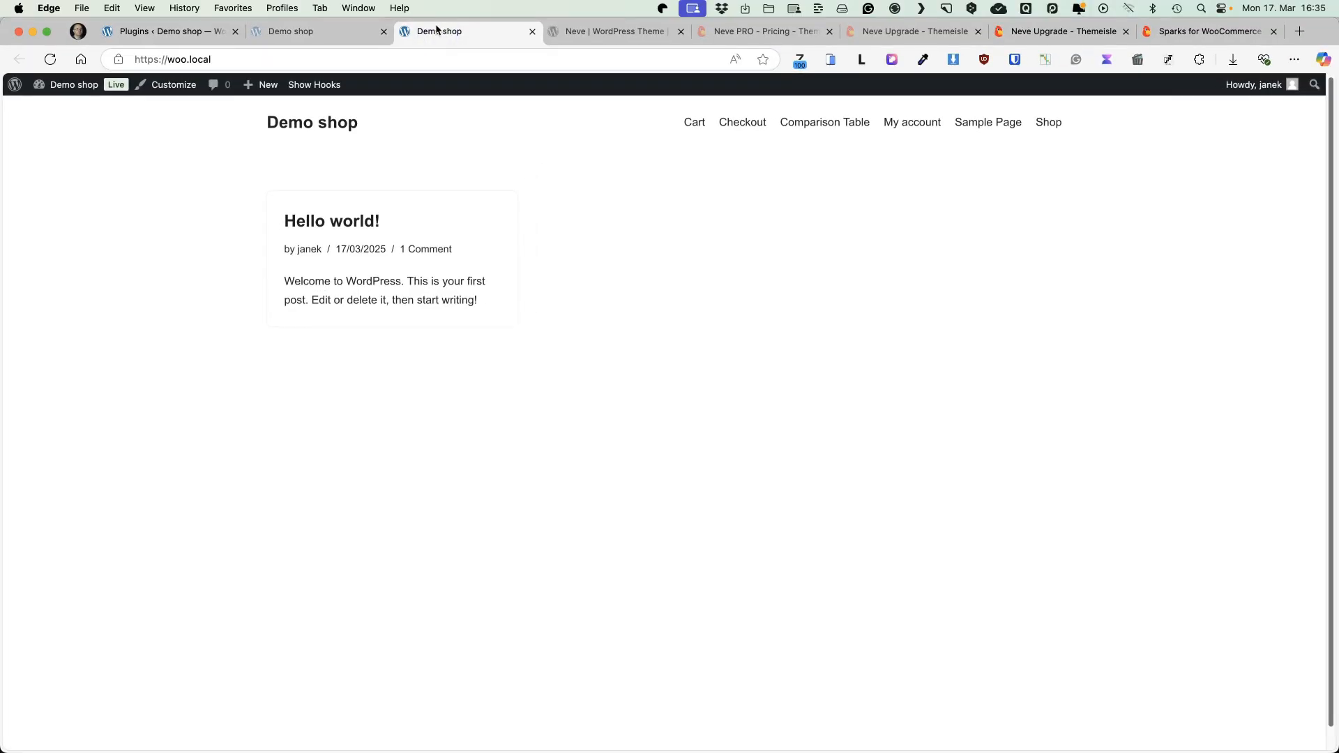
{"action": "left_click", "coordinate": [166, 31]}
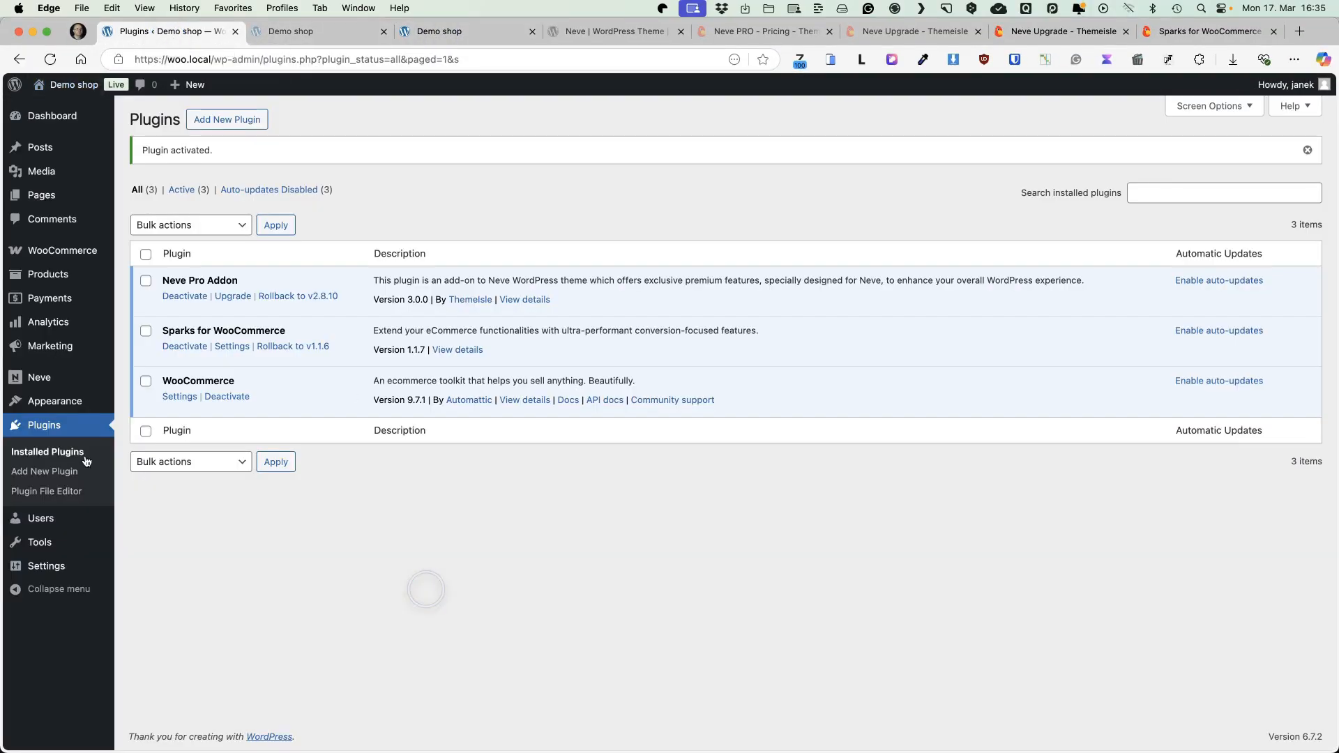
Open Neve's starter sites, and install and activate the Starter Sites & Templates by Neve plugin
{"action": "mouse_move", "coordinate": [77, 377]}
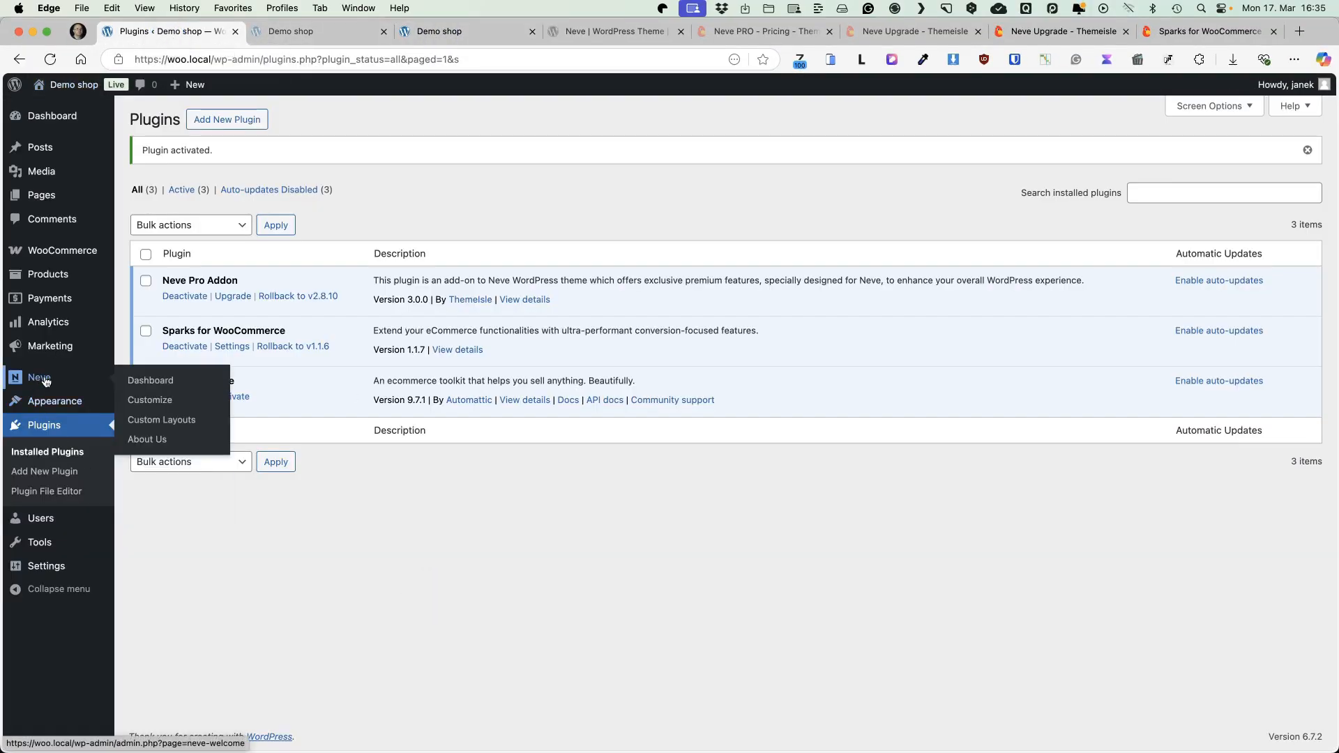
{"action": "left_click", "coordinate": [155, 381]}
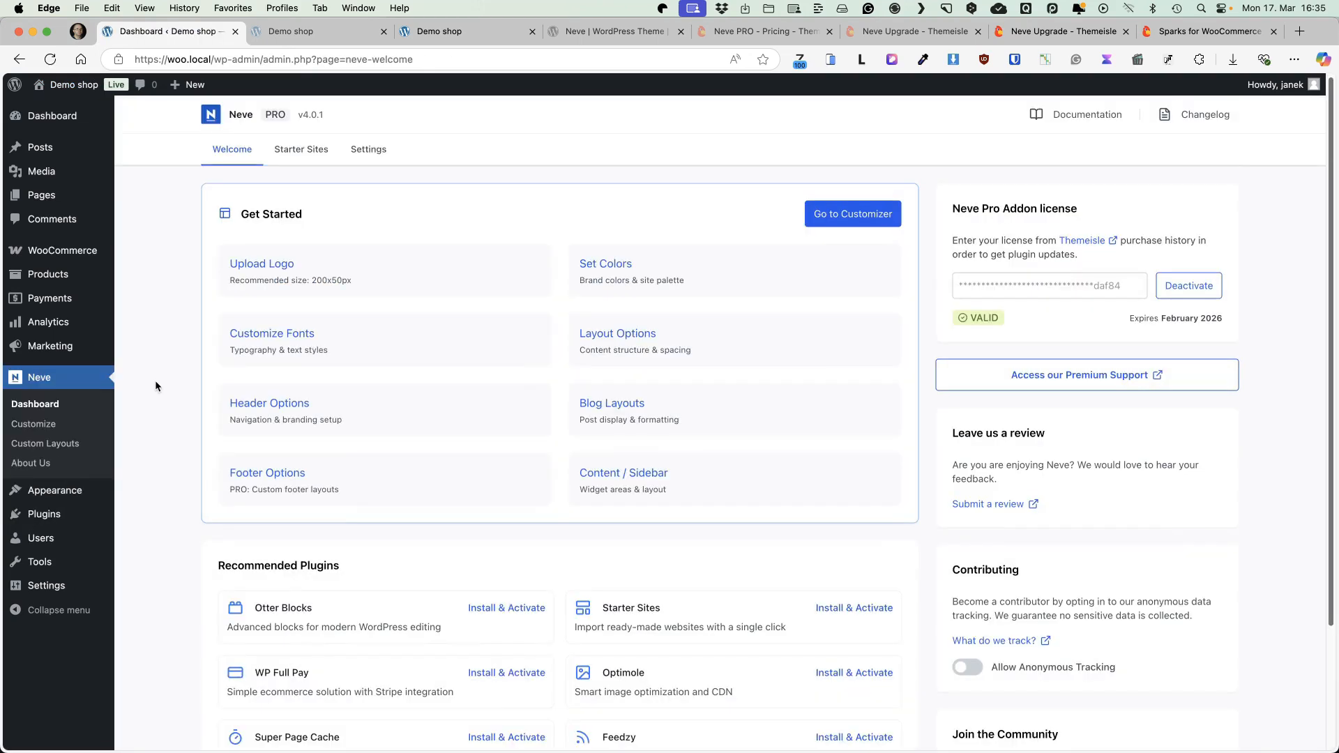
{"action": "left_click", "coordinate": [302, 152]}
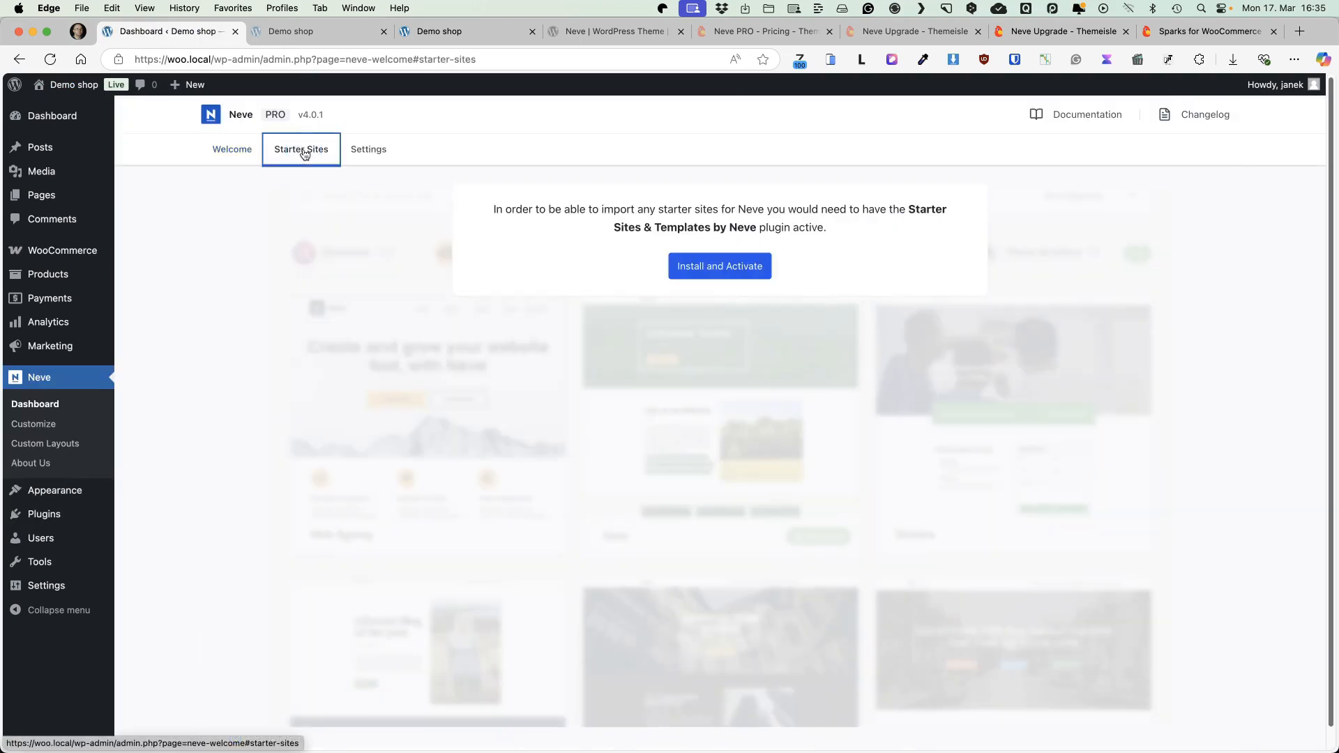
{"action": "left_click", "coordinate": [723, 270]}
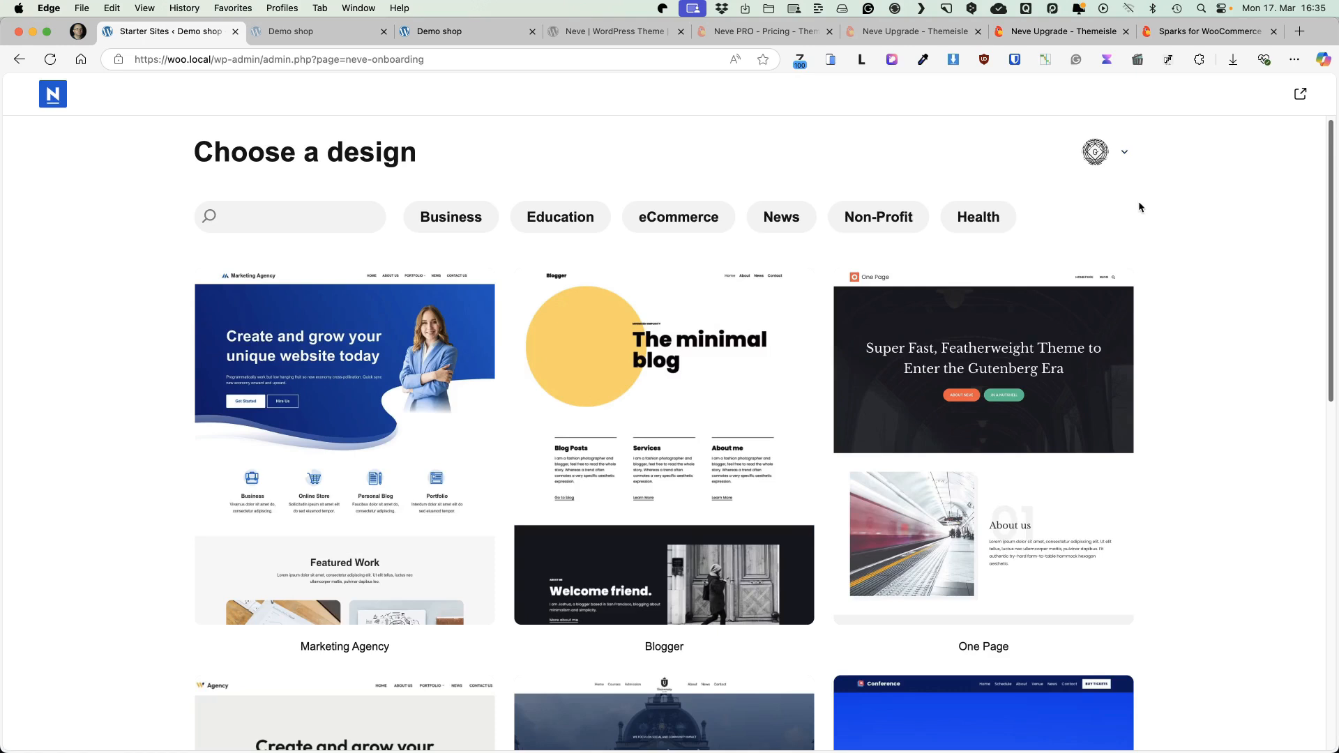
Filter the starter designs to eCommerce and choose the Jewellery Shop template
{"action": "left_click", "coordinate": [1126, 153]}
{"action": "left_click", "coordinate": [1097, 158]}
{"action": "left_click", "coordinate": [655, 220]}
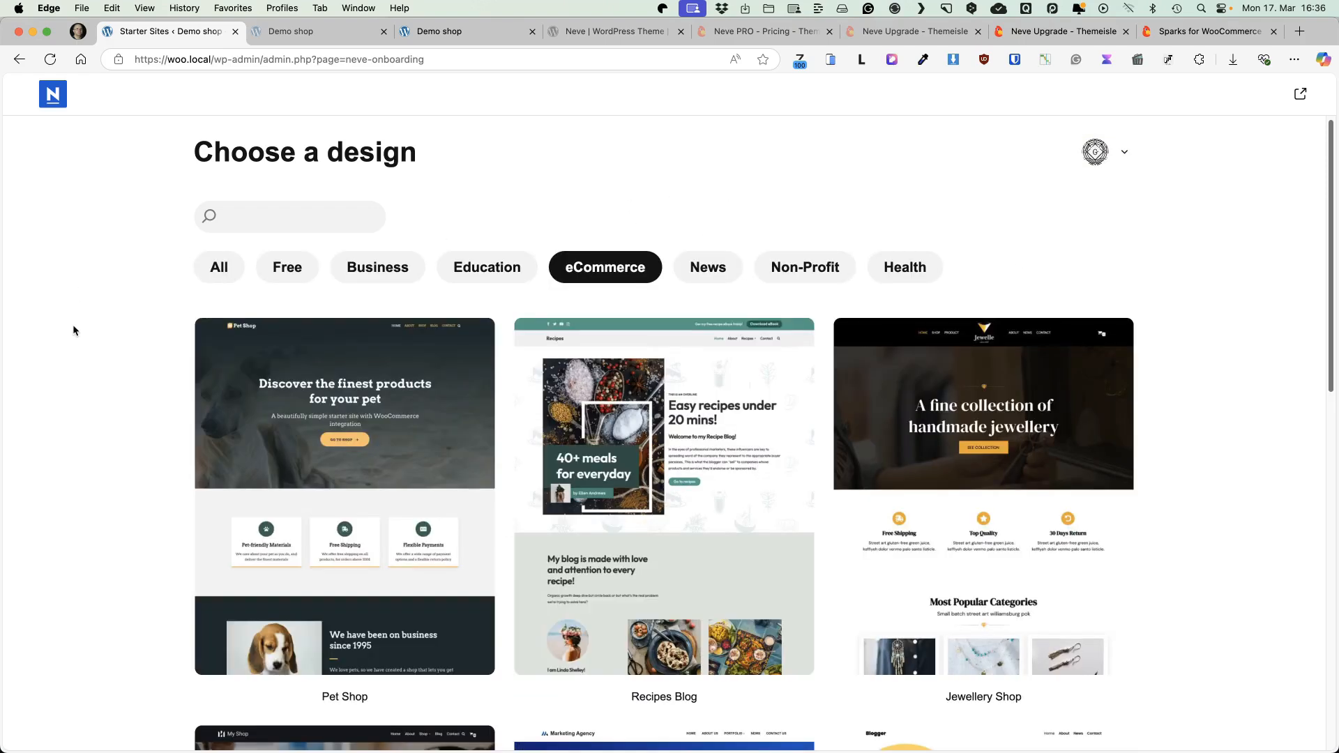
{"action": "scroll", "coordinate": [77, 316], "scroll_direction": "down", "scroll_amount": 5}
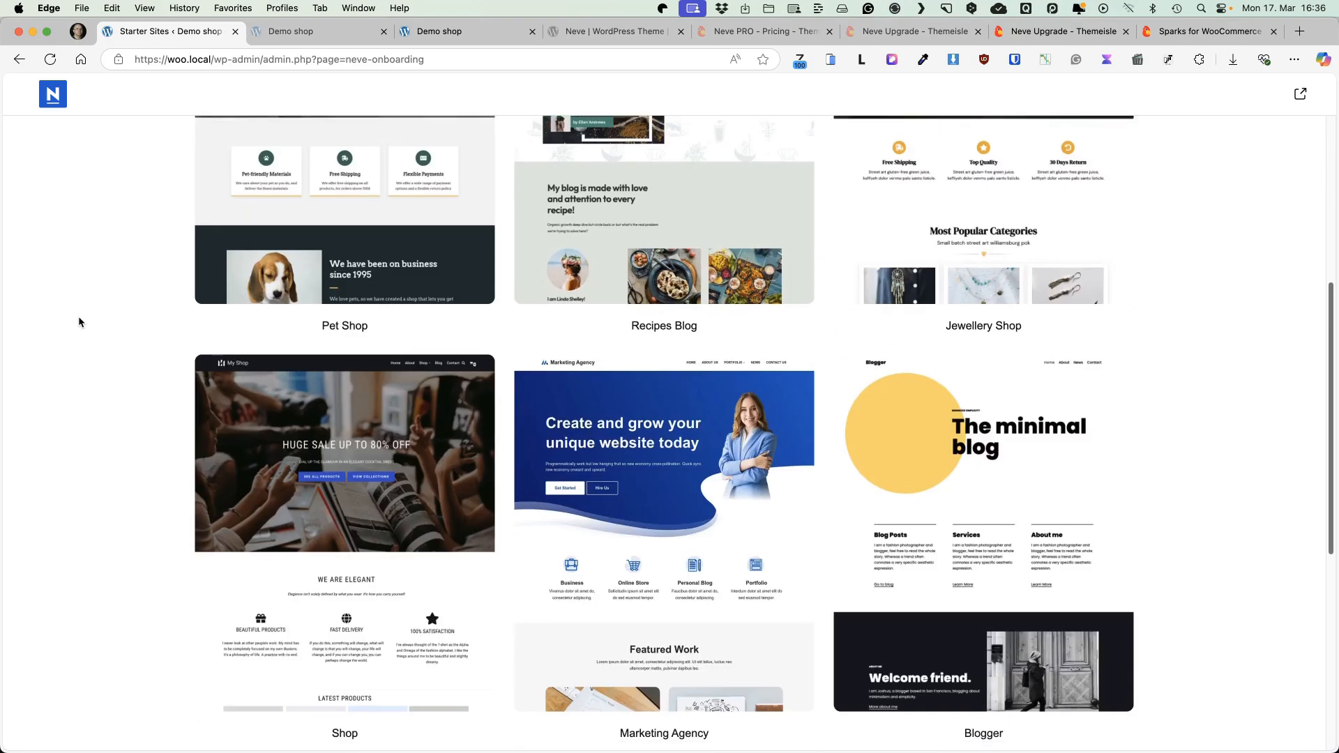
{"action": "scroll", "coordinate": [78, 316], "scroll_direction": "up", "scroll_amount": 3}
{"action": "left_click", "coordinate": [982, 352]}
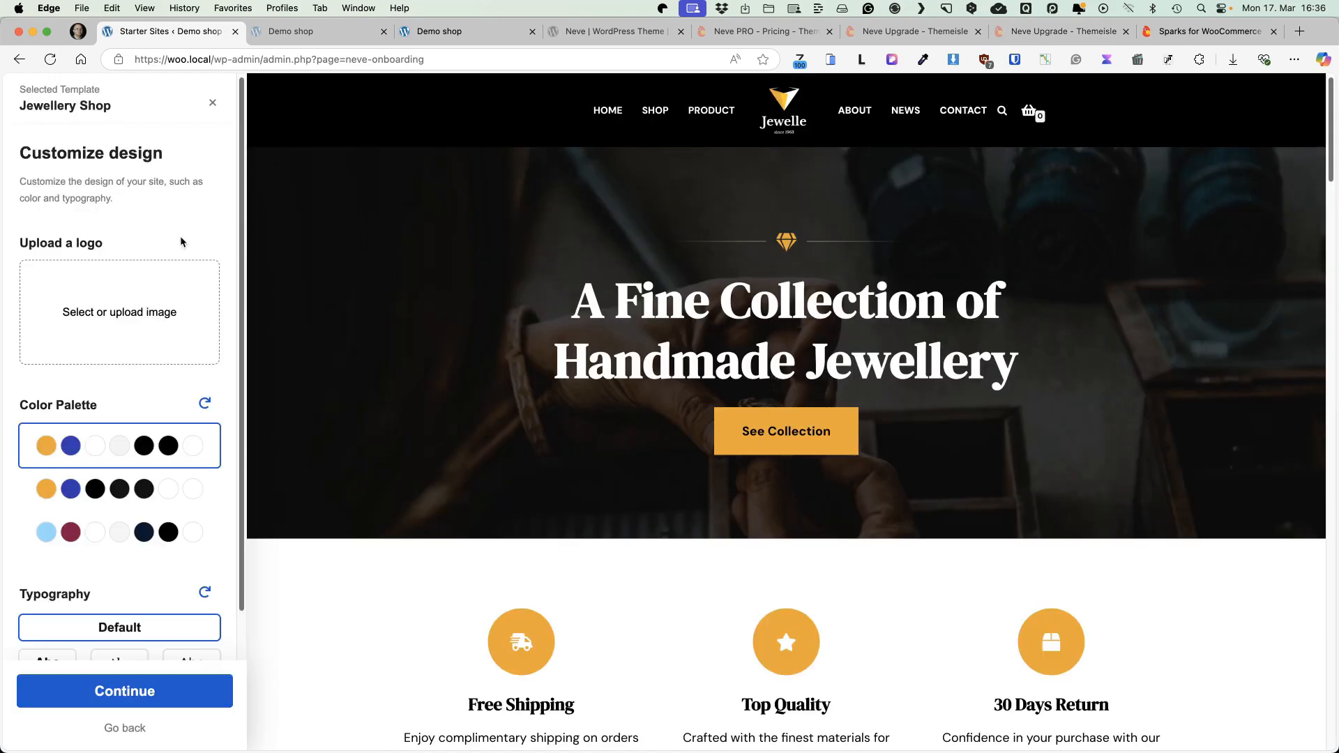
Try the black-background and light-blue colour palettes on the Jewellery Shop design and reselect the first palette
{"action": "left_click", "coordinate": [53, 491]}
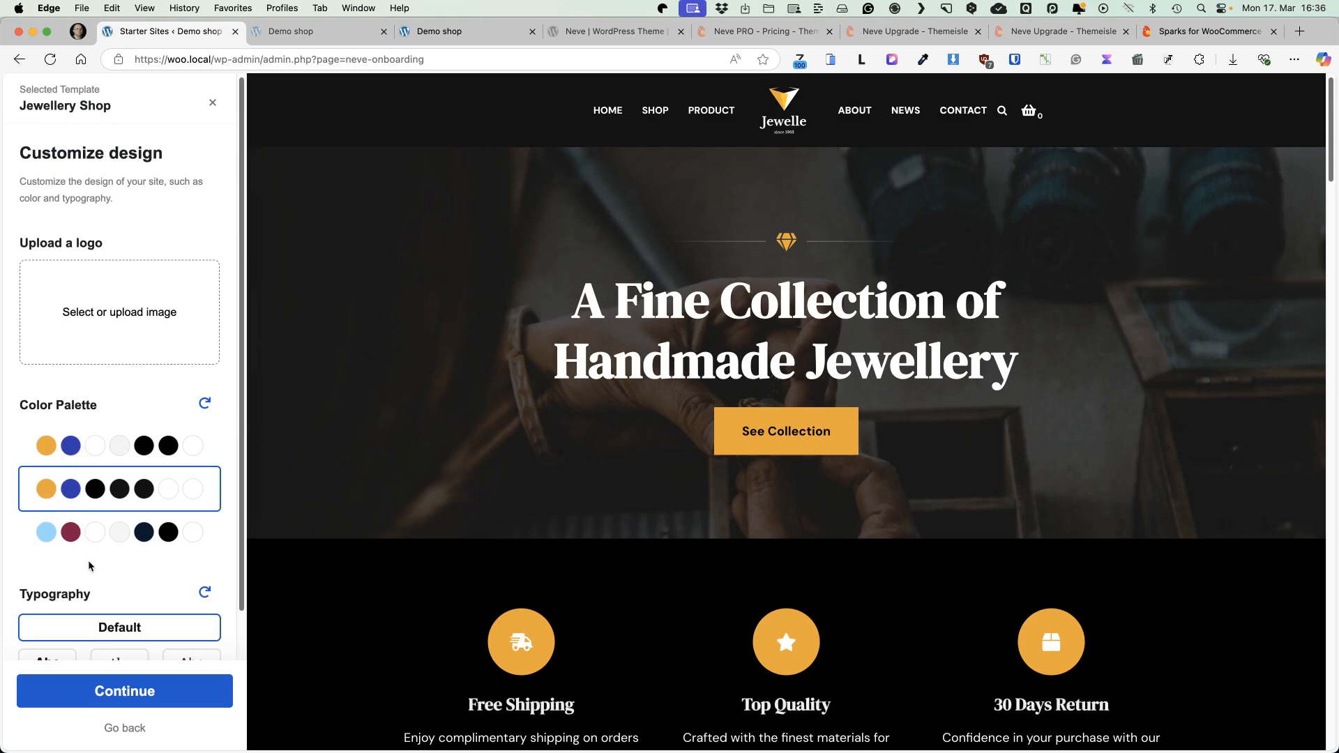
{"action": "left_click", "coordinate": [100, 533]}
{"action": "scroll", "coordinate": [99, 533], "scroll_direction": "down", "scroll_amount": 2}
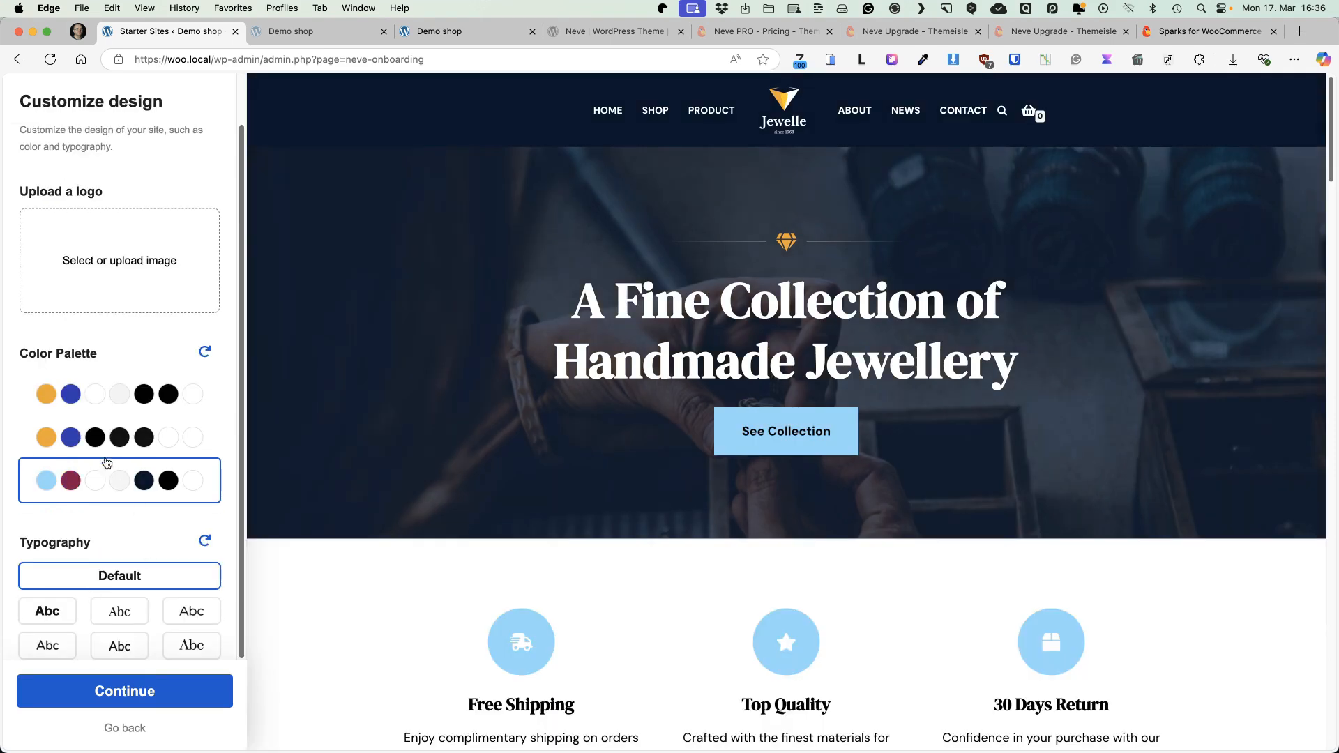
{"action": "left_click", "coordinate": [111, 409]}
{"action": "scroll", "coordinate": [147, 364], "scroll_direction": "up", "scroll_amount": 2}
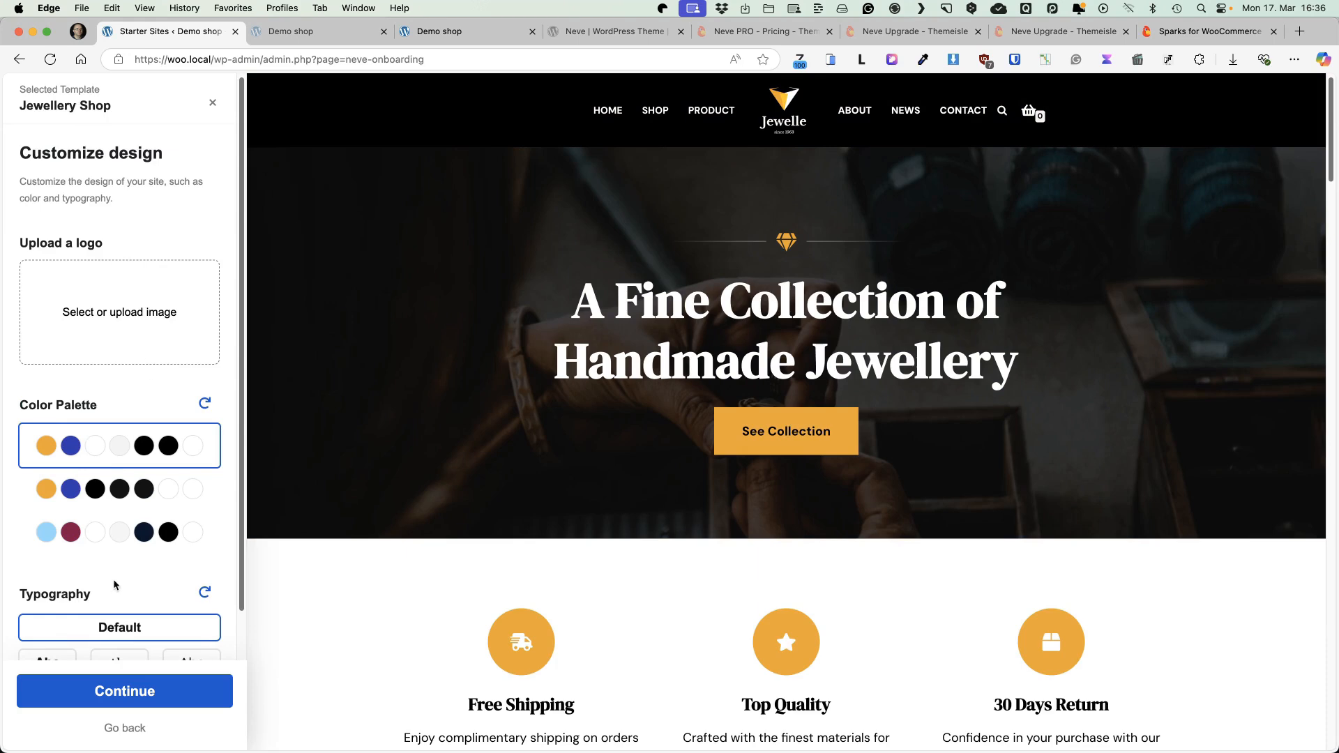
Import the Jewellery Shop website with default typography and the Image Optimization and Caching features, skipping the closing questionnaire
{"action": "scroll", "coordinate": [118, 584], "scroll_direction": "down", "scroll_amount": 2}
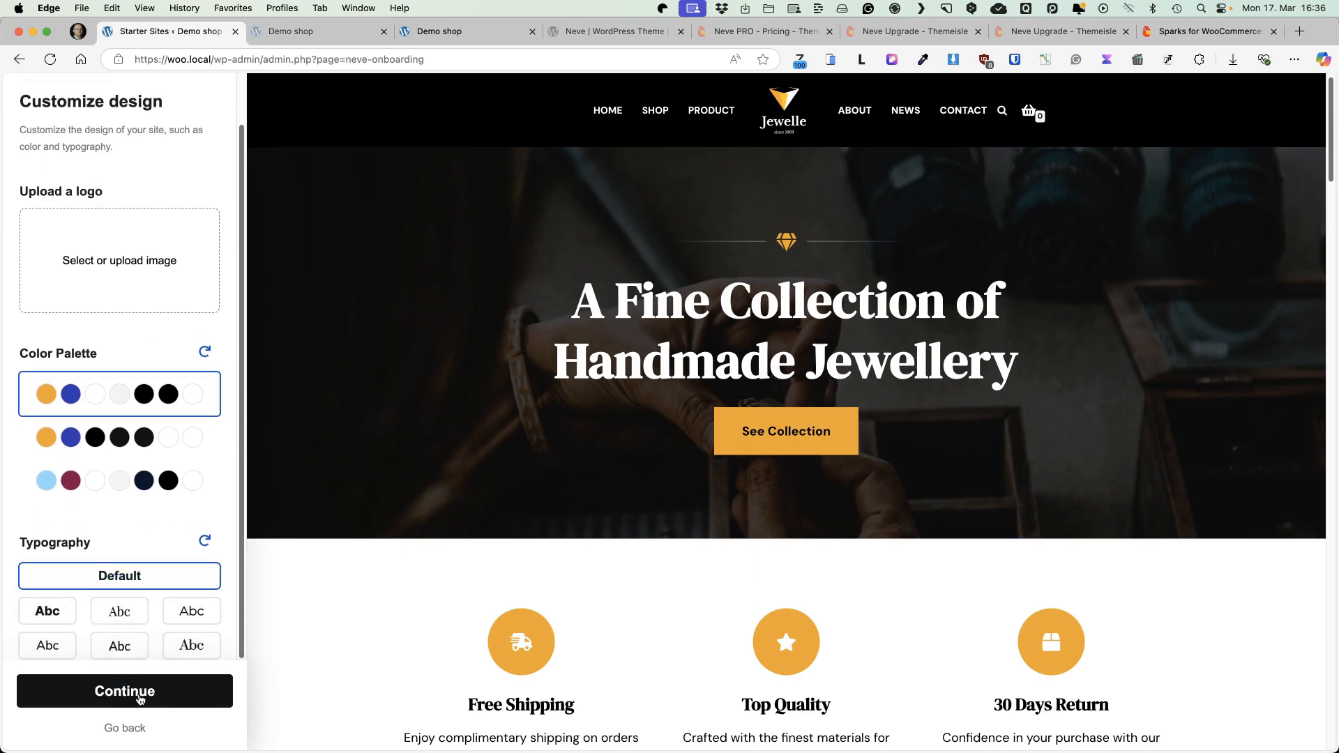
{"action": "left_click", "coordinate": [140, 700]}
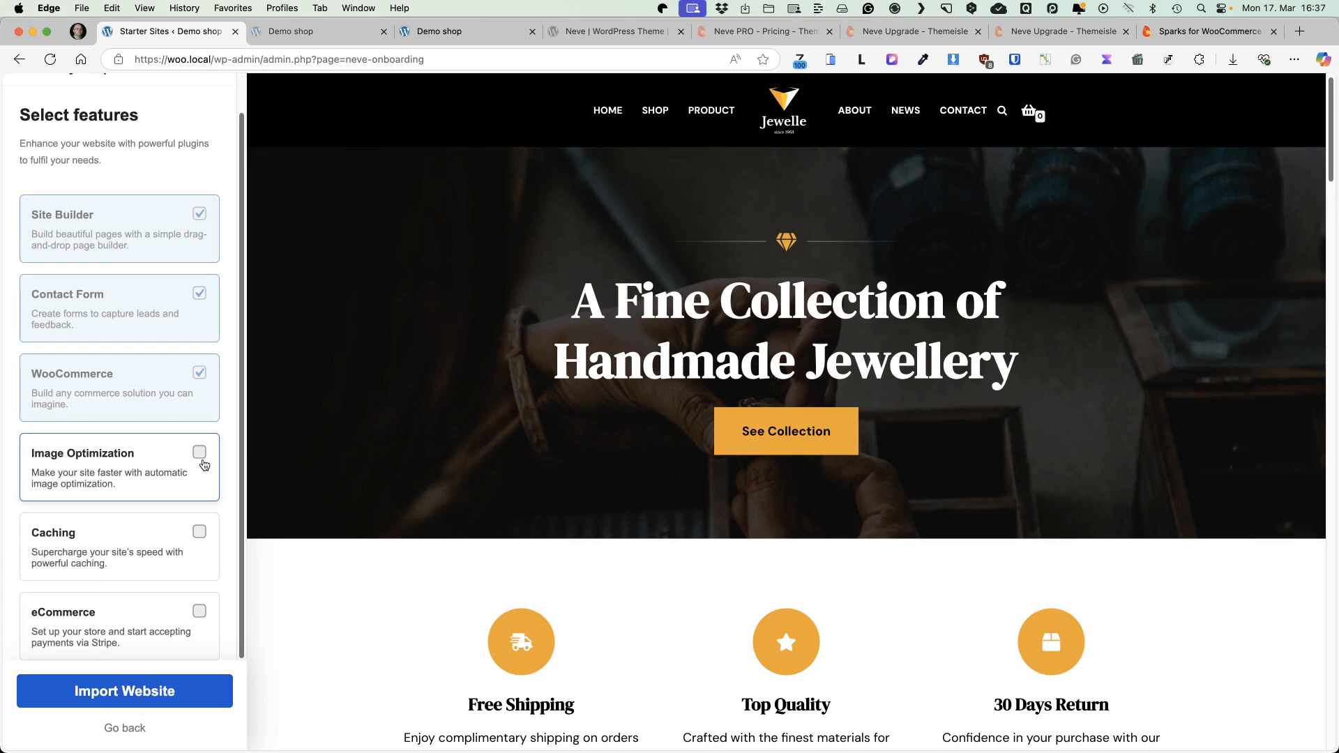
{"action": "left_click", "coordinate": [199, 454]}
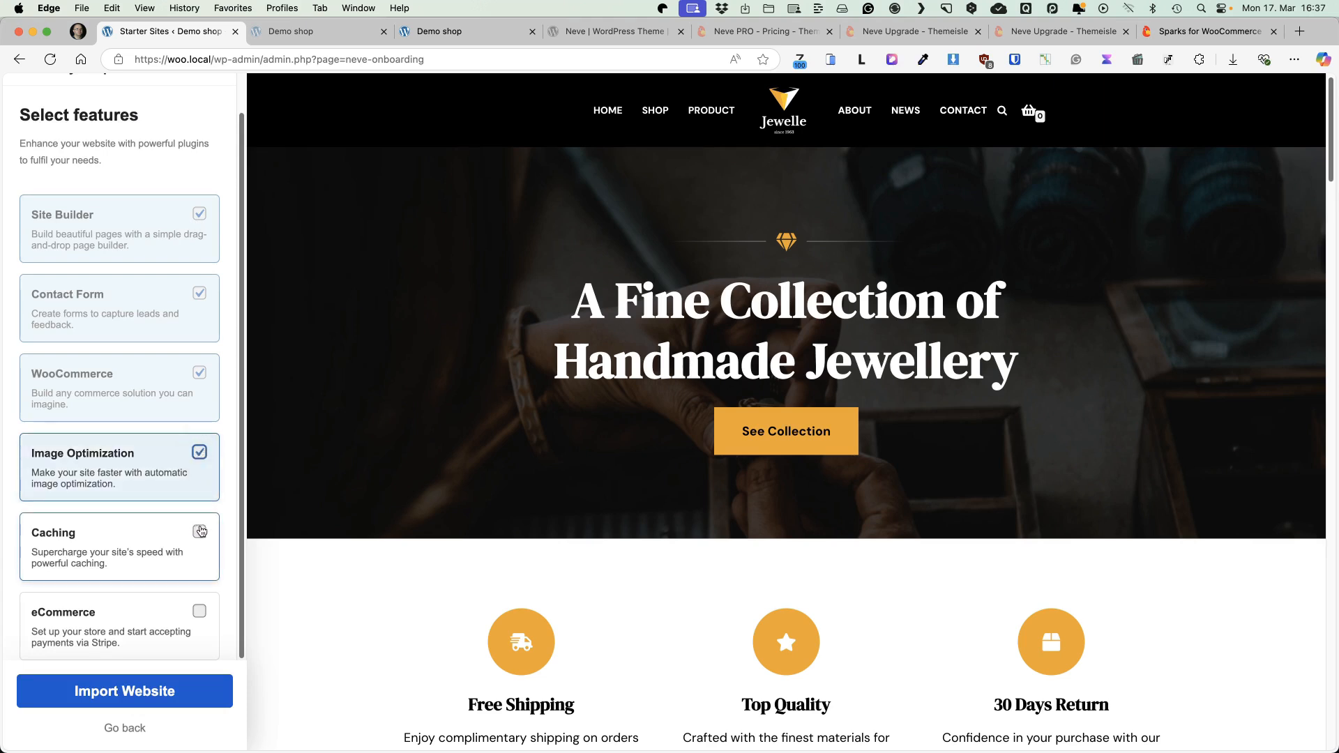
{"action": "left_click", "coordinate": [200, 533]}
{"action": "left_click", "coordinate": [199, 532]}
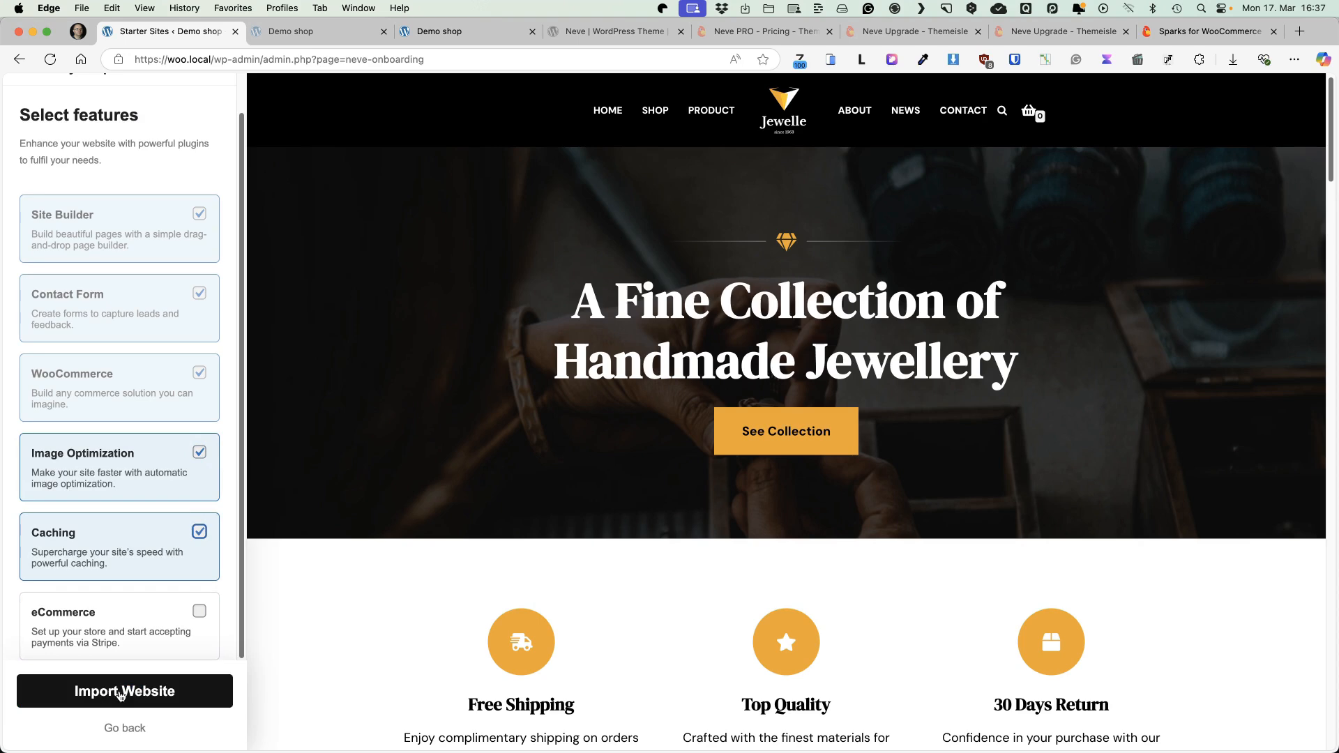
{"action": "left_click", "coordinate": [109, 694]}
{"action": "left_click", "coordinate": [788, 463]}
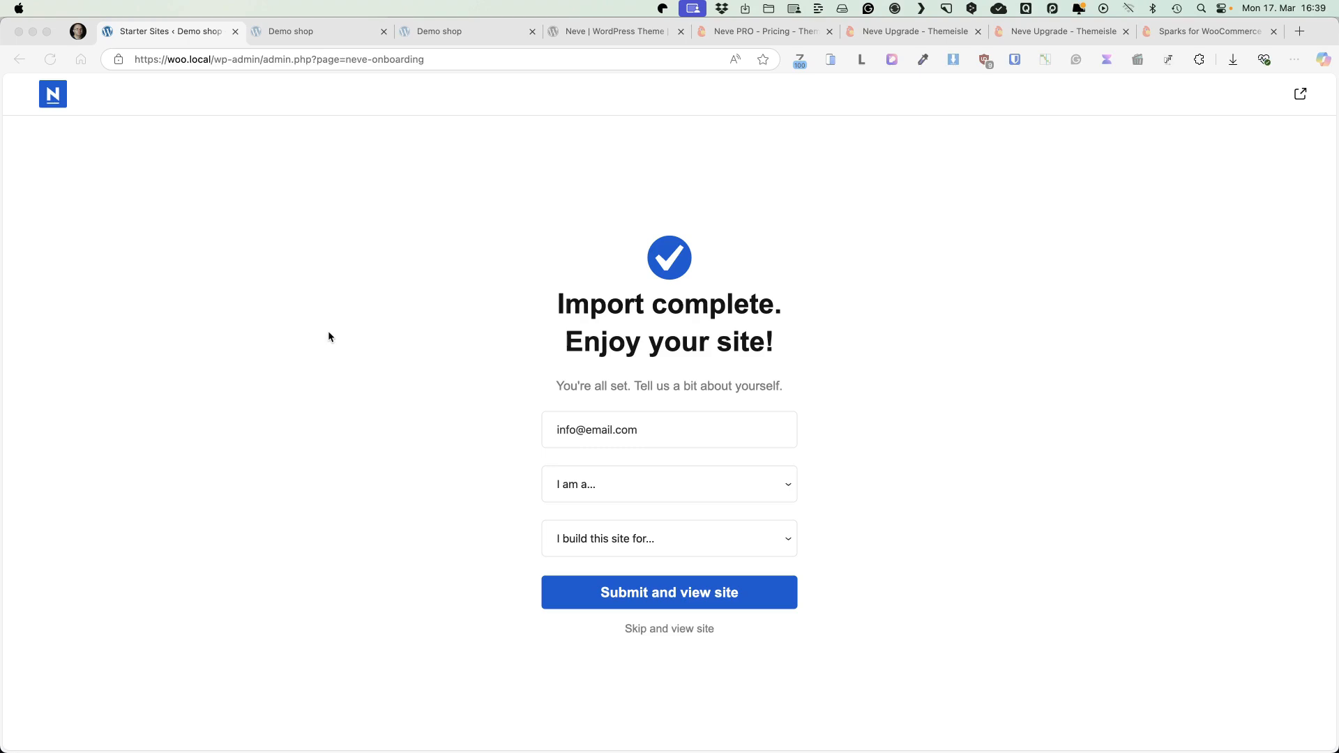
{"action": "left_click", "coordinate": [670, 630]}
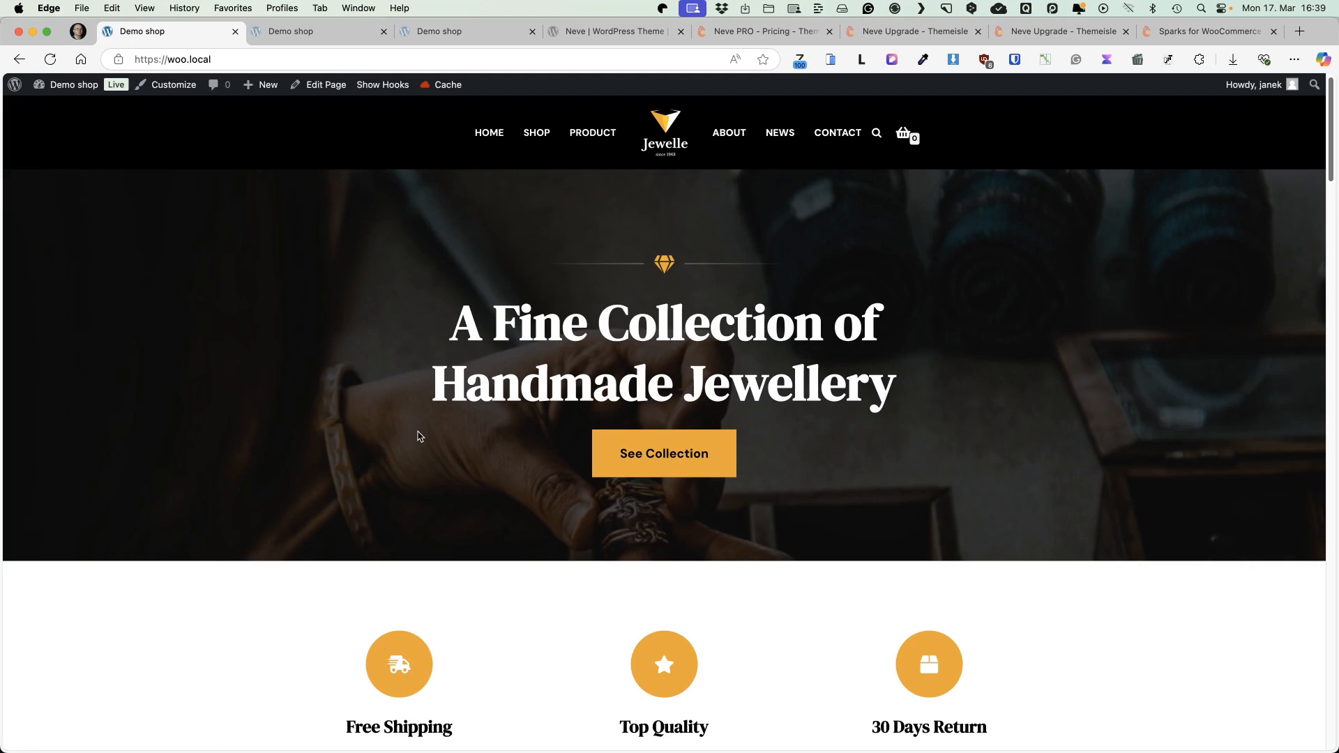
Look through the imported home page sections and the product listing on the Shop page
{"action": "scroll", "coordinate": [500, 325], "scroll_direction": "down", "scroll_amount": 8}
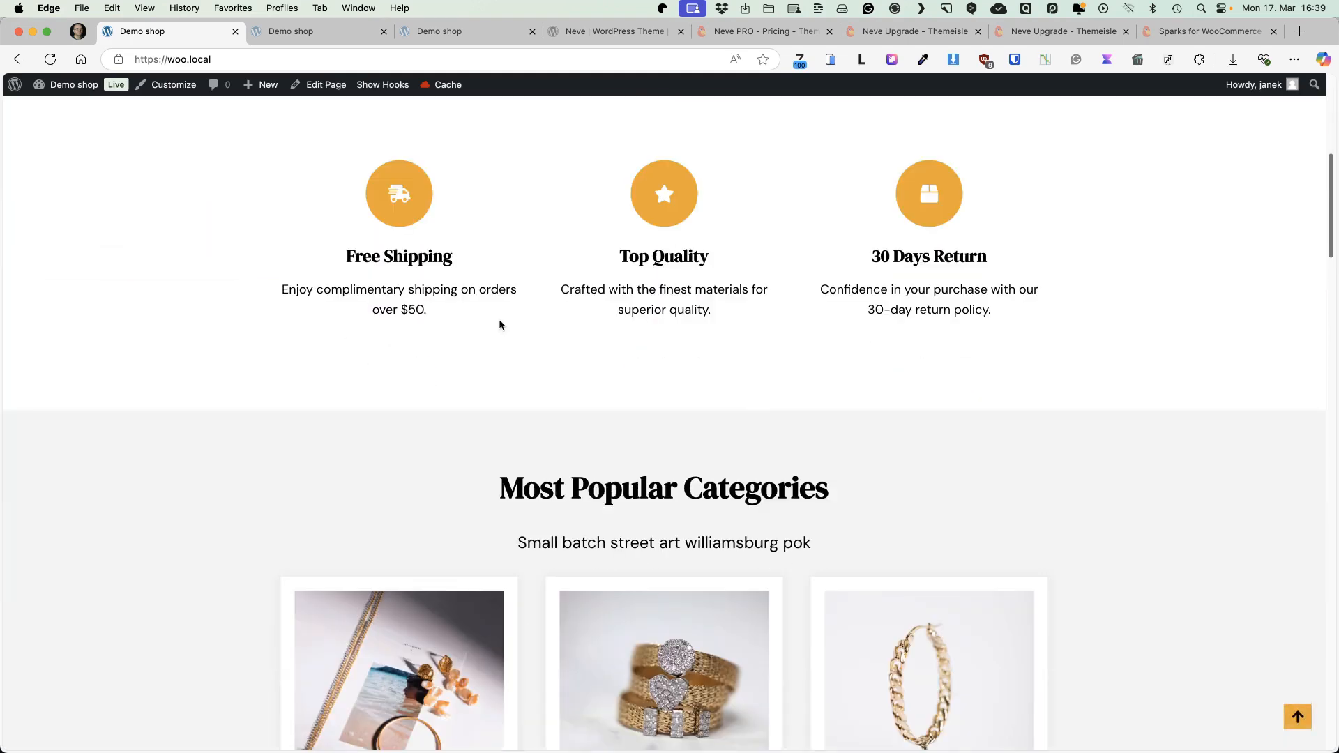
{"action": "scroll", "coordinate": [499, 323], "scroll_direction": "down", "scroll_amount": 6}
{"action": "scroll", "coordinate": [516, 160], "scroll_direction": "up", "scroll_amount": 15}
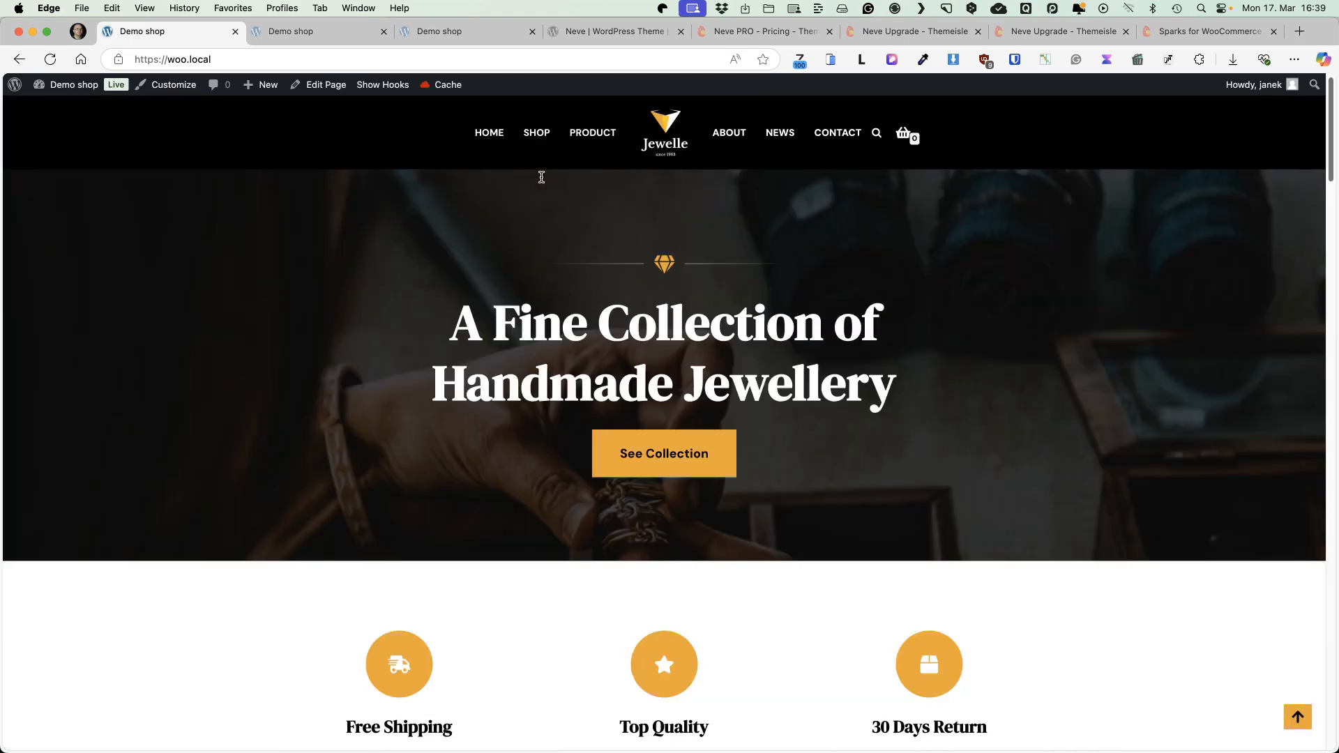
{"action": "left_click", "coordinate": [537, 133]}
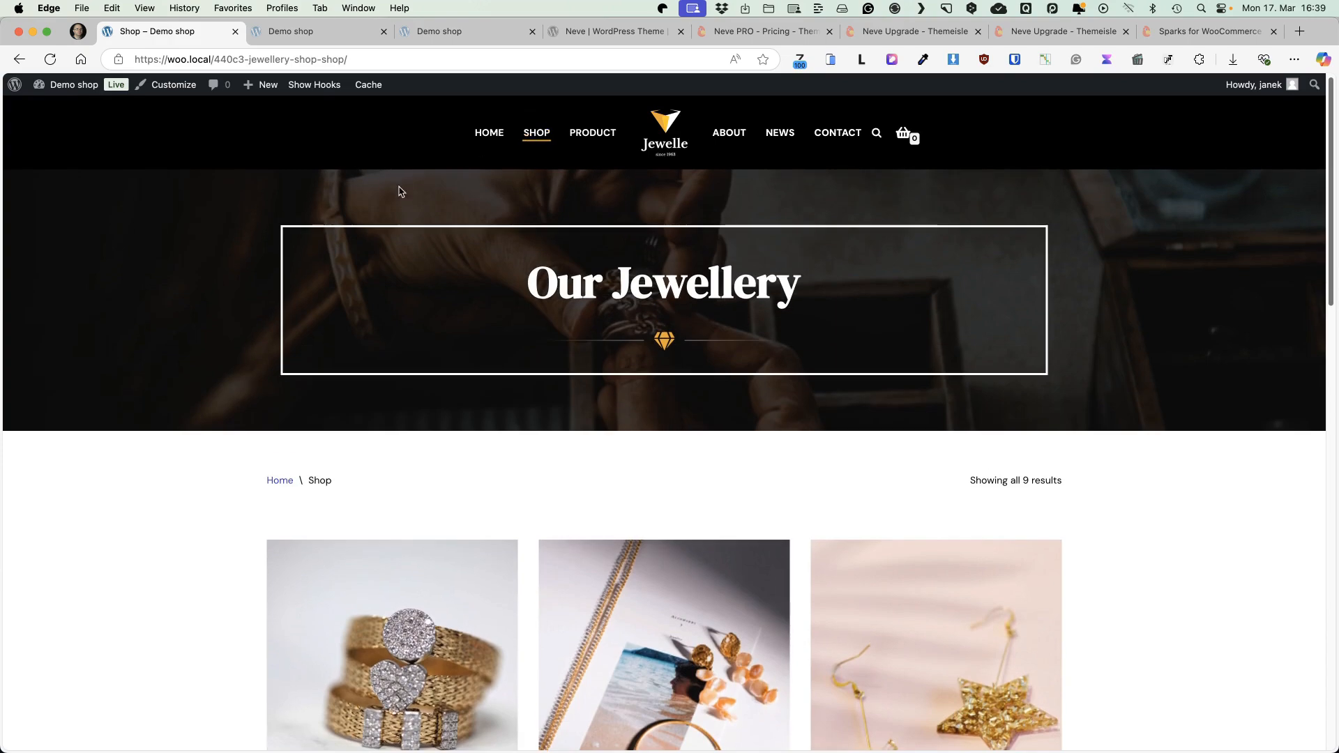
{"action": "scroll", "coordinate": [293, 408], "scroll_direction": "down", "scroll_amount": 2}
{"action": "scroll", "coordinate": [293, 408], "scroll_direction": "down", "scroll_amount": 17}
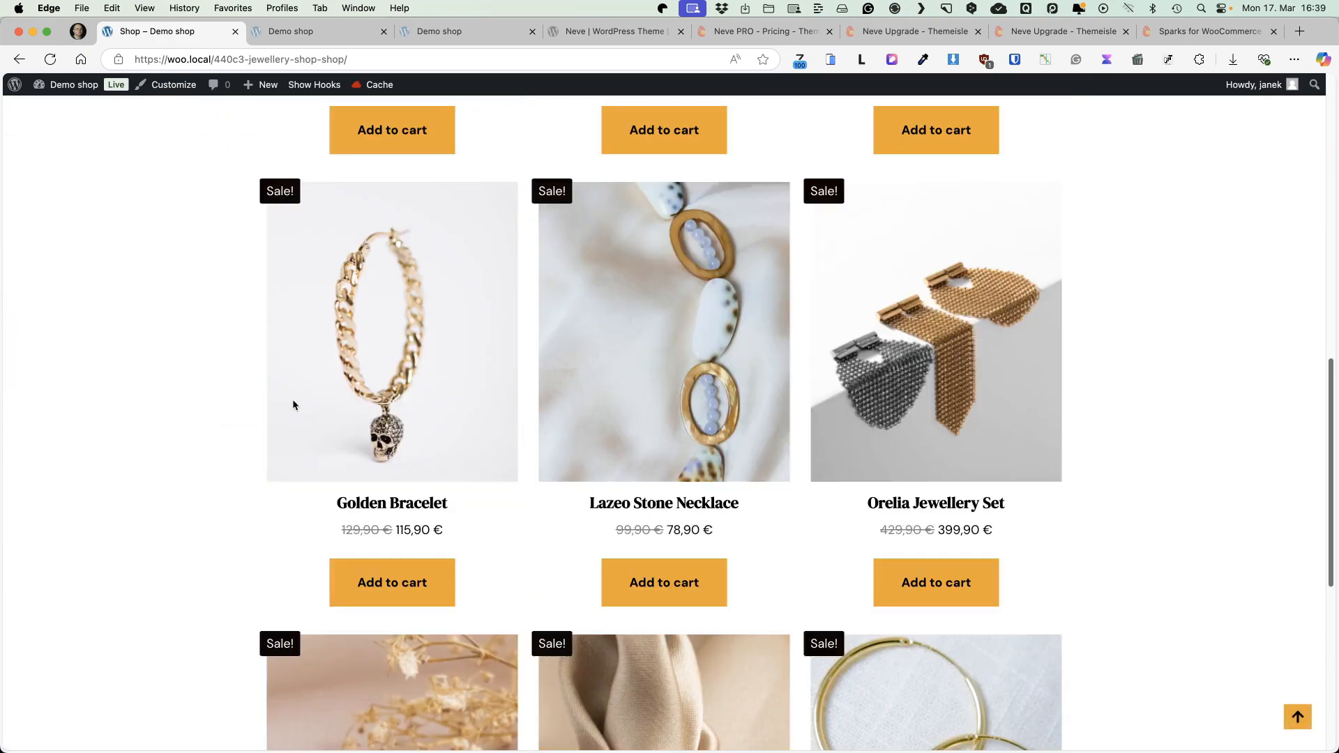
{"action": "scroll", "coordinate": [293, 405], "scroll_direction": "up", "scroll_amount": 19}
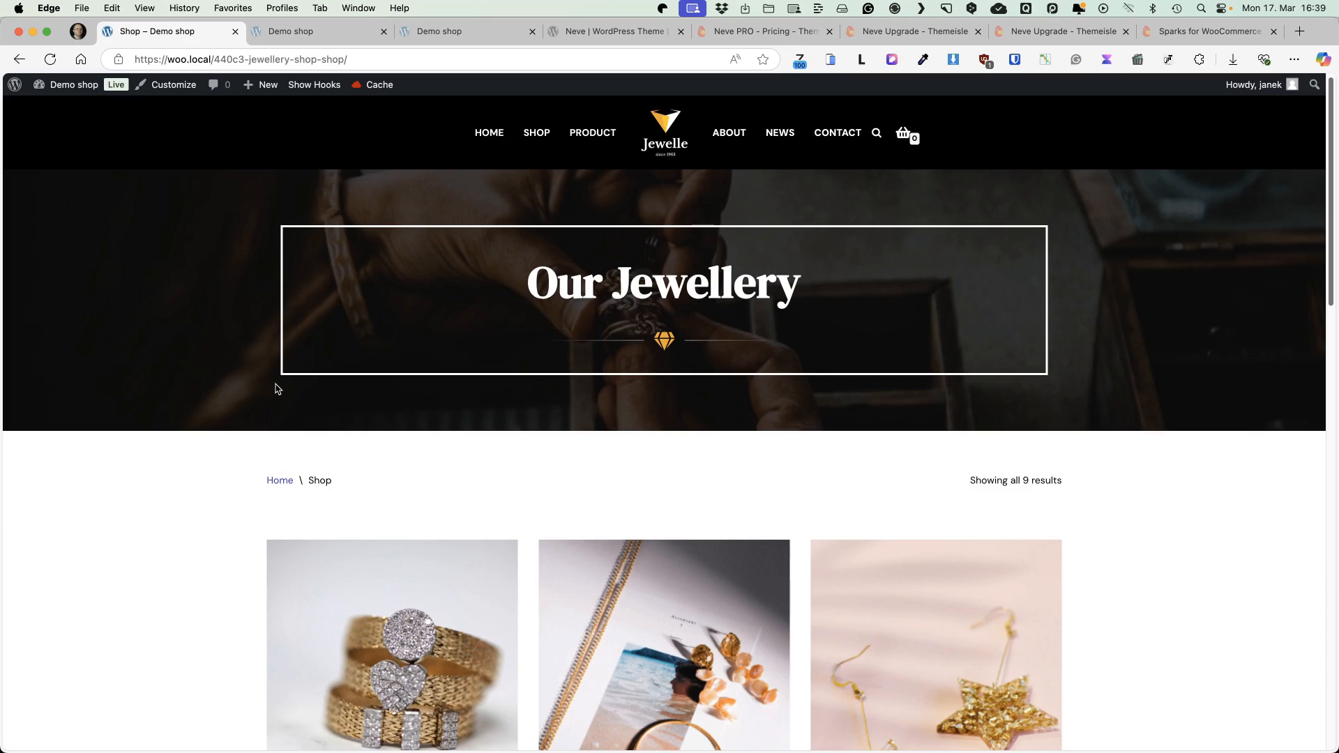
{"action": "scroll", "coordinate": [272, 391], "scroll_direction": "down", "scroll_amount": 6}
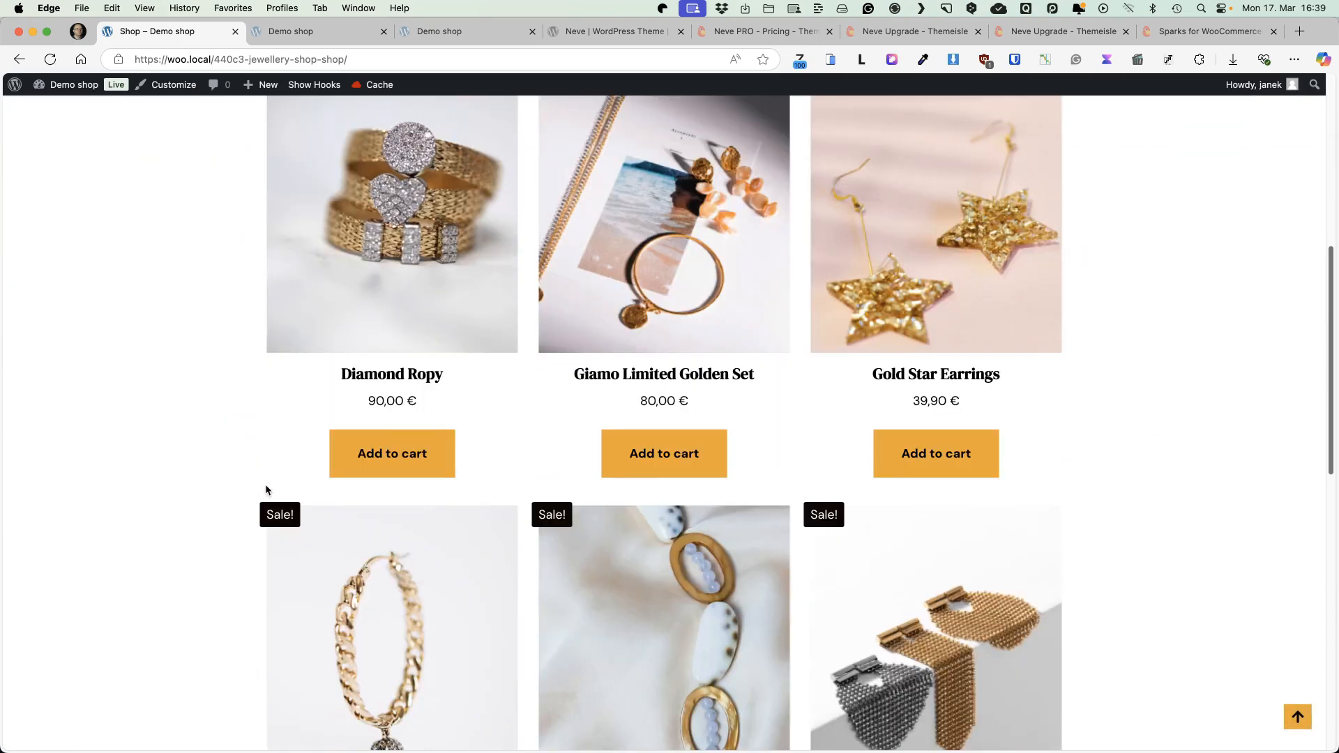
{"action": "scroll", "coordinate": [249, 421], "scroll_direction": "up", "scroll_amount": 6}
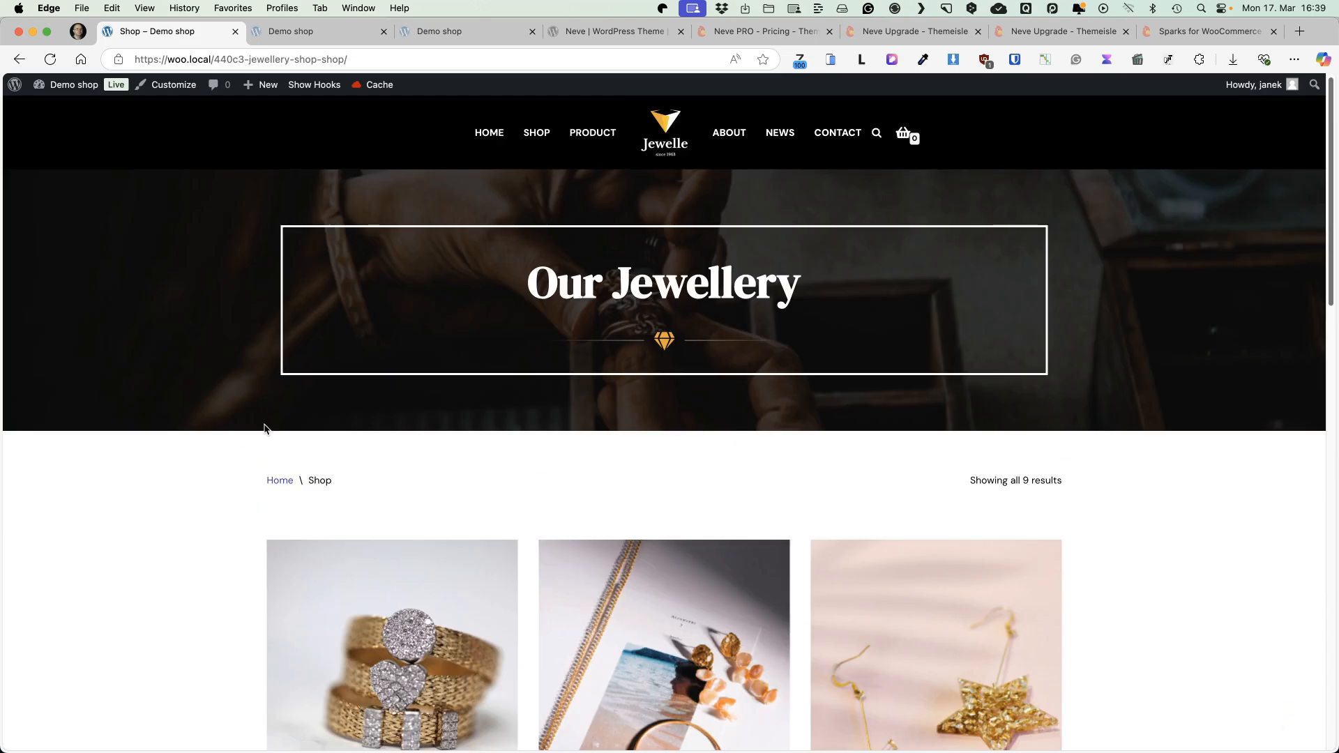
Open Neve's general settings from the WordPress dashboard and enable featured images for categories and tags
{"action": "mouse_move", "coordinate": [70, 84]}
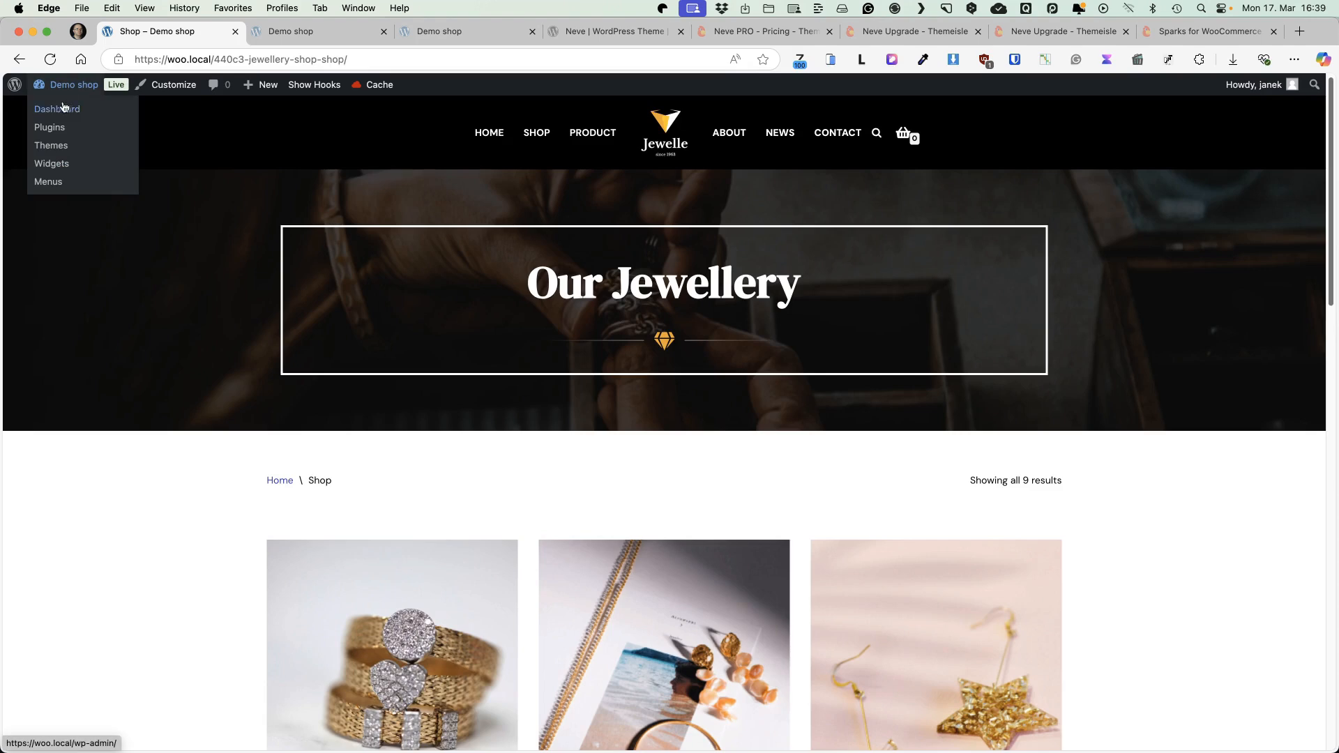
{"action": "left_click", "coordinate": [62, 110]}
{"action": "mouse_move", "coordinate": [49, 452]}
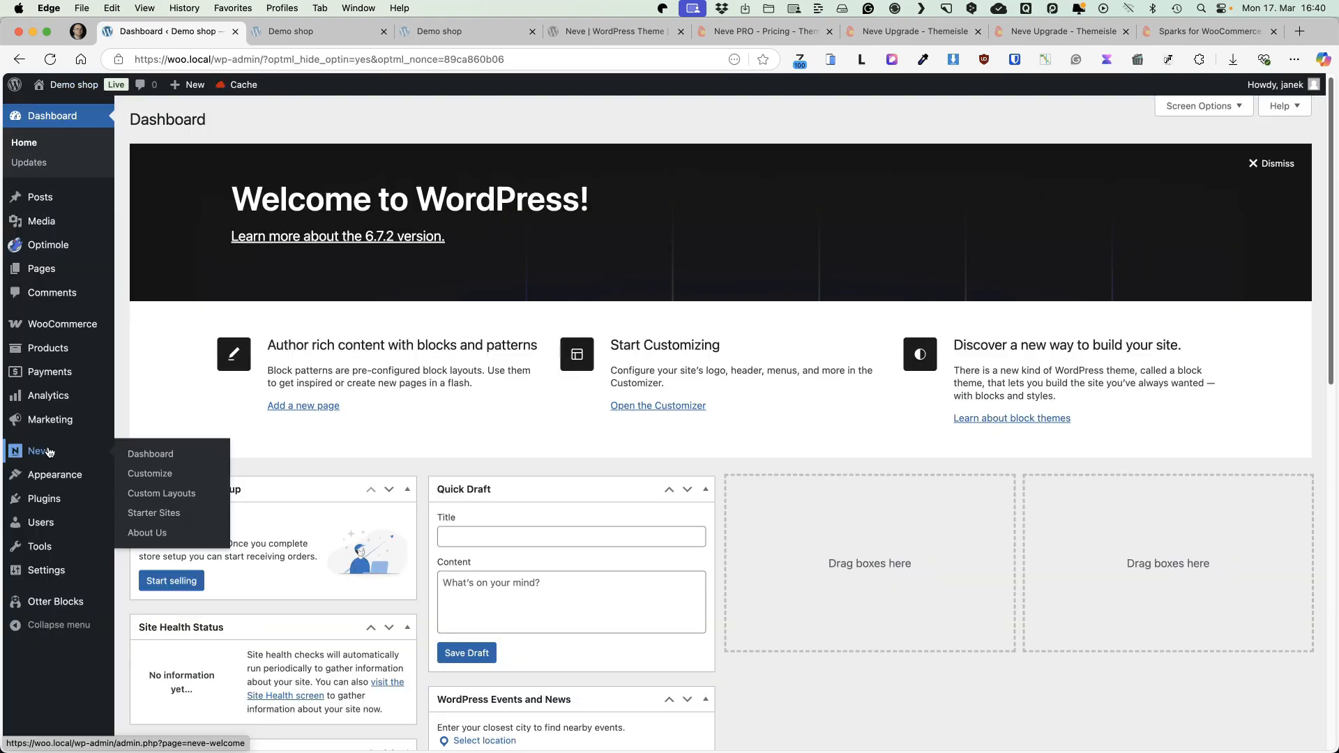
{"action": "left_click", "coordinate": [143, 454]}
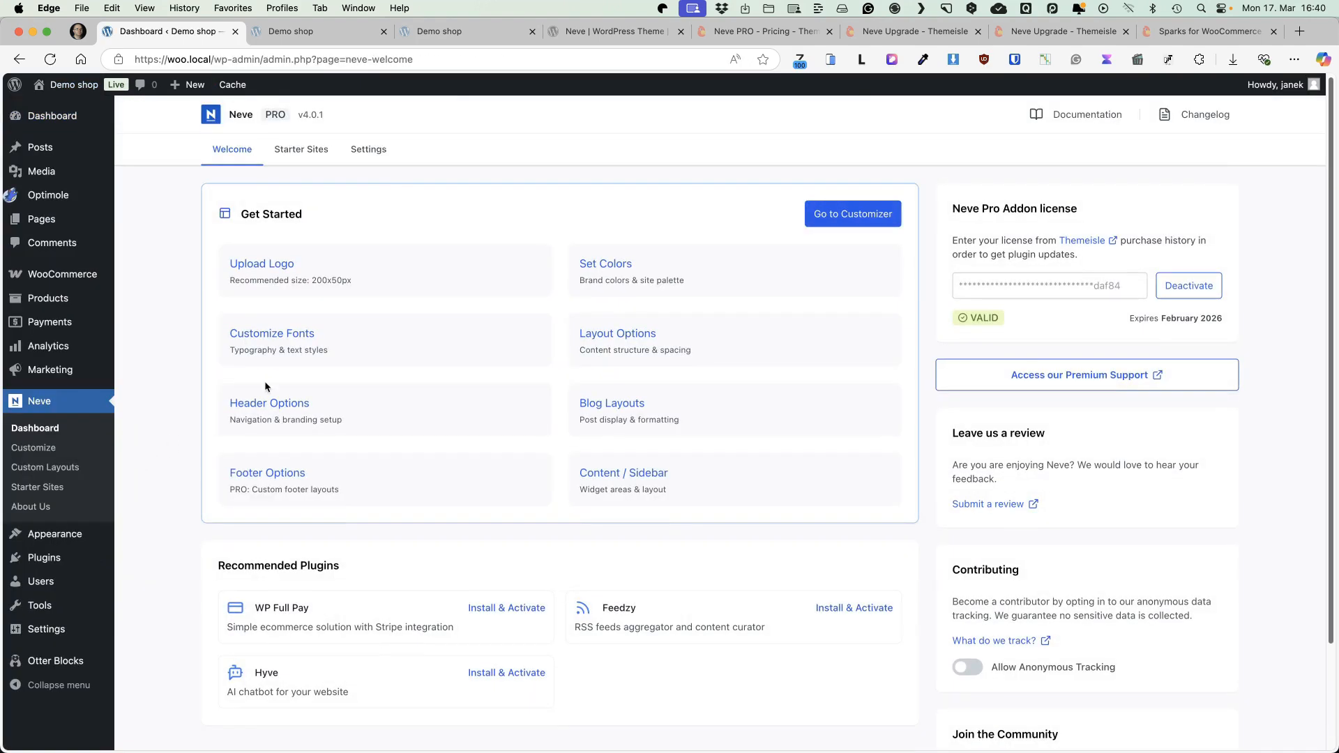
{"action": "left_click", "coordinate": [374, 152]}
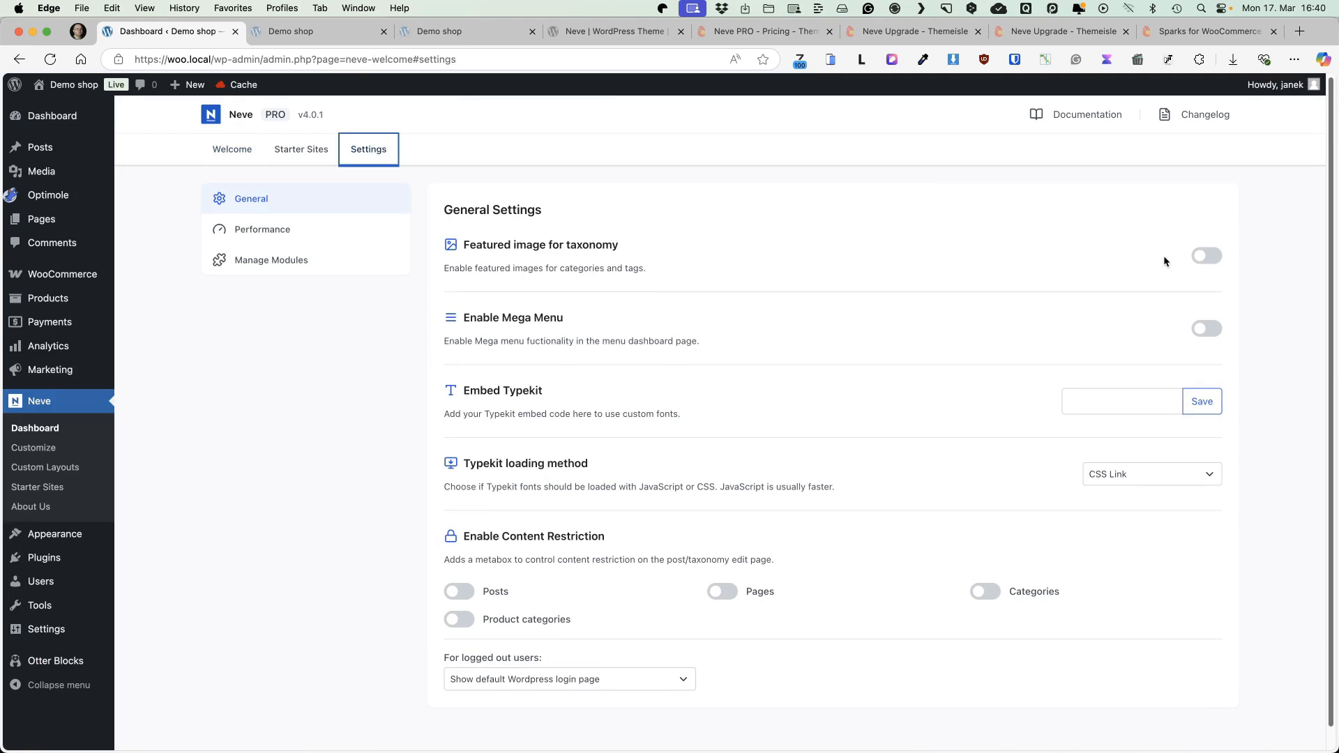
{"action": "left_click", "coordinate": [1200, 257]}
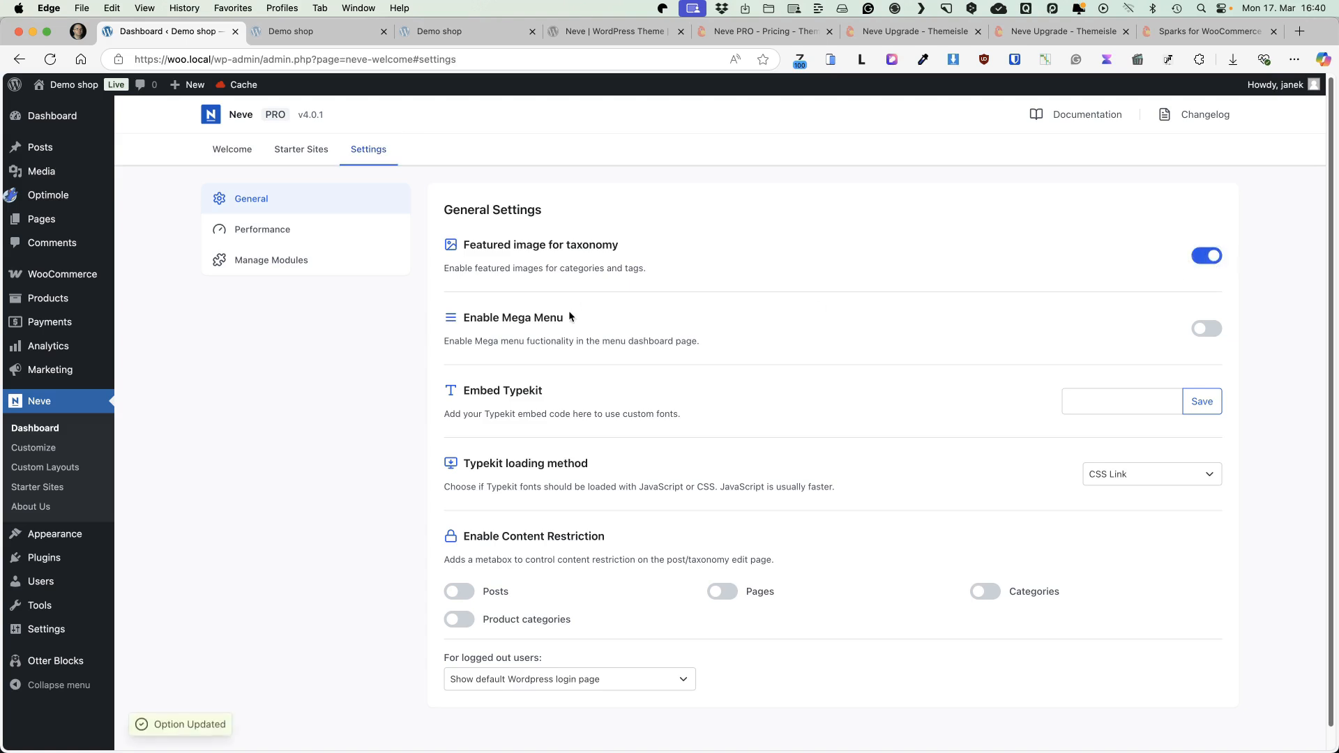
Enable the mega menu and content restriction for posts, pages, categories and product categories, and look through the options for logged-out users
{"action": "left_click", "coordinate": [1210, 333]}
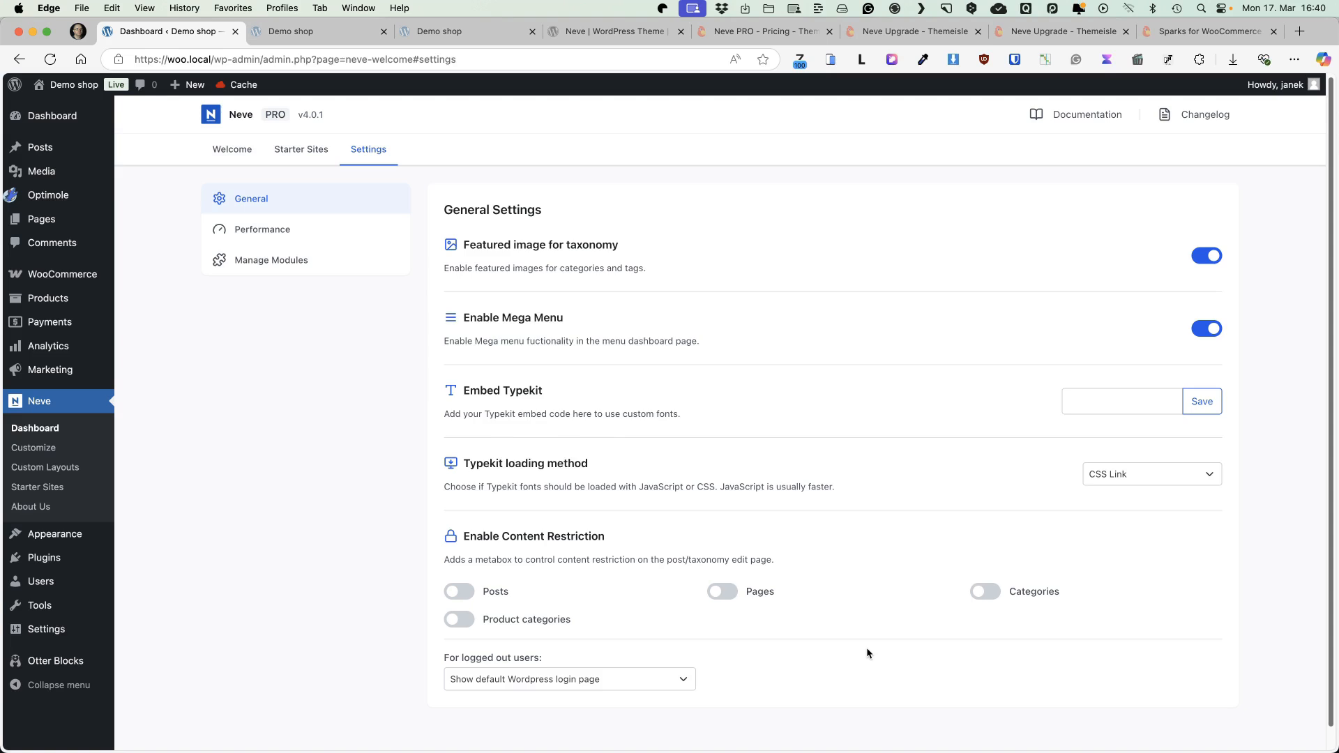
{"action": "left_click", "coordinate": [459, 592]}
{"action": "left_click", "coordinate": [722, 592]}
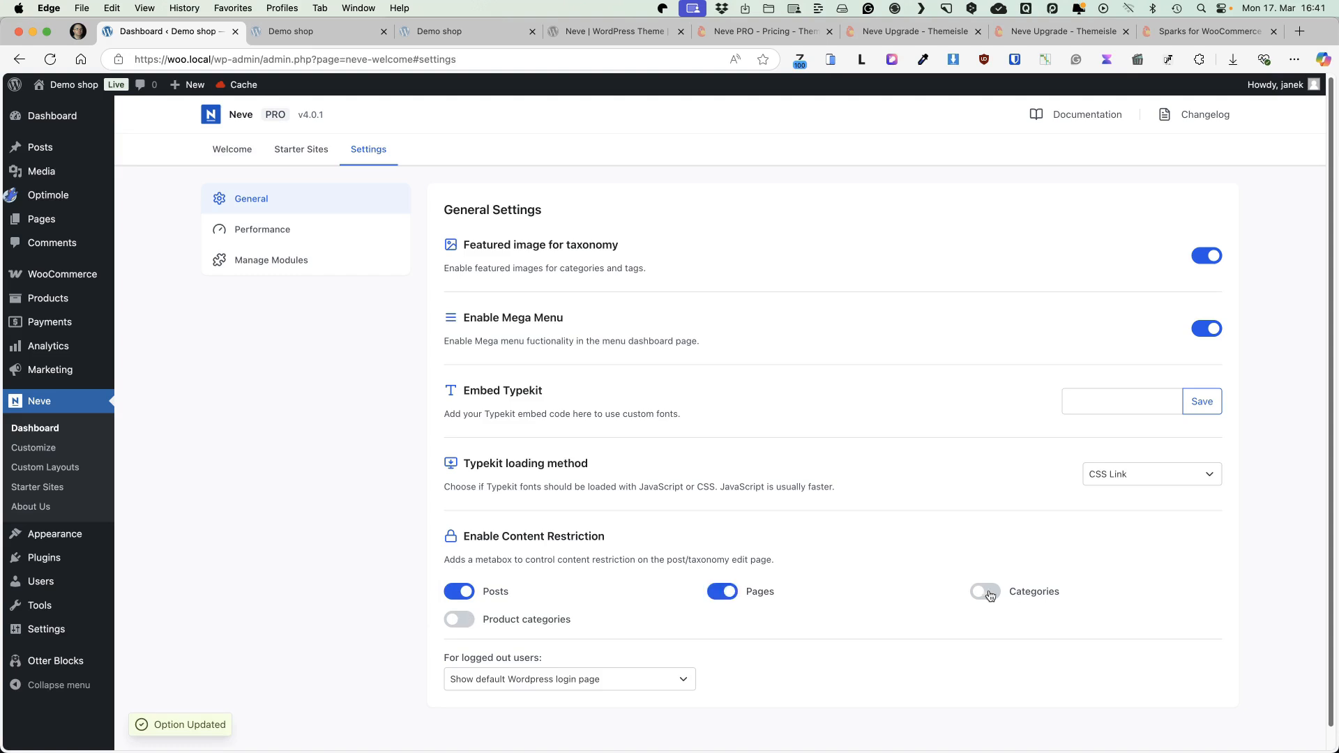
{"action": "left_click", "coordinate": [985, 591]}
{"action": "left_click", "coordinate": [459, 618]}
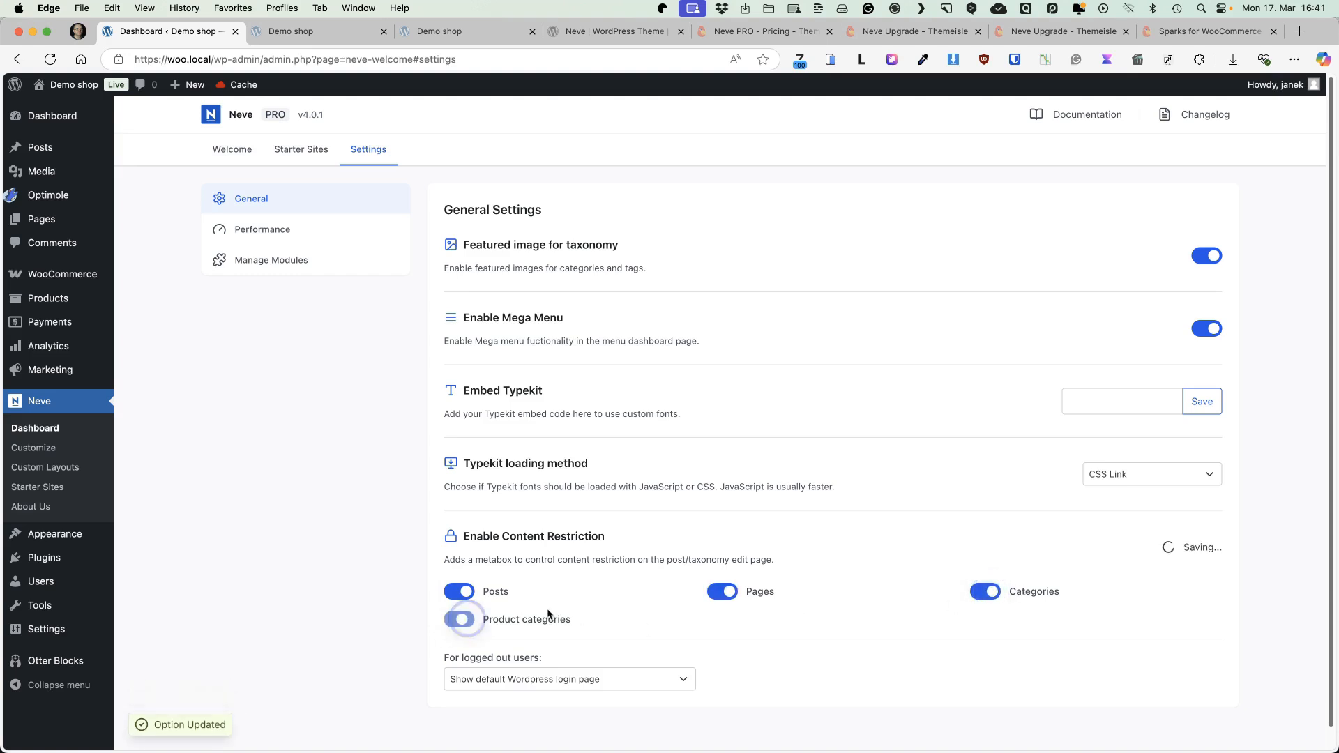
{"action": "scroll", "coordinate": [285, 557], "scroll_direction": "down", "scroll_amount": 1}
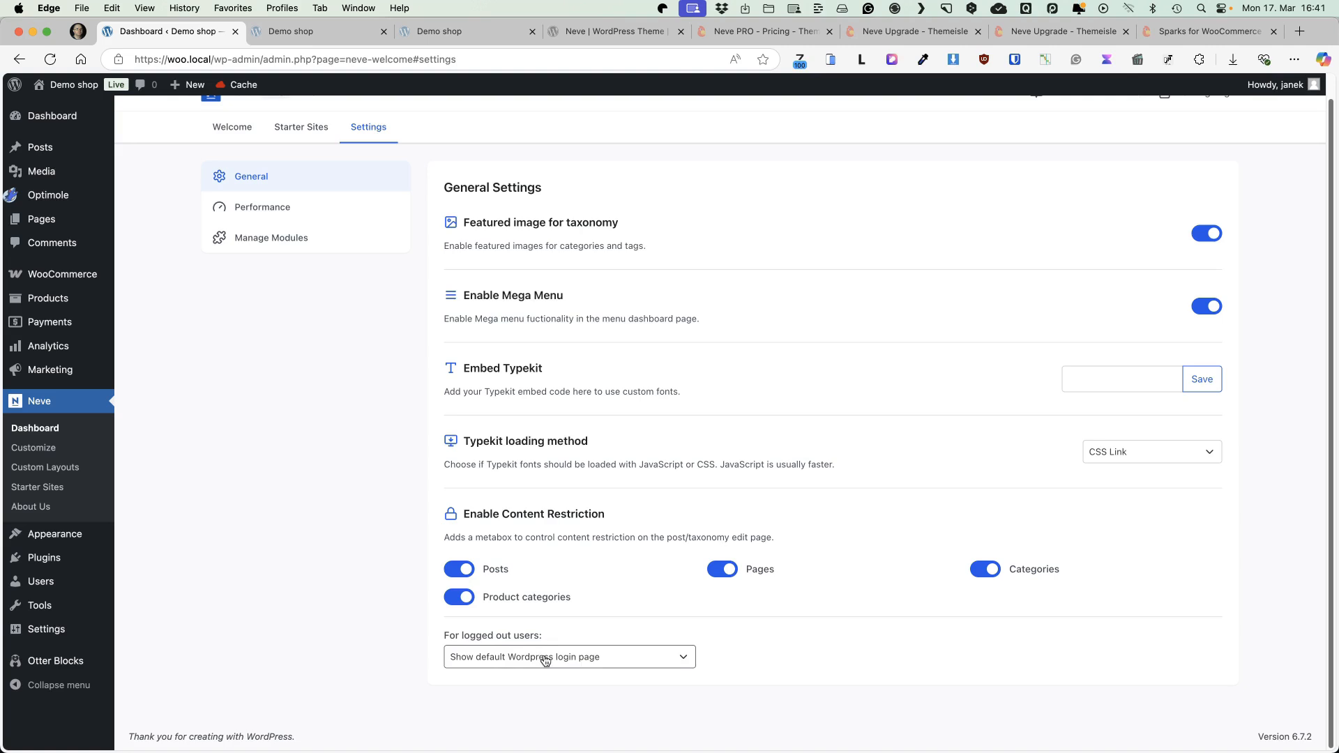
{"action": "left_click", "coordinate": [586, 665]}
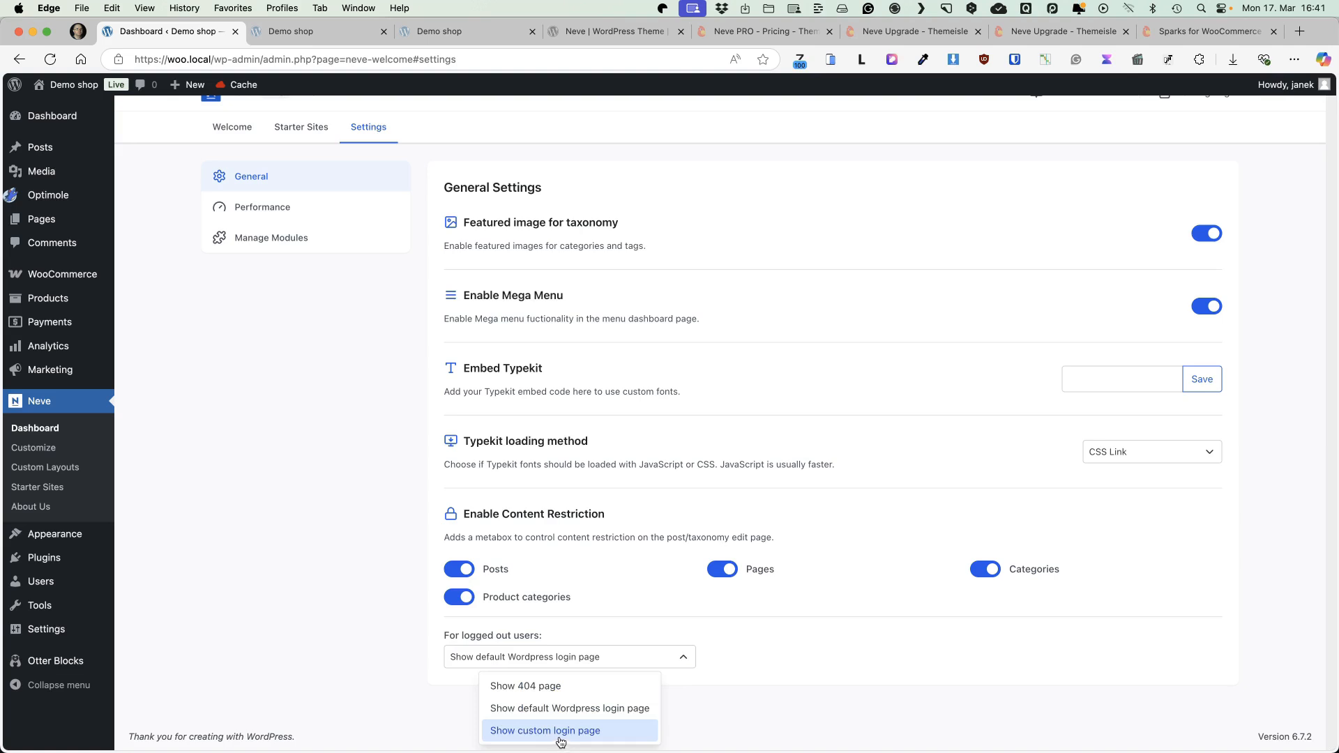
{"action": "left_click", "coordinate": [800, 713]}
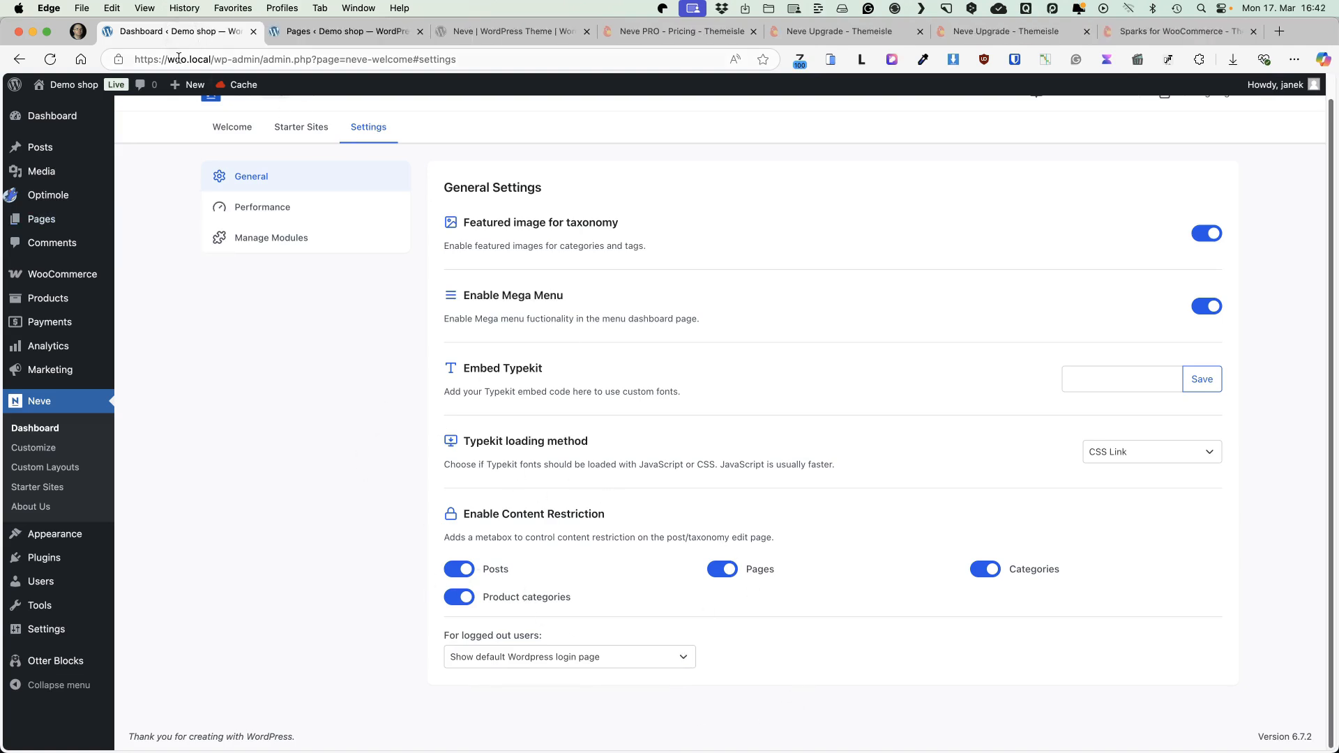
Open the Contact page for editing and expand its Content Restriction options
{"action": "mouse_move", "coordinate": [43, 229]}
{"action": "left_click", "coordinate": [124, 224], "text": "super"}
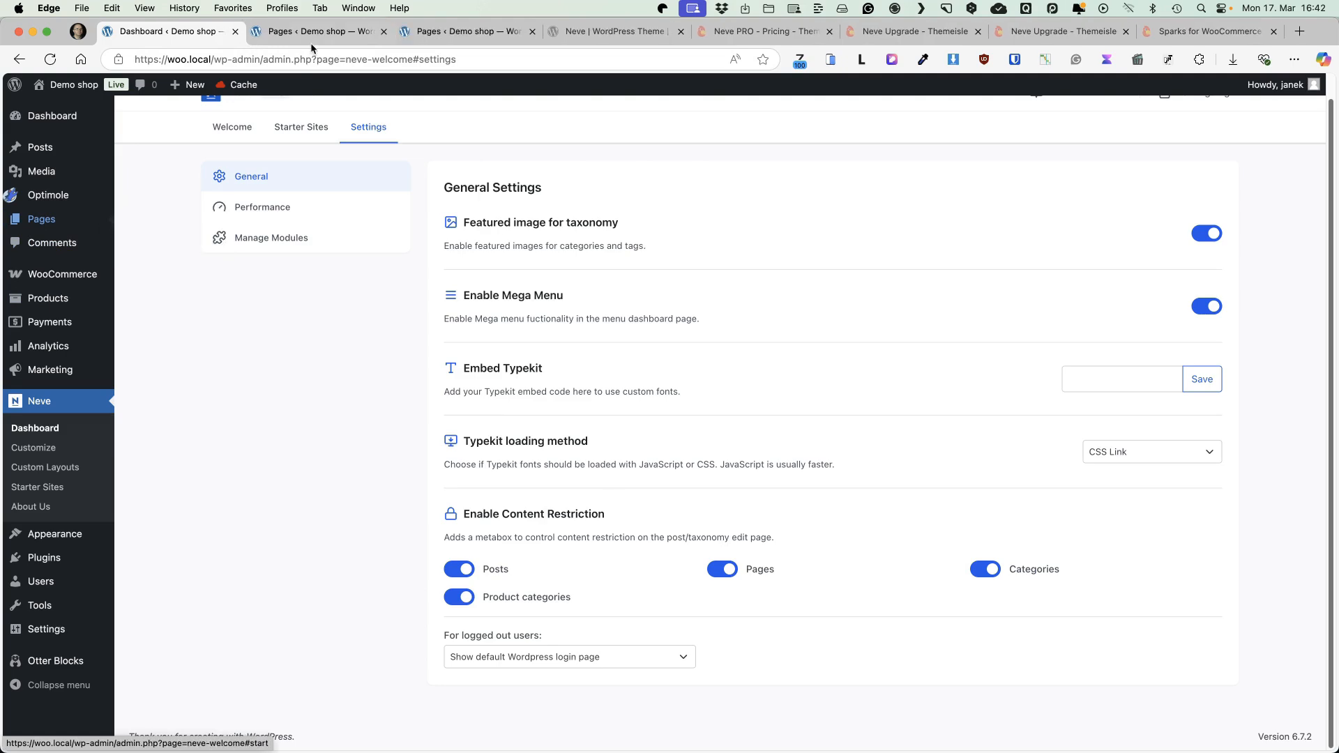
{"action": "left_click", "coordinate": [412, 31]}
{"action": "left_click", "coordinate": [179, 405]}
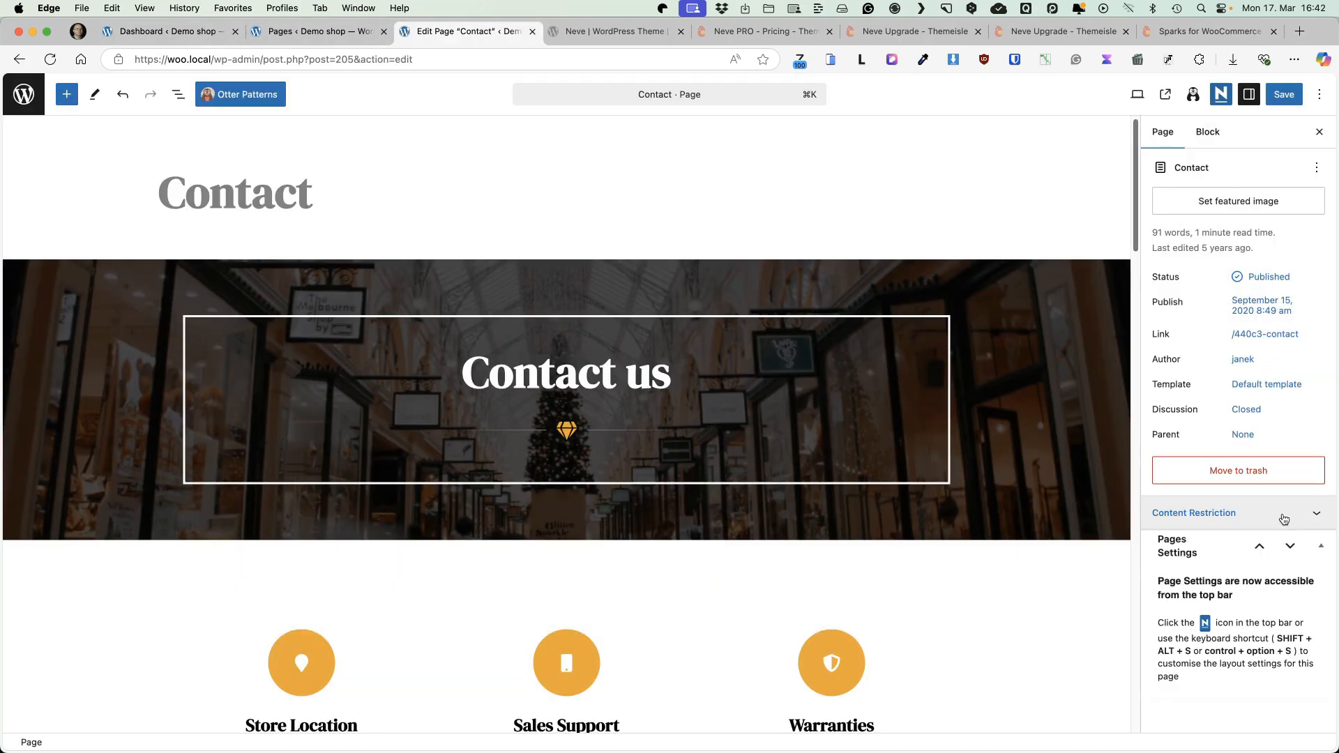
{"action": "left_click", "coordinate": [1318, 519]}
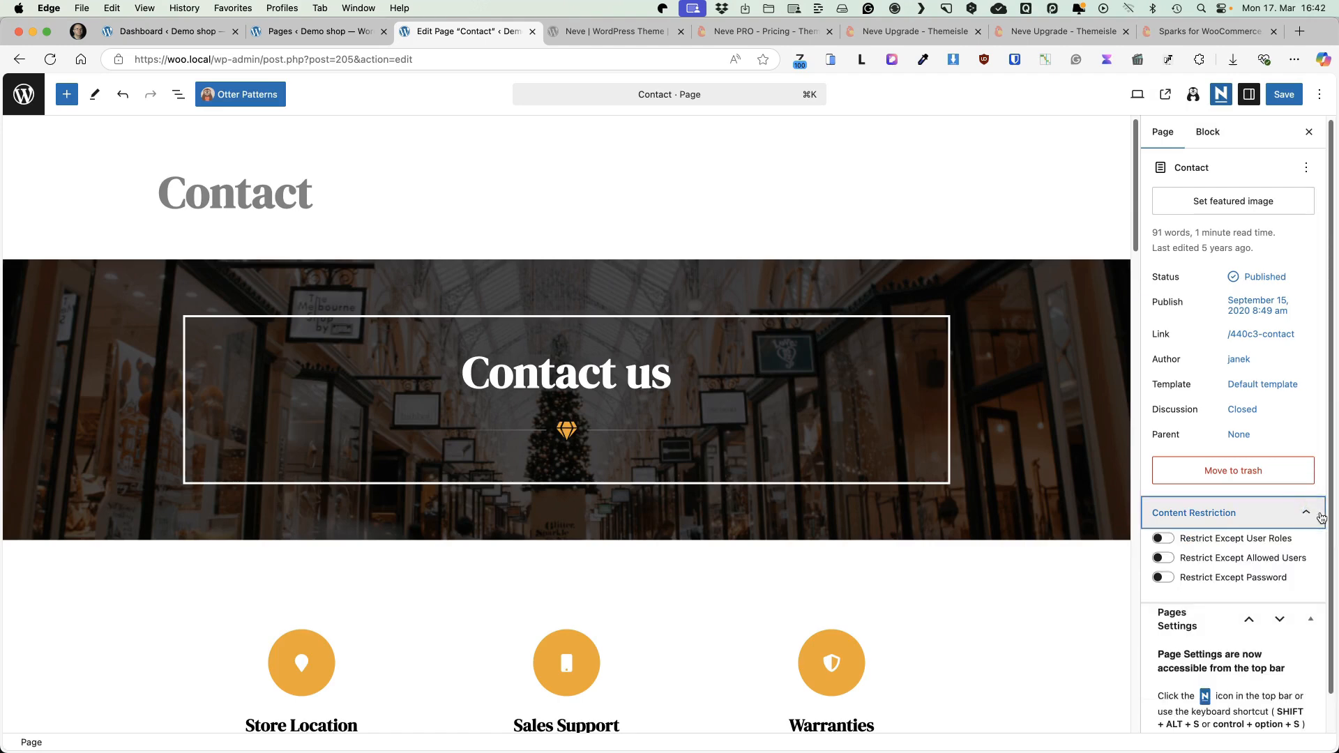
Try the Contact page's restrictions by user roles and by allowed users, switching each one off again
{"action": "left_click", "coordinate": [1163, 541]}
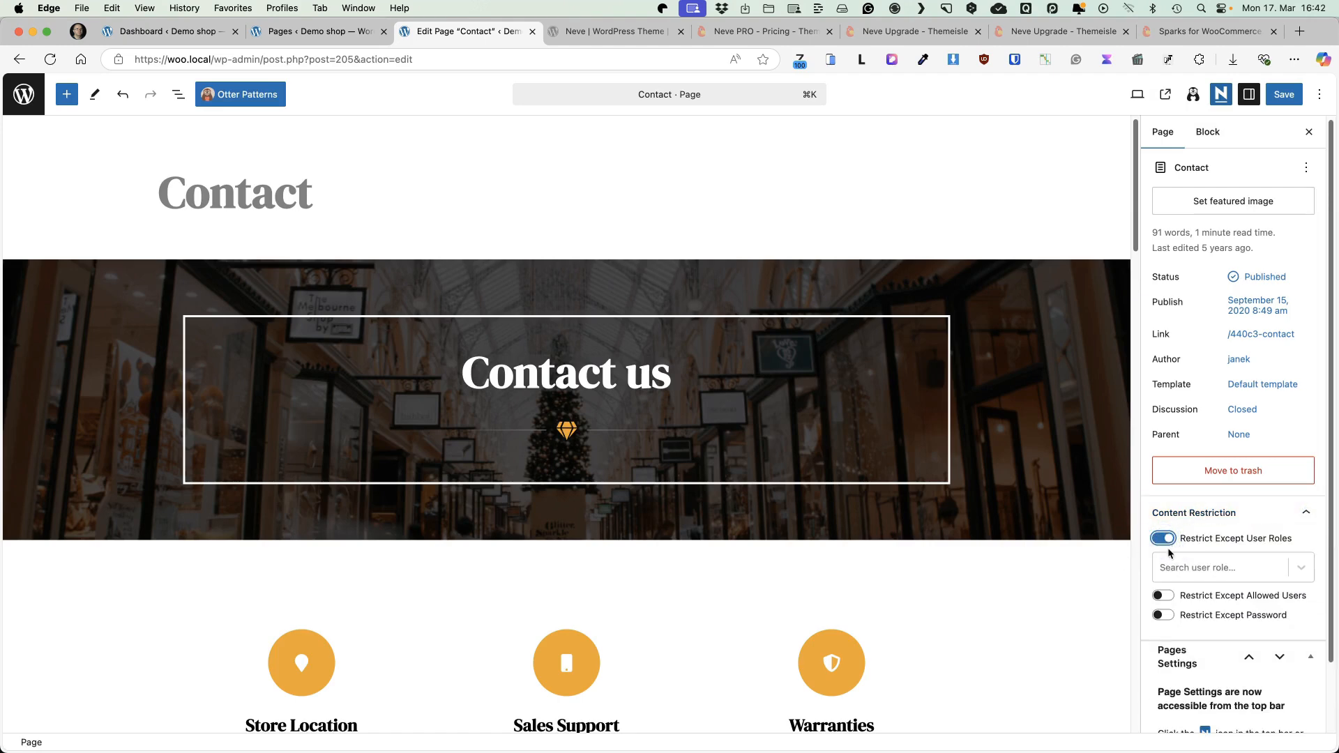
{"action": "left_click", "coordinate": [1179, 569]}
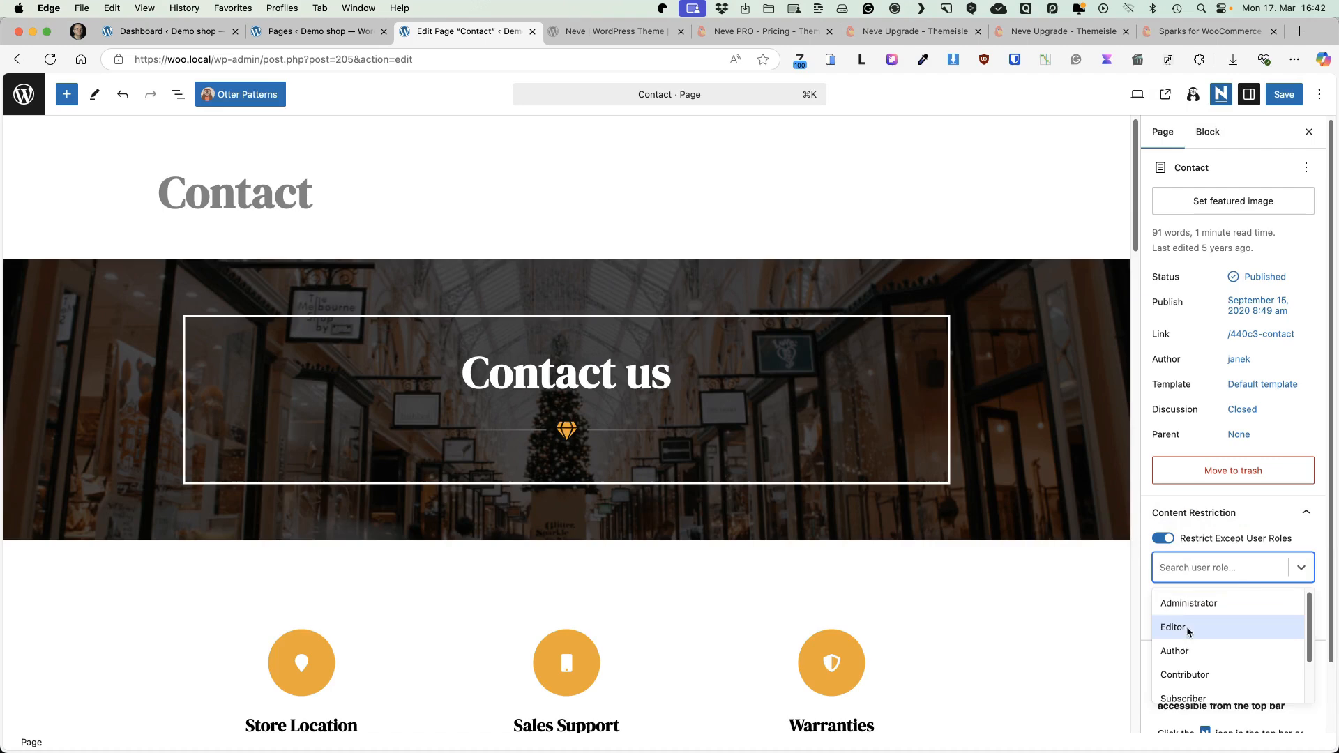
{"action": "left_click", "coordinate": [1163, 538]}
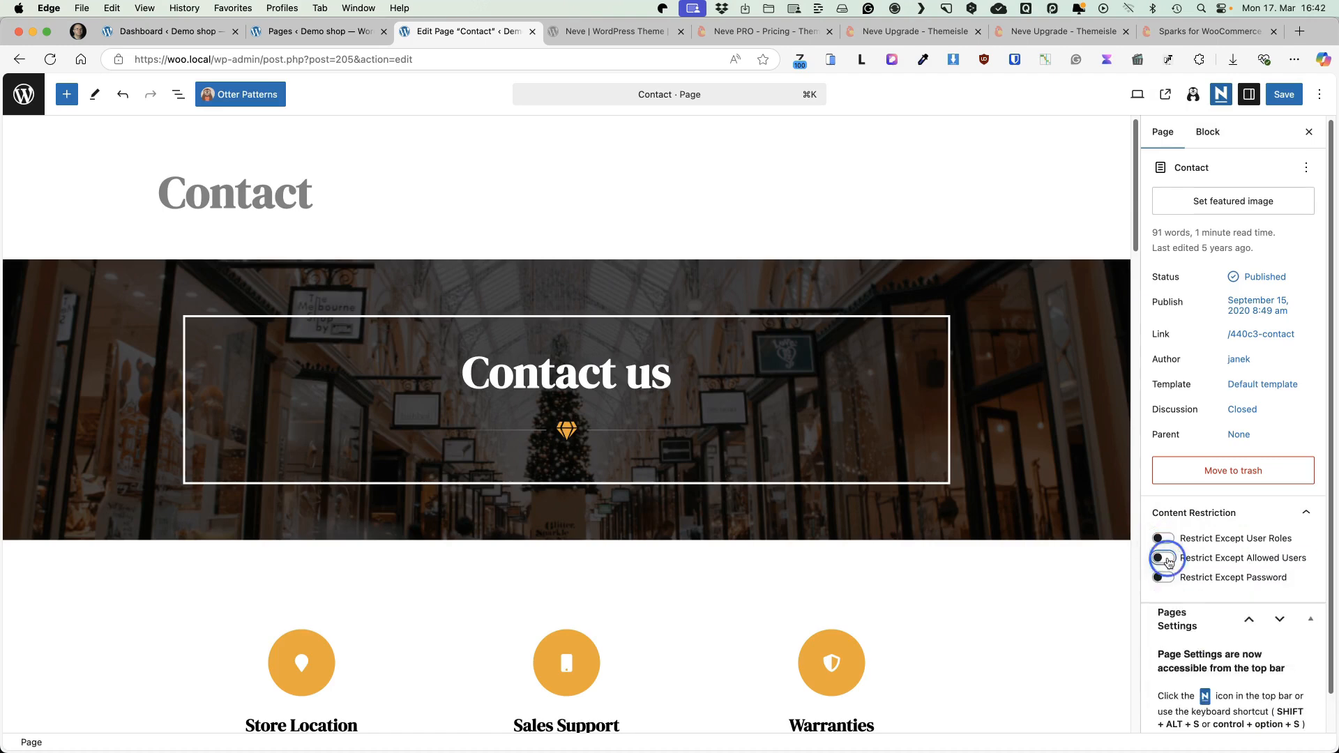
{"action": "left_click", "coordinate": [1168, 558]}
{"action": "left_click", "coordinate": [1167, 559]}
Disable content restriction for posts, pages, categories and product categories in Neve's general settings
{"action": "left_click", "coordinate": [169, 30]}
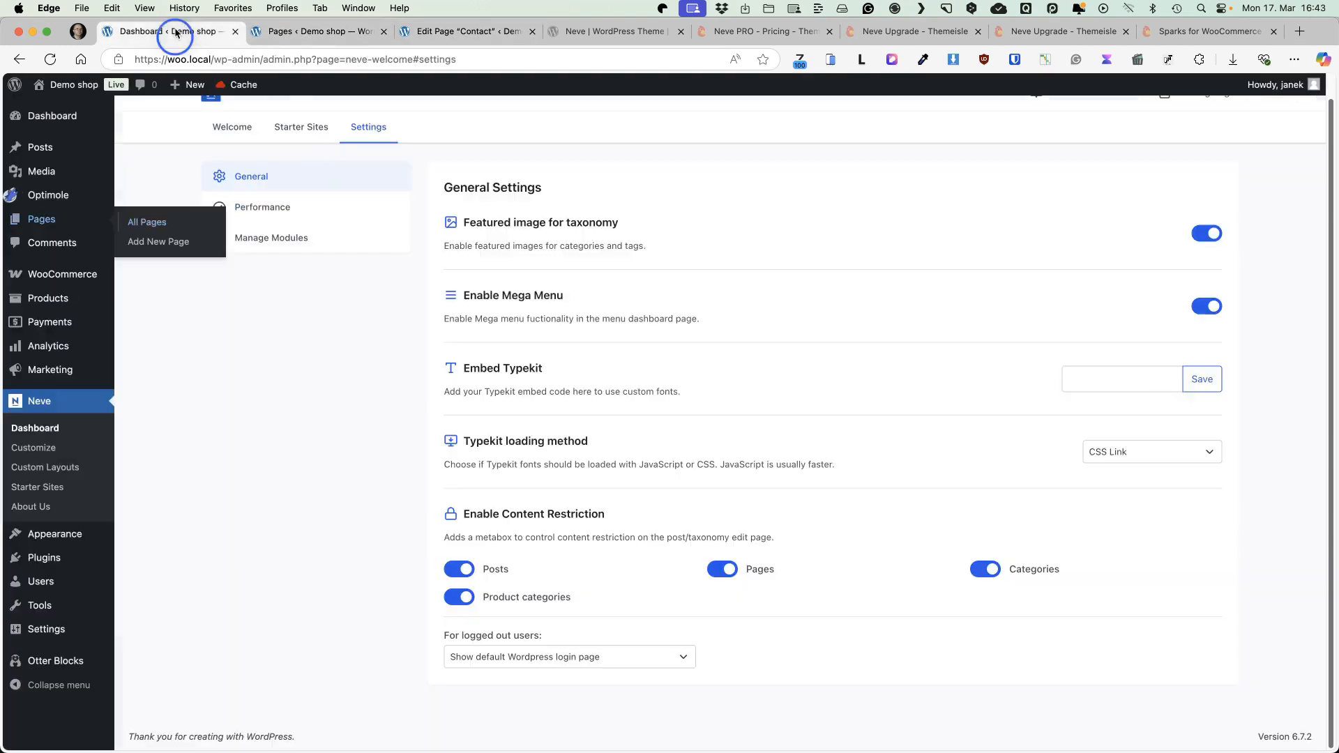
{"action": "left_click", "coordinate": [457, 568]}
{"action": "left_click", "coordinate": [724, 568]}
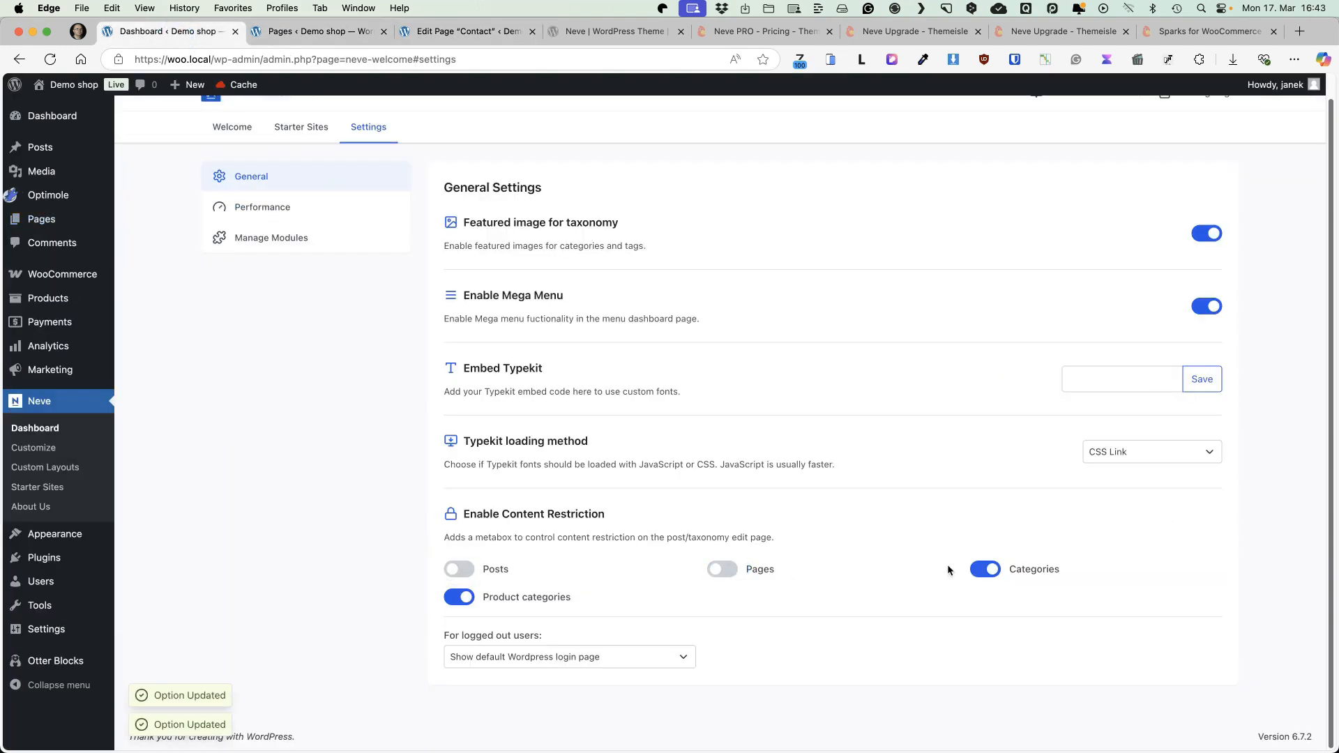
{"action": "left_click", "coordinate": [971, 573]}
{"action": "left_click", "coordinate": [459, 596]}
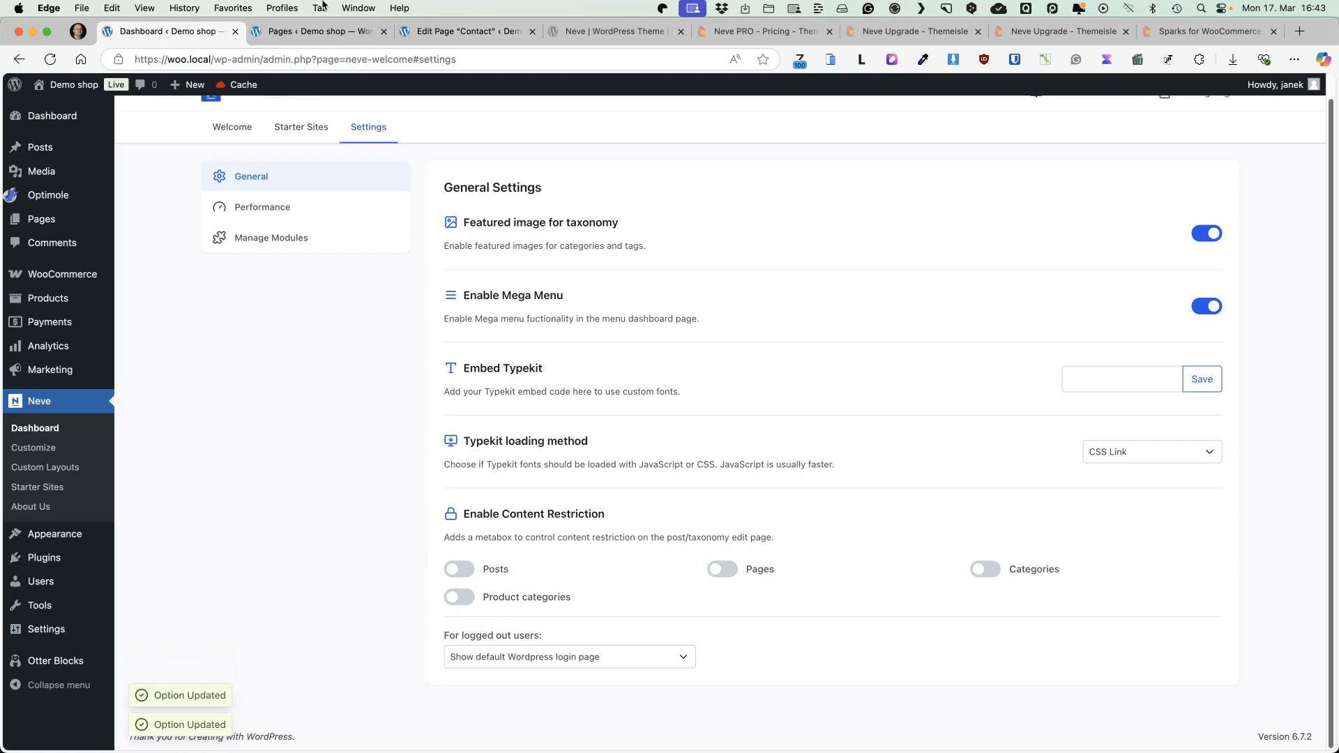
Reload the Contact page editor, discarding unsaved changes, to check whether its Content Restriction section is still offered
{"action": "left_click", "coordinate": [308, 34]}
{"action": "left_click", "coordinate": [51, 60]}
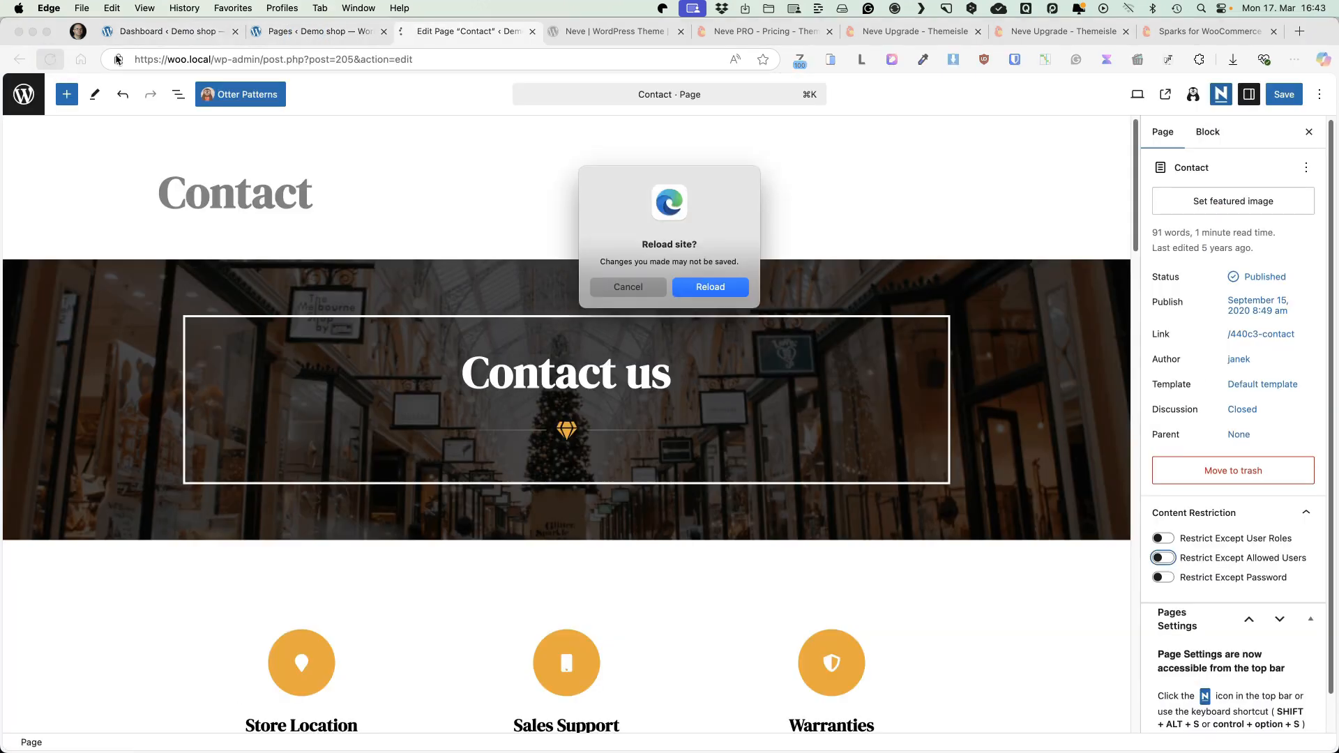
{"action": "left_click", "coordinate": [713, 287]}
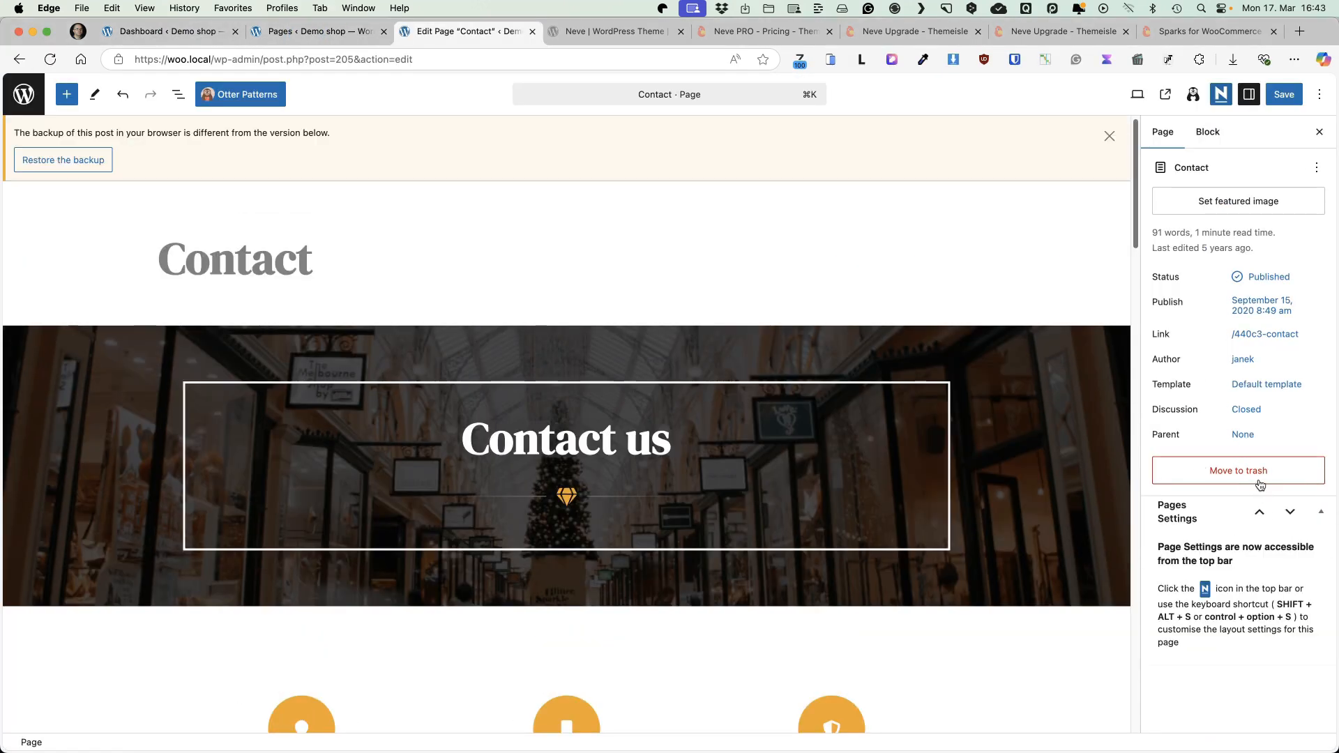
Enable local fonts hosting, emoji removal and lazy rendering in Neve's performance settings
{"action": "key", "text": "super+1"}
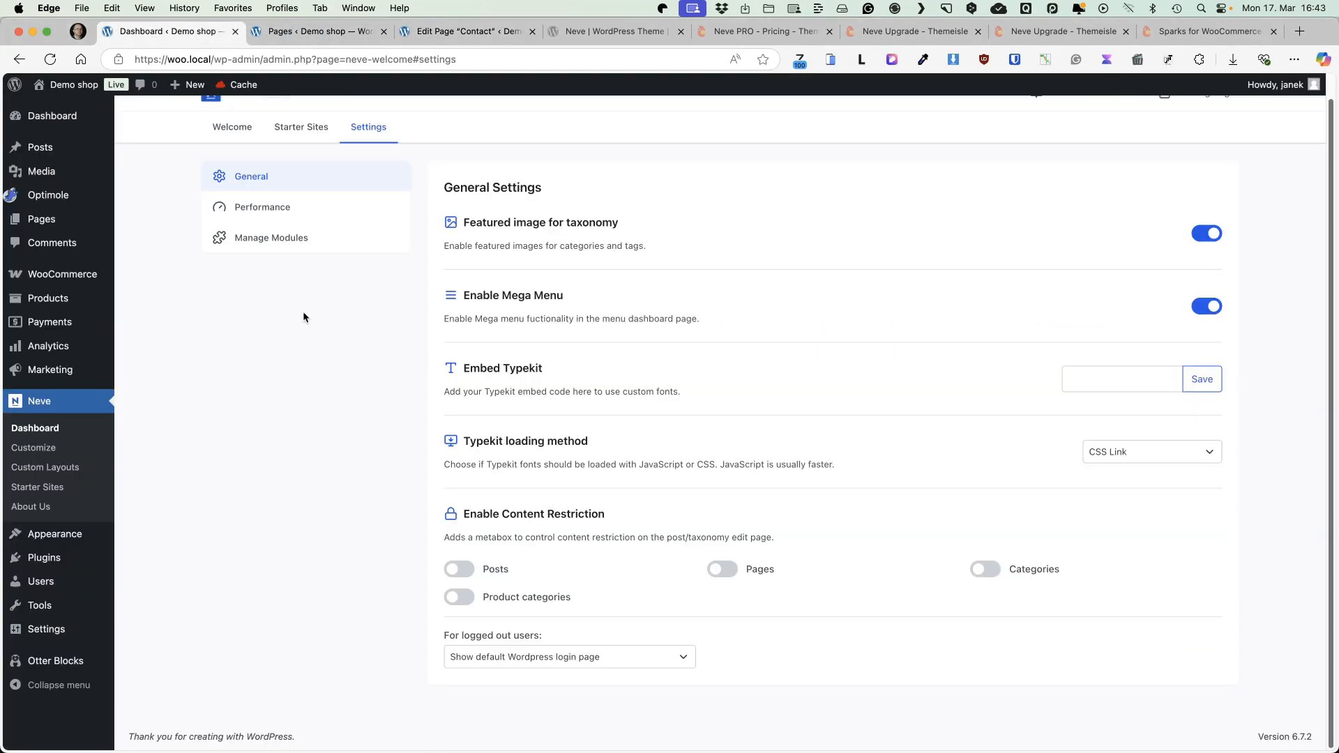
{"action": "left_click", "coordinate": [278, 209]}
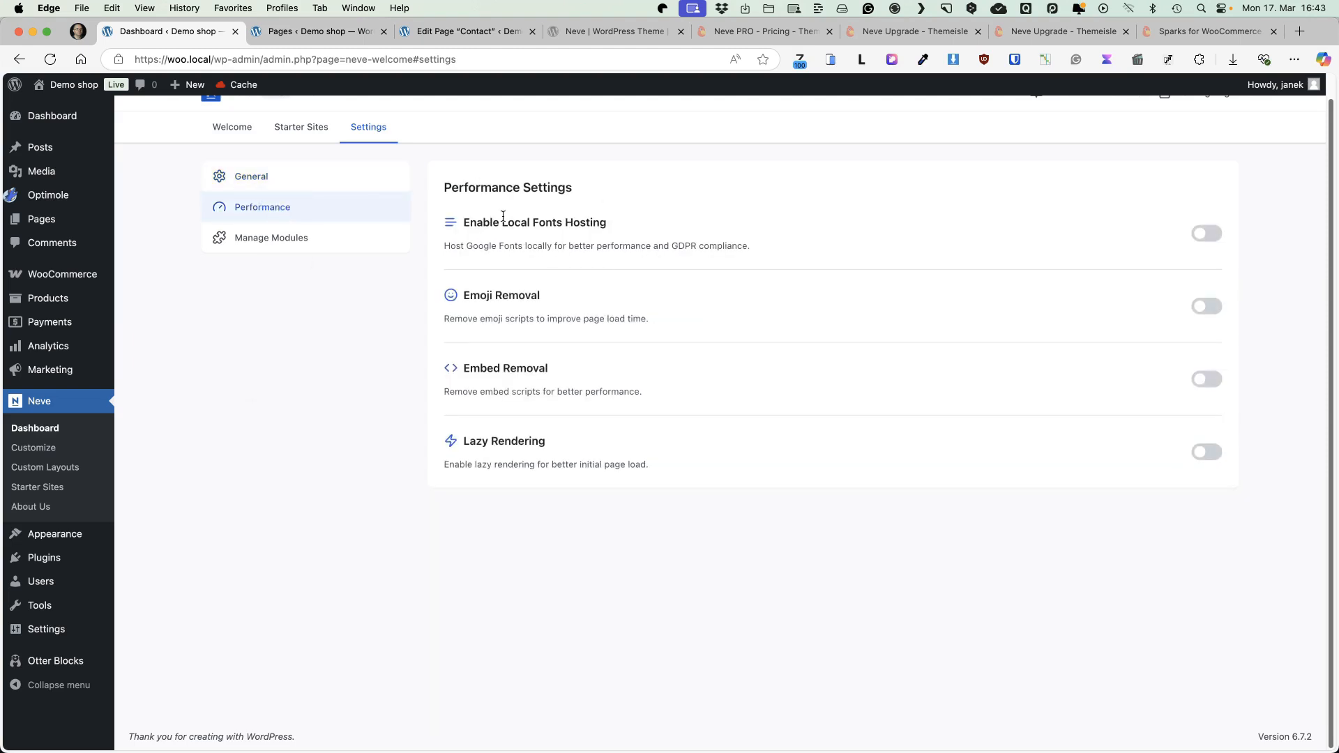
{"action": "left_click", "coordinate": [1204, 233]}
{"action": "left_click", "coordinate": [1210, 307]}
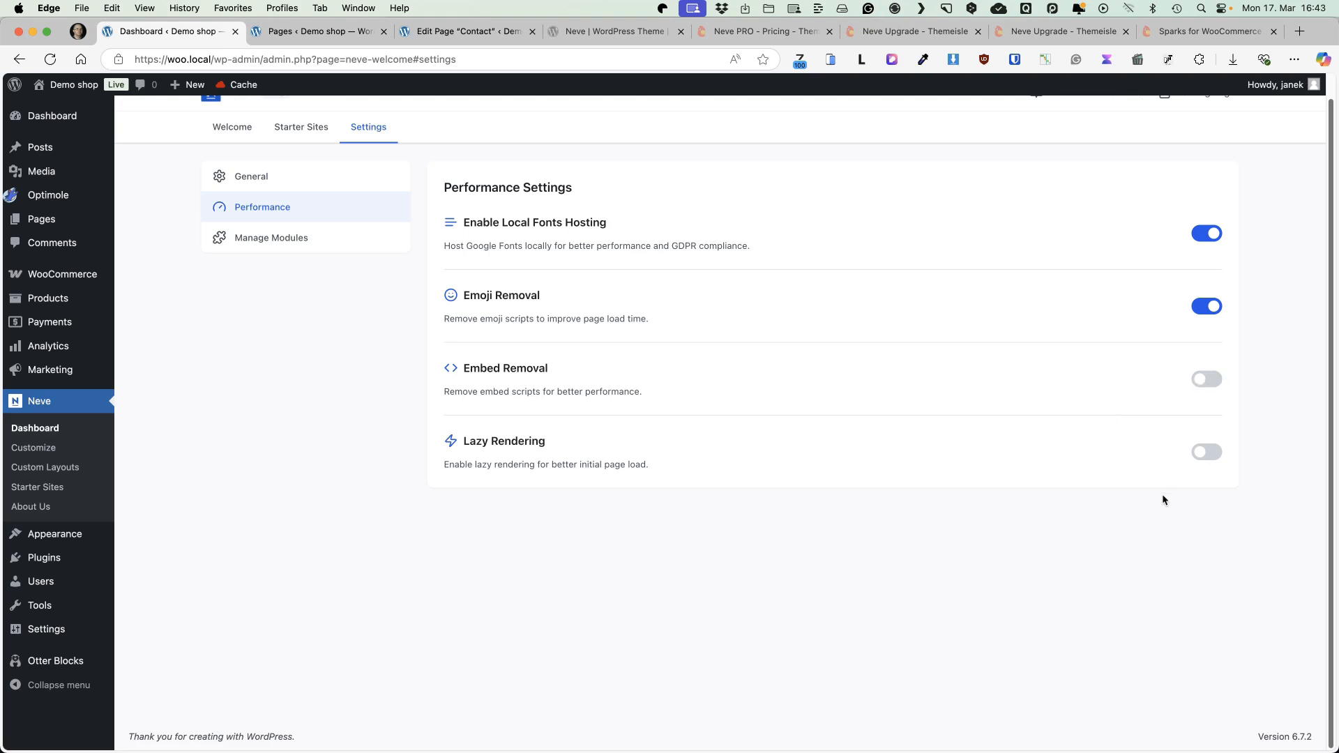
{"action": "left_click", "coordinate": [1203, 452]}
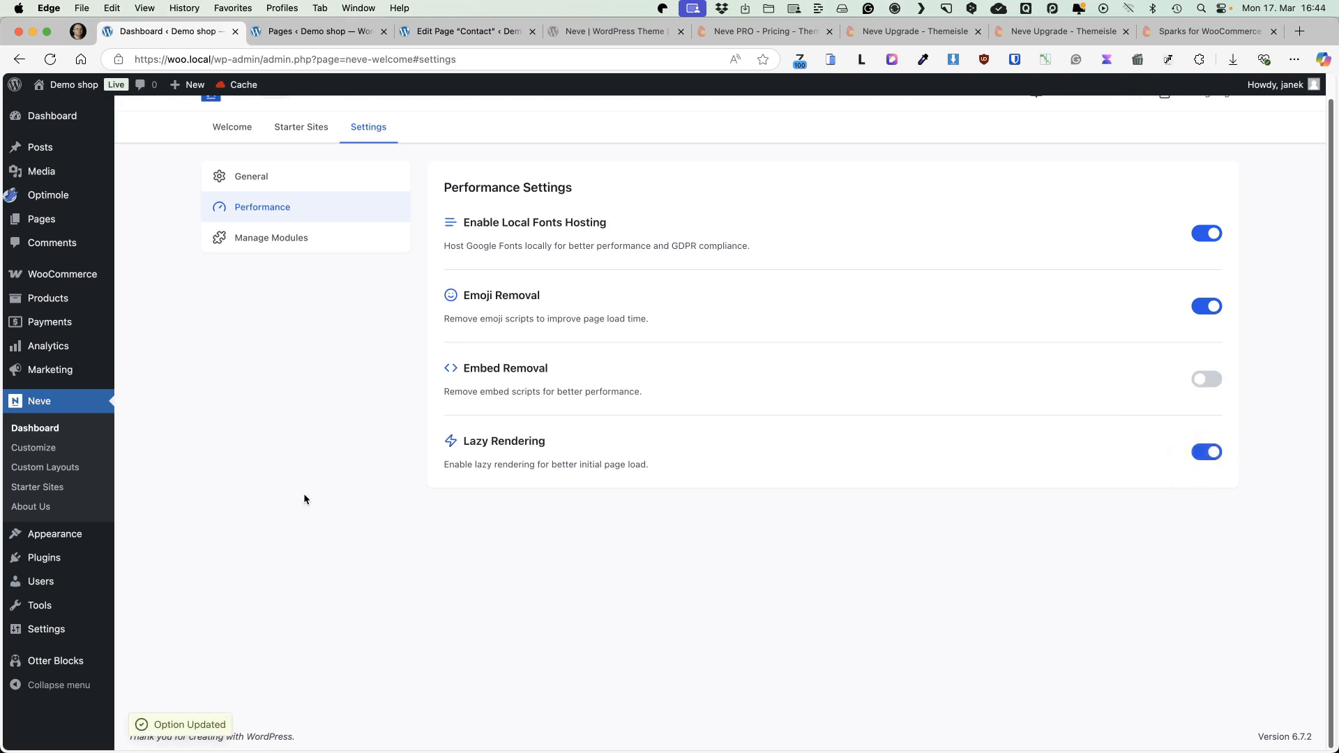
Turn off the Typekit Fonts module among the Neve Pro modules
{"action": "left_click", "coordinate": [269, 238]}
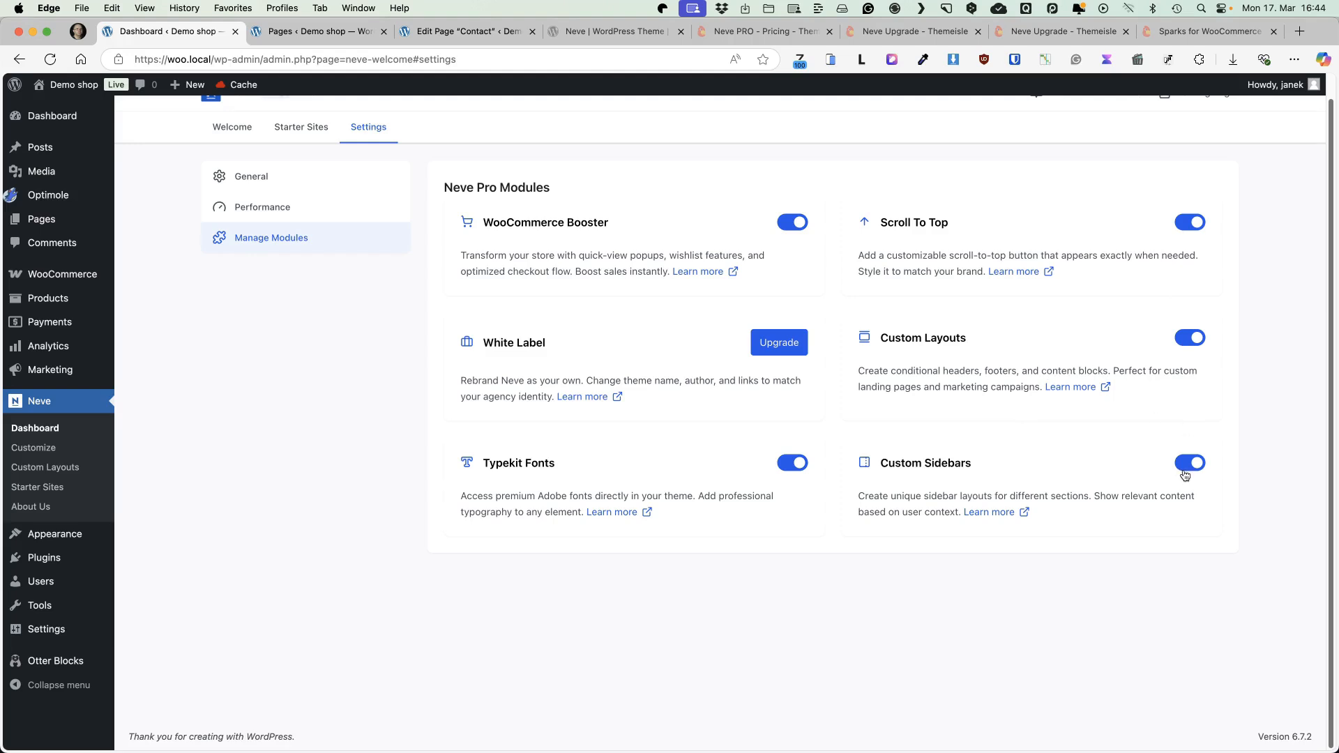
{"action": "left_click", "coordinate": [790, 464]}
Open the Single product footer hero custom layout and compare the footer areas of the Rose Gold Lapos Bracelet product page and the About page
{"action": "left_click", "coordinate": [55, 469]}
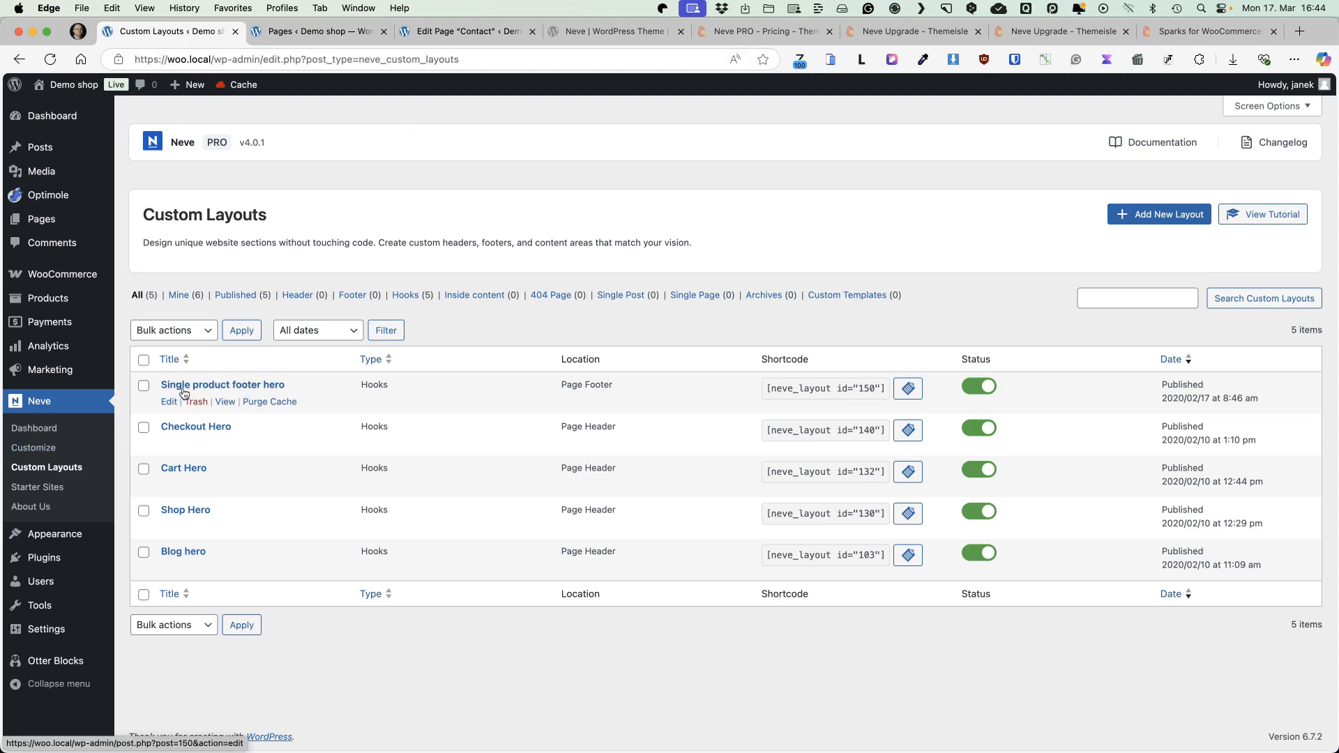
{"action": "left_click", "coordinate": [218, 387]}
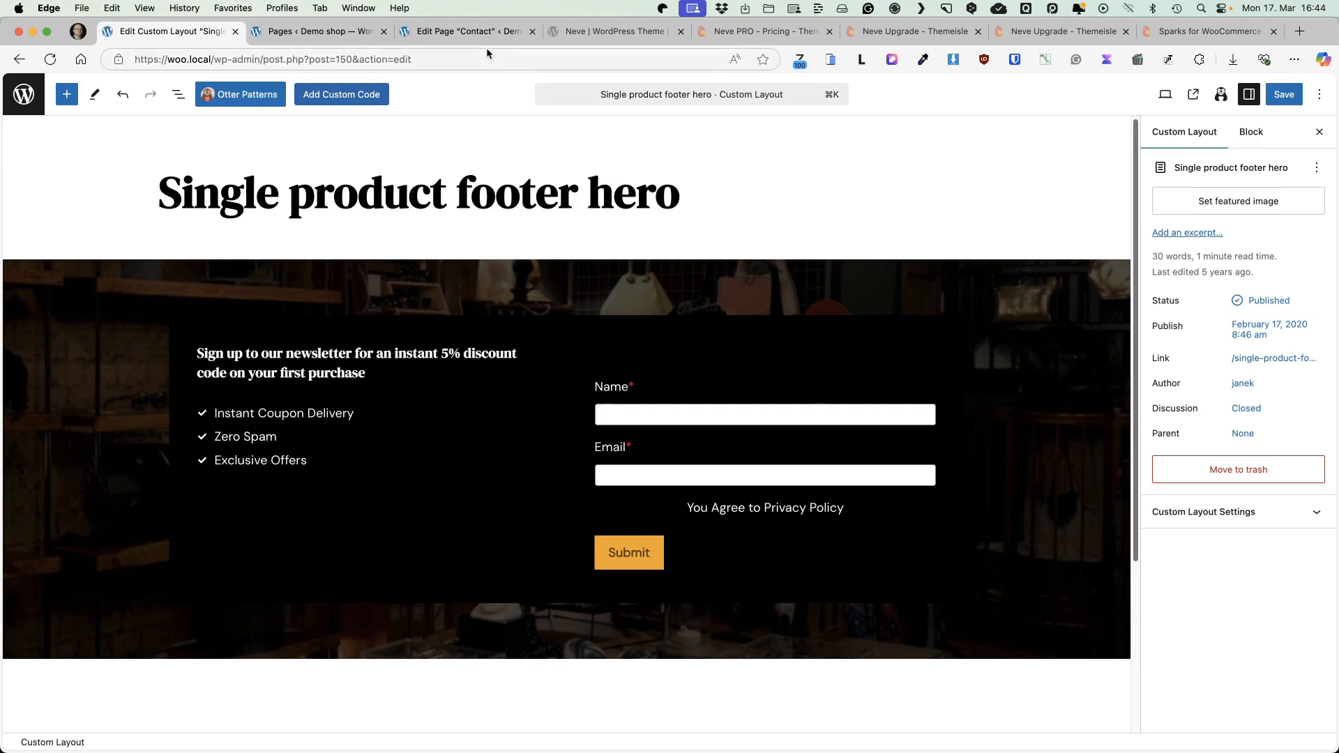
{"action": "left_click", "coordinate": [519, 32]}
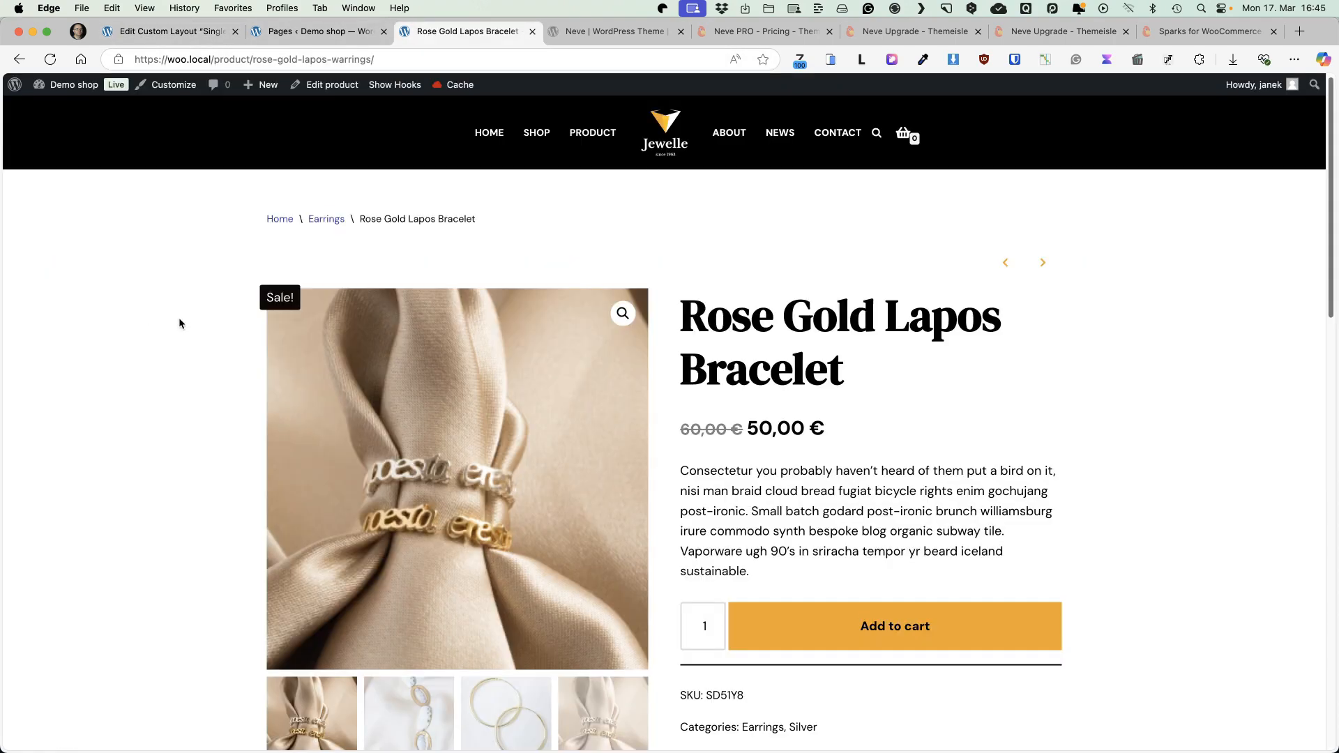
{"action": "scroll", "coordinate": [179, 323], "scroll_direction": "down", "scroll_amount": 20}
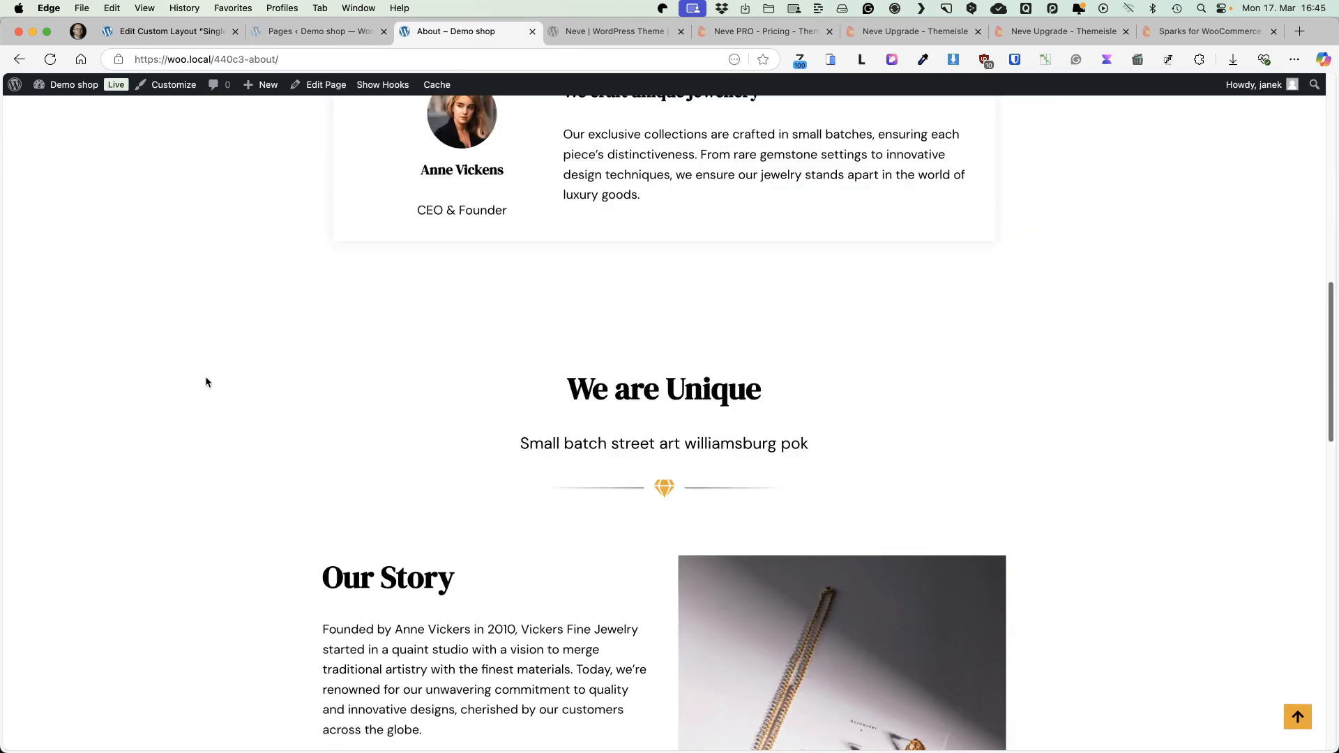
{"action": "scroll", "coordinate": [206, 378], "scroll_direction": "down", "scroll_amount": 20}
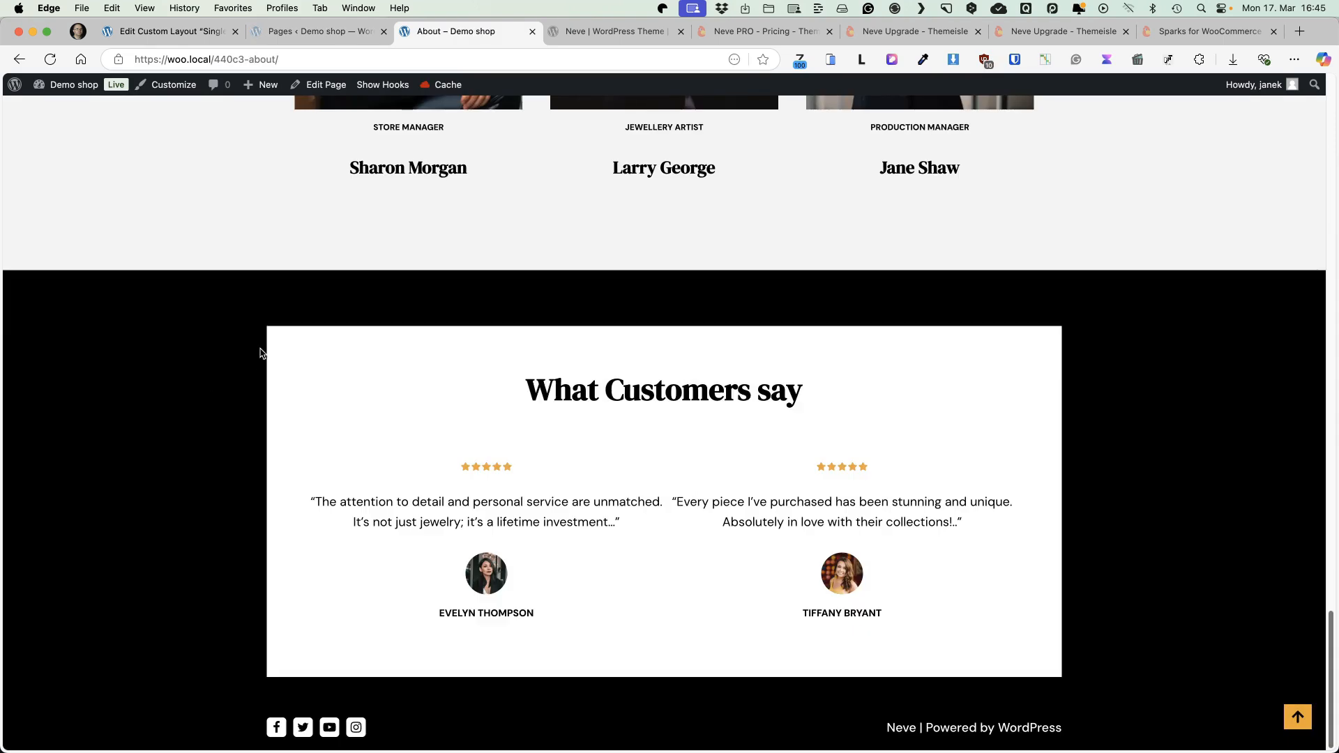
Review the Single product footer hero's location and conditional logic settings, keep Hooks as the location, and save the layout
{"action": "left_click", "coordinate": [160, 38]}
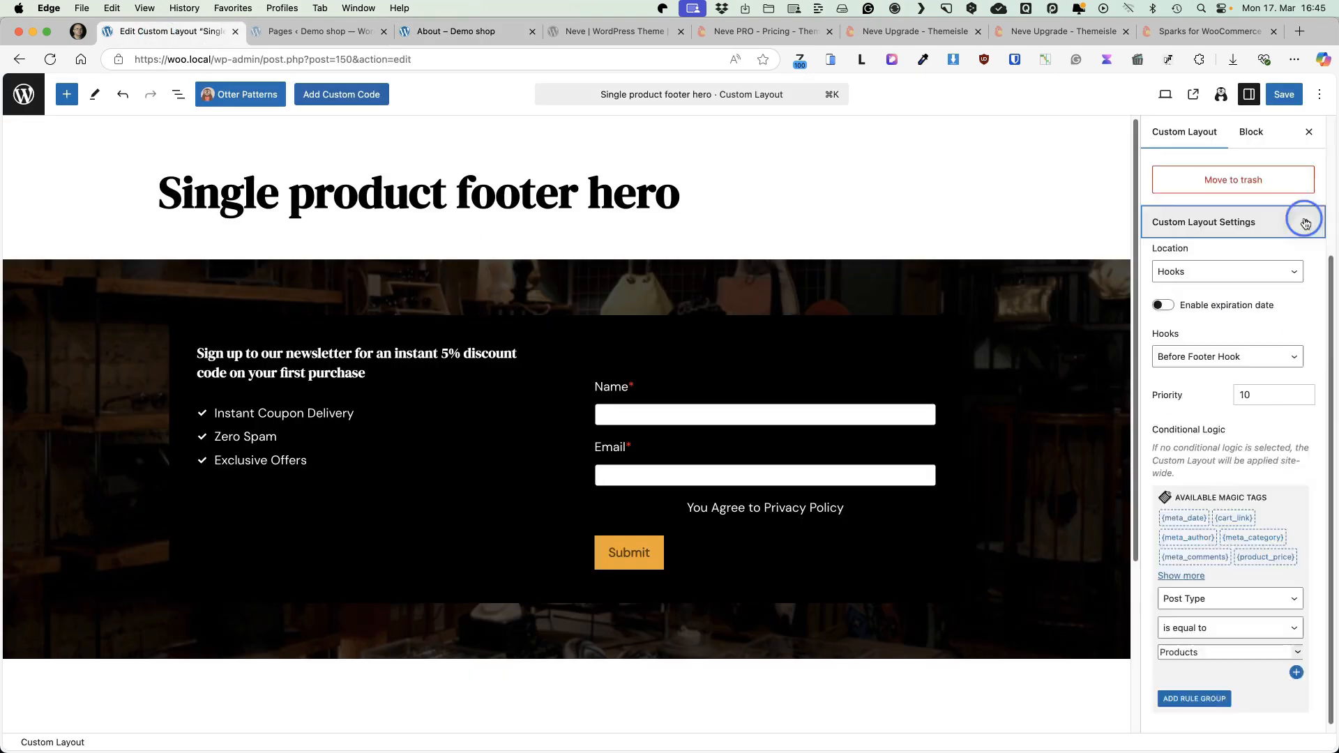
{"action": "left_click", "coordinate": [1304, 221]}
{"action": "left_click", "coordinate": [1266, 407]}
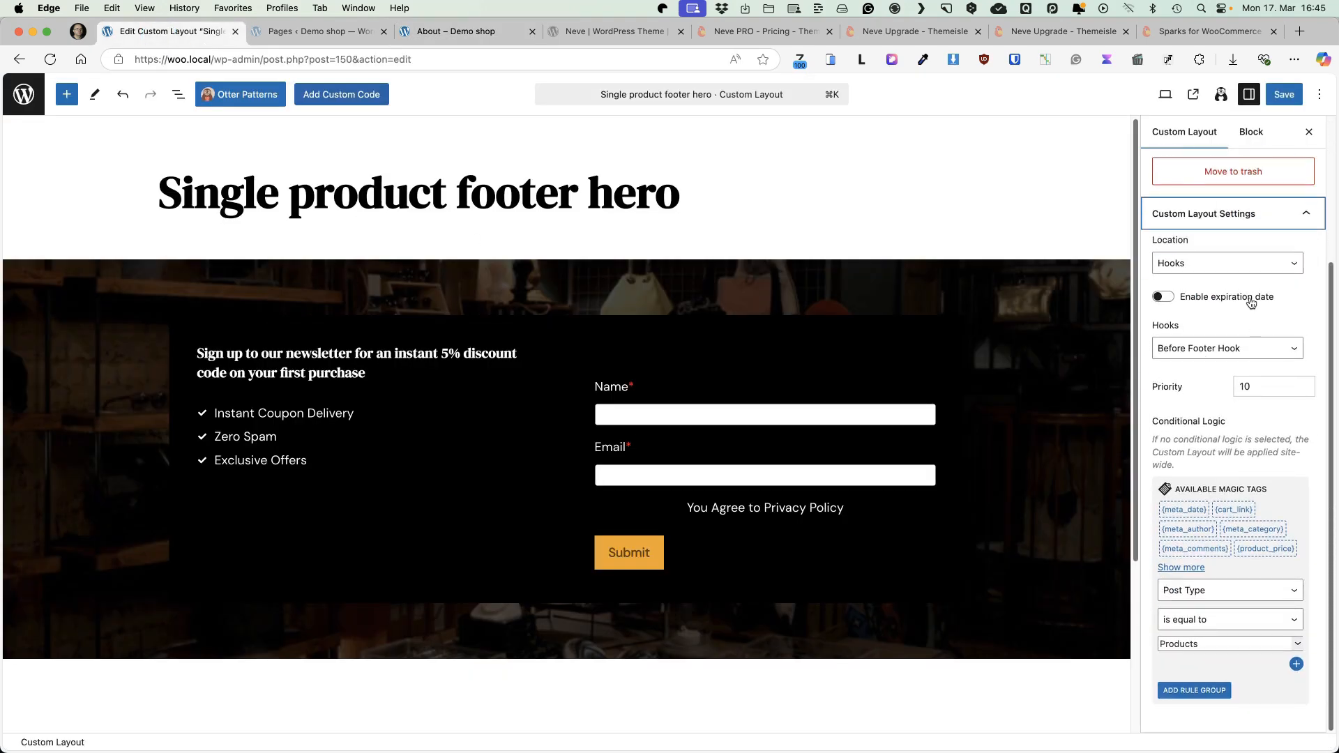
{"action": "left_click", "coordinate": [1224, 263]}
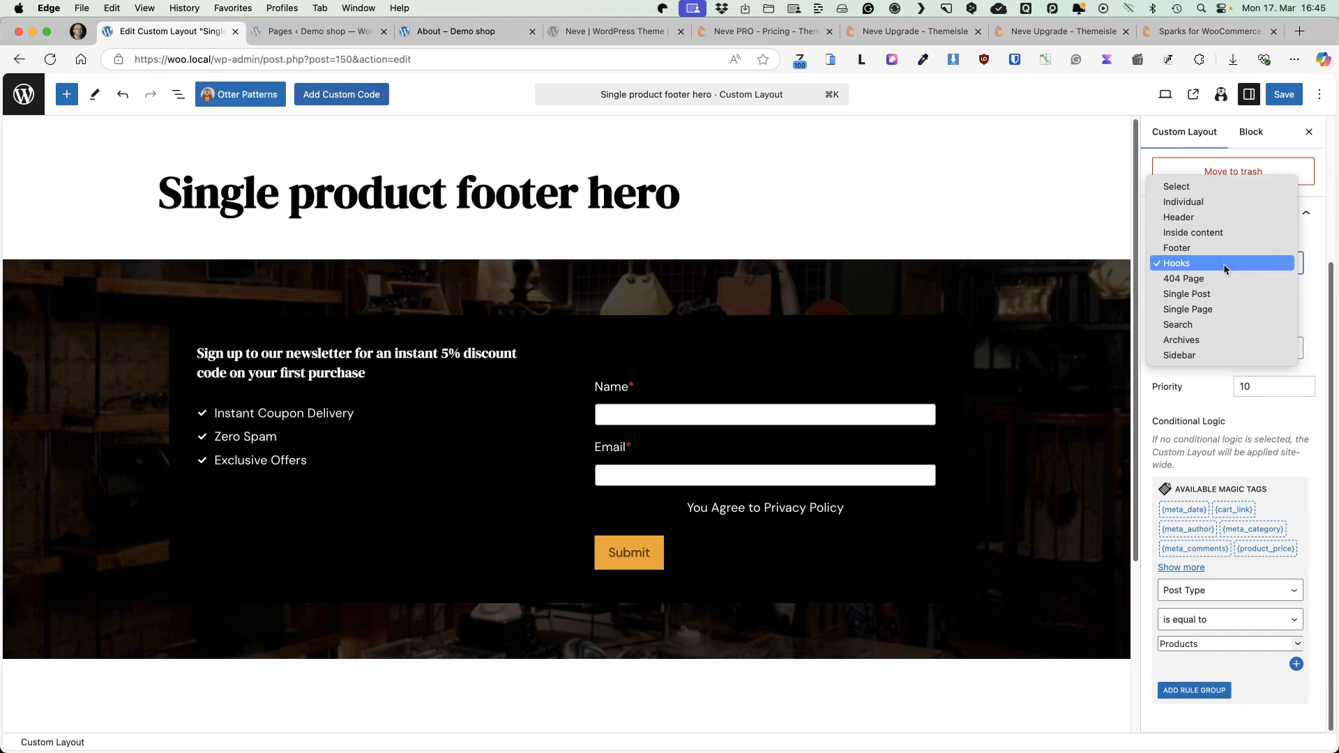
{"action": "left_click", "coordinate": [1170, 262]}
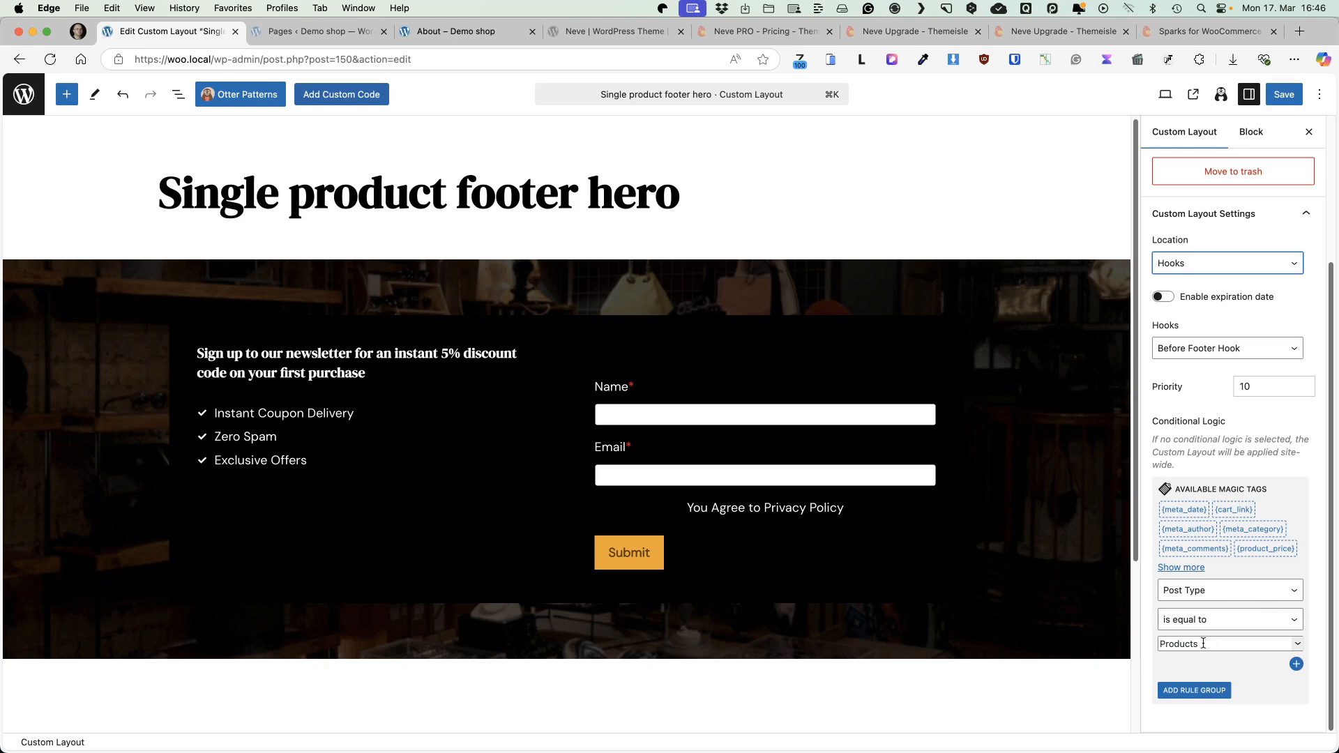
{"action": "left_click", "coordinate": [1283, 95]}
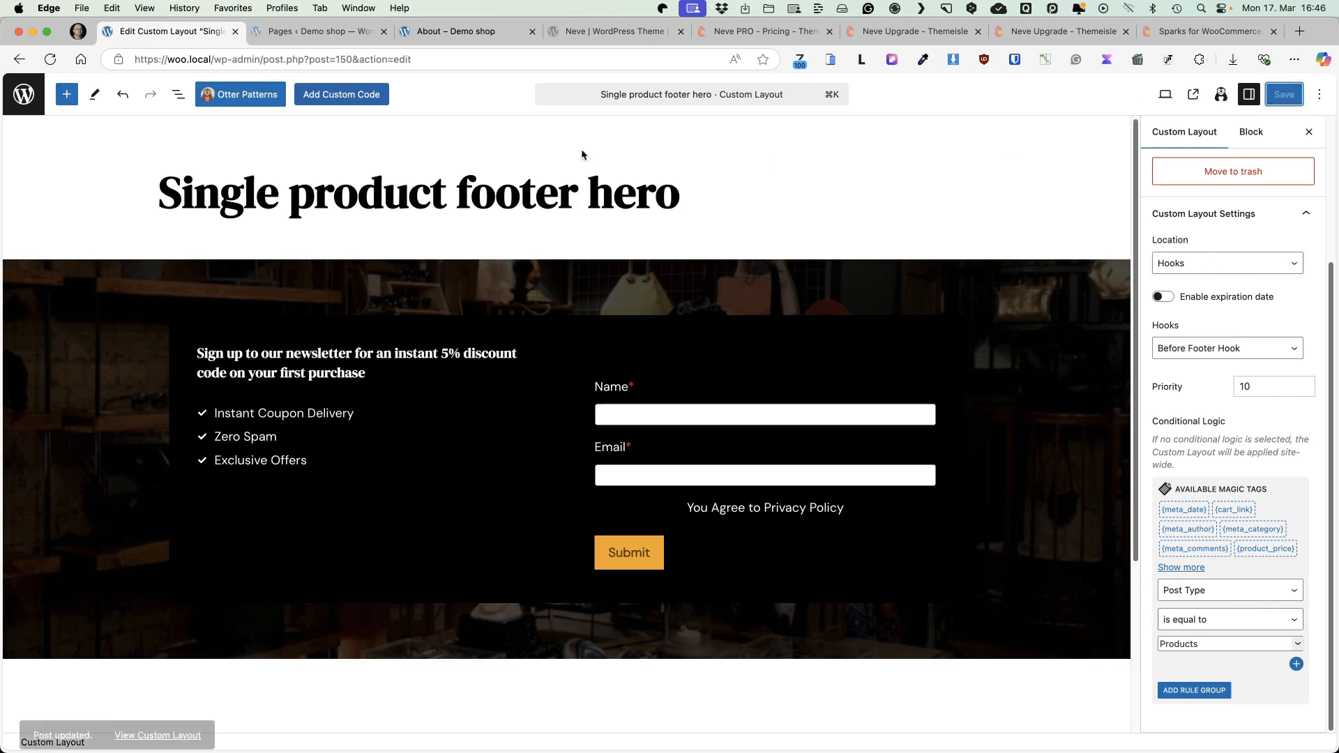
Examine the Checkout Hero layout's hook and display conditions and return to the custom layouts list
{"action": "left_click", "coordinate": [24, 93]}
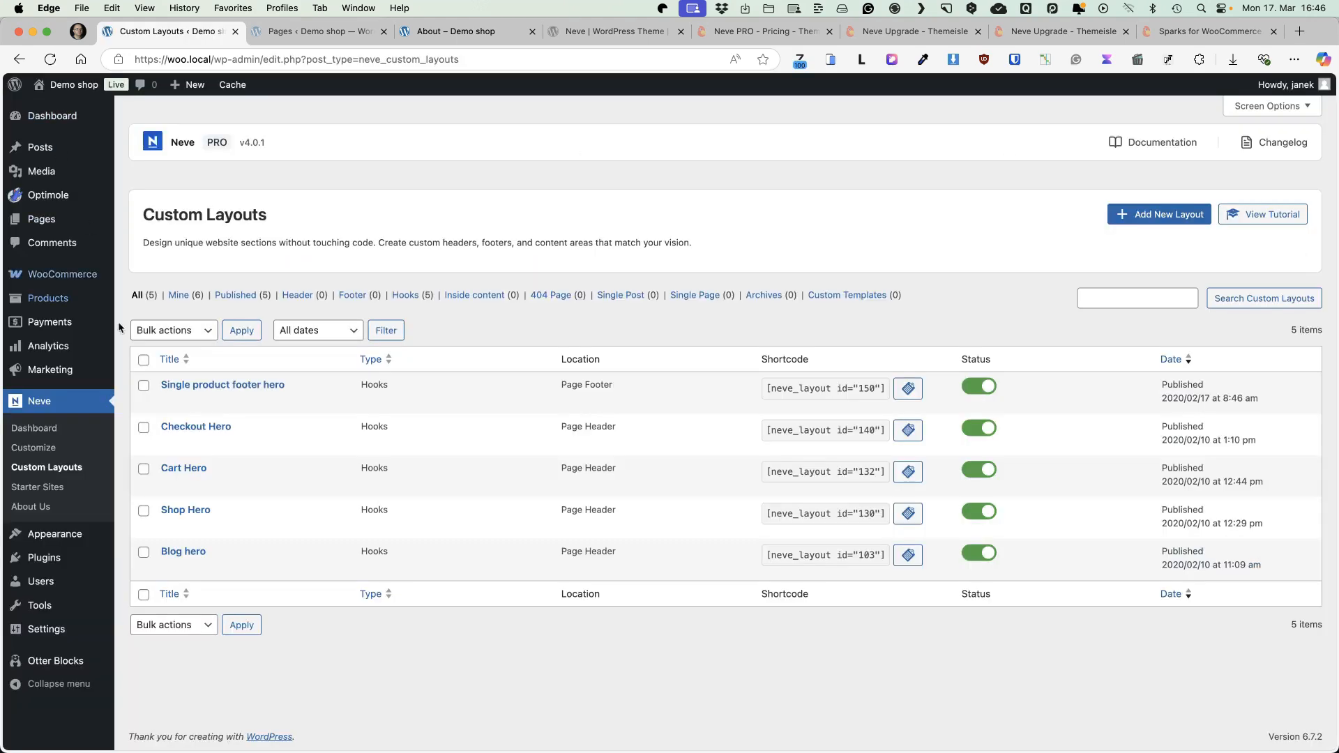
{"action": "left_click", "coordinate": [202, 427]}
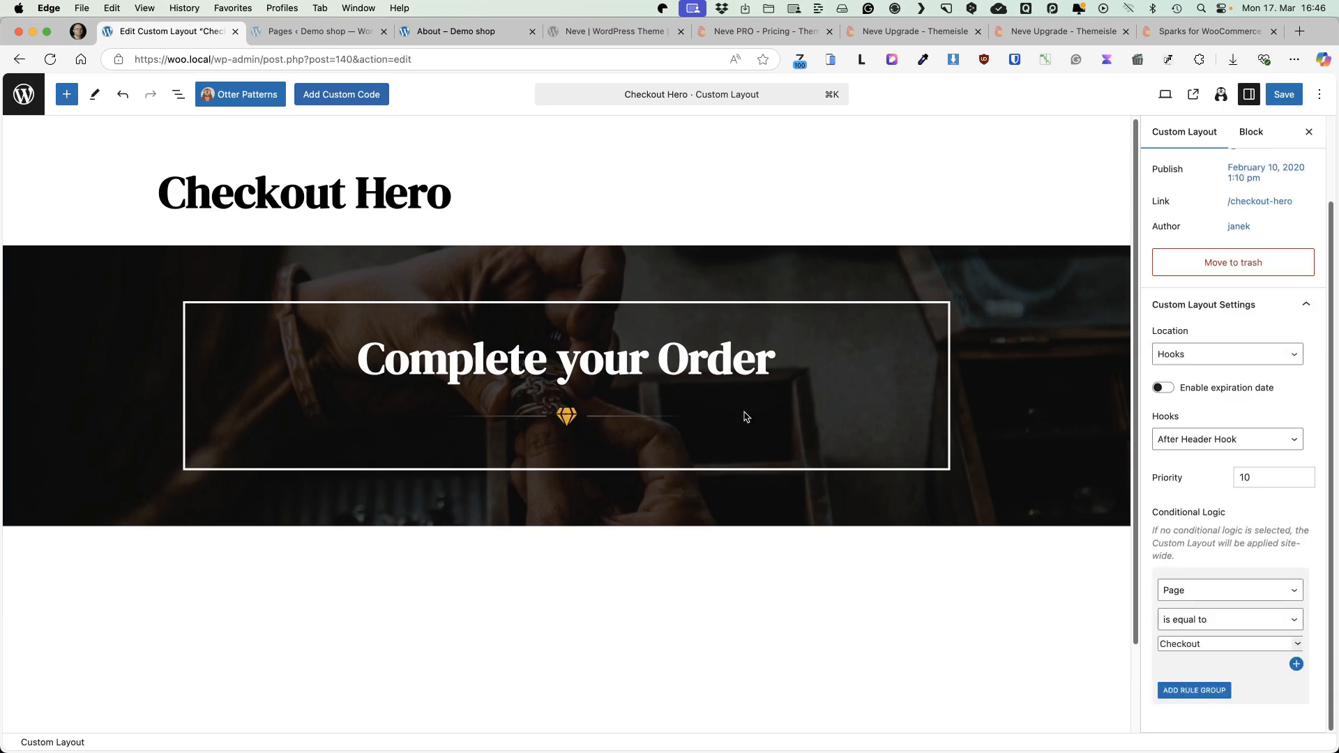
{"action": "key", "text": "super+bracketleft"}
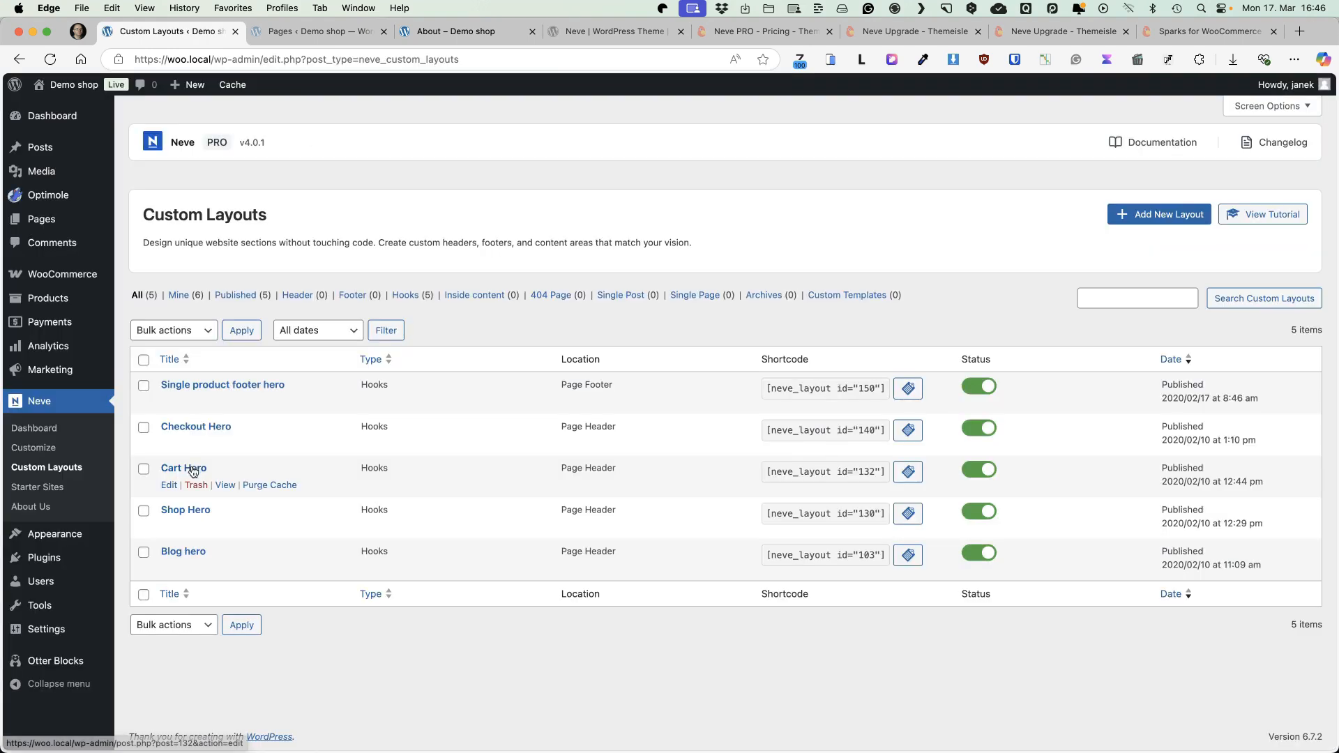
Review the Cart Hero, Shop Hero and Blog hero custom layouts one after another and return to the custom layouts list
{"action": "left_click", "coordinate": [182, 469]}
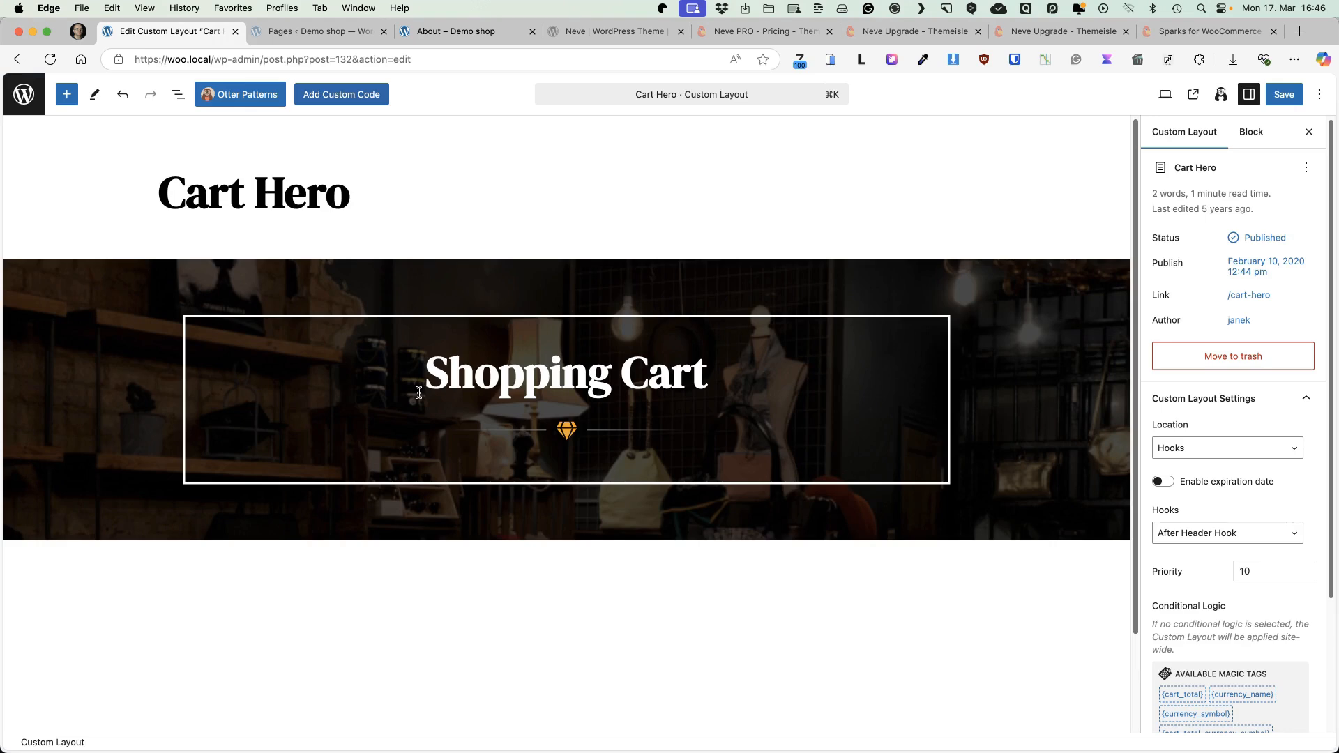
{"action": "key", "text": "super+bracketleft"}
{"action": "left_click", "coordinate": [183, 512]}
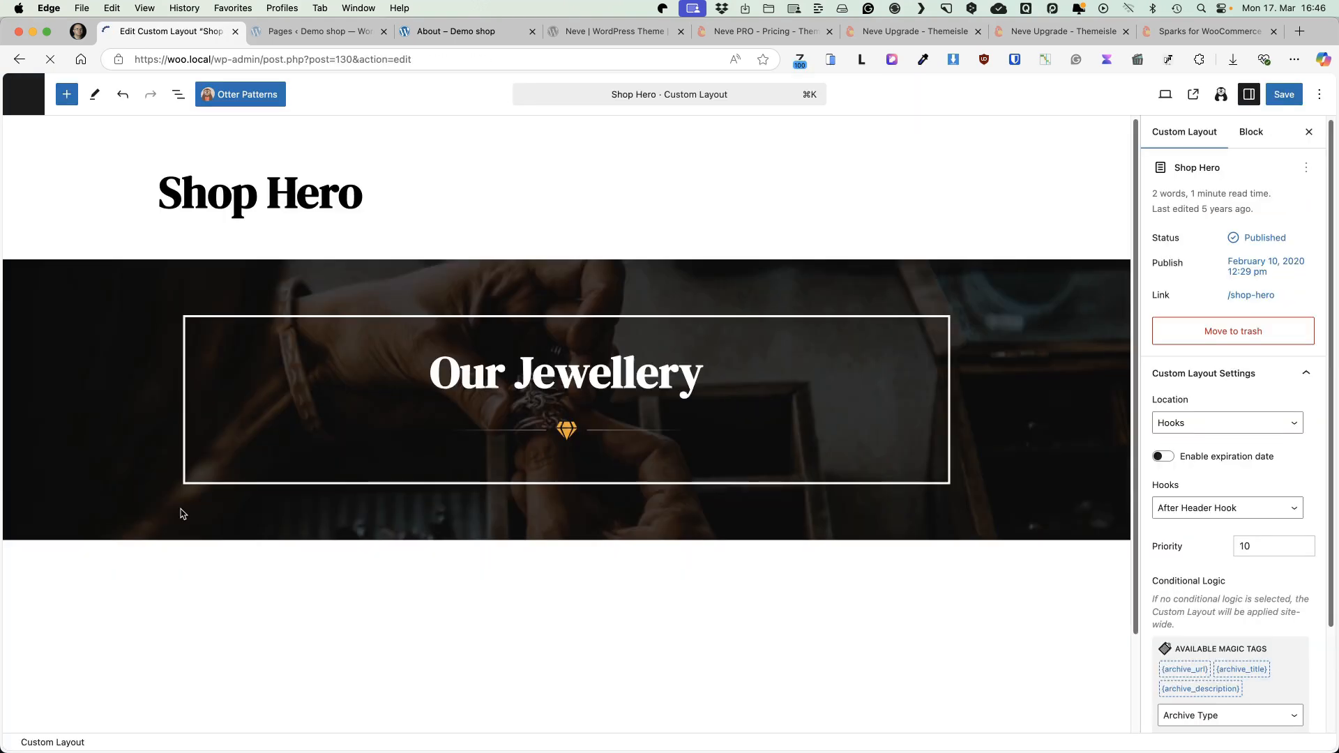
{"action": "key", "text": "super+bracketleft"}
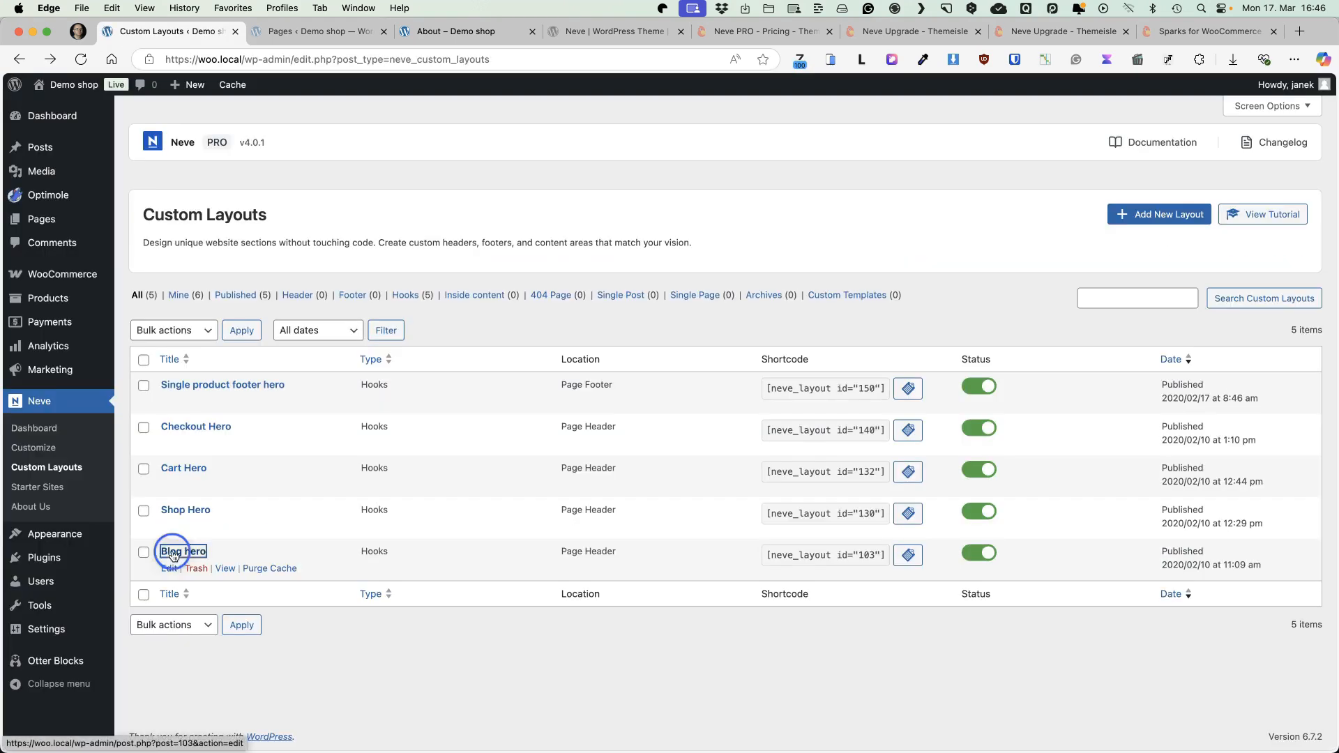
{"action": "left_click", "coordinate": [172, 549]}
{"action": "key", "text": "super+bracketleft"}
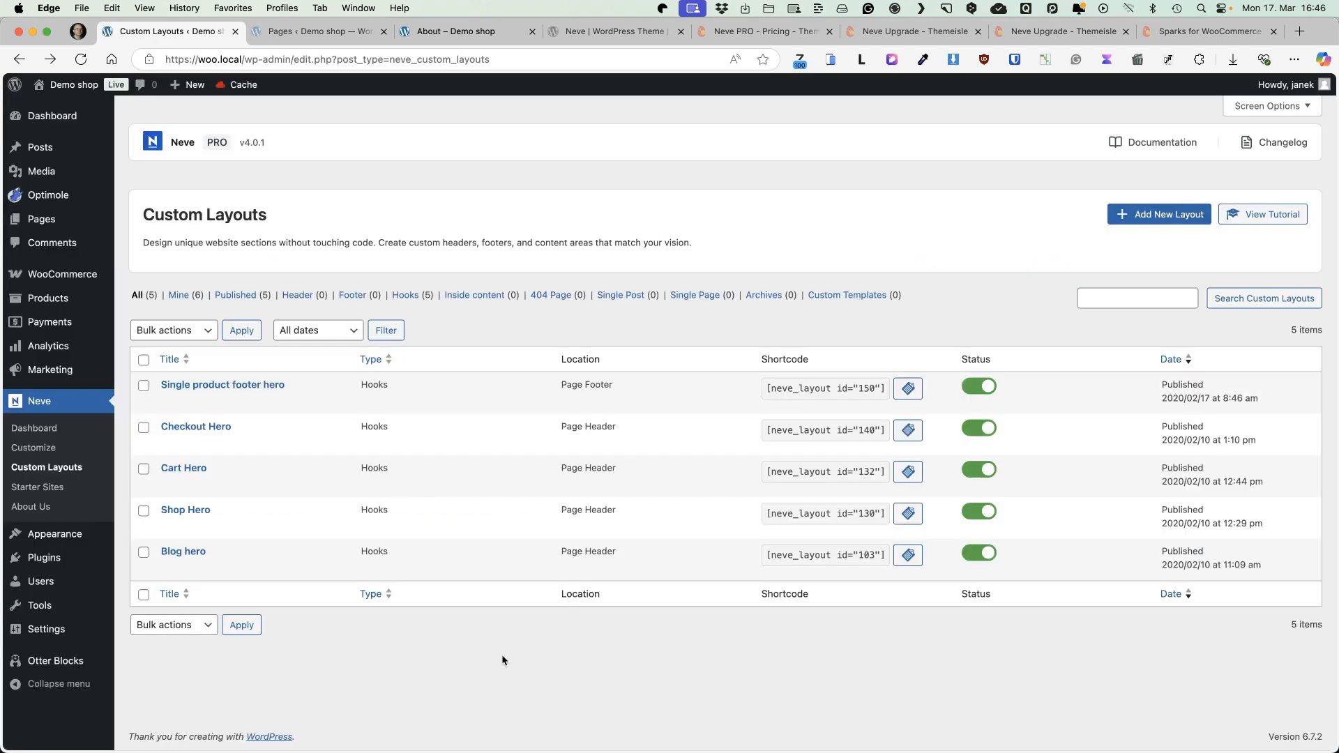
{"action": "left_click", "coordinate": [415, 686]}
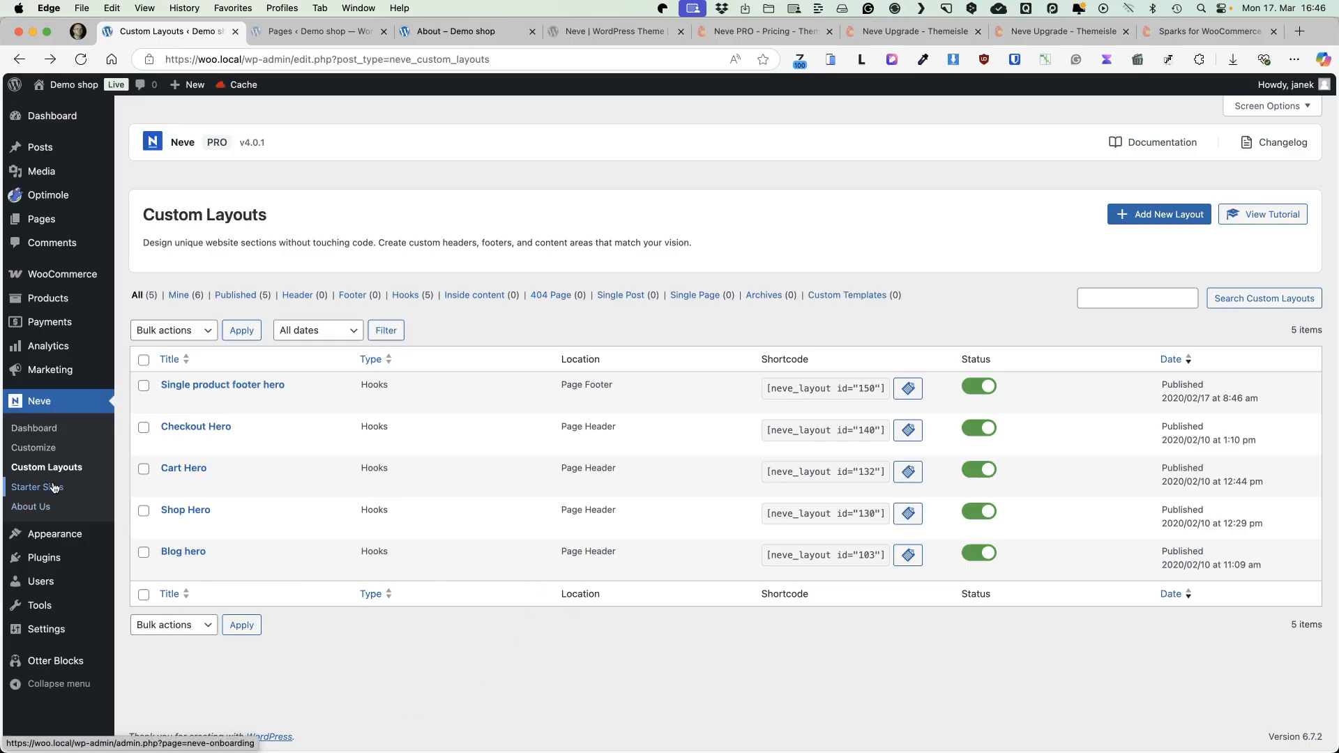
Open the Header section of the theme customizer and examine the header builder rows and available components
{"action": "left_click", "coordinate": [39, 445]}
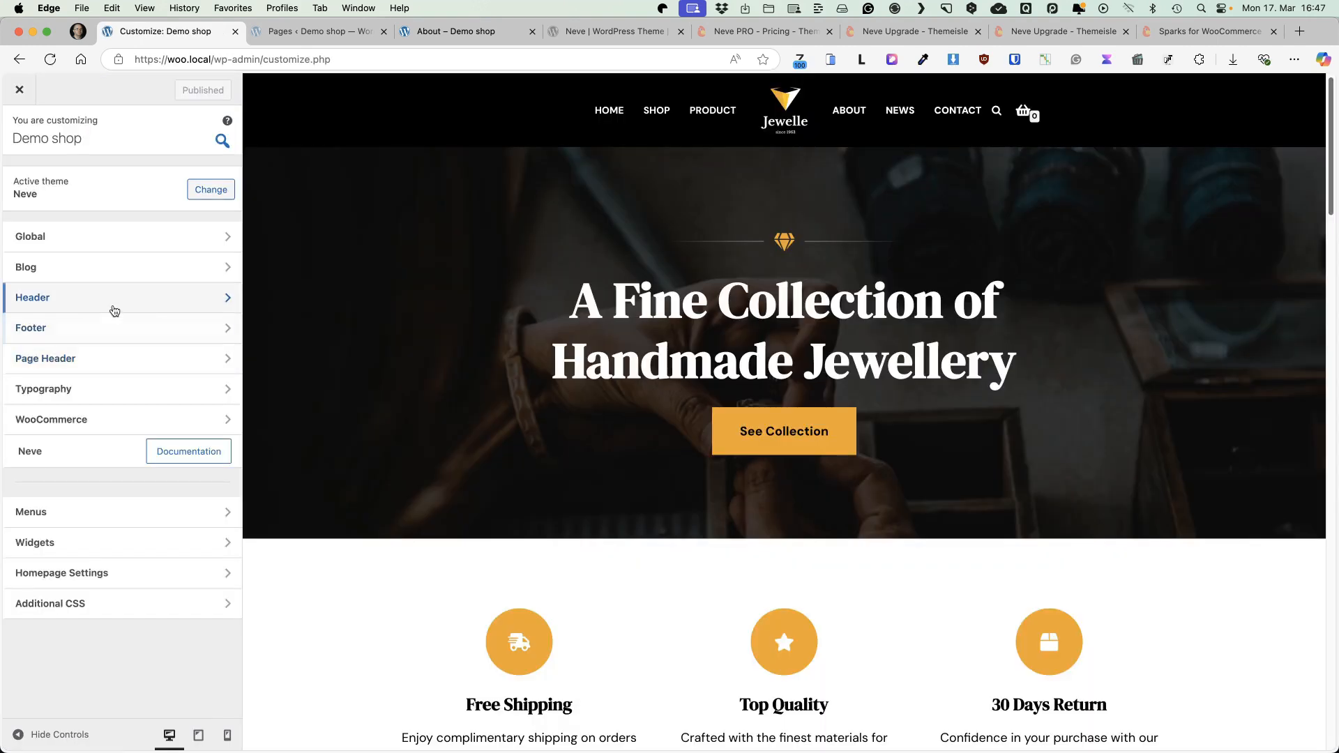
{"action": "left_click", "coordinate": [83, 300]}
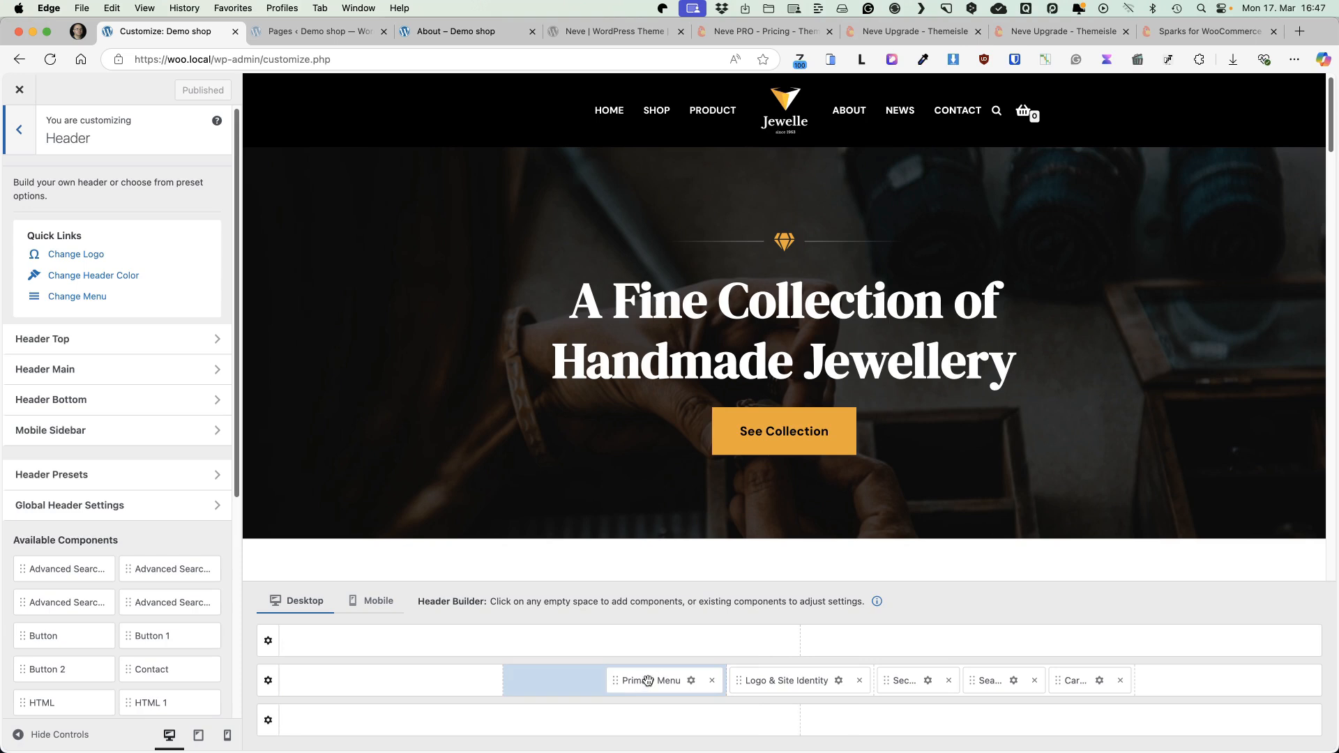
{"action": "left_click_drag", "start_coordinate": [643, 681], "coordinate": [670, 679]}
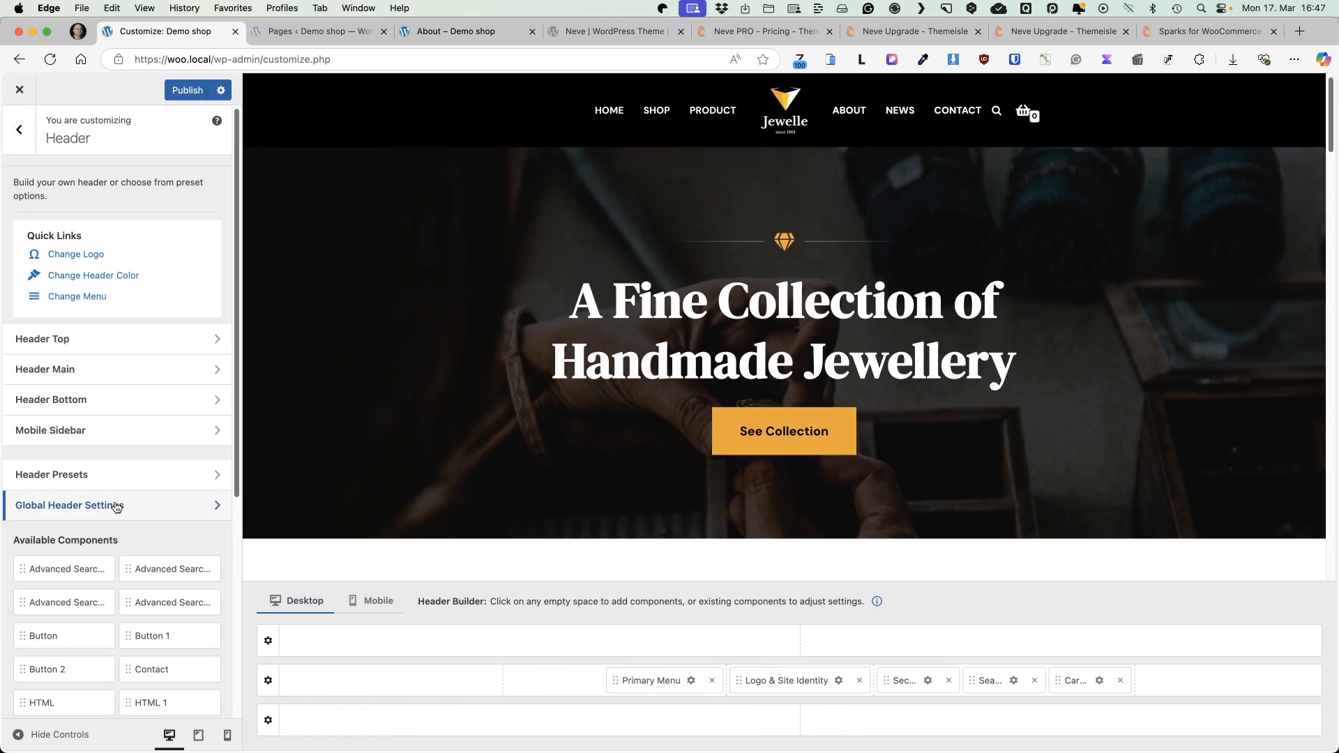
{"action": "scroll", "coordinate": [125, 498], "scroll_direction": "down", "scroll_amount": 5}
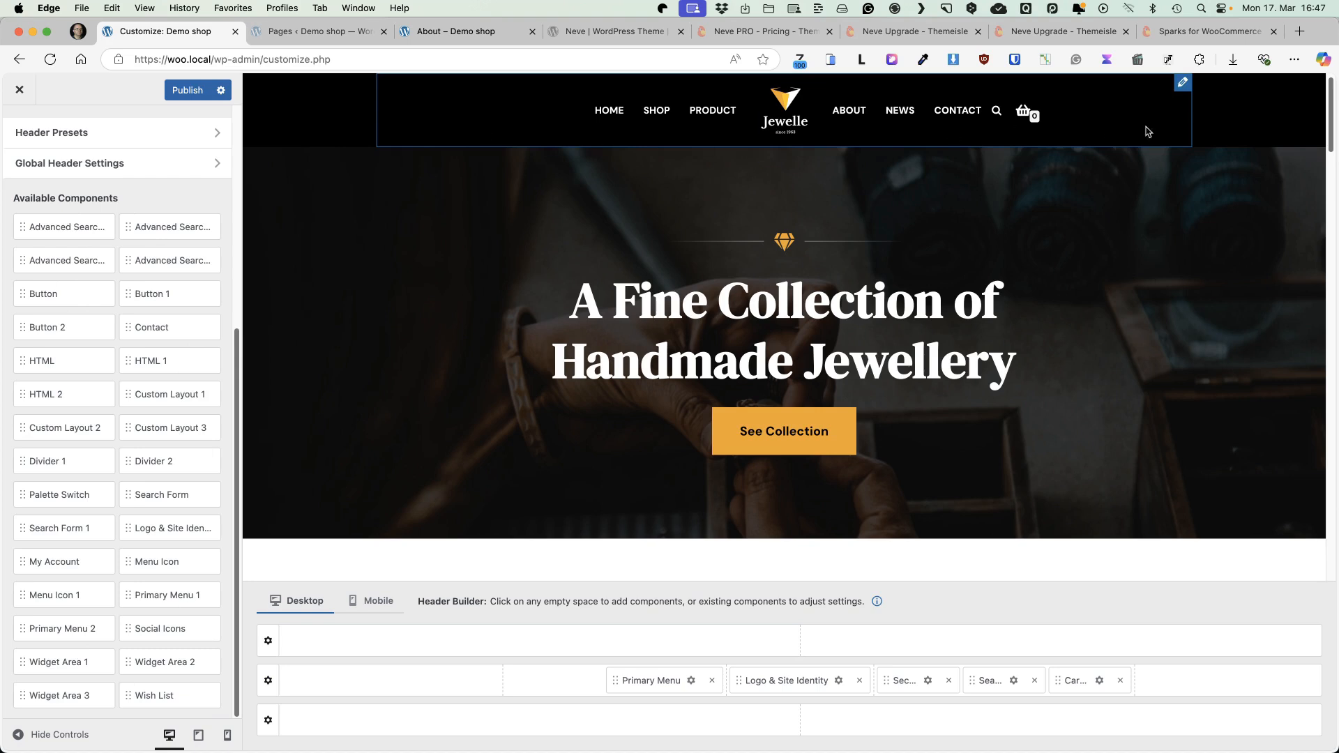
Enable Stick to top for the Header Main row on desktop and check the header while moving through the homepage preview
{"action": "left_click", "coordinate": [268, 680]}
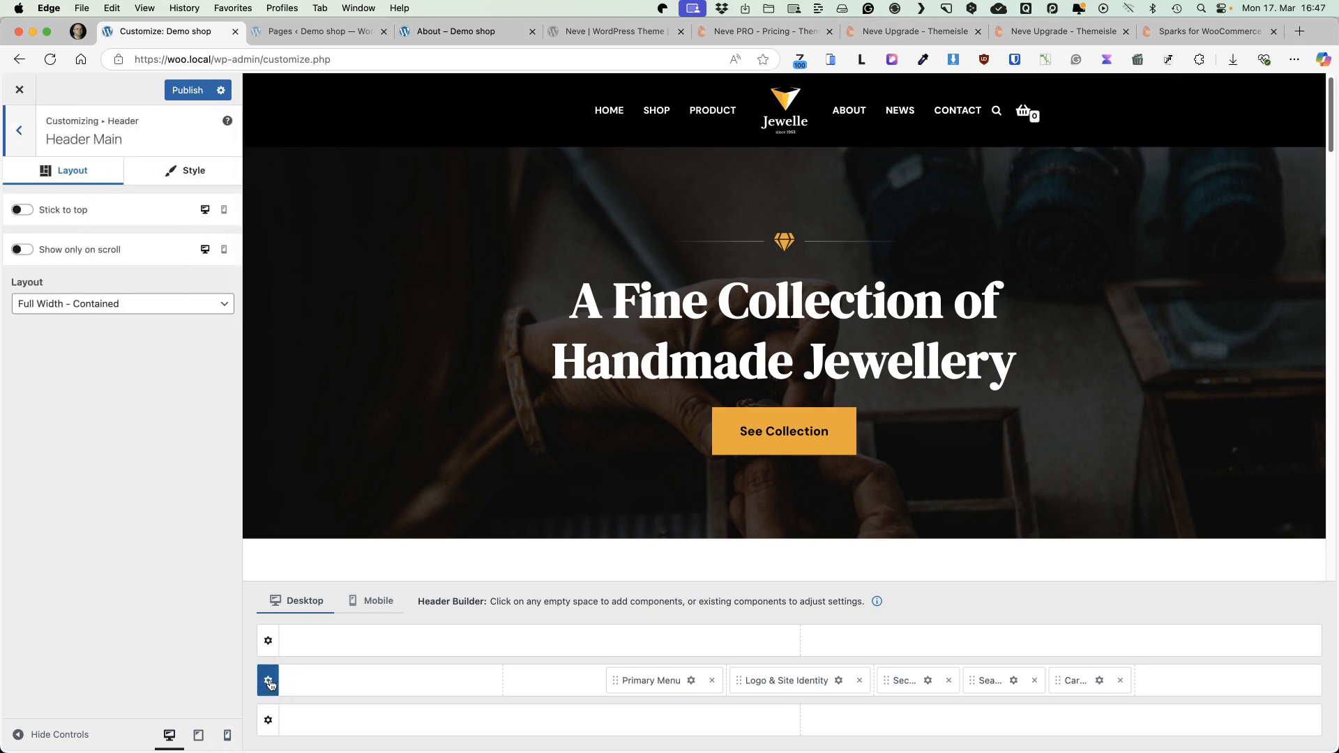
{"action": "left_click", "coordinate": [22, 210]}
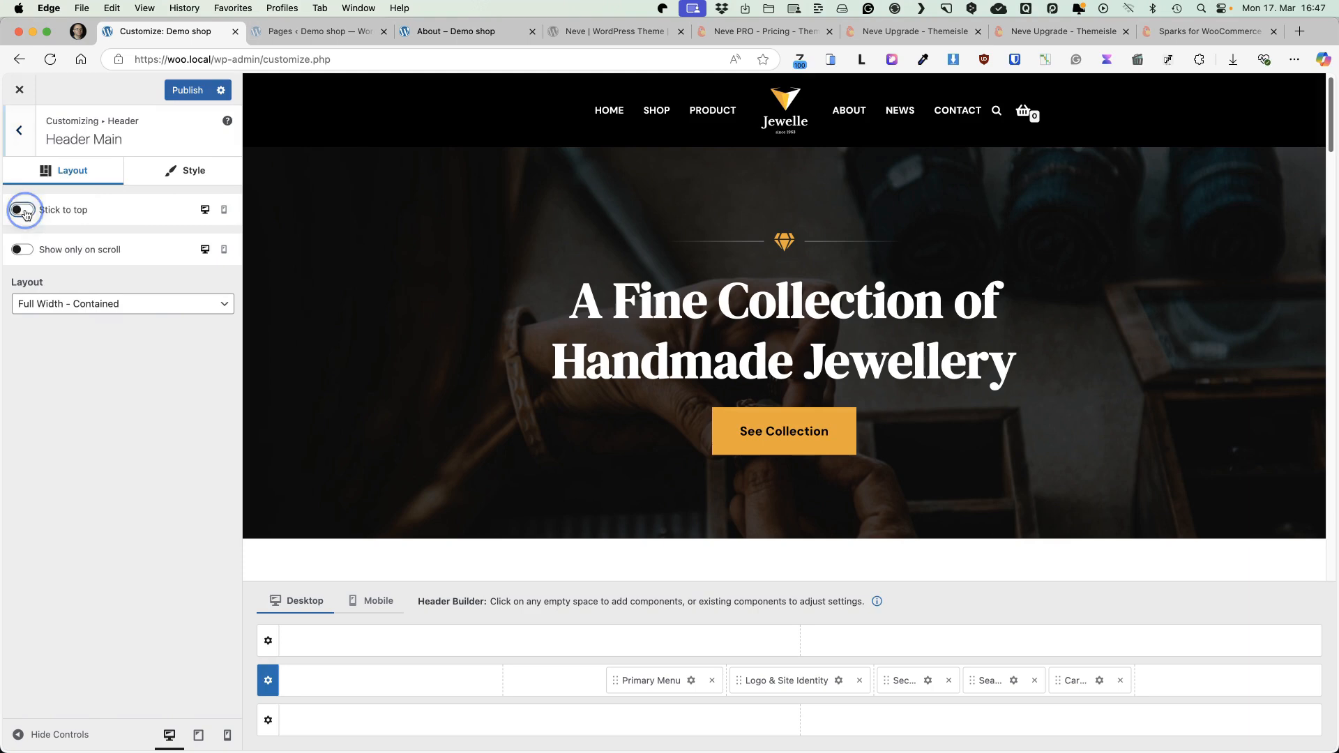
{"action": "scroll", "coordinate": [470, 230], "scroll_direction": "down", "scroll_amount": 10}
{"action": "scroll", "coordinate": [470, 233], "scroll_direction": "down", "scroll_amount": 2}
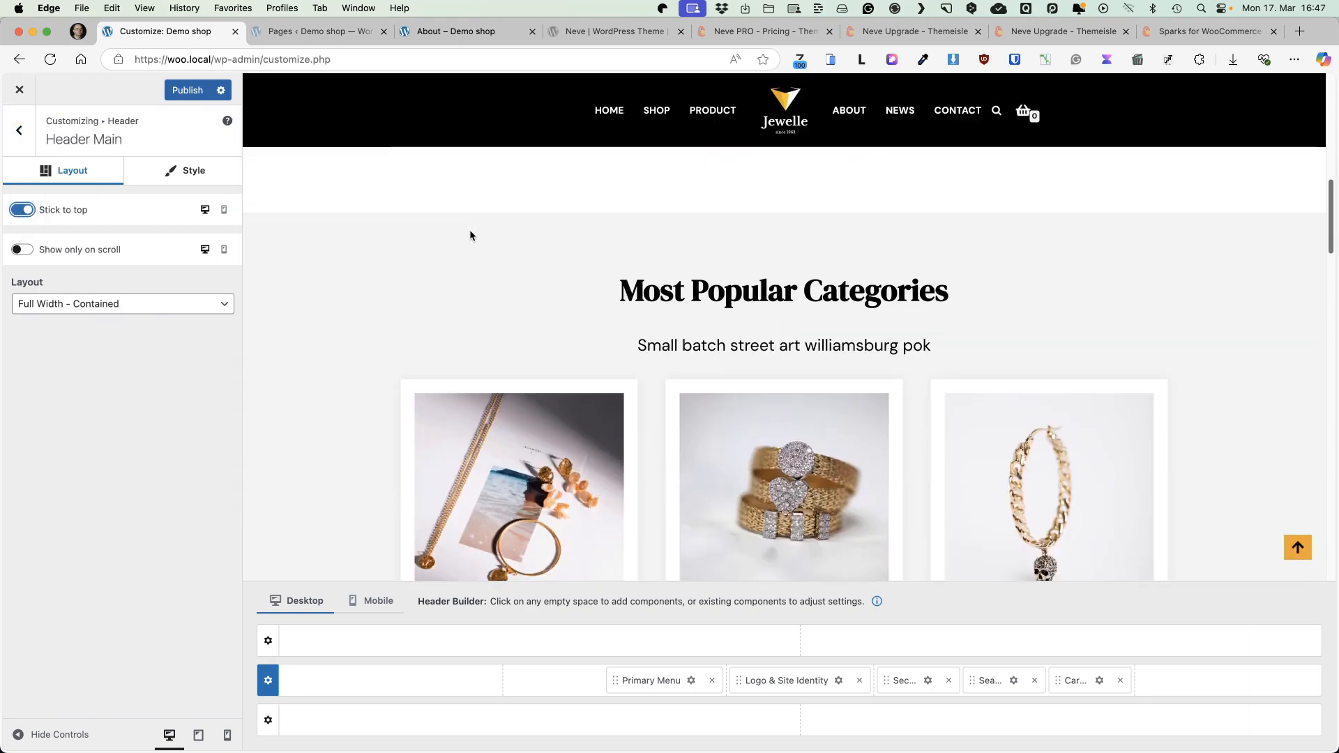
{"action": "scroll", "coordinate": [469, 233], "scroll_direction": "up", "scroll_amount": 9}
{"action": "scroll", "coordinate": [470, 234], "scroll_direction": "down", "scroll_amount": 10}
{"action": "scroll", "coordinate": [472, 237], "scroll_direction": "up", "scroll_amount": 9}
{"action": "scroll", "coordinate": [469, 235], "scroll_direction": "up", "scroll_amount": 2}
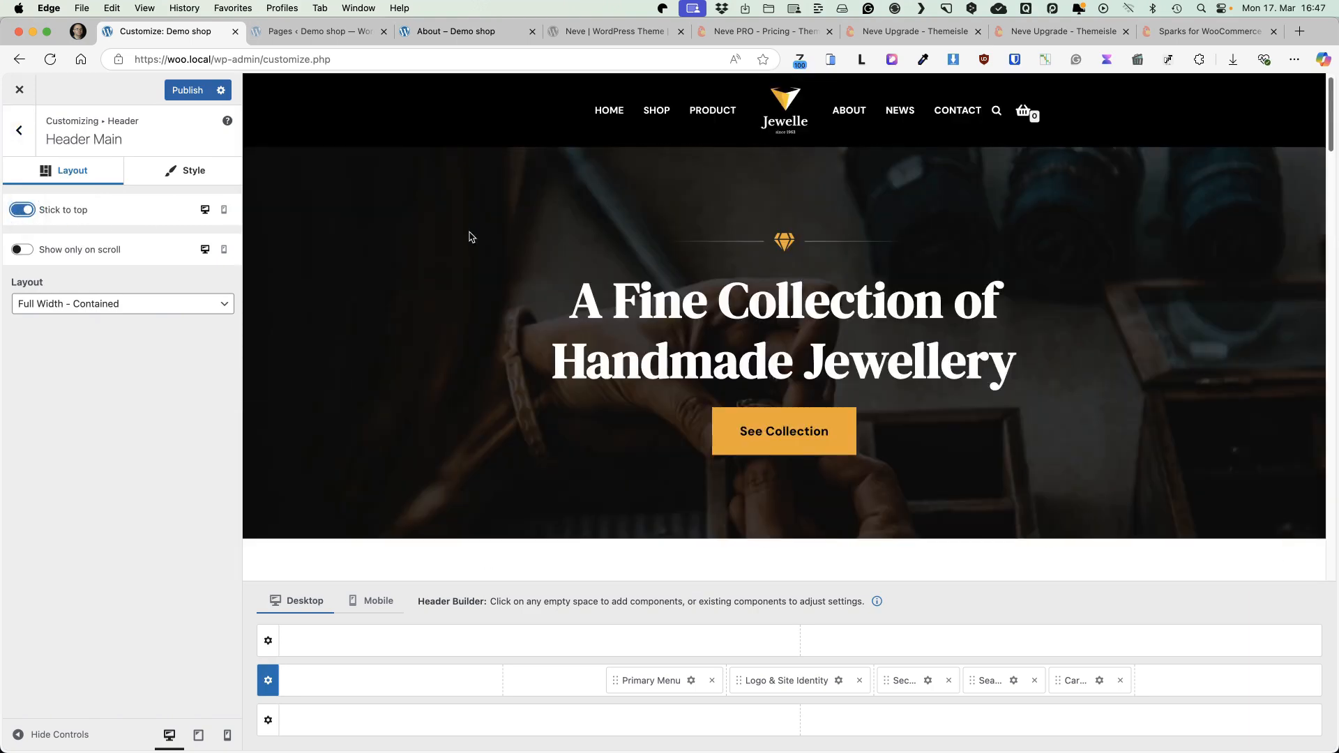
Try the Show only on scroll option for the desktop Header Main row and switch it off again
{"action": "left_click", "coordinate": [22, 249]}
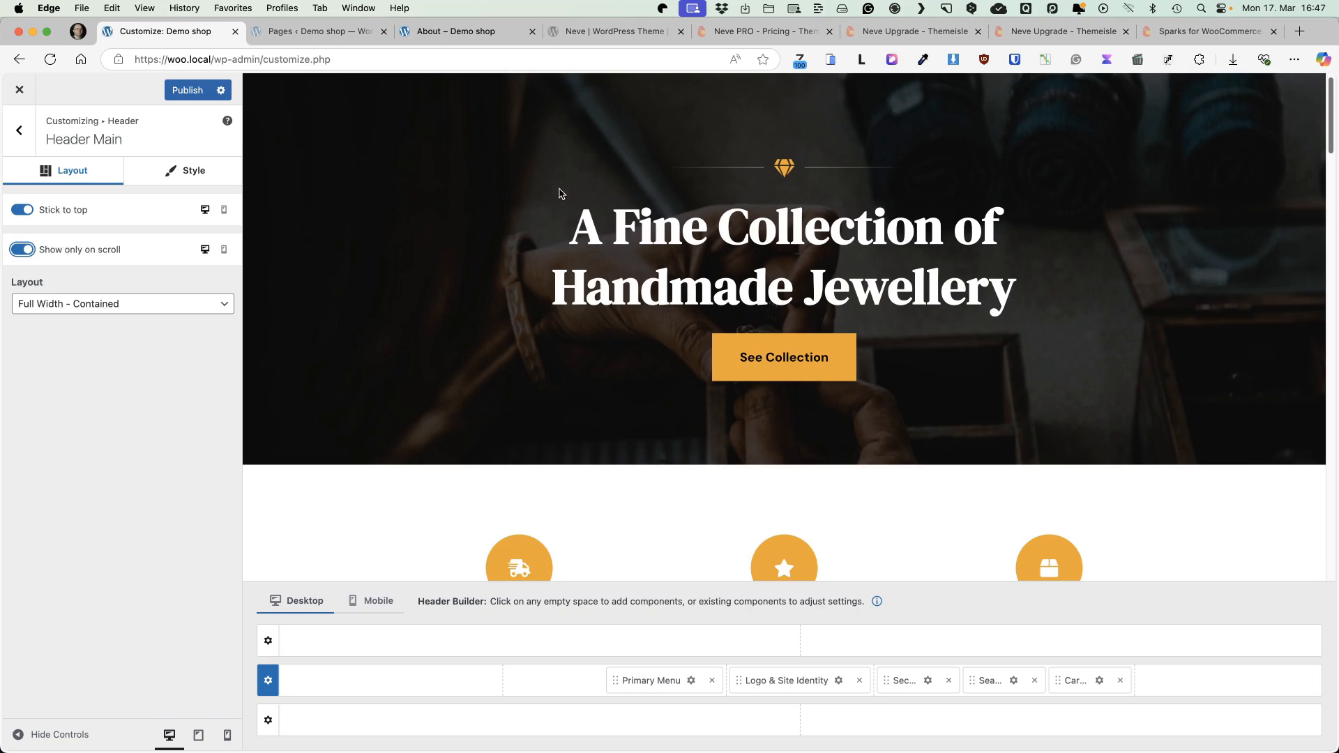
{"action": "scroll", "coordinate": [584, 195], "scroll_direction": "down", "scroll_amount": 5}
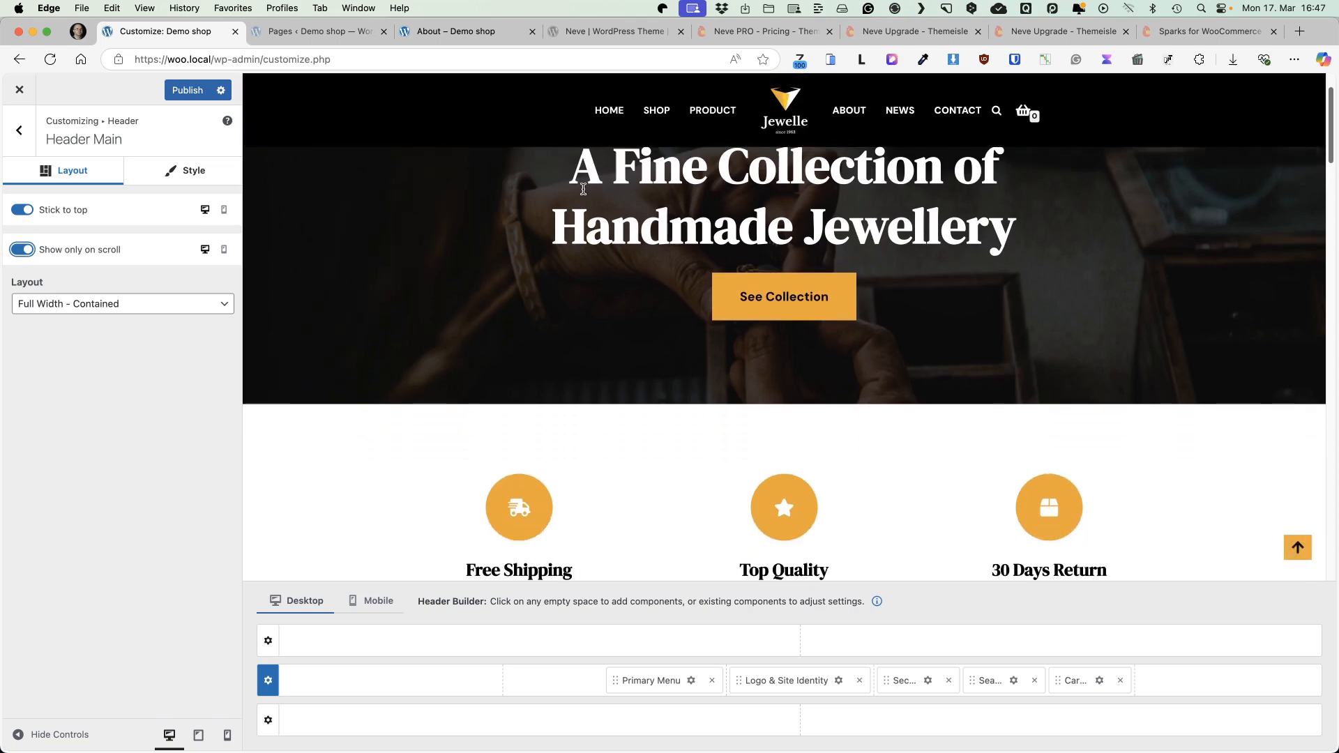
{"action": "scroll", "coordinate": [575, 285], "scroll_direction": "up", "scroll_amount": 5}
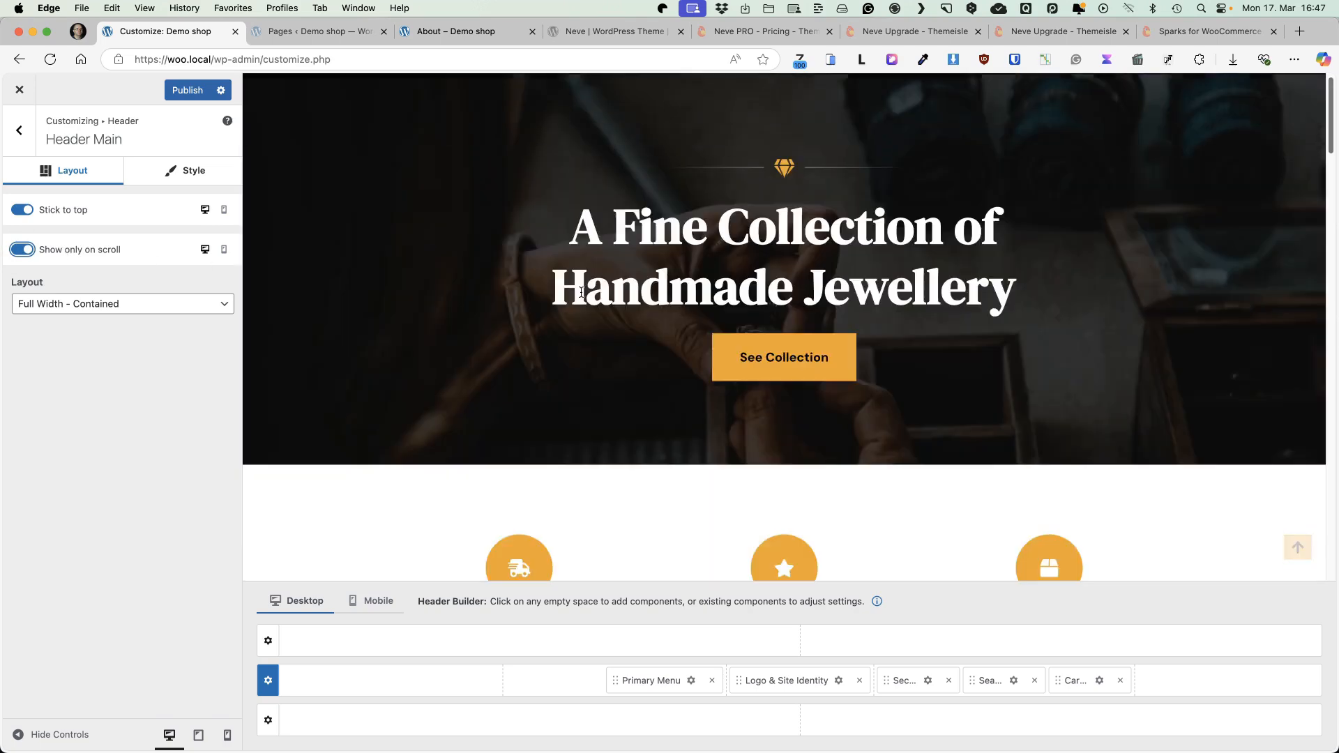
{"action": "left_click", "coordinate": [26, 253]}
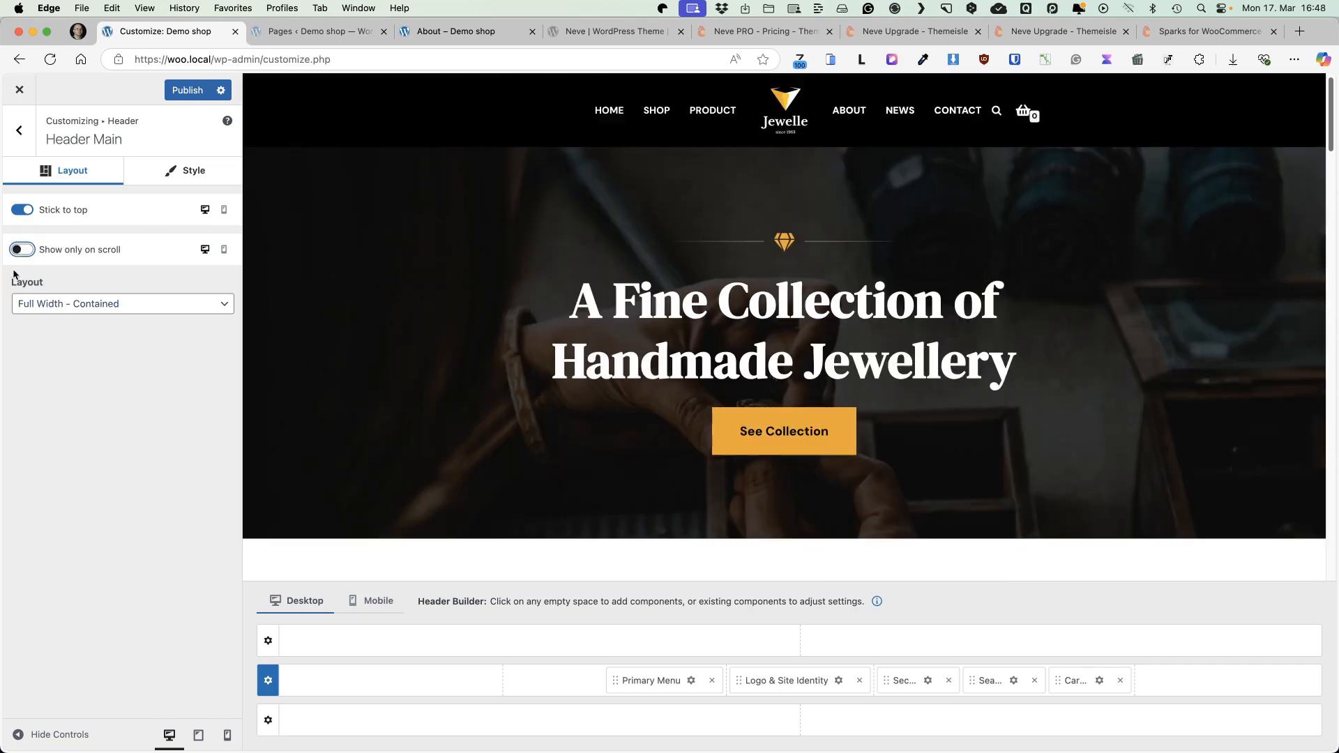
Enable Stick to top for the Header Main row on mobile and check it in the mobile preview
{"action": "left_click", "coordinate": [224, 211]}
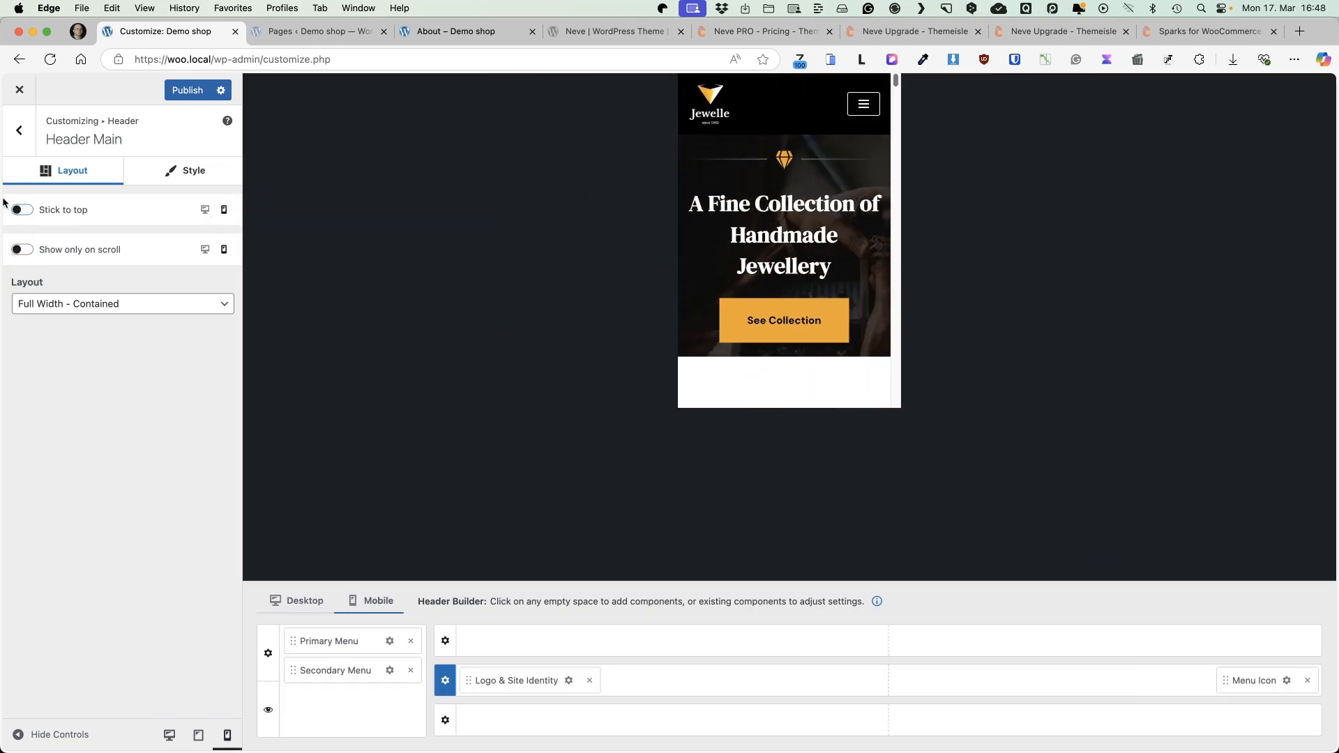
{"action": "left_click", "coordinate": [26, 210]}
{"action": "scroll", "coordinate": [755, 241], "scroll_direction": "down", "scroll_amount": 5}
{"action": "scroll", "coordinate": [755, 240], "scroll_direction": "down", "scroll_amount": 2}
{"action": "scroll", "coordinate": [757, 249], "scroll_direction": "up", "scroll_amount": 10}
Set the Header Main row's background color to white (FFFFFF)
{"action": "left_click", "coordinate": [186, 171]}
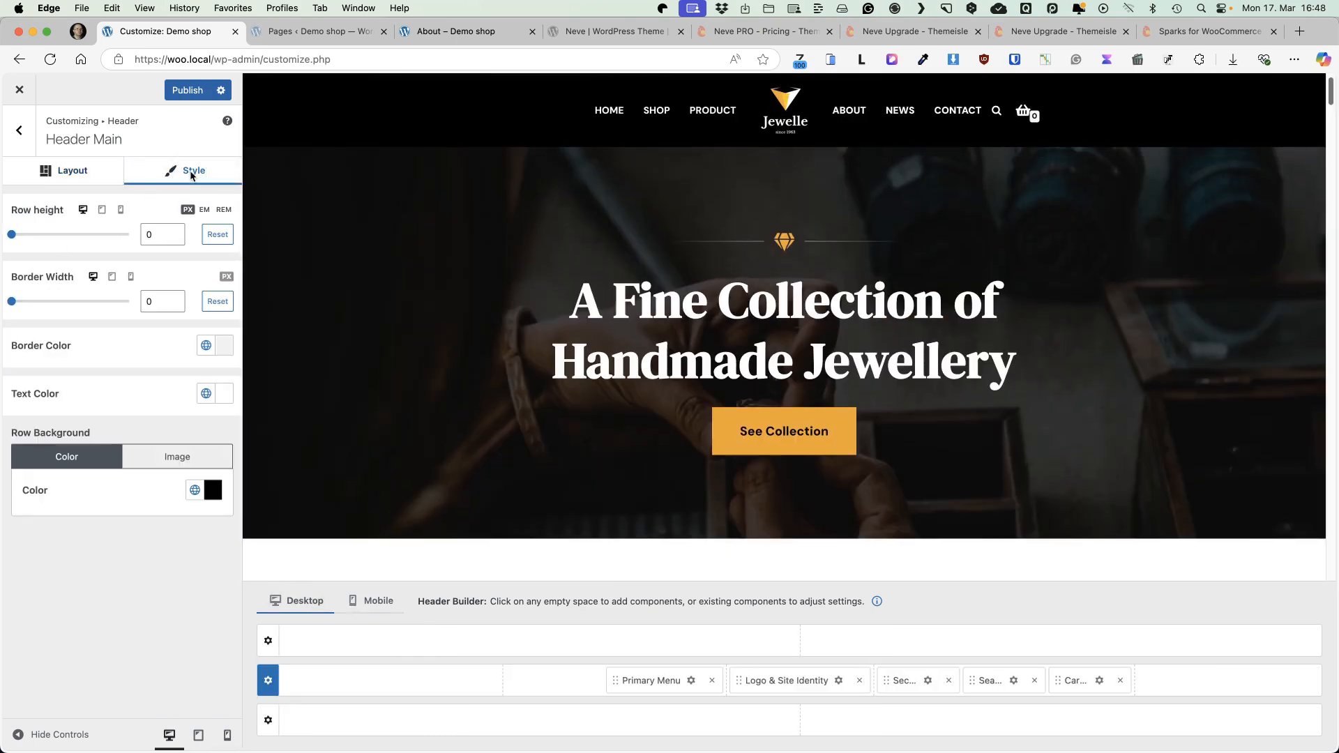
{"action": "left_click", "coordinate": [215, 495]}
{"action": "left_click_drag", "start_coordinate": [269, 283], "coordinate": [173, 172]}
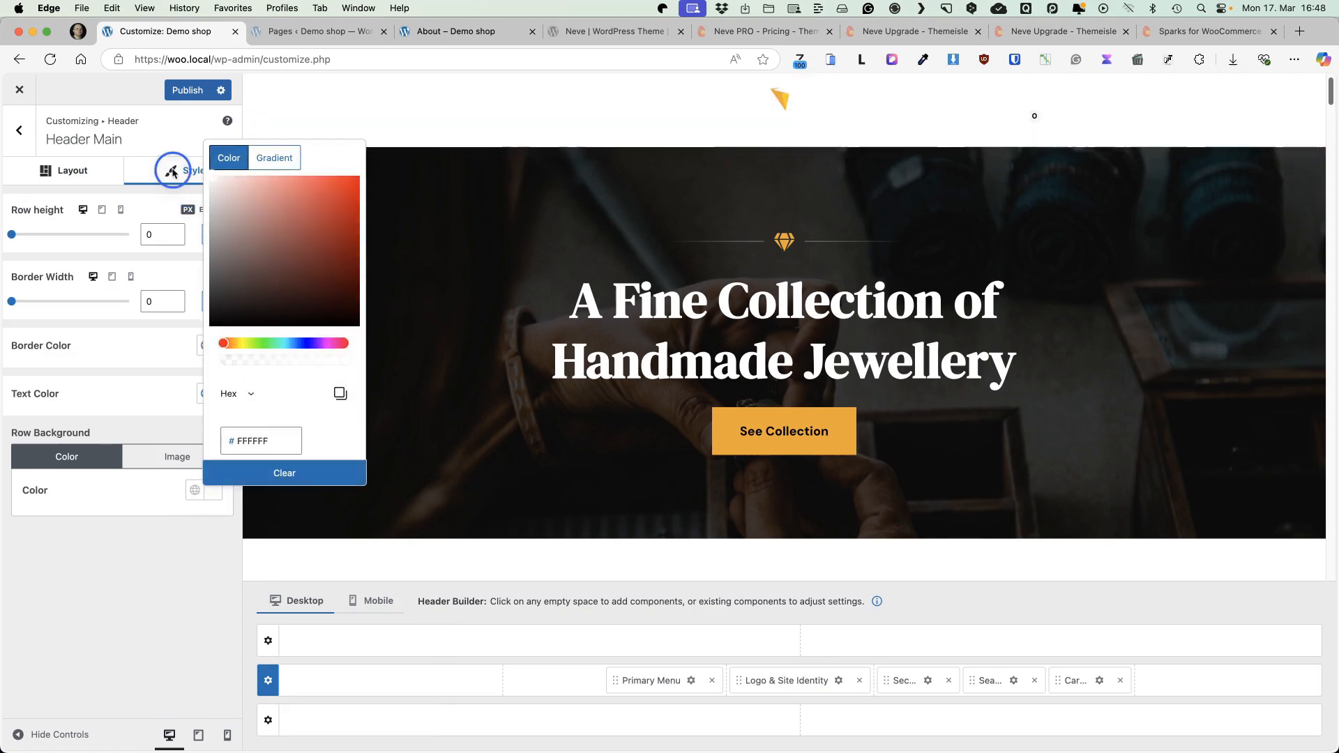
{"action": "left_click", "coordinate": [57, 579]}
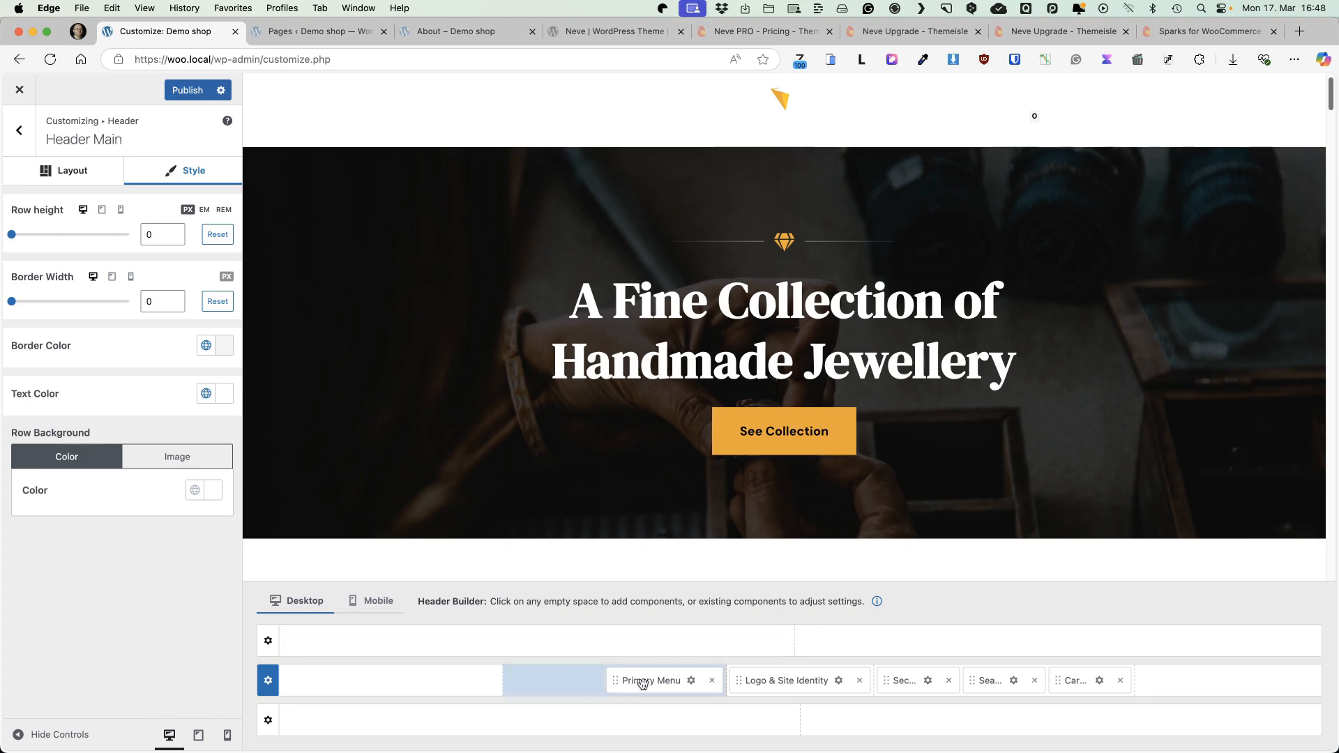
Set the items color of the header's Primary Menu to black (000000)
{"action": "left_click", "coordinate": [689, 682]}
{"action": "left_click", "coordinate": [129, 171]}
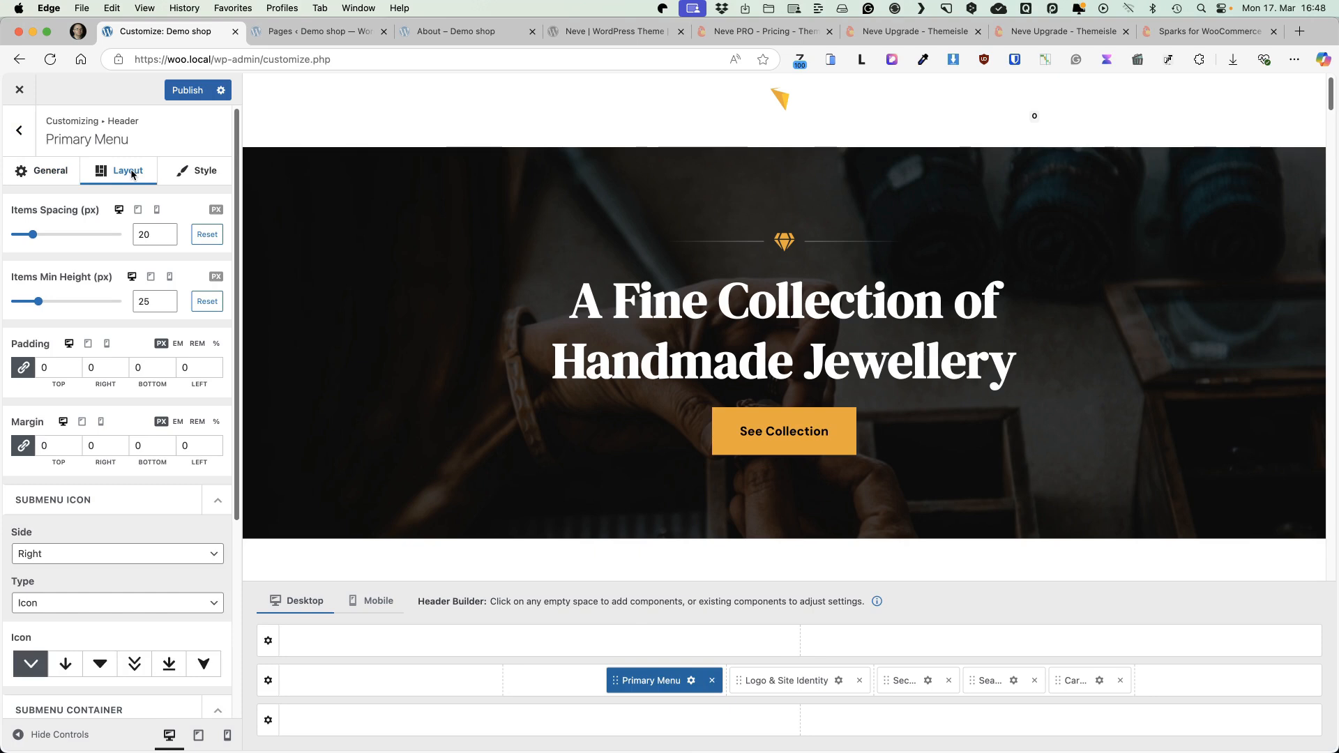
{"action": "left_click", "coordinate": [204, 172]}
{"action": "left_click", "coordinate": [220, 292]}
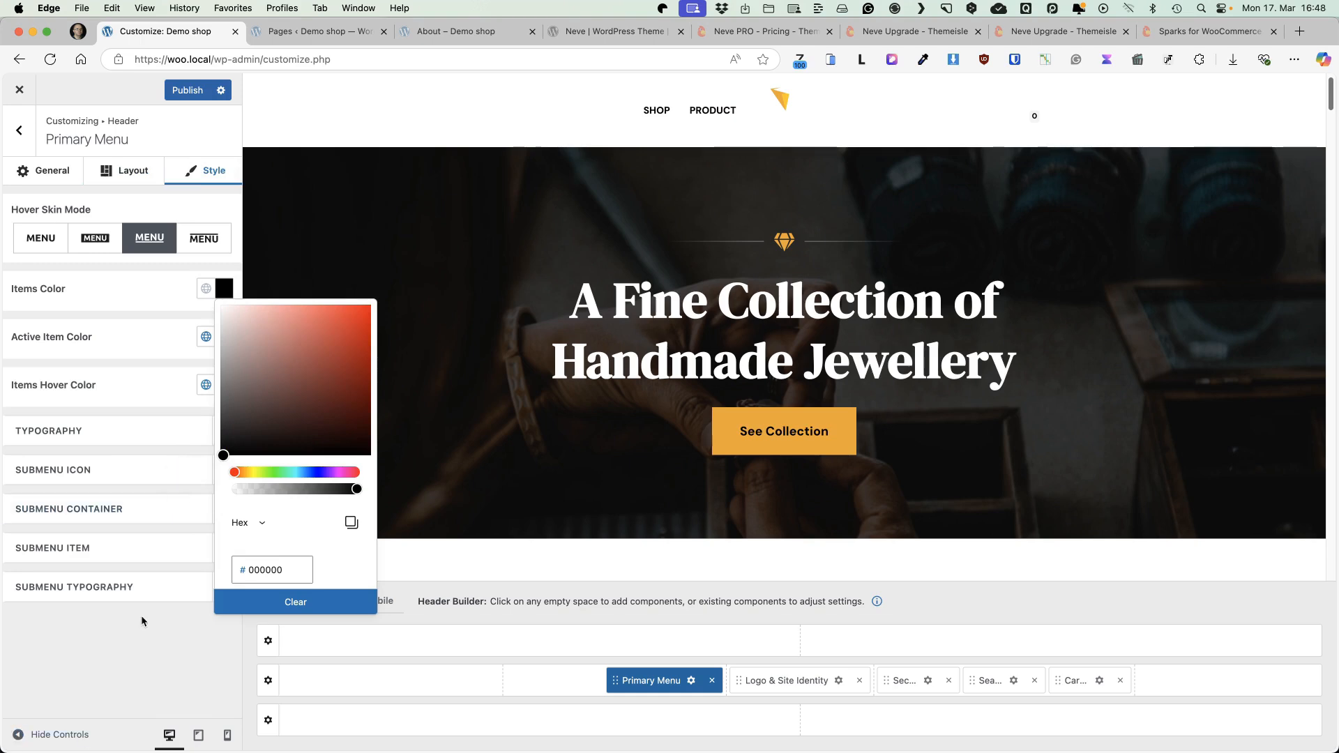
{"action": "left_click", "coordinate": [145, 691]}
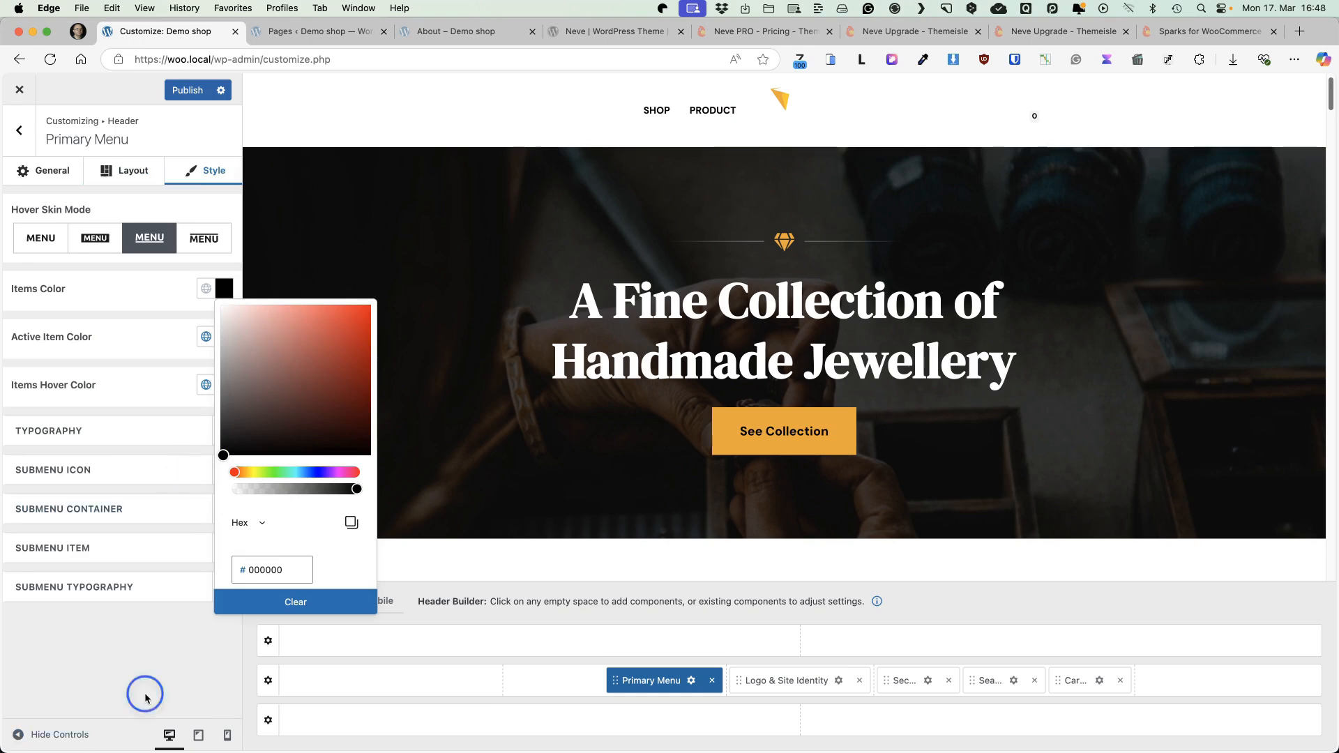
Set the Primary Menu's active item color to the global Primary Accent color
{"action": "left_click", "coordinate": [206, 337]}
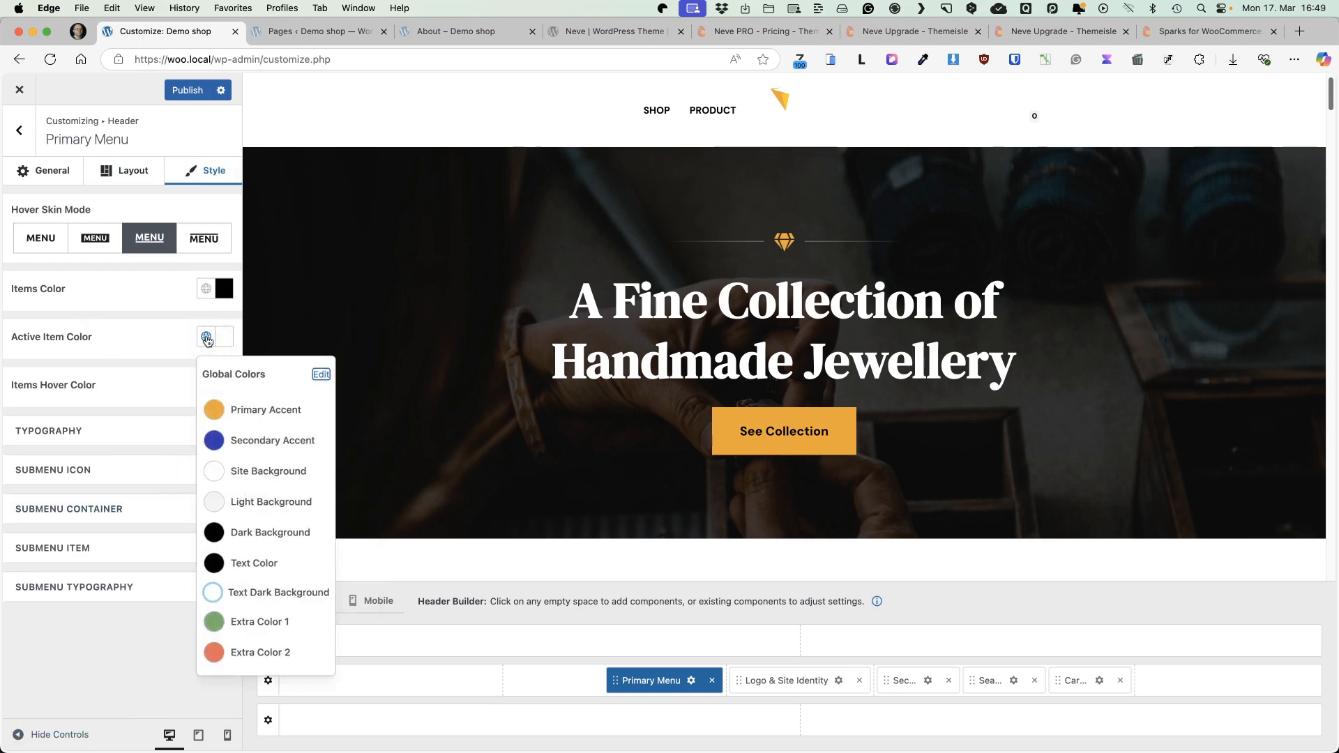
{"action": "left_click", "coordinate": [213, 411]}
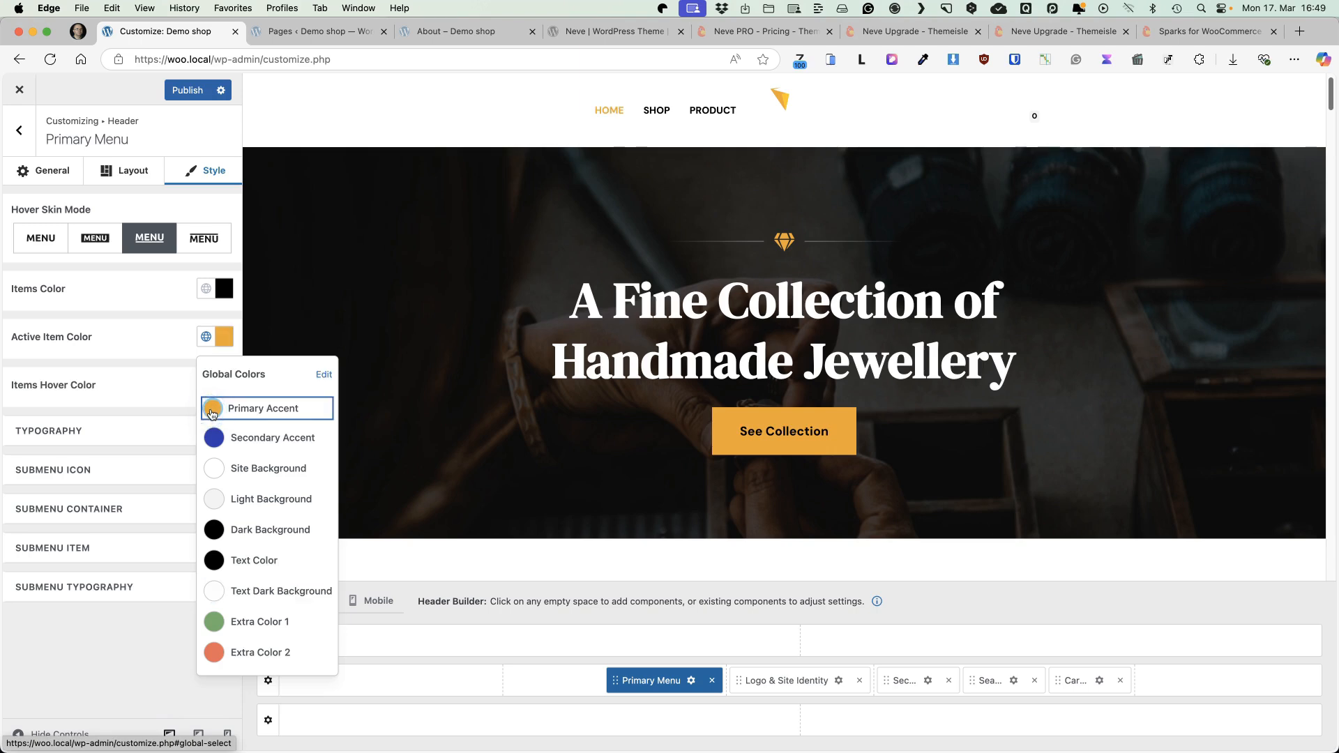
{"action": "left_click", "coordinate": [126, 675]}
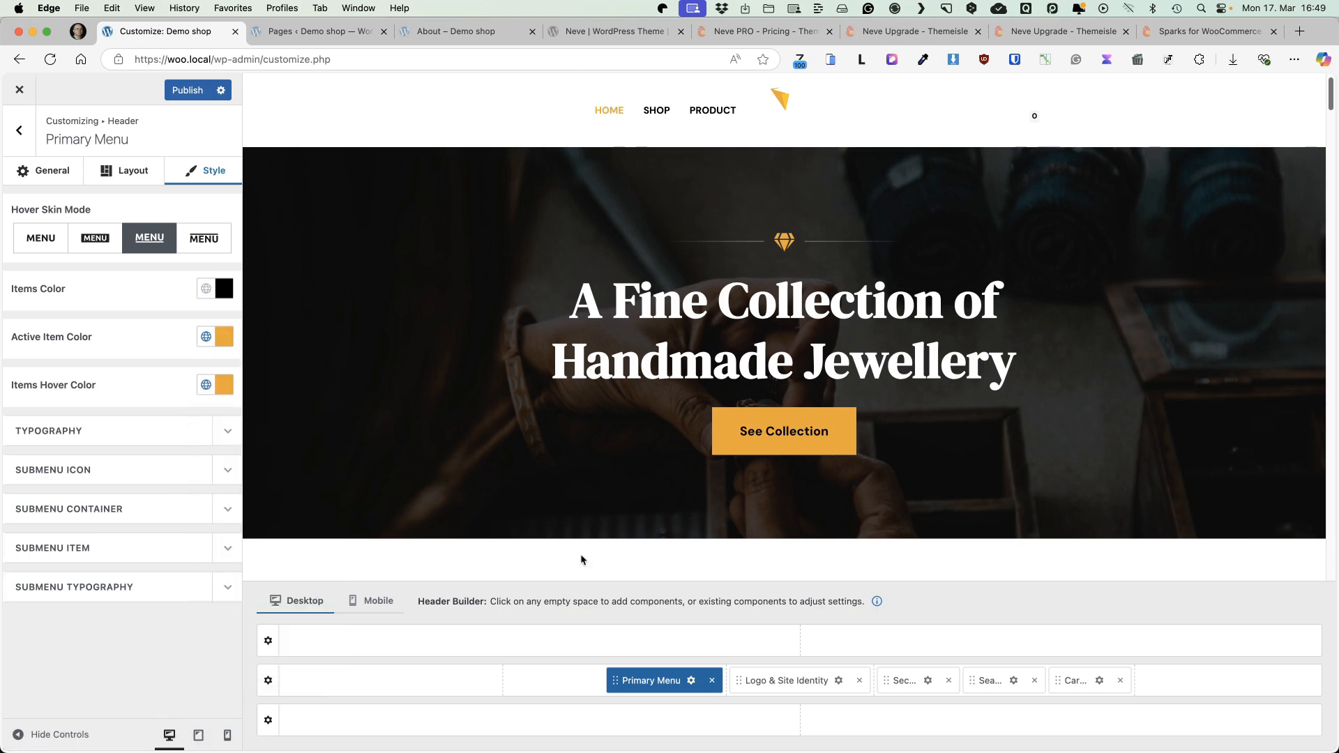
Turn off Show Site Title in the Logo & Site Identity component and replace the logo with 32.png, uncropped
{"action": "left_click", "coordinate": [840, 681]}
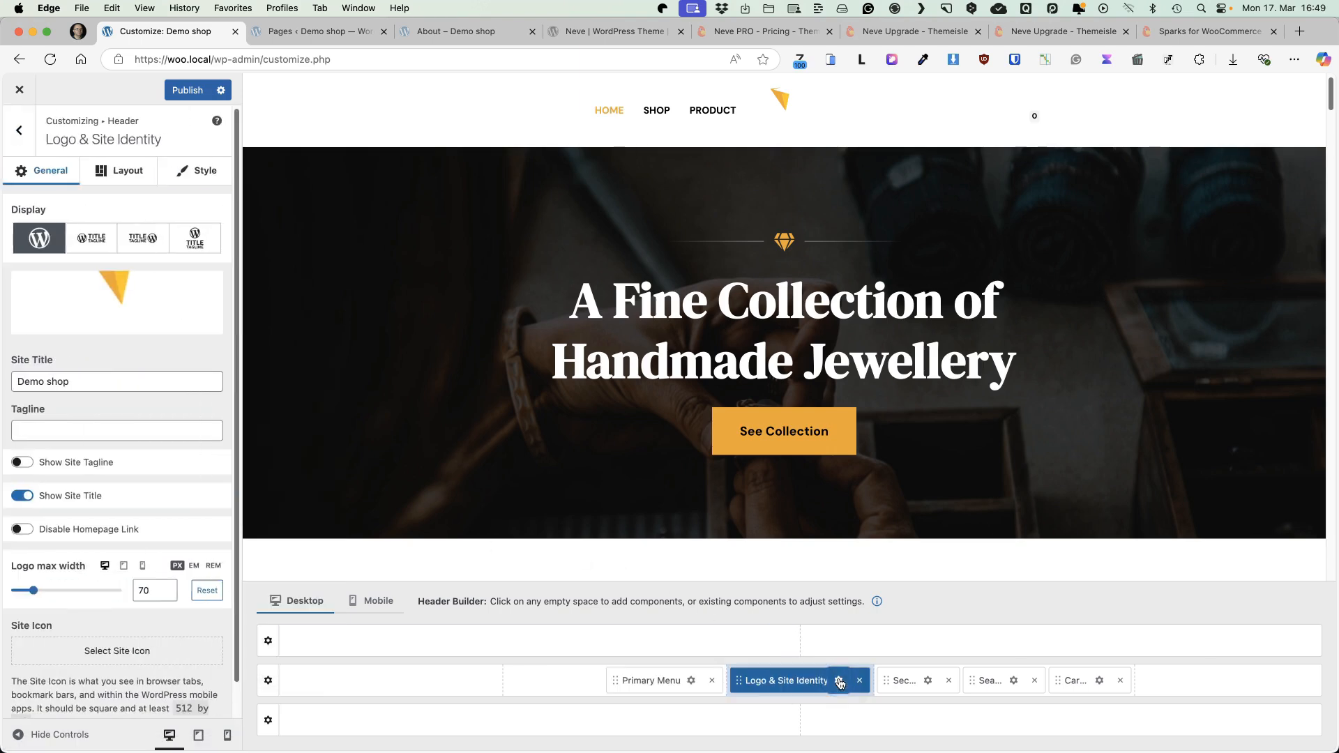
{"action": "left_click", "coordinate": [21, 497]}
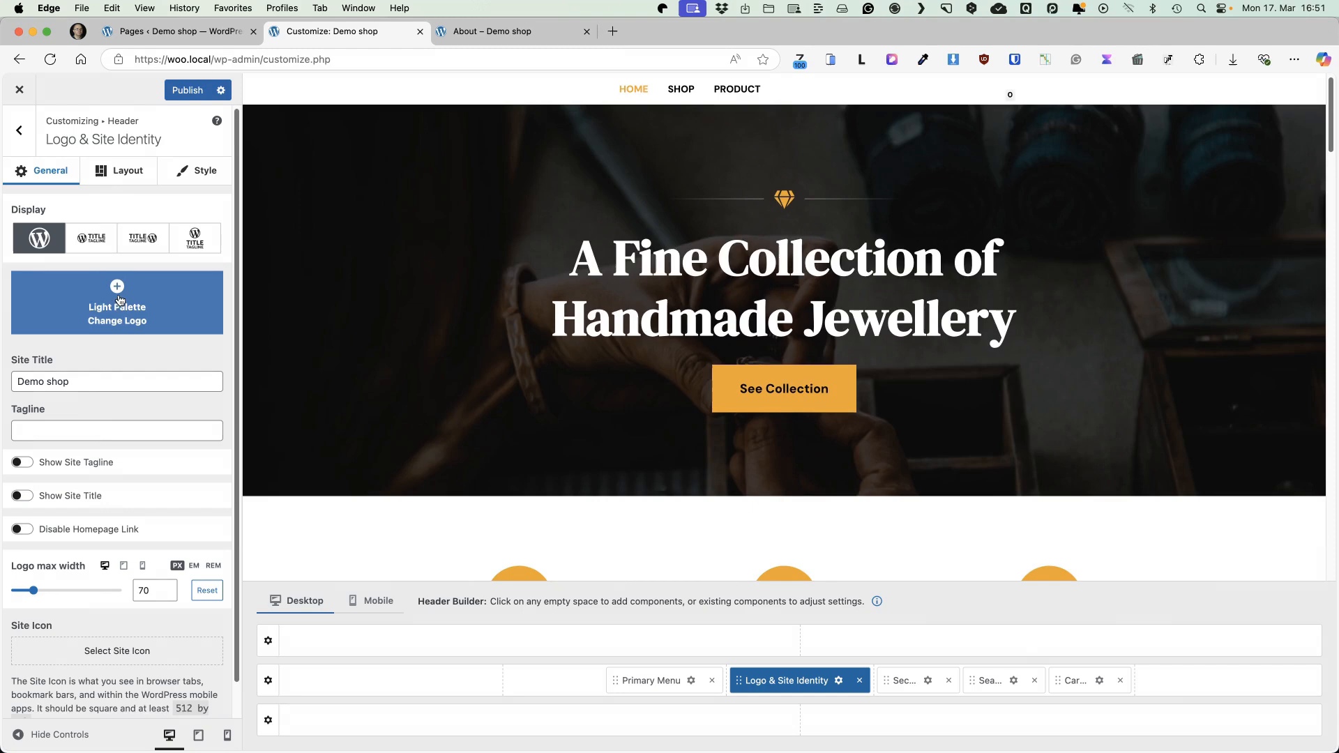
{"action": "left_click", "coordinate": [118, 301]}
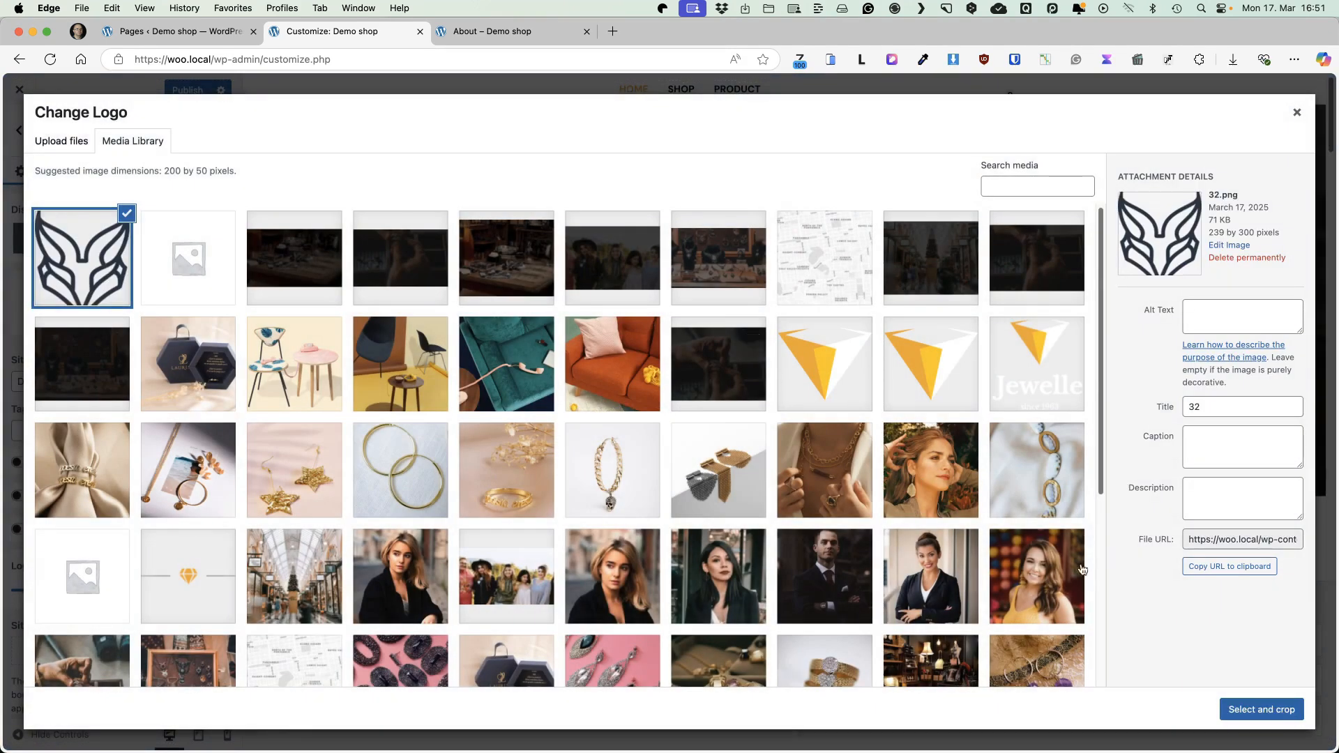
{"action": "left_click", "coordinate": [1262, 709]}
{"action": "left_click", "coordinate": [1192, 709]}
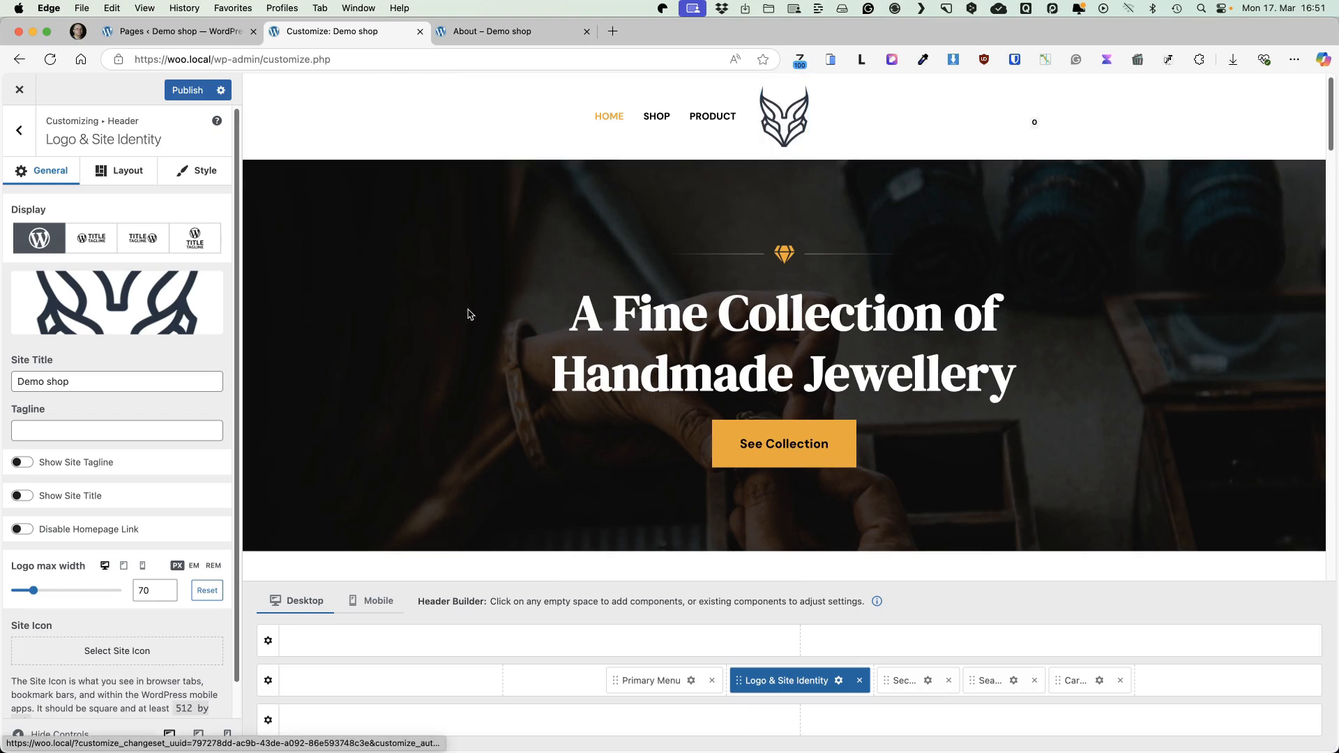
Set the logo's maximum width on desktop to 50 px
{"action": "double_click", "coordinate": [143, 590]}
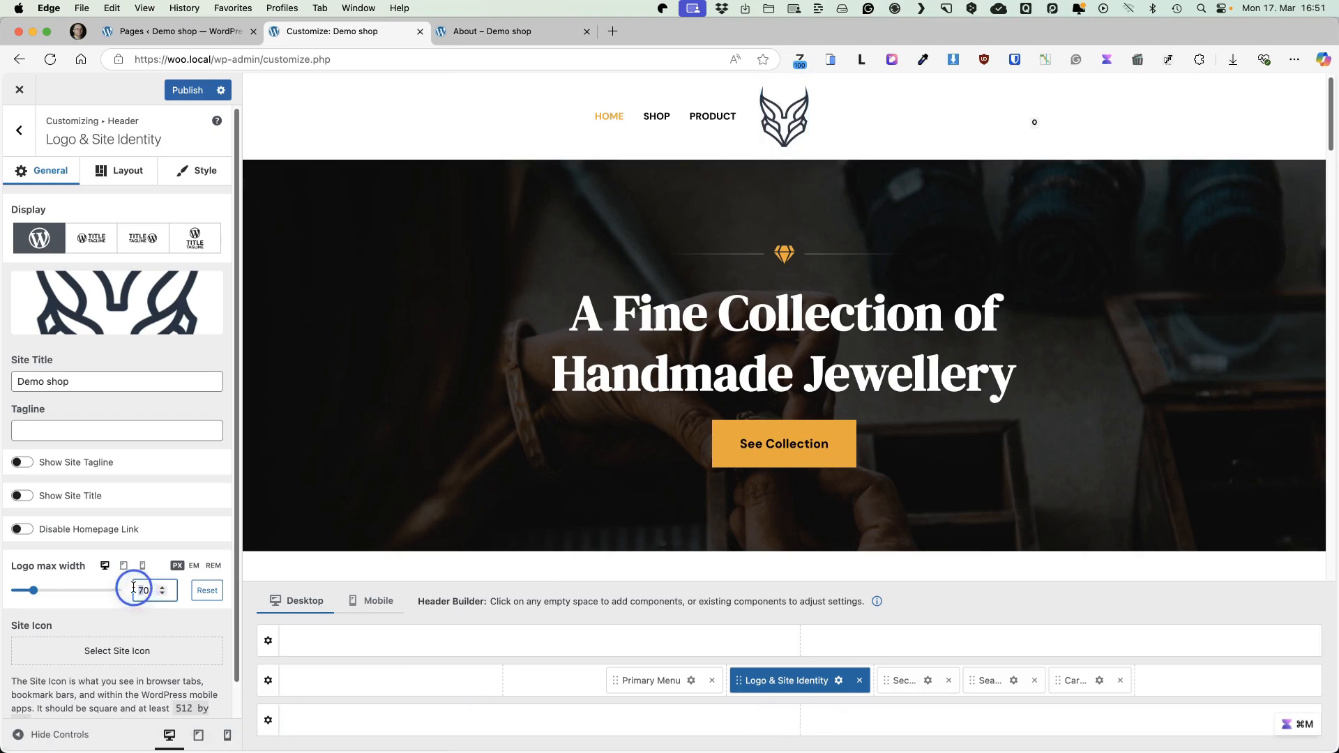
{"action": "type", "text": "50"}
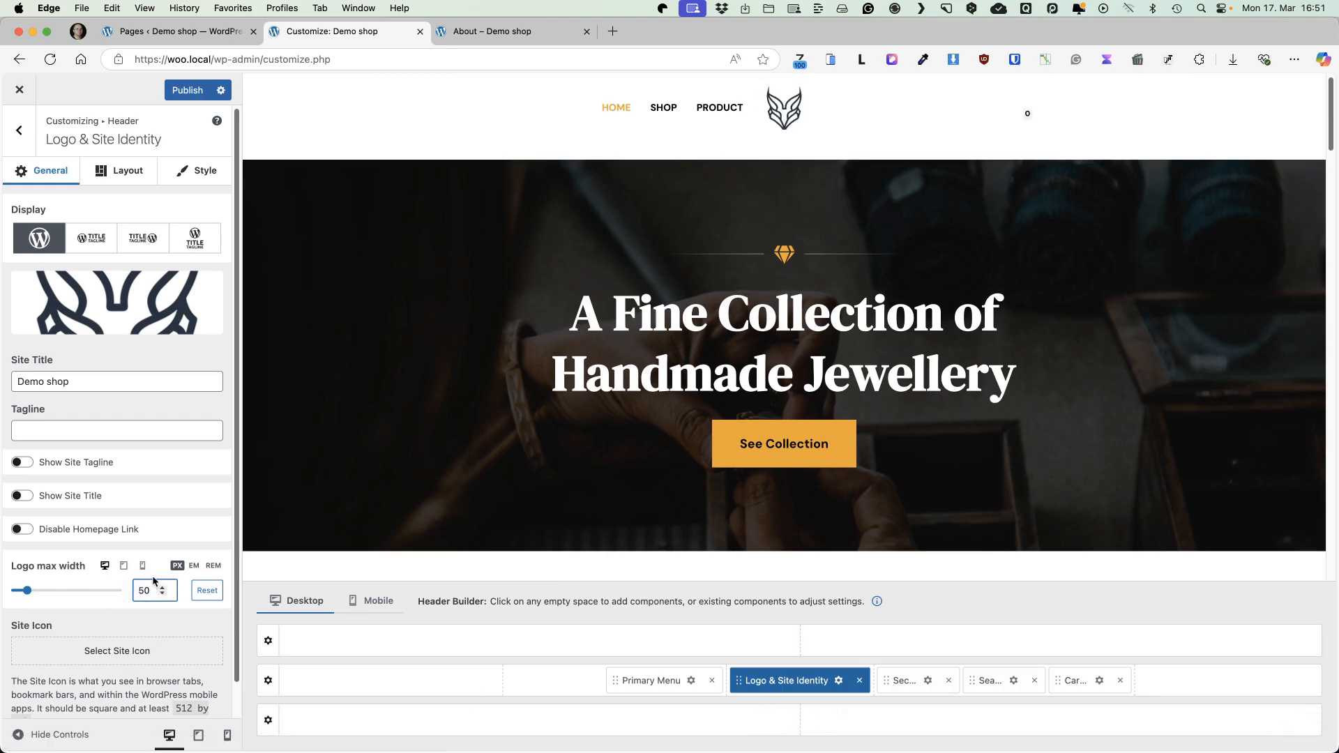
Set the Header Main row's height on desktop to 70 px
{"action": "left_click", "coordinate": [267, 682]}
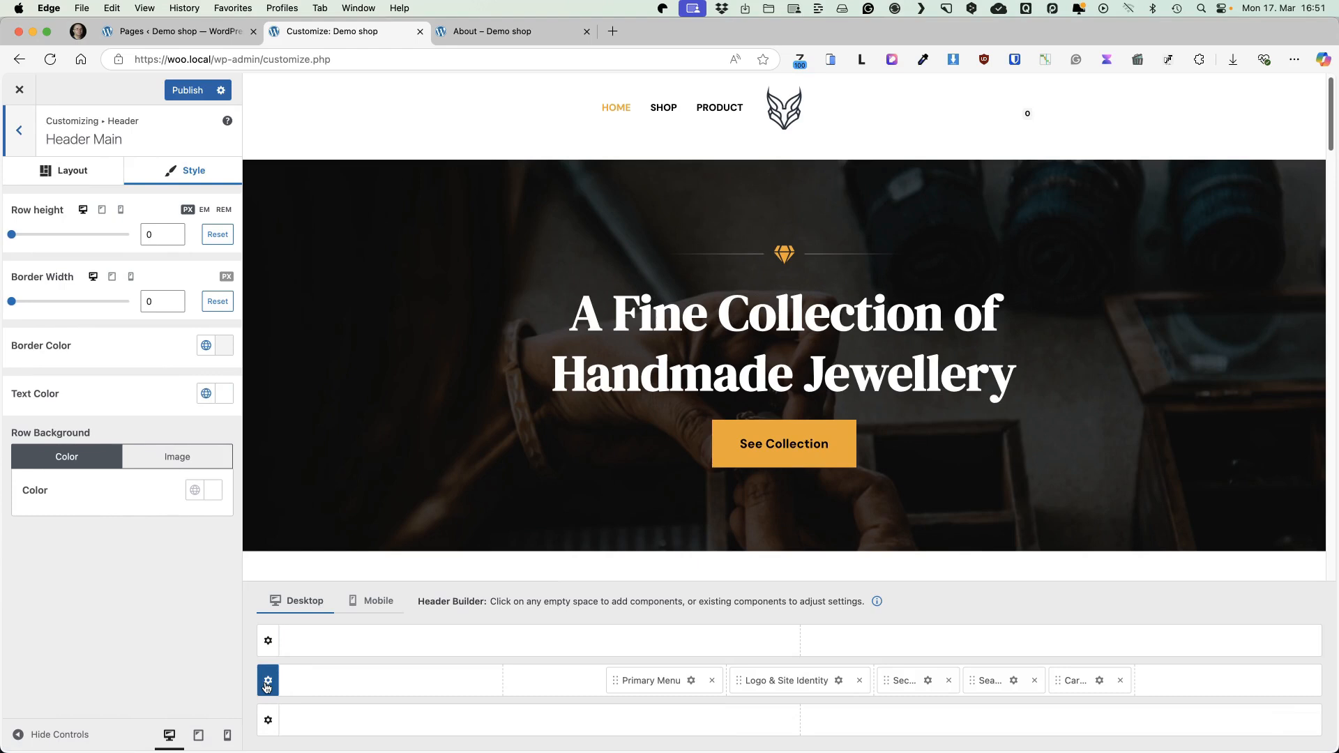
{"action": "double_click", "coordinate": [146, 235]}
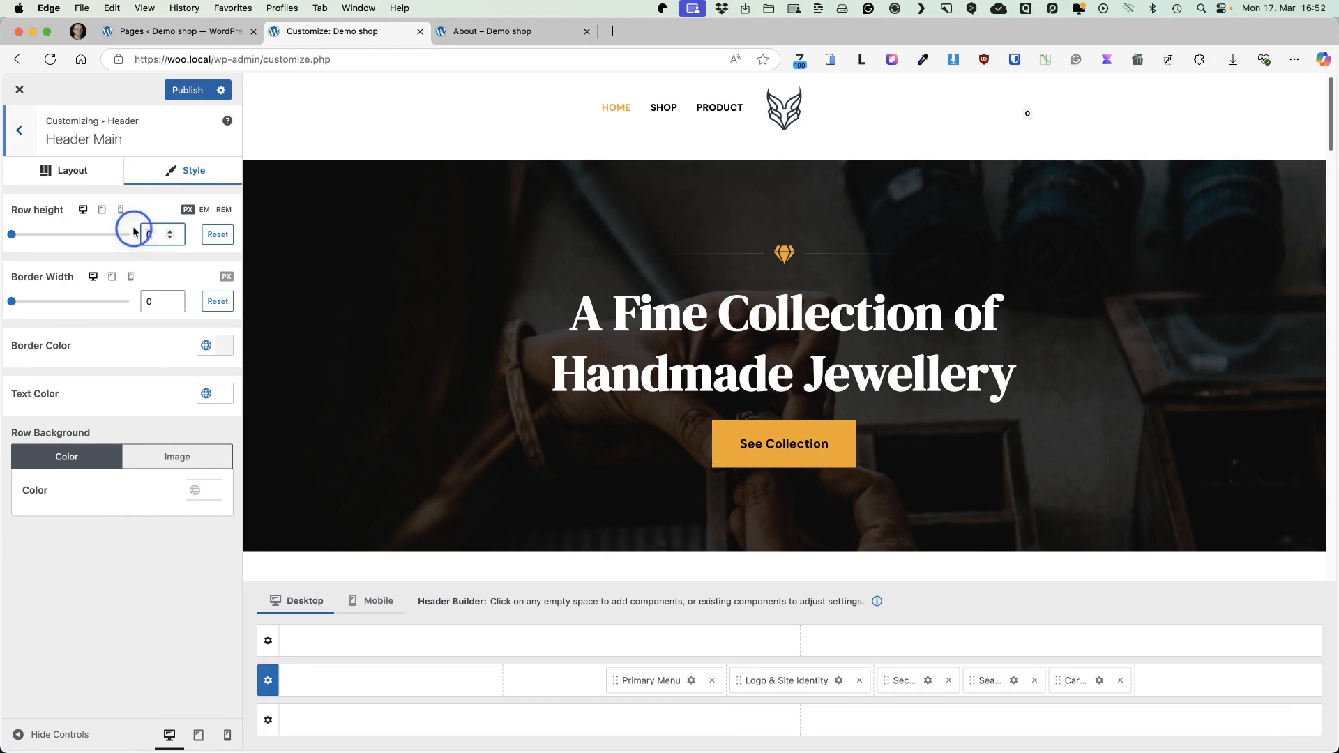
{"action": "type", "text": "70"}
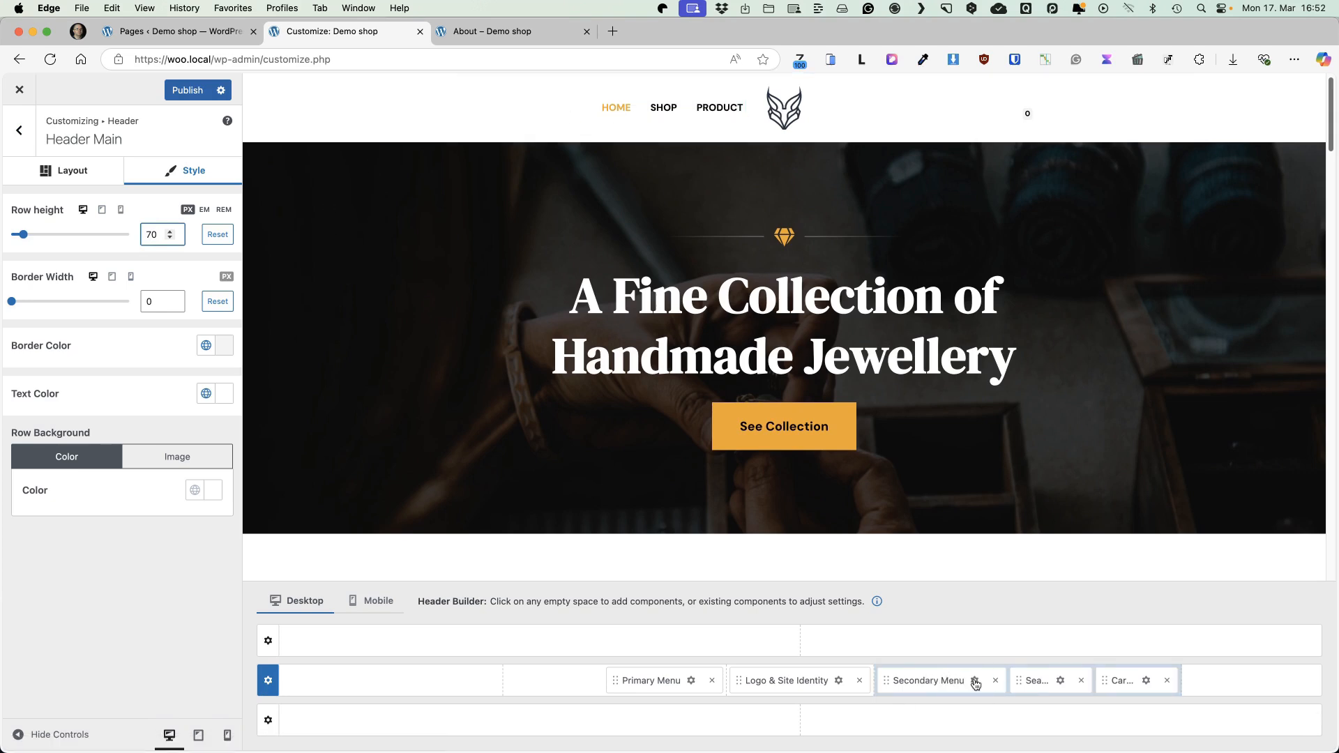
Set the items color of the header's Secondary Menu to black (000000)
{"action": "left_click", "coordinate": [974, 680]}
{"action": "left_click", "coordinate": [198, 178]}
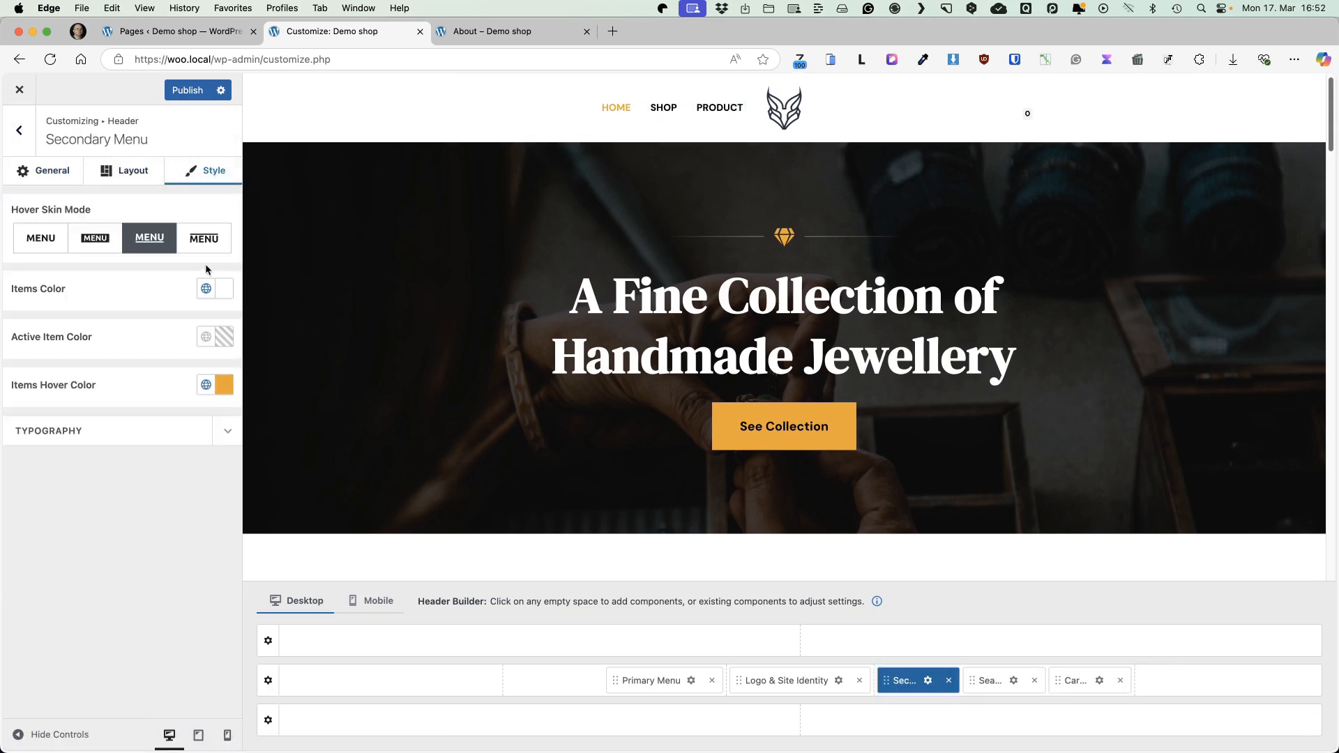
{"action": "left_click", "coordinate": [231, 289]}
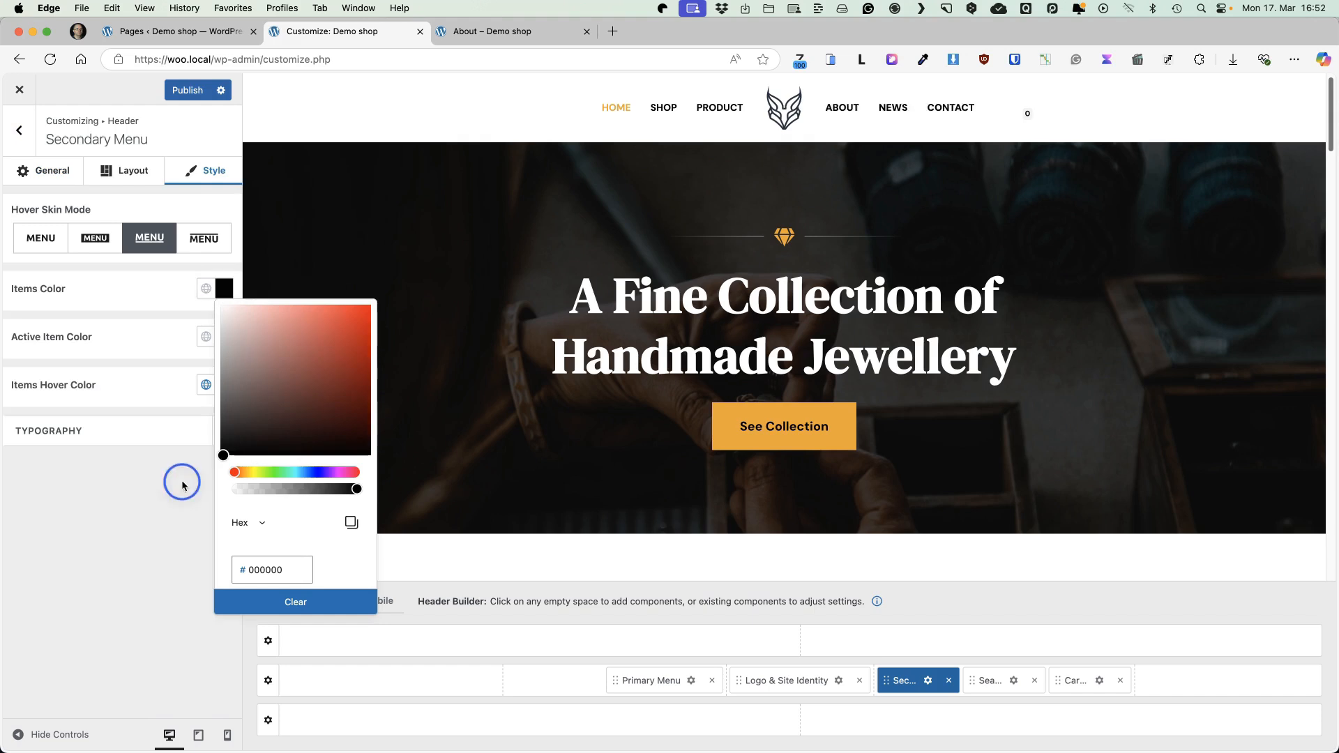
{"action": "left_click", "coordinate": [120, 586]}
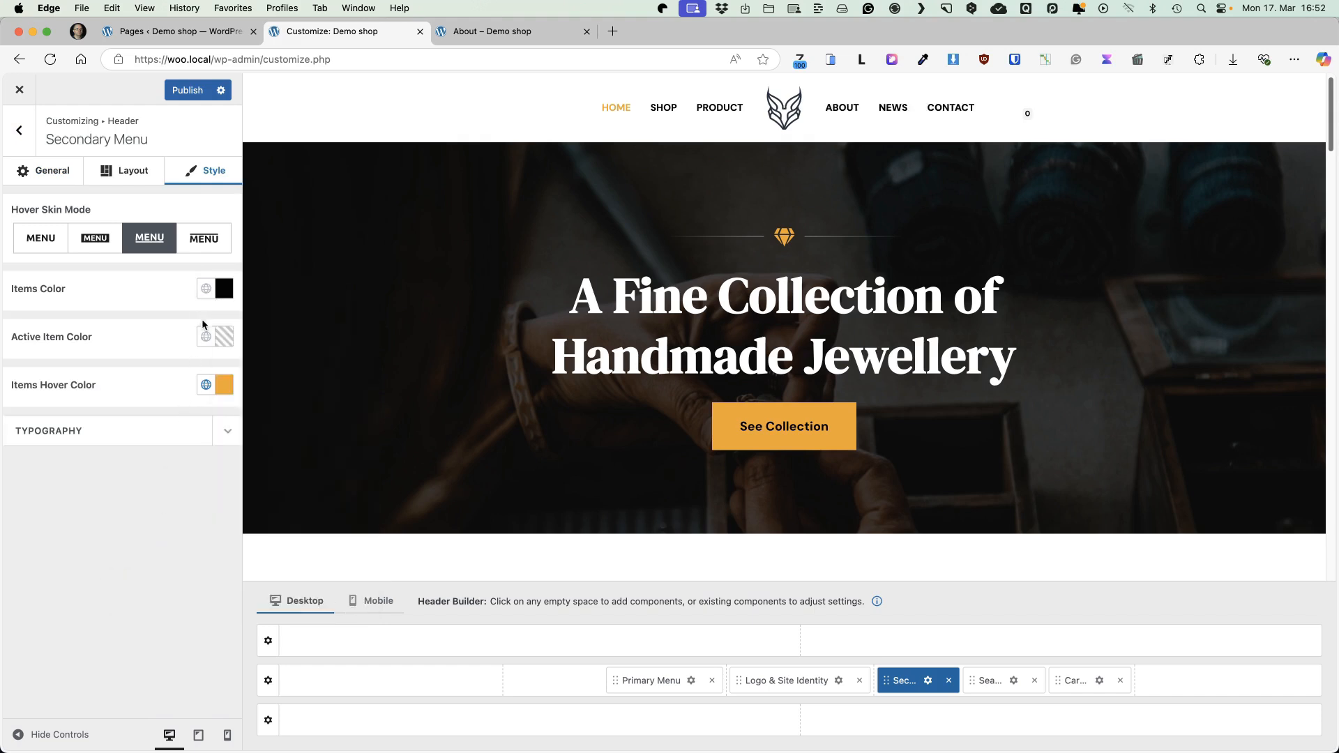
Set the Secondary Menu's active item color to the global Primary Accent color
{"action": "left_click", "coordinate": [206, 337]}
{"action": "left_click", "coordinate": [214, 410]}
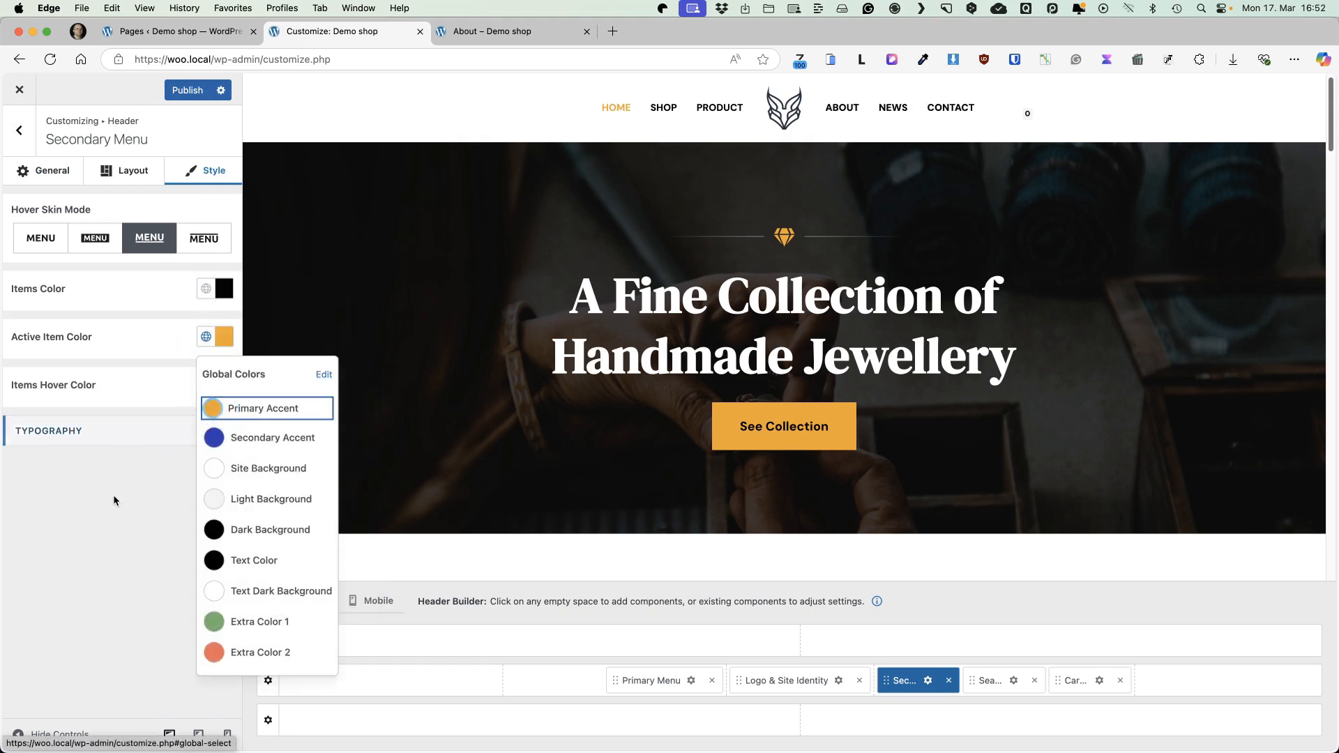
{"action": "left_click", "coordinate": [90, 559]}
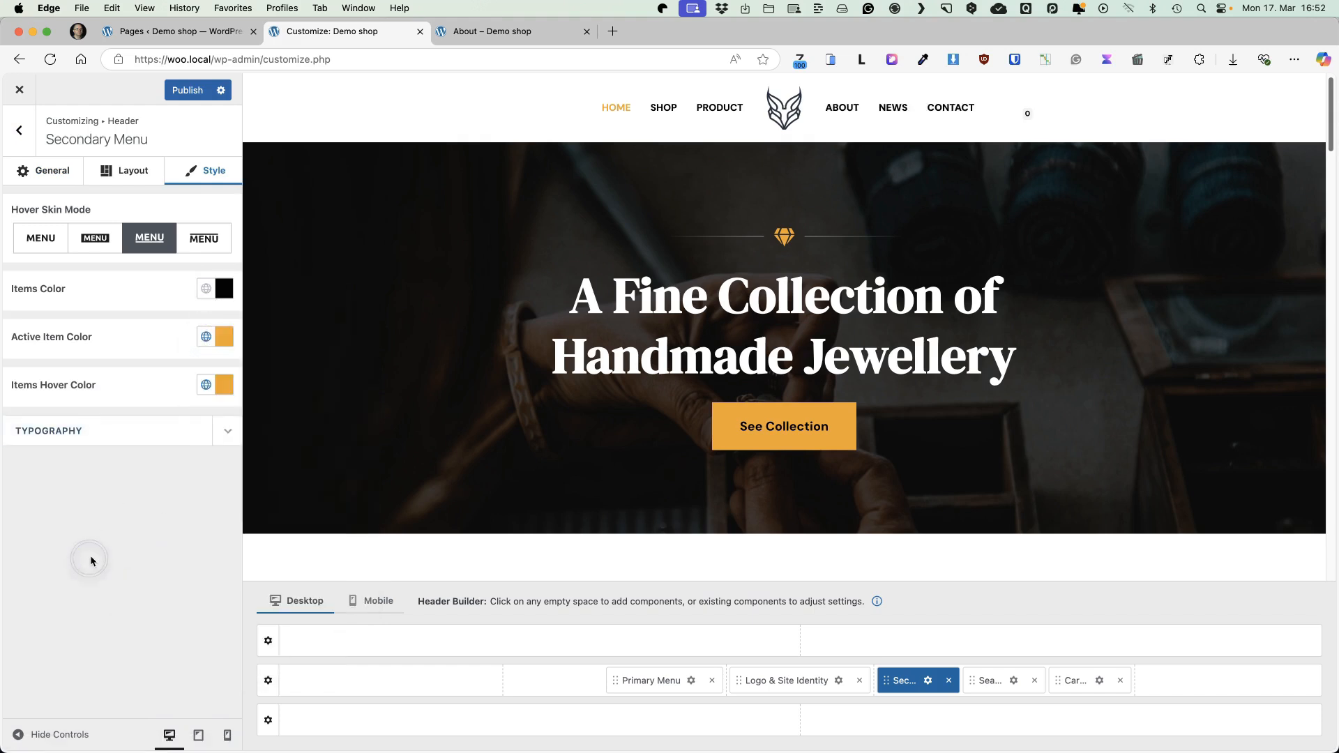
Set the color of the header's Search Icon to black
{"action": "left_click", "coordinate": [1031, 679]}
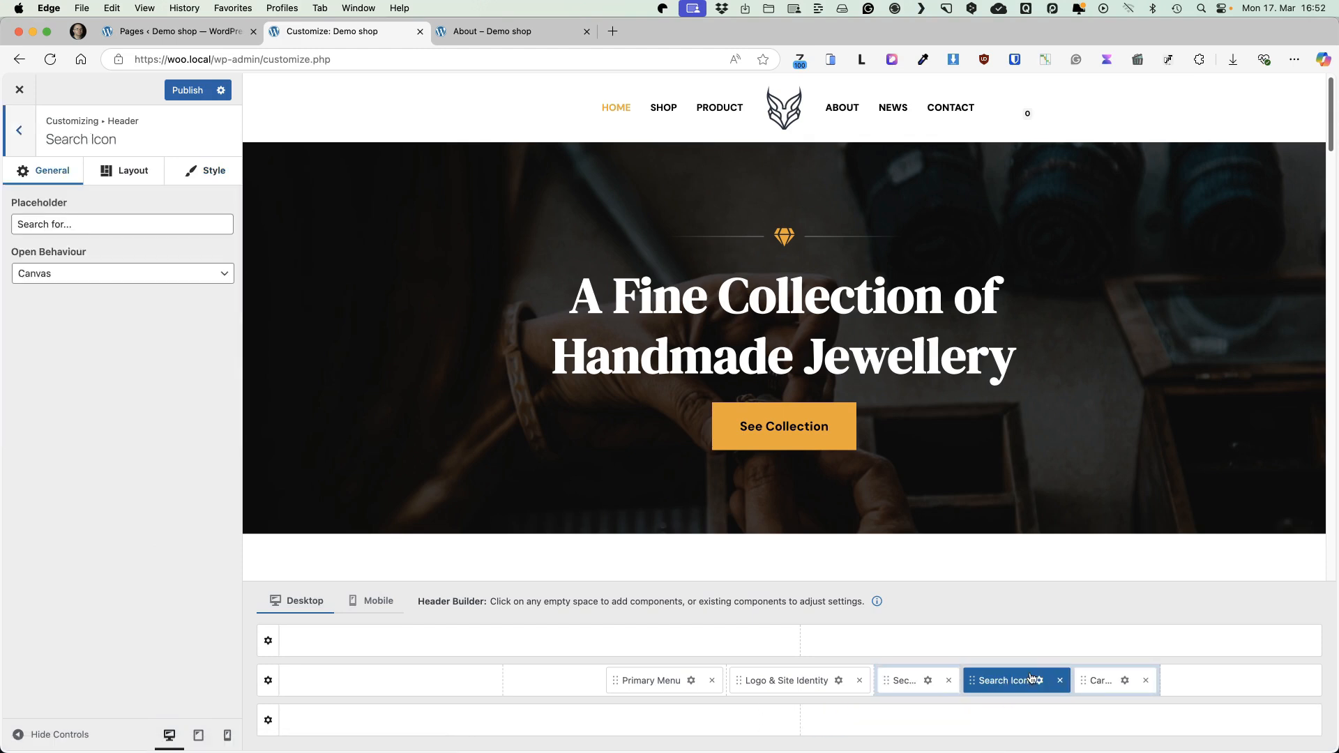
{"action": "left_click", "coordinate": [209, 170]}
{"action": "left_click", "coordinate": [228, 318]}
{"action": "left_click_drag", "start_coordinate": [248, 399], "coordinate": [186, 502]}
{"action": "left_click", "coordinate": [33, 645]}
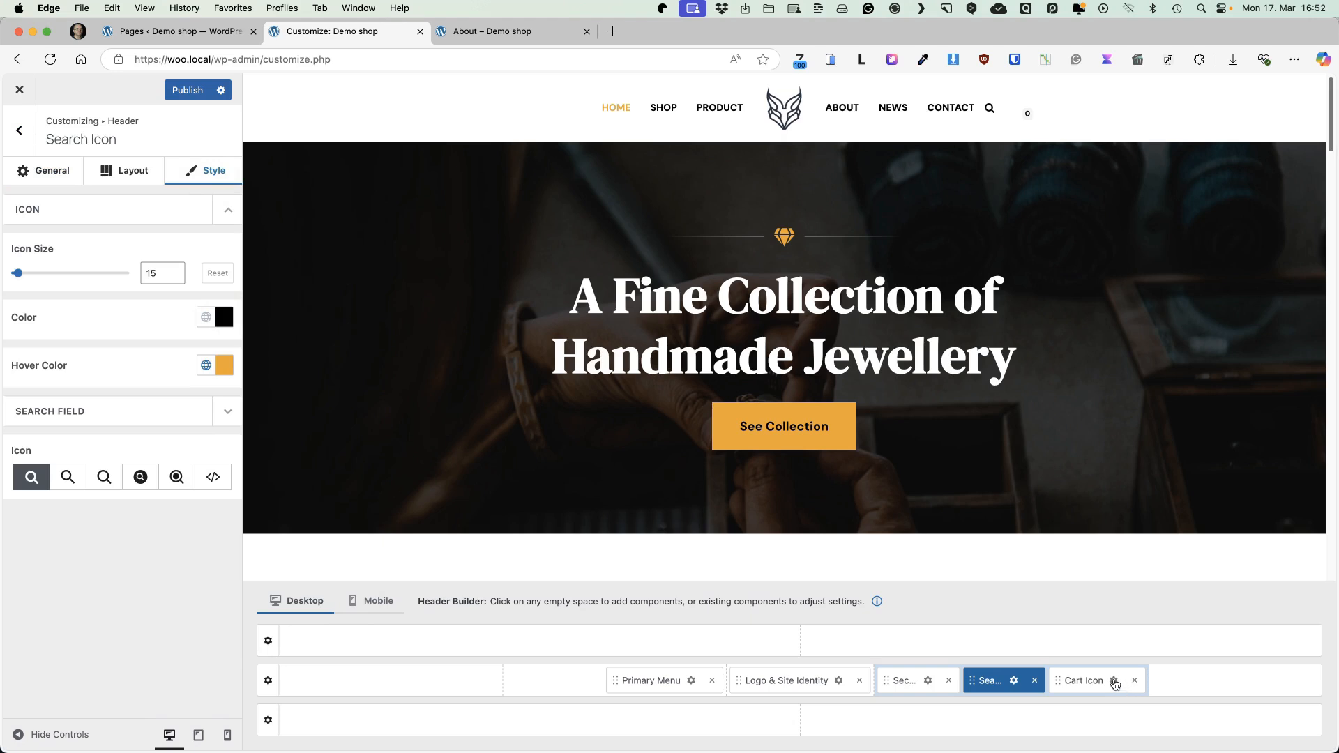
Set the color of the header's Cart Icon to black (000000)
{"action": "left_click", "coordinate": [1114, 684]}
{"action": "left_click", "coordinate": [206, 176]}
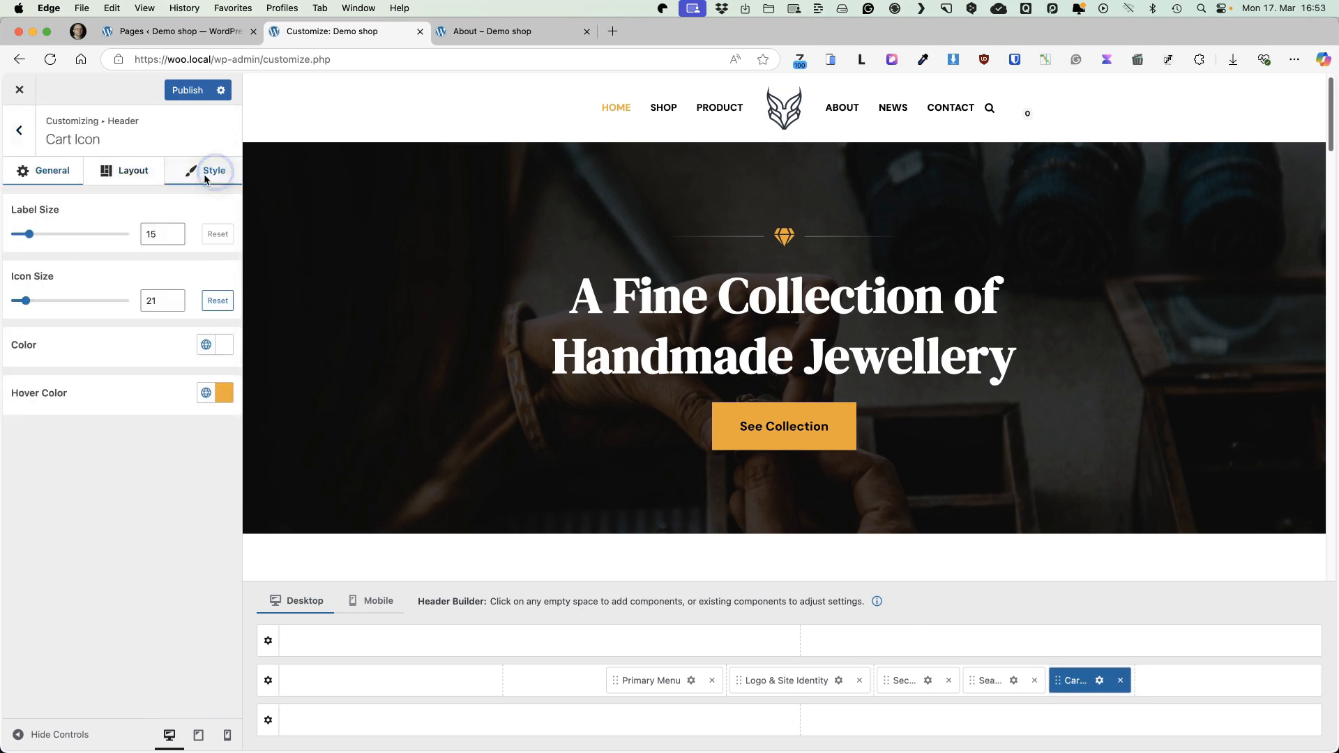
{"action": "left_click", "coordinate": [222, 346]}
{"action": "left_click", "coordinate": [220, 511]}
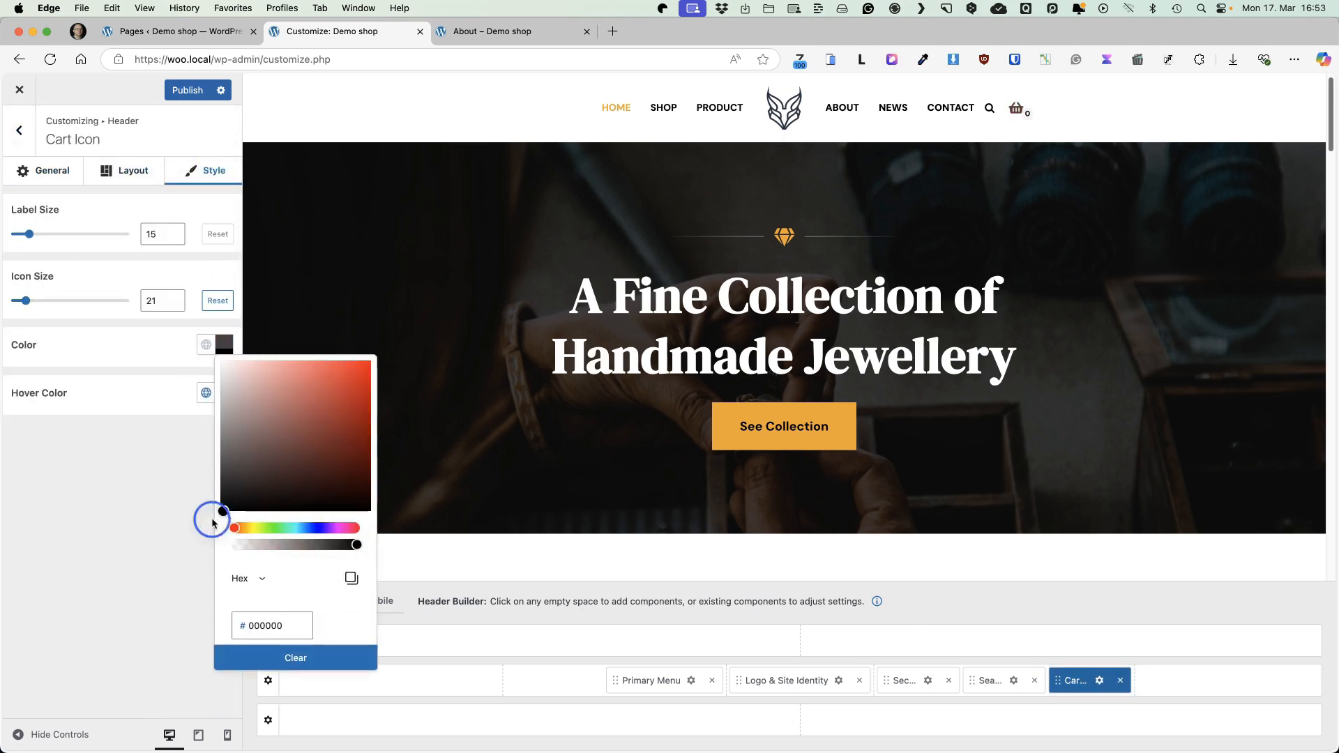
{"action": "left_click", "coordinate": [112, 535]}
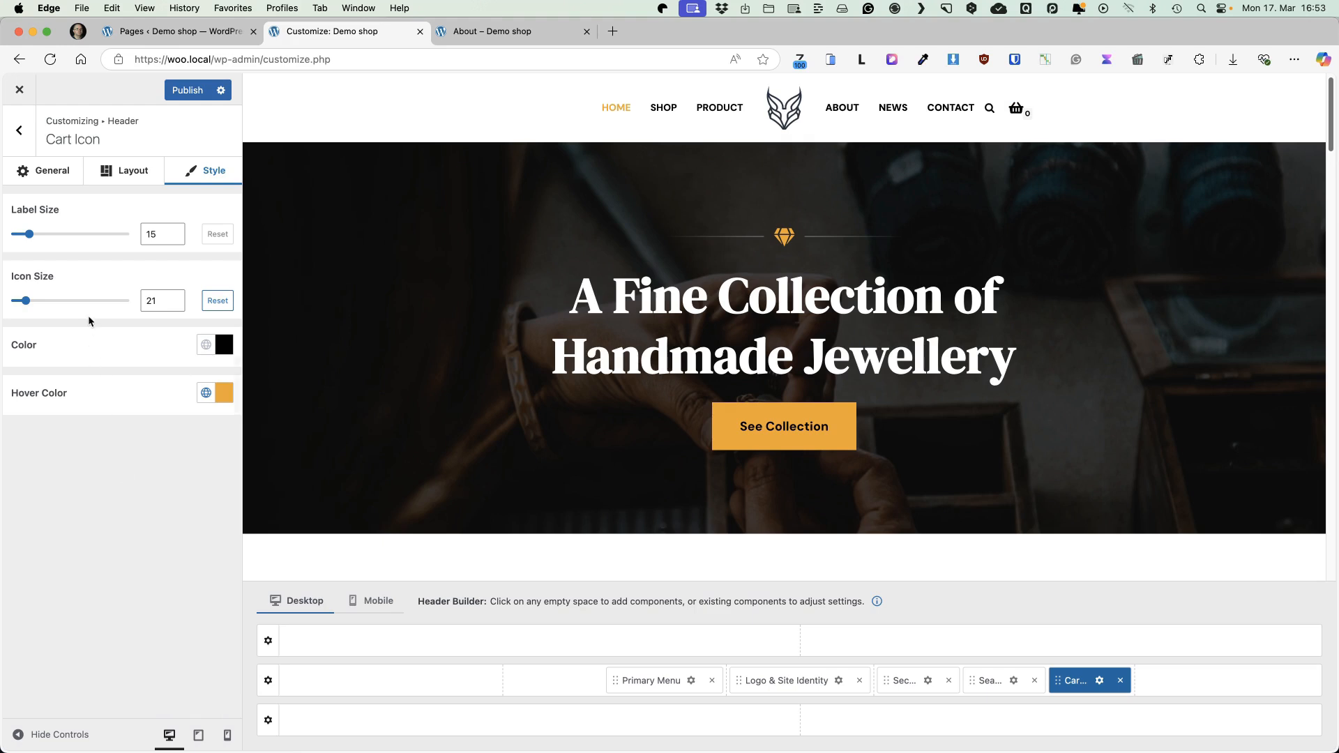
Set the Cart Icon's mini cart style to Off Canvas and publish the header changes
{"action": "left_click", "coordinate": [46, 169]}
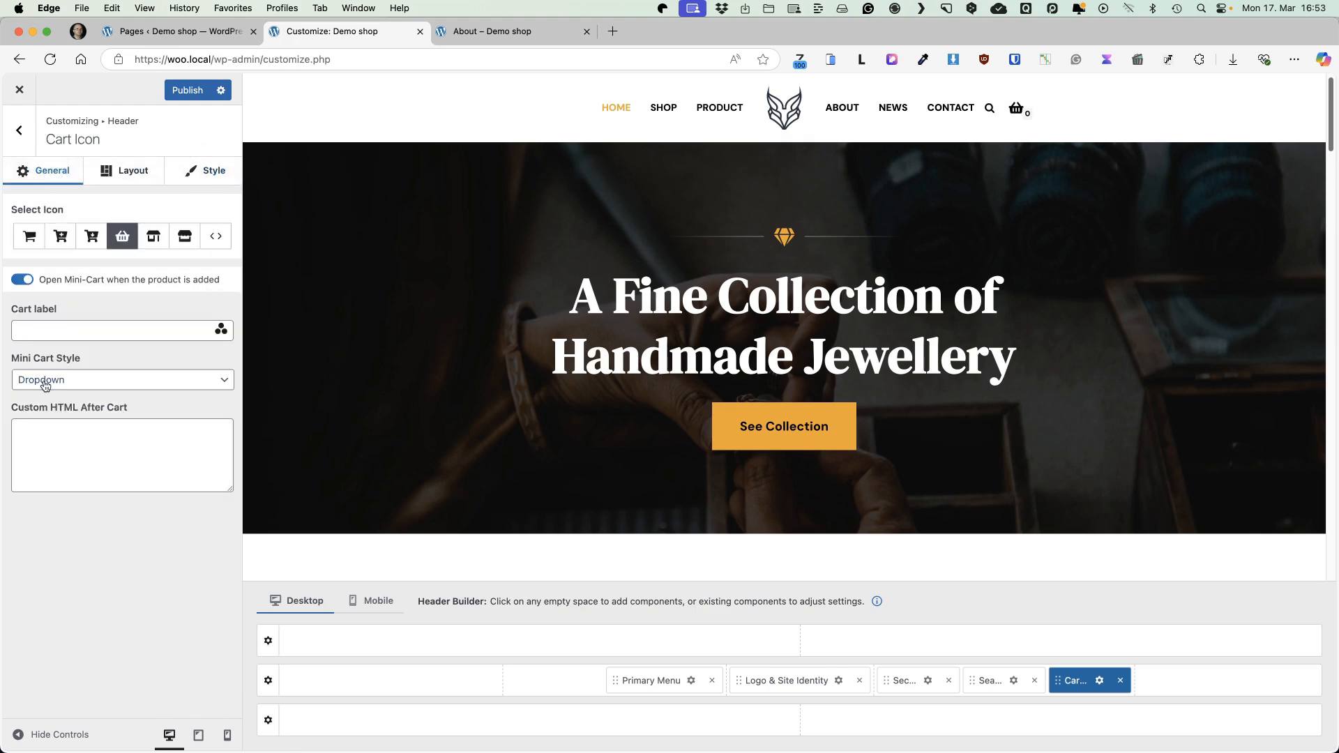
{"action": "left_click", "coordinate": [73, 380]}
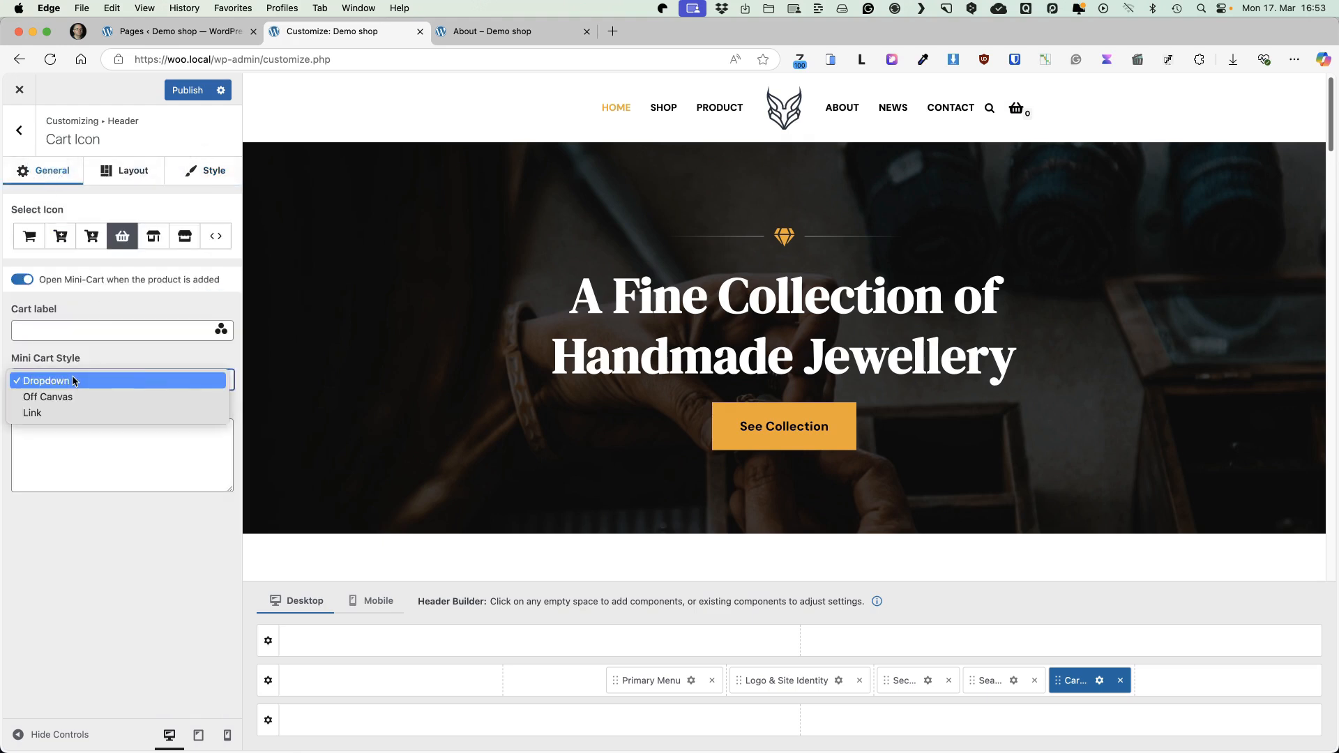
{"action": "left_click", "coordinate": [56, 397]}
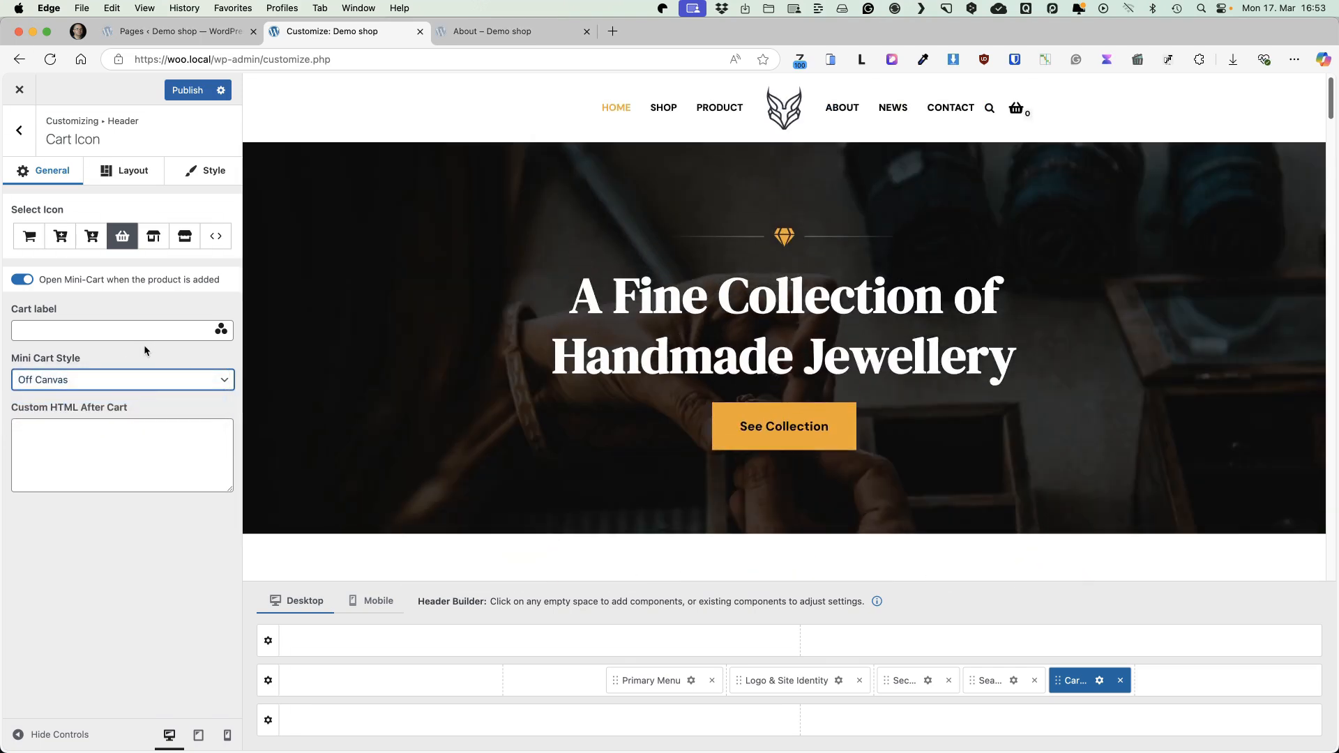
{"action": "left_click", "coordinate": [1016, 110]}
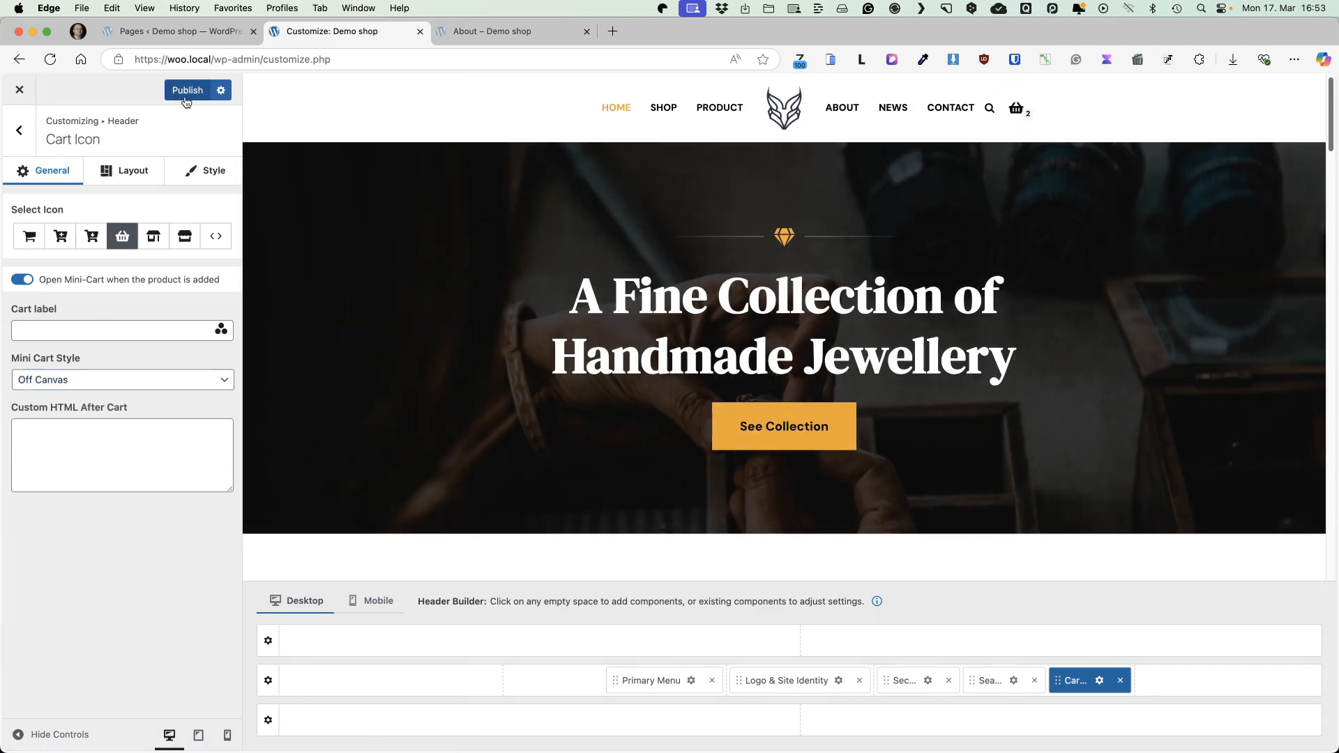
{"action": "left_click", "coordinate": [186, 91]}
Reload the live About page to check the new header, and go to the Shop page
{"action": "left_click", "coordinate": [499, 31]}
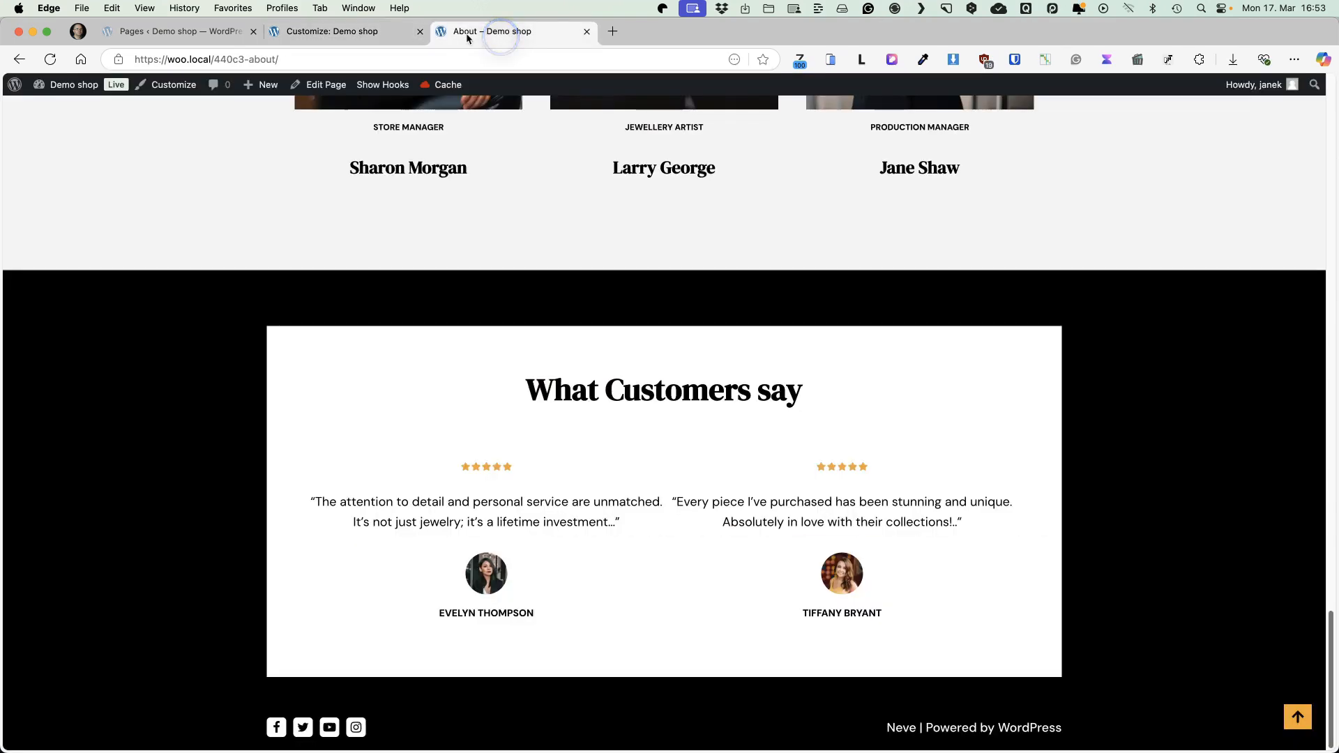
{"action": "left_click", "coordinate": [60, 59]}
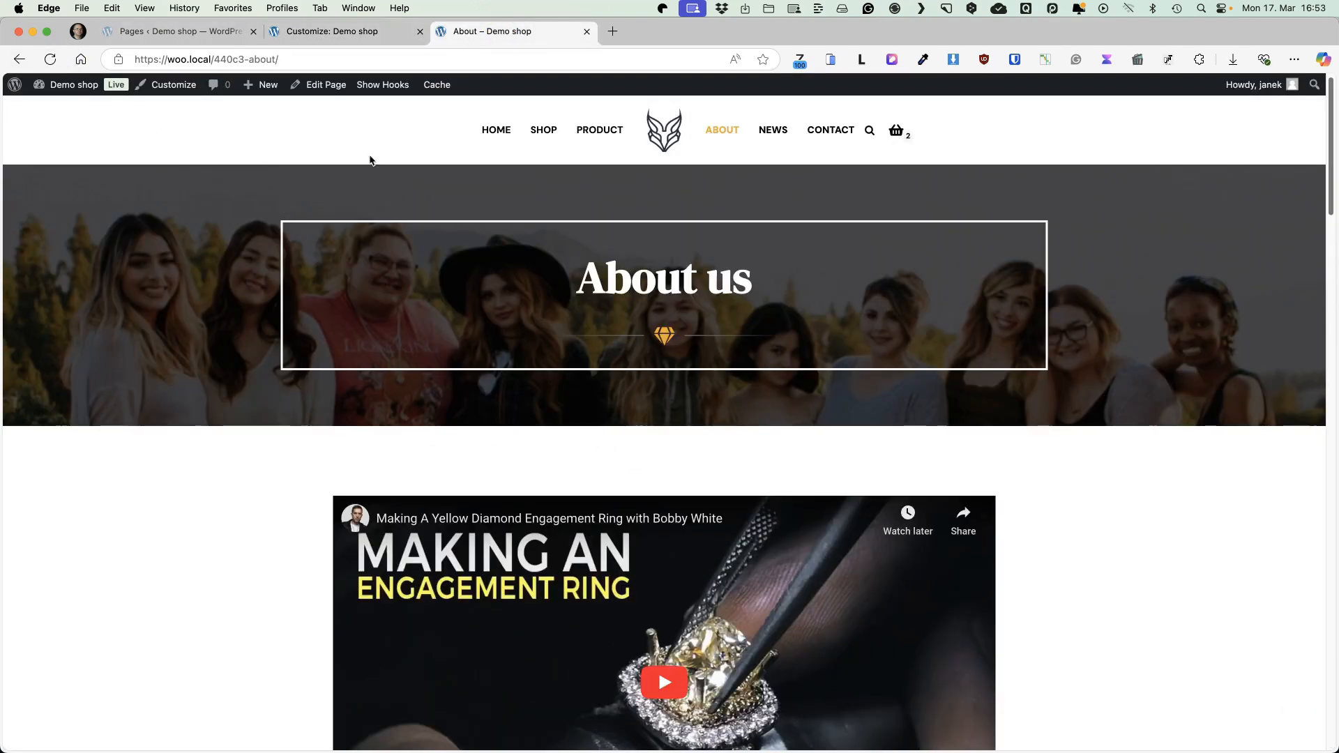
{"action": "left_click", "coordinate": [542, 134]}
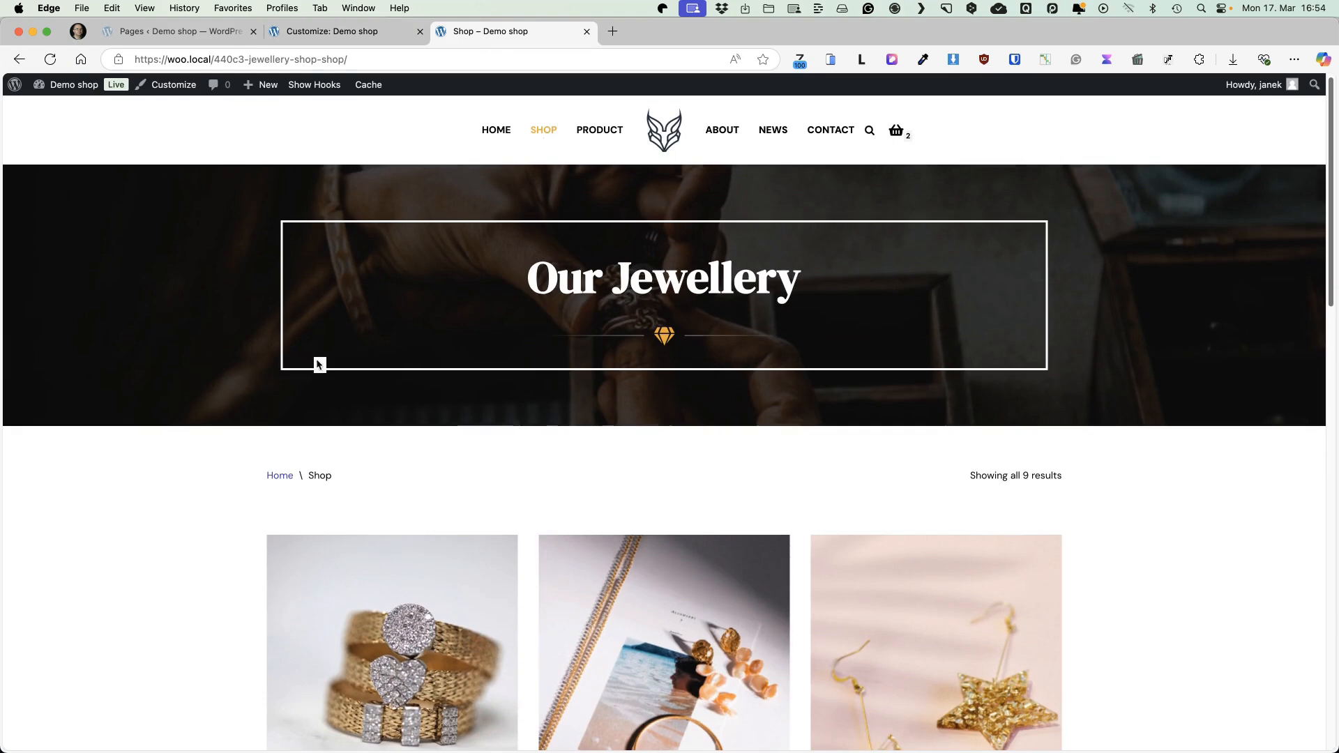
Add Diamond Ropy to the cart on the Shop page and test closing and reopening the off-canvas mini cart
{"action": "scroll", "coordinate": [327, 390], "scroll_direction": "down", "scroll_amount": 5}
{"action": "left_click", "coordinate": [392, 551]}
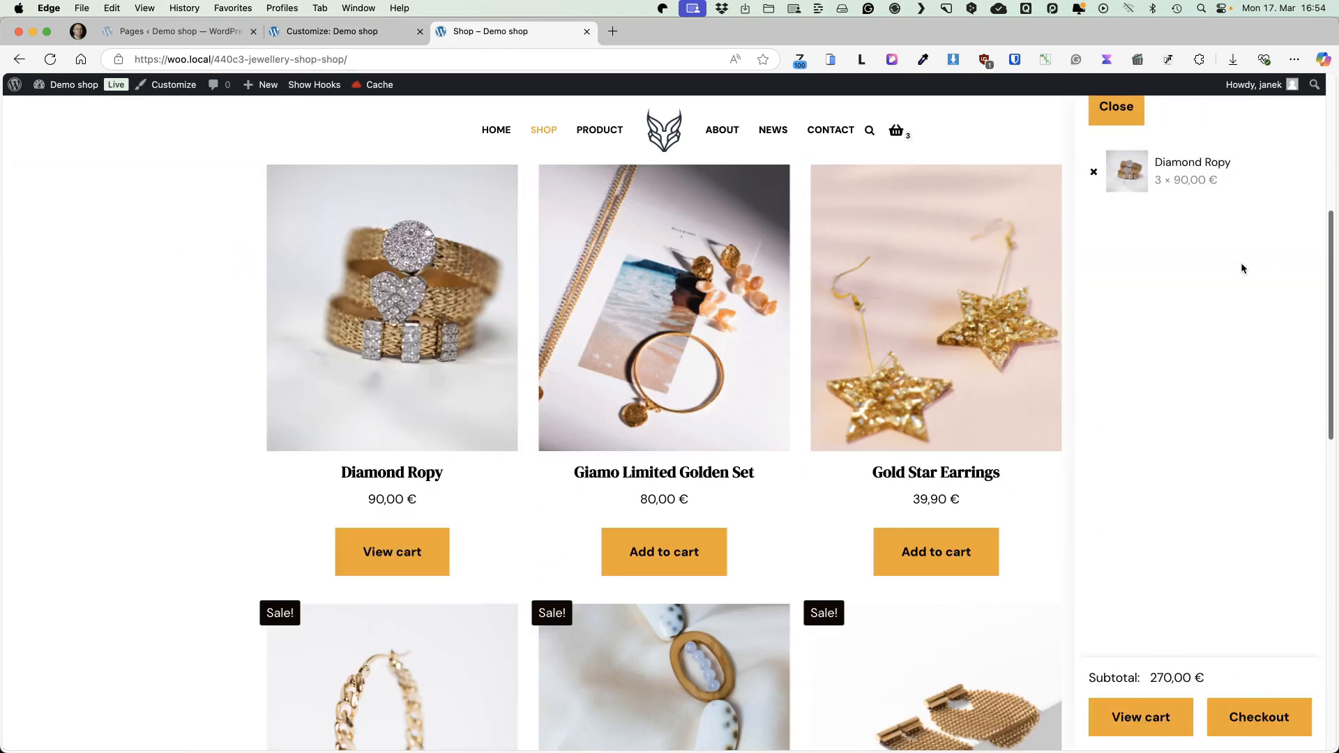
{"action": "scroll", "coordinate": [1140, 263], "scroll_direction": "up", "scroll_amount": 5}
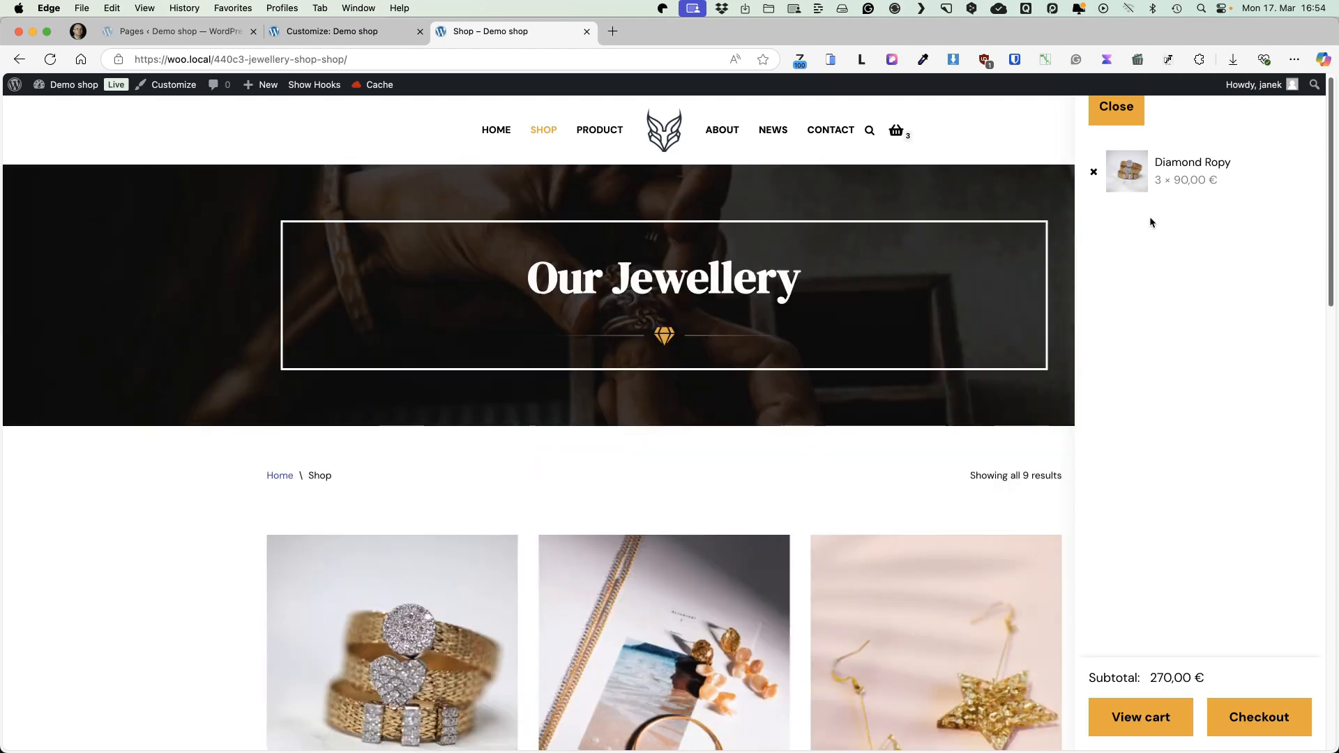
{"action": "left_click", "coordinate": [1109, 113]}
{"action": "left_click", "coordinate": [897, 131]}
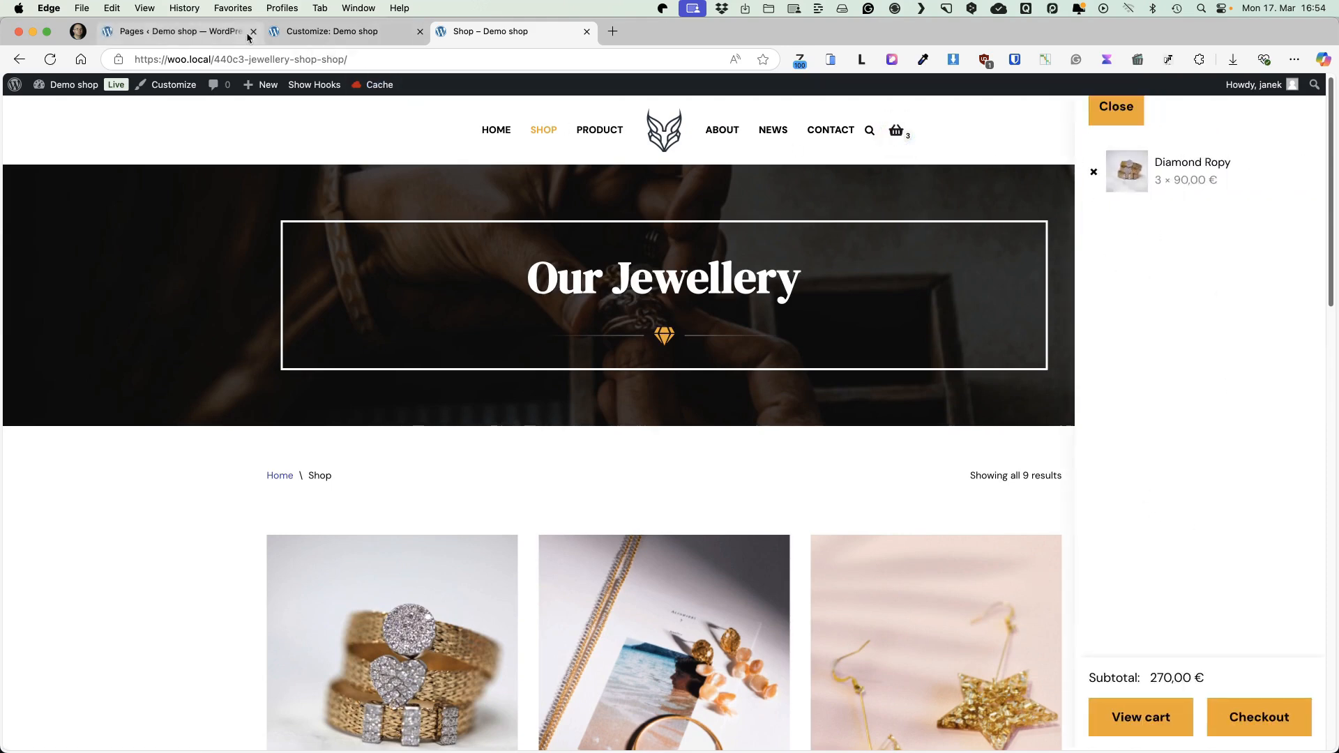
Return to the Customizer's mobile header builder and set the logo's maximum width on mobile to 40 px
{"action": "left_click", "coordinate": [328, 31]}
{"action": "left_click", "coordinate": [379, 604]}
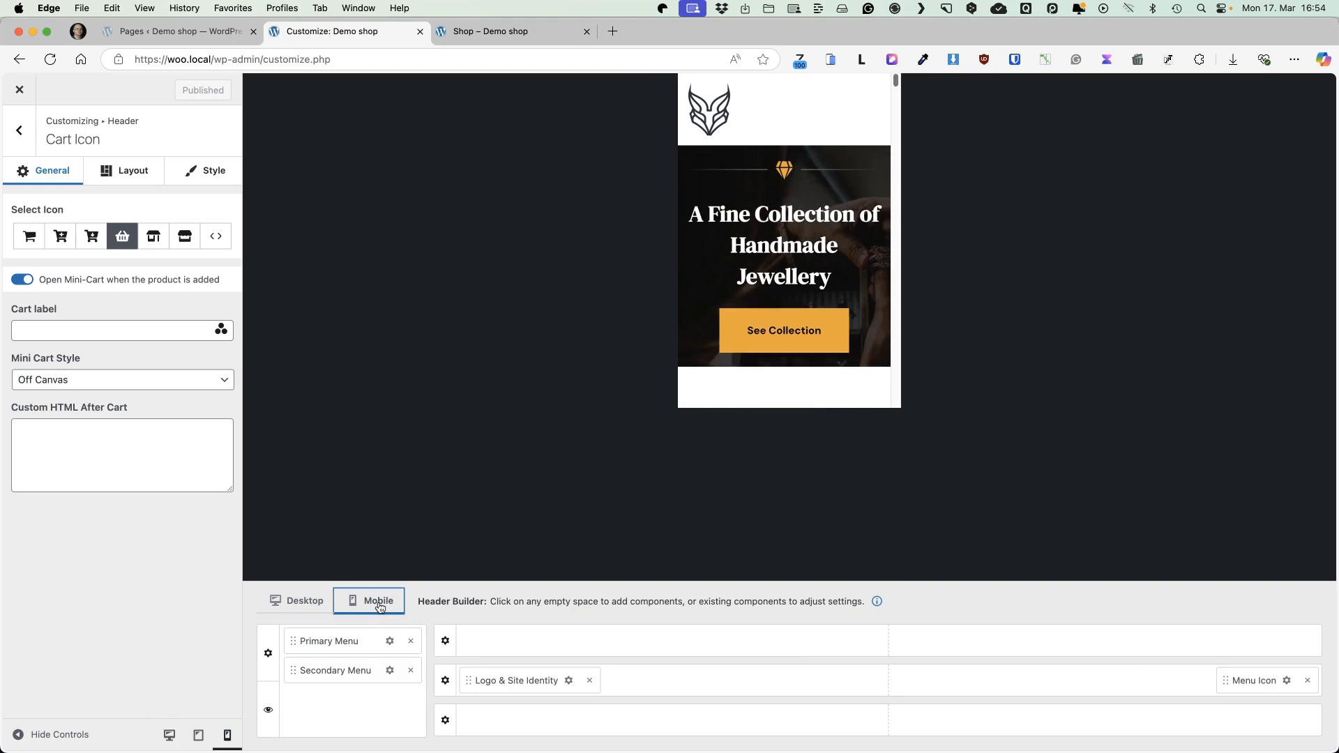
{"action": "left_click", "coordinate": [563, 682]}
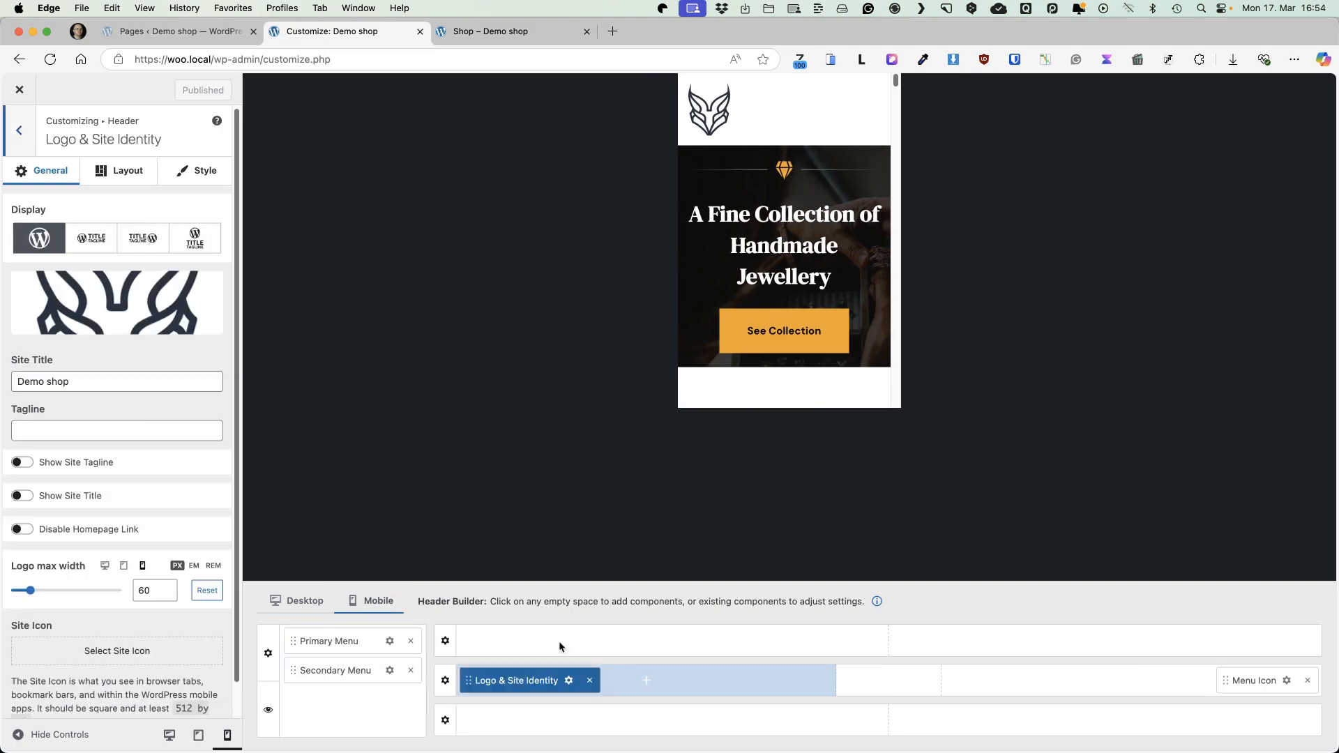
{"action": "double_click", "coordinate": [144, 590]}
{"action": "type", "text": "40"}
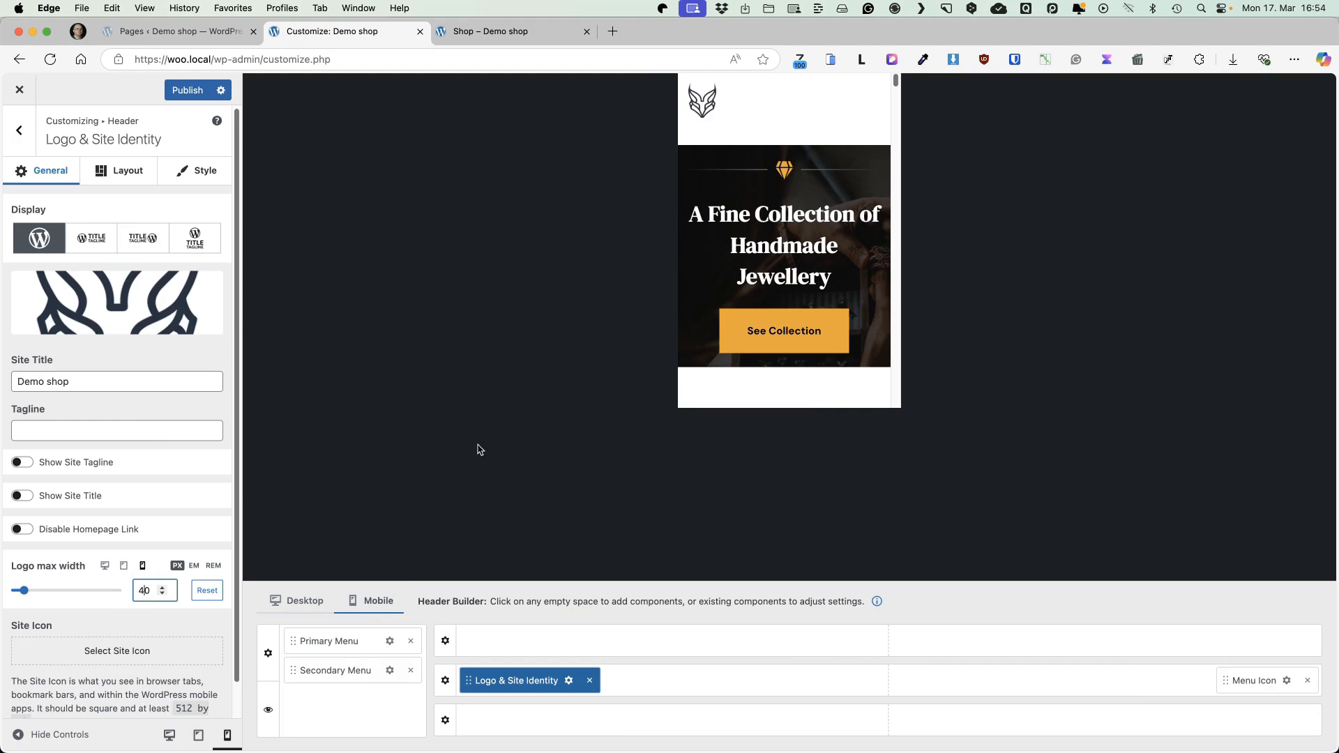
Set the text and border color of the mobile header's Menu Icon to black (000000)
{"action": "left_click", "coordinate": [1285, 683]}
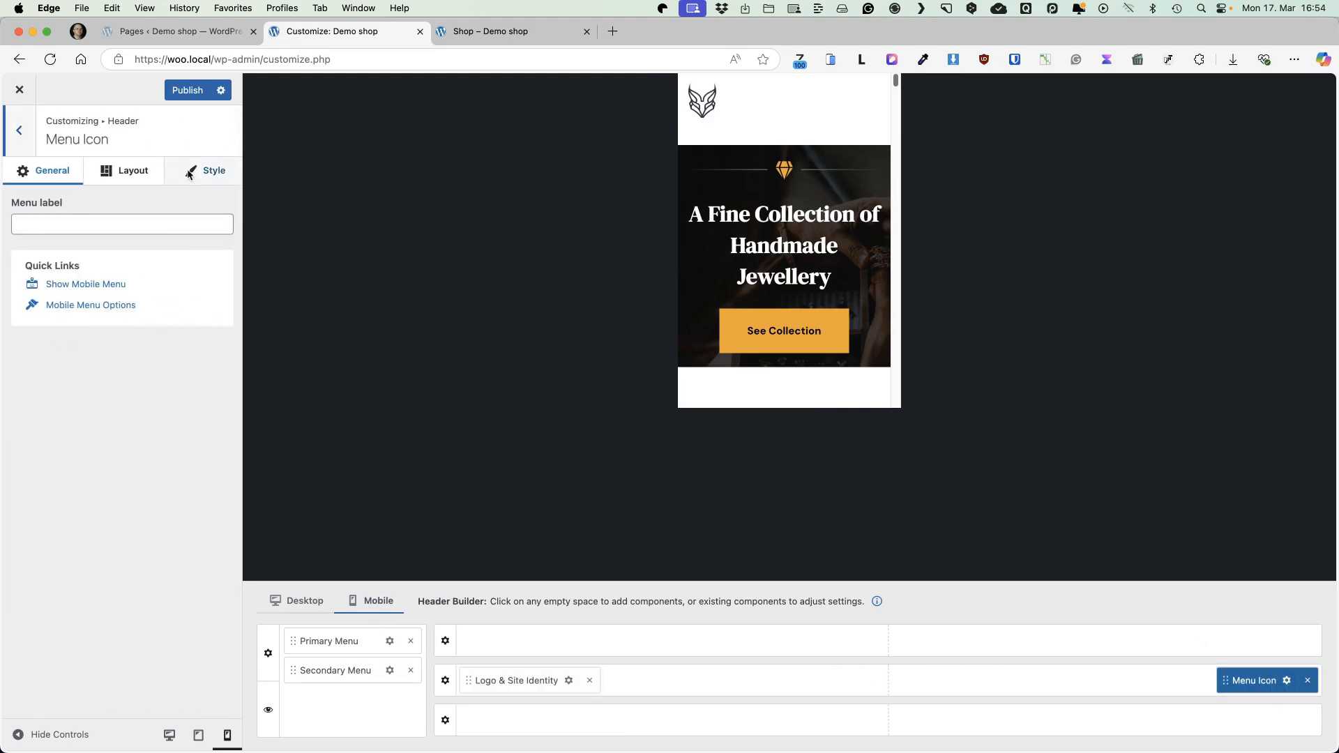
{"action": "left_click", "coordinate": [219, 179]}
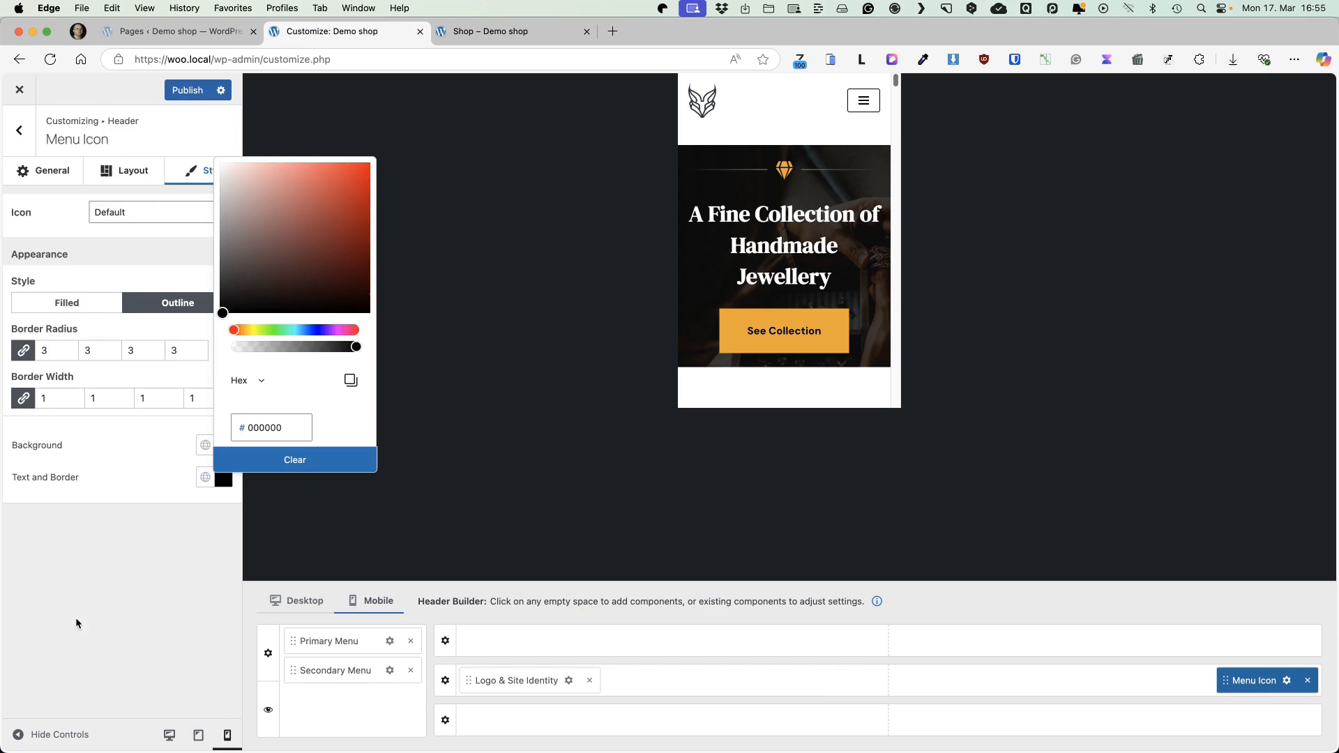
{"action": "left_click", "coordinate": [79, 614]}
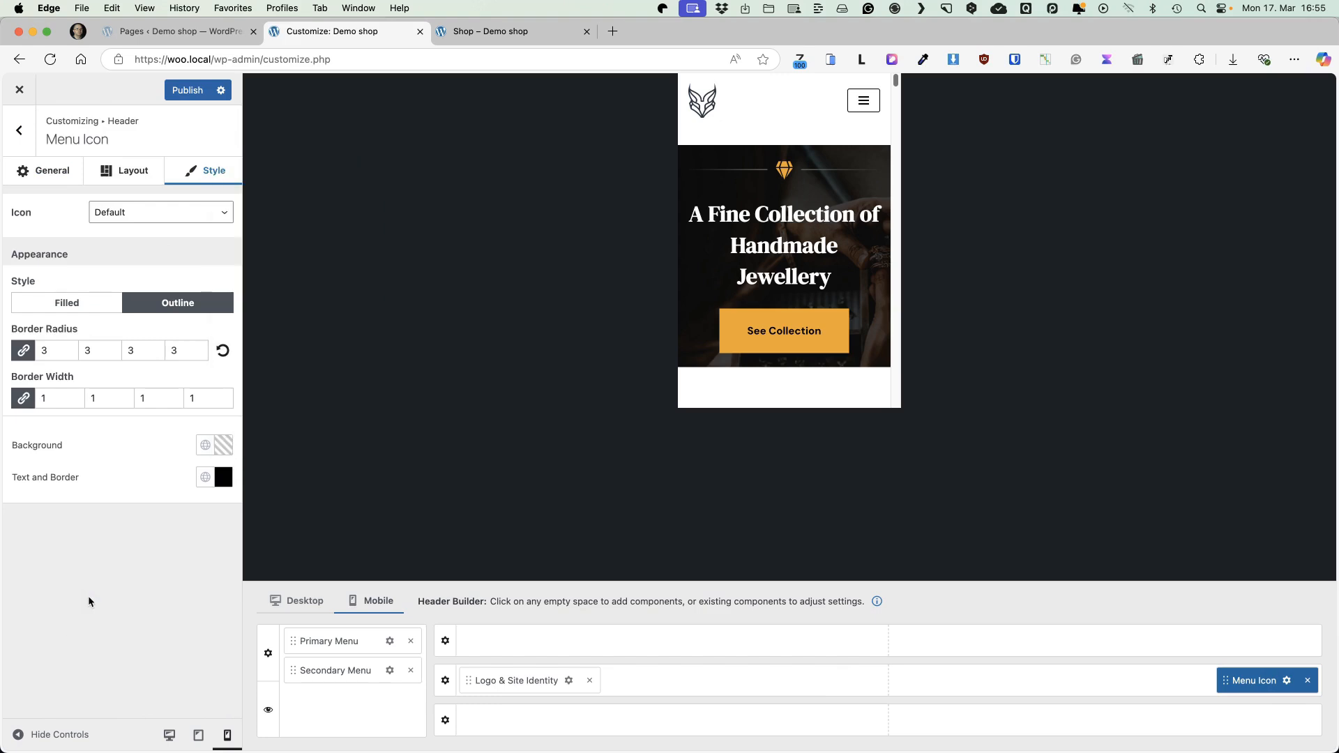
Show the mobile menu in the preview and set the Primary Menu's items color to white (FFFFFF)
{"action": "left_click", "coordinate": [865, 100]}
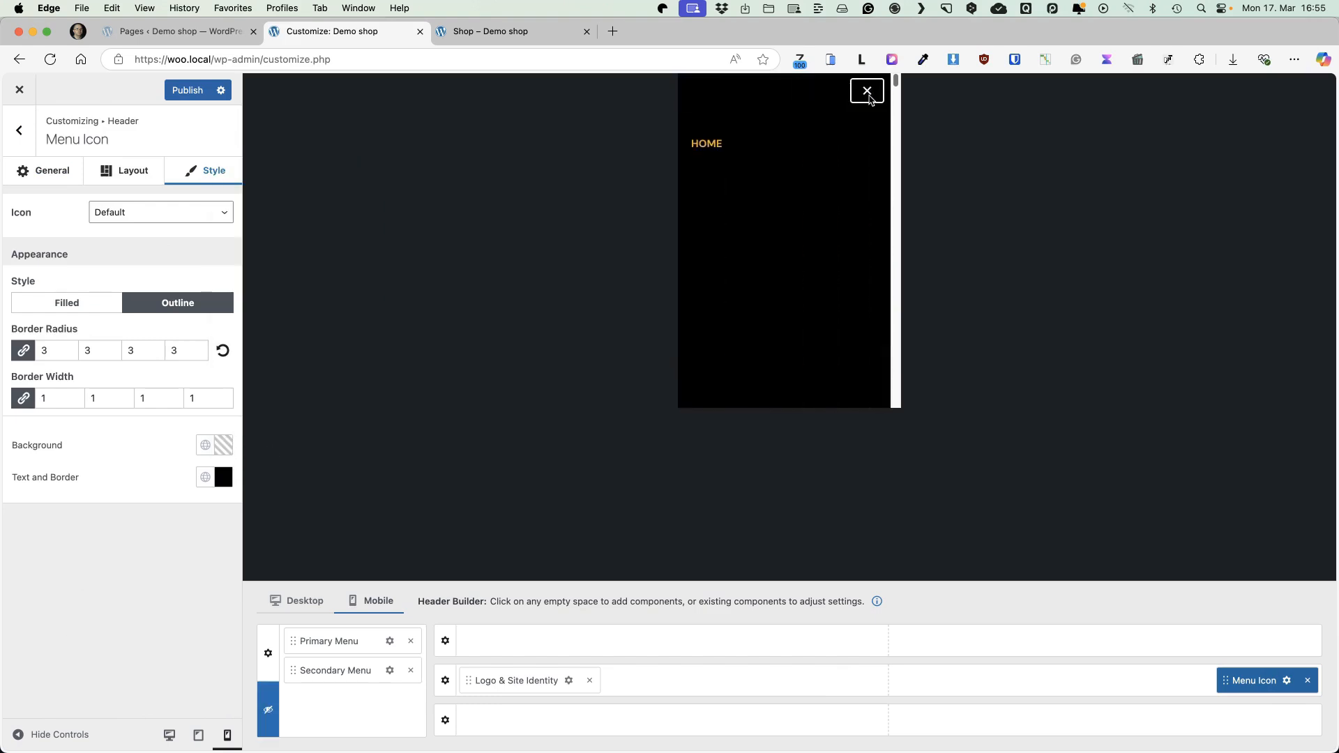
{"action": "left_click", "coordinate": [388, 645]}
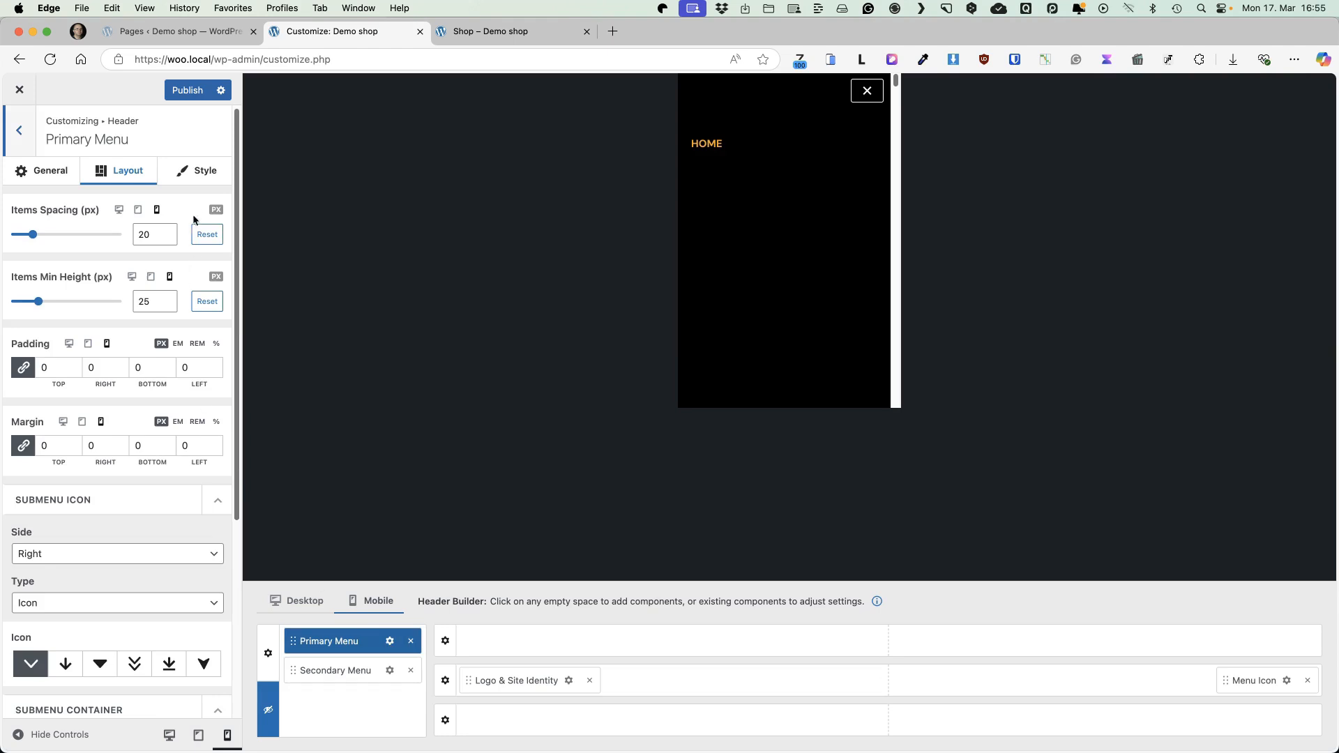
{"action": "left_click", "coordinate": [204, 175]}
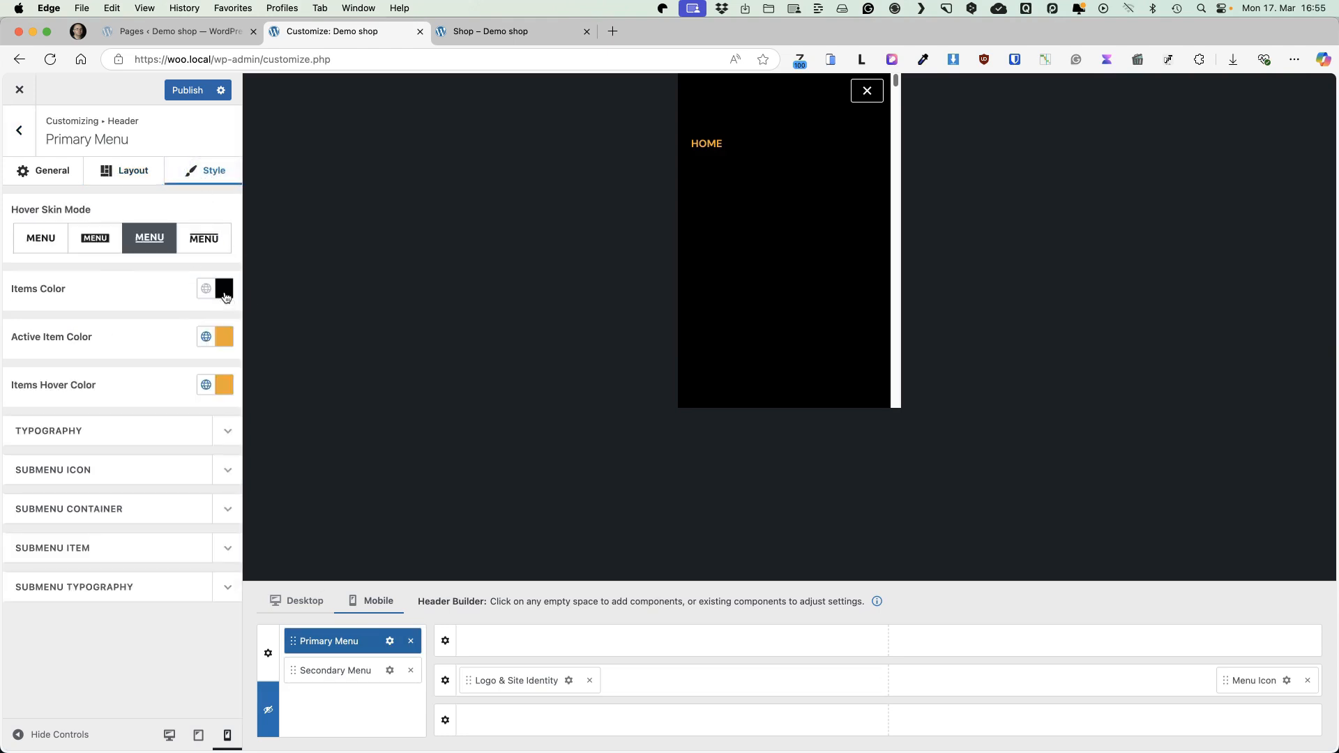
{"action": "left_click", "coordinate": [225, 297]}
{"action": "left_click_drag", "start_coordinate": [226, 363], "coordinate": [185, 287]}
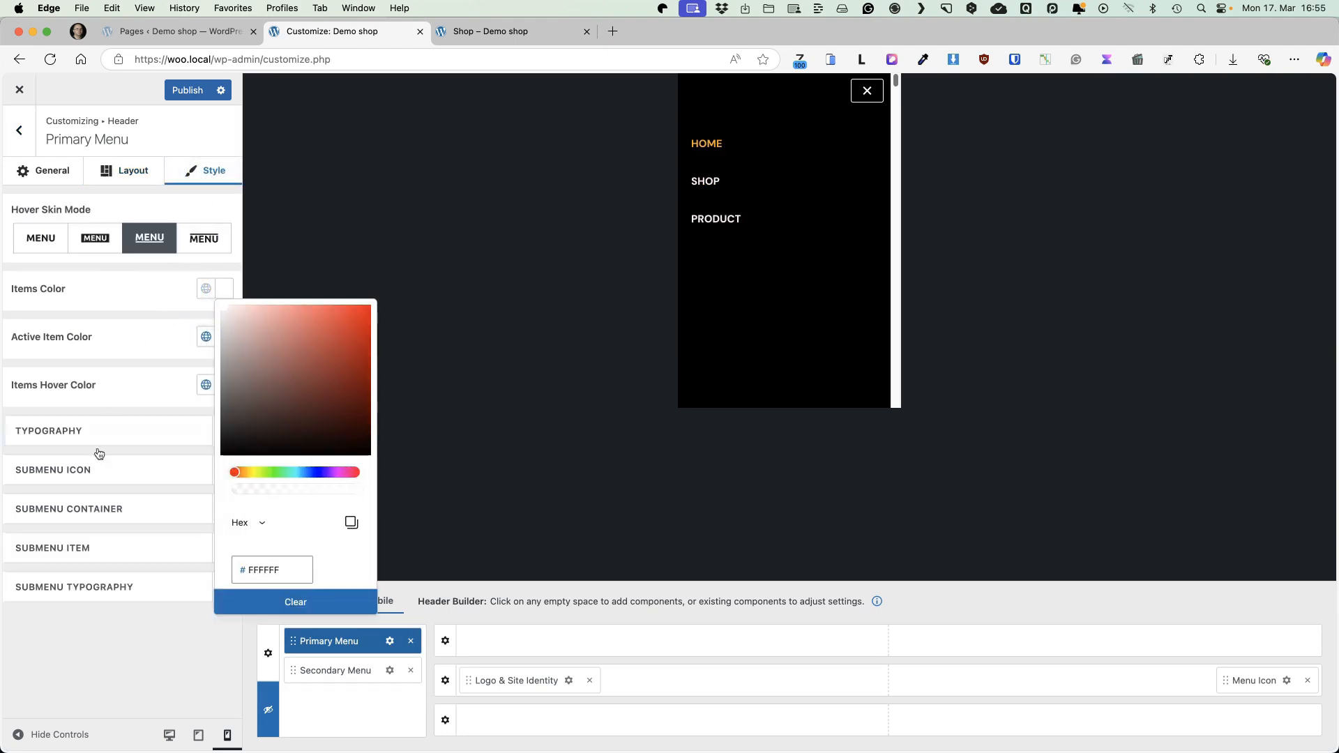
{"action": "left_click", "coordinate": [82, 660]}
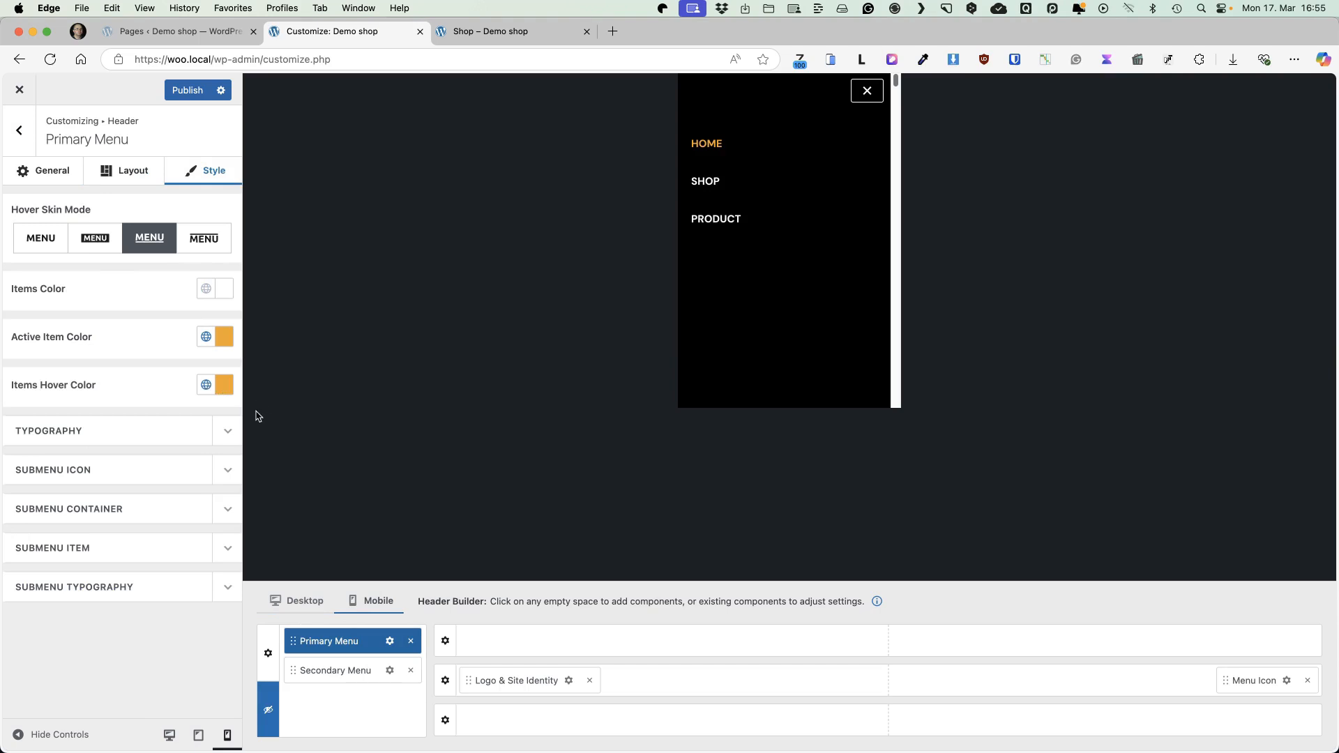
{"action": "left_click", "coordinate": [227, 432]}
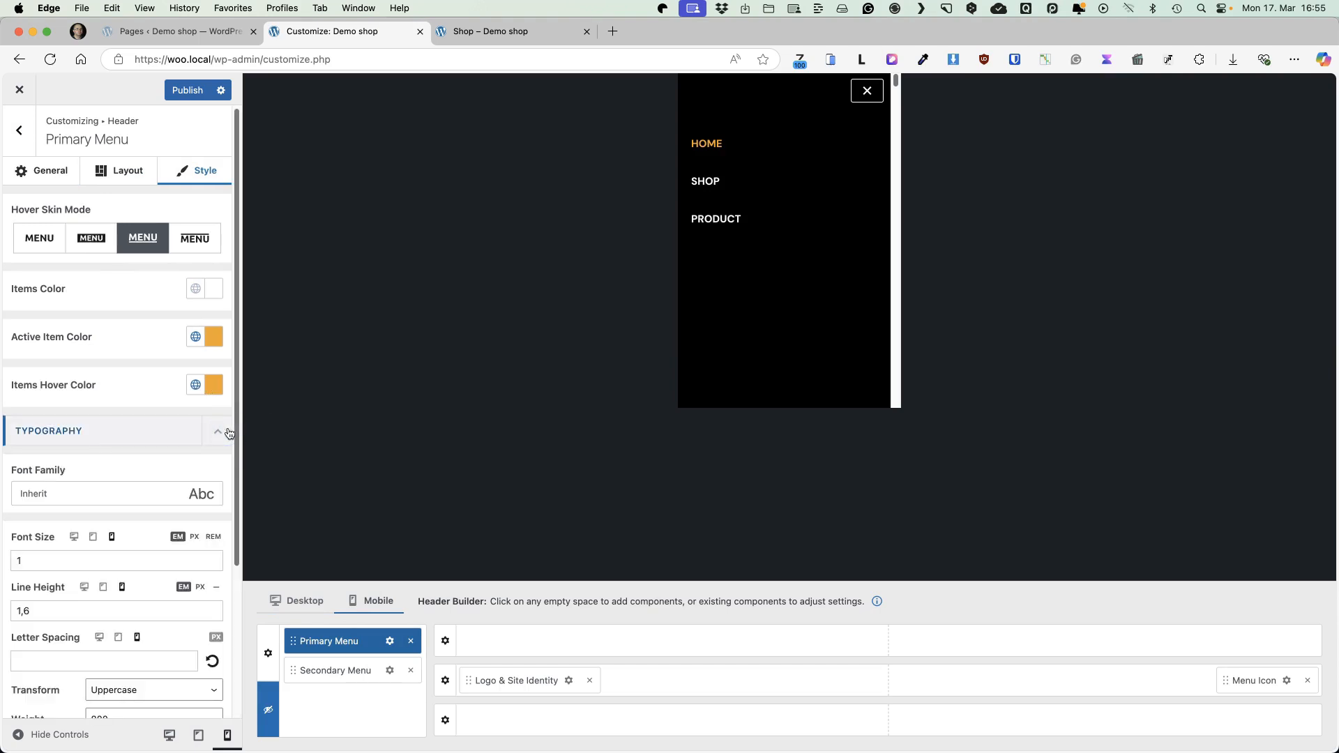
{"action": "left_click", "coordinate": [228, 433]}
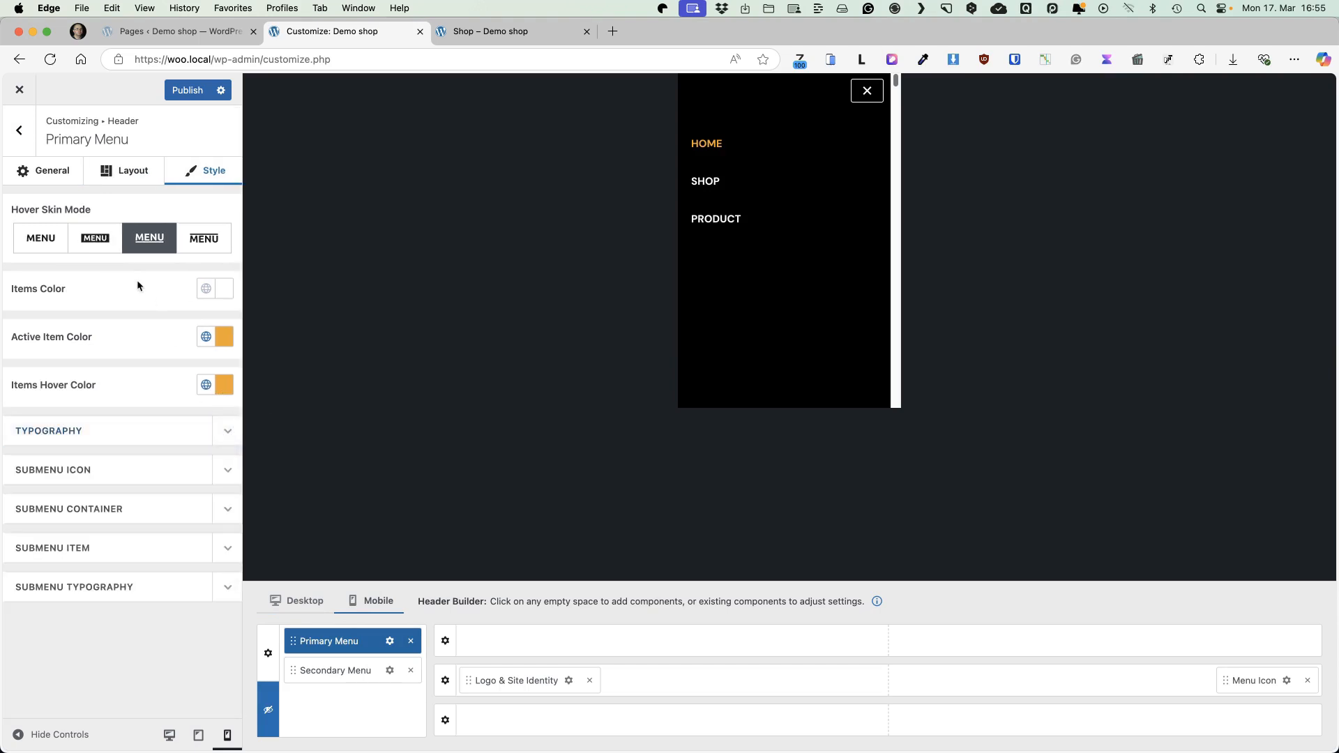
{"action": "left_click", "coordinate": [60, 175]}
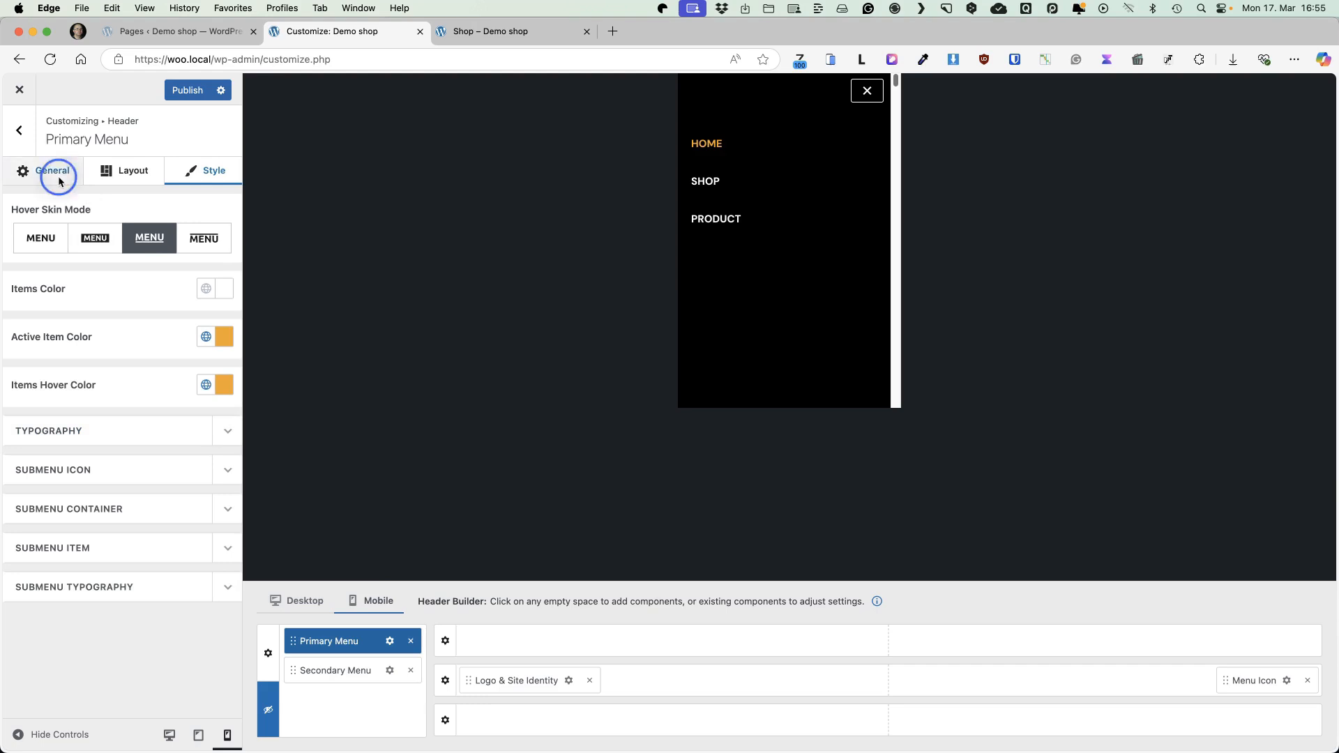
Set the Header Main row height on mobile to 50 px and publish the changes
{"action": "left_click", "coordinate": [444, 681]}
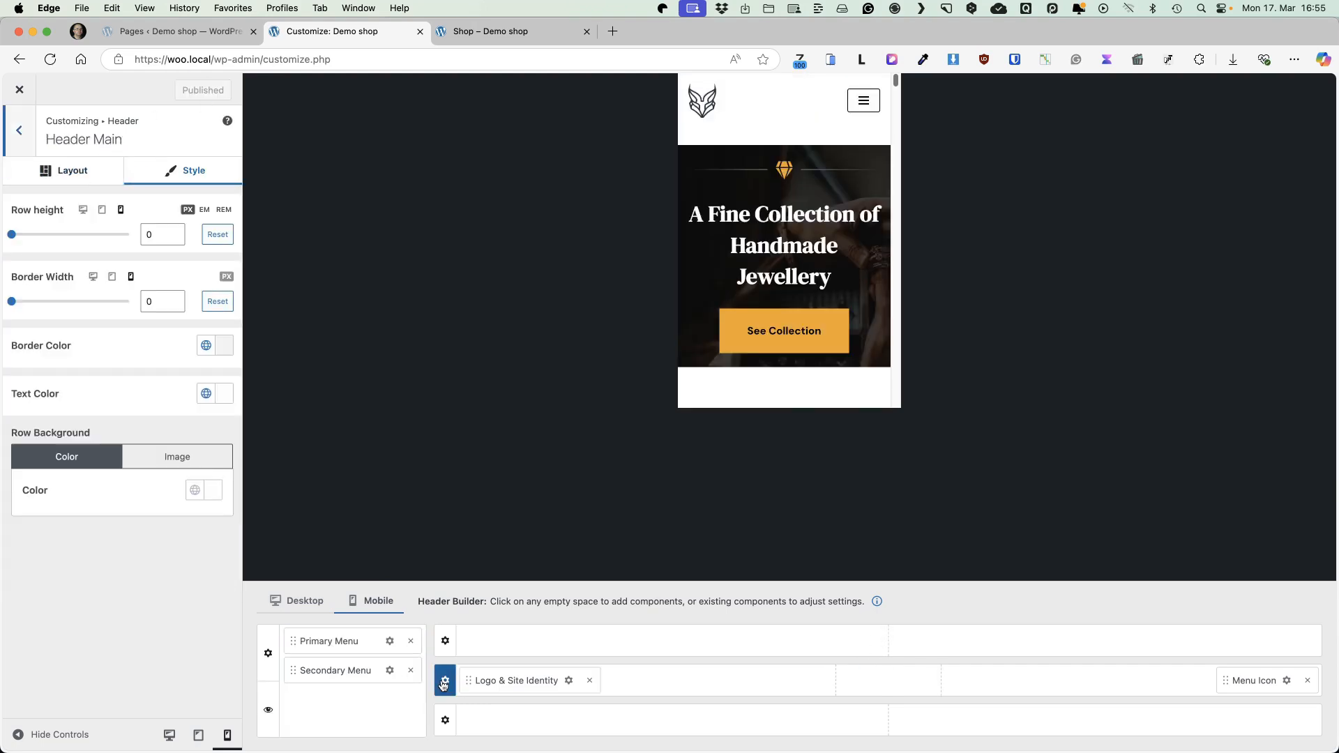
{"action": "left_click", "coordinate": [141, 237]}
{"action": "type", "text": "5"}
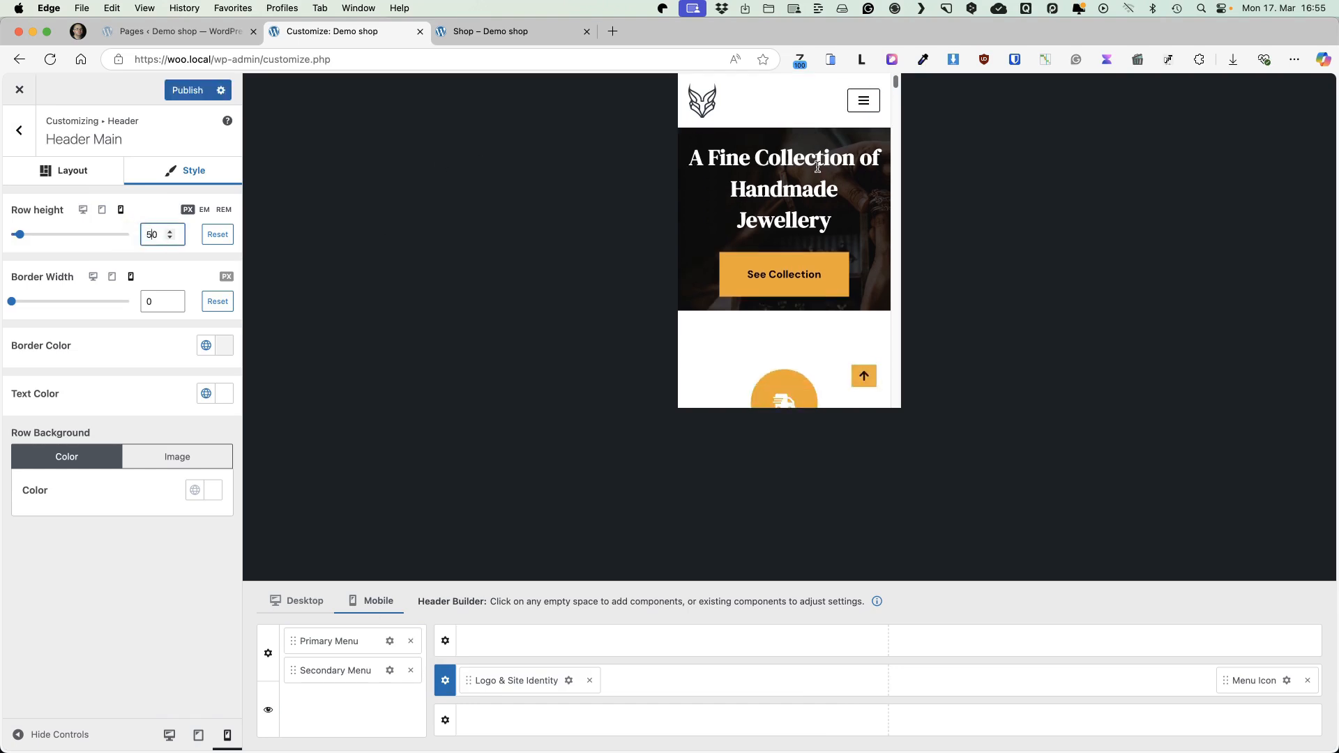
{"action": "left_click", "coordinate": [187, 90]}
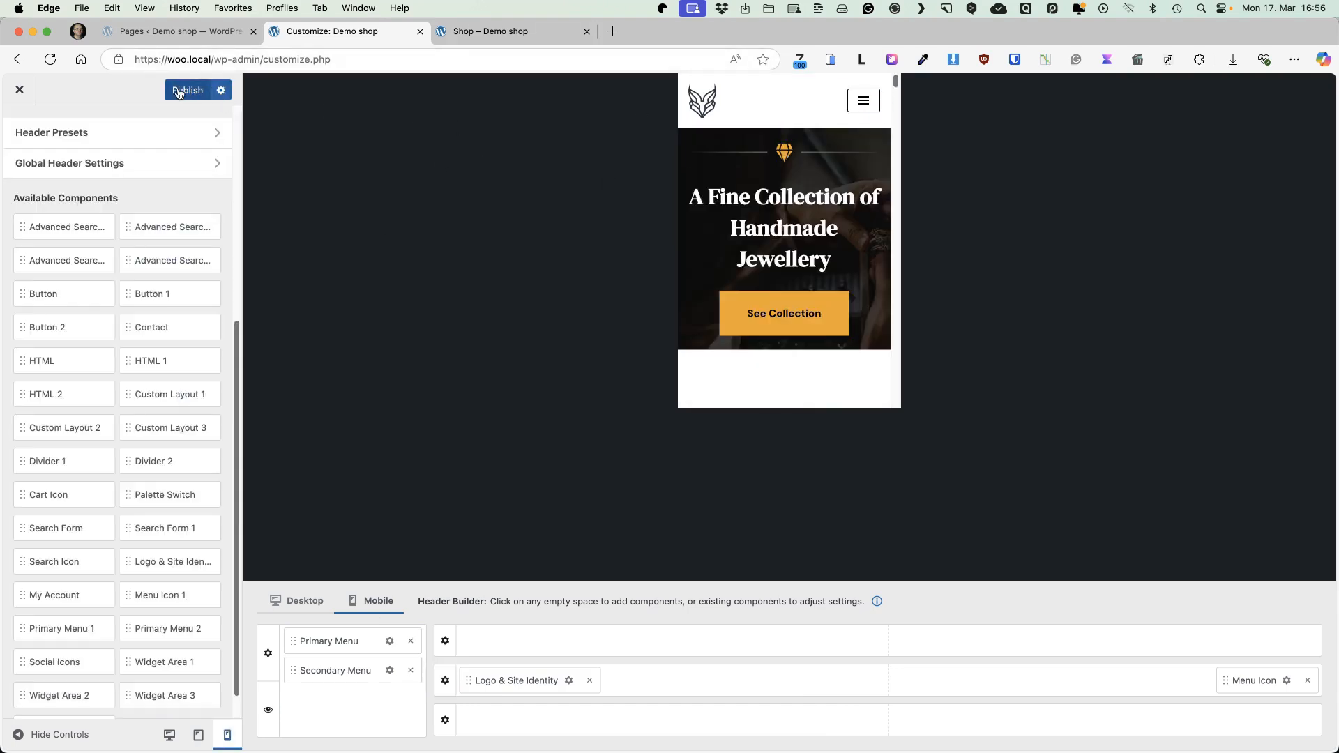
Try an Advanced Search Form and a Button in the desktop header's main row, removing each, and test the search icon's overlay
{"action": "left_click", "coordinate": [168, 736]}
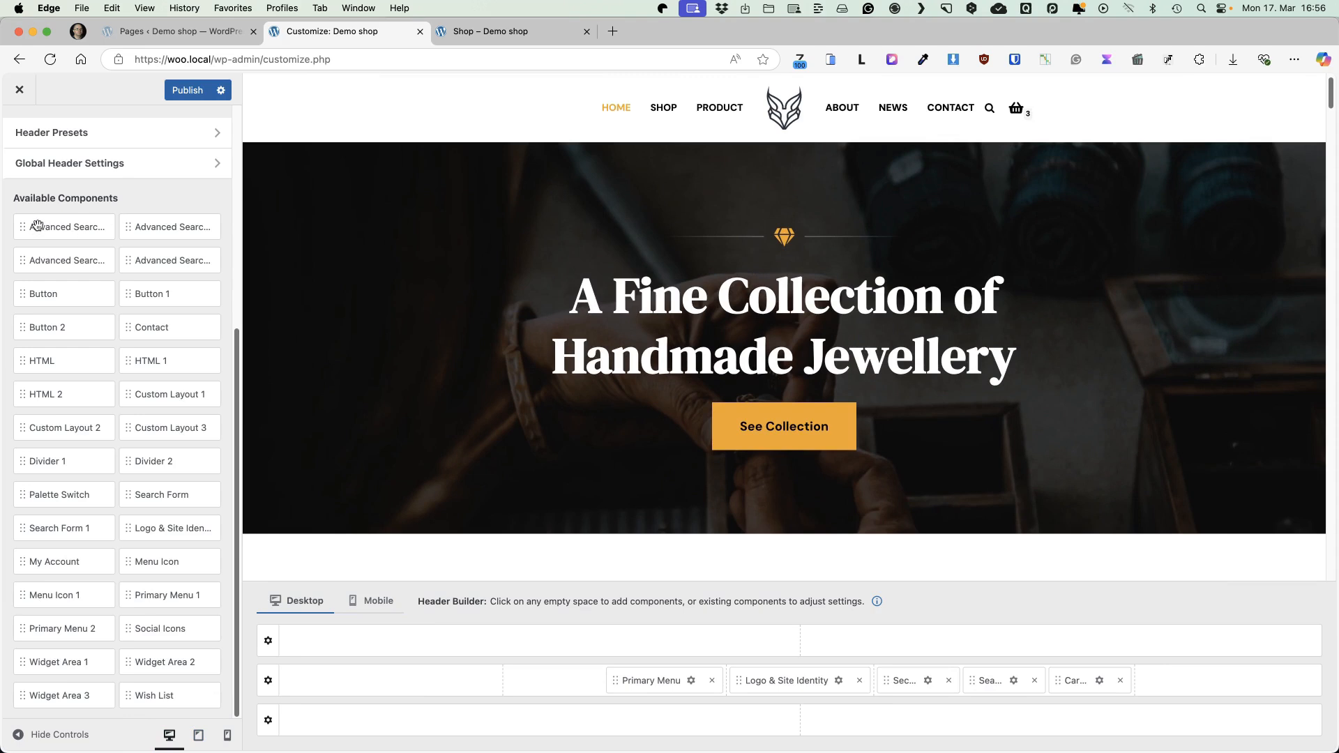
{"action": "left_click_drag", "start_coordinate": [33, 227], "coordinate": [311, 680]}
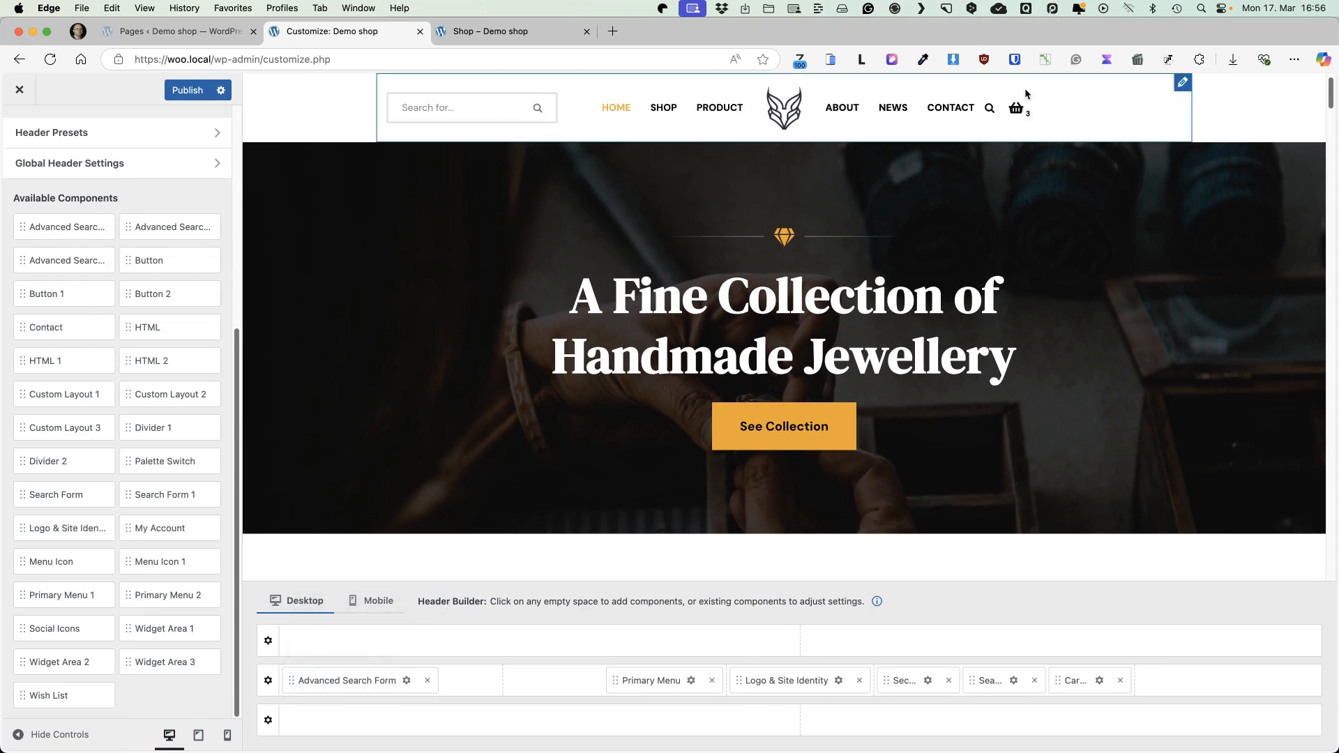
{"action": "left_click", "coordinate": [990, 107]}
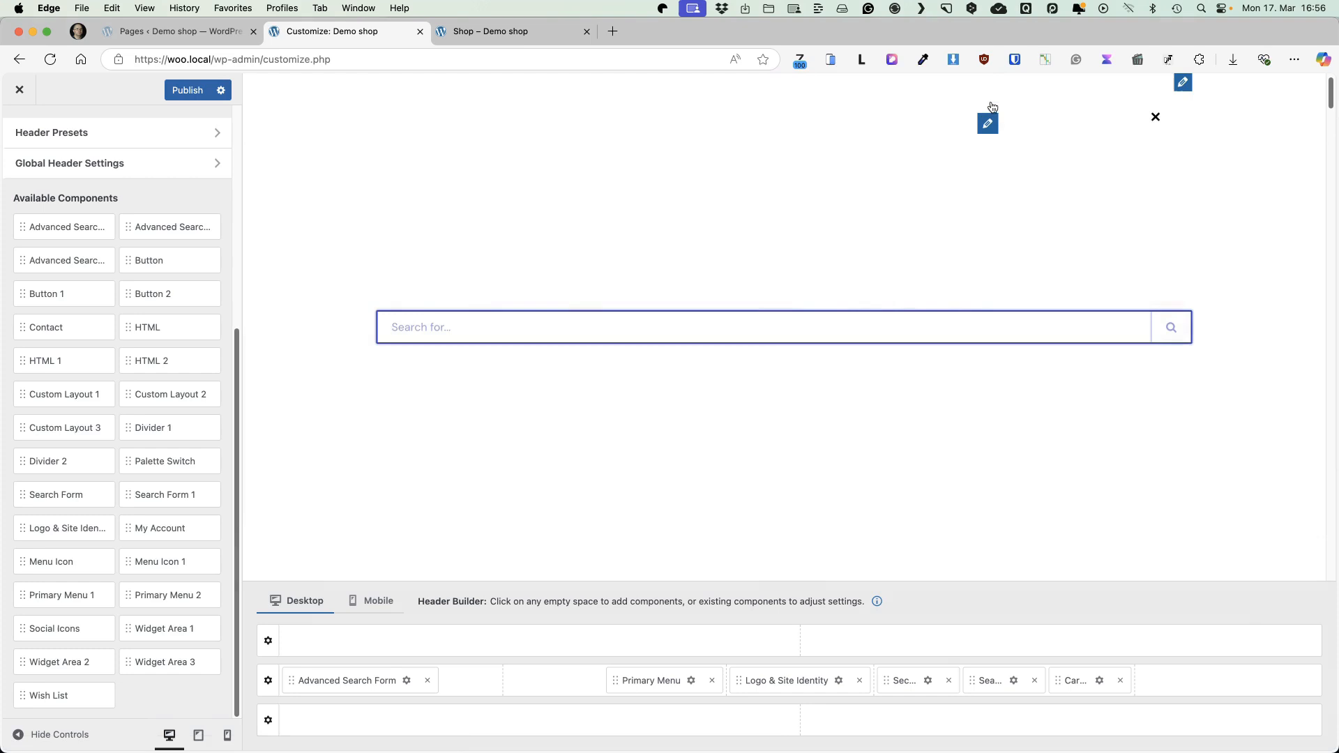
{"action": "left_click", "coordinate": [1155, 117]}
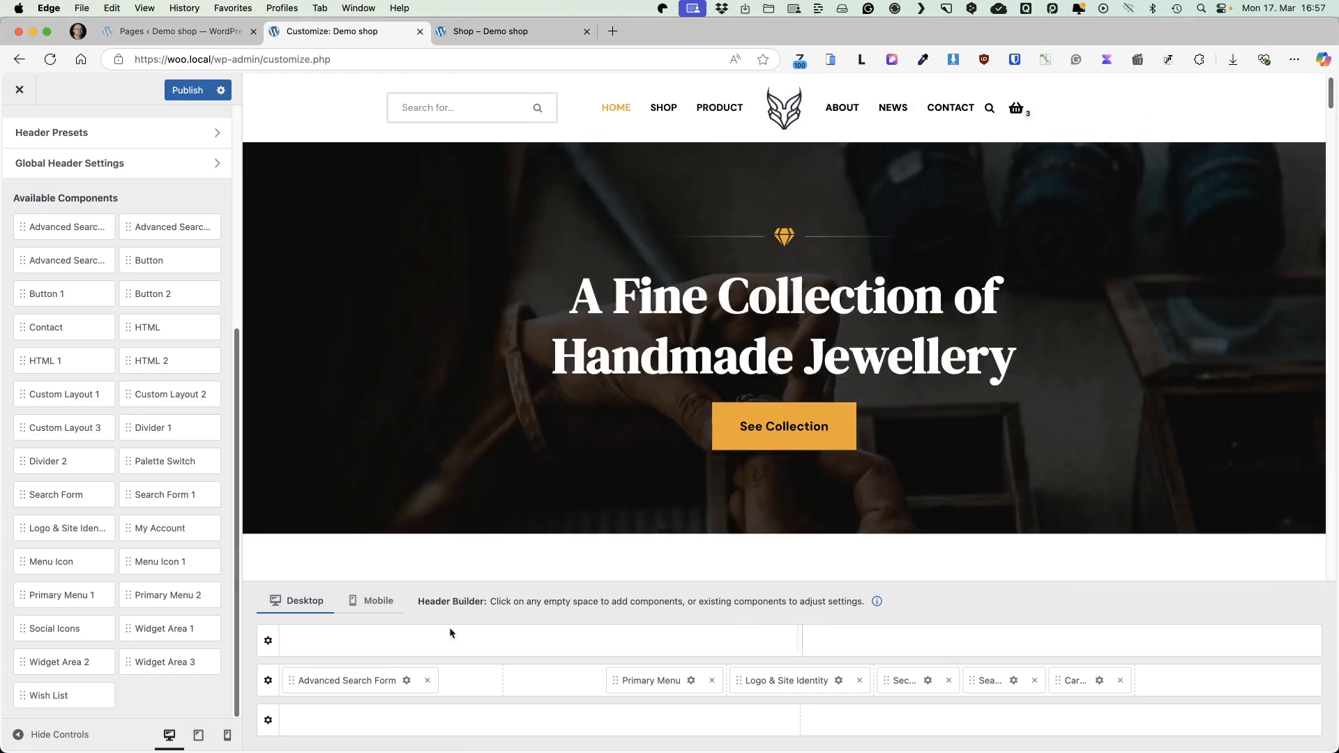
{"action": "left_click", "coordinate": [427, 680]}
{"action": "left_click_drag", "start_coordinate": [58, 289], "coordinate": [347, 680]}
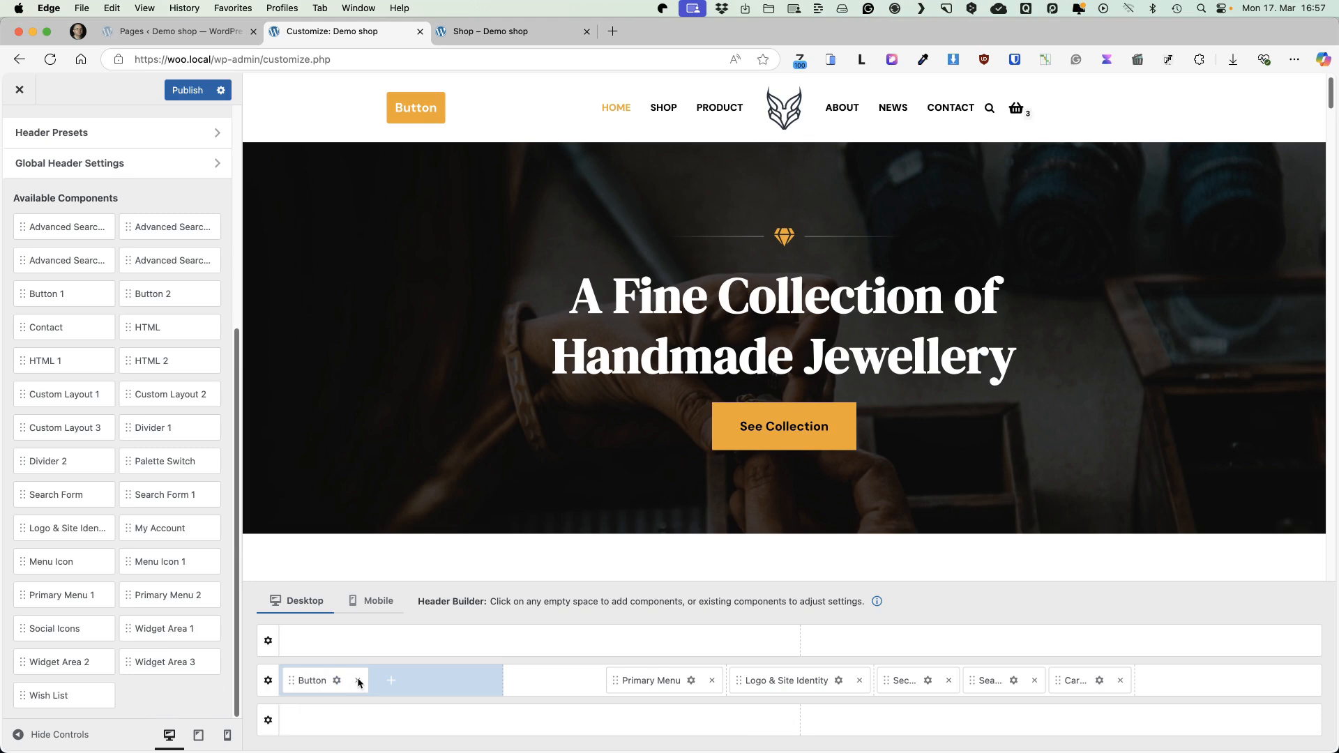
{"action": "left_click", "coordinate": [358, 681]}
Try the Contact component in the desktop header's top row and open its content settings
{"action": "left_click_drag", "start_coordinate": [133, 327], "coordinate": [321, 640]}
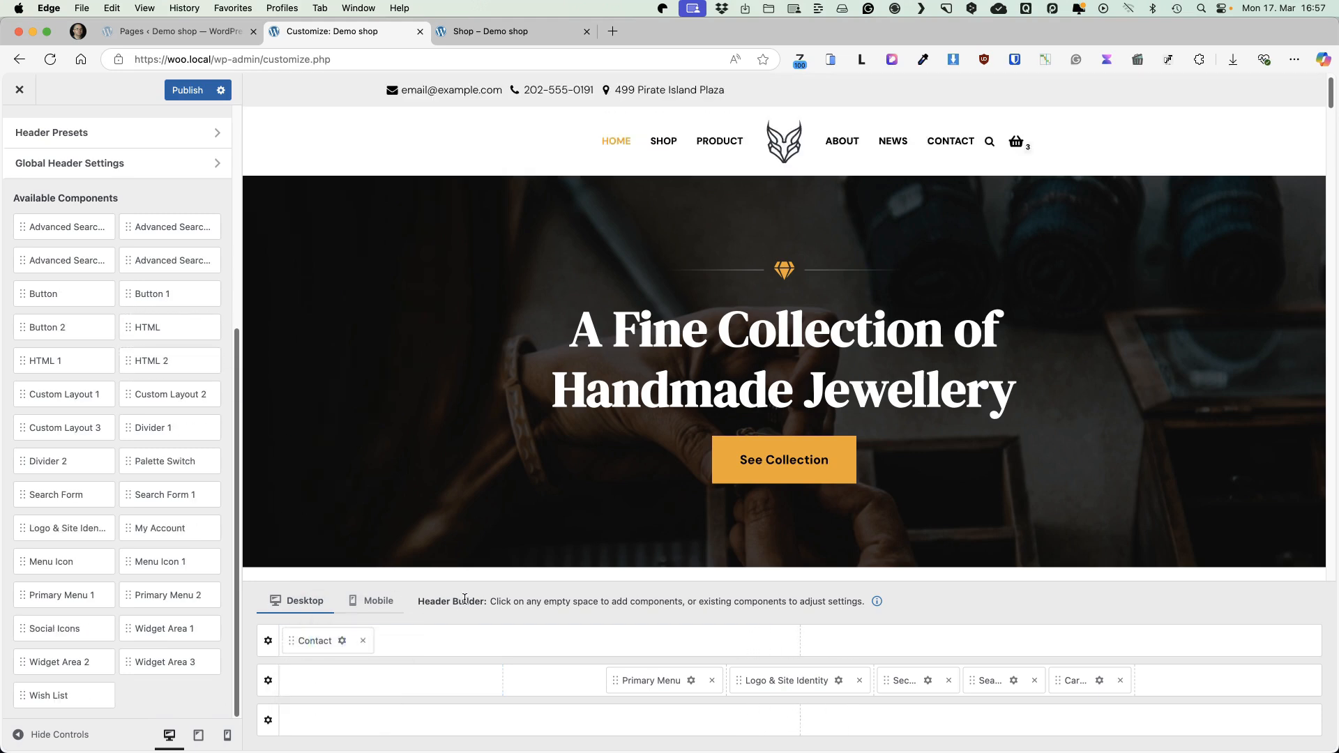
{"action": "left_click", "coordinate": [350, 640]}
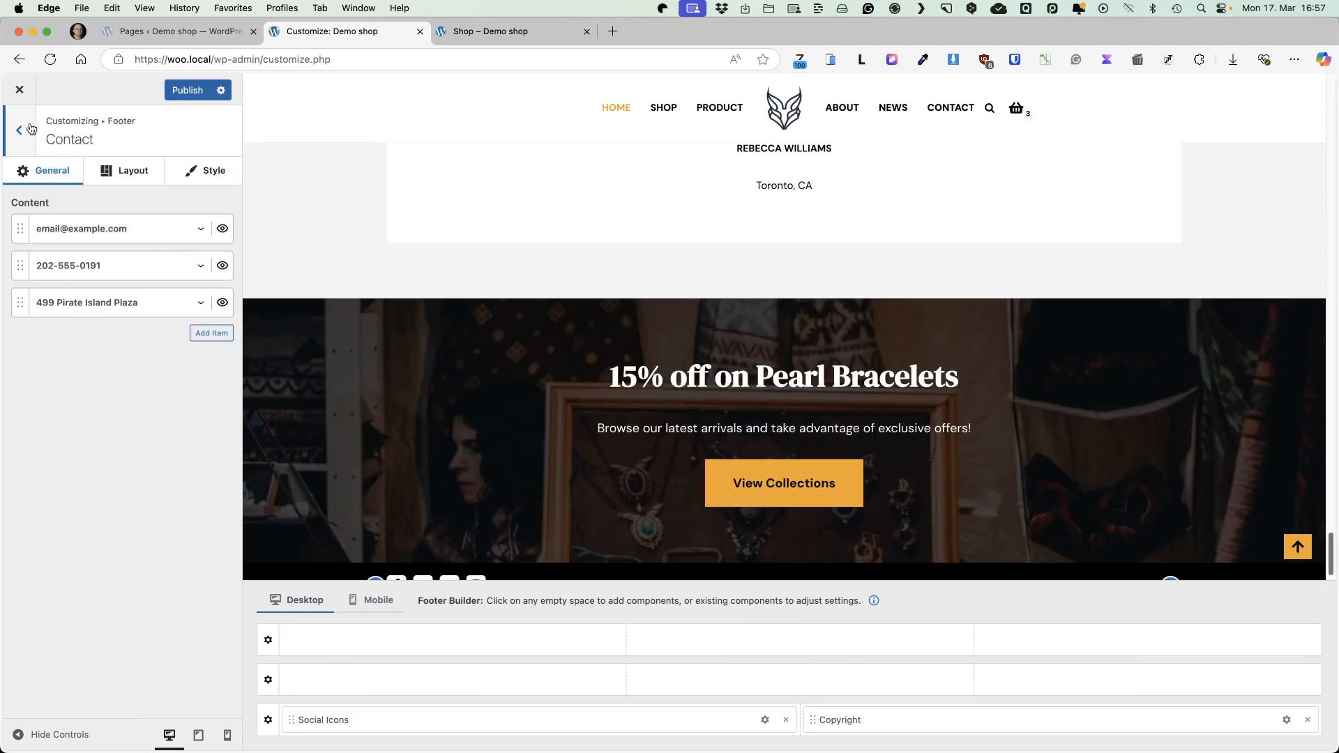
{"action": "left_click", "coordinate": [212, 334]}
{"action": "left_click", "coordinate": [21, 133]}
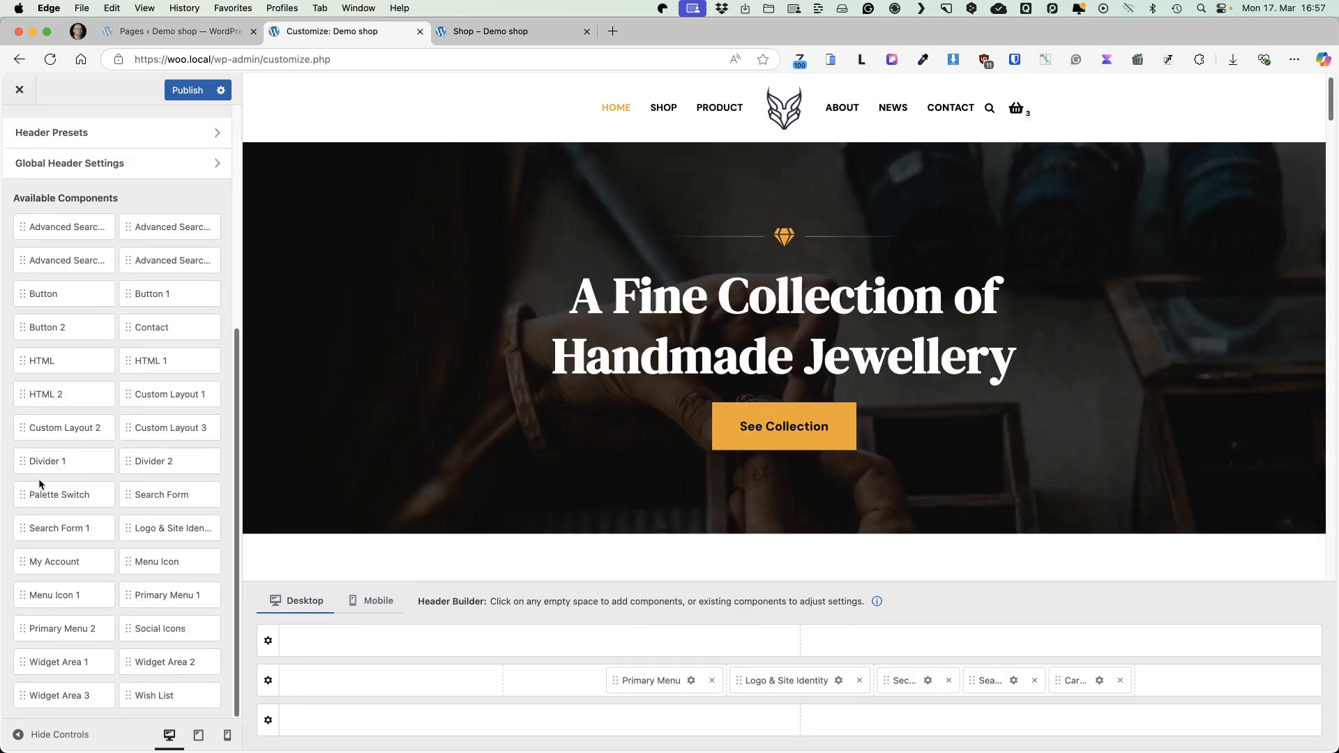
Add the My Account component at the end of the desktop header's main row and choose a single-person icon for it
{"action": "left_click_drag", "start_coordinate": [87, 484], "coordinate": [1227, 682]}
{"action": "left_click_drag", "start_coordinate": [62, 562], "coordinate": [1214, 679]}
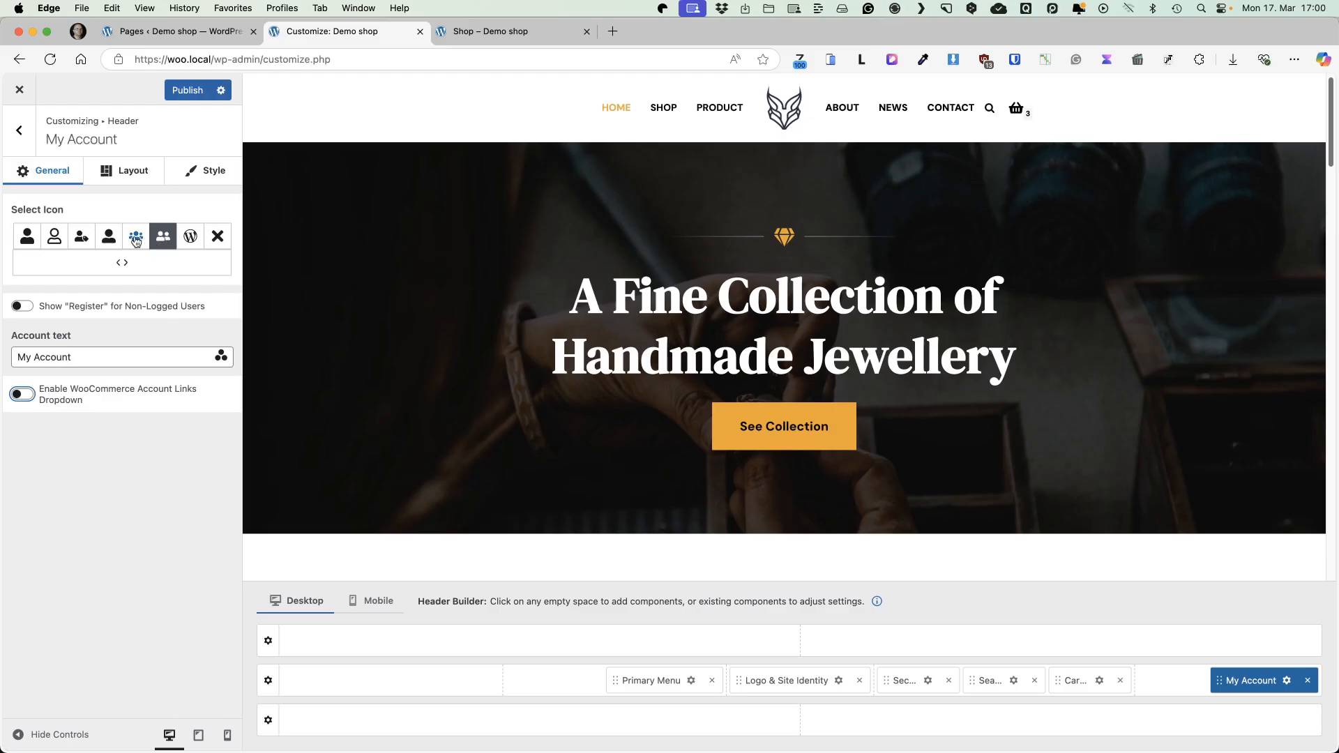
{"action": "left_click", "coordinate": [136, 241]}
{"action": "left_click", "coordinate": [109, 240]}
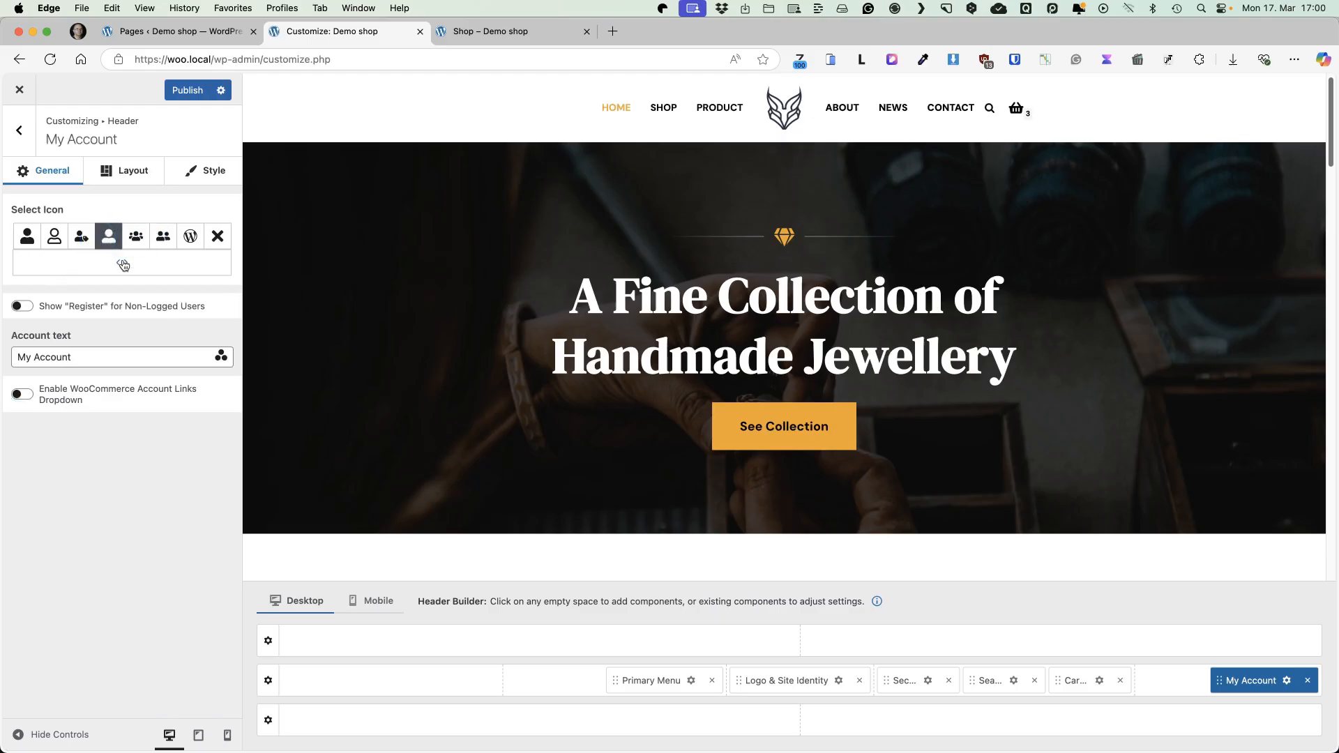
Set the My Account style to Filled with a near-black text color (010101)
{"action": "left_click", "coordinate": [209, 170]}
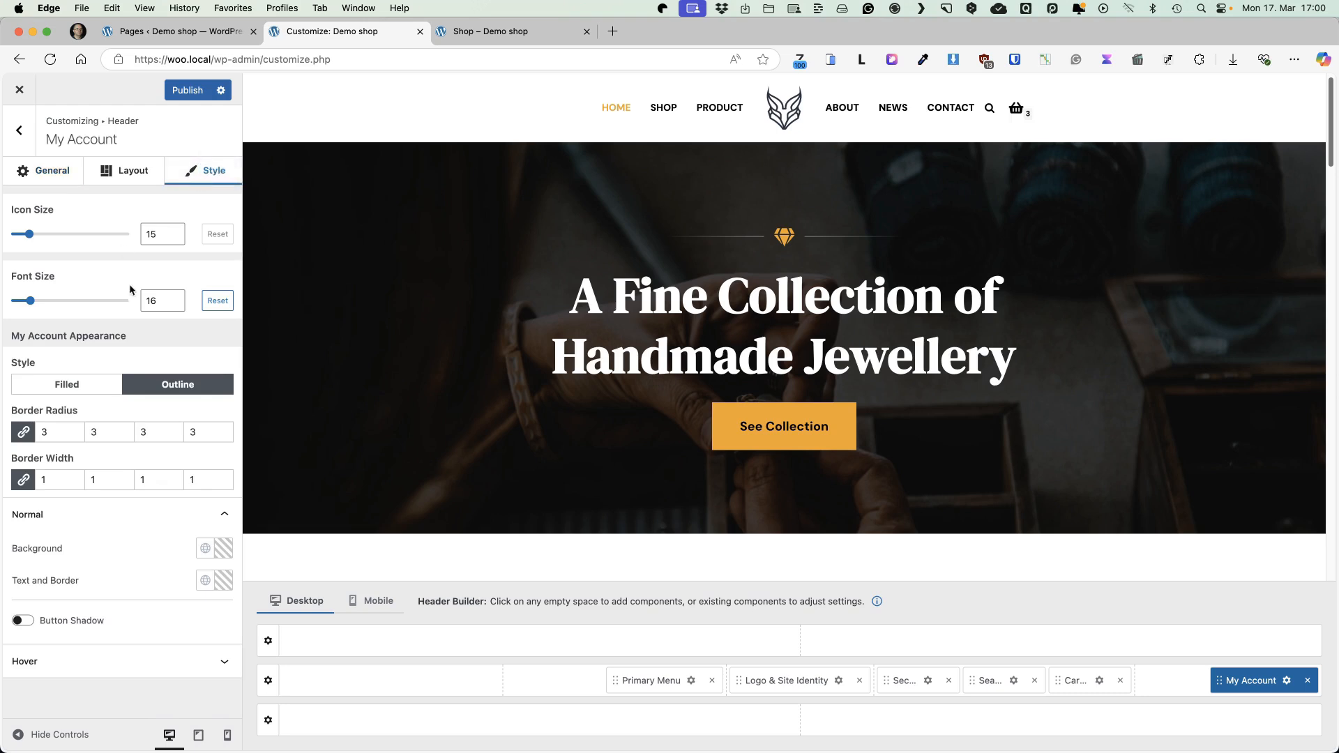
{"action": "left_click", "coordinate": [65, 386]}
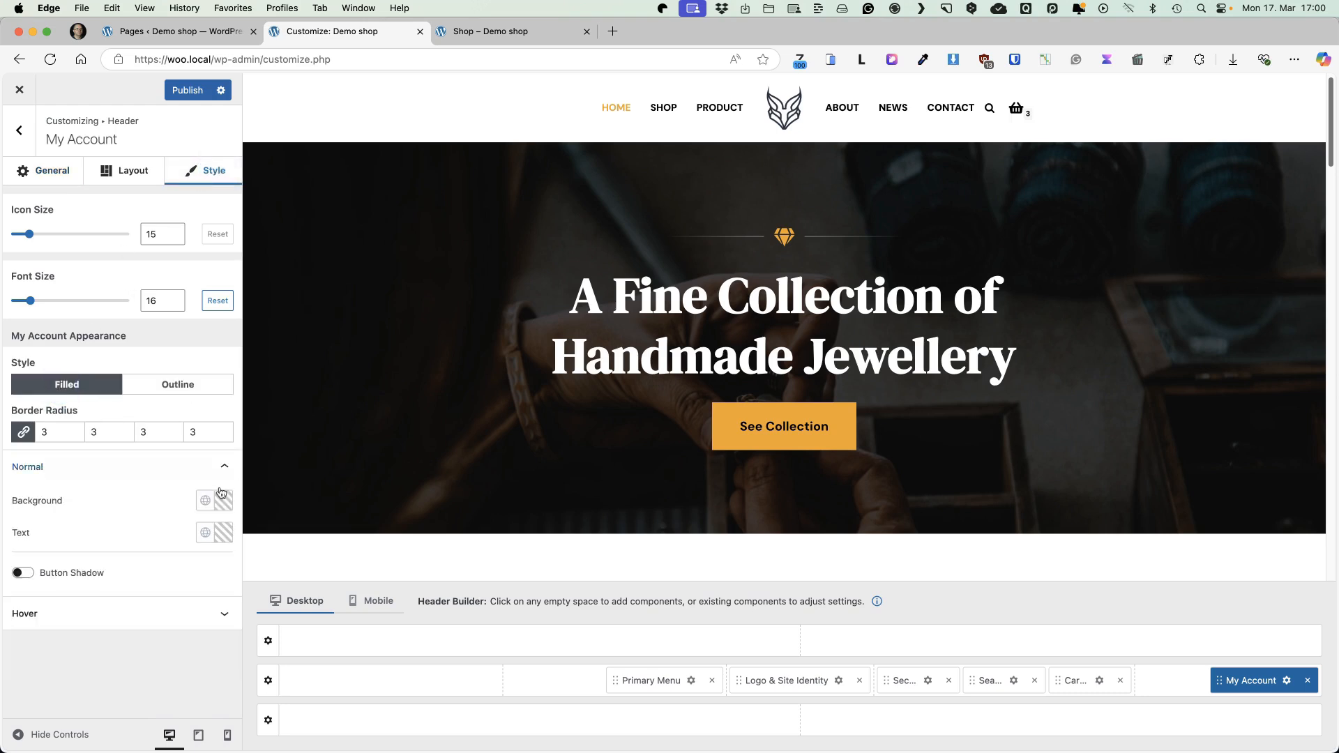
{"action": "left_click", "coordinate": [223, 533]}
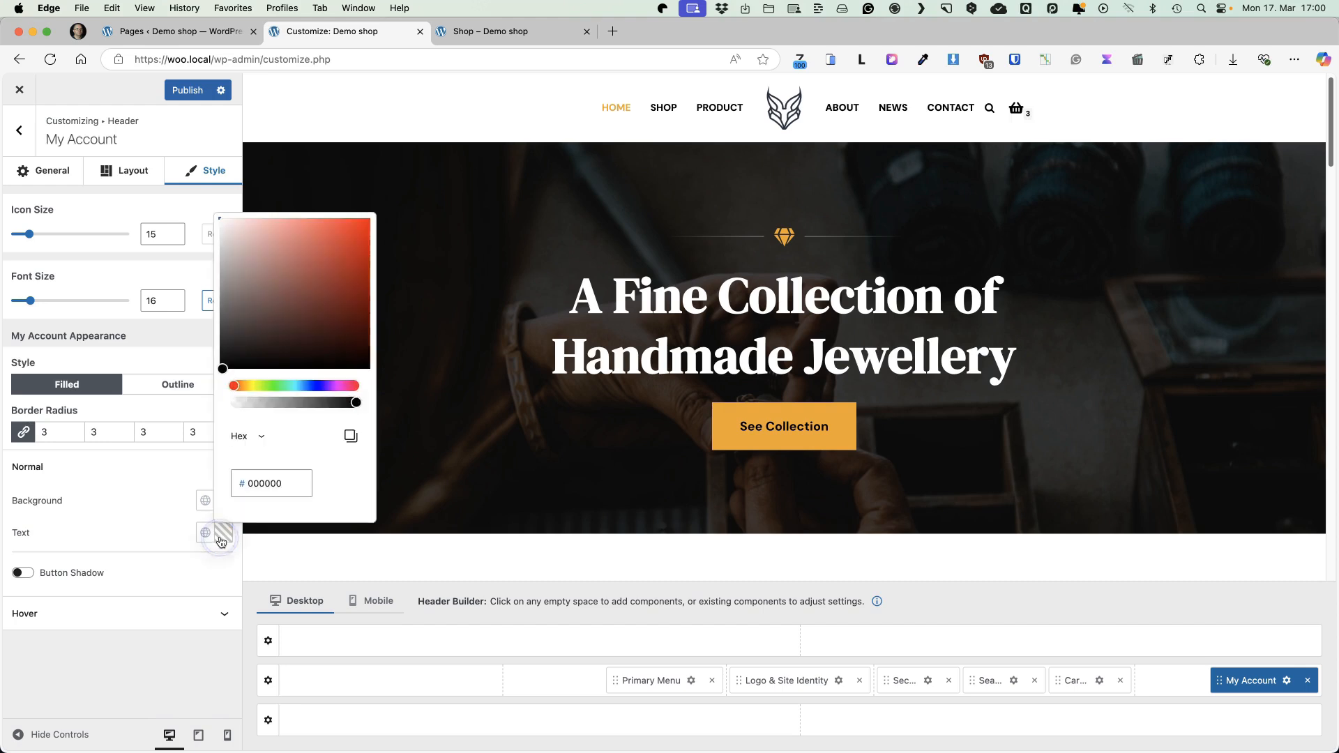
{"action": "left_click_drag", "start_coordinate": [293, 317], "coordinate": [213, 369]}
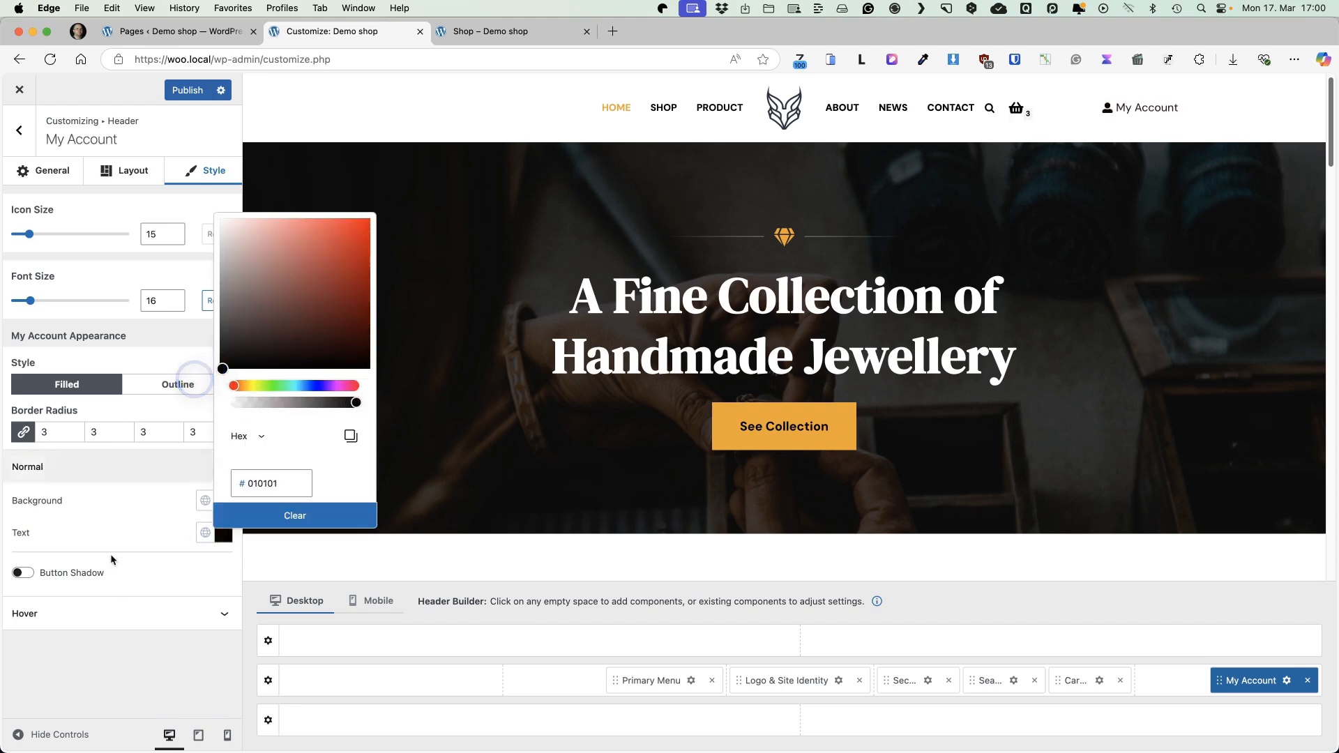
{"action": "left_click", "coordinate": [148, 226]}
Enable the WooCommerce account links dropdown for My Account and clear its account text so only the icon is used
{"action": "left_click", "coordinate": [53, 170]}
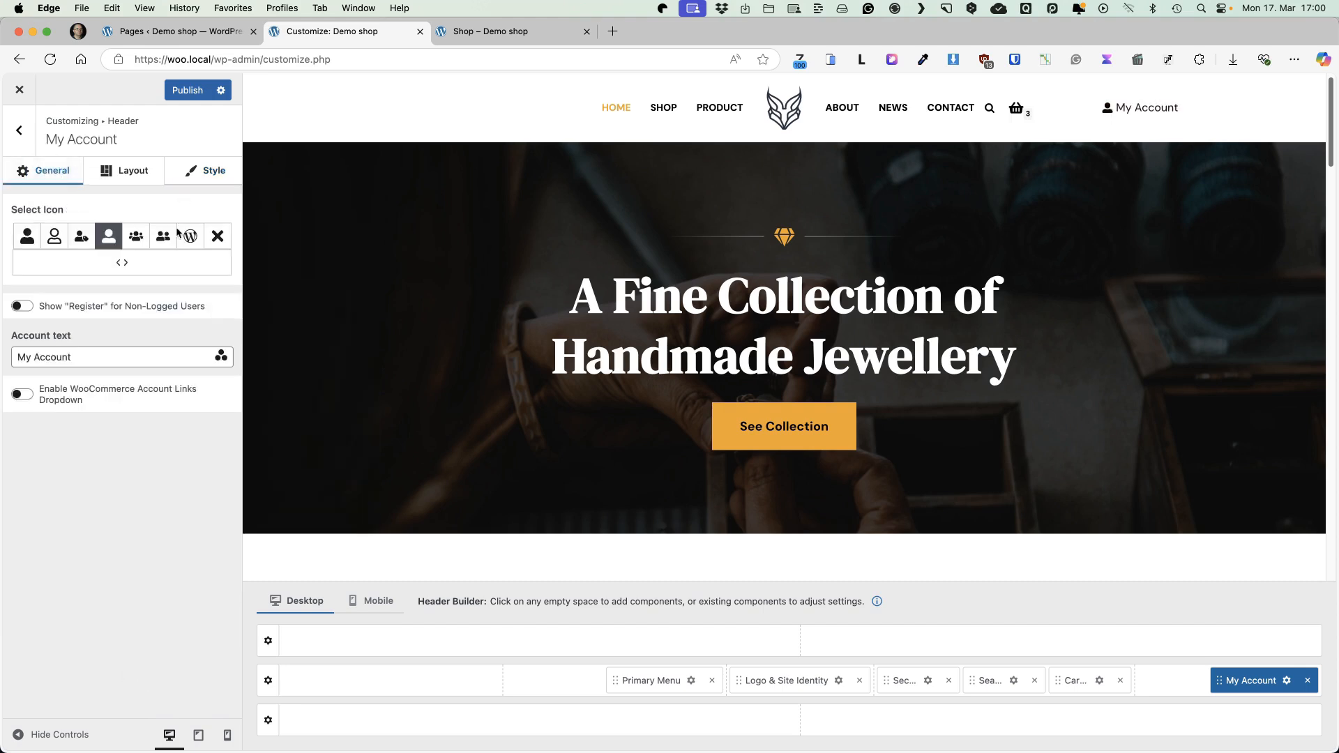
{"action": "left_click", "coordinate": [21, 394]}
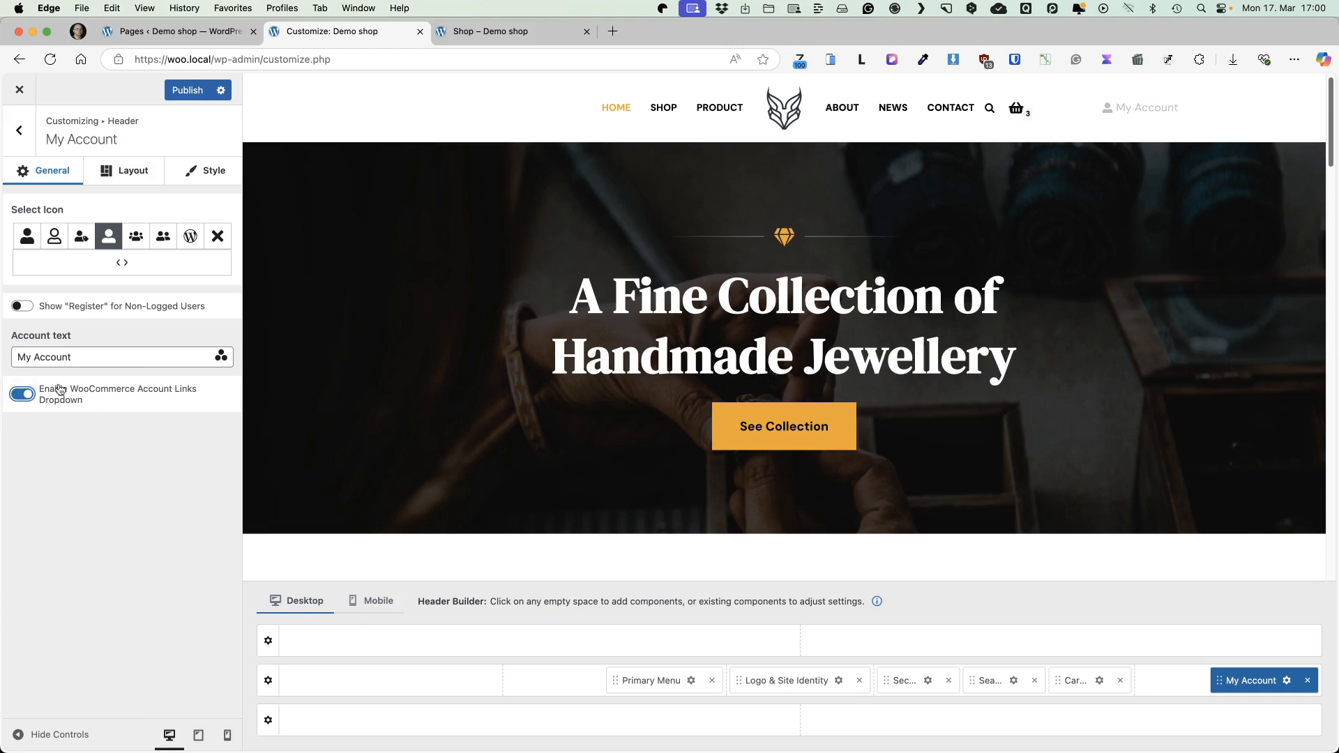
{"action": "mouse_move", "coordinate": [1128, 162]}
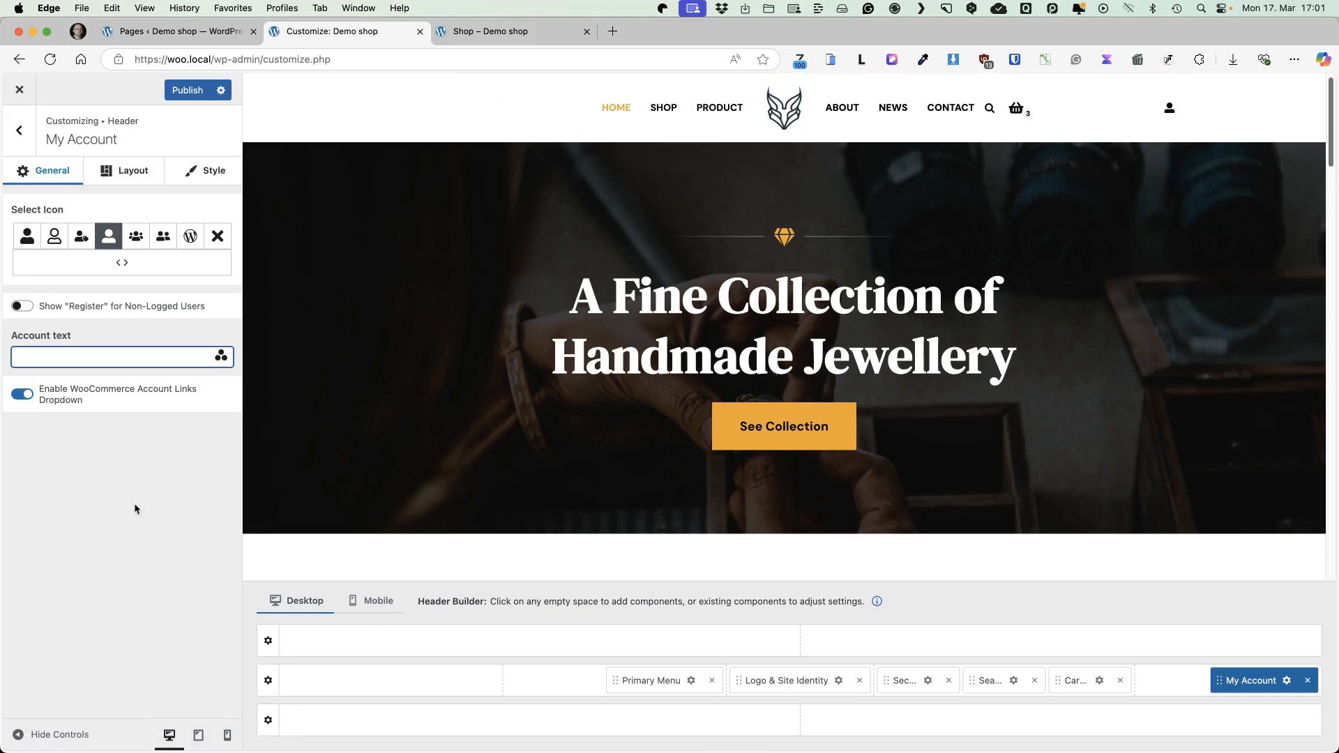
{"action": "left_click", "coordinate": [99, 471]}
{"action": "left_click", "coordinate": [205, 170]}
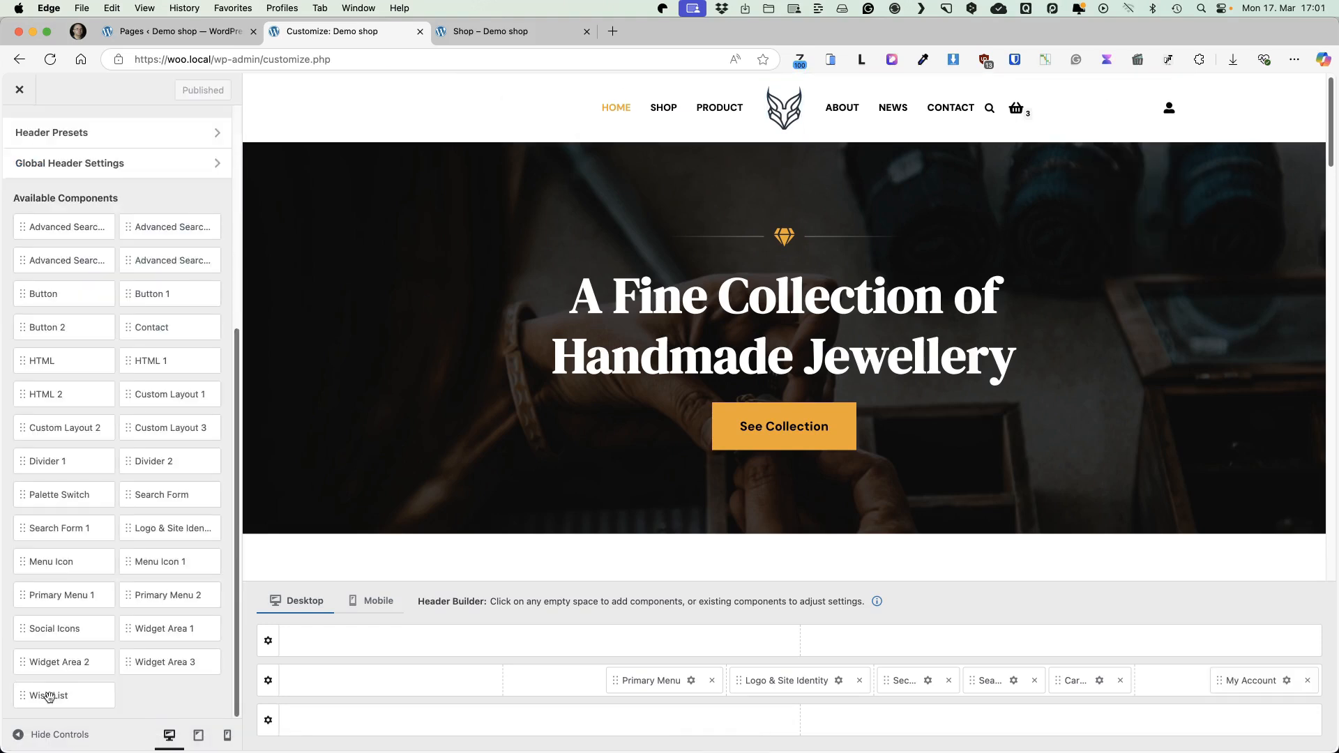
Add the Wish List component at the end of the desktop header's main row, publish, and check the header on the Shop page
{"action": "left_click_drag", "start_coordinate": [48, 696], "coordinate": [1271, 686]}
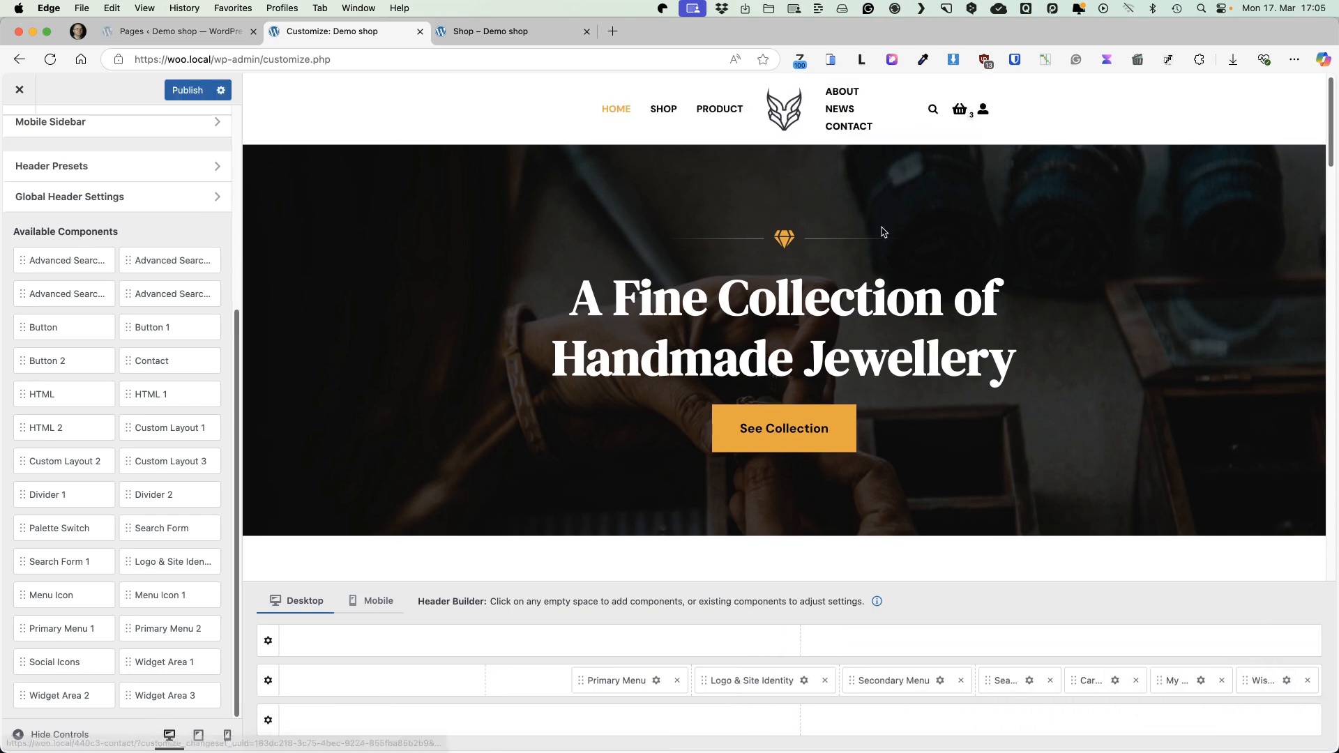
{"action": "left_click", "coordinate": [185, 91]}
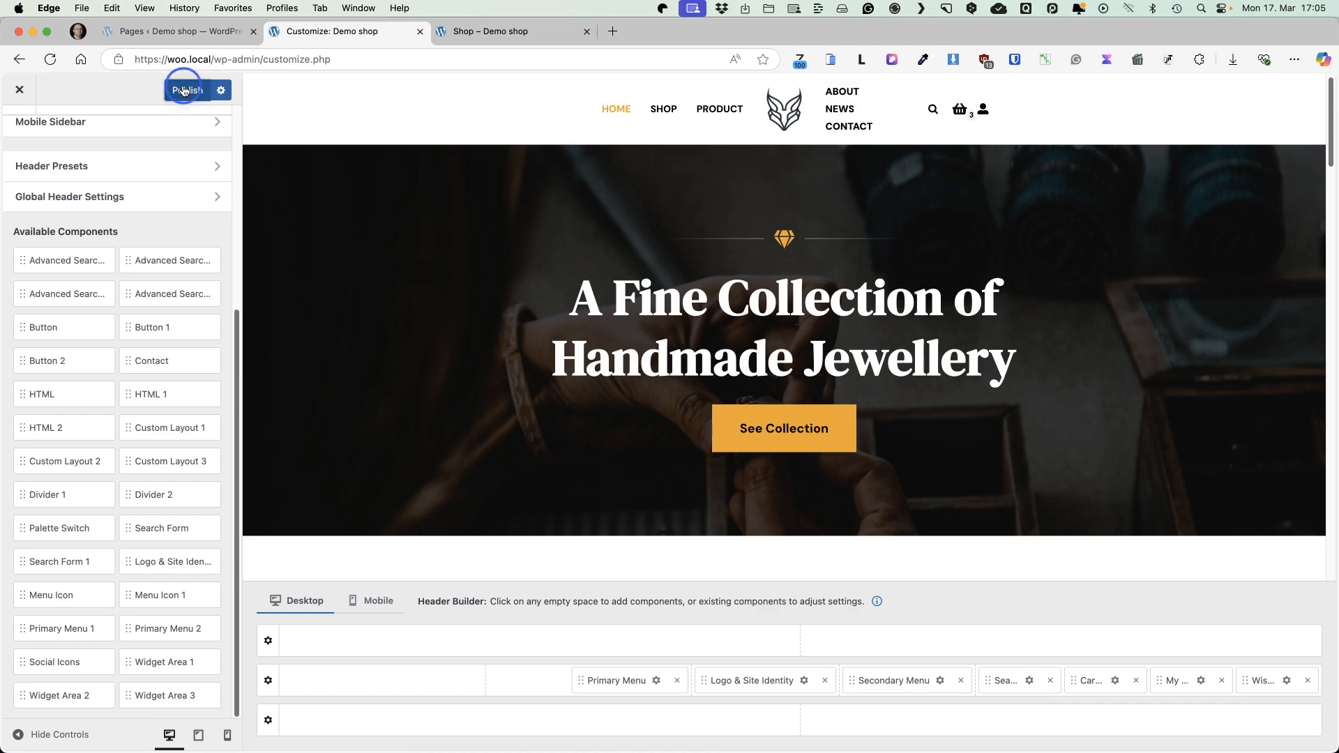
{"action": "left_click", "coordinate": [458, 34]}
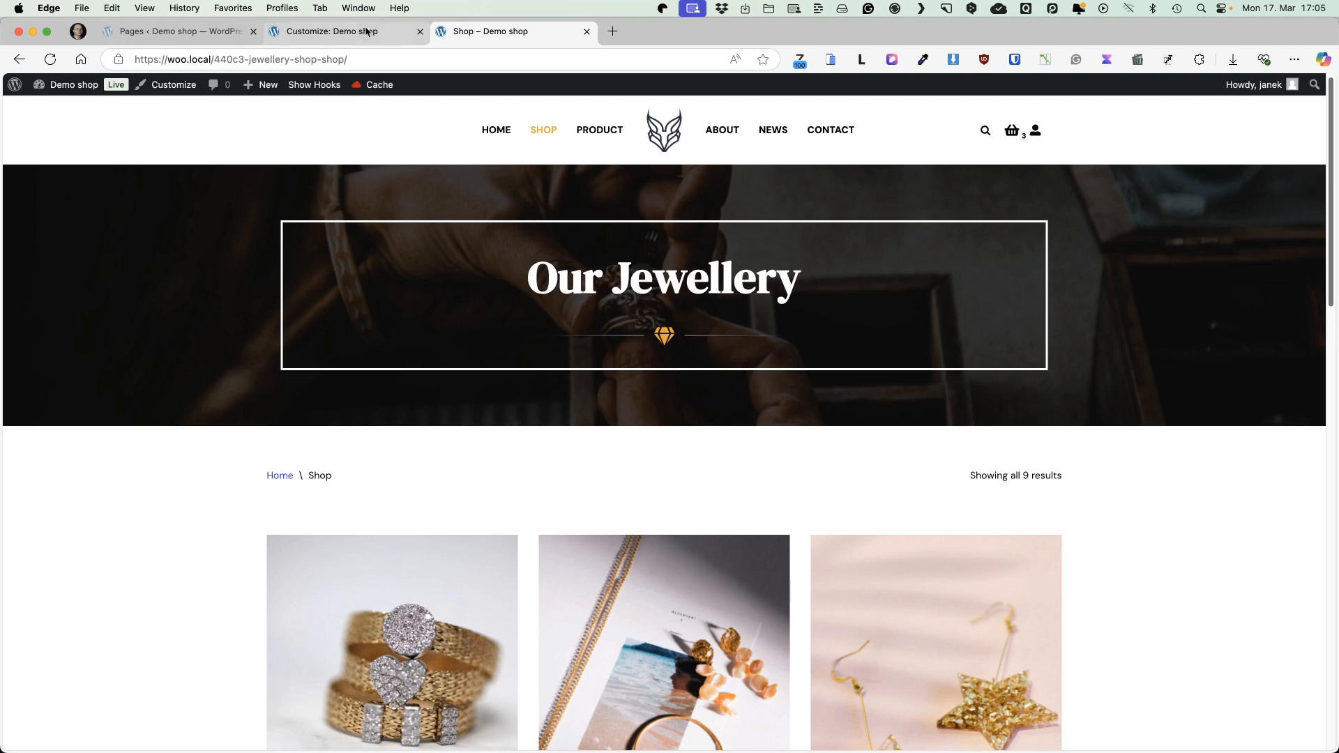
Return to the Customizer, set the Wish List component's color to black, and publish the change
{"action": "left_click", "coordinate": [334, 31]}
{"action": "left_click", "coordinate": [1287, 682]}
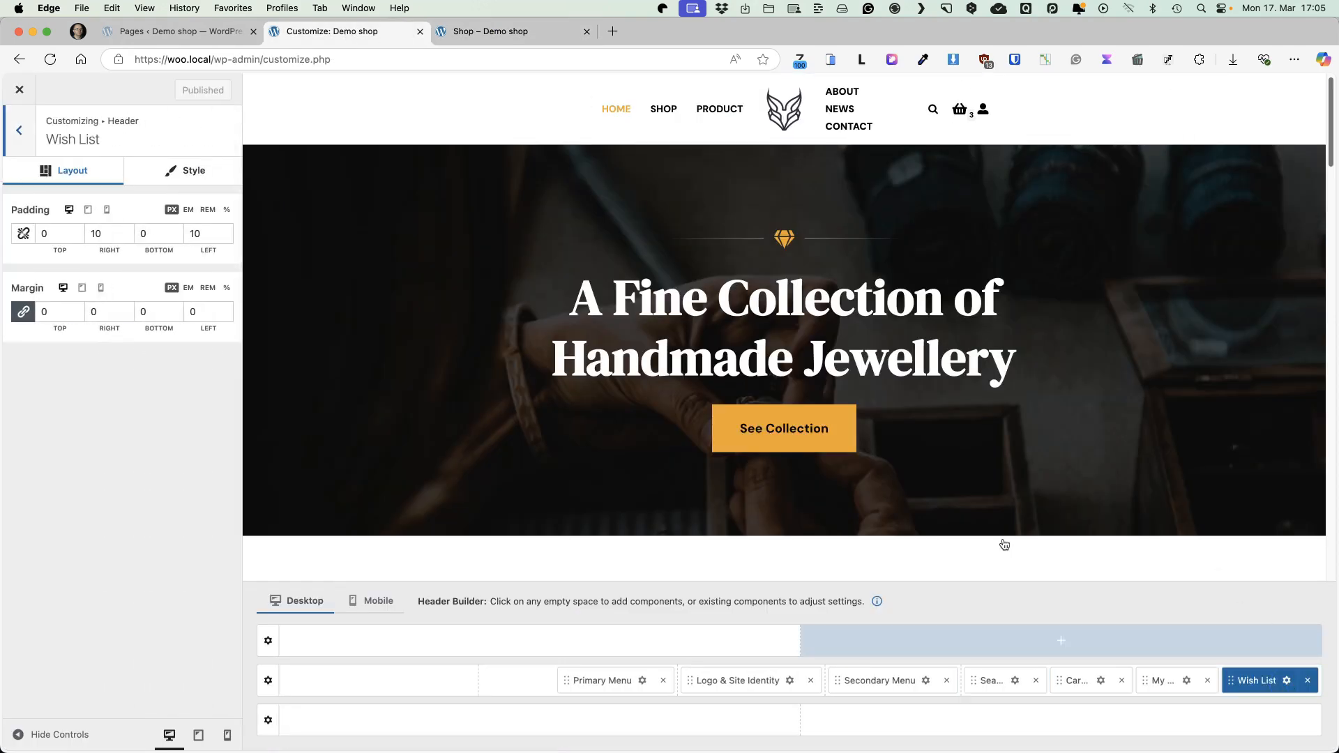
{"action": "left_click", "coordinate": [197, 175]}
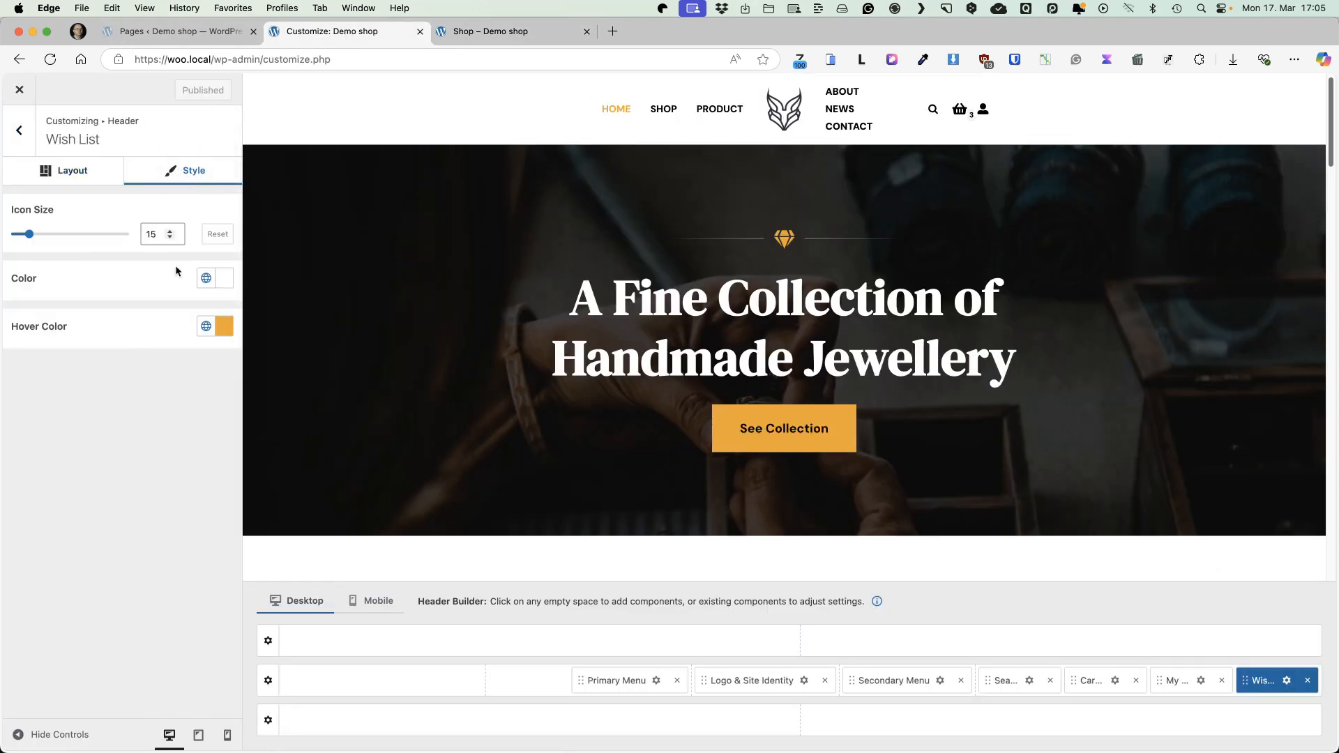
{"action": "left_click", "coordinate": [232, 285]}
{"action": "left_click_drag", "start_coordinate": [254, 388], "coordinate": [197, 456]}
{"action": "left_click", "coordinate": [64, 472]}
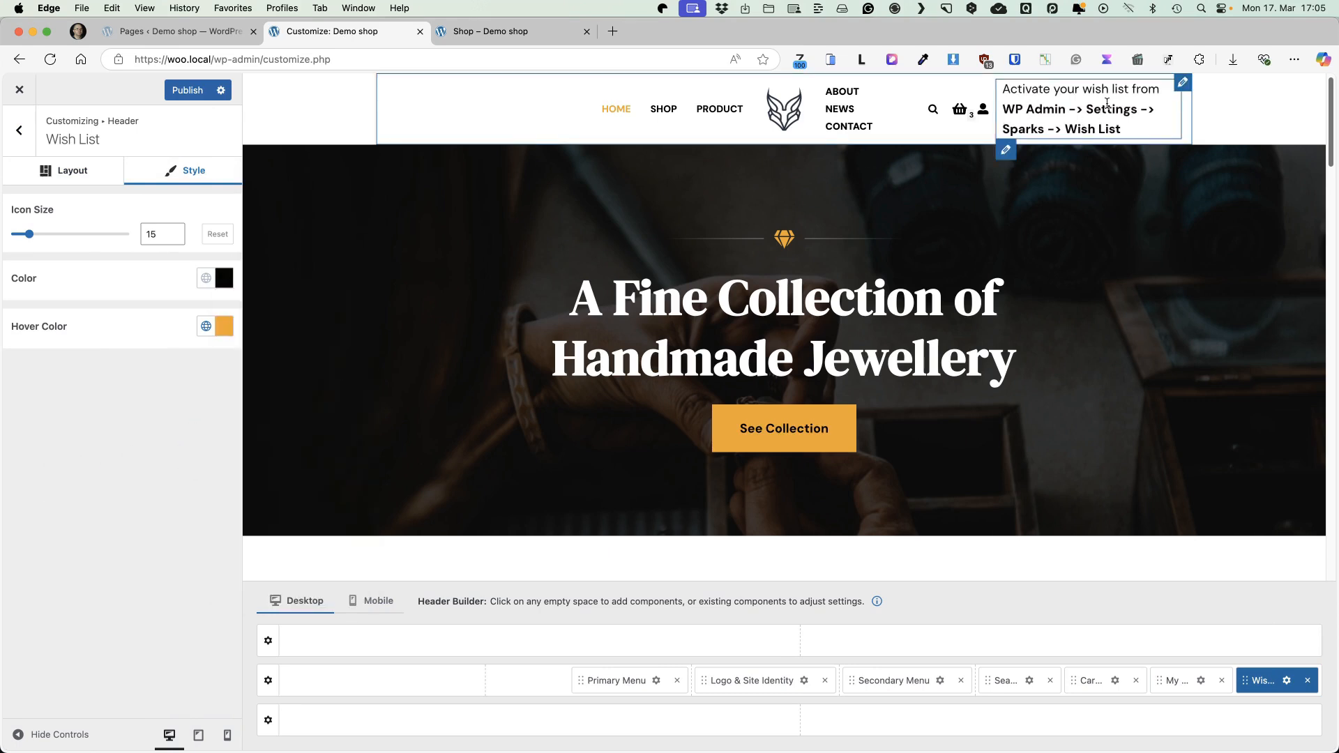
{"action": "left_click", "coordinate": [188, 90]}
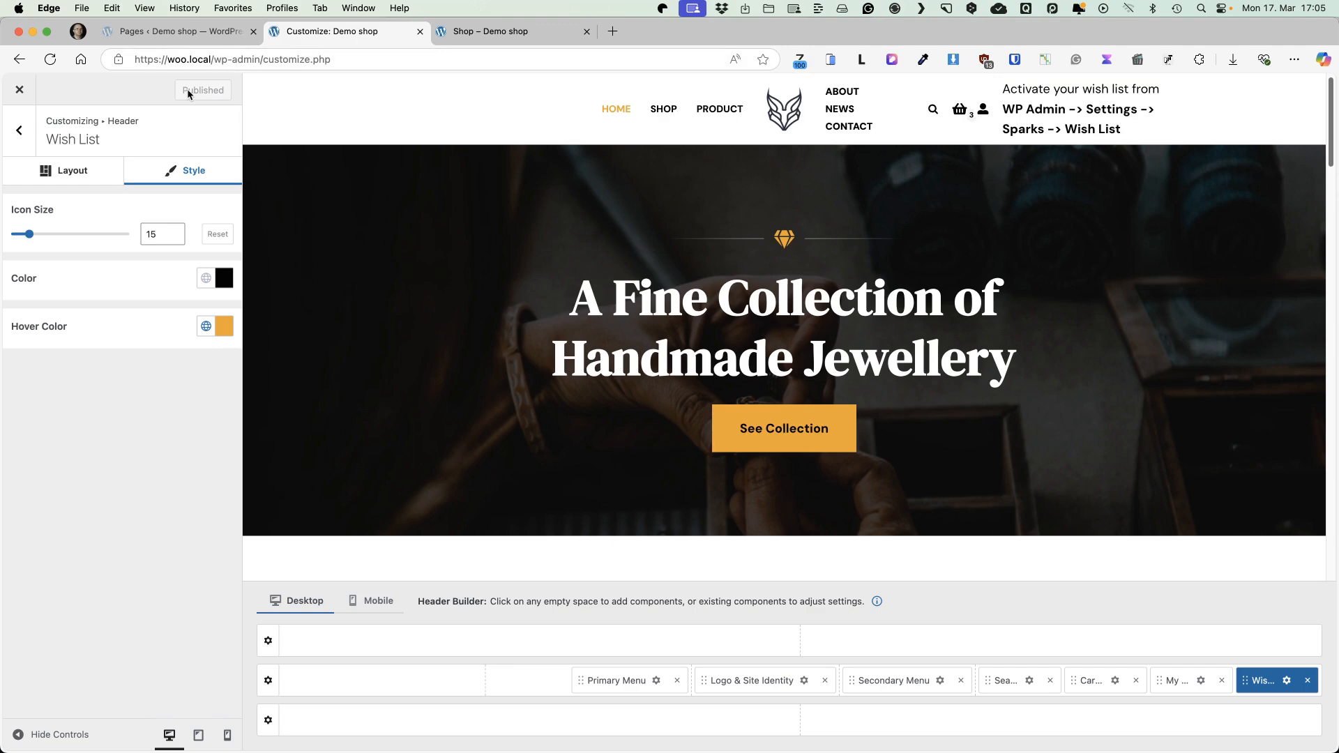
Open the Sparks settings in the WordPress admin and activate the Products Comparison and Product Tabs Manager modules
{"action": "left_click", "coordinate": [183, 32]}
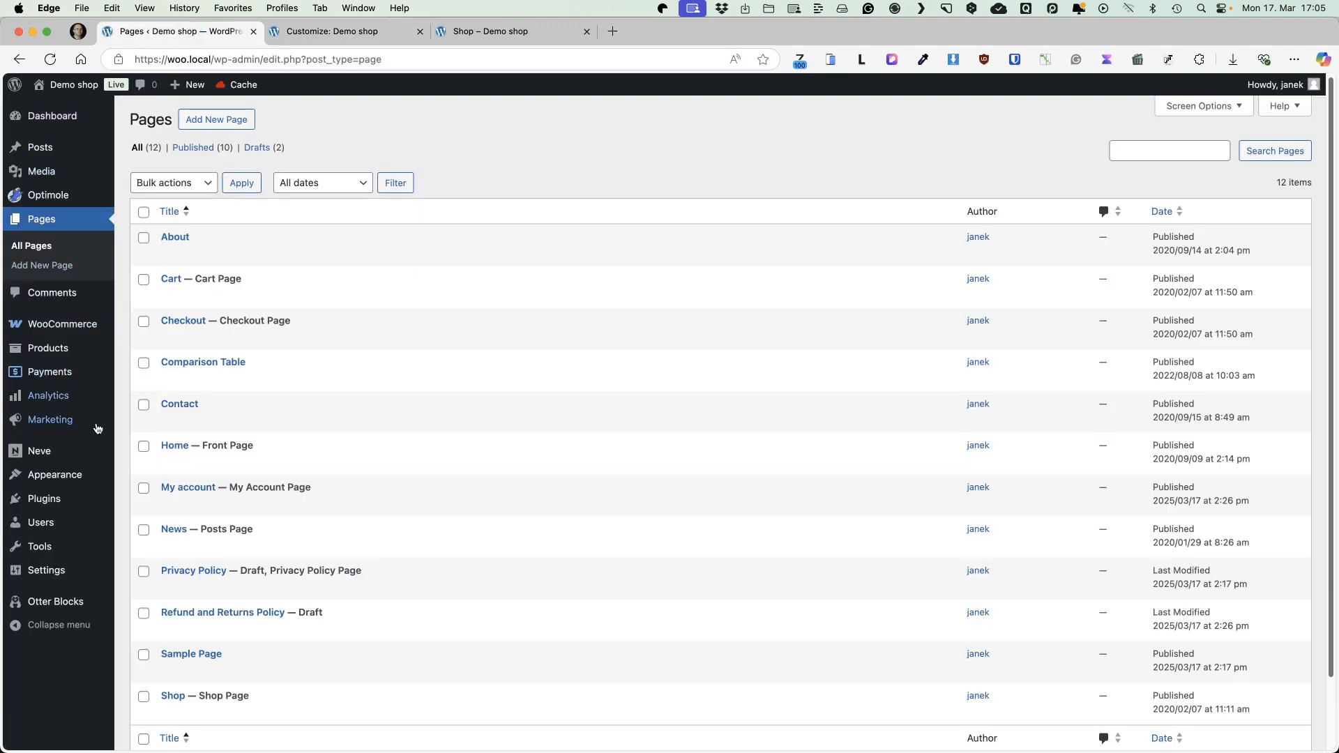
{"action": "mouse_move", "coordinate": [69, 571]}
{"action": "left_click", "coordinate": [152, 712]}
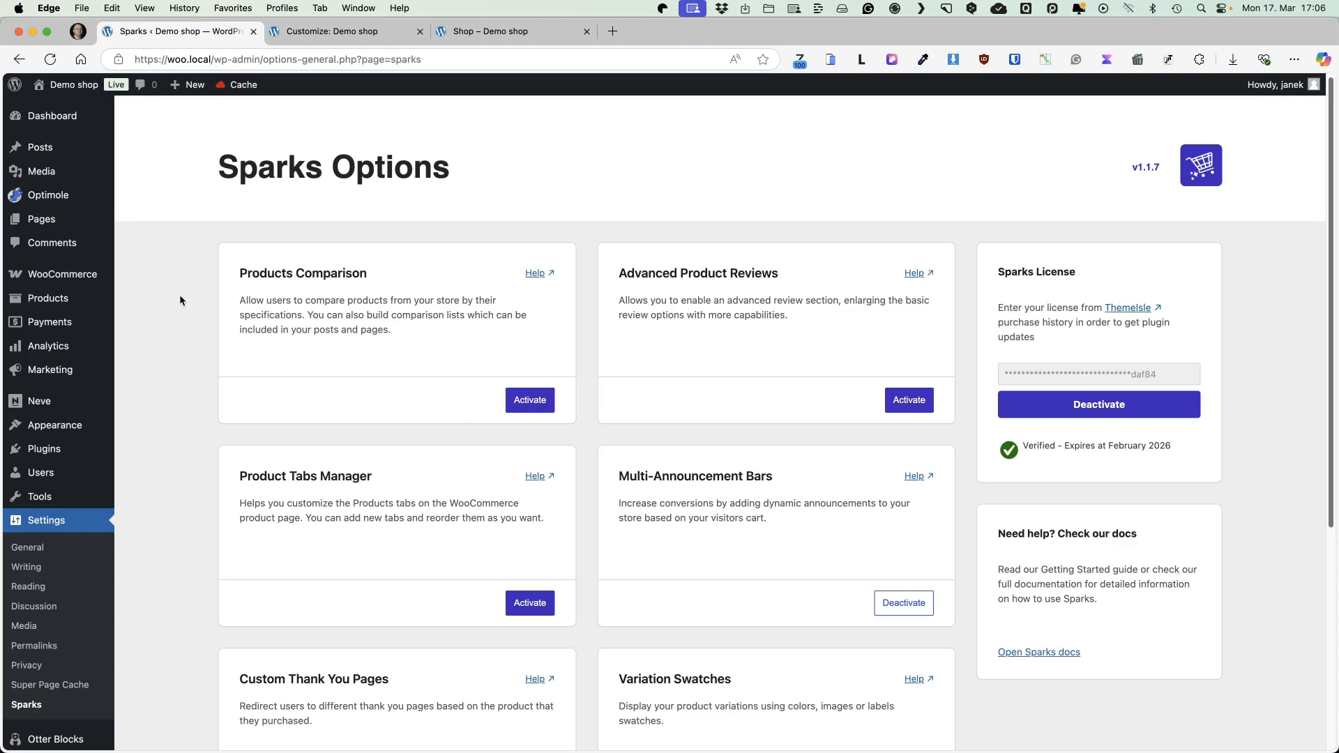
{"action": "left_click", "coordinate": [525, 403]}
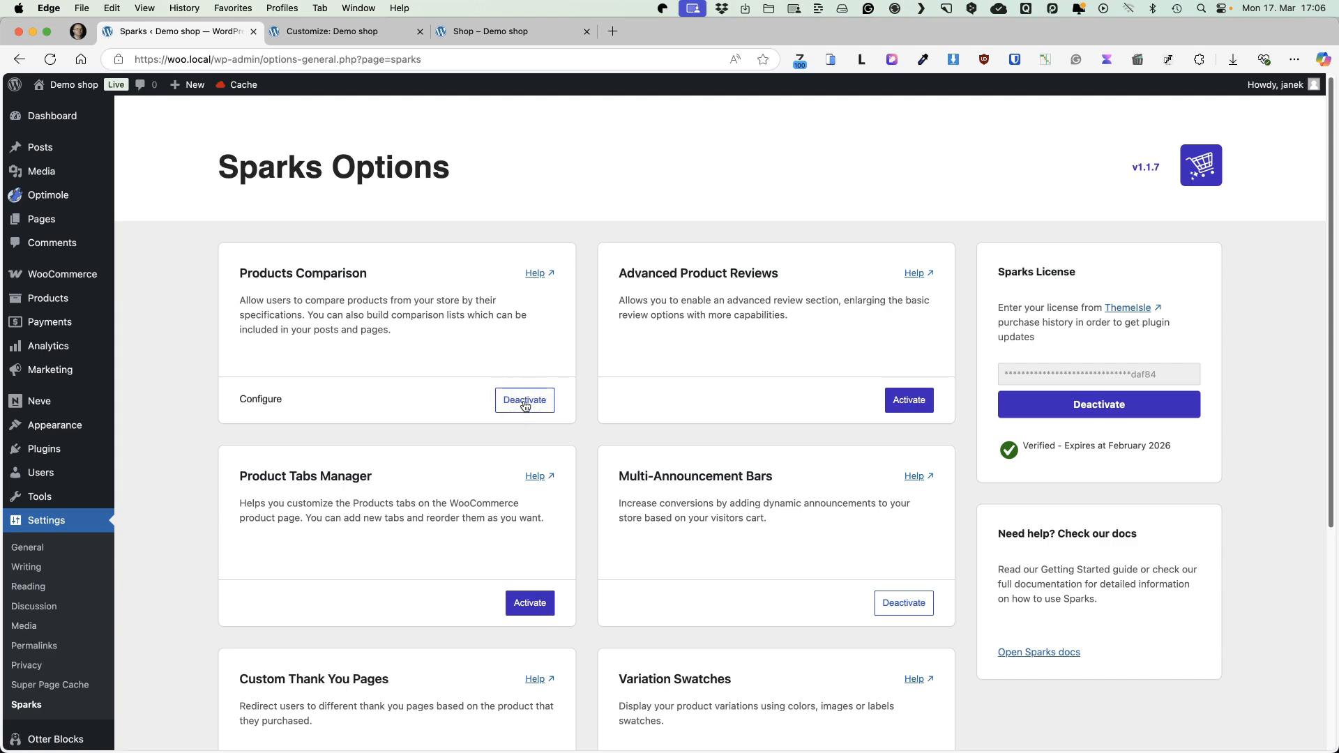
{"action": "left_click", "coordinate": [530, 602]}
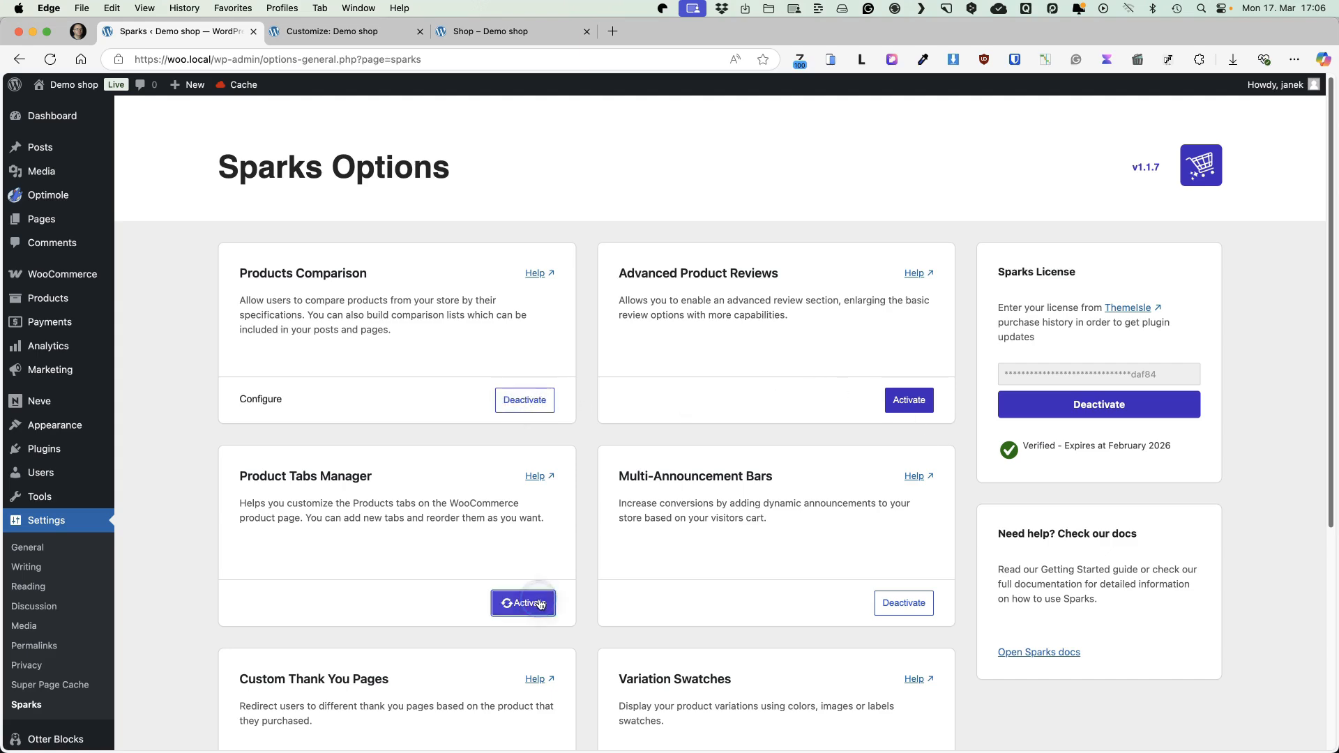
Activate the Custom Thank You Pages module and review the remaining Sparks modules
{"action": "scroll", "coordinate": [567, 382], "scroll_direction": "down", "scroll_amount": 5}
{"action": "left_click", "coordinate": [522, 527]}
{"action": "scroll", "coordinate": [464, 391], "scroll_direction": "down", "scroll_amount": 2}
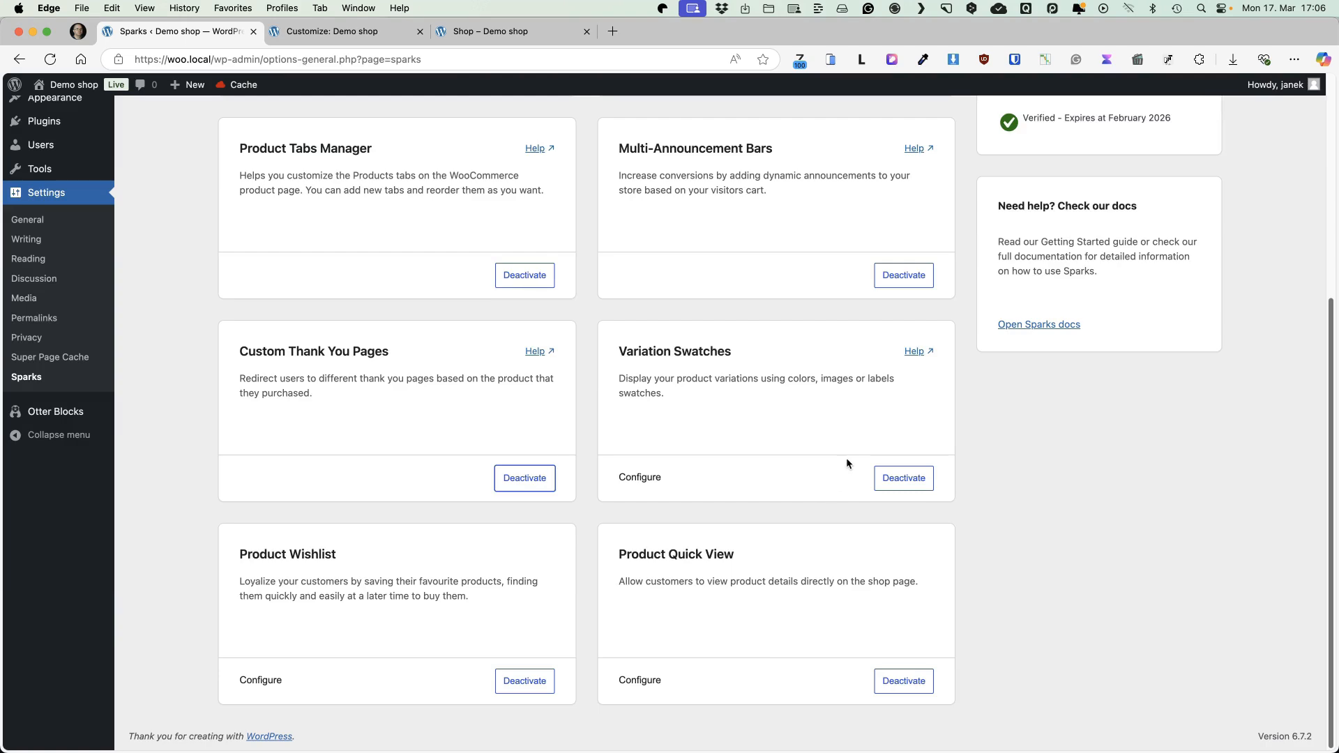
{"action": "scroll", "coordinate": [847, 457], "scroll_direction": "up", "scroll_amount": 10}
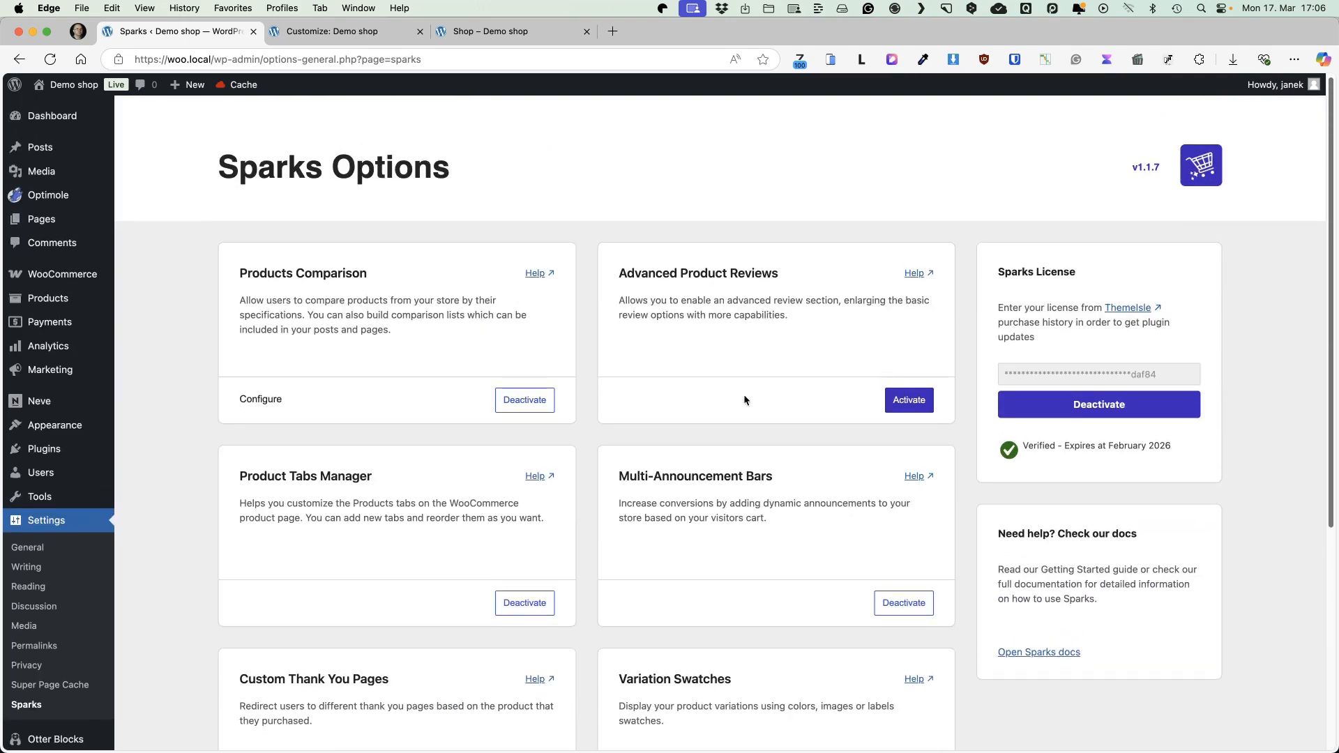
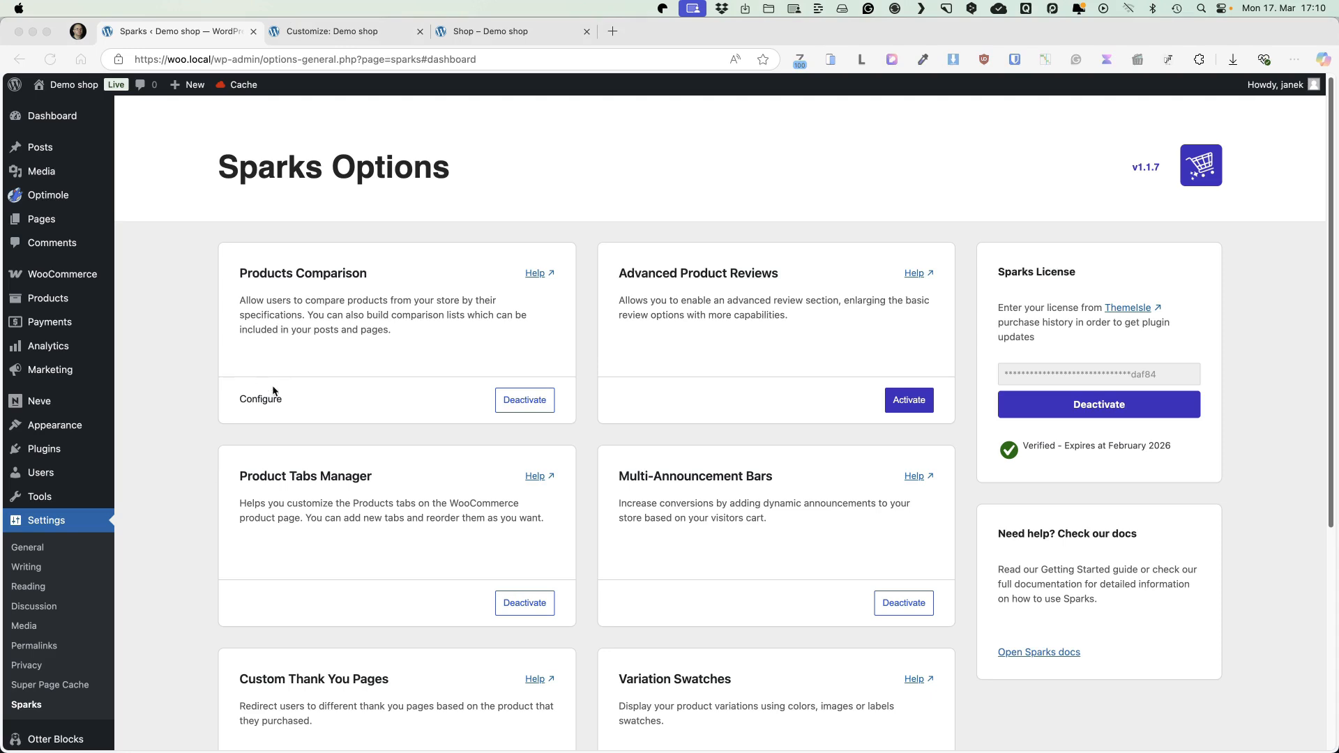
Configure the Products Comparison module to use the Comparison Table page with a limit of 4 products
{"action": "left_click", "coordinate": [234, 431]}
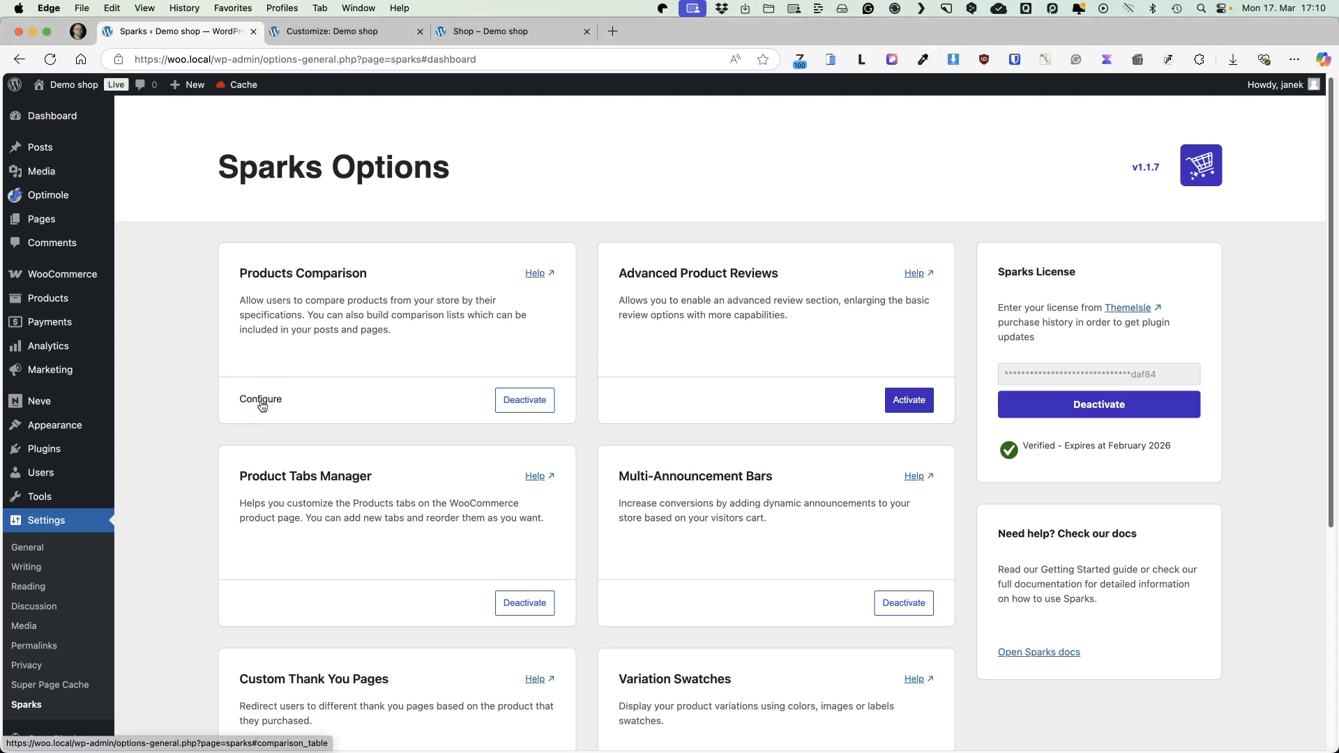
{"action": "left_click", "coordinate": [261, 400]}
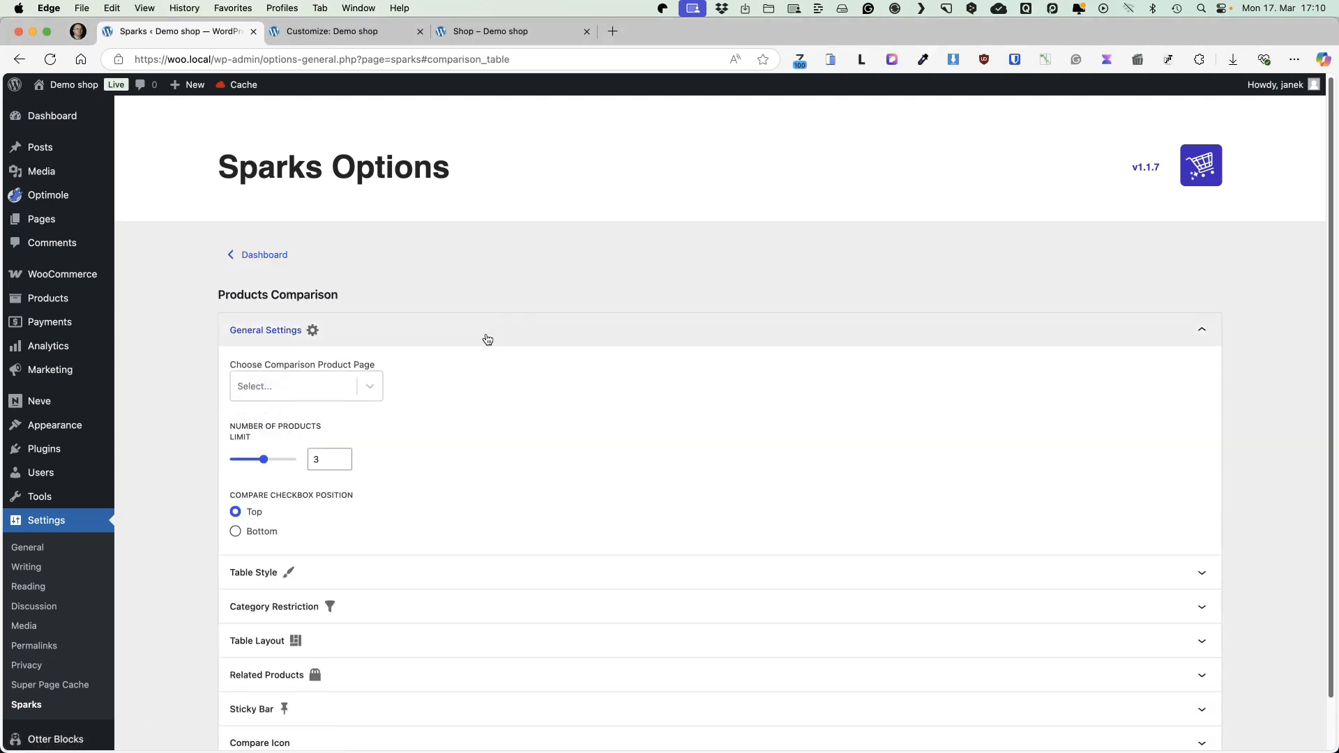
{"action": "scroll", "coordinate": [399, 375], "scroll_direction": "down", "scroll_amount": 1}
{"action": "left_click", "coordinate": [369, 331]}
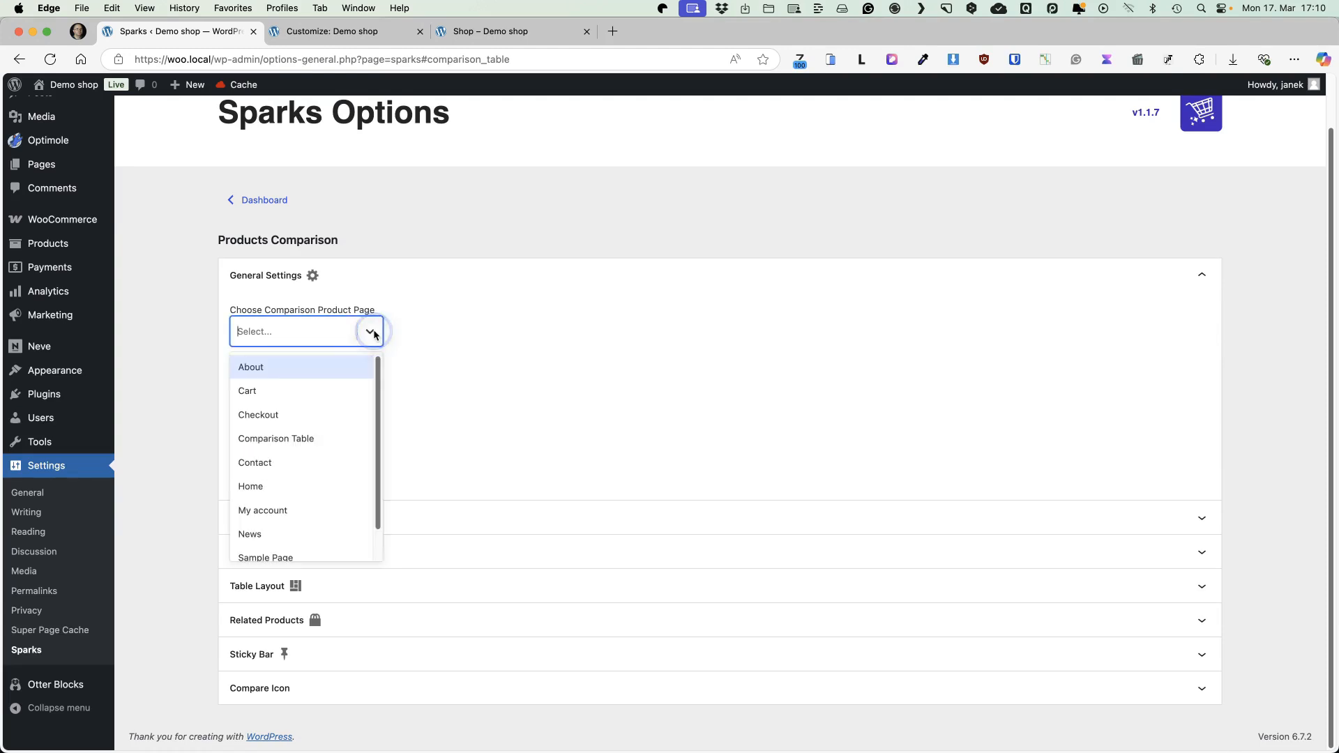
{"action": "left_click", "coordinate": [290, 439]}
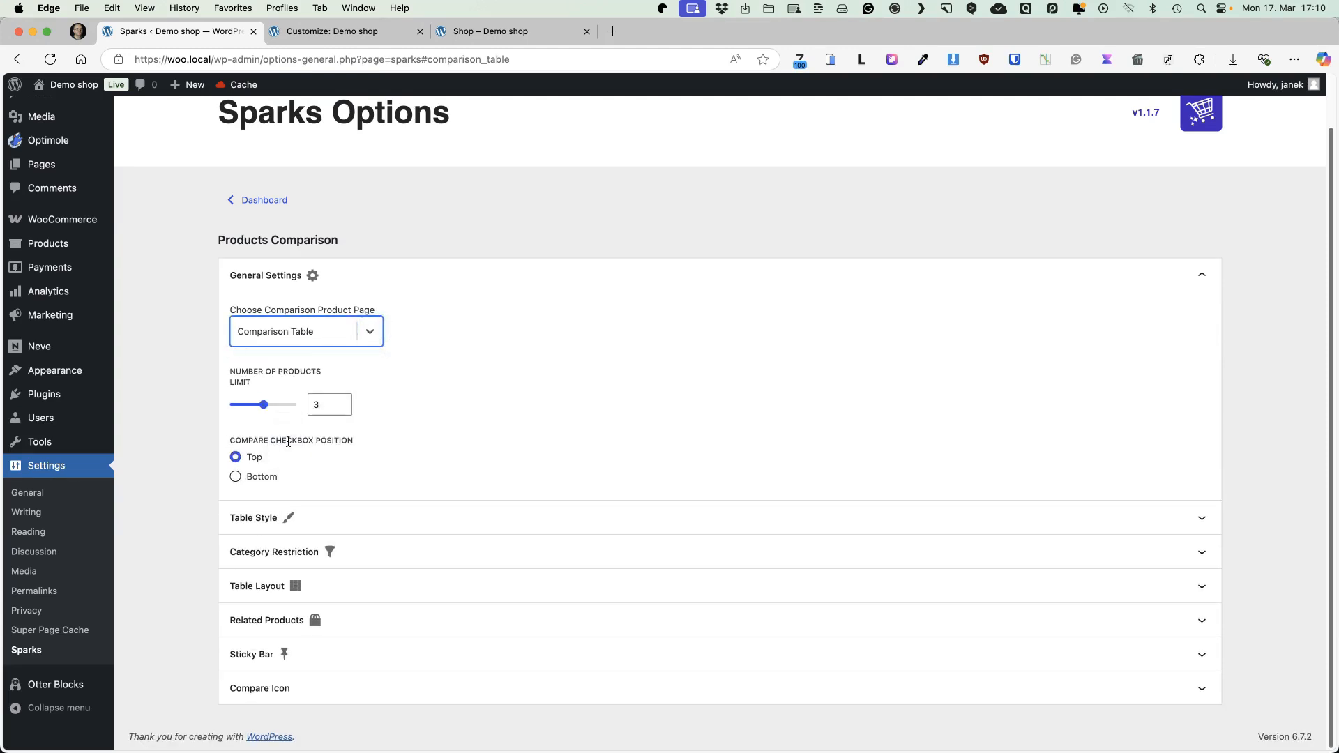
{"action": "left_click", "coordinate": [342, 402]}
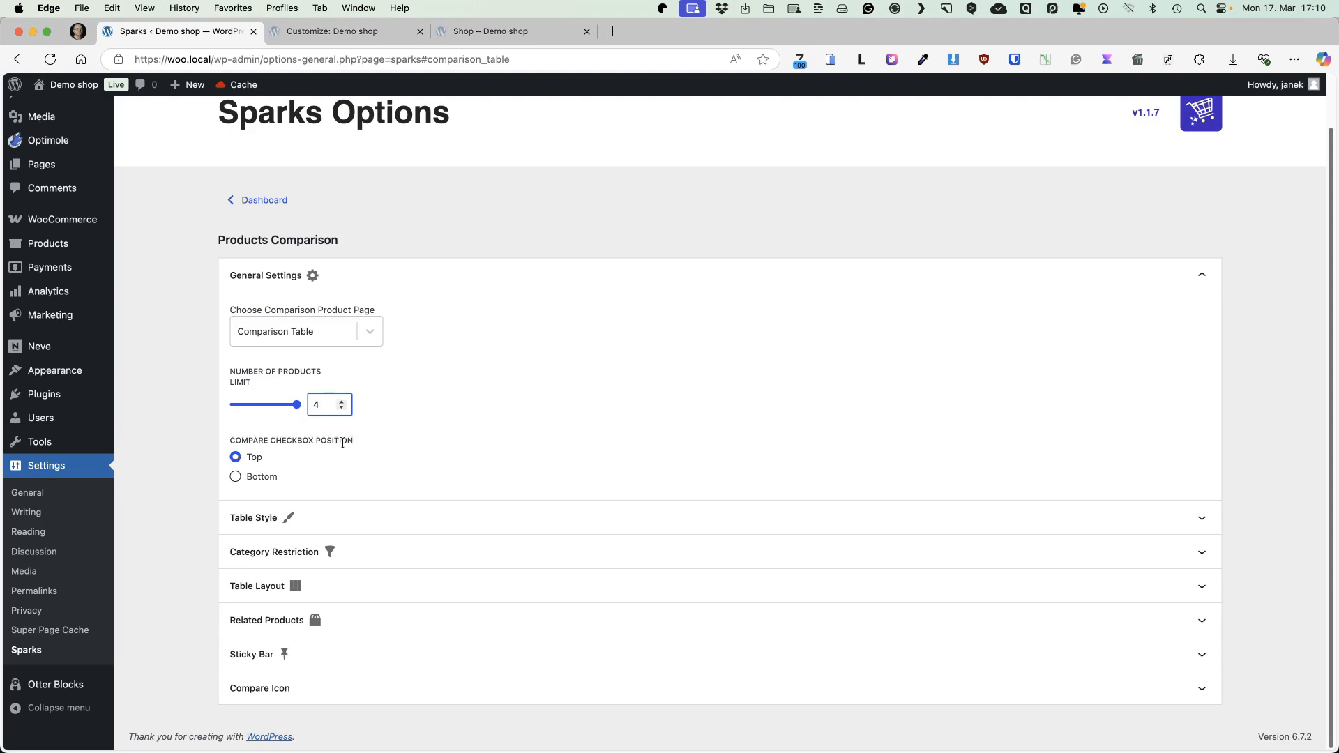
{"action": "left_click", "coordinate": [229, 483]}
Examine the Table Style, Category Restriction and Table Layout settings of Products Comparison, including the restriction types and table view options
{"action": "left_click", "coordinate": [1189, 516]}
{"action": "scroll", "coordinate": [1031, 375], "scroll_direction": "down", "scroll_amount": 6}
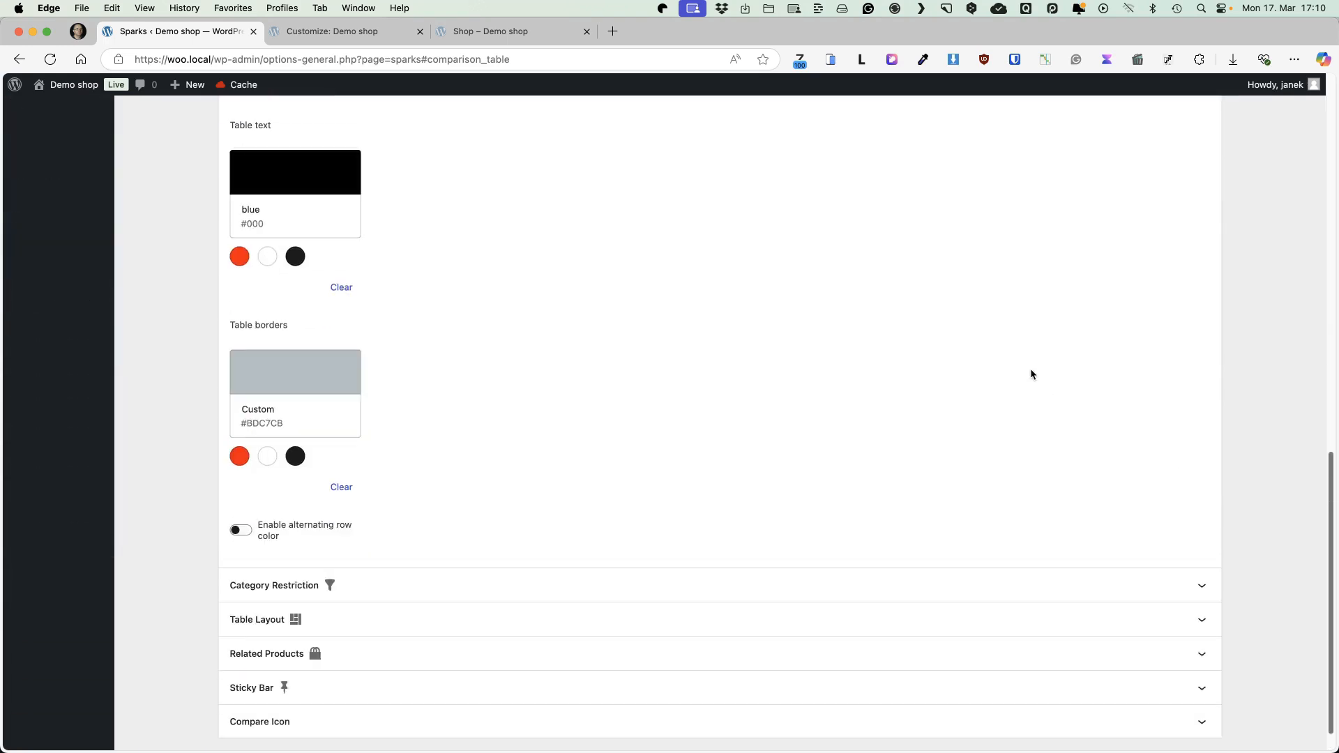
{"action": "left_click", "coordinate": [1166, 544]}
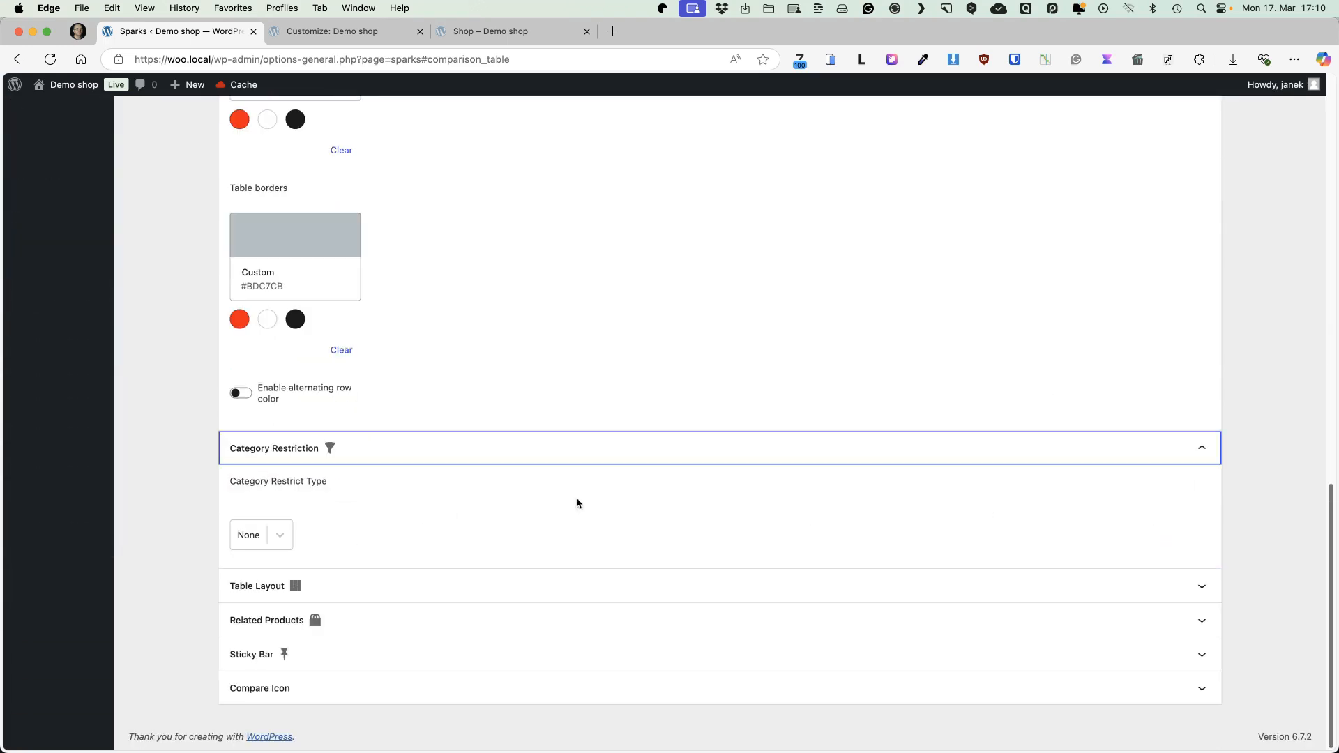
{"action": "left_click", "coordinate": [278, 537]}
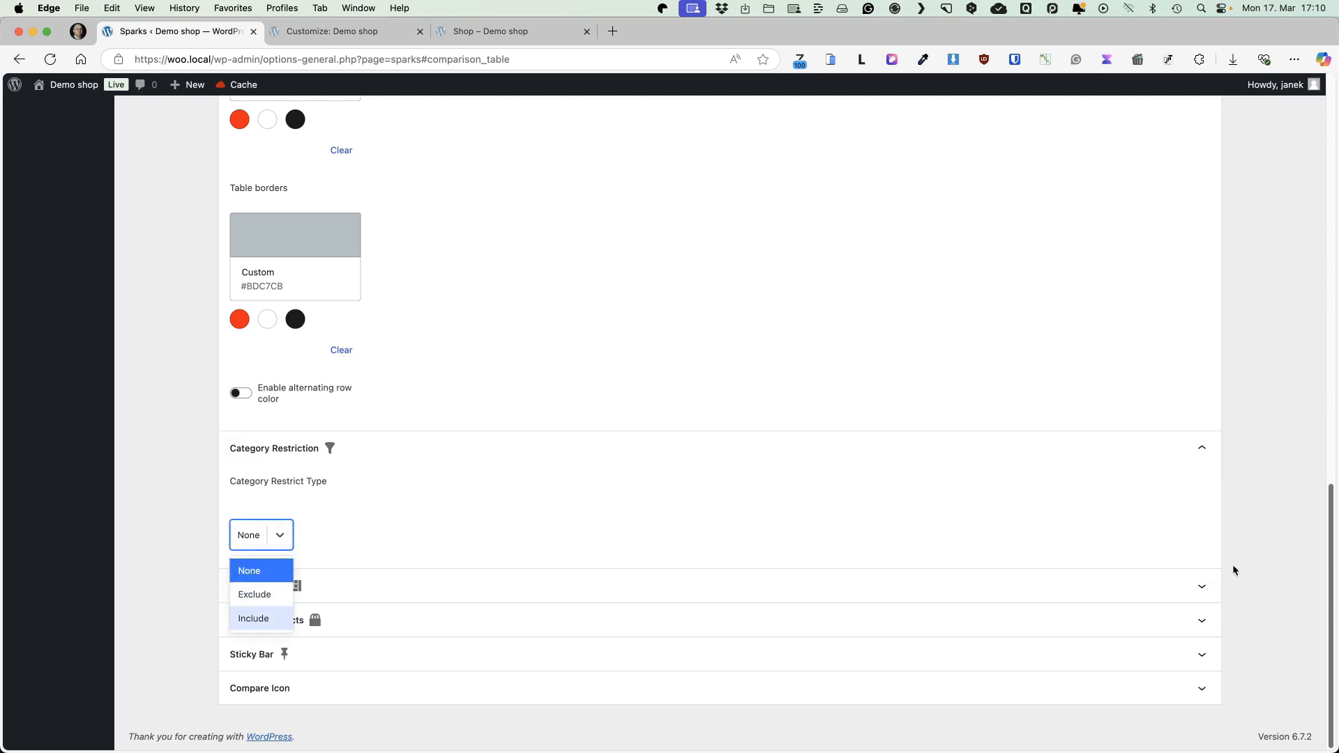
{"action": "left_click", "coordinate": [1201, 586]}
{"action": "scroll", "coordinate": [1207, 585], "scroll_direction": "down", "scroll_amount": 5}
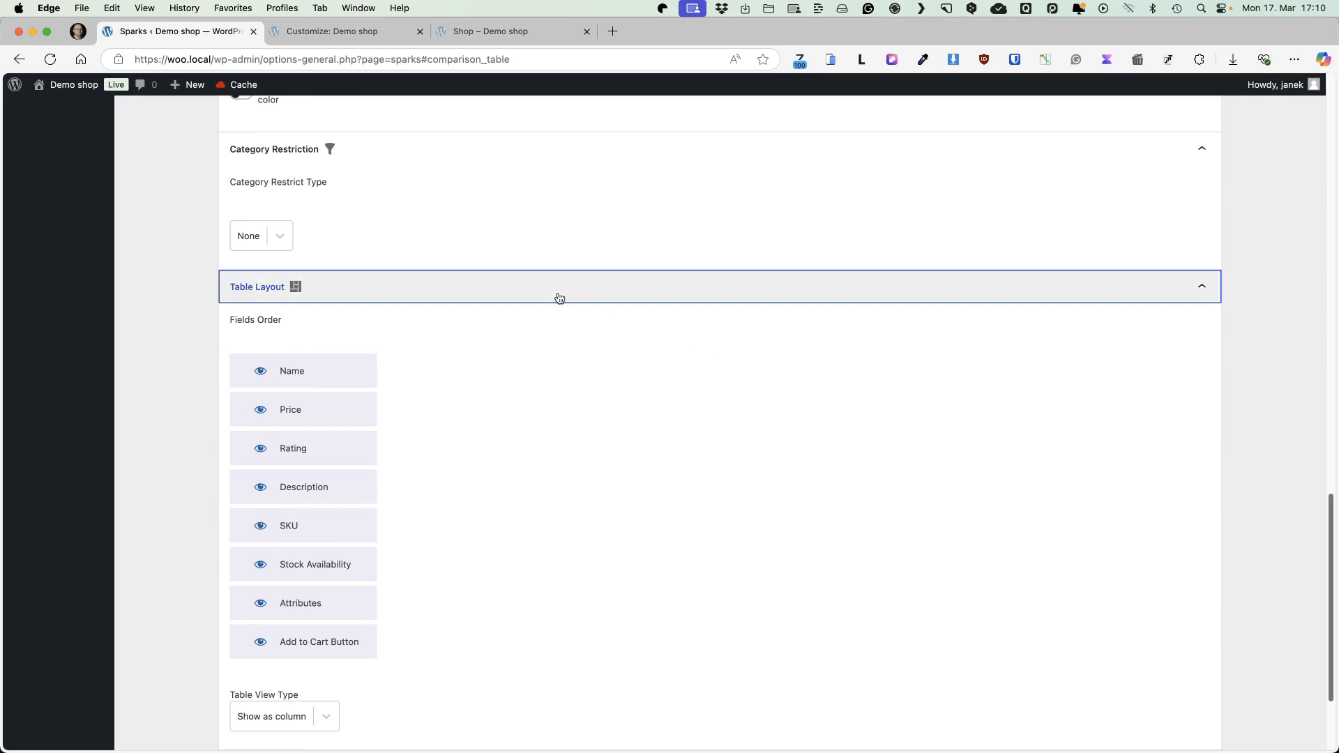
{"action": "mouse_move", "coordinate": [300, 410]}
{"action": "left_mouse_down"}
{"action": "mouse_move", "coordinate": [298, 370]}
{"action": "mouse_move", "coordinate": [300, 410]}
{"action": "left_mouse_up"}
{"action": "scroll", "coordinate": [704, 411], "scroll_direction": "down", "scroll_amount": 3}
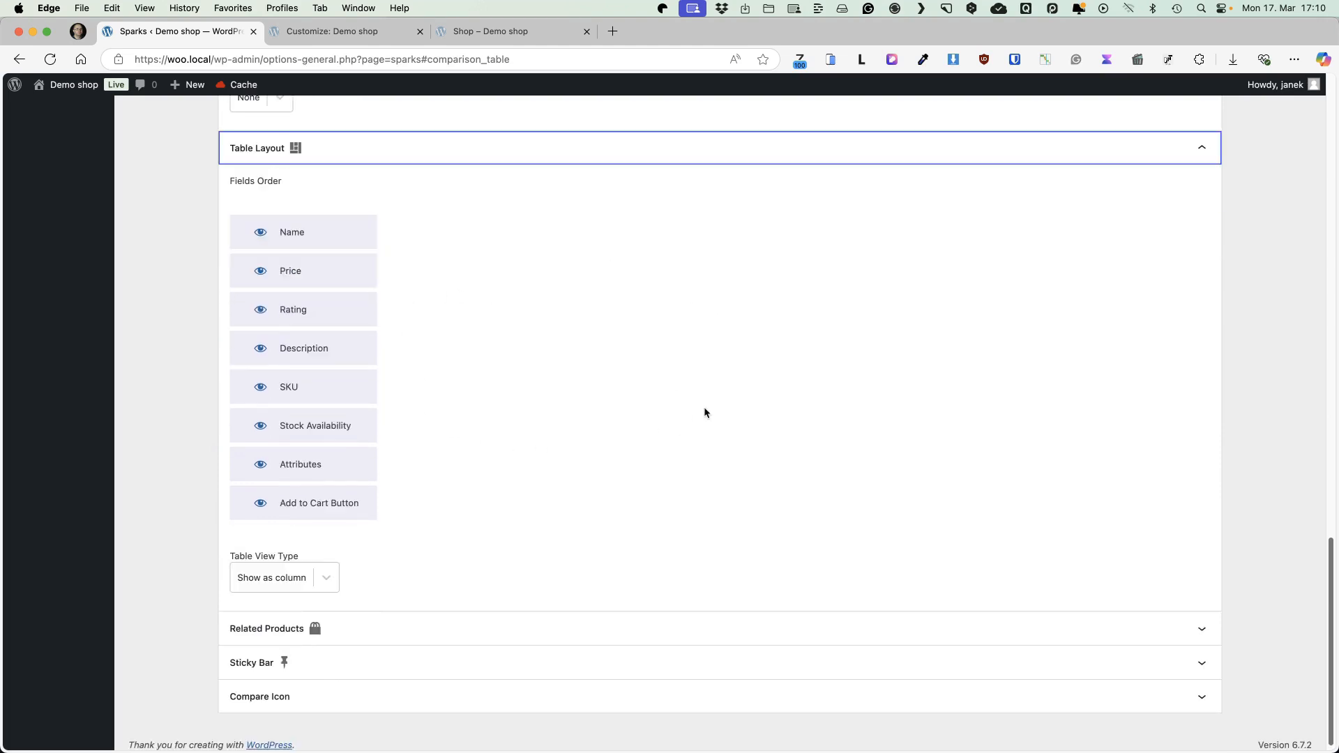
{"action": "left_click", "coordinate": [329, 571]}
{"action": "left_click", "coordinate": [468, 556]}
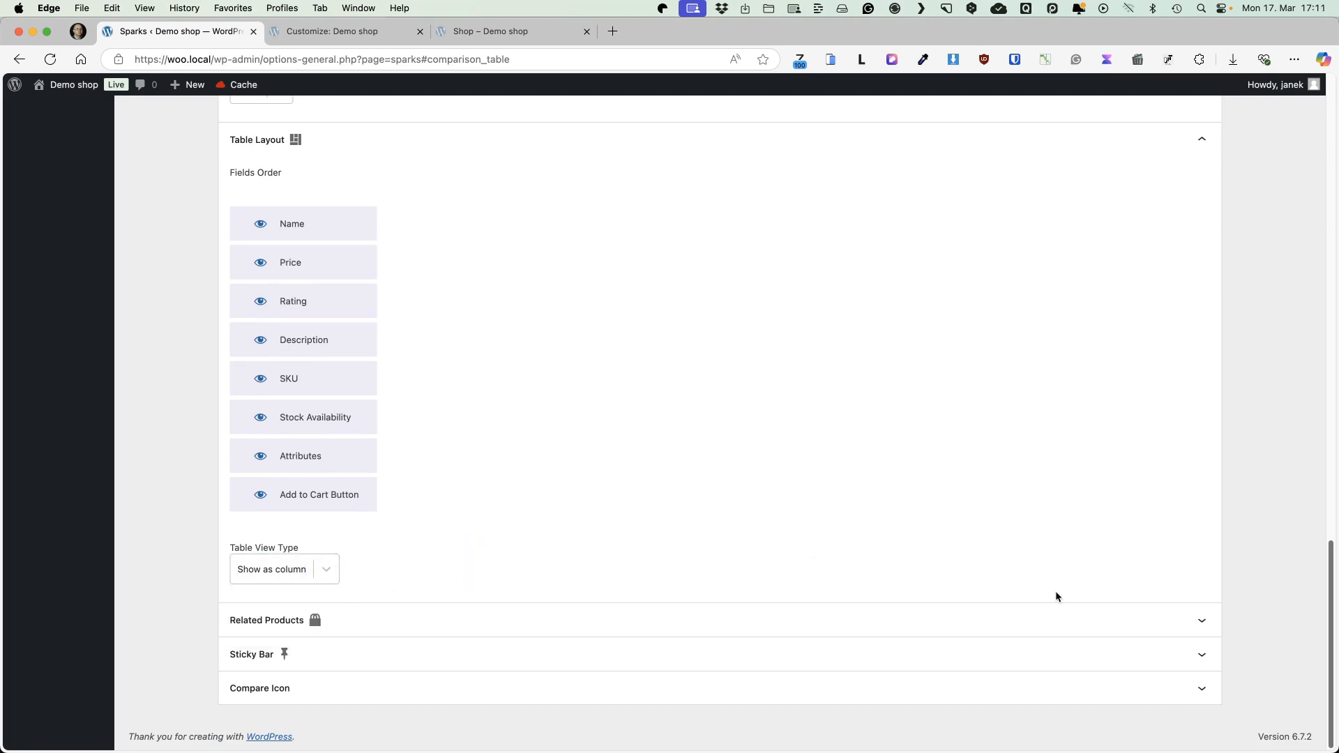
Enable Related Products for the product comparison, and review the Sticky Bar and Compare Icon settings
{"action": "left_click", "coordinate": [300, 620]}
{"action": "left_click", "coordinate": [274, 604]}
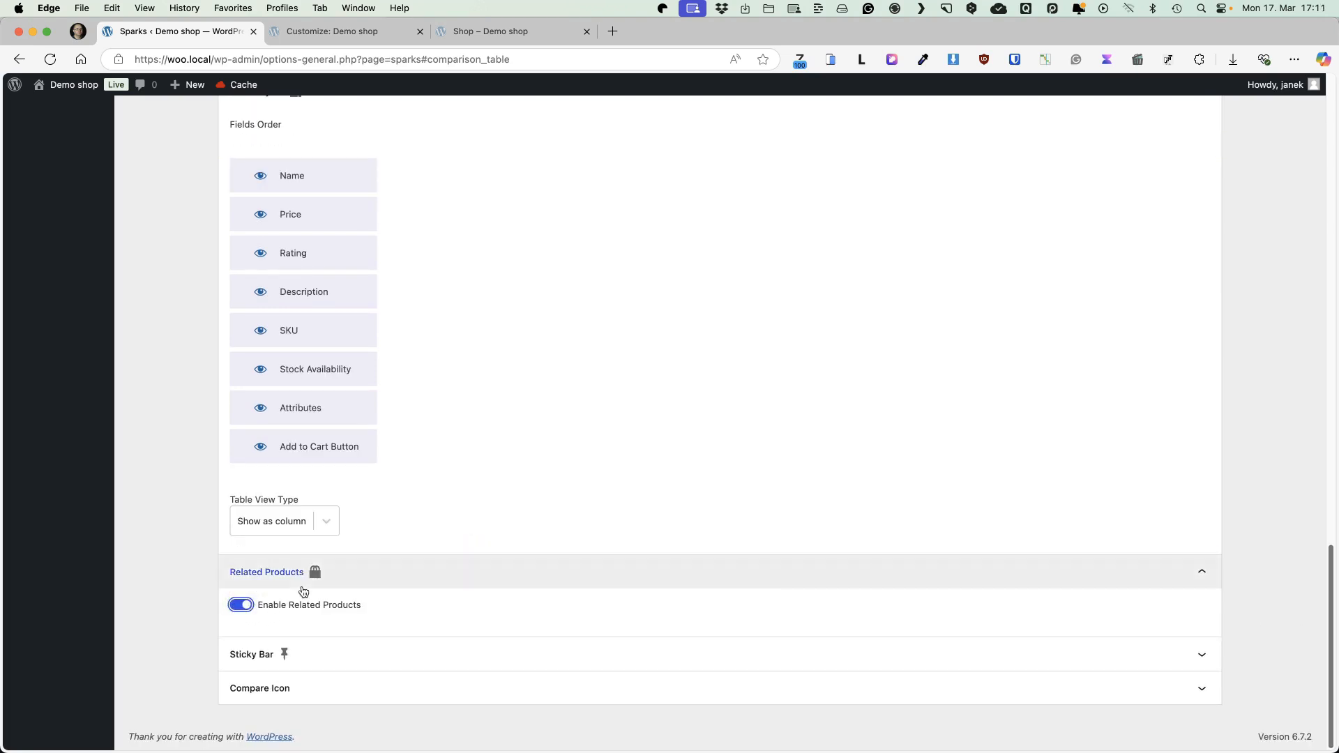
{"action": "left_click", "coordinate": [1201, 654]}
{"action": "scroll", "coordinate": [1193, 651], "scroll_direction": "down", "scroll_amount": 5}
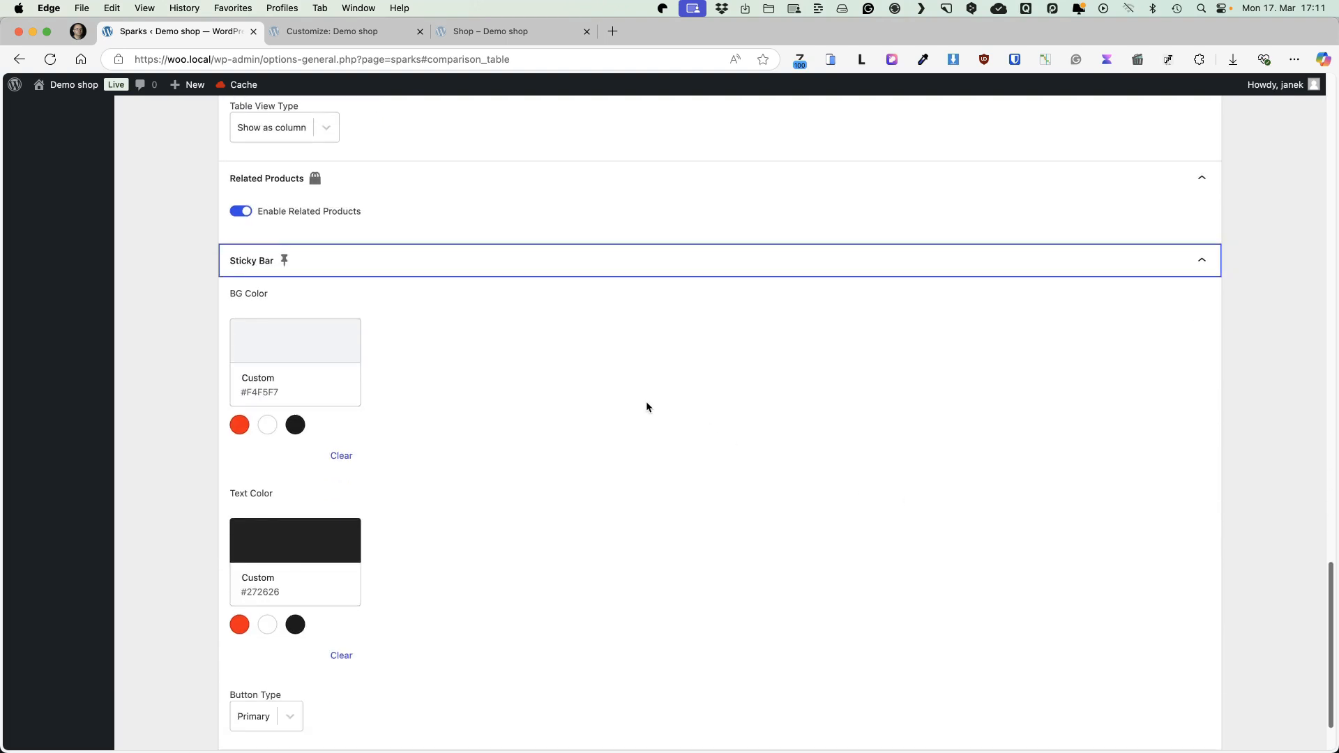
{"action": "scroll", "coordinate": [493, 421], "scroll_direction": "down", "scroll_amount": 2}
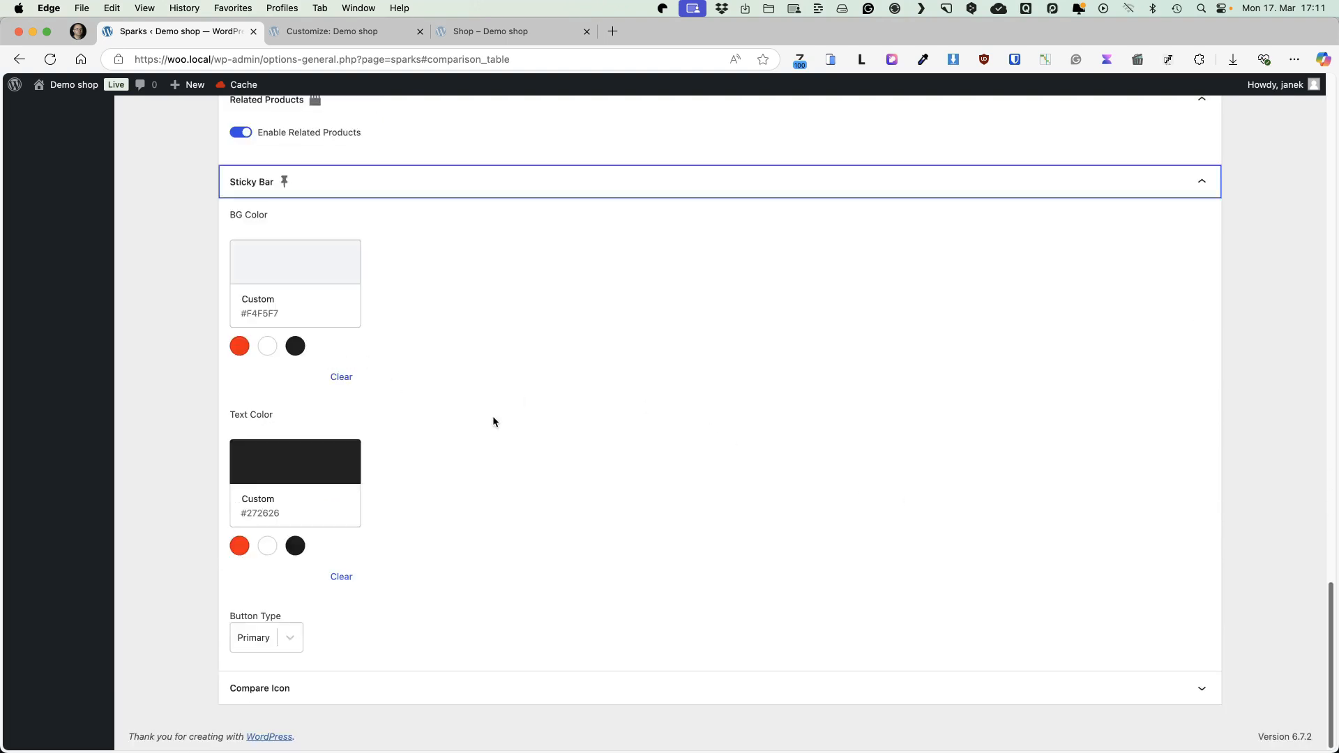
{"action": "left_click", "coordinate": [1202, 688]}
{"action": "scroll", "coordinate": [843, 505], "scroll_direction": "down", "scroll_amount": 1}
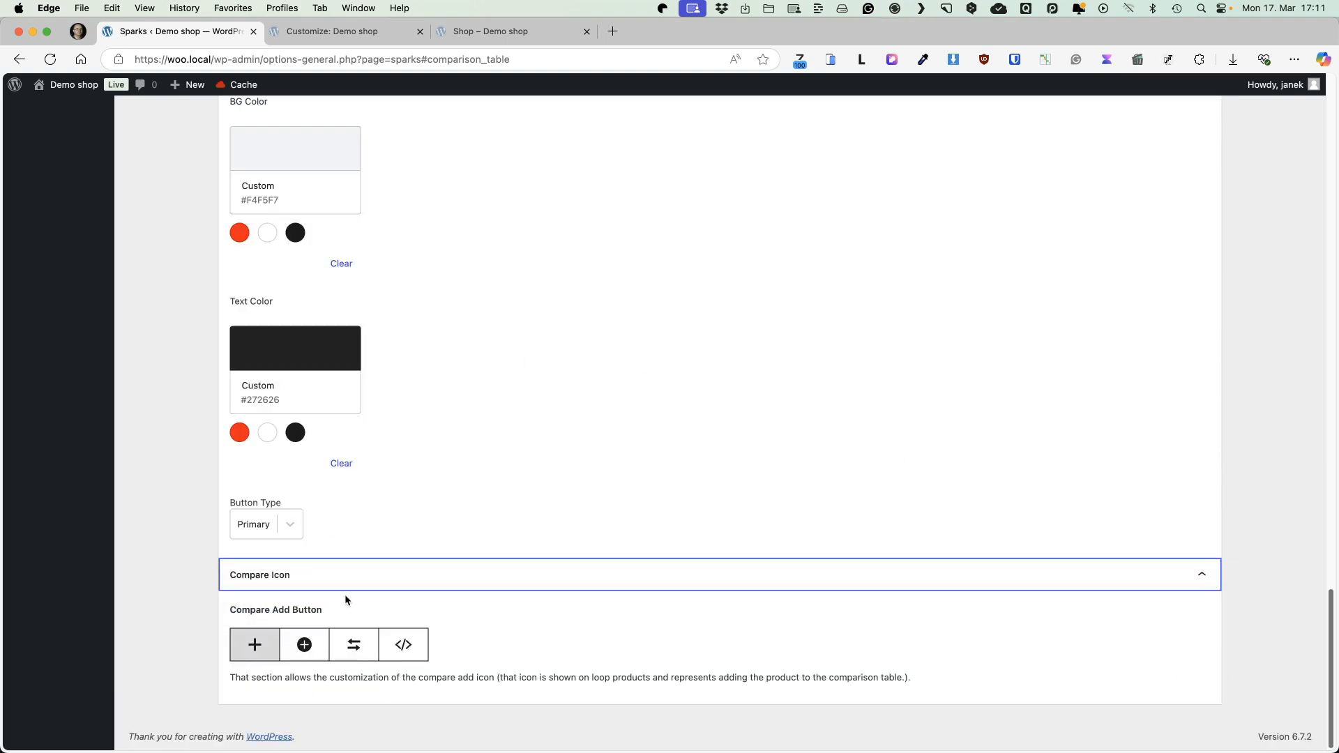
Add Diamond Ropy to the comparison on the Shop page, and view the Giamo Limited Golden Set product page
{"action": "left_click", "coordinate": [507, 28]}
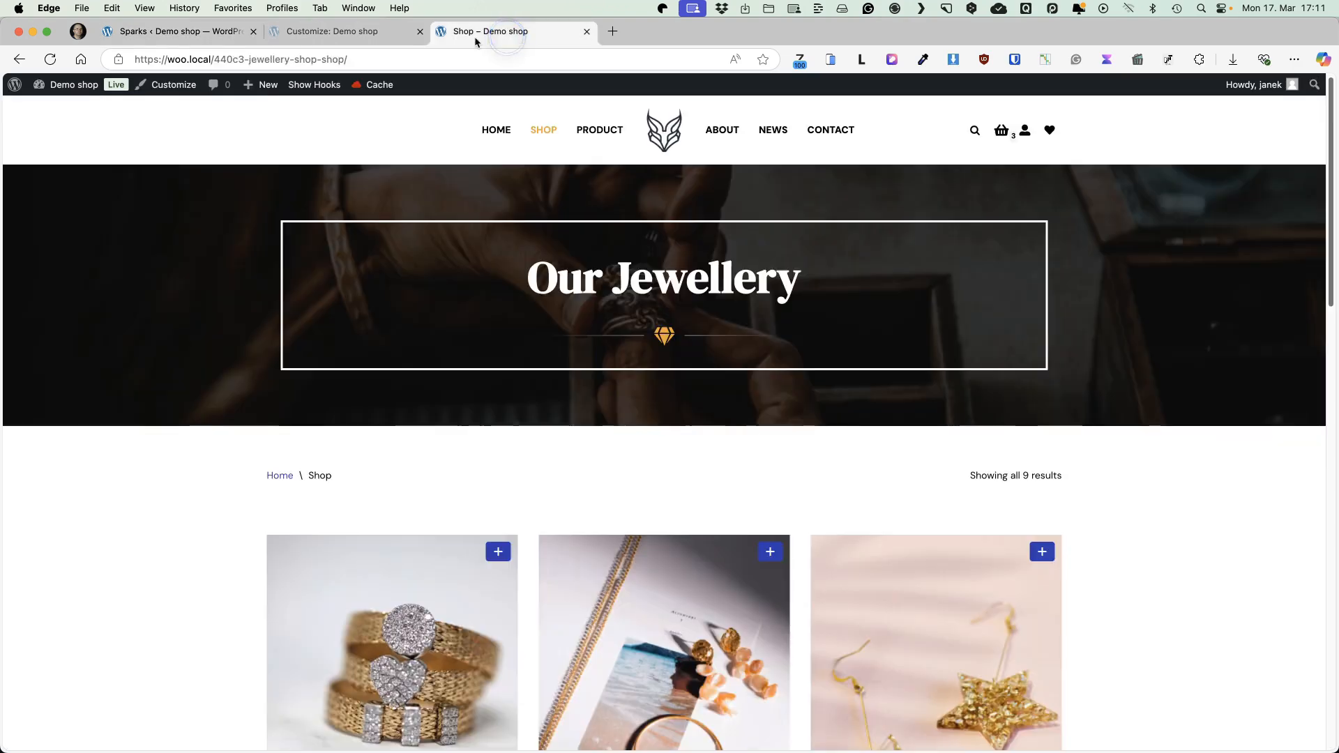
{"action": "scroll", "coordinate": [553, 338], "scroll_direction": "down", "scroll_amount": 4}
{"action": "left_click", "coordinate": [498, 307]}
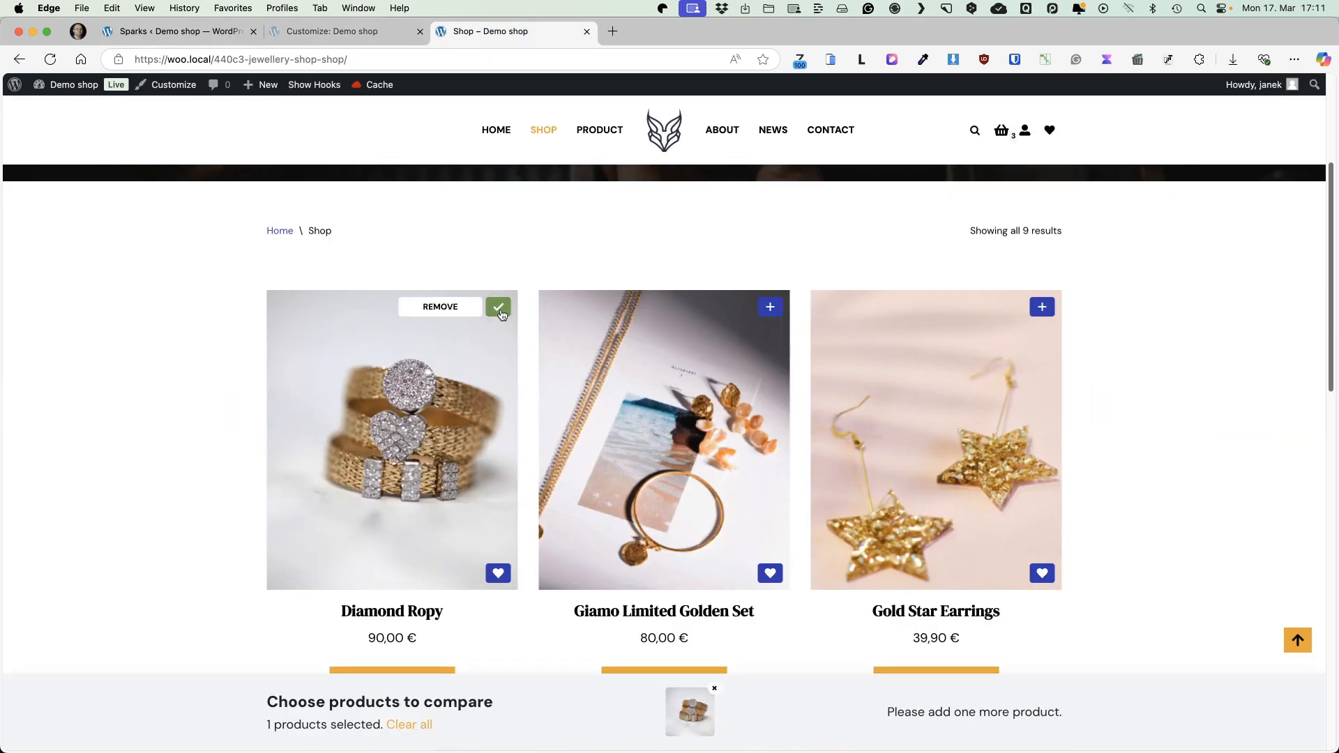
{"action": "left_click", "coordinate": [634, 376]}
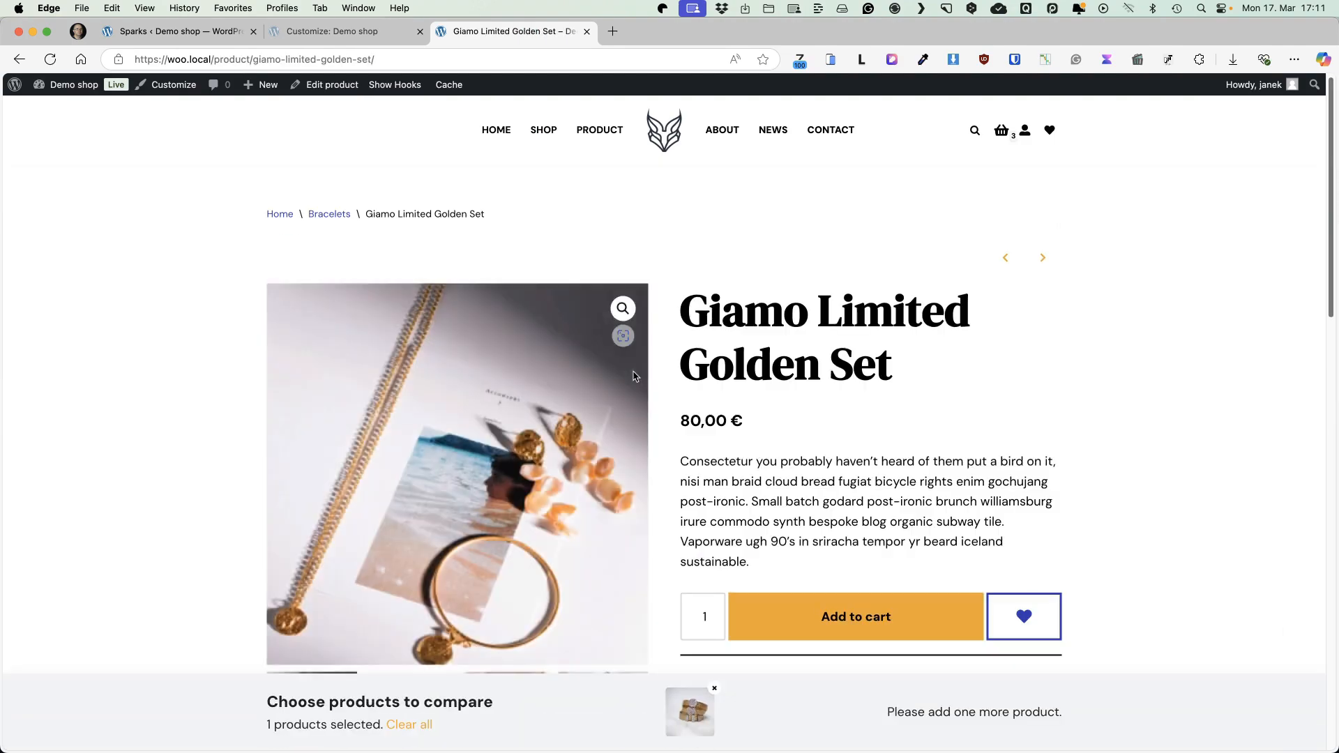
{"action": "scroll", "coordinate": [964, 380], "scroll_direction": "down", "scroll_amount": 5}
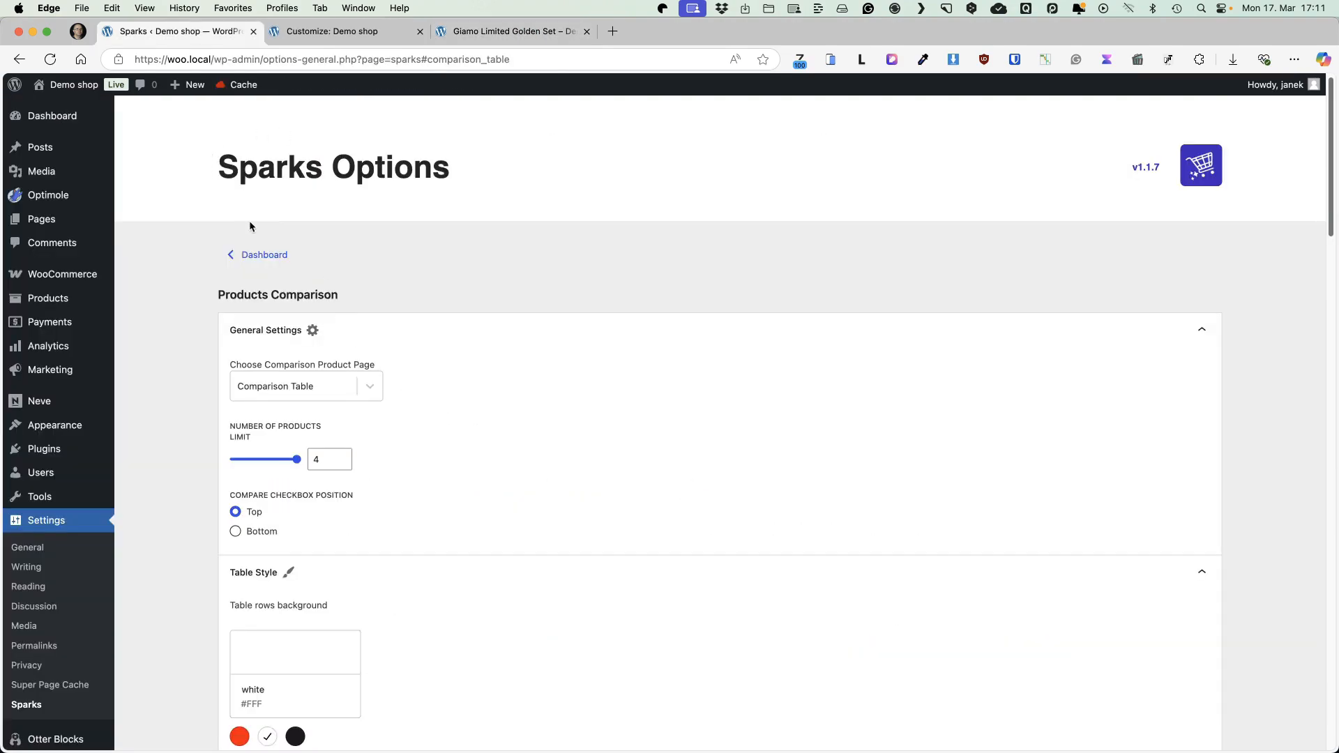
Return to the Sparks dashboard and open the Product Wishlist configuration to view its button position
{"action": "left_click", "coordinate": [257, 254]}
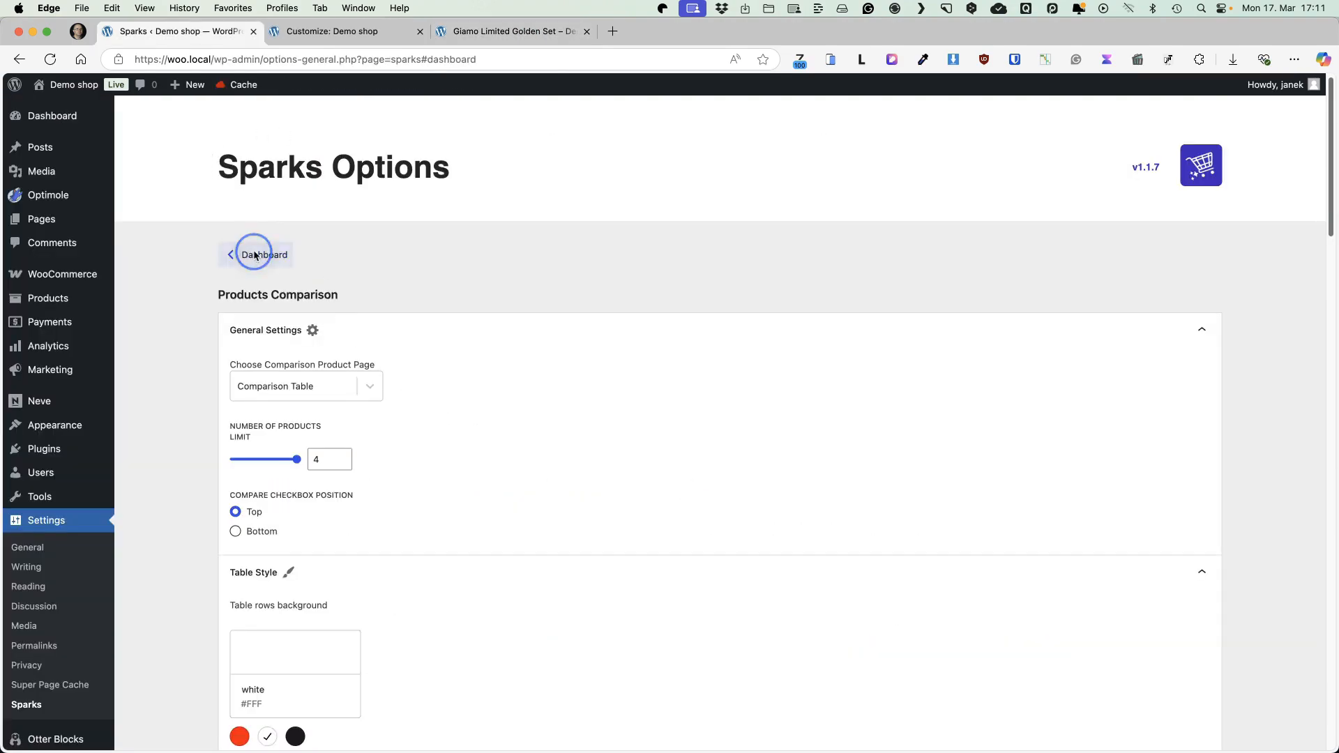
{"action": "scroll", "coordinate": [537, 445], "scroll_direction": "down", "scroll_amount": 4}
{"action": "scroll", "coordinate": [545, 443], "scroll_direction": "down", "scroll_amount": 2}
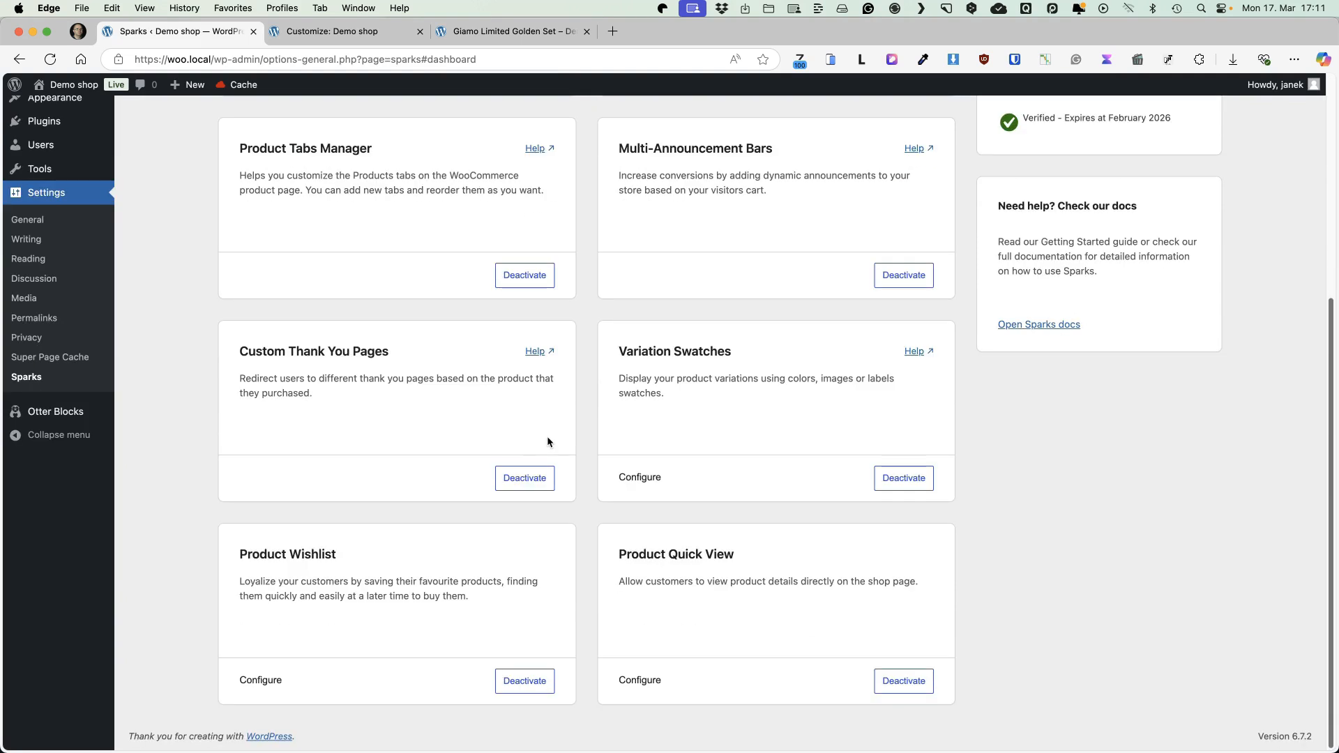
{"action": "left_click", "coordinate": [261, 680]}
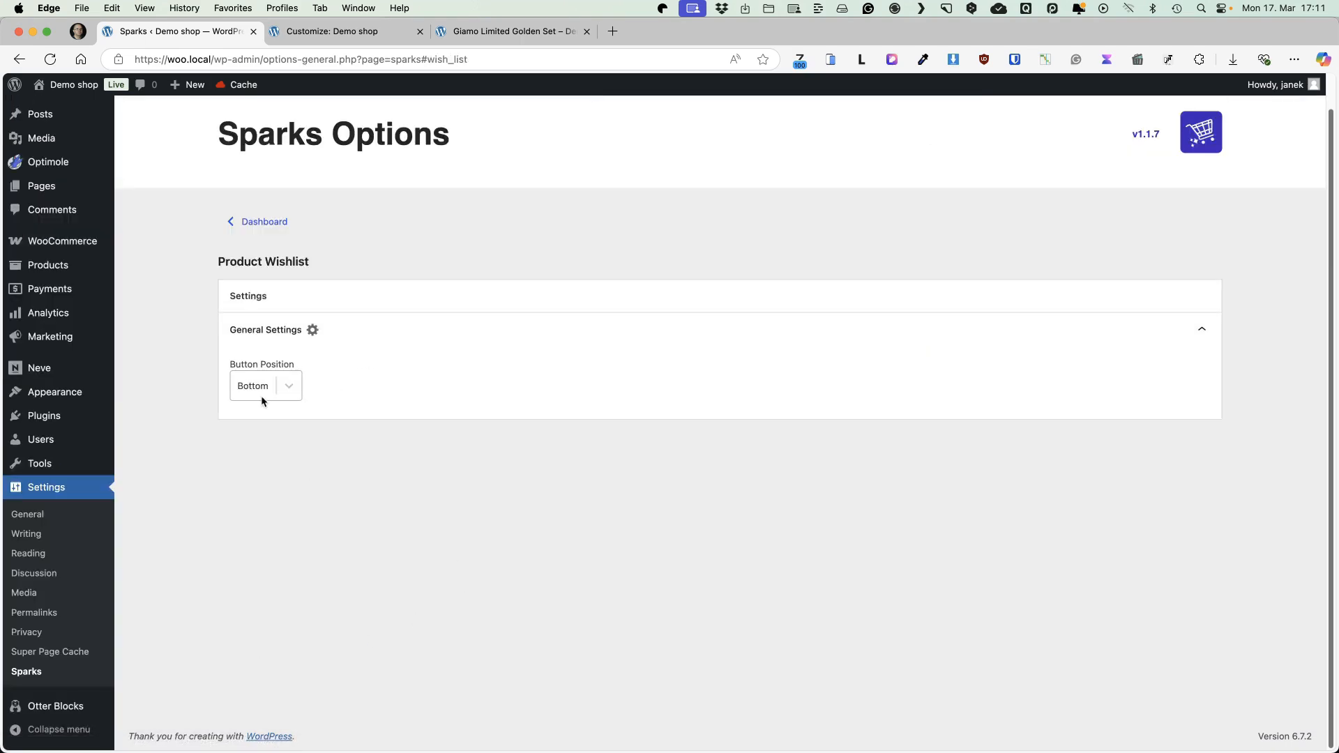
Check the wish list button on the Shop page's product cards and on the Diamond Ropy product page
{"action": "left_click", "coordinate": [509, 31]}
{"action": "scroll", "coordinate": [418, 446], "scroll_direction": "down", "scroll_amount": 4}
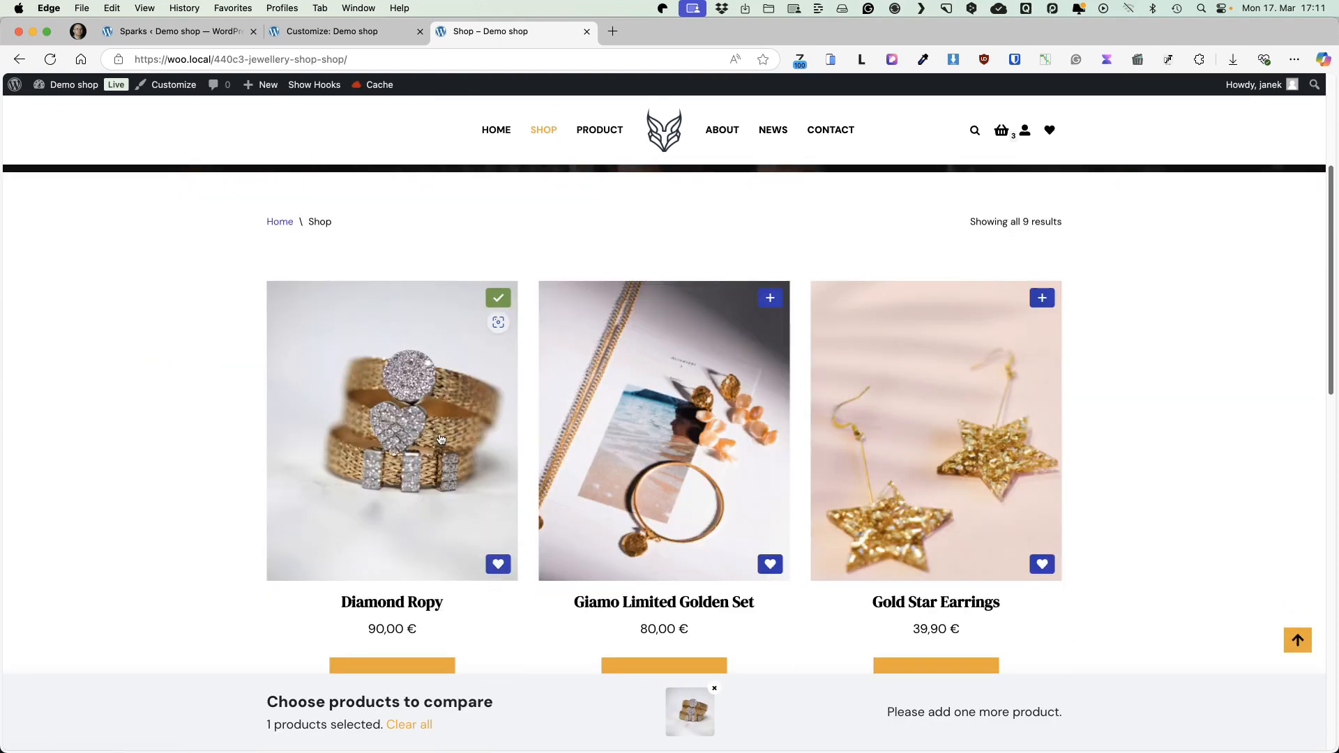
{"action": "left_click", "coordinate": [439, 438]}
{"action": "scroll", "coordinate": [697, 418], "scroll_direction": "down", "scroll_amount": 3}
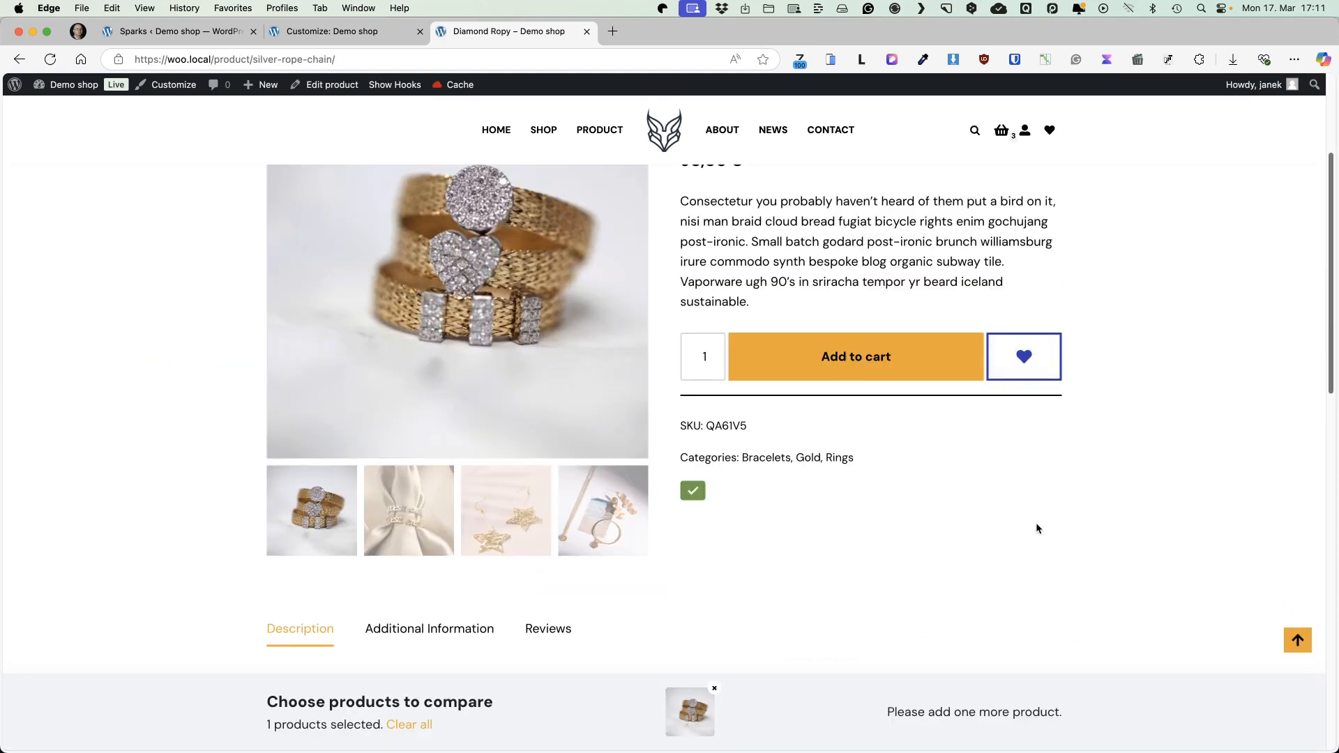
Open the Variation Swatches configuration from the Sparks dashboard and enable showing attributes in archive products
{"action": "left_click", "coordinate": [181, 31]}
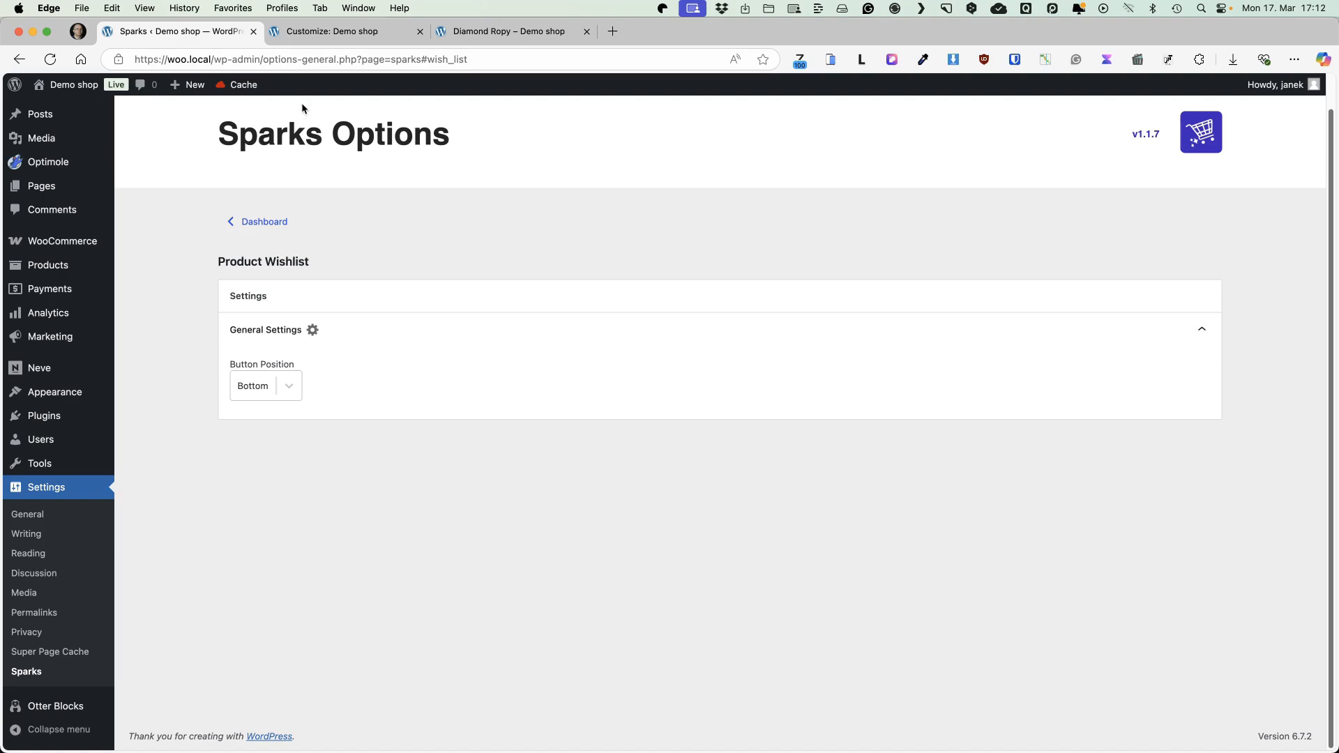
{"action": "left_click", "coordinate": [251, 222]}
{"action": "scroll", "coordinate": [677, 477], "scroll_direction": "down", "scroll_amount": 5}
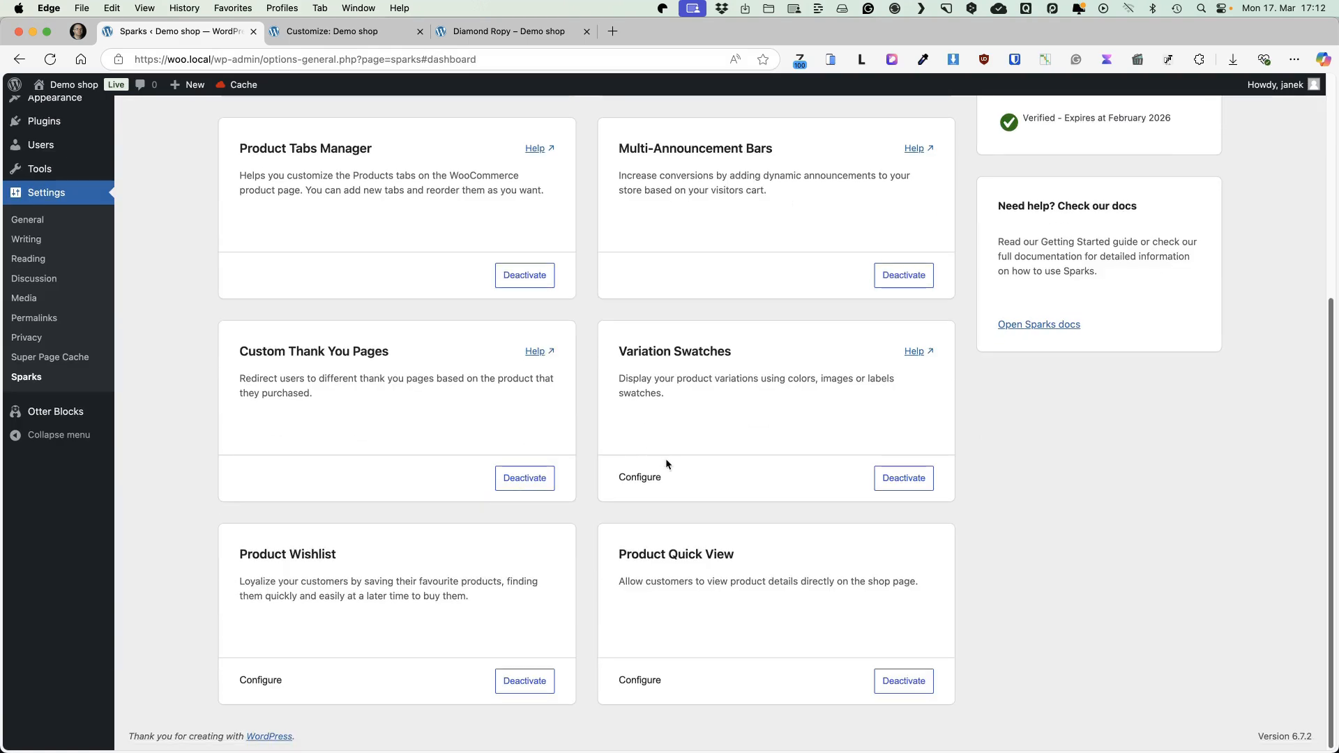
{"action": "left_click", "coordinate": [638, 477]}
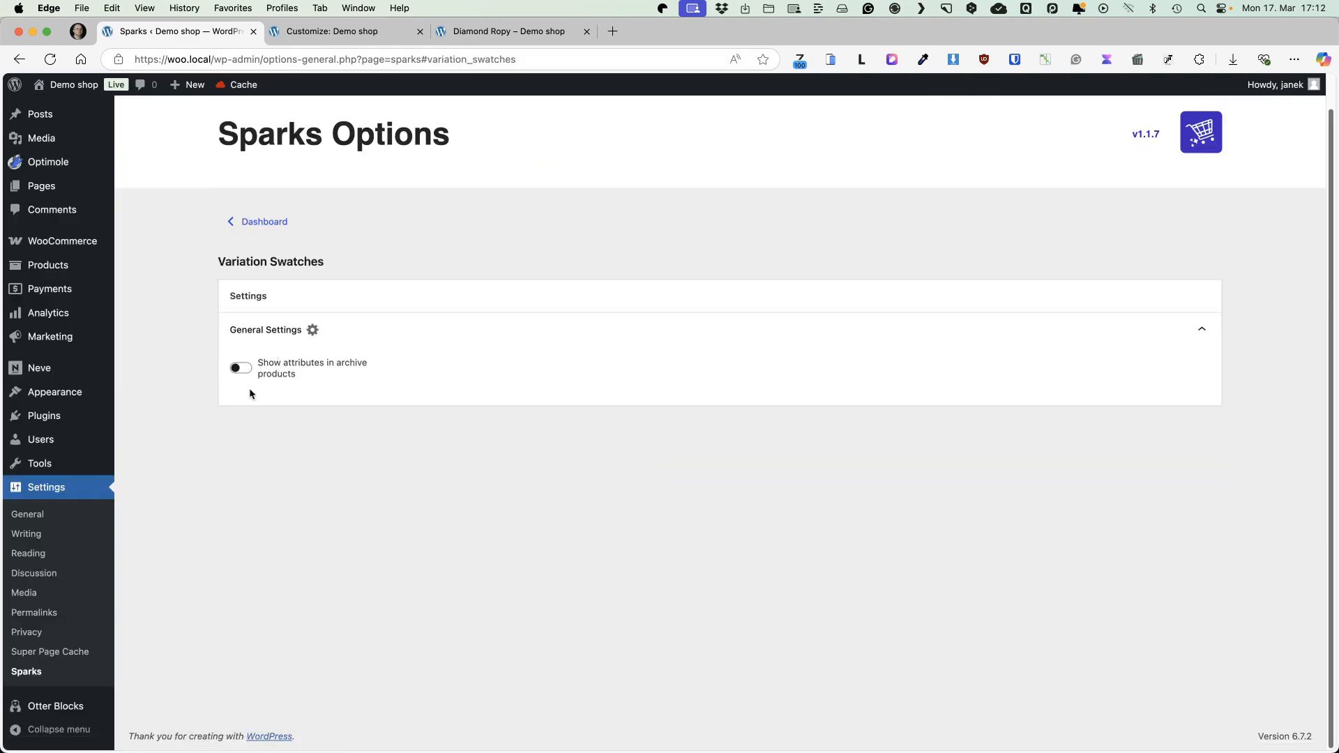
{"action": "left_click", "coordinate": [241, 368]}
Check the Shop page's product listing for variation attributes, and return to the Variation Swatches settings
{"action": "left_click", "coordinate": [589, 37]}
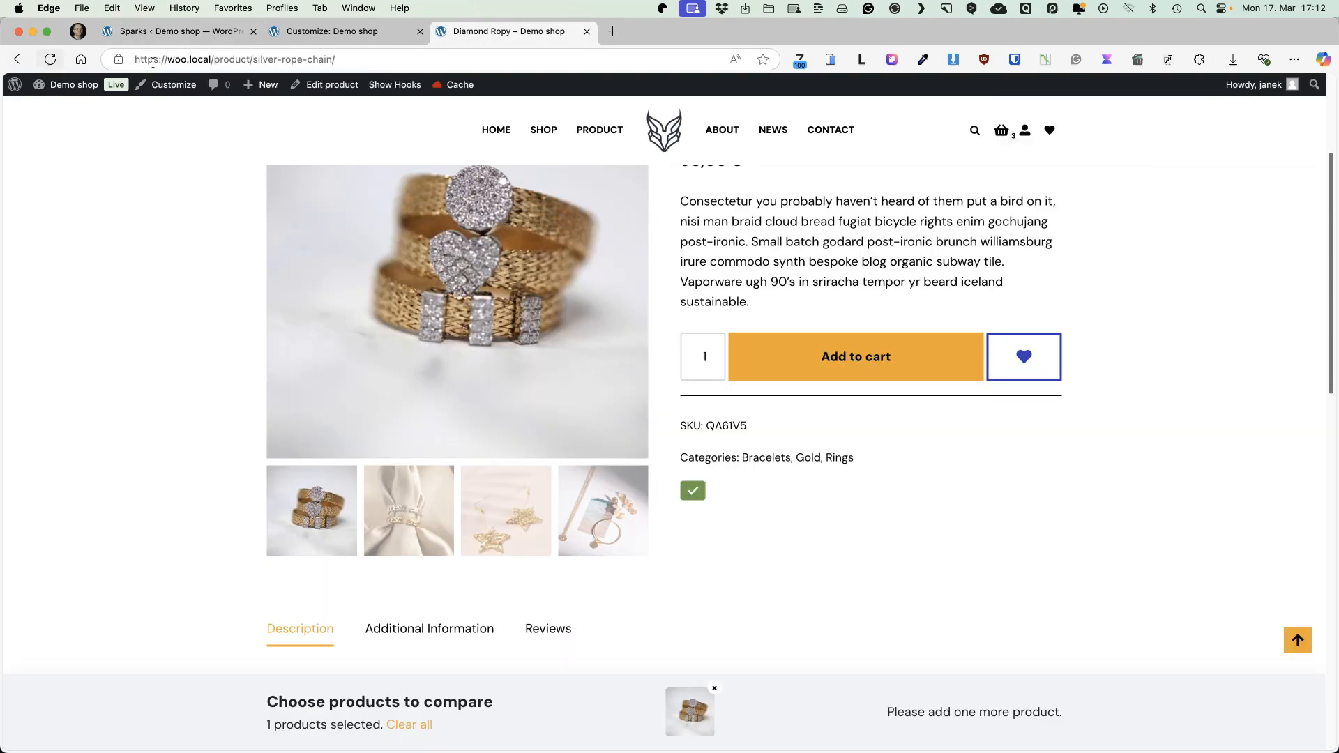
{"action": "left_click", "coordinate": [544, 131]}
{"action": "scroll", "coordinate": [265, 300], "scroll_direction": "down", "scroll_amount": 15}
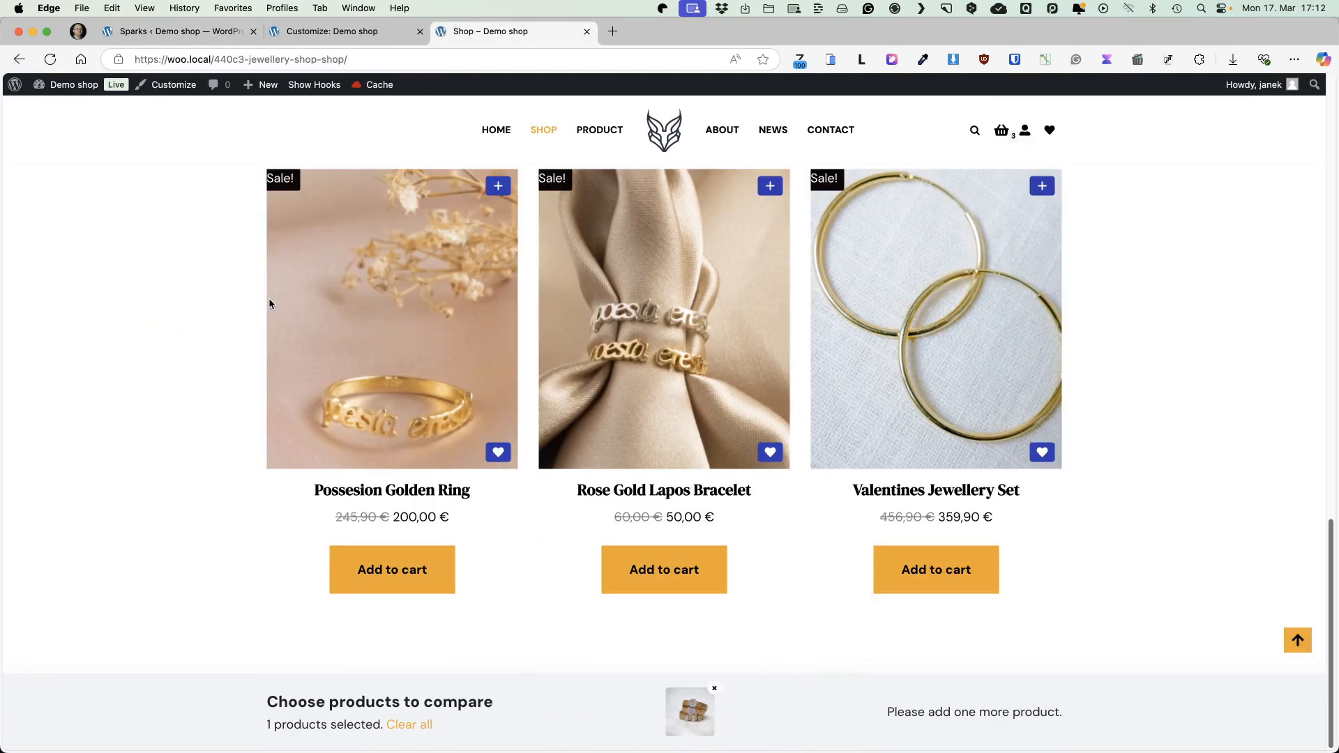
{"action": "scroll", "coordinate": [242, 368], "scroll_direction": "up", "scroll_amount": 10}
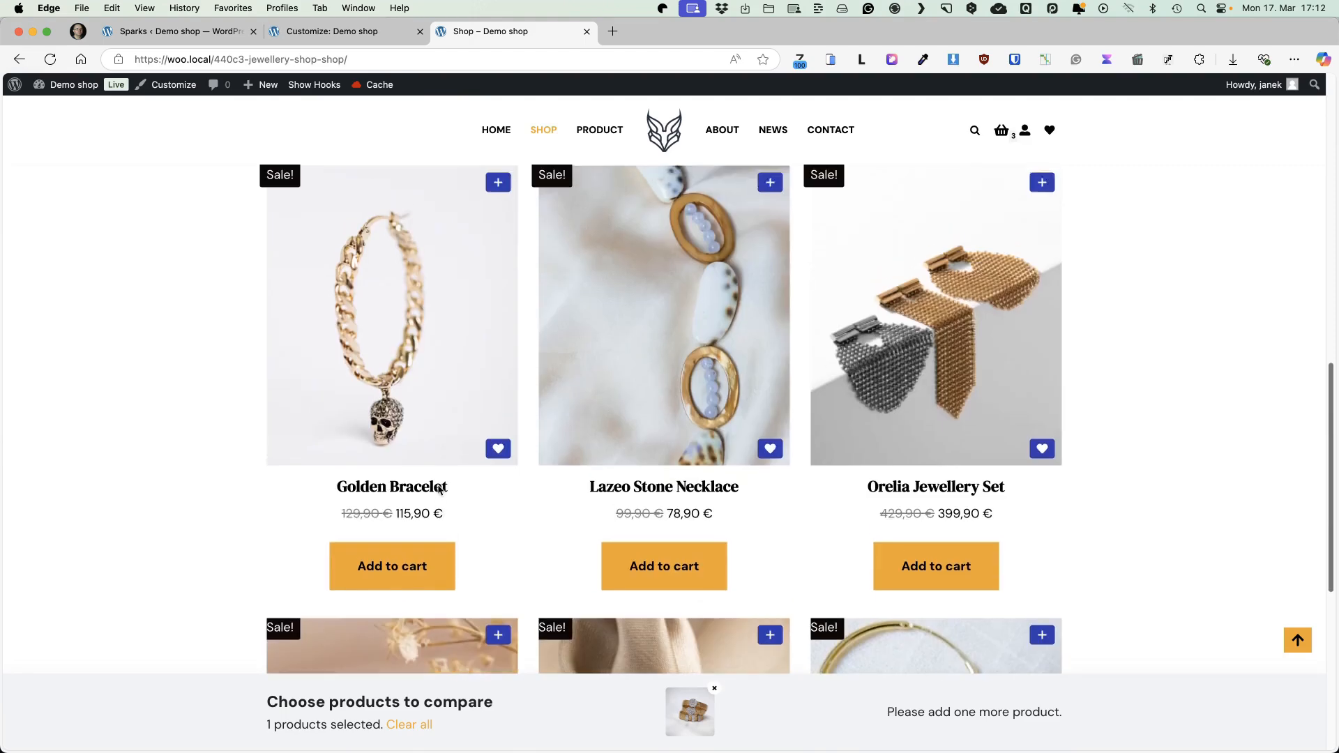
{"action": "scroll", "coordinate": [439, 490], "scroll_direction": "up", "scroll_amount": 8}
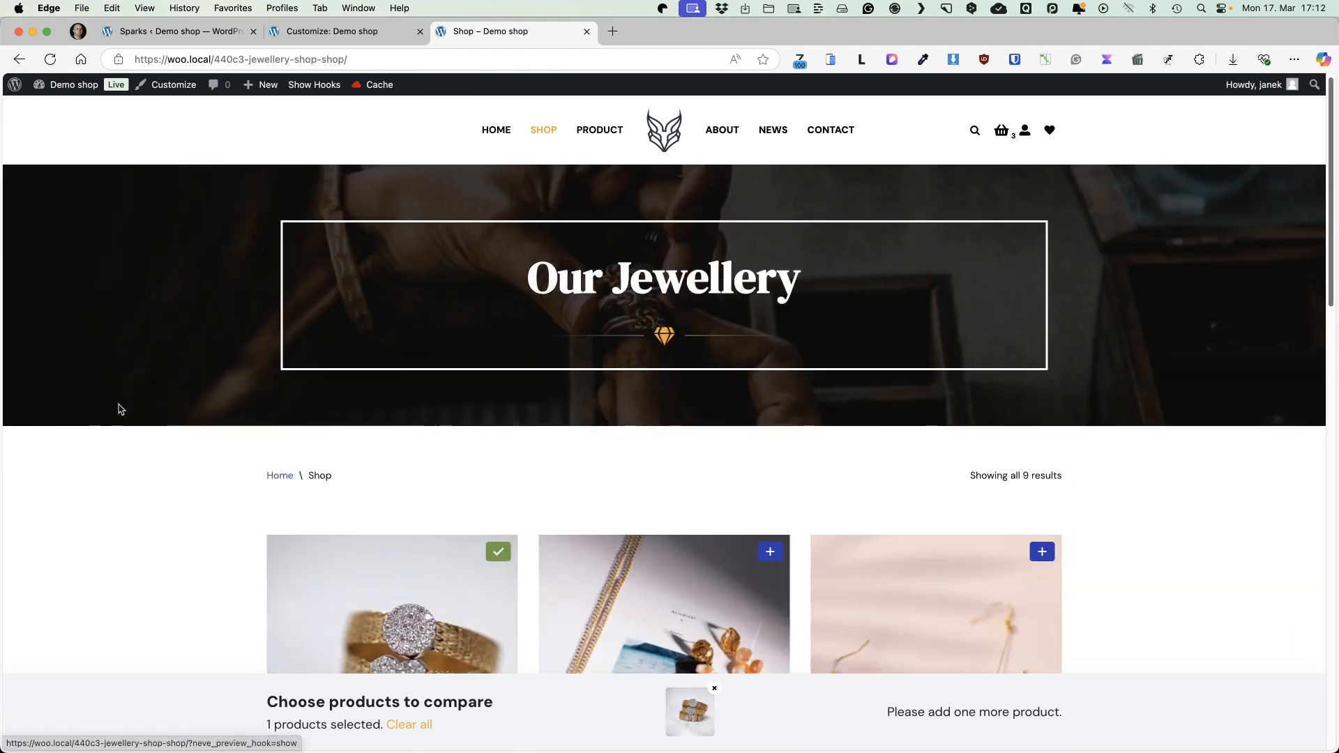
{"action": "left_click", "coordinate": [202, 31]}
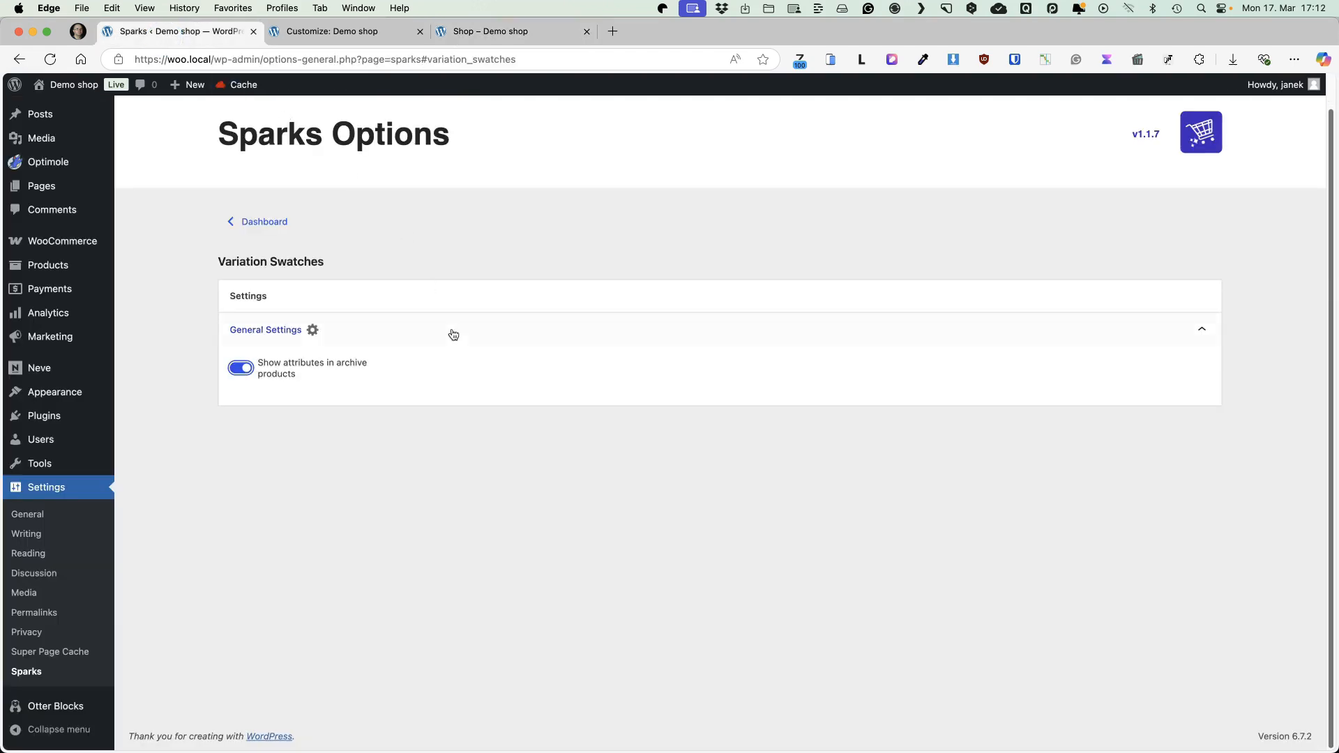
Return to the Sparks dashboard, reload the site customizer, and open the header's Wish List component to view its style settings
{"action": "left_click", "coordinate": [272, 217]}
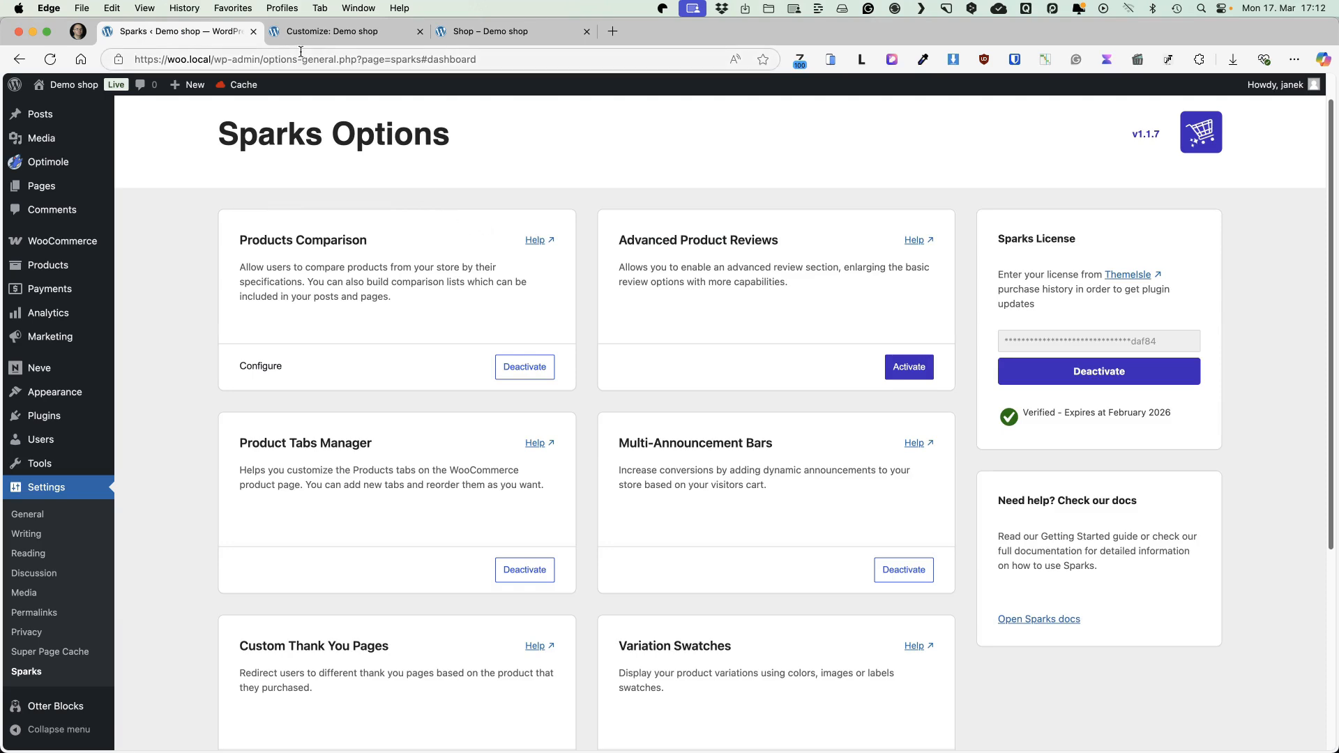
{"action": "left_click", "coordinate": [327, 31]}
{"action": "left_click", "coordinate": [50, 60]}
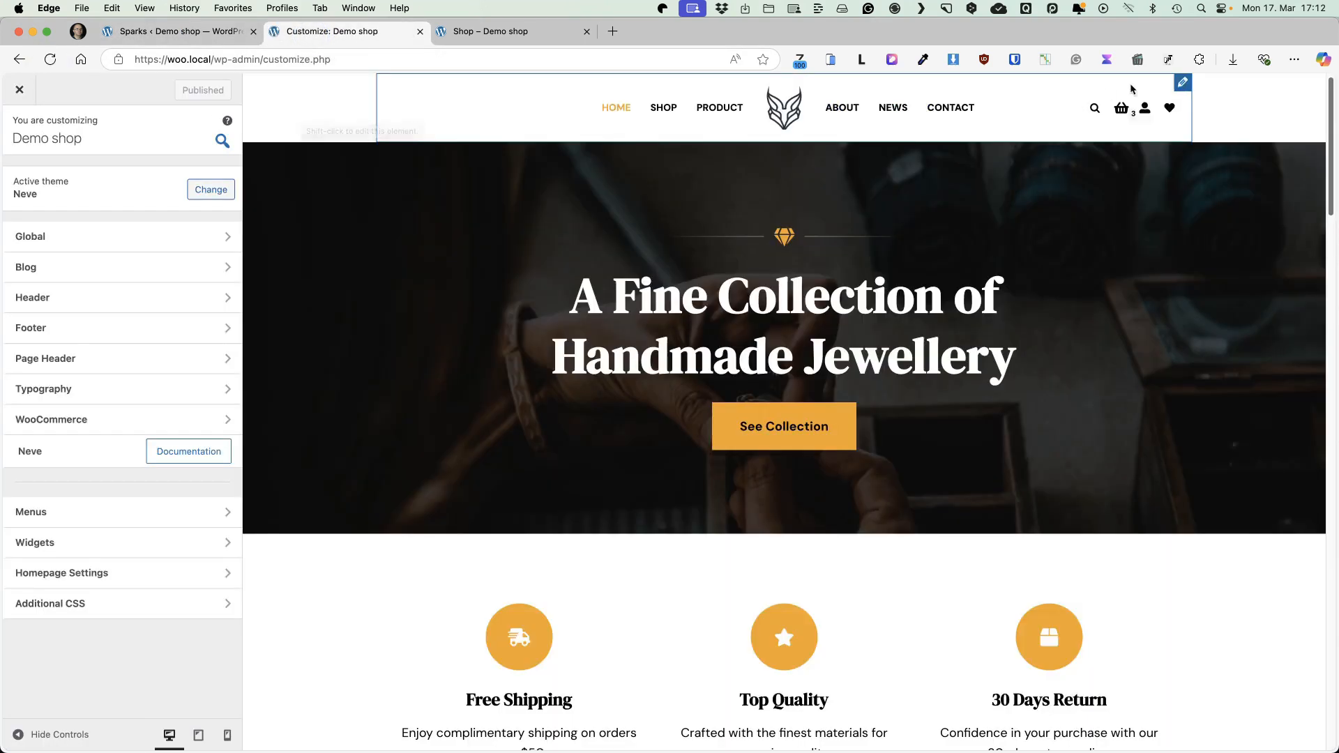
{"action": "left_click", "coordinate": [1182, 83]}
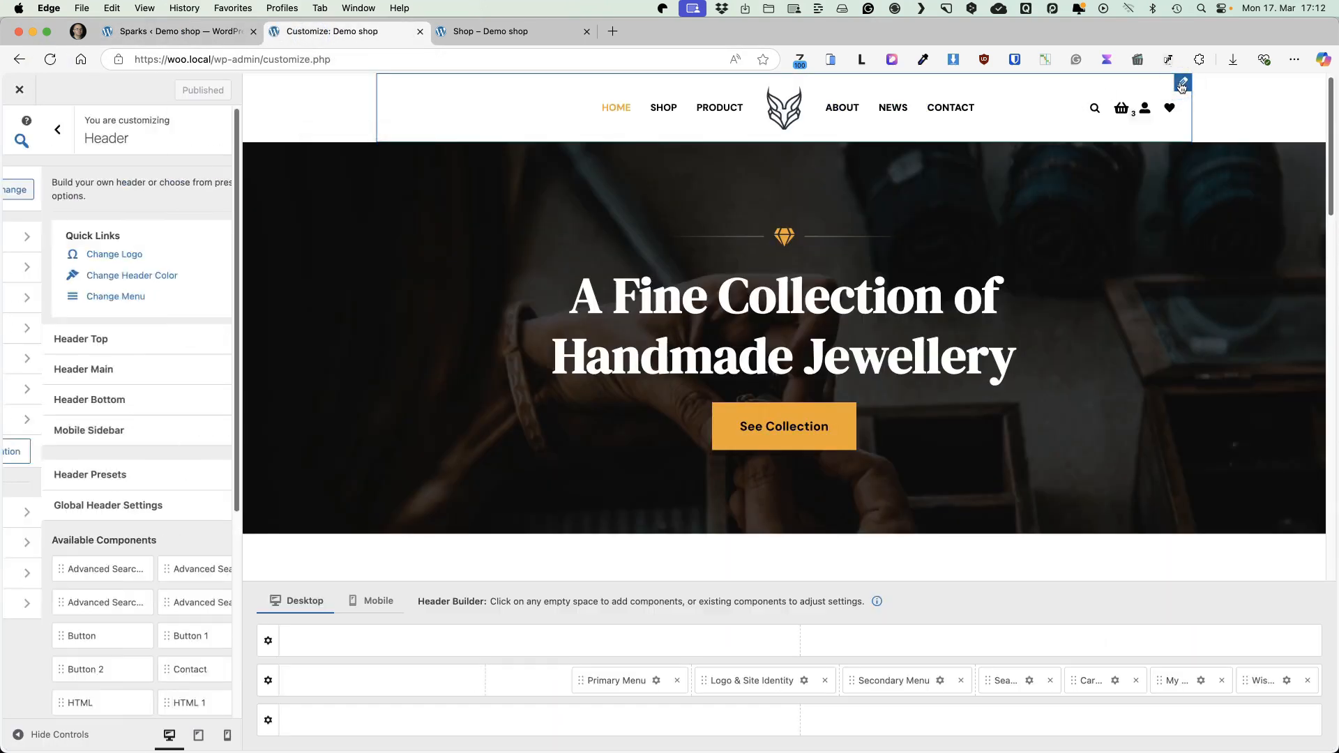
{"action": "left_click", "coordinate": [1285, 681]}
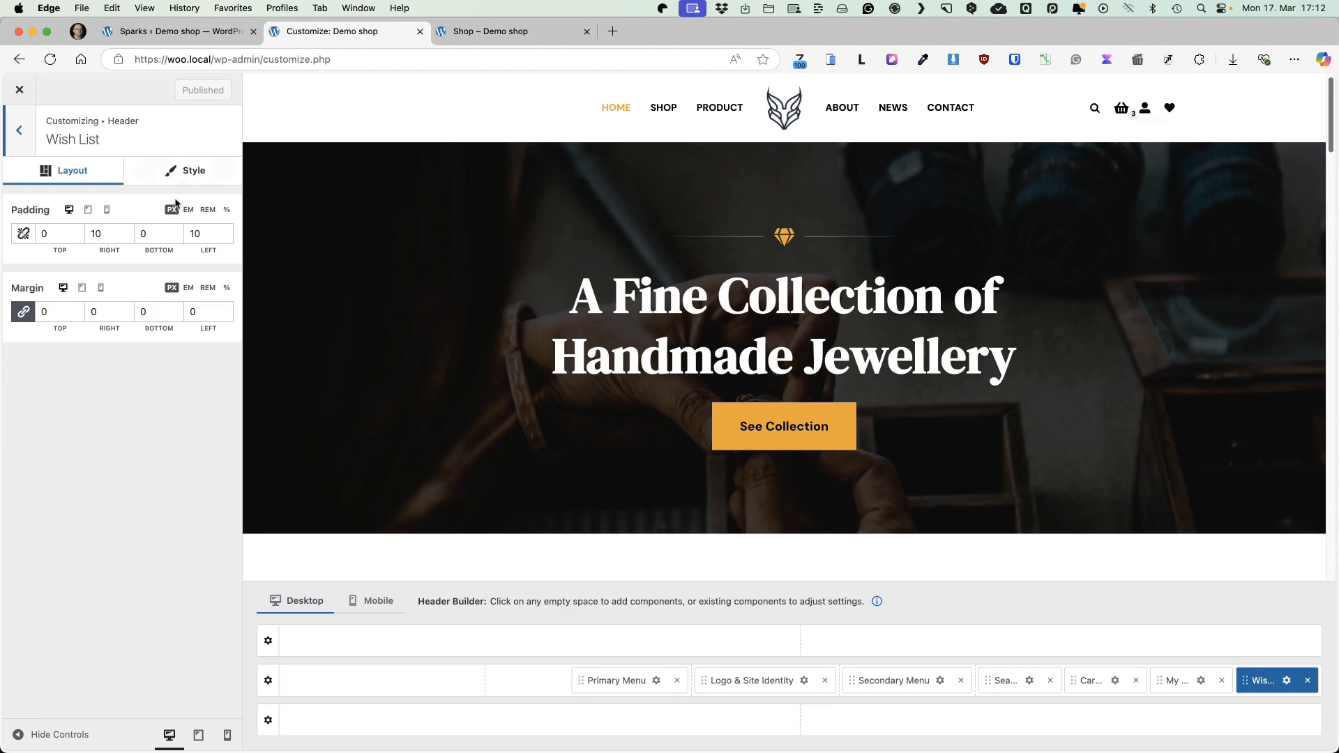
{"action": "left_click", "coordinate": [190, 170]}
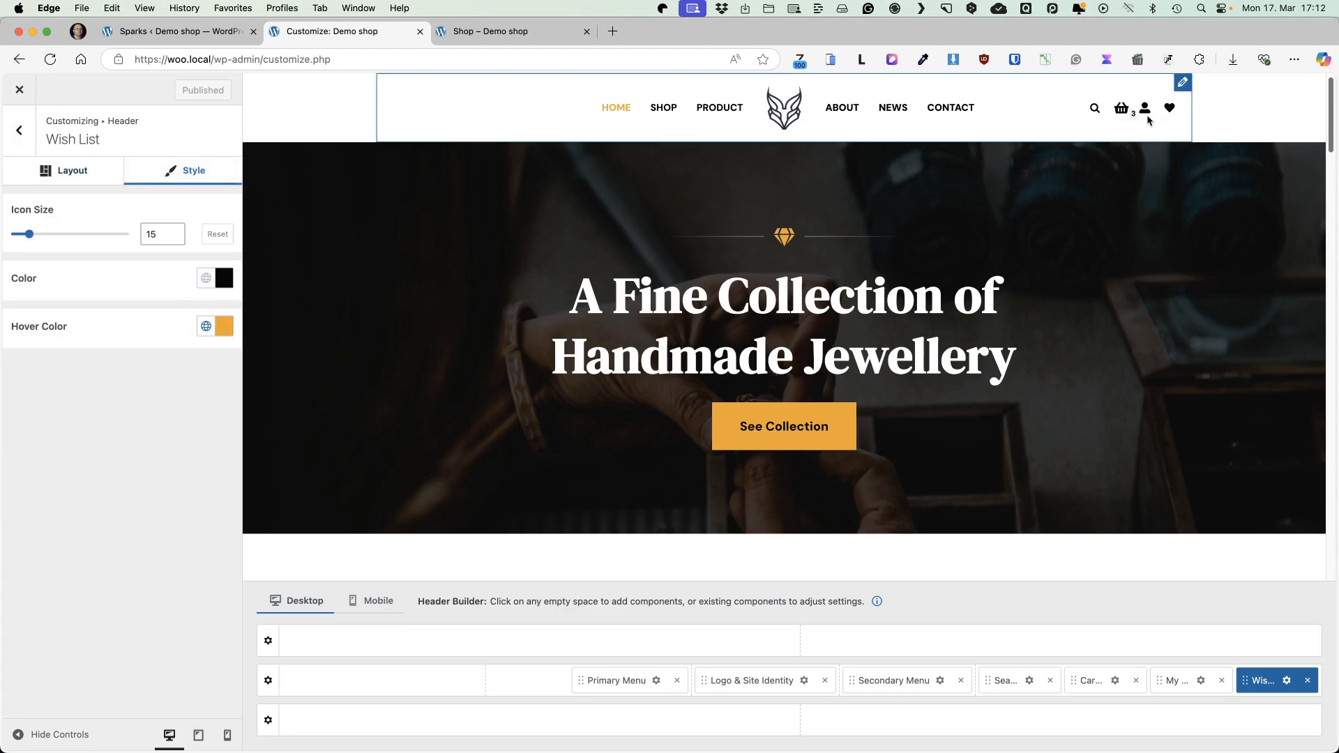
View the empty wish list from the Shop page header, add Diamond Ropy to the wish list, and open the list again
{"action": "left_click", "coordinate": [486, 35]}
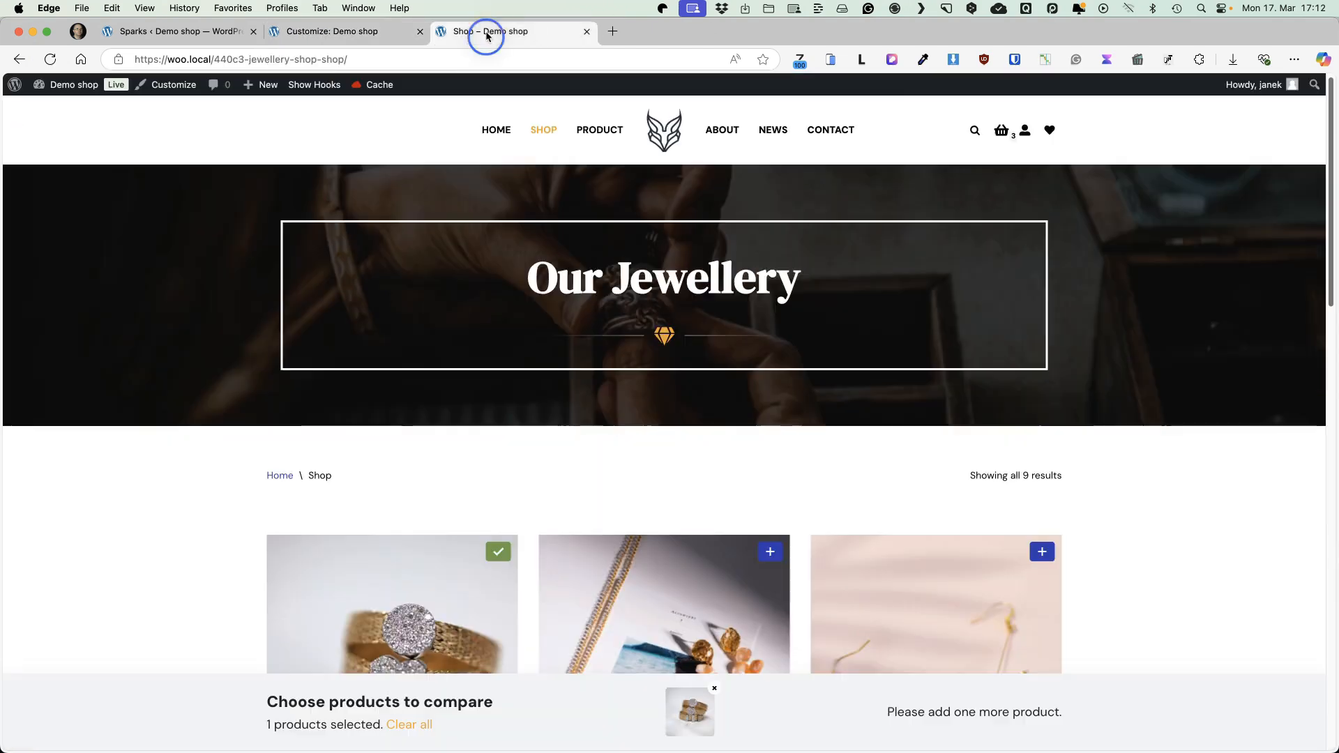
{"action": "left_click", "coordinate": [1050, 130]}
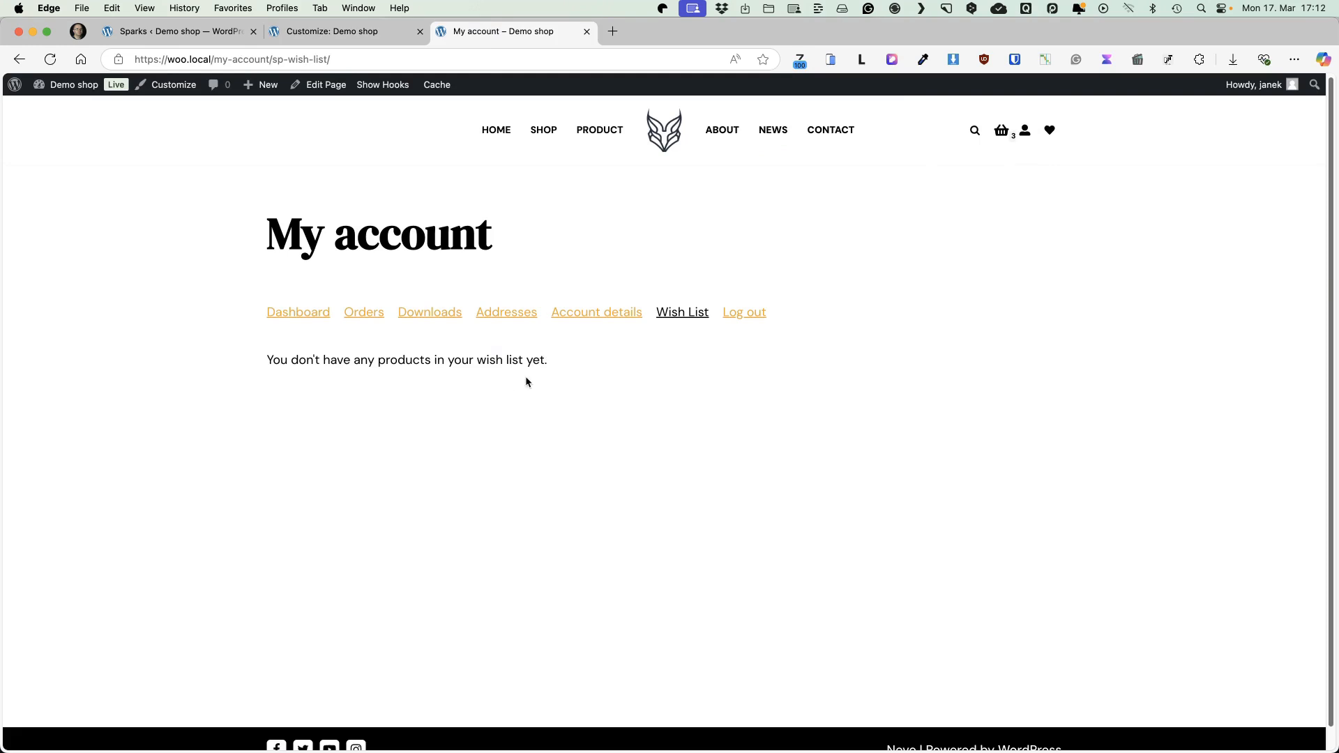
{"action": "left_click", "coordinate": [543, 130]}
{"action": "scroll", "coordinate": [547, 353], "scroll_direction": "down", "scroll_amount": 2}
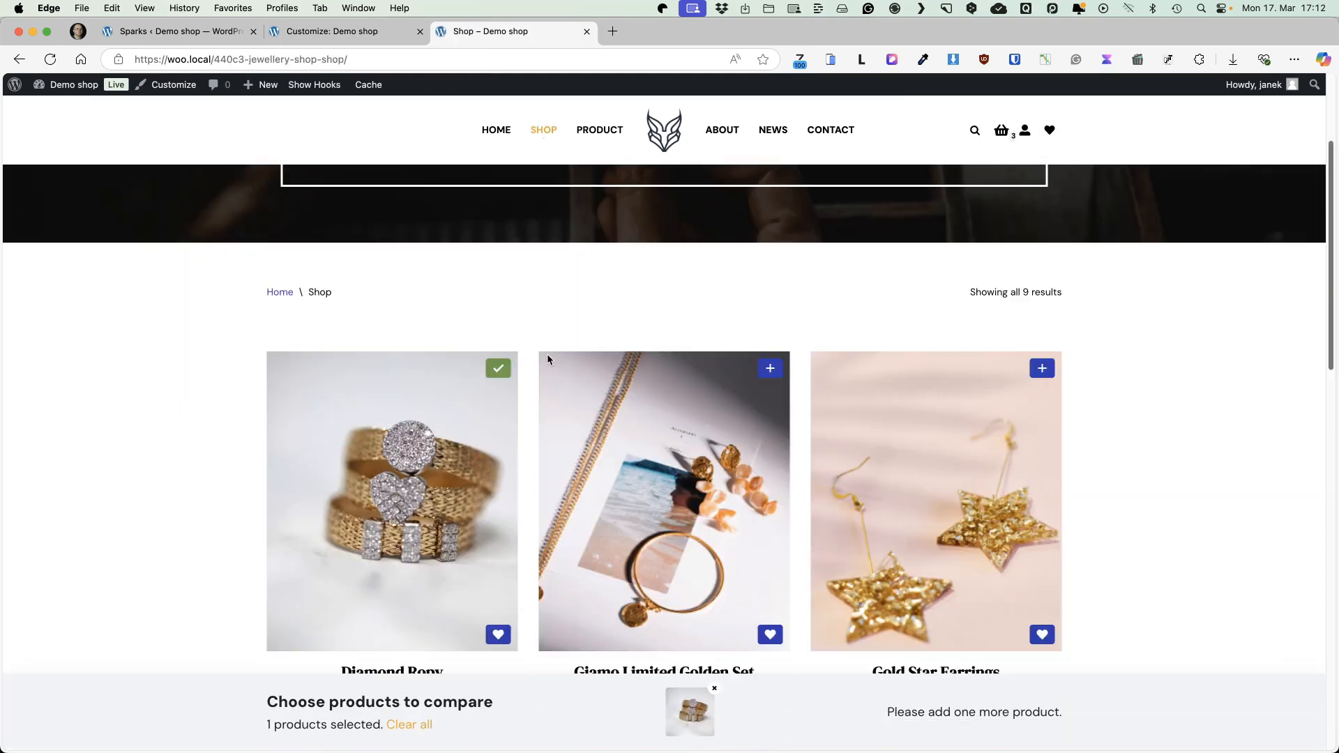
{"action": "scroll", "coordinate": [547, 359], "scroll_direction": "down", "scroll_amount": 1}
{"action": "left_click", "coordinate": [498, 607]}
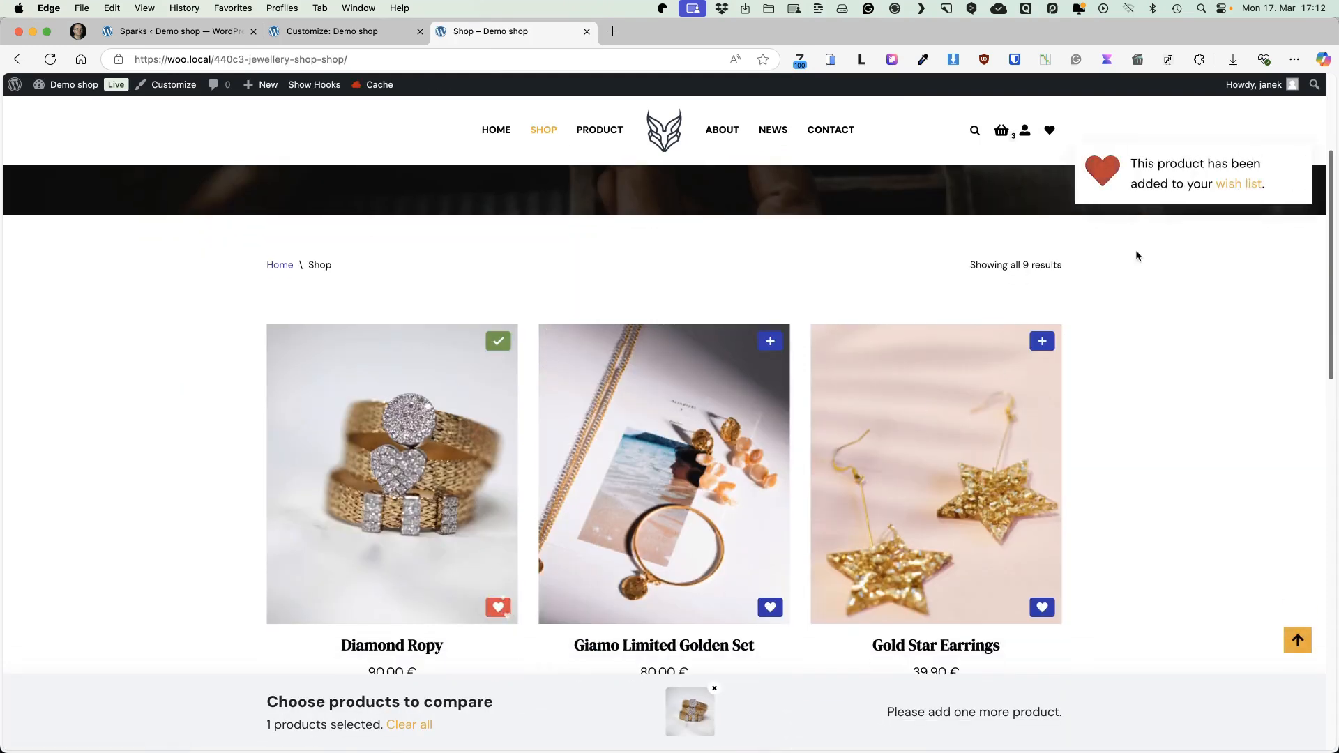
{"action": "left_click", "coordinate": [1239, 183]}
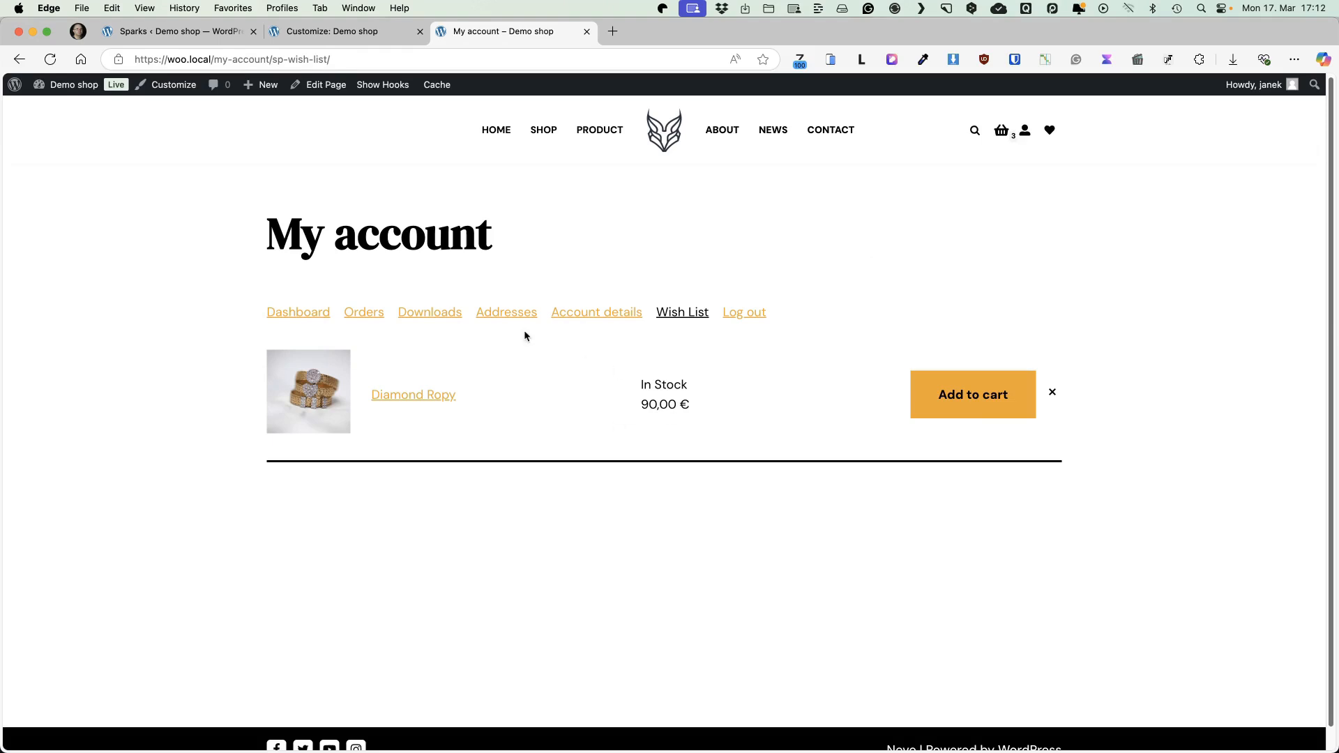
In the customizer, unlink the header Cart Icon's margins and set its right and left margins to 10 px
{"action": "key", "text": "ctrl+shift+Tab"}
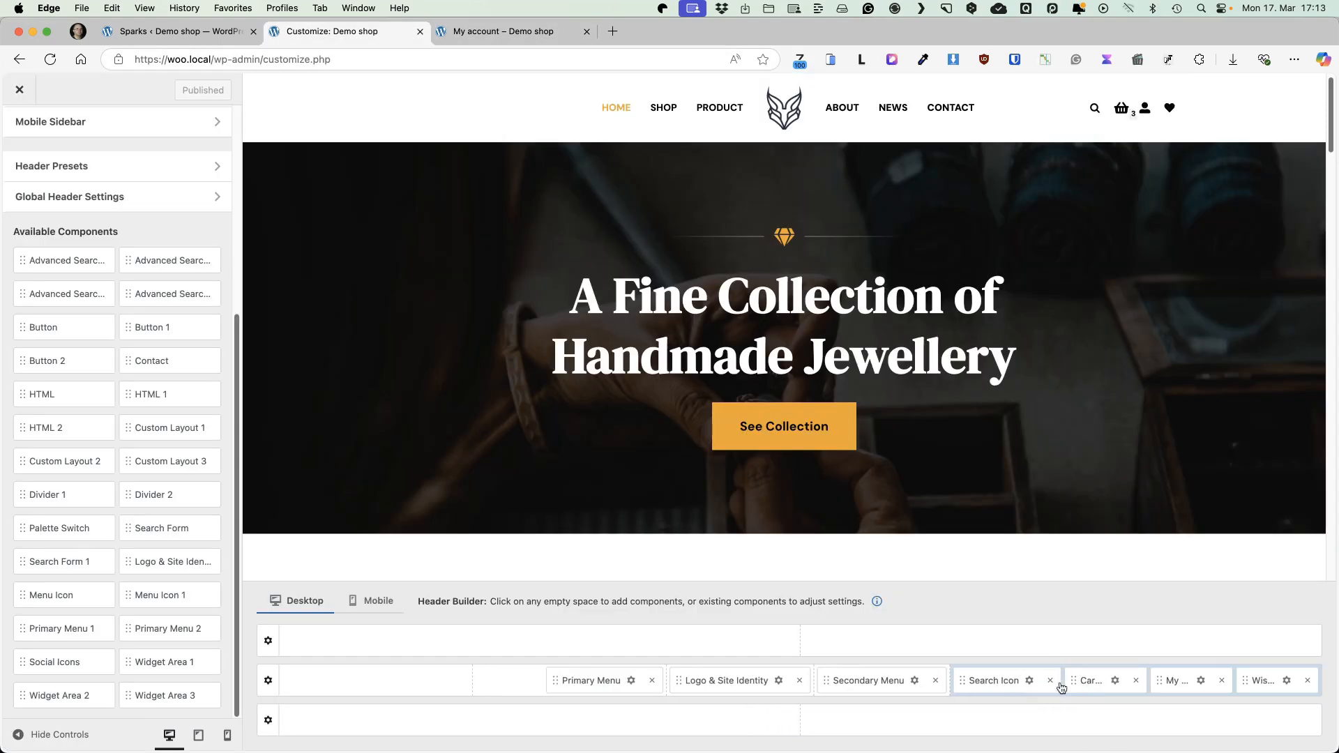
{"action": "left_click", "coordinate": [1116, 682]}
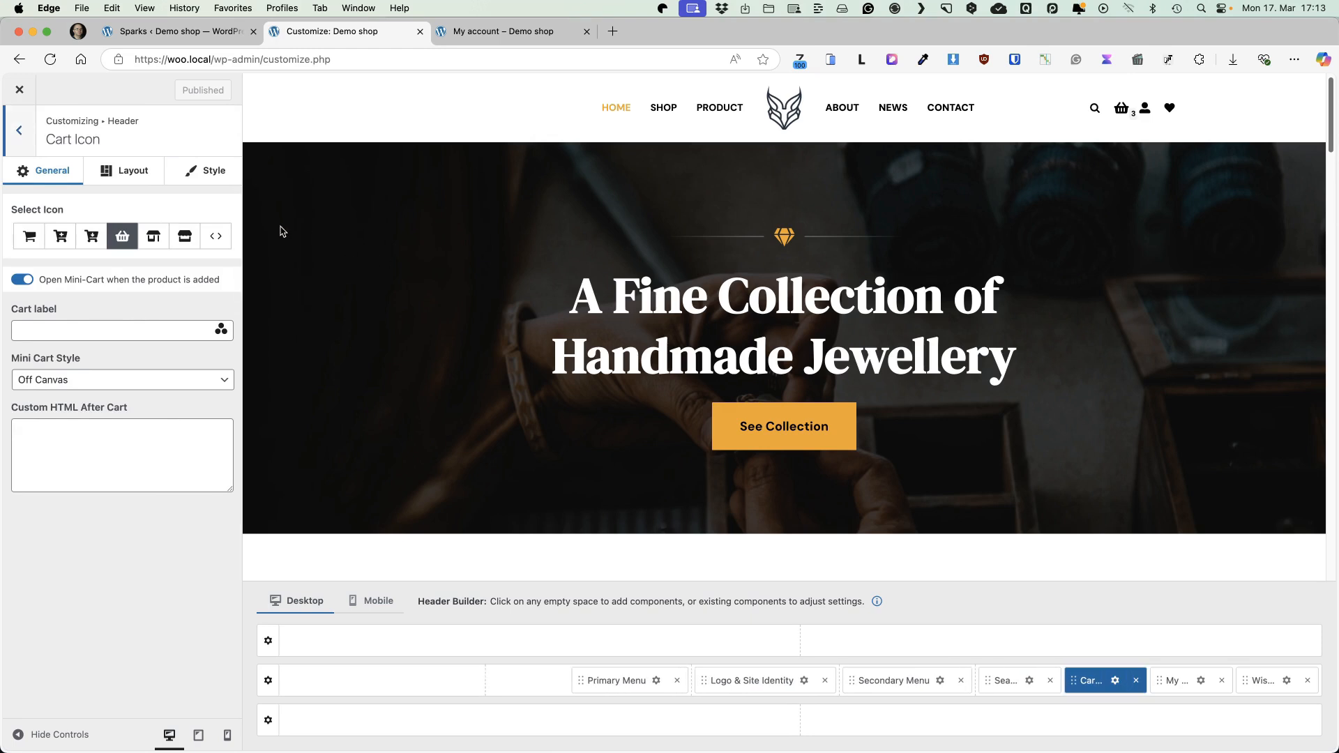
{"action": "left_click", "coordinate": [213, 172]}
{"action": "left_click", "coordinate": [122, 171]}
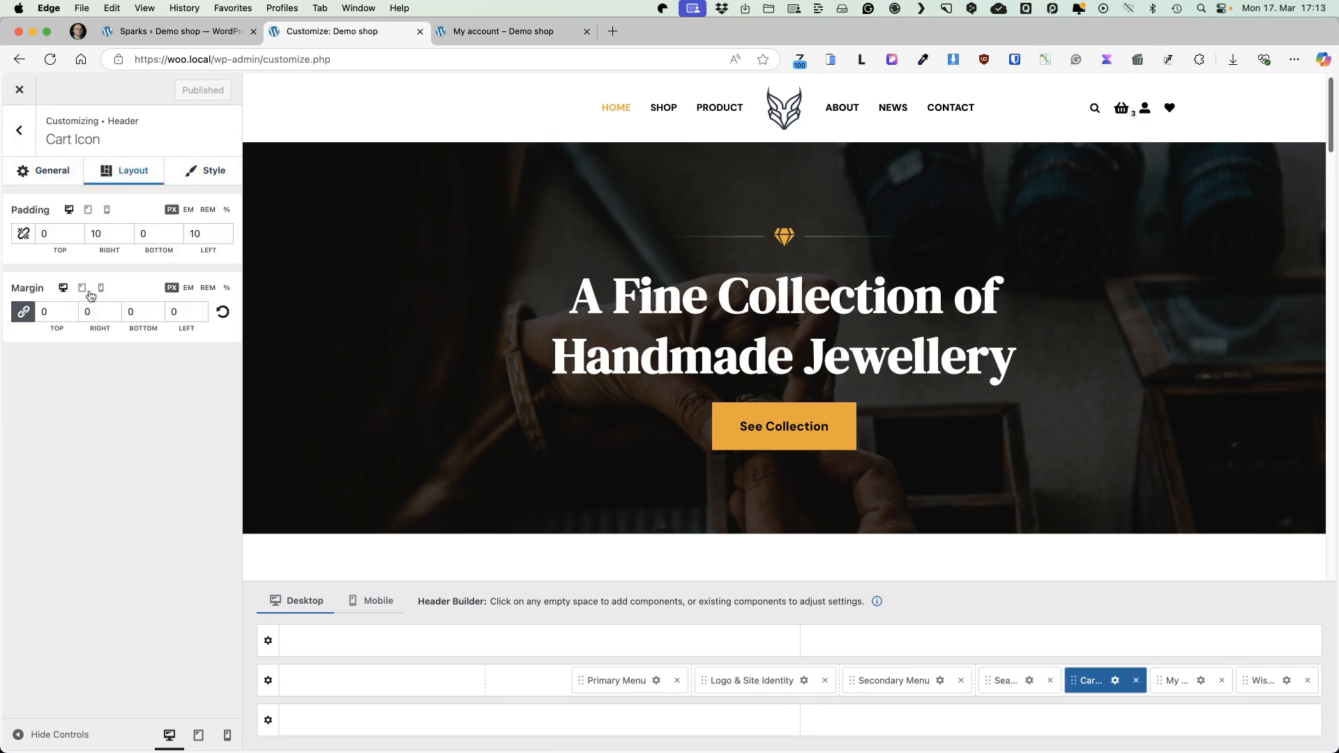
{"action": "left_click", "coordinate": [86, 312]}
{"action": "left_click", "coordinate": [23, 311]}
{"action": "left_click", "coordinate": [83, 312]}
{"action": "type", "text": "1"}
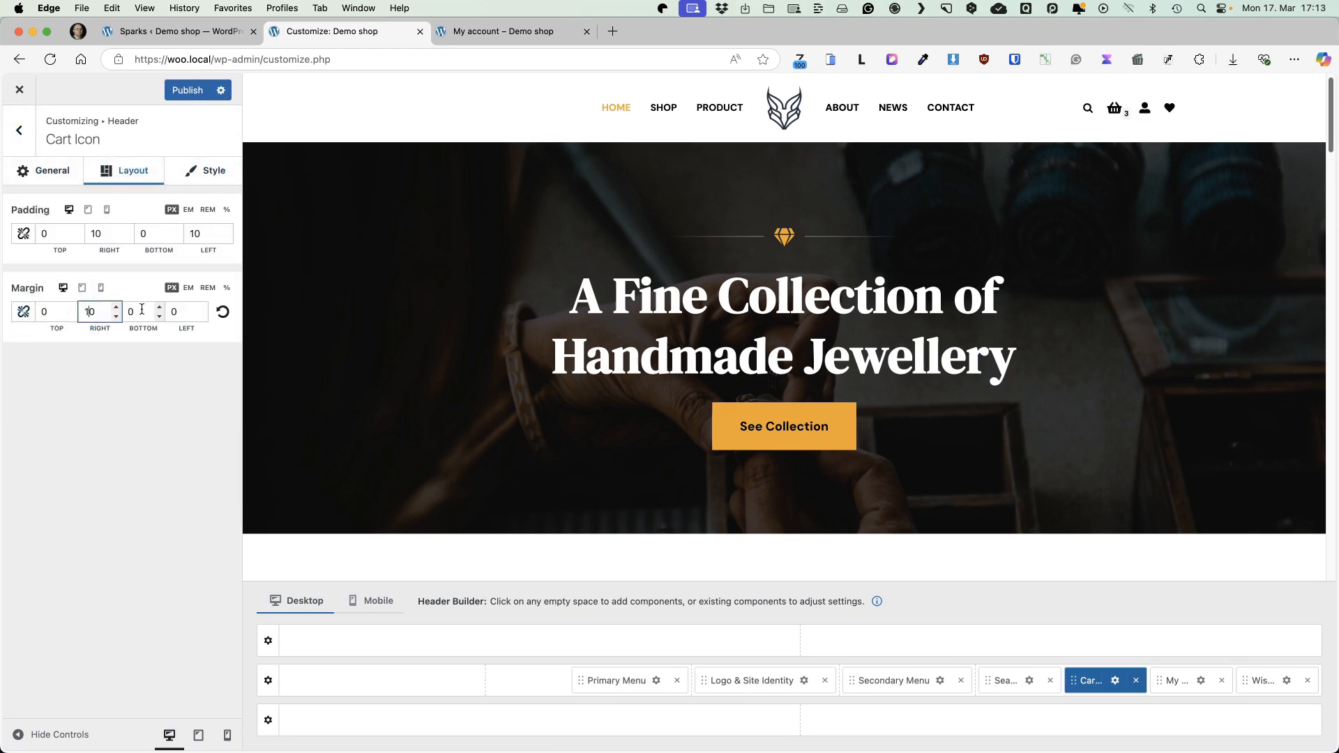
{"action": "left_click", "coordinate": [168, 312]}
{"action": "type", "text": "1"}
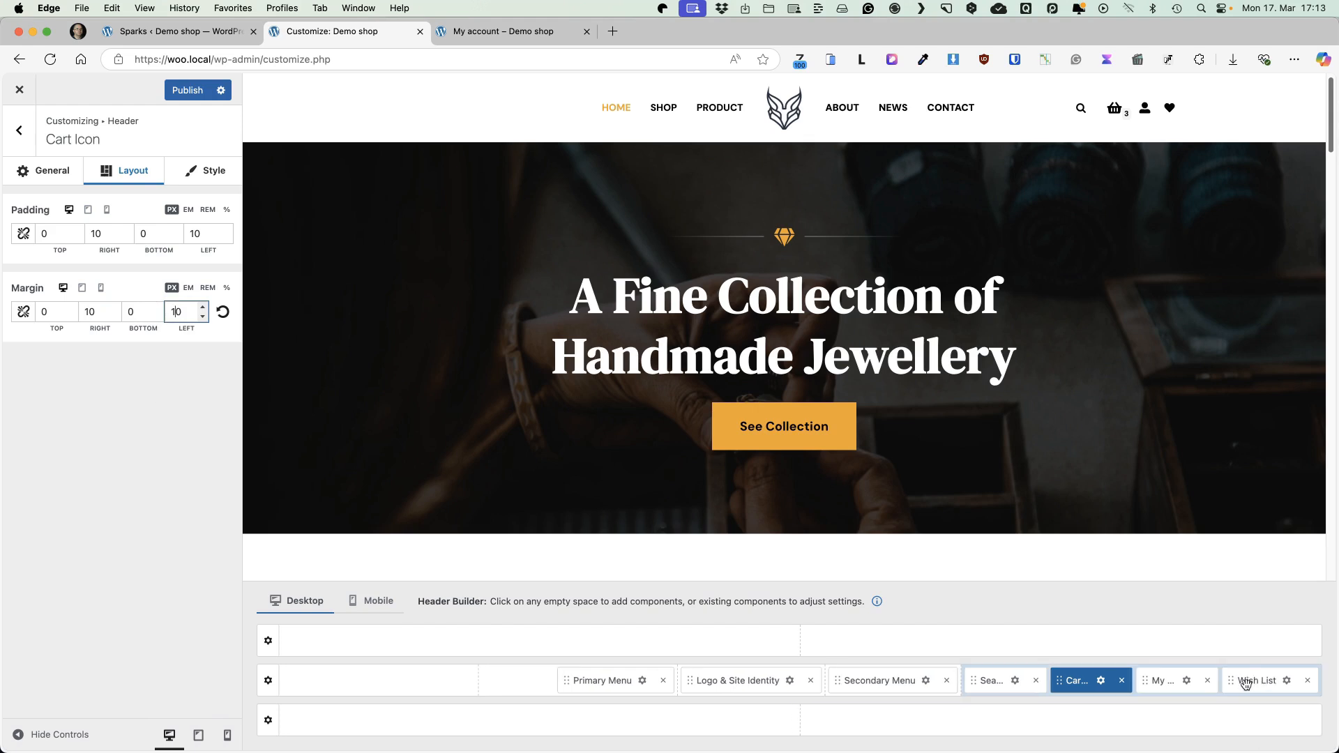
Unlink the header Wish List component's margins and set its left margin to 10 px
{"action": "left_click", "coordinate": [1286, 681]}
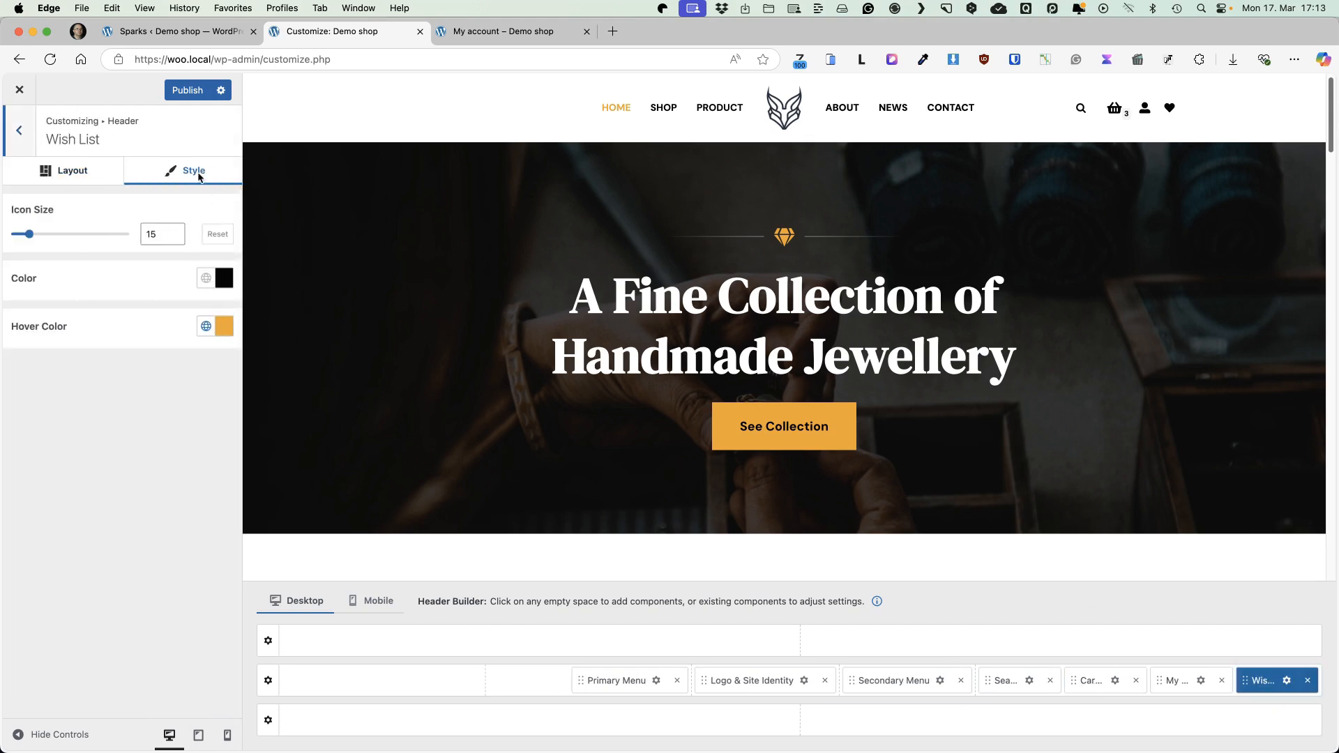
{"action": "left_click", "coordinate": [91, 170]}
{"action": "left_click", "coordinate": [23, 311]}
{"action": "left_click", "coordinate": [187, 311]}
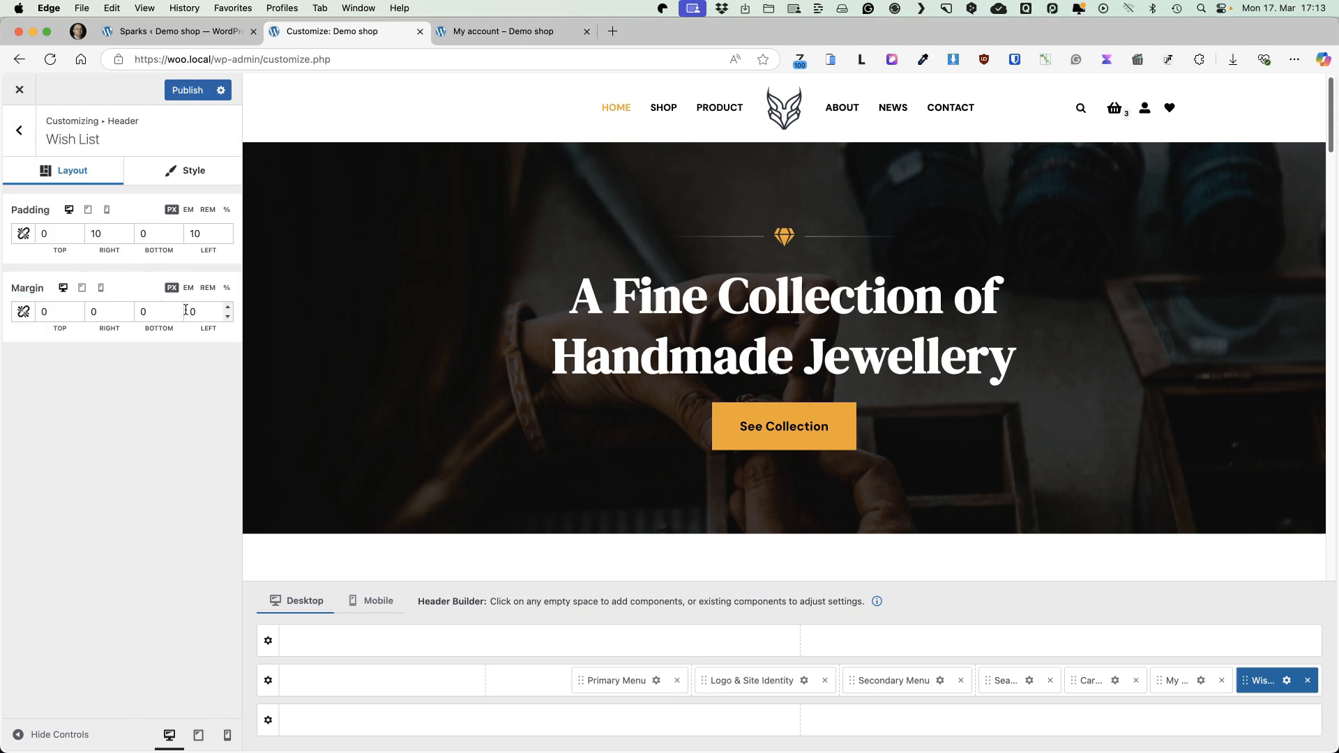
{"action": "type", "text": "1"}
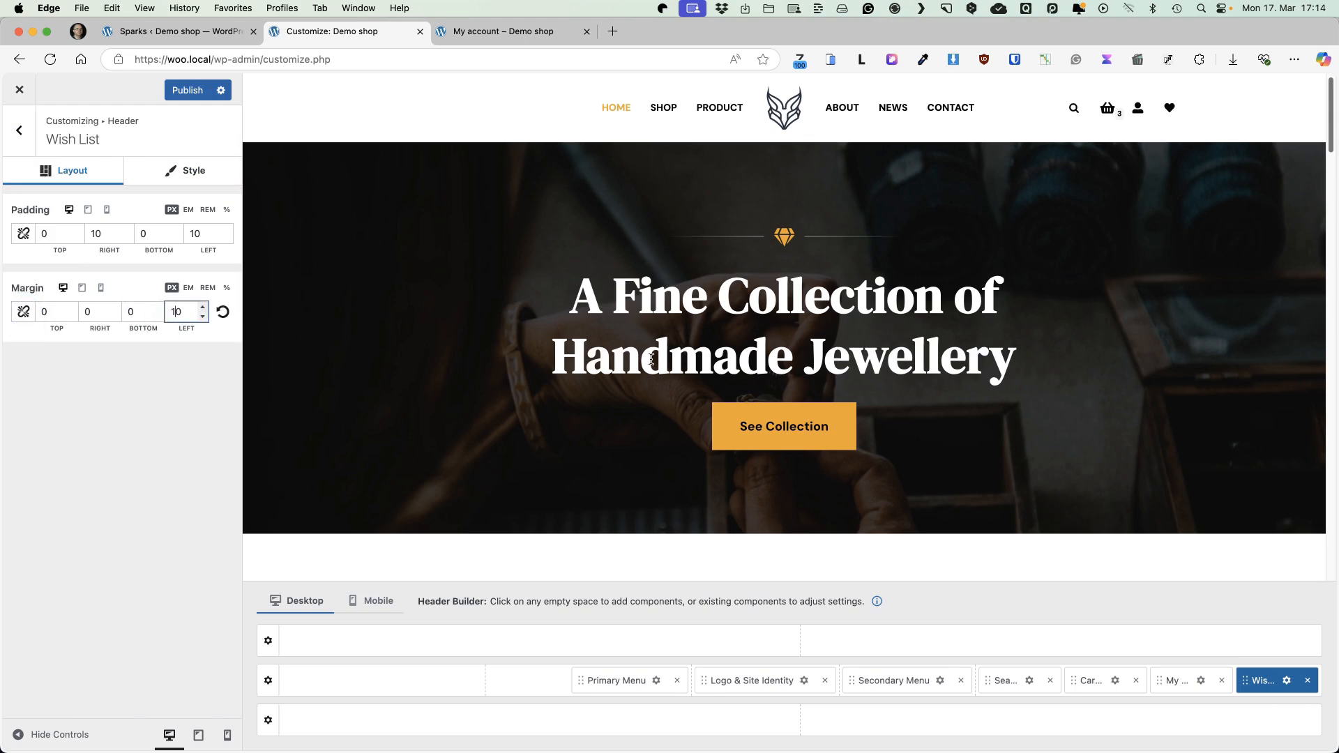
Move the Wish List component before My Account in the header, publish the changes, and check the header on the live homepage
{"action": "left_click_drag", "start_coordinate": [1256, 681], "coordinate": [1185, 680]}
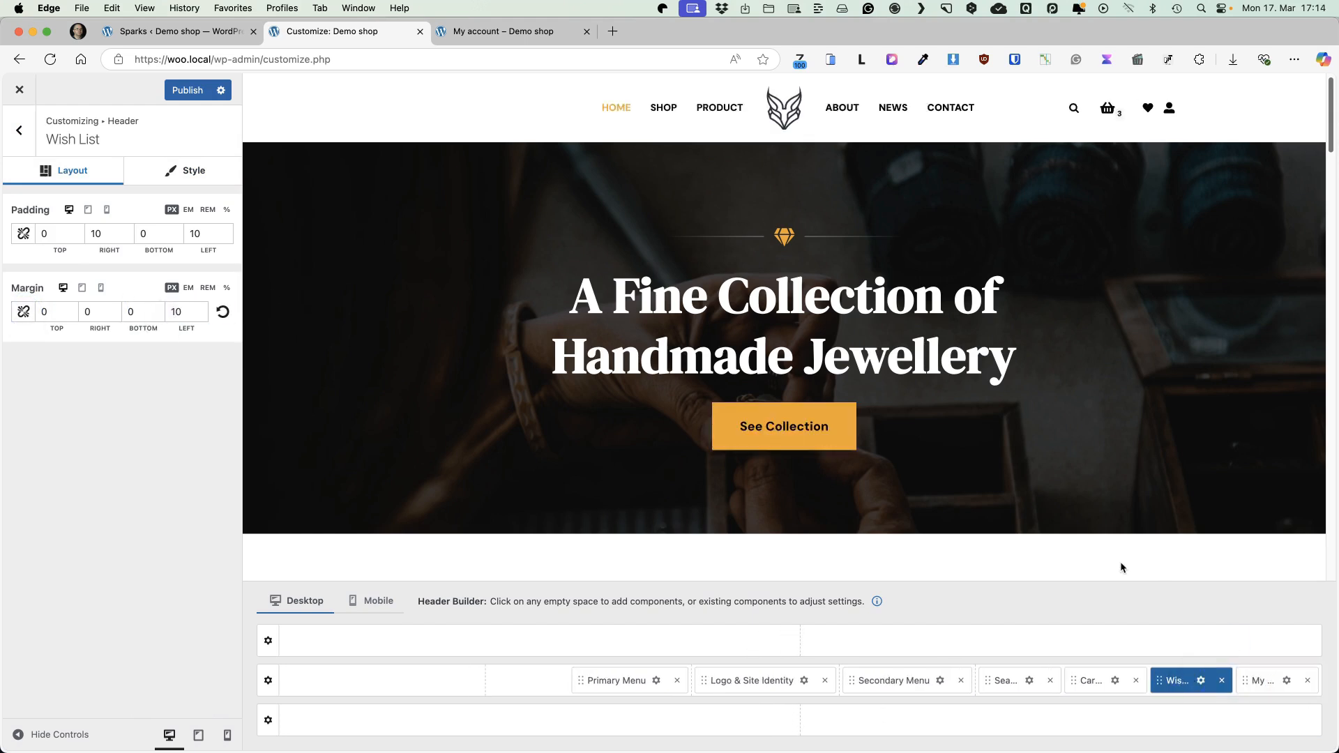
{"action": "key", "text": "Escape"}
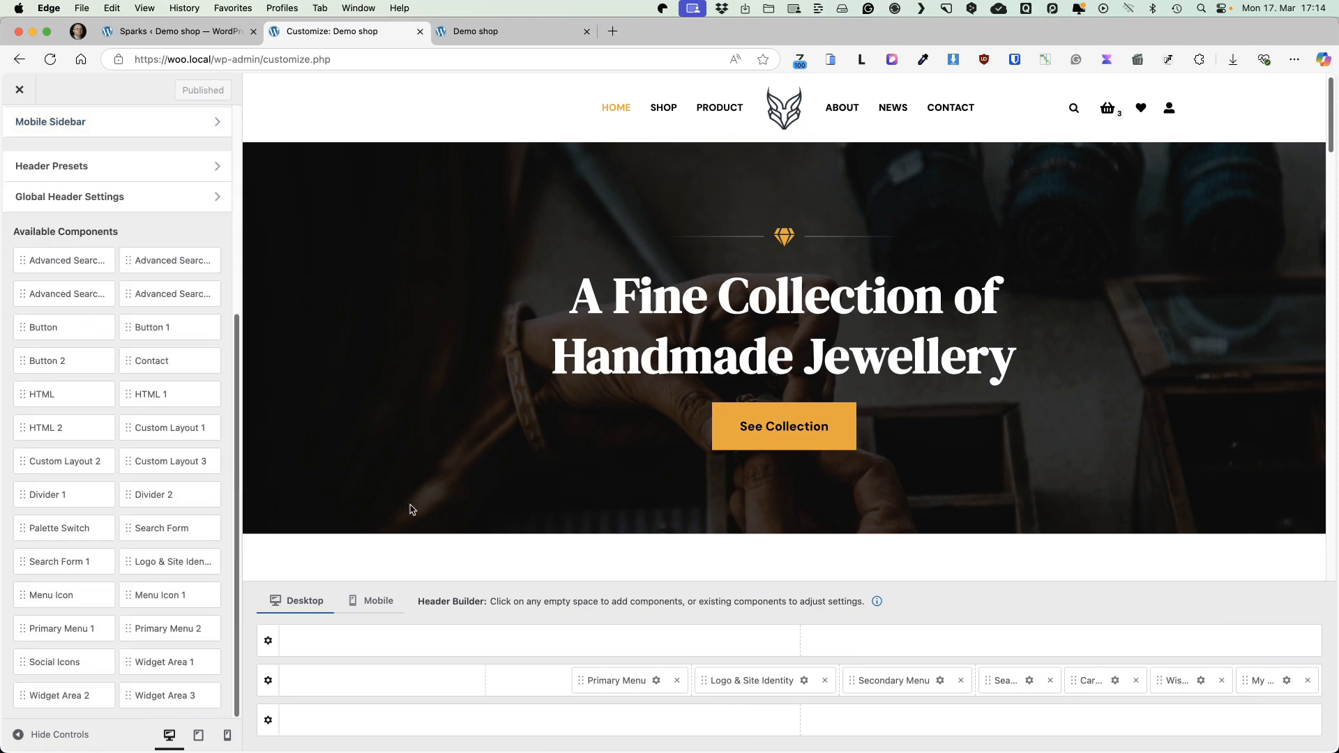
{"action": "left_click", "coordinate": [512, 32]}
{"action": "left_click", "coordinate": [49, 60]}
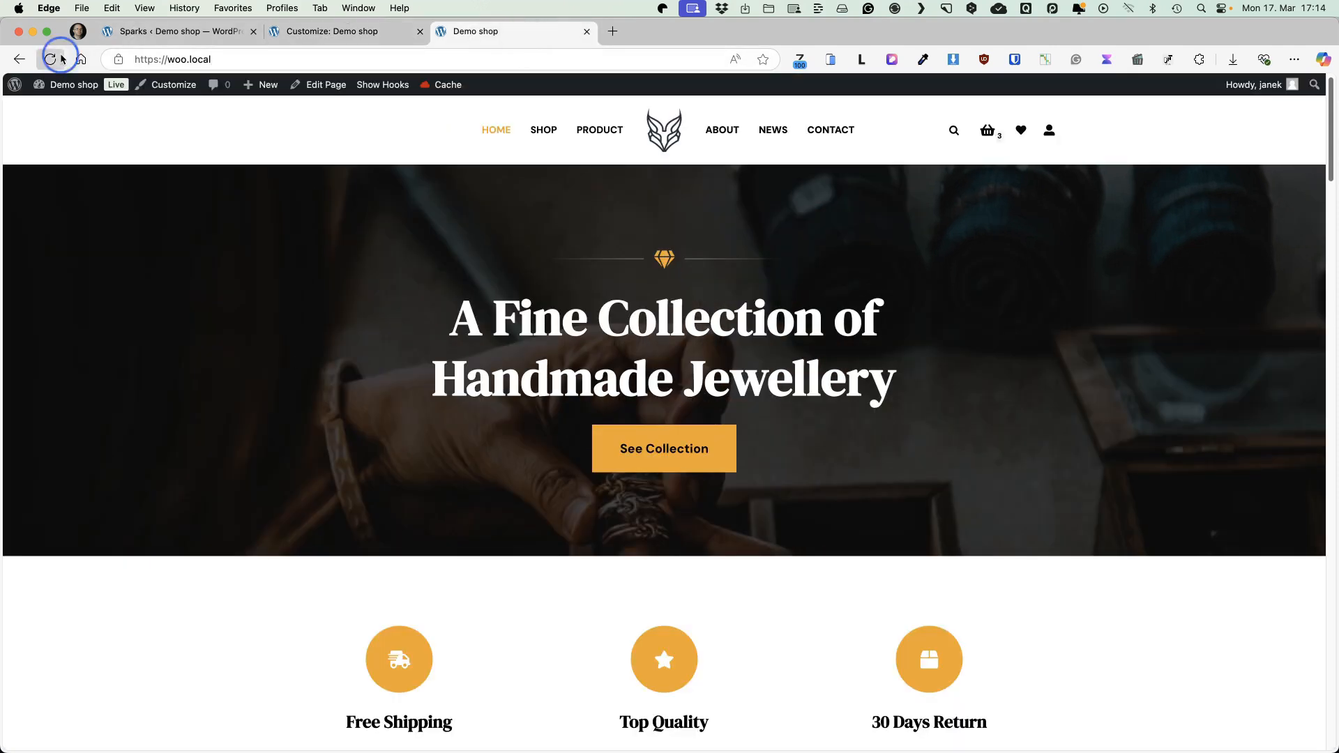
{"action": "mouse_move", "coordinate": [1042, 136]}
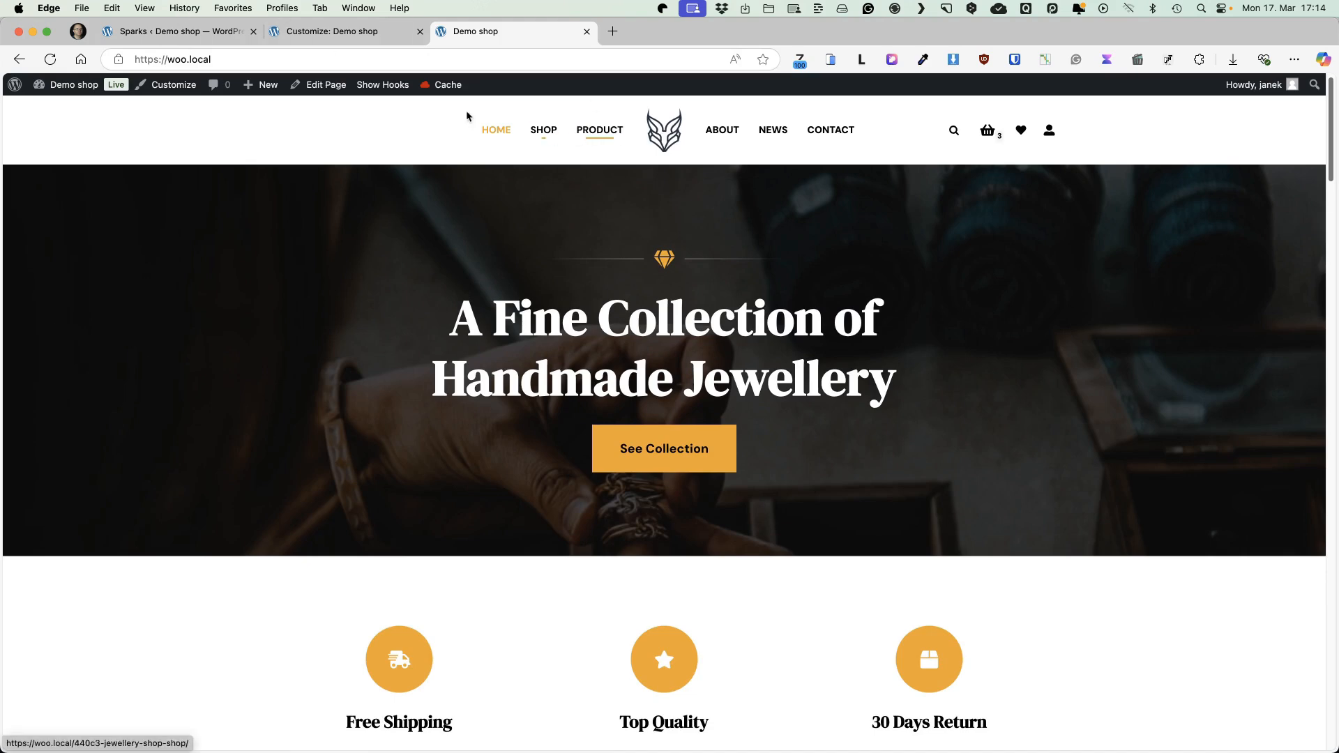
Preview the Shop page in the customizer and set the general body typography to Poppins with a line height of 1,5
{"action": "left_click", "coordinate": [278, 32]}
{"action": "left_click", "coordinate": [655, 110]}
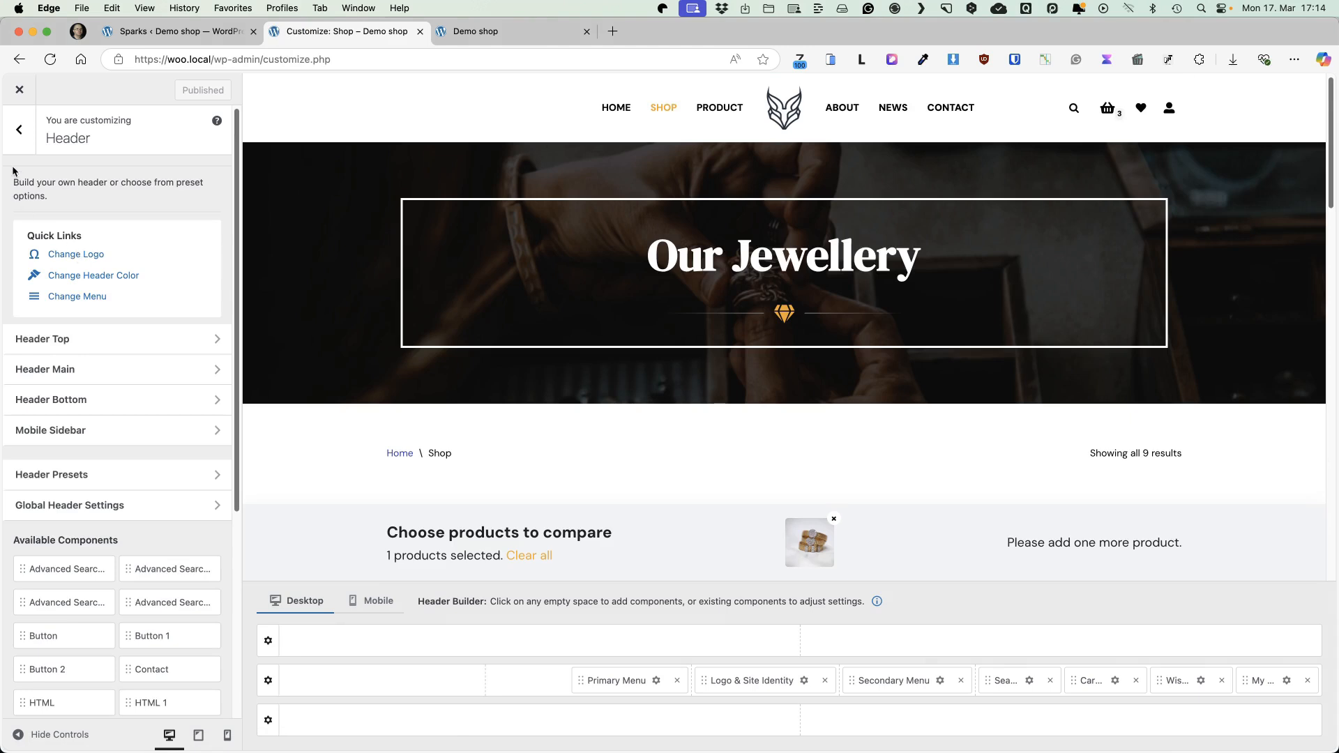
{"action": "left_click", "coordinate": [19, 129]}
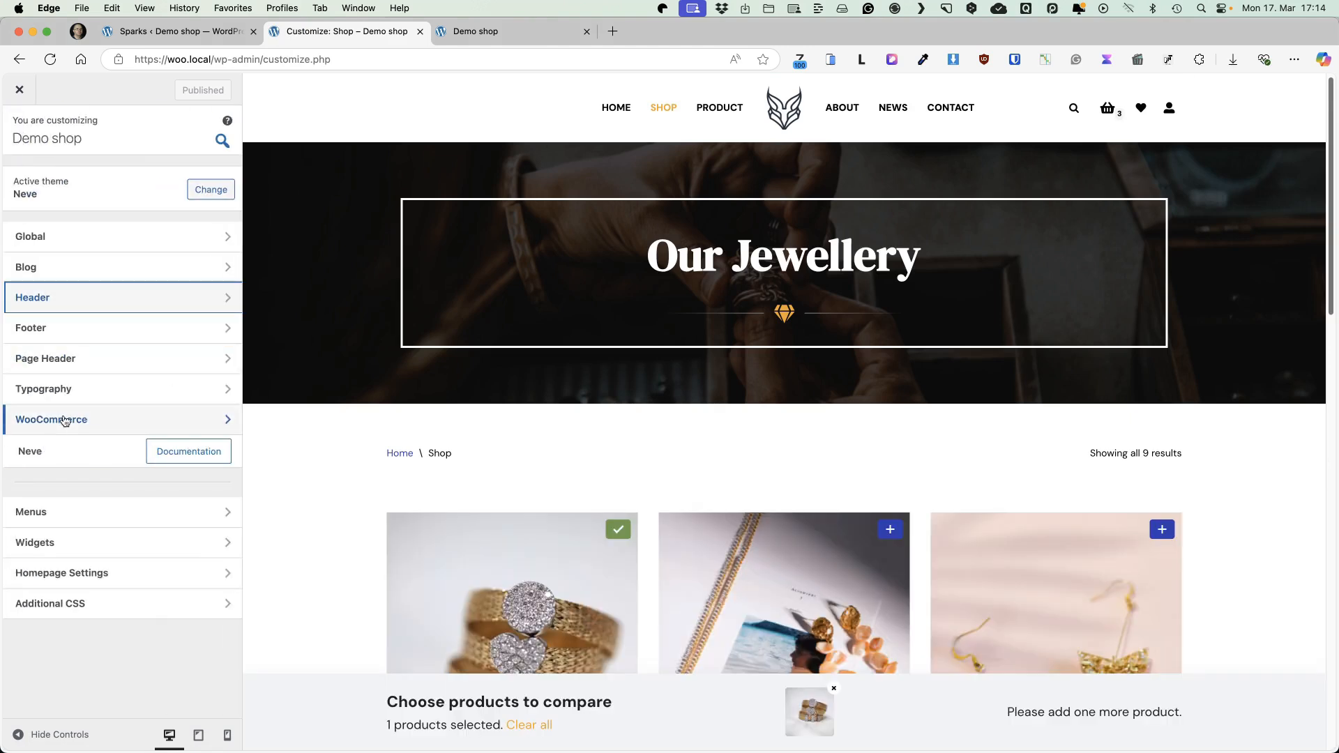
{"action": "left_click", "coordinate": [91, 389]}
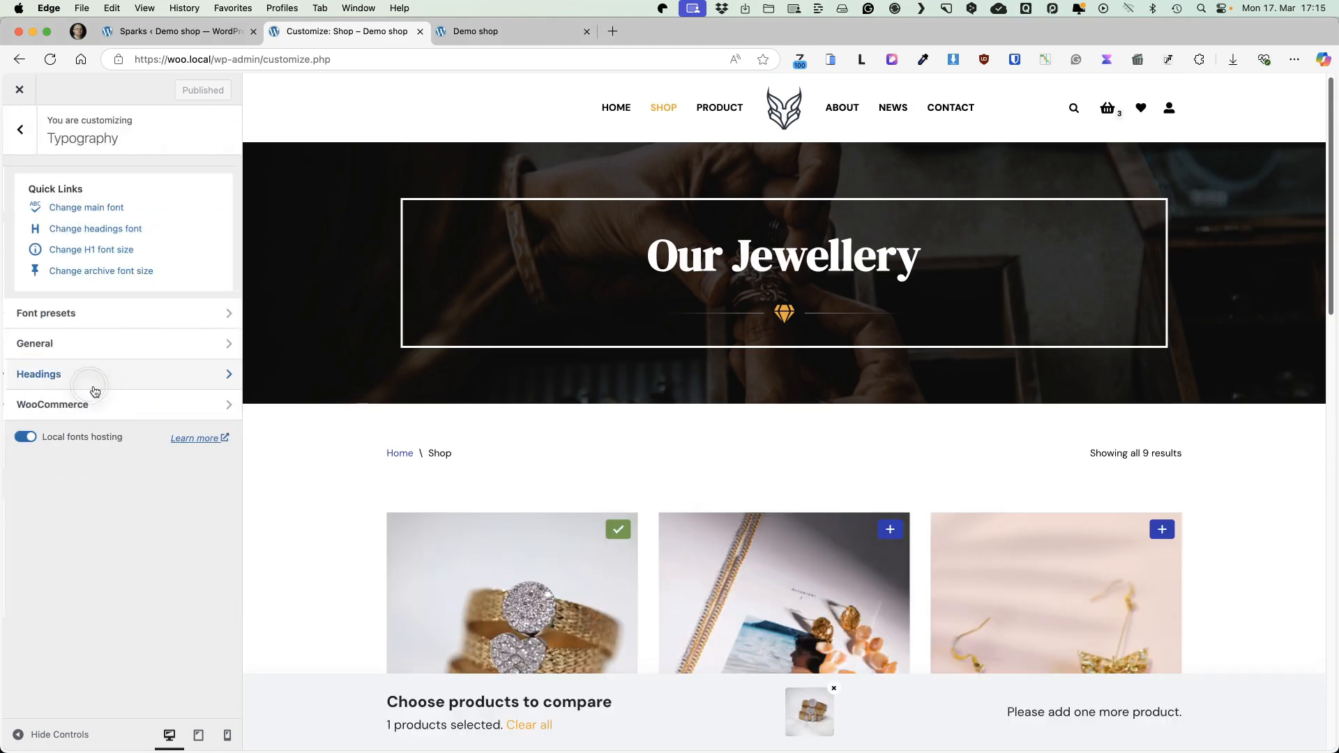
{"action": "left_click", "coordinate": [129, 343]}
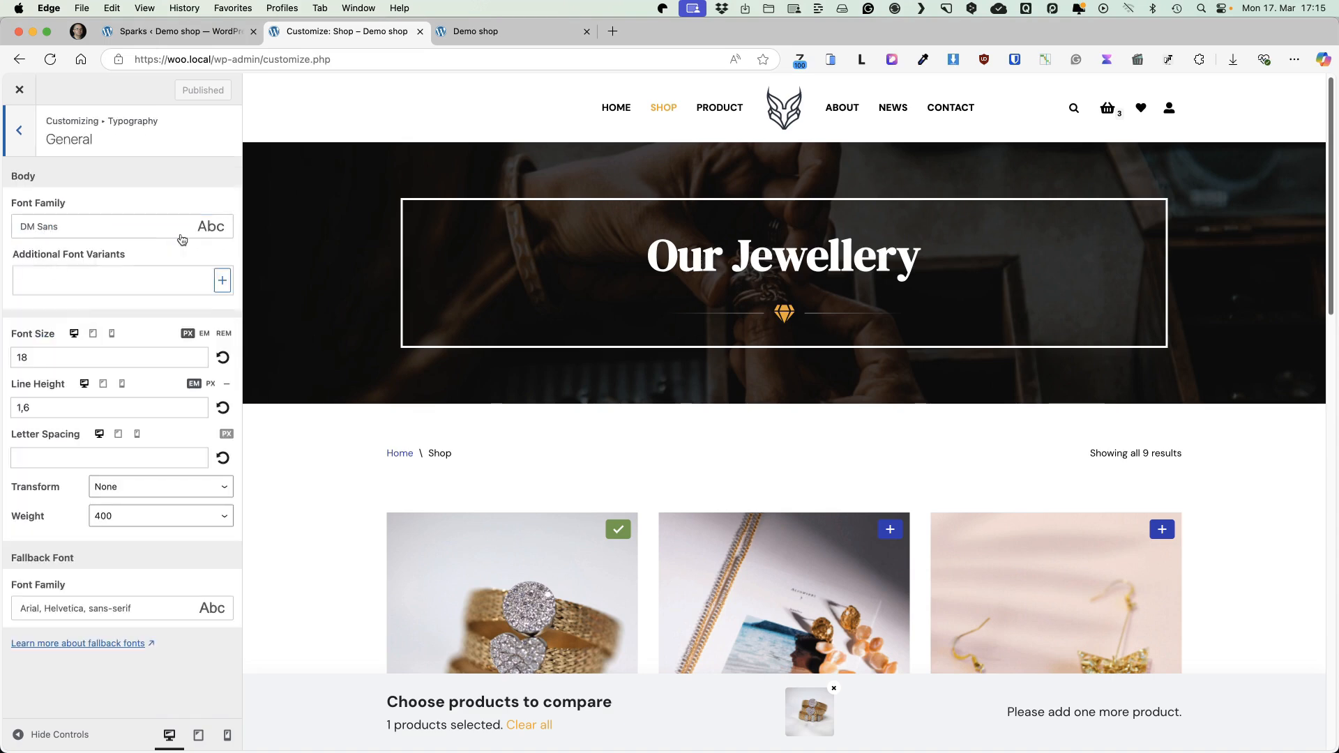
{"action": "scroll", "coordinate": [481, 349], "scroll_direction": "down", "scroll_amount": 6}
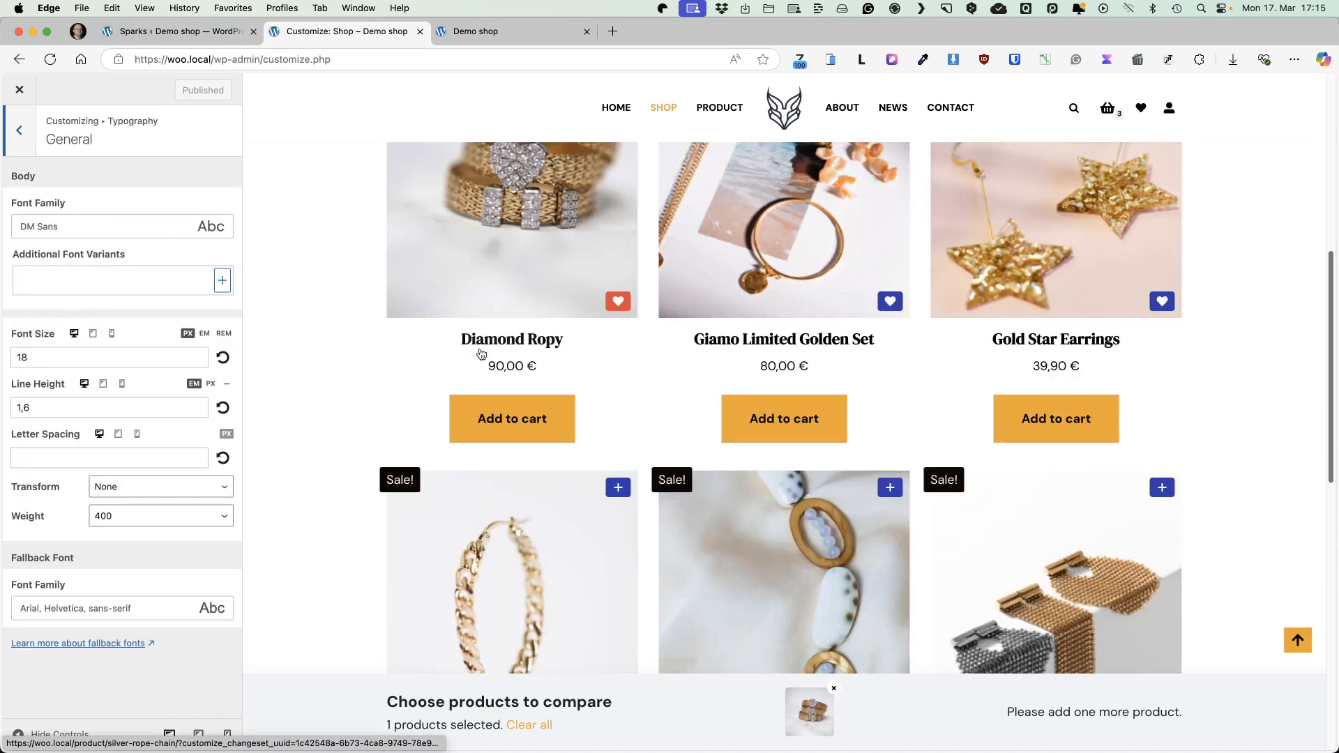
{"action": "left_click", "coordinate": [68, 234]}
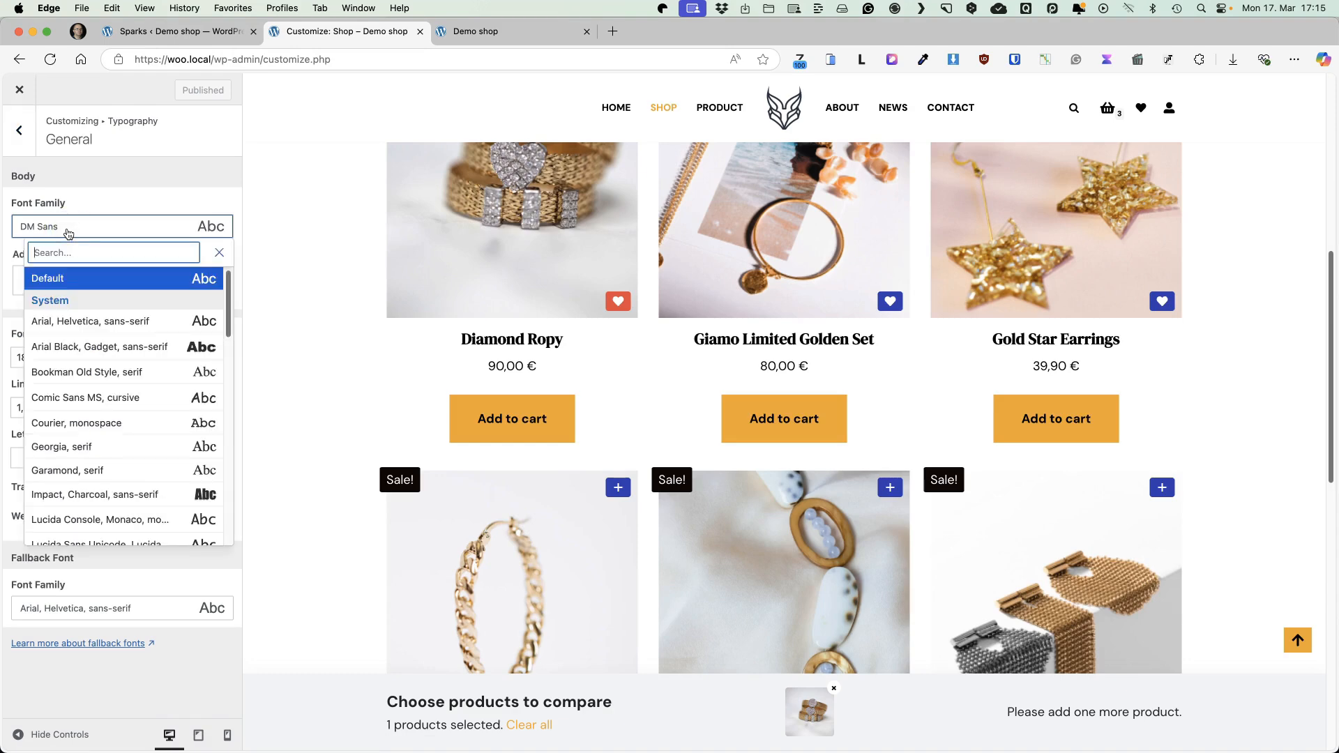
{"action": "type", "text": "popp"}
{"action": "left_click", "coordinate": [223, 320]}
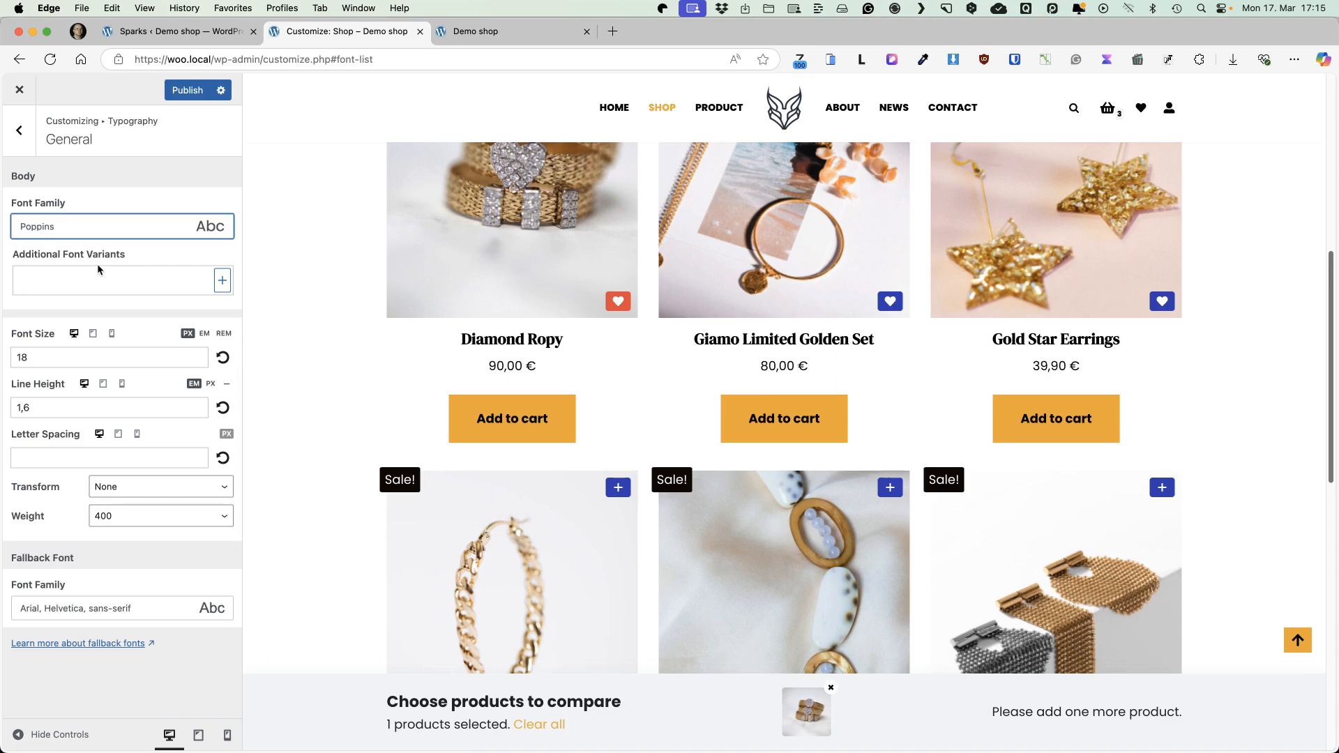
{"action": "left_click", "coordinate": [203, 413]}
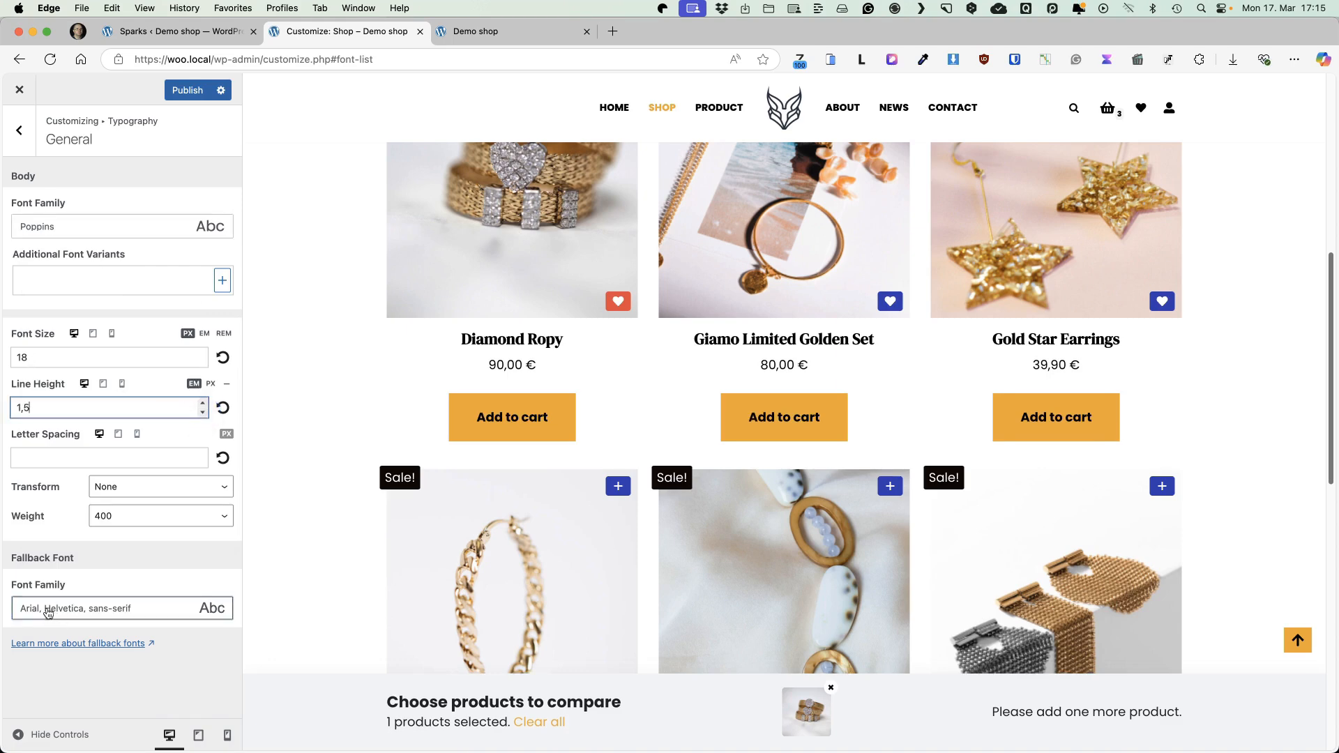
Set the headings font family to Playfair Display
{"action": "left_click", "coordinate": [19, 130]}
{"action": "left_click", "coordinate": [56, 377]}
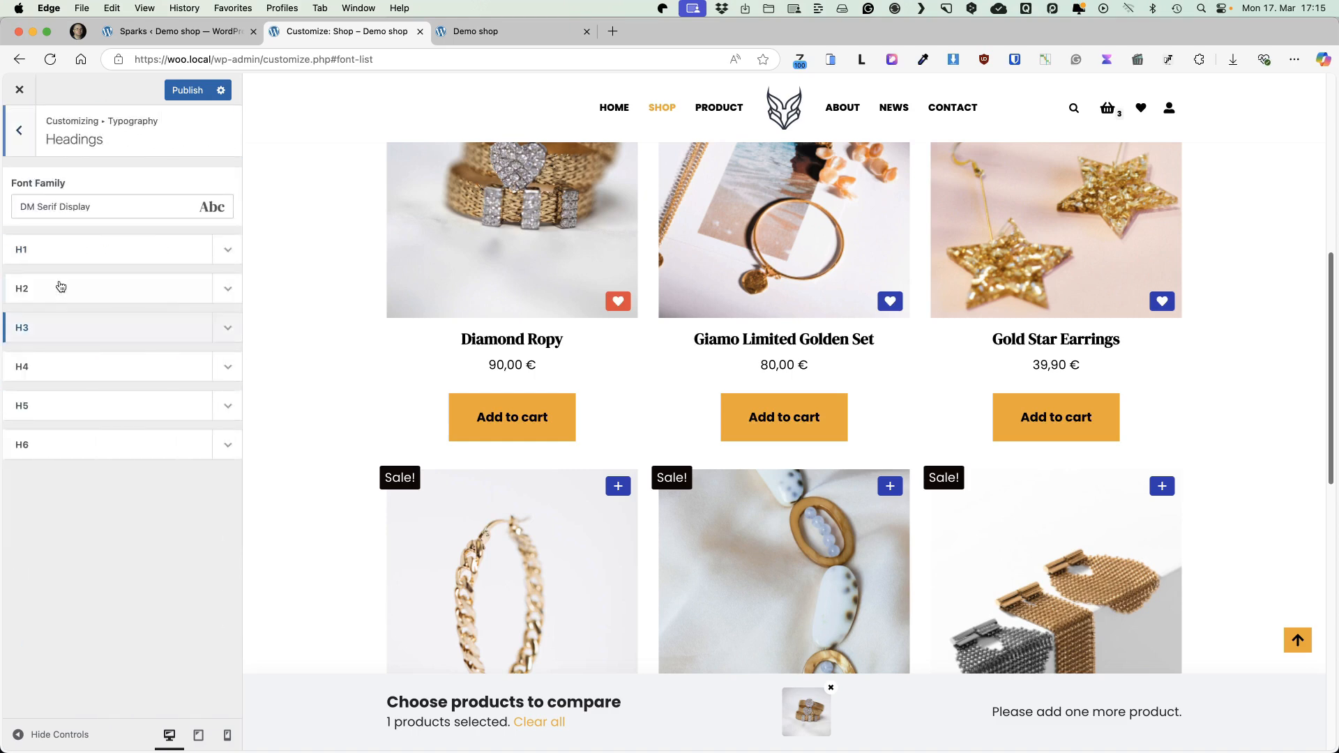
{"action": "left_click", "coordinate": [112, 207]}
{"action": "type", "text": "playfair"}
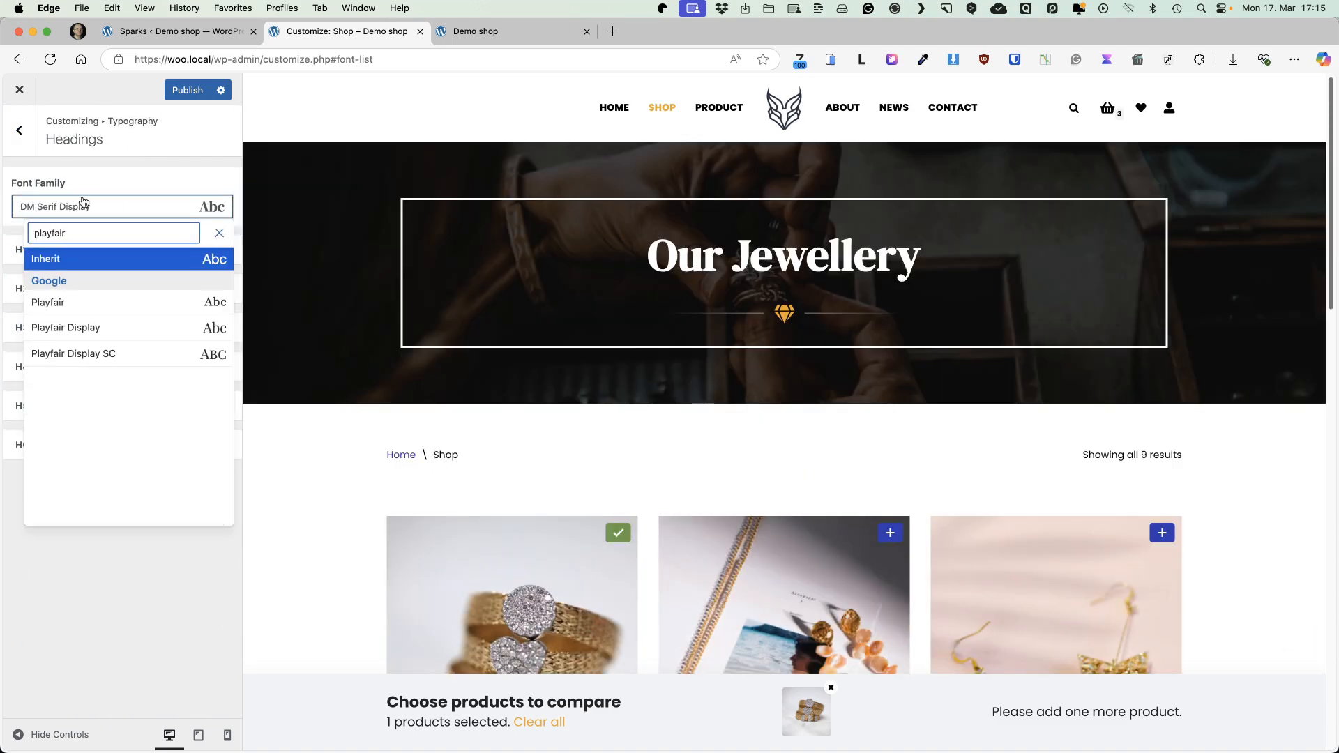
{"action": "left_click", "coordinate": [73, 328]}
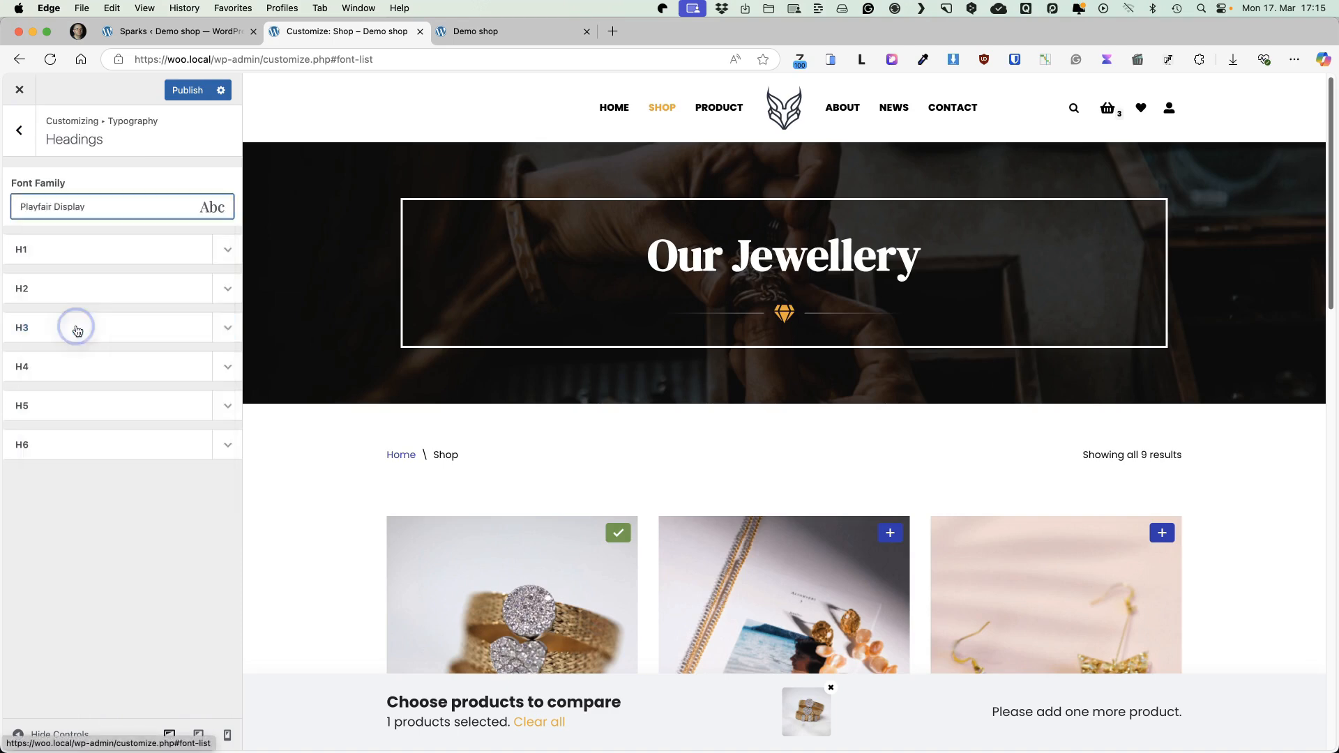
Set the typography weight of the header's Primary Menu component to 500
{"action": "left_click", "coordinate": [583, 122]}
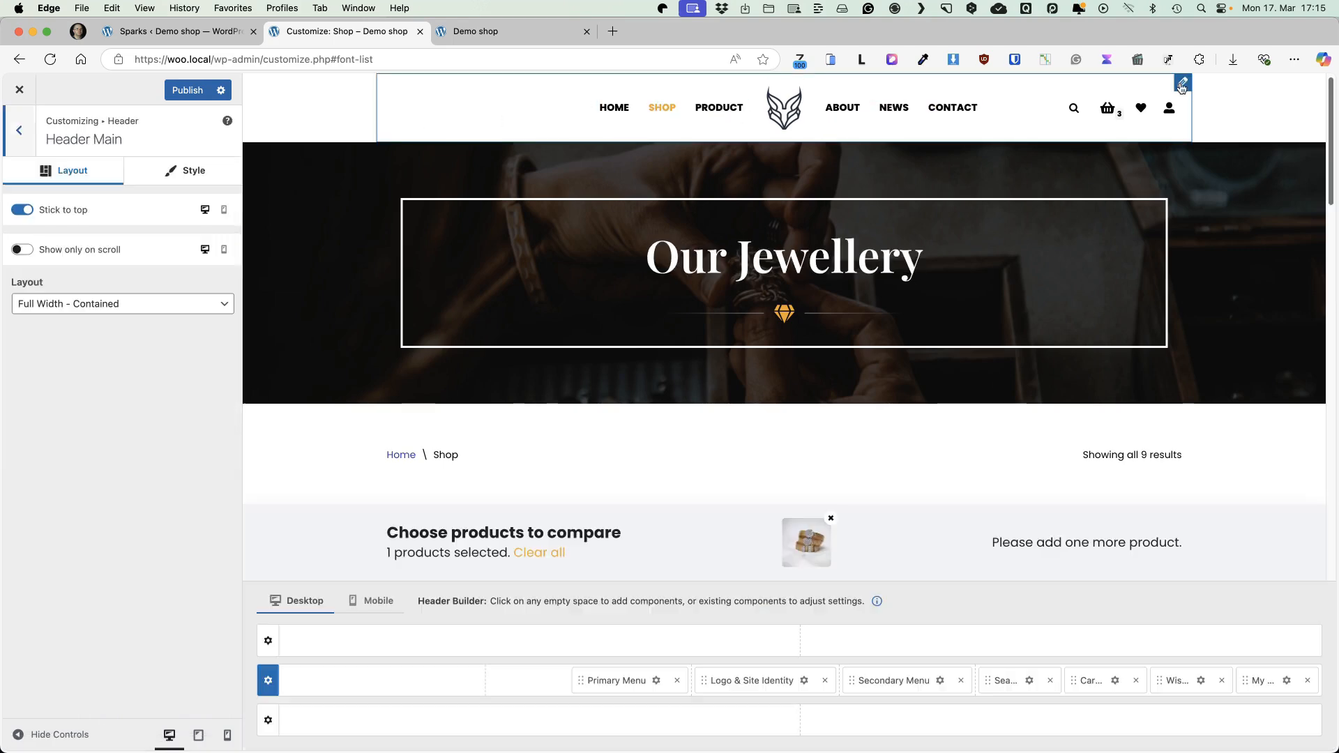
{"action": "left_click", "coordinate": [654, 681]}
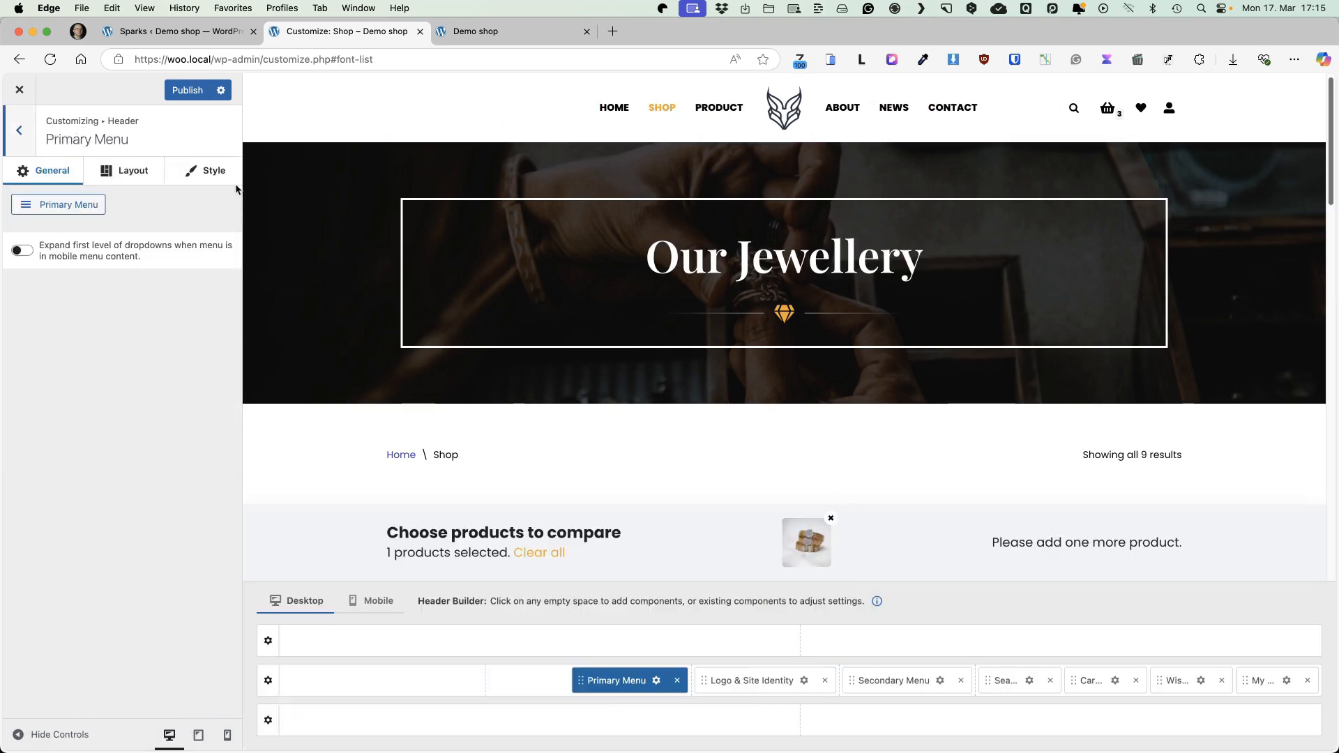
{"action": "left_click", "coordinate": [206, 171]}
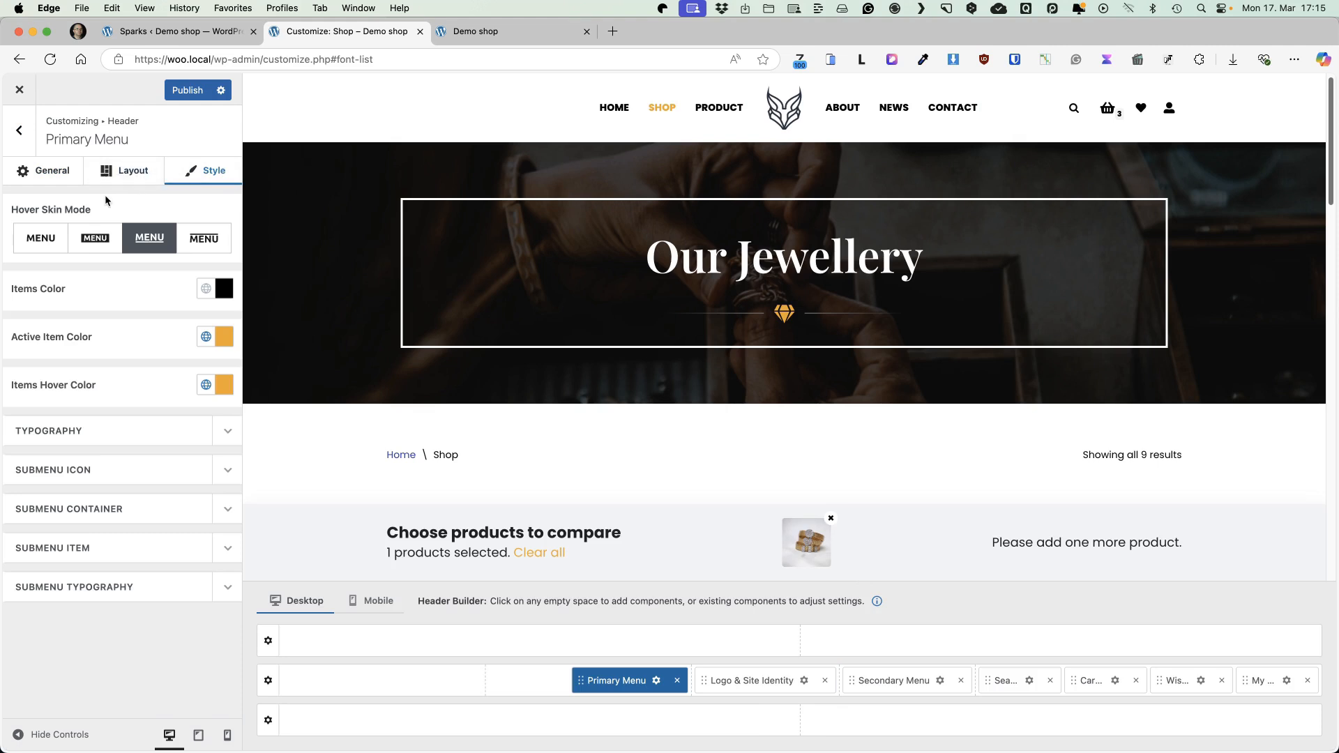
{"action": "left_click", "coordinate": [112, 430]}
{"action": "scroll", "coordinate": [120, 488], "scroll_direction": "down", "scroll_amount": 3}
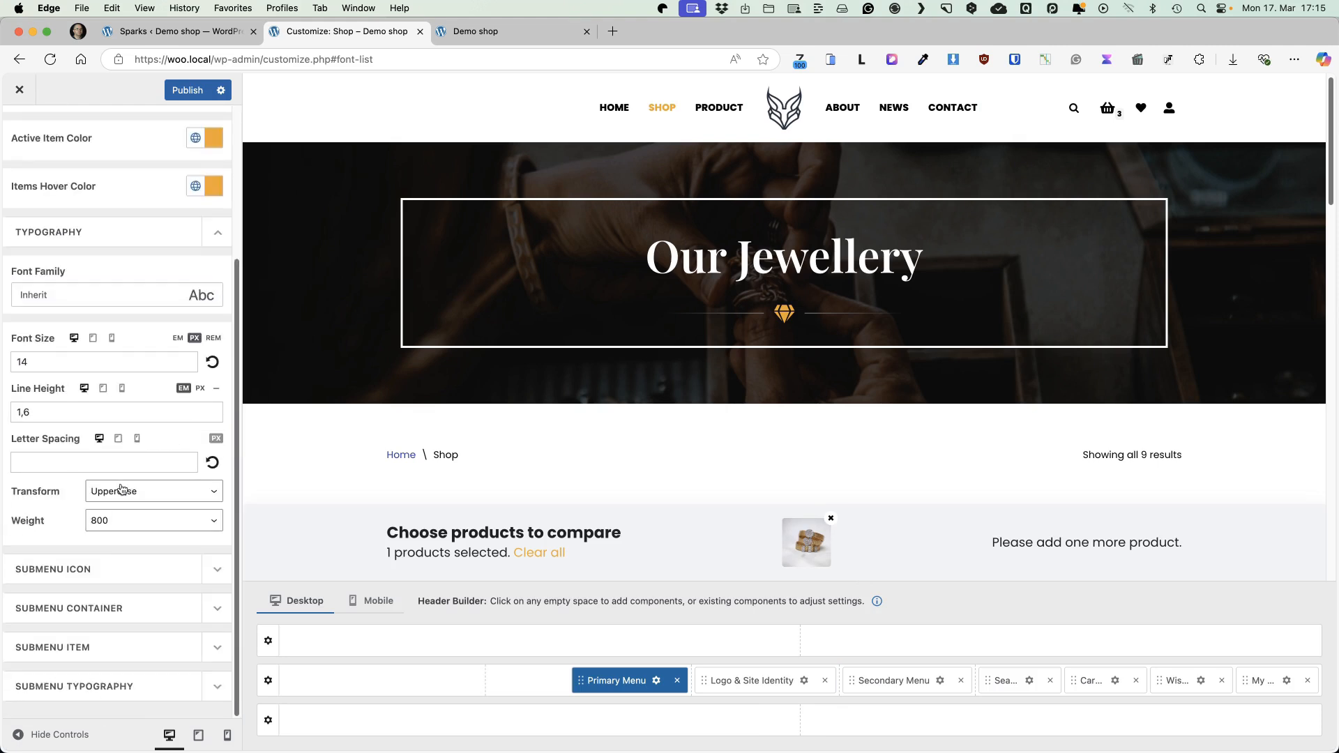
{"action": "left_click", "coordinate": [172, 519]}
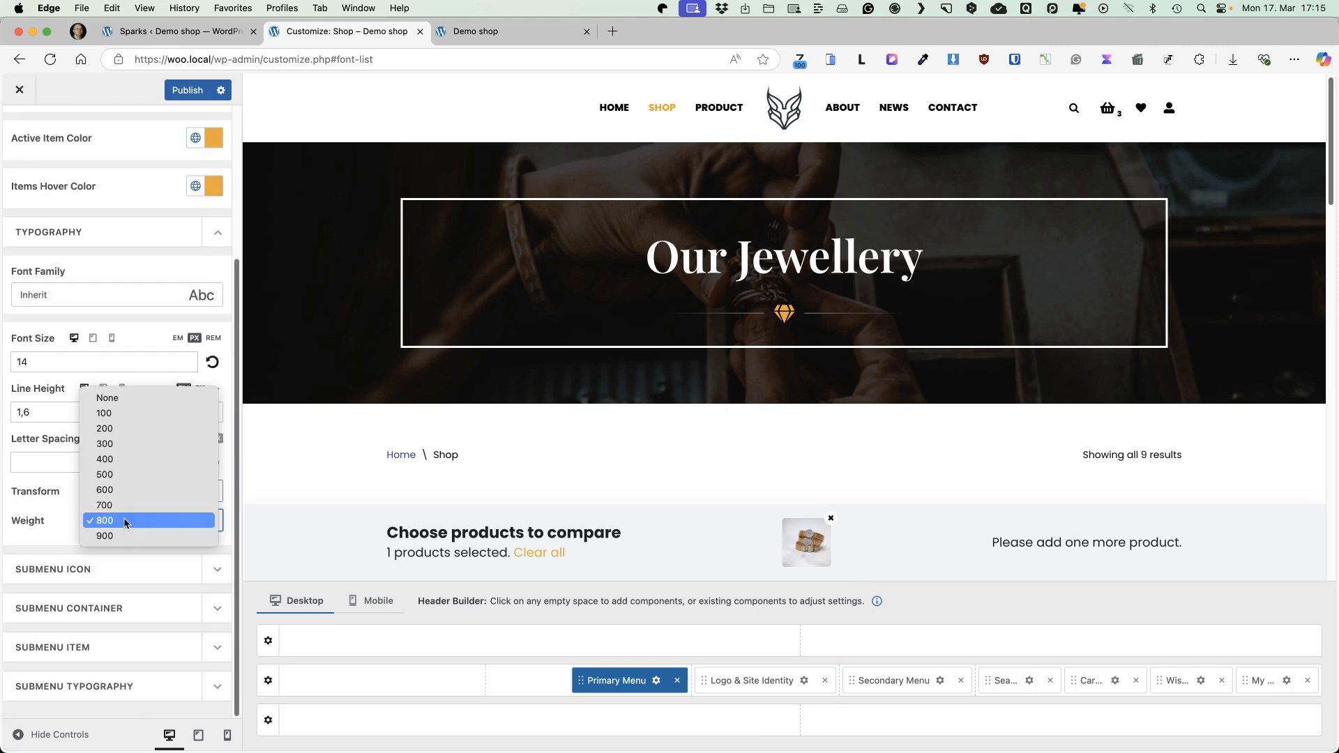
{"action": "left_click", "coordinate": [109, 475]}
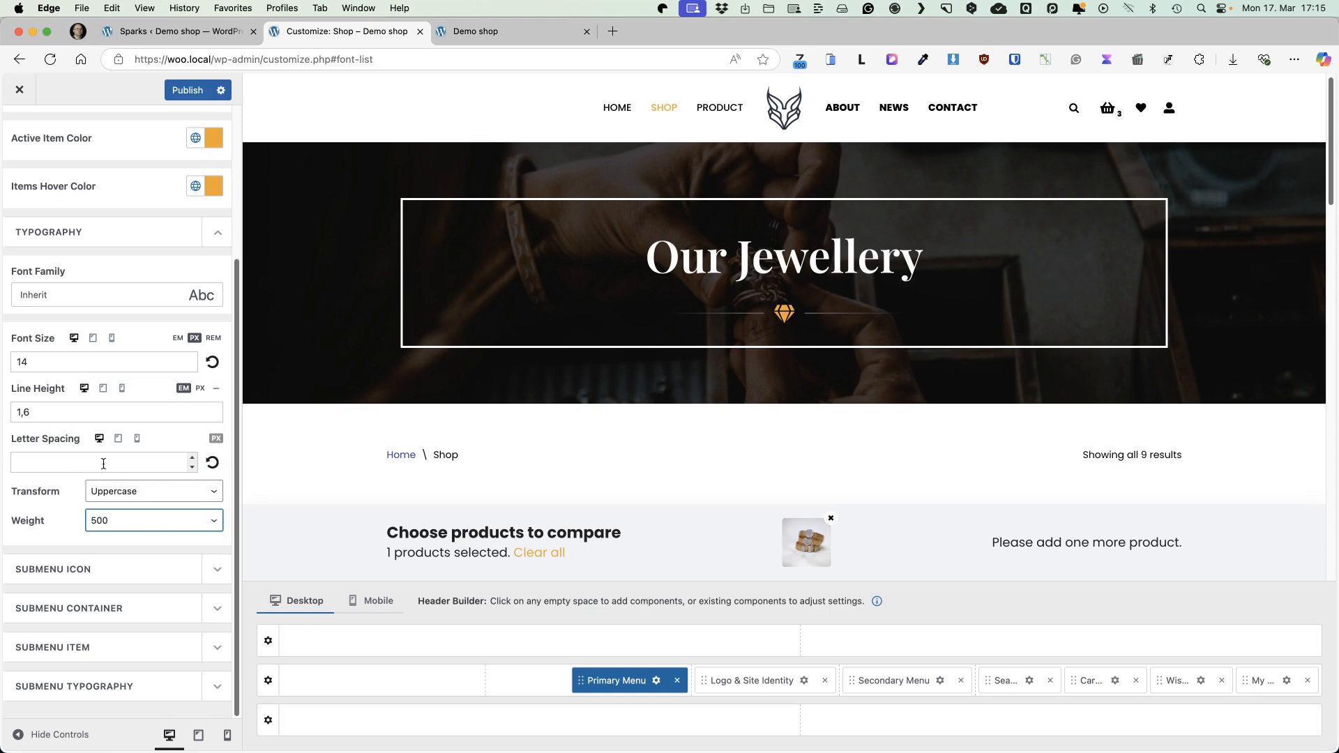
Set the Primary Menu's font size to 15 px and keep its text weight at 500
{"action": "left_click", "coordinate": [126, 530]}
{"action": "left_click", "coordinate": [117, 536]}
{"action": "left_click", "coordinate": [195, 359]}
{"action": "left_click_drag", "start_coordinate": [120, 523], "coordinate": [117, 502]}
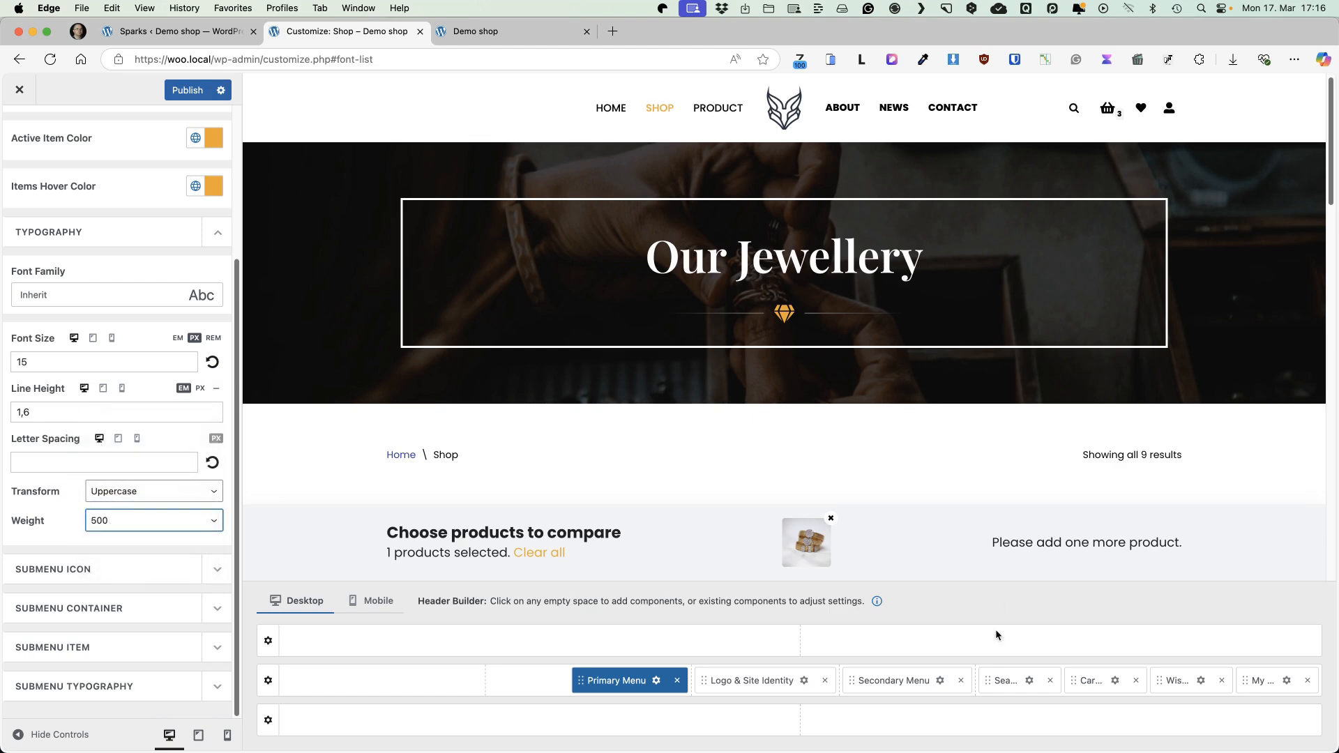
Open the layout settings of the header's Secondary Menu component
{"action": "left_click", "coordinate": [893, 679]}
{"action": "left_click", "coordinate": [112, 172]}
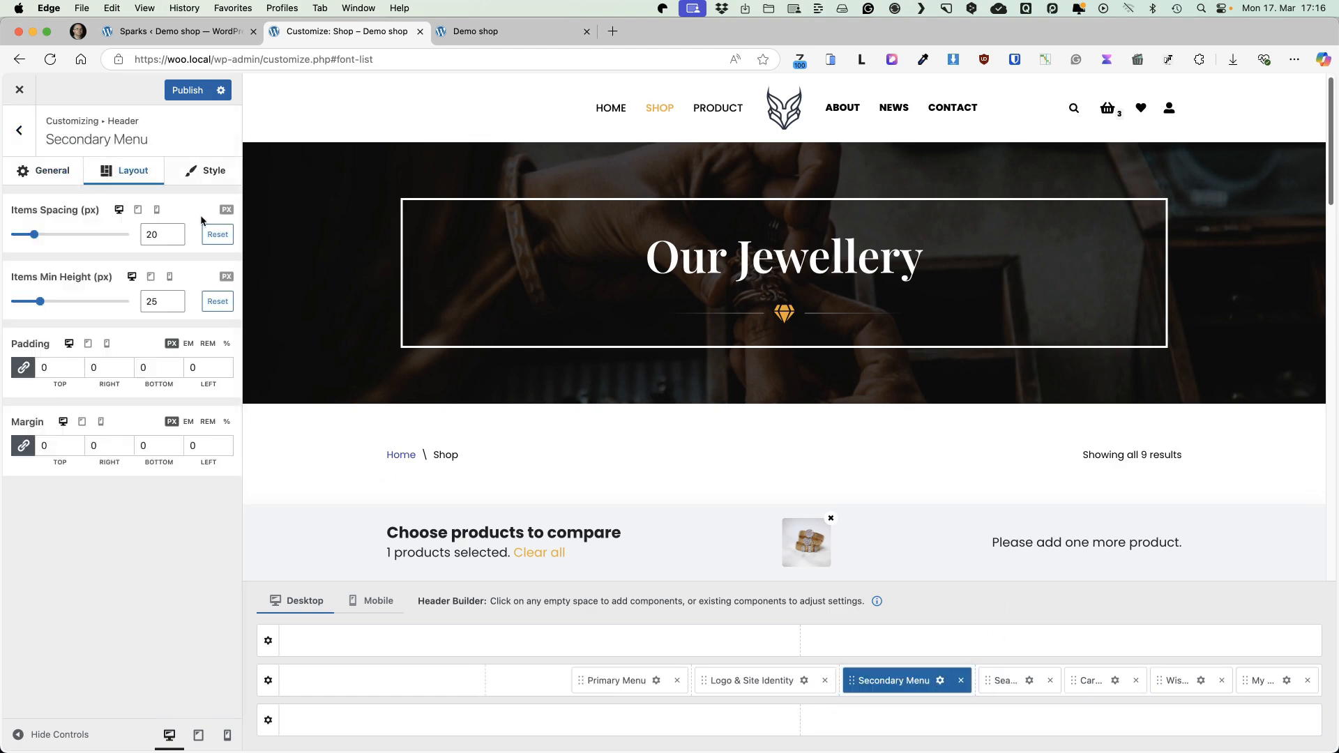
Set the secondary menu's typography to font size 15 px and weight 500, and publish the change
{"action": "left_click", "coordinate": [206, 171]}
{"action": "left_click", "coordinate": [217, 433]}
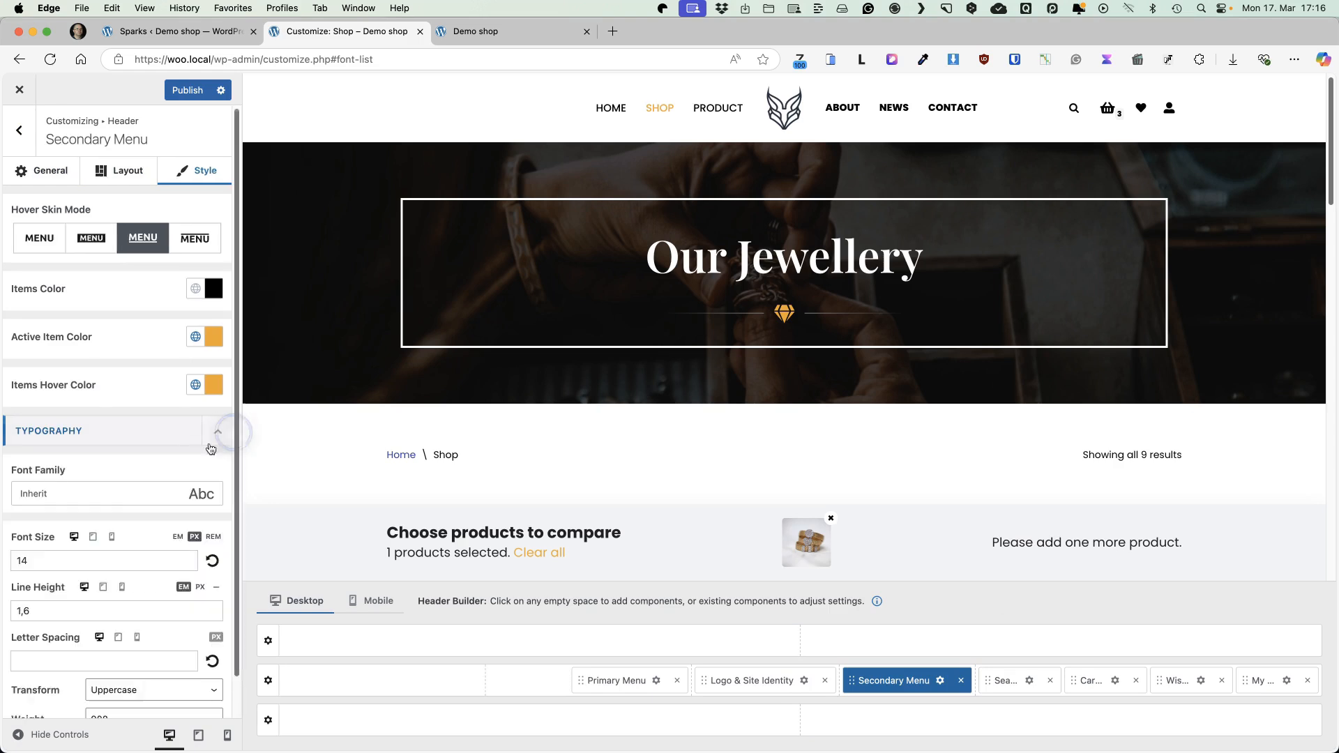
{"action": "left_click", "coordinate": [191, 556]}
{"action": "scroll", "coordinate": [148, 468], "scroll_direction": "down", "scroll_amount": 2}
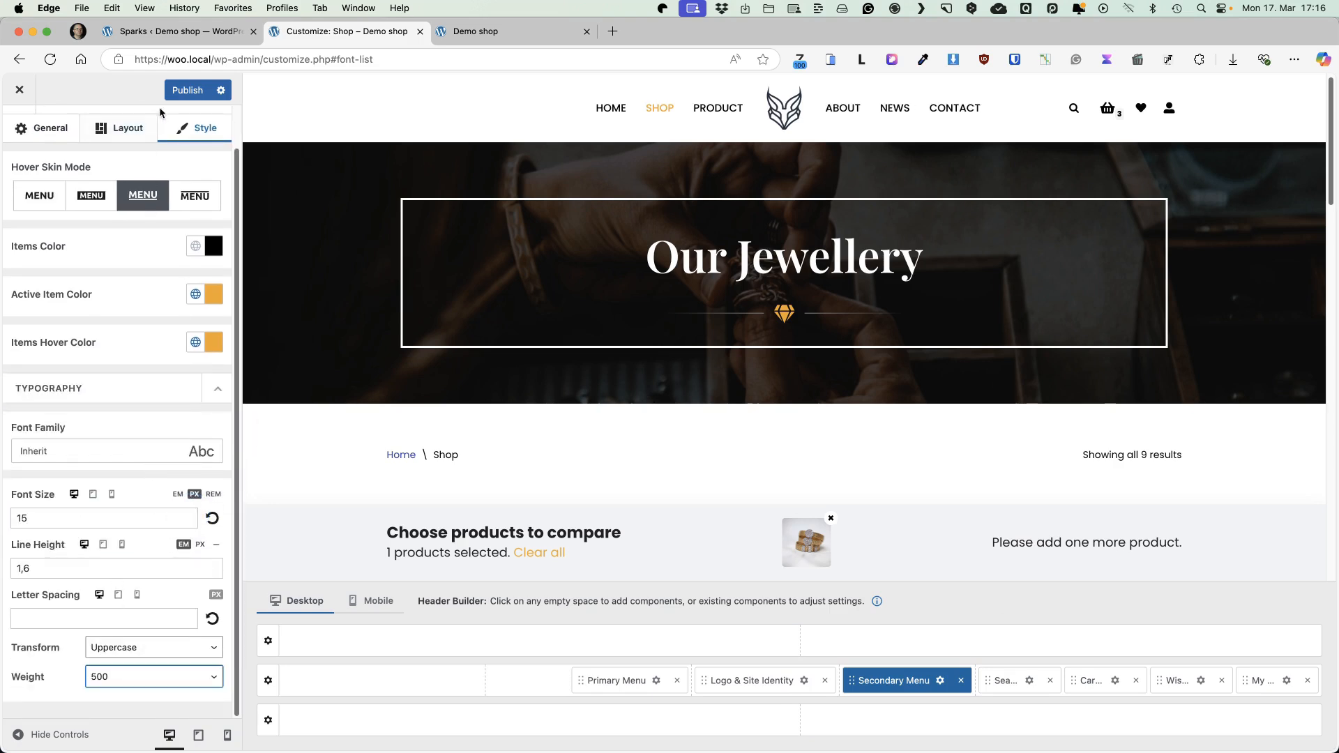
{"action": "left_click", "coordinate": [182, 90]}
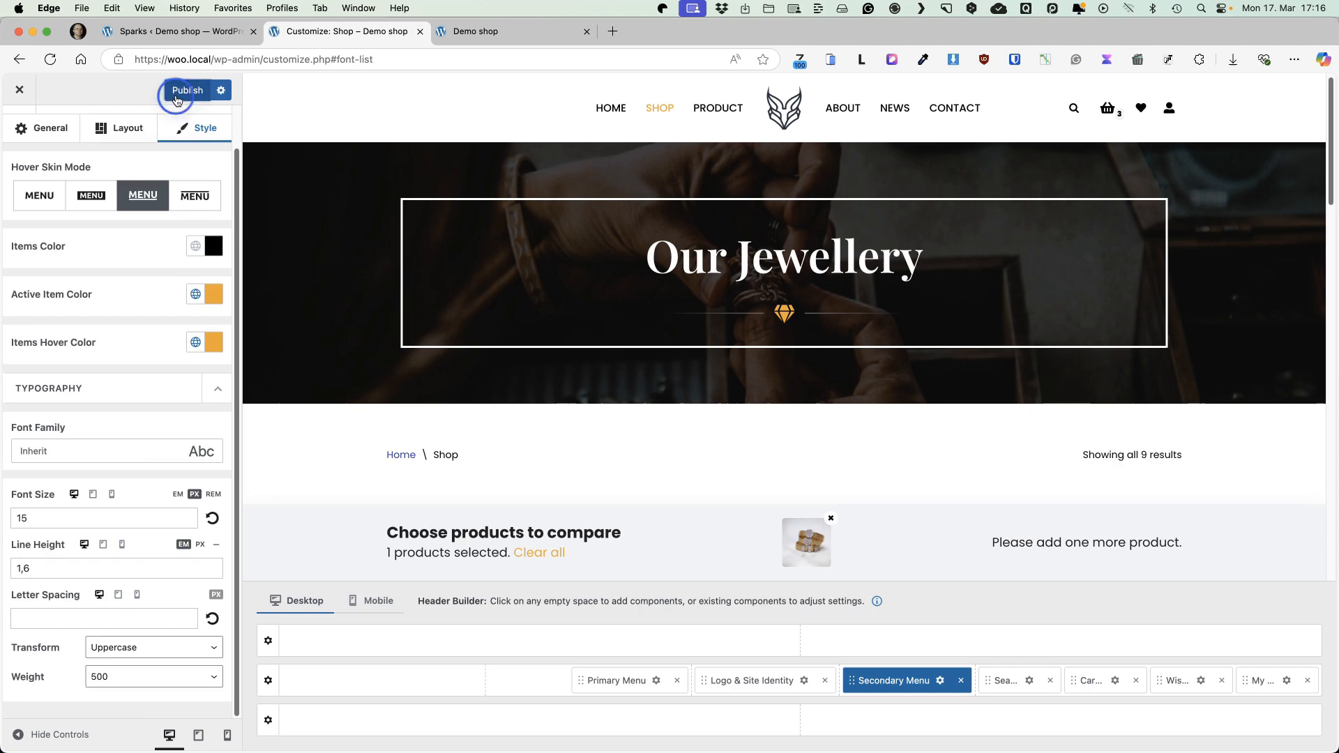
Reload the live Demo shop page to check the published header menu, and return to the customizer
{"action": "left_click", "coordinate": [488, 31]}
{"action": "left_click", "coordinate": [50, 59]}
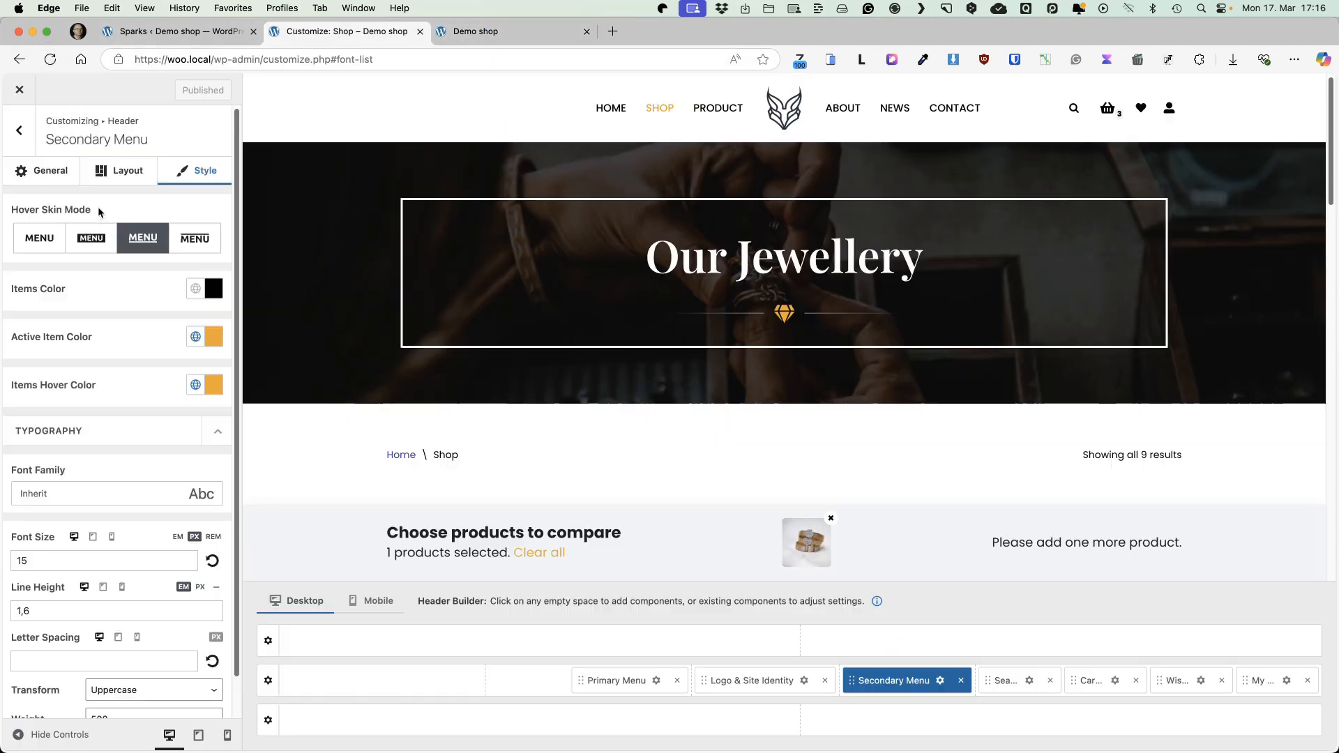
{"action": "key", "text": "ctrl+shift+Tab"}
Leave the header settings and open the Product Catalog settings of the WooCommerce section
{"action": "left_click", "coordinate": [18, 131]}
{"action": "left_click", "coordinate": [15, 131]}
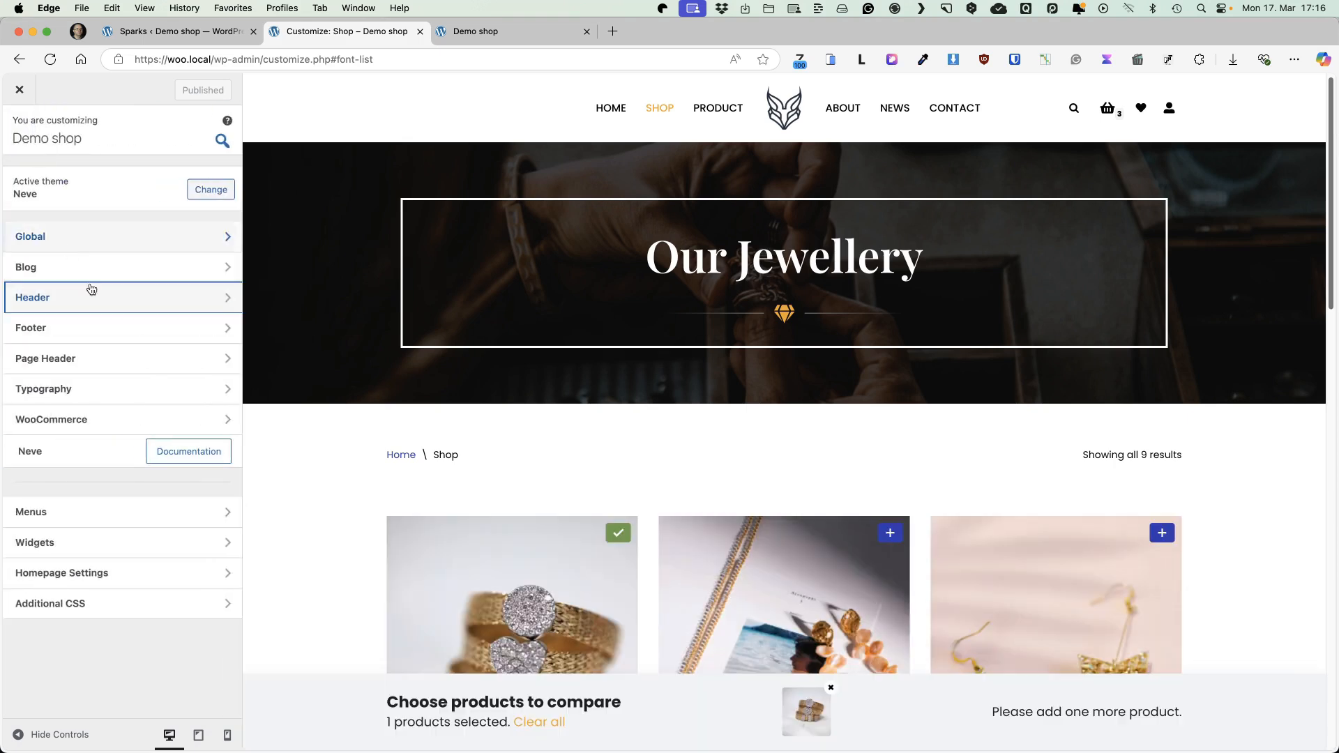
{"action": "left_click", "coordinate": [81, 426]}
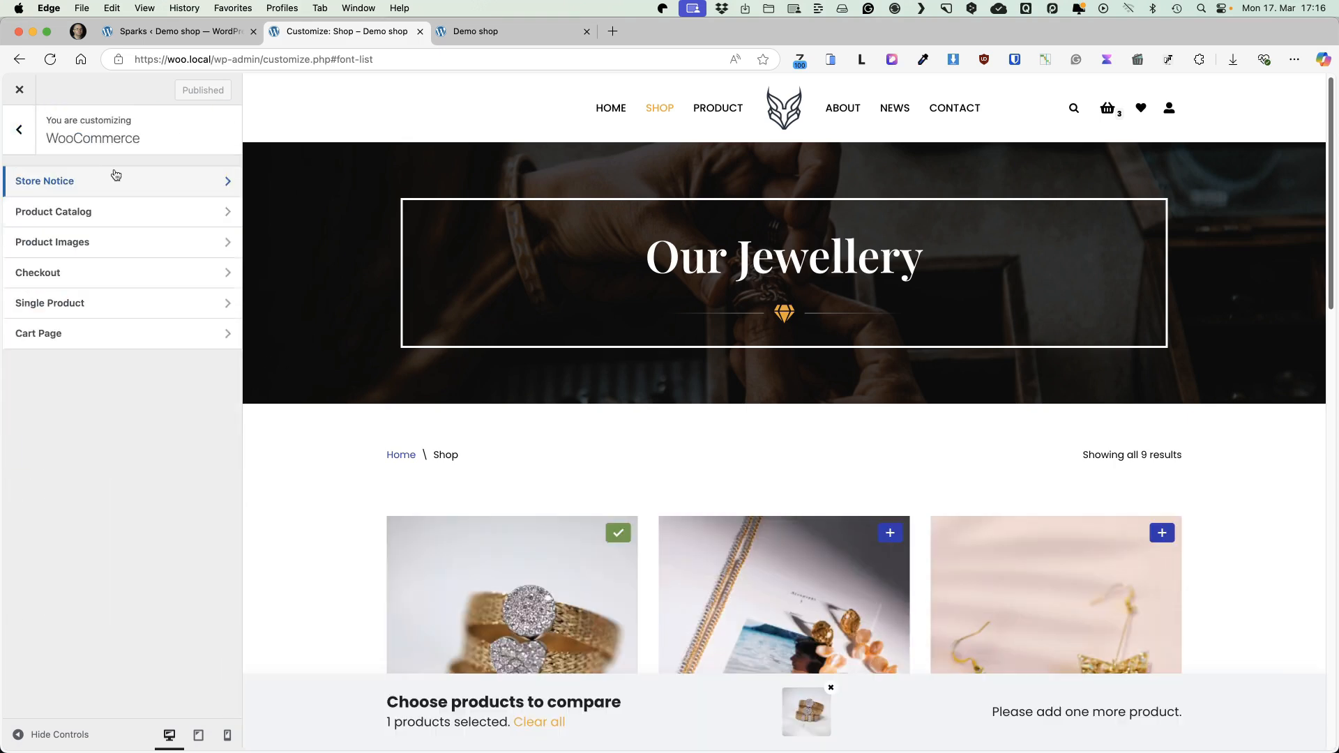
{"action": "left_click", "coordinate": [115, 173]}
{"action": "left_click", "coordinate": [20, 133]}
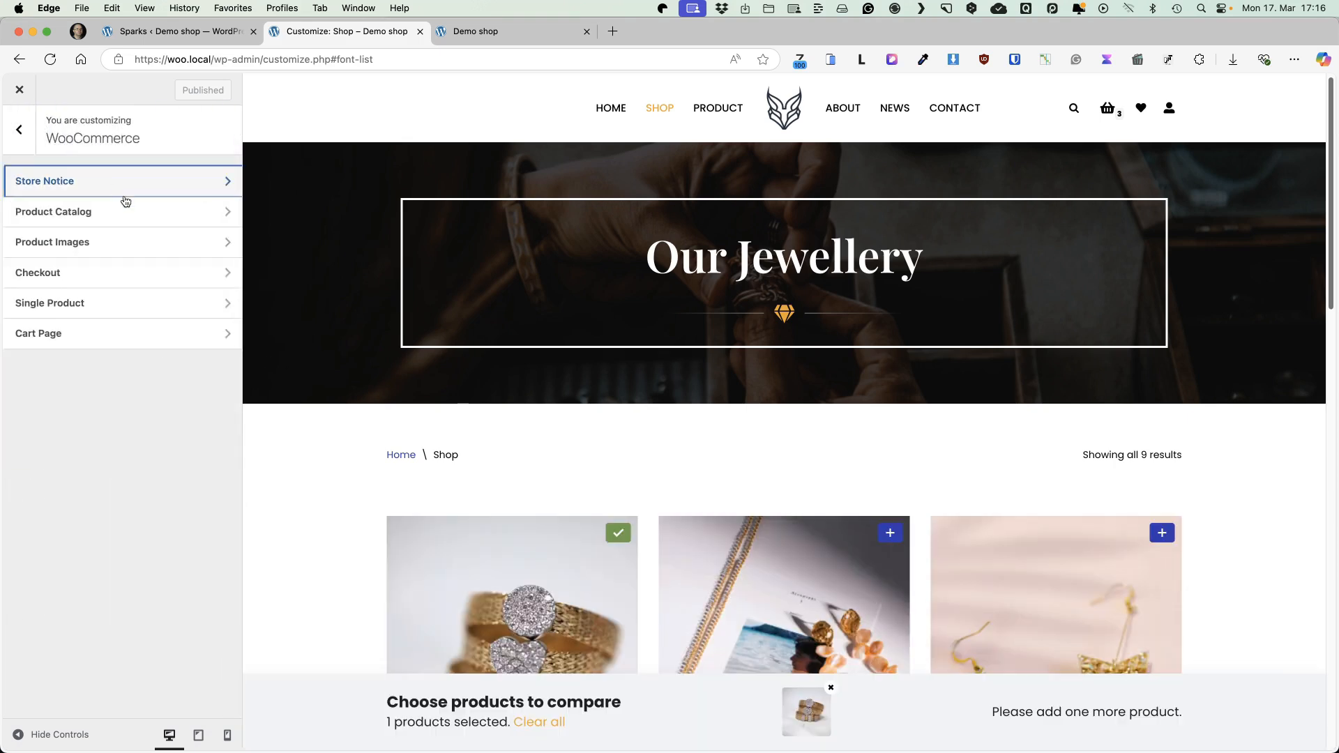
{"action": "left_click", "coordinate": [108, 212]}
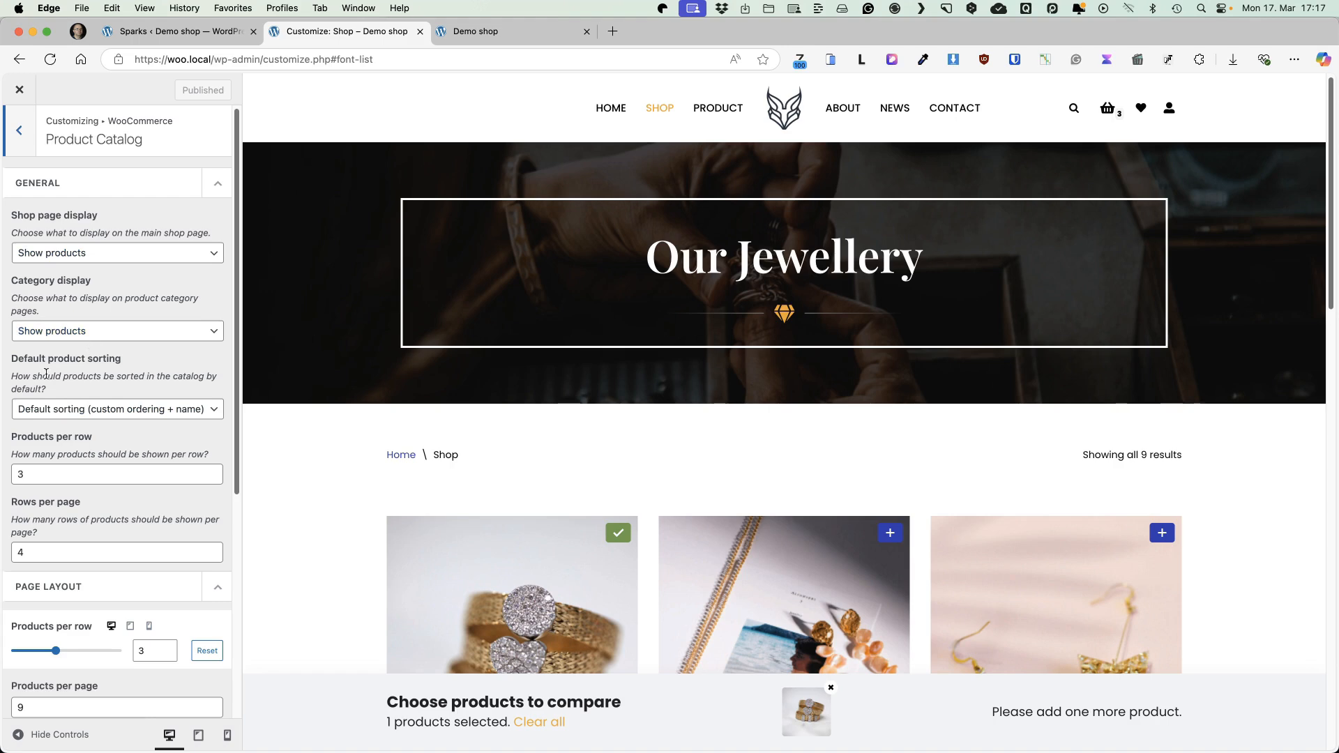
Examine the catalog's page layout options, trying the desktop products-per-row value and reviewing the pagination choices
{"action": "scroll", "coordinate": [83, 396], "scroll_direction": "down", "scroll_amount": 5}
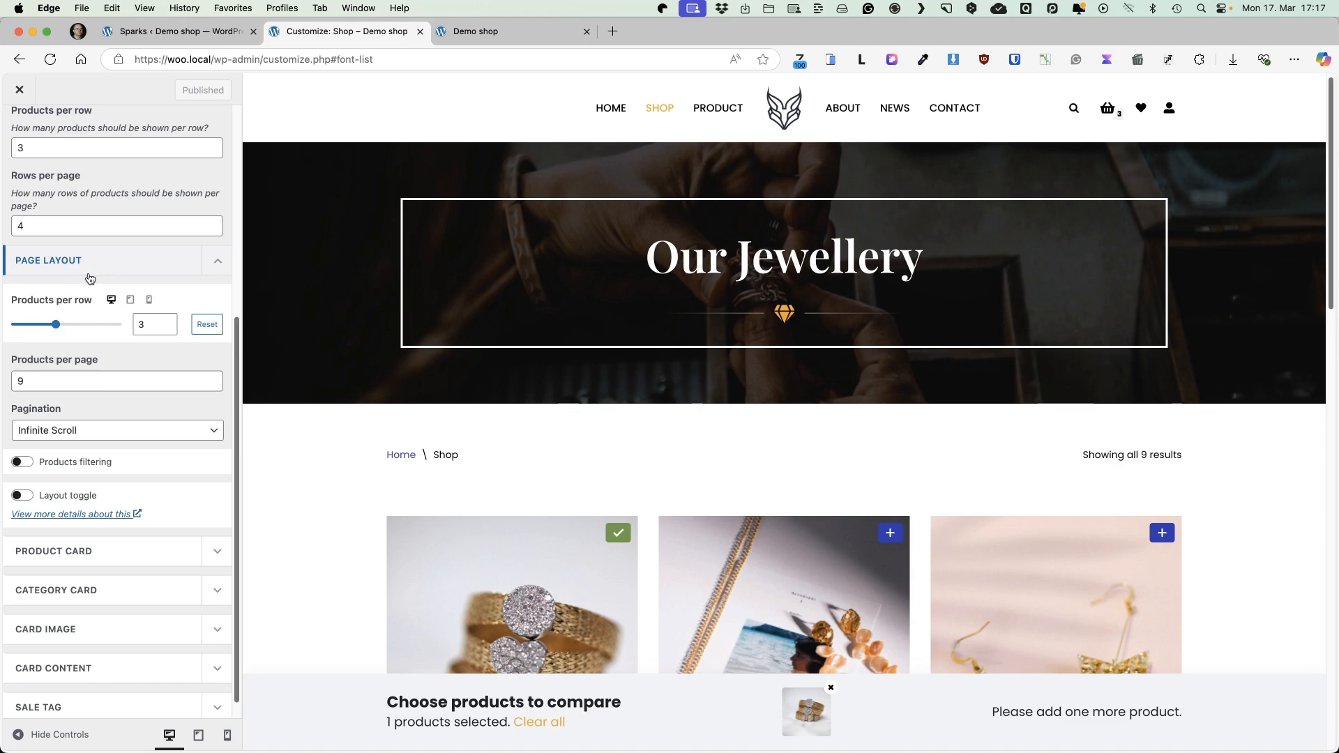
{"action": "scroll", "coordinate": [326, 304], "scroll_direction": "down", "scroll_amount": 5}
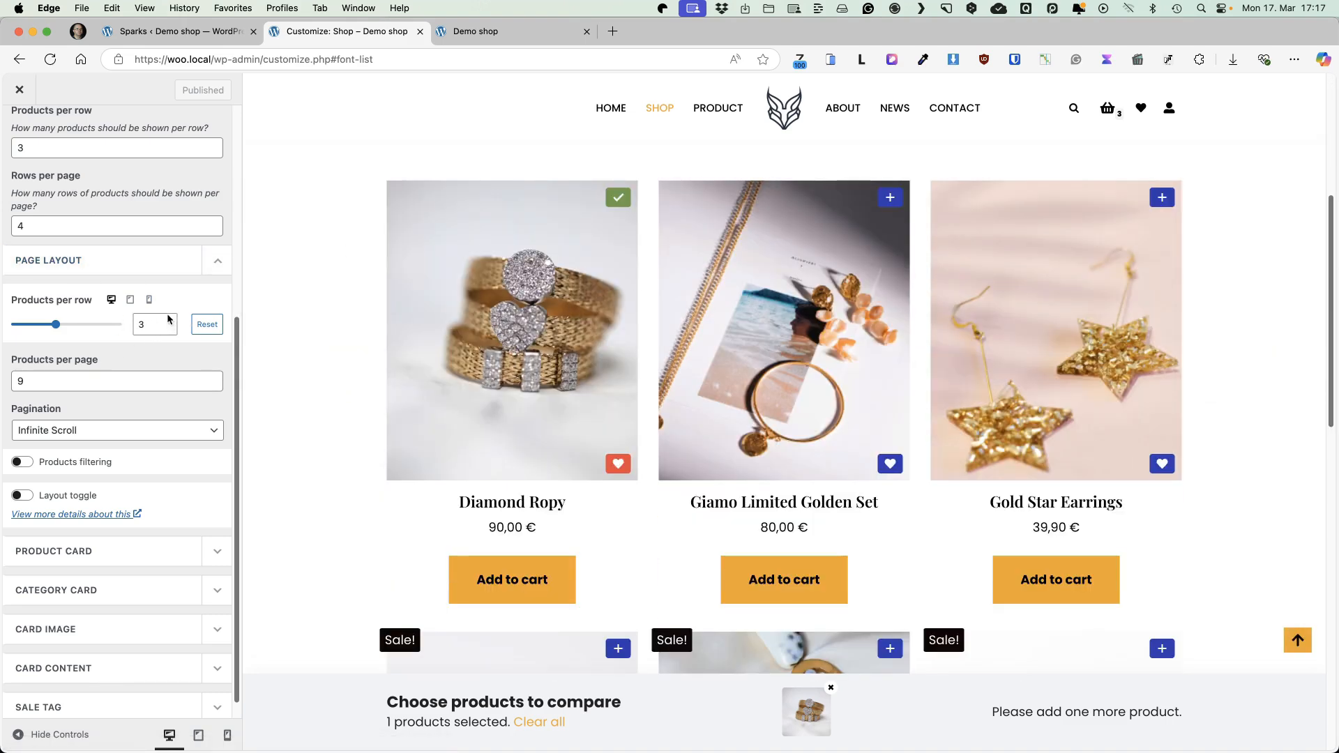
{"action": "mouse_move", "coordinate": [59, 329]}
{"action": "left_mouse_down"}
{"action": "mouse_move", "coordinate": [73, 329]}
{"action": "mouse_move", "coordinate": [60, 327]}
{"action": "left_mouse_up"}
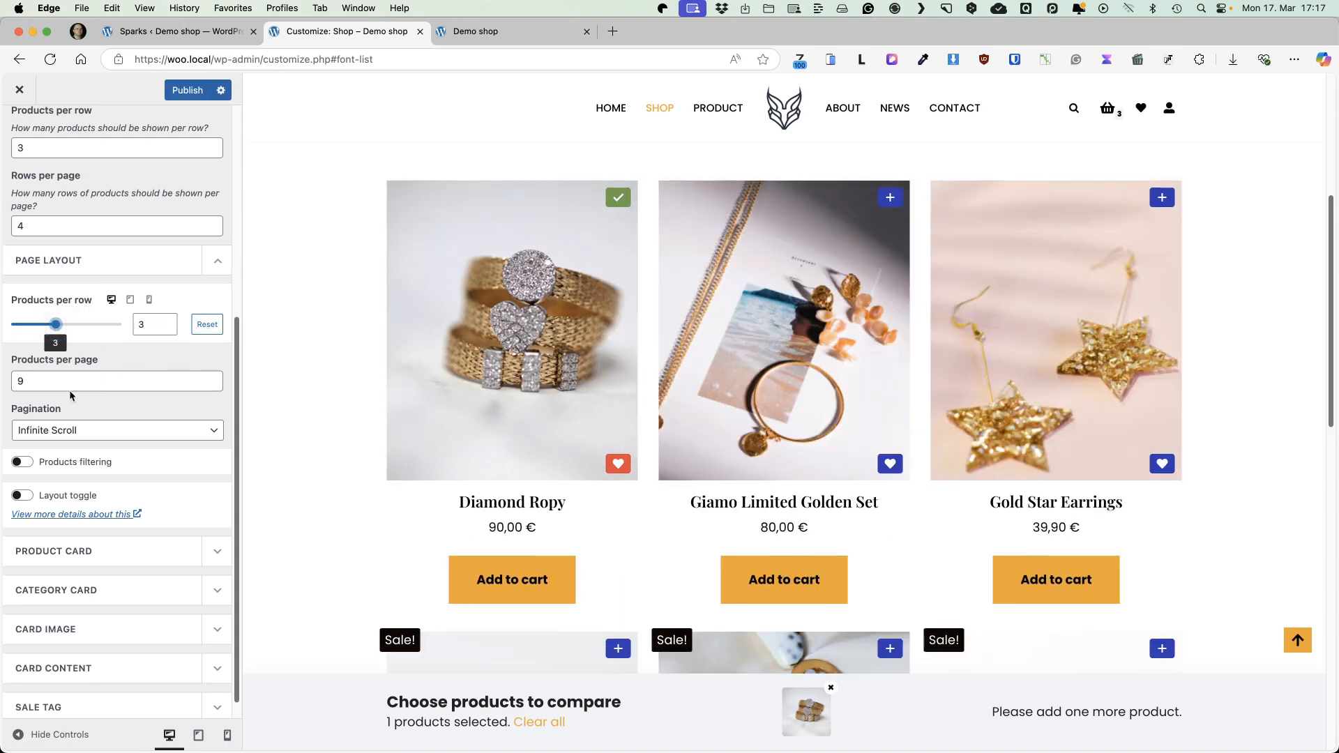
{"action": "scroll", "coordinate": [84, 376], "scroll_direction": "down", "scroll_amount": 1}
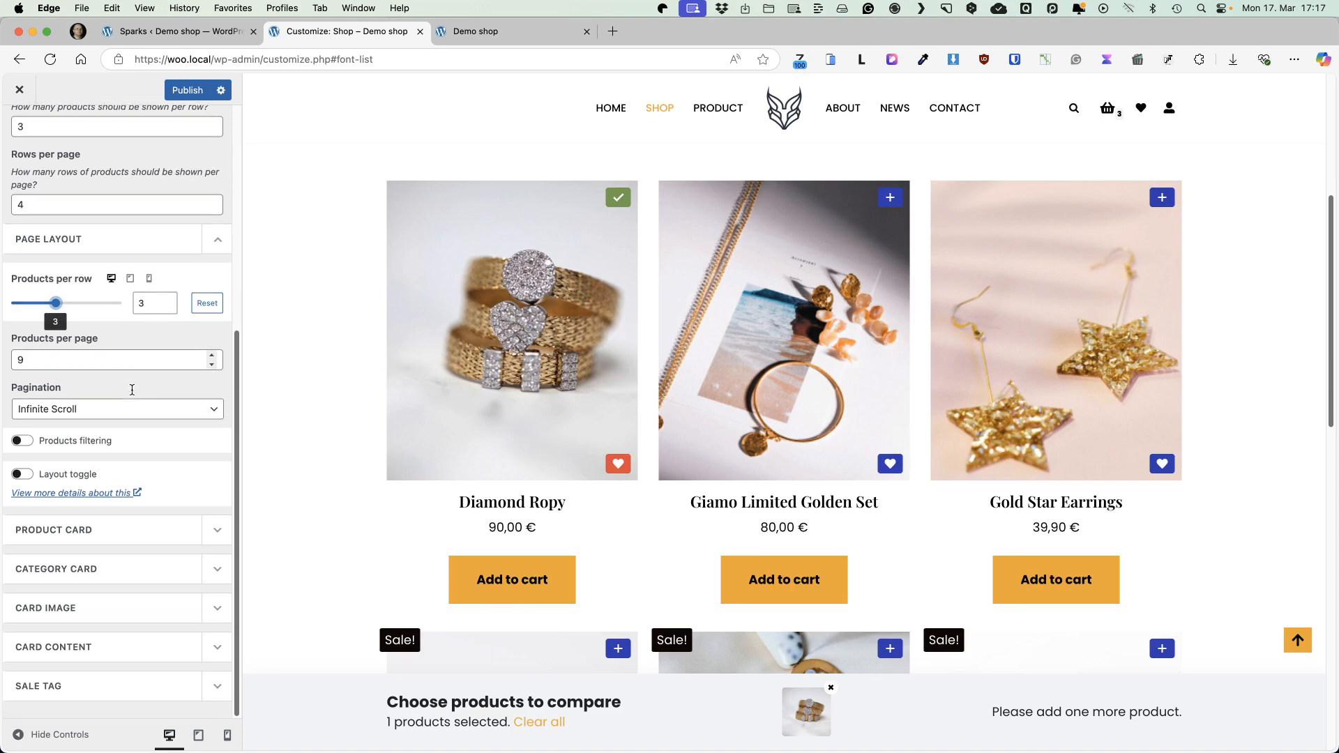
{"action": "left_click", "coordinate": [74, 410]}
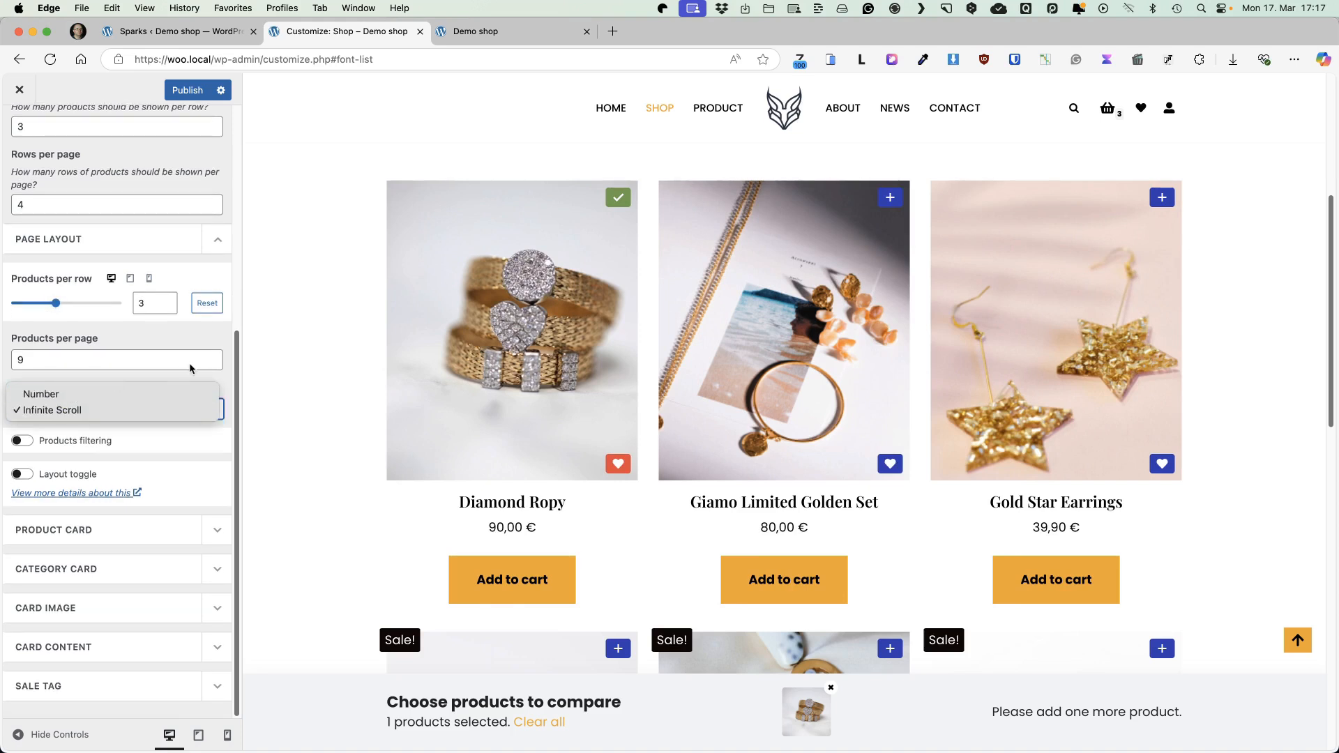
{"action": "left_click", "coordinate": [193, 342]}
Enable products filtering and the layout toggle for the shop page, and try the list, grid and sorting controls in the preview
{"action": "left_click", "coordinate": [30, 444]}
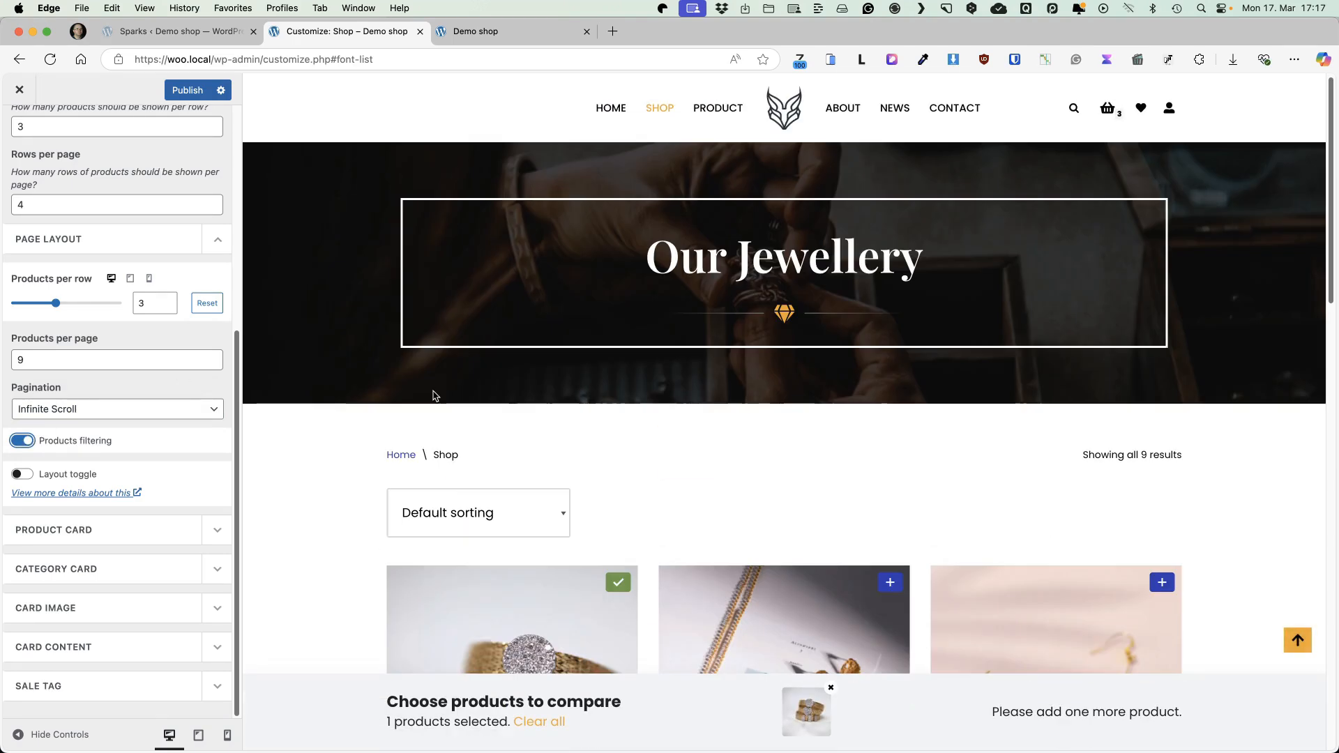
{"action": "left_click", "coordinate": [22, 474]}
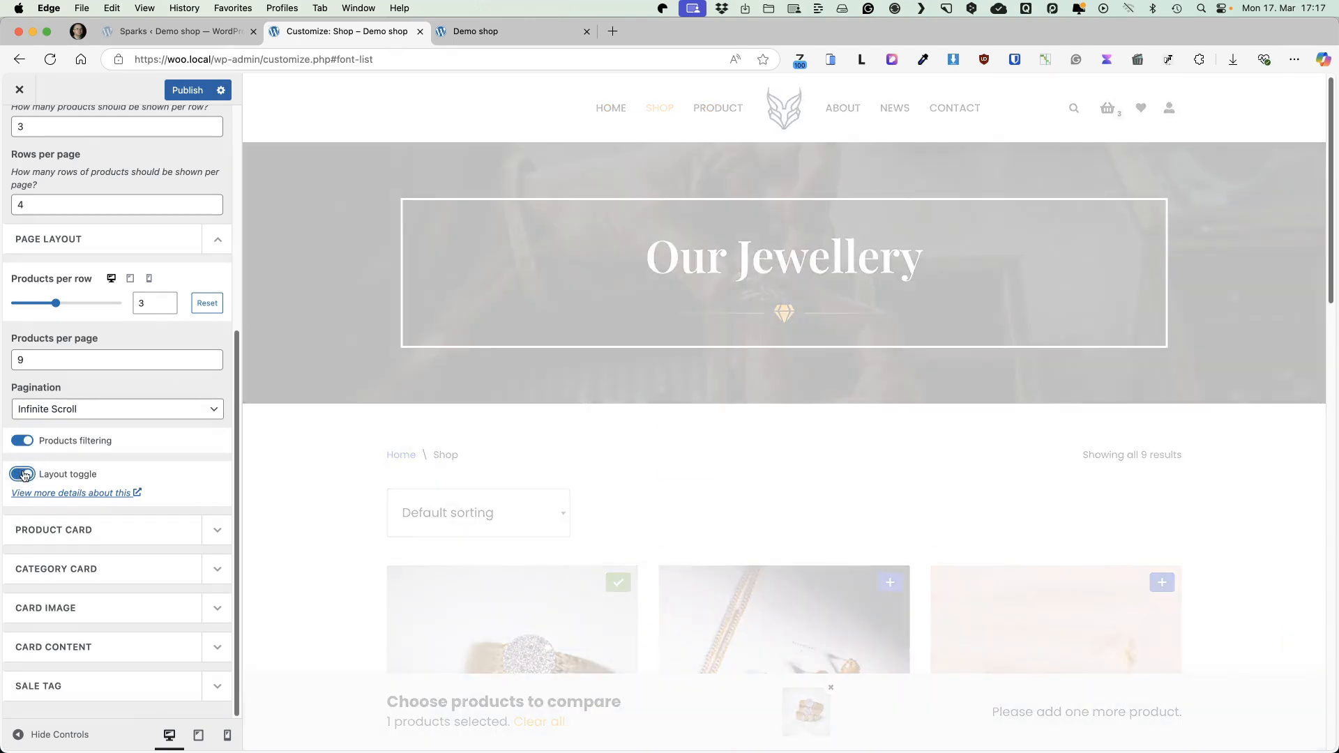
{"action": "scroll", "coordinate": [1104, 523], "scroll_direction": "down", "scroll_amount": 3}
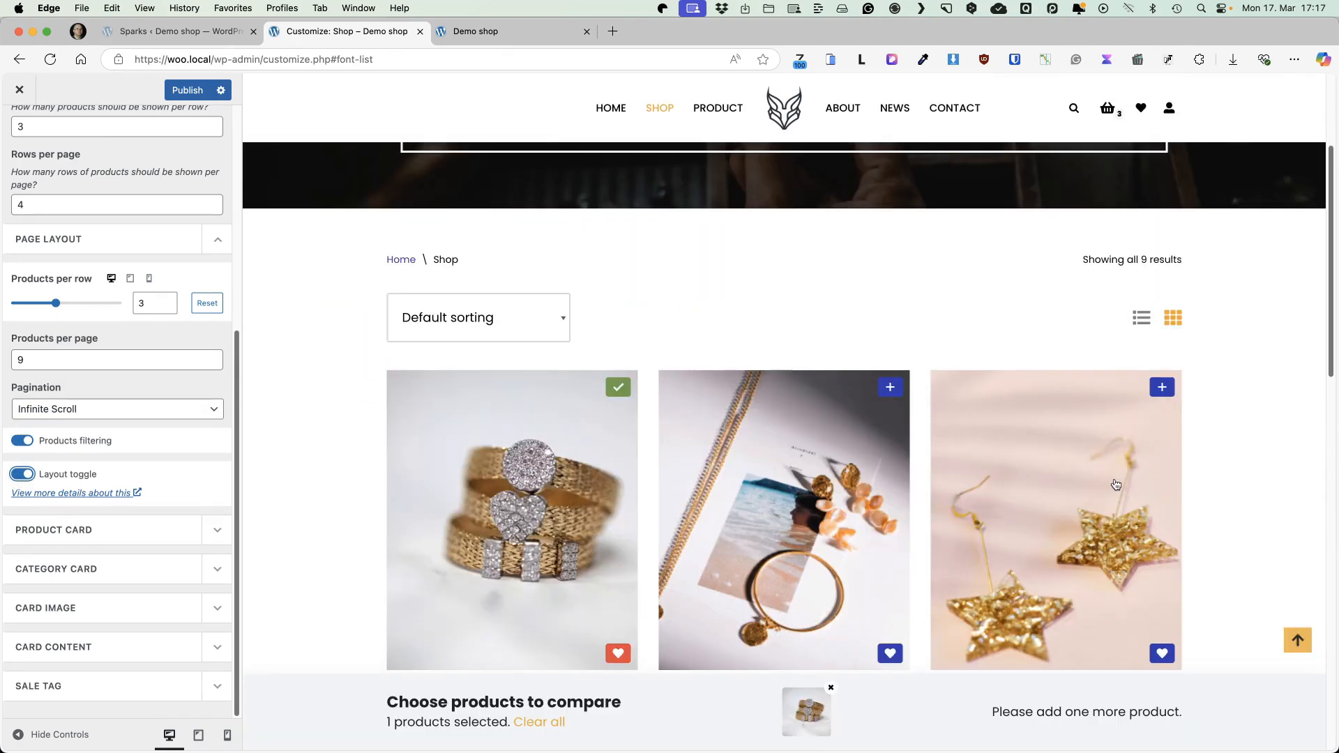
{"action": "left_click", "coordinate": [1132, 320]}
{"action": "left_click", "coordinate": [1172, 318]}
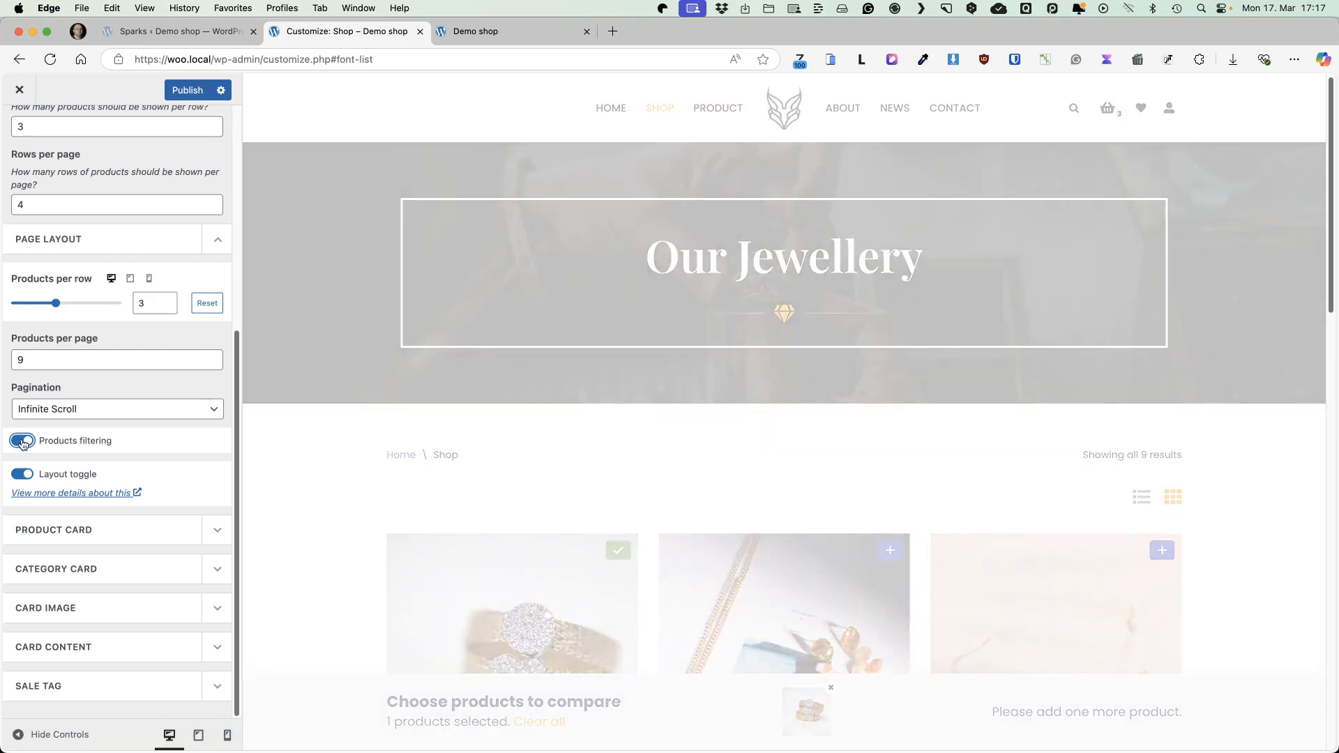
{"action": "left_click", "coordinate": [511, 521]}
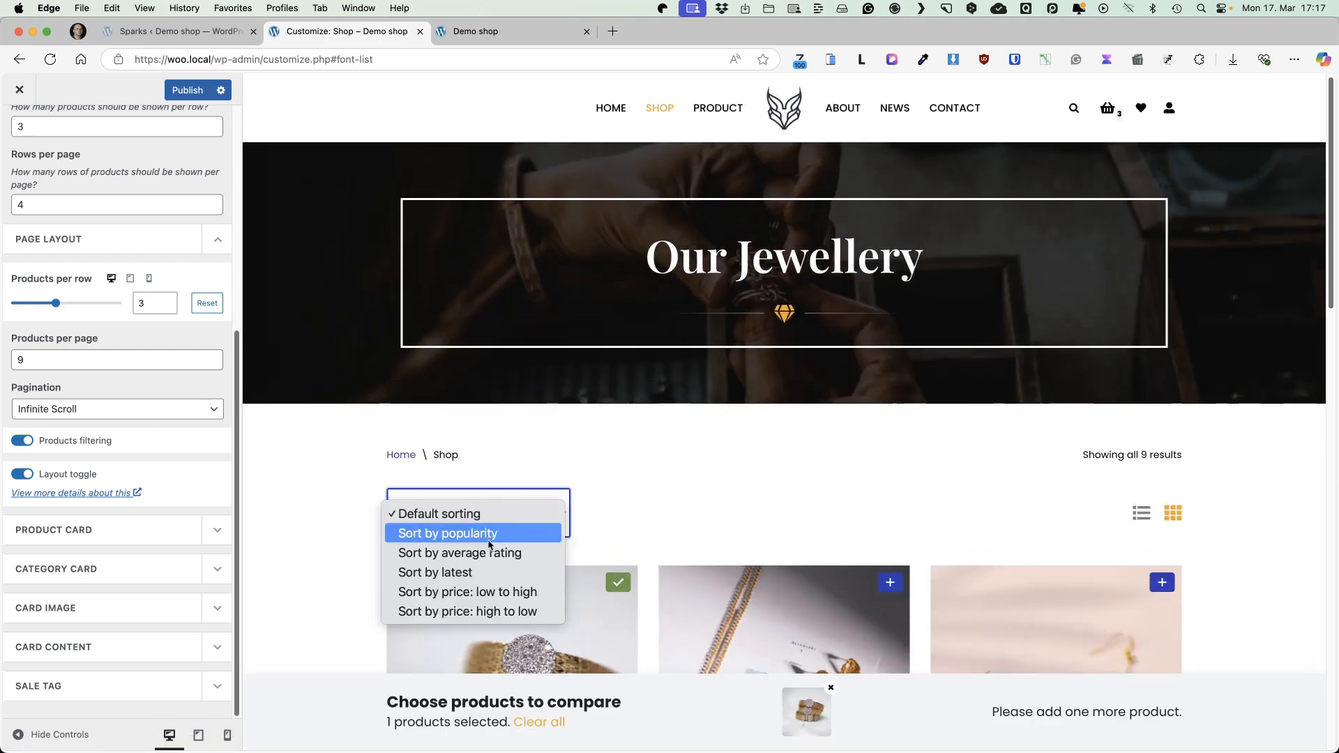
{"action": "left_click", "coordinate": [654, 504]}
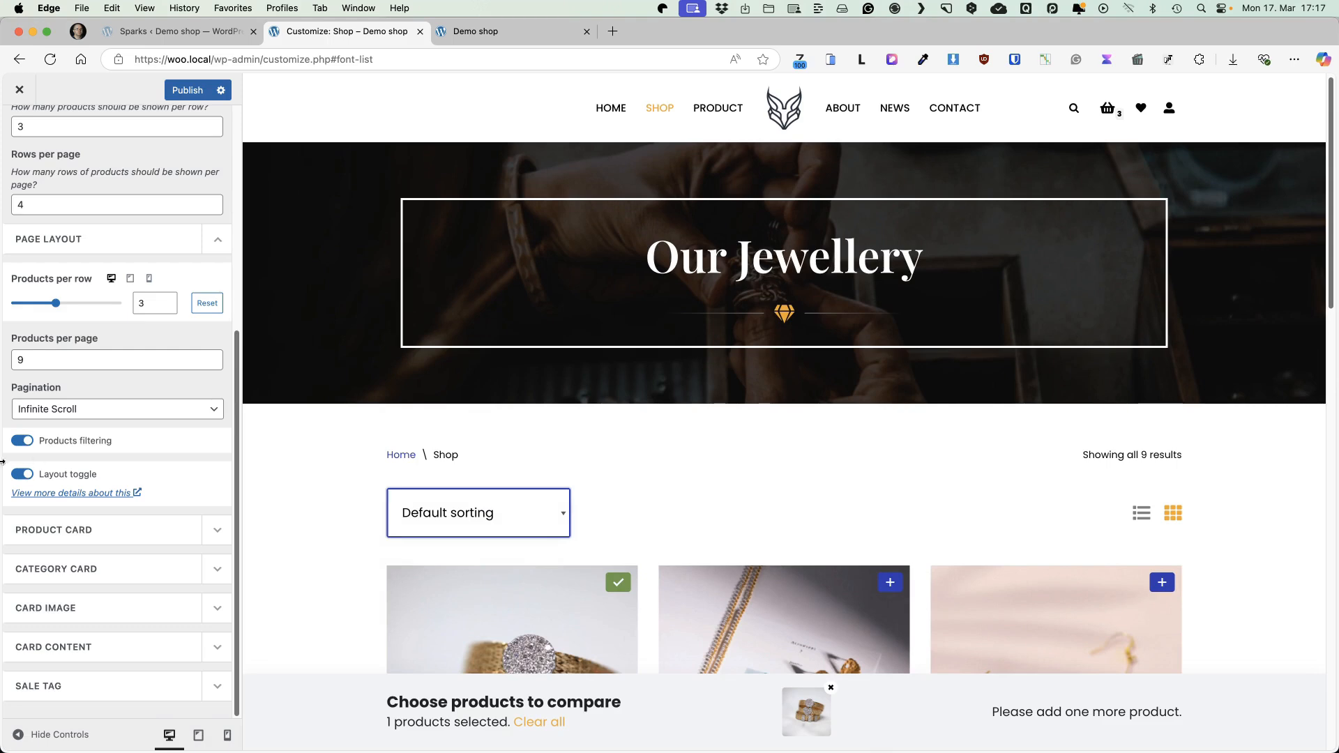
Try the product cards without an add to cart button, and set the Add to Cart Button option to Over Image
{"action": "left_click", "coordinate": [209, 530]}
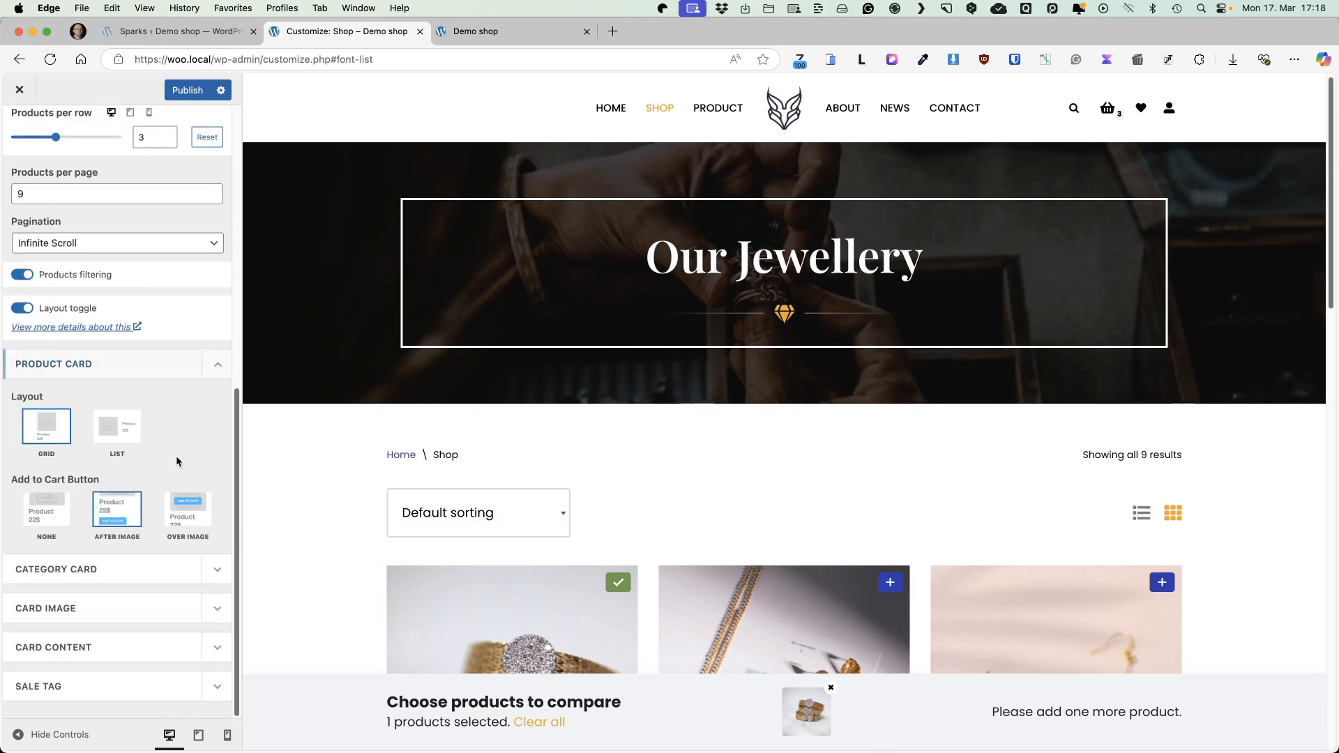
{"action": "scroll", "coordinate": [773, 457], "scroll_direction": "down", "scroll_amount": 5}
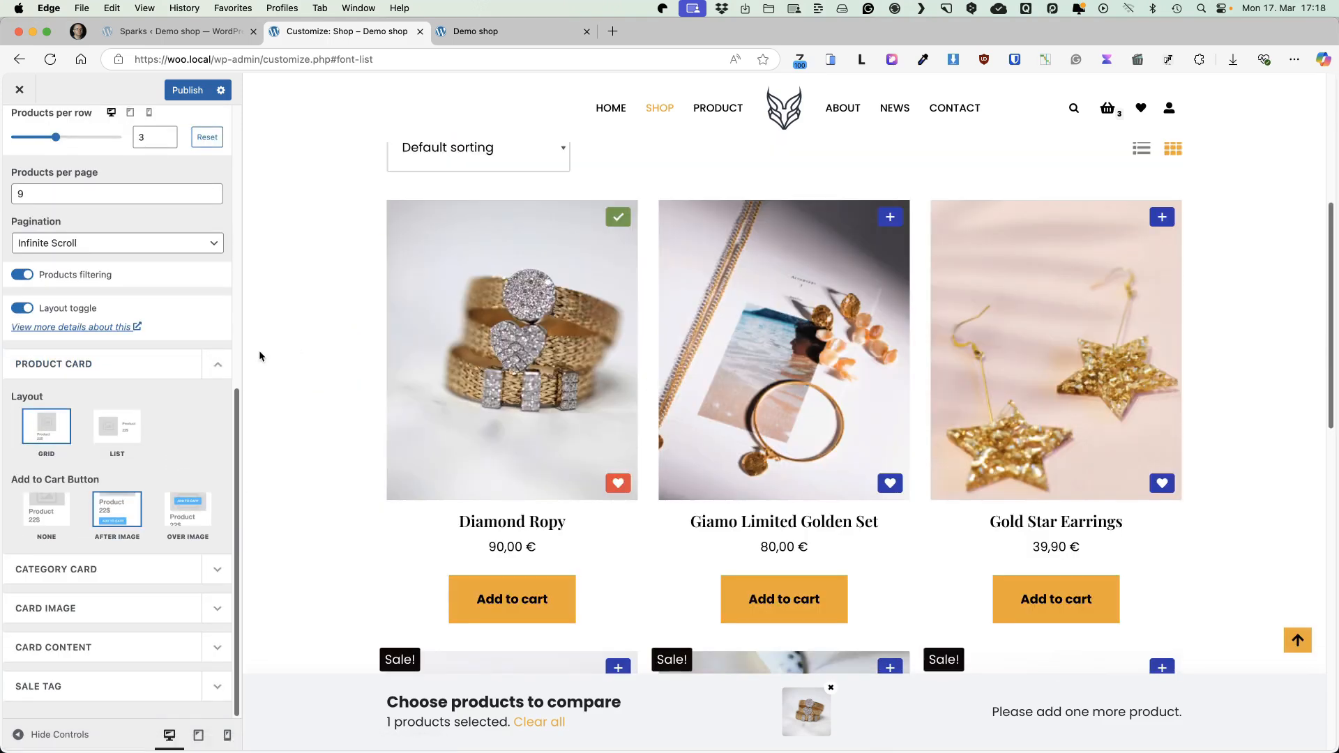
{"action": "left_click", "coordinate": [66, 494]}
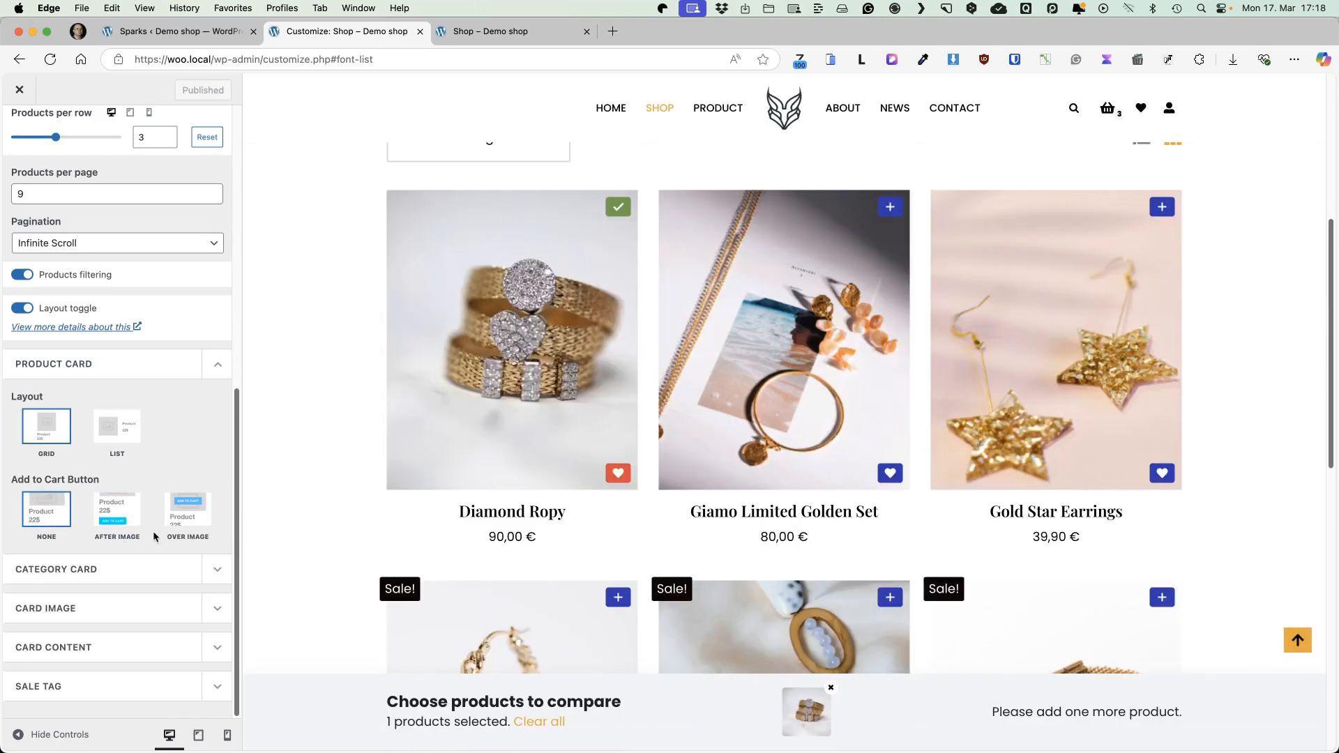
{"action": "left_click", "coordinate": [186, 502]}
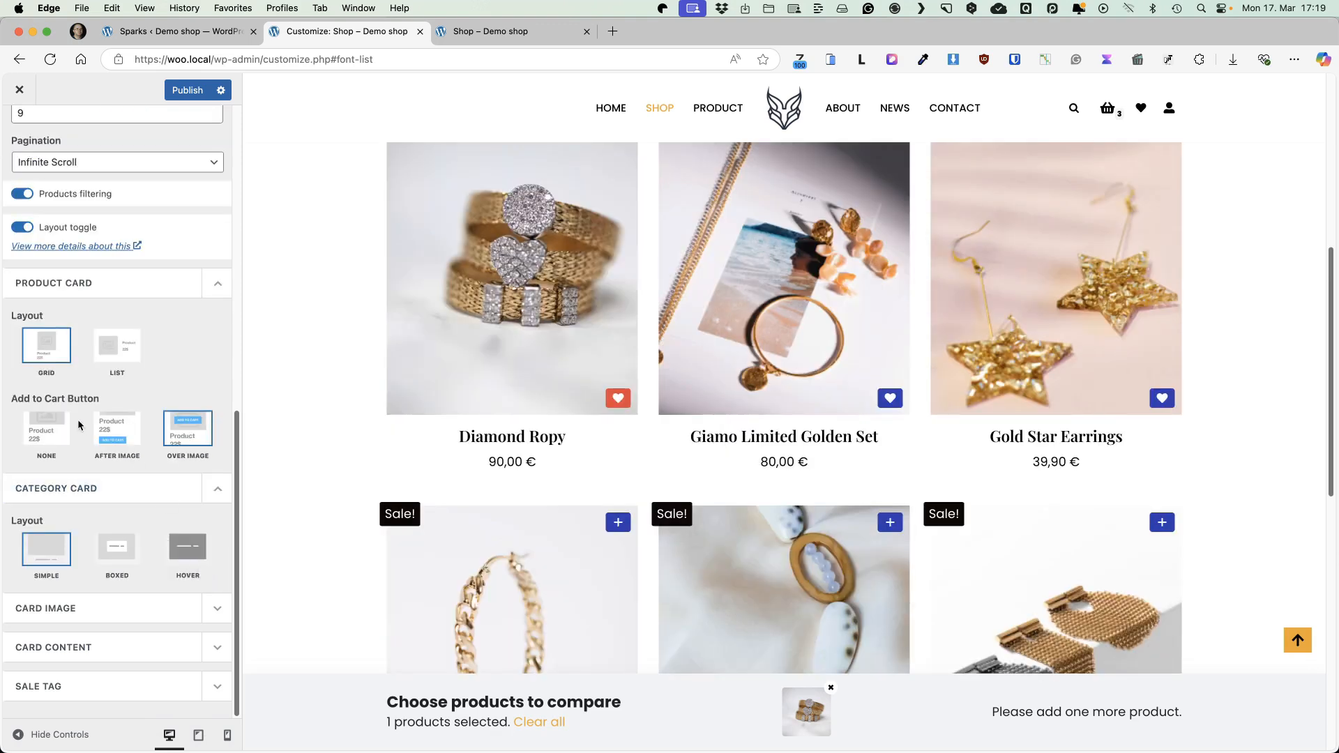
Try the Boxed and Hover layouts for the category card, and return it to Simple
{"action": "left_click", "coordinate": [123, 548]}
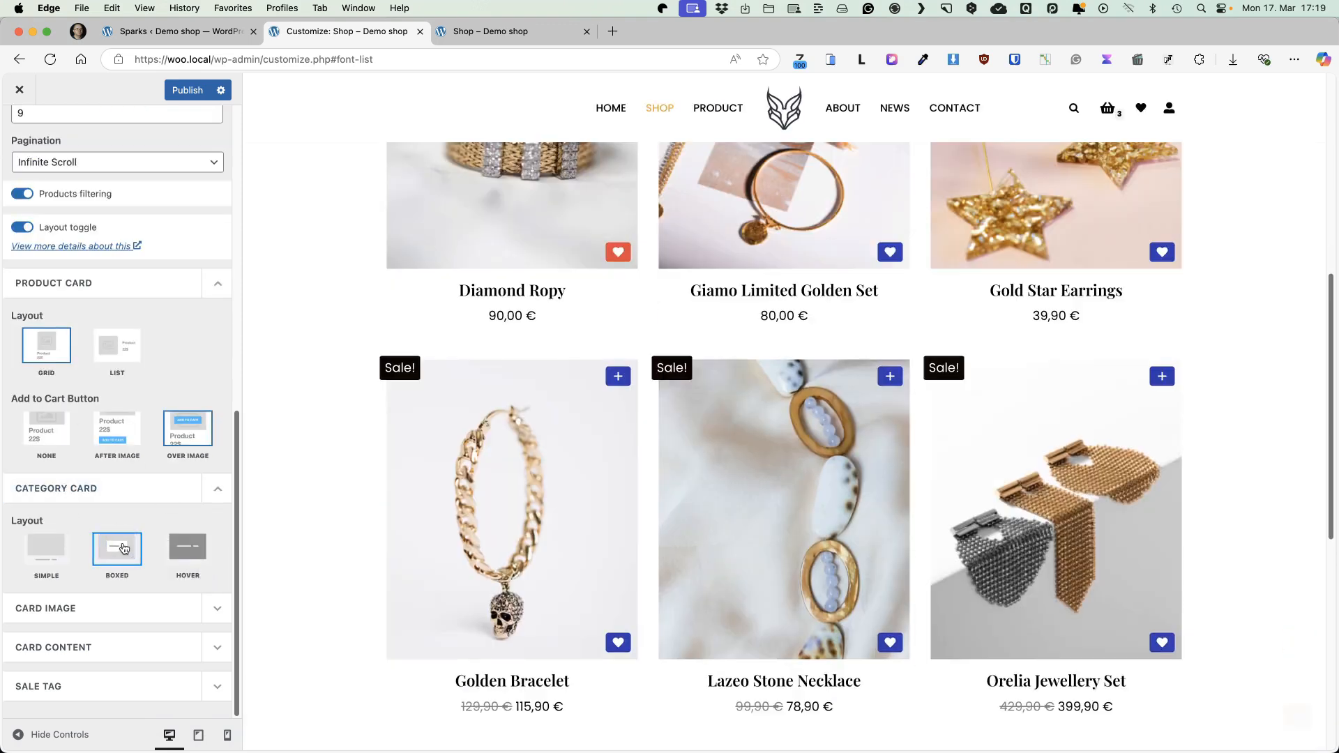
{"action": "left_click", "coordinate": [188, 548]}
{"action": "left_click", "coordinate": [48, 548]}
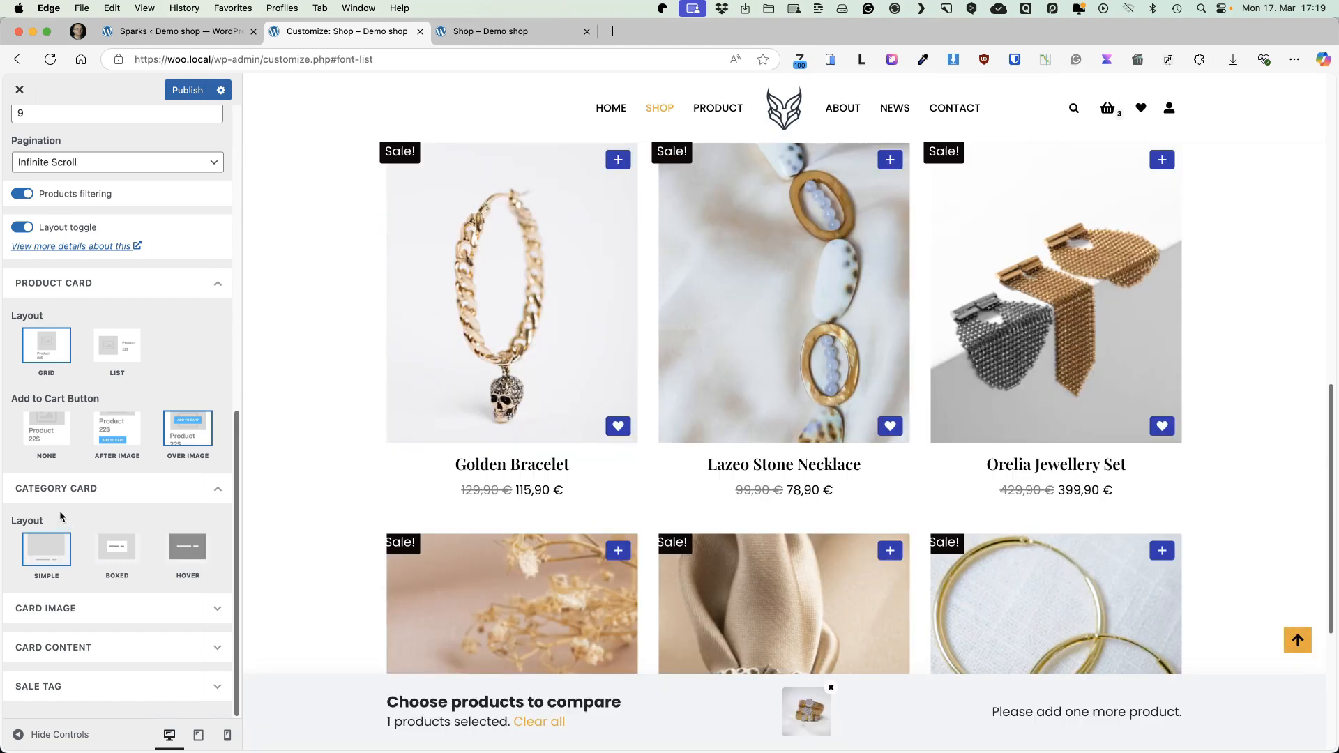
Try a card image height of 373 px and disabling Force Same Image Height, restoring 430 px and the forced height
{"action": "left_click", "coordinate": [217, 609]}
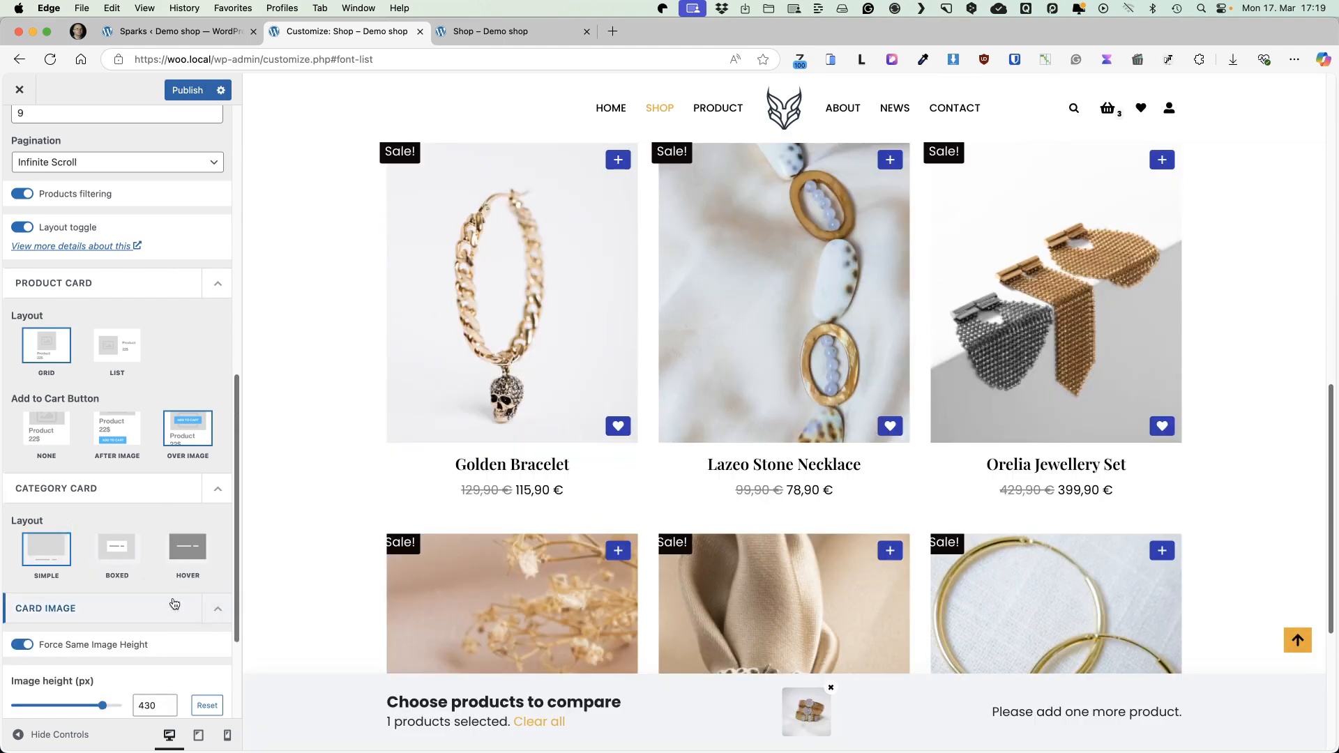
{"action": "scroll", "coordinate": [176, 601], "scroll_direction": "down", "scroll_amount": 3}
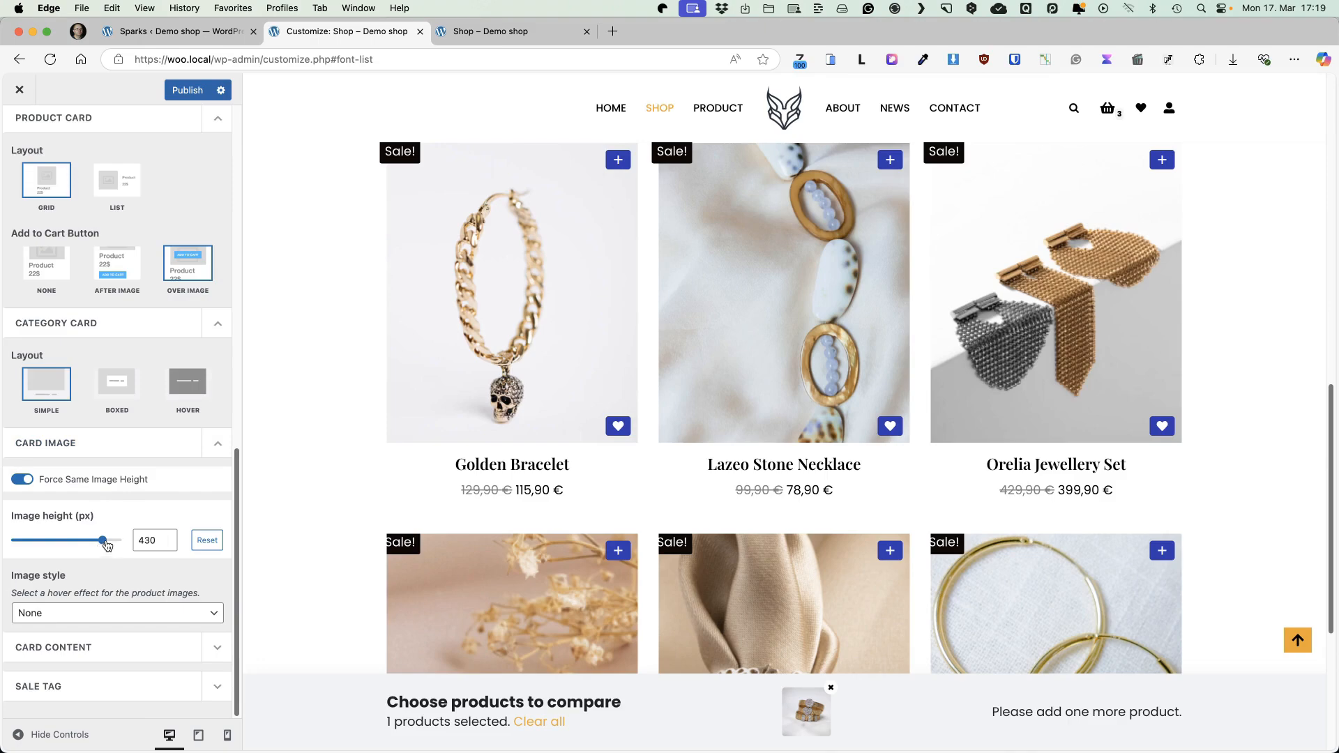
{"action": "left_click_drag", "start_coordinate": [106, 545], "coordinate": [91, 544]}
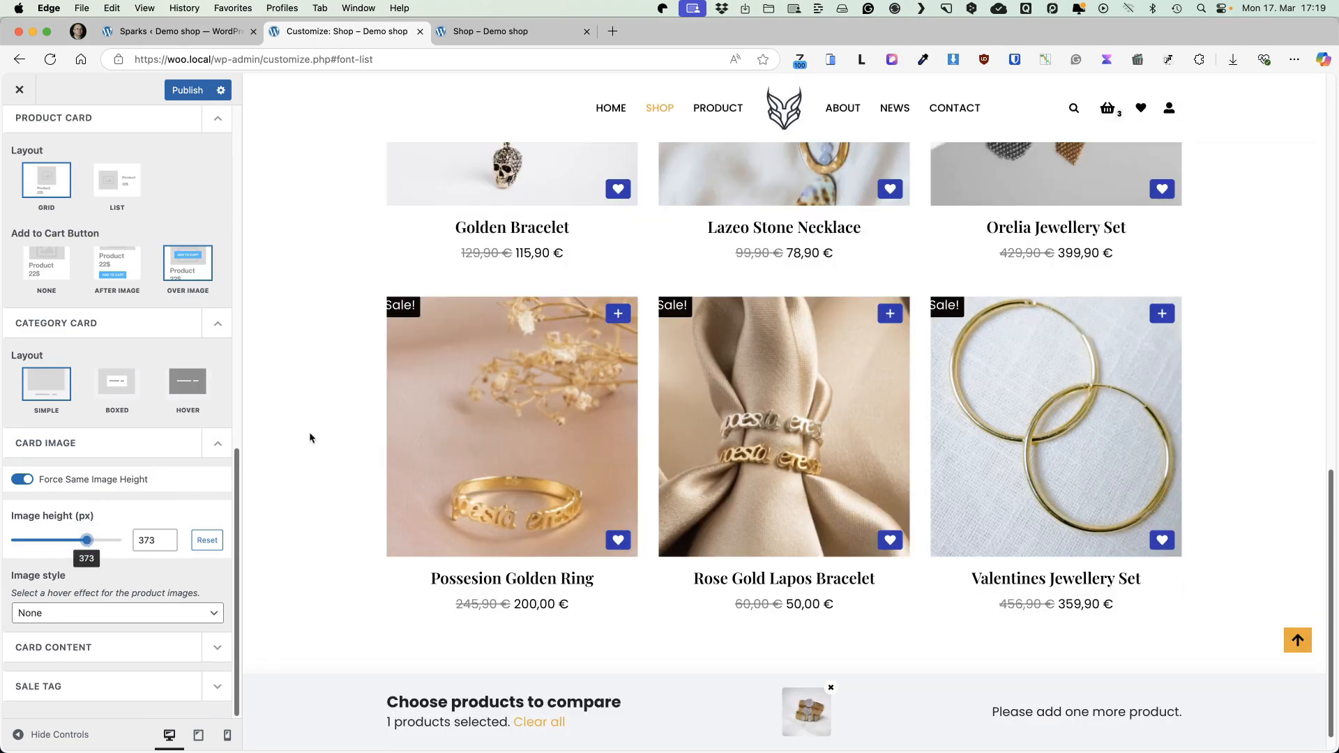
{"action": "double_click", "coordinate": [147, 540]}
{"action": "type", "text": "430"}
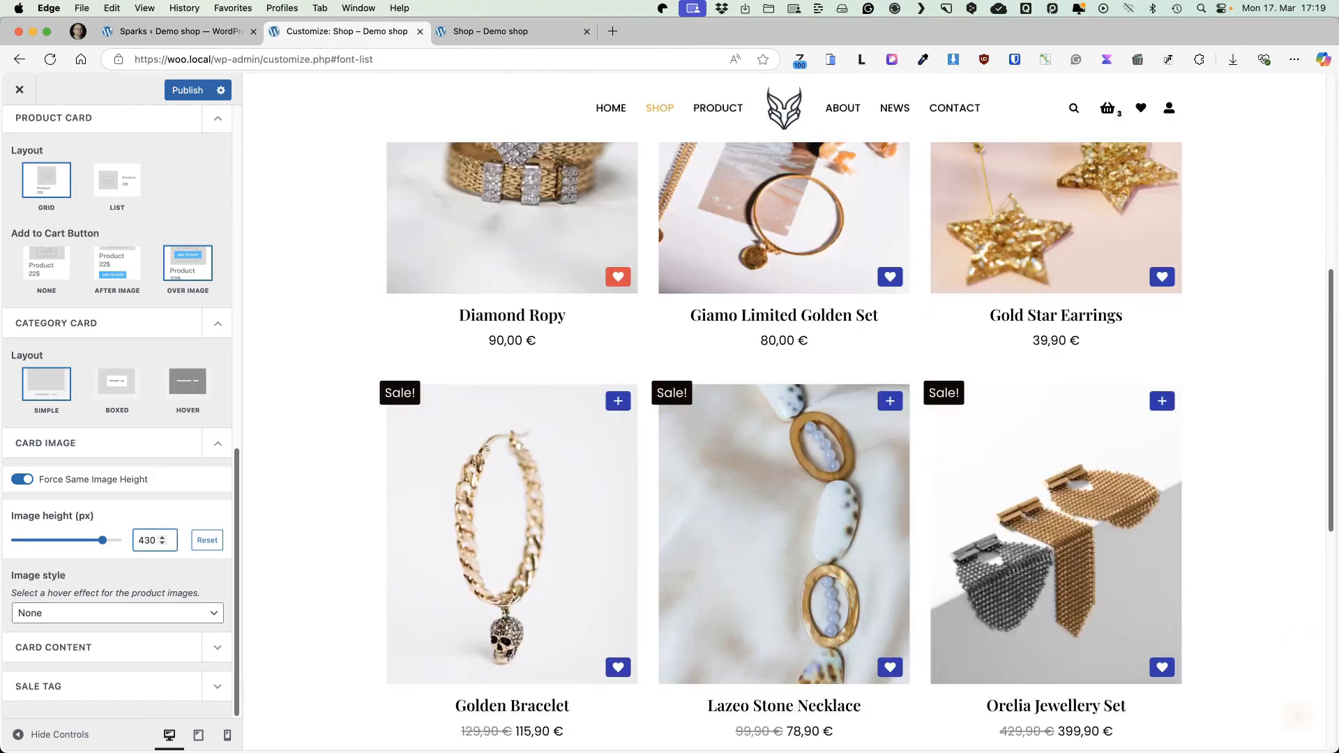
{"action": "left_click", "coordinate": [23, 480]}
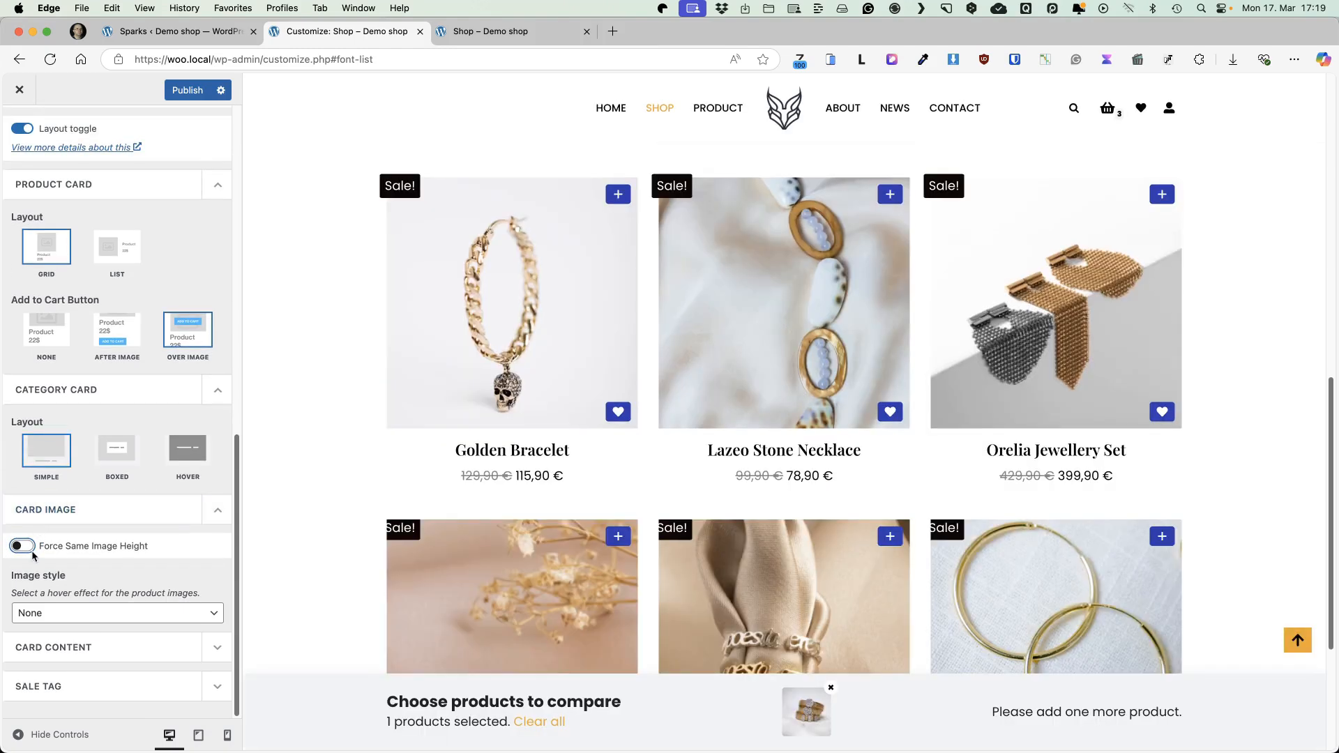
{"action": "left_click", "coordinate": [22, 546]}
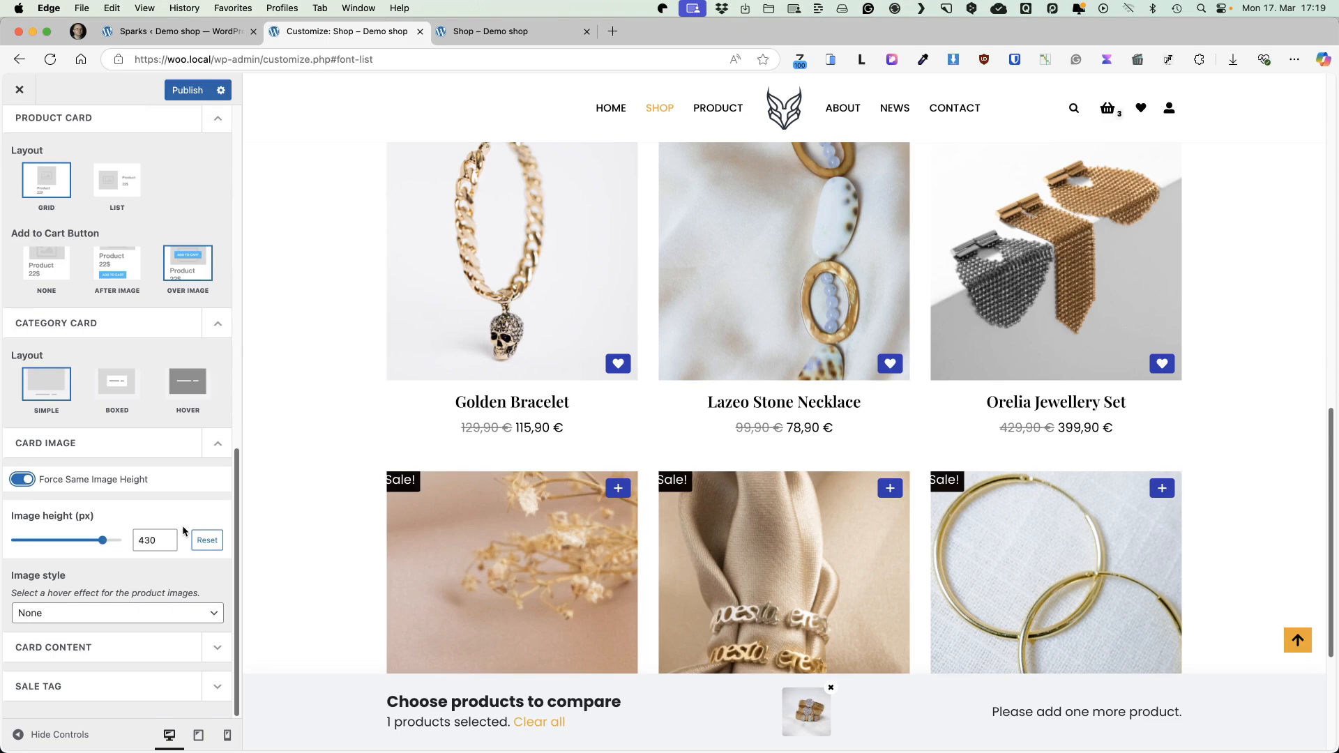
Set the product images' hover effect to Zoom and look through the other image style choices
{"action": "left_click", "coordinate": [98, 614]}
{"action": "left_click", "coordinate": [77, 630]}
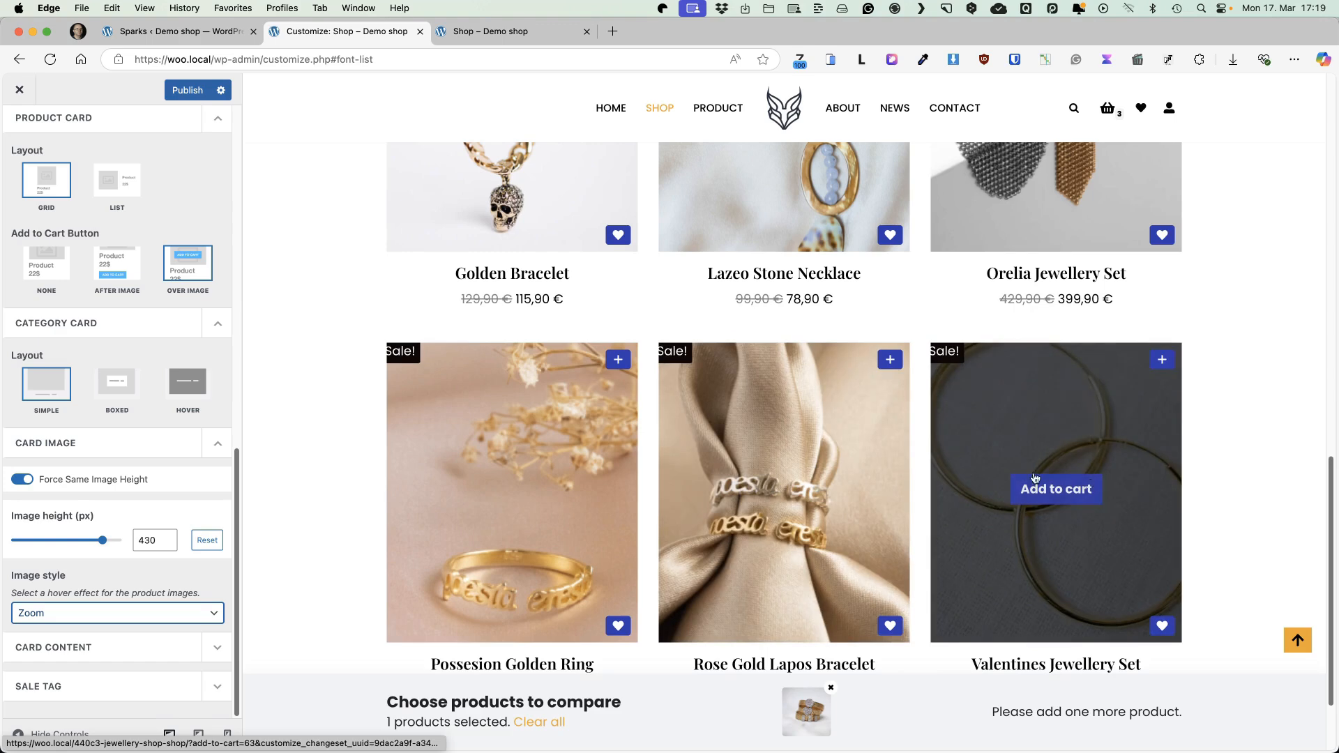
{"action": "left_click", "coordinate": [134, 611]}
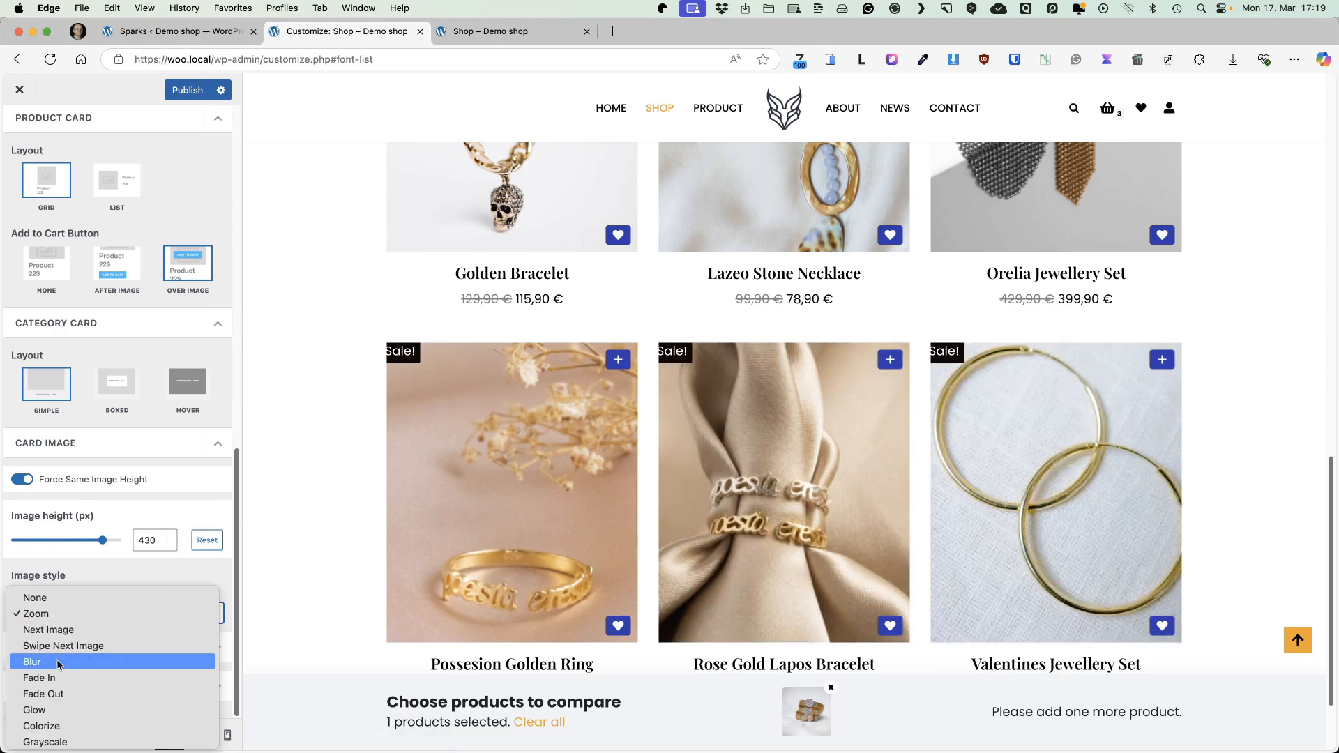
{"action": "left_click", "coordinate": [148, 514]}
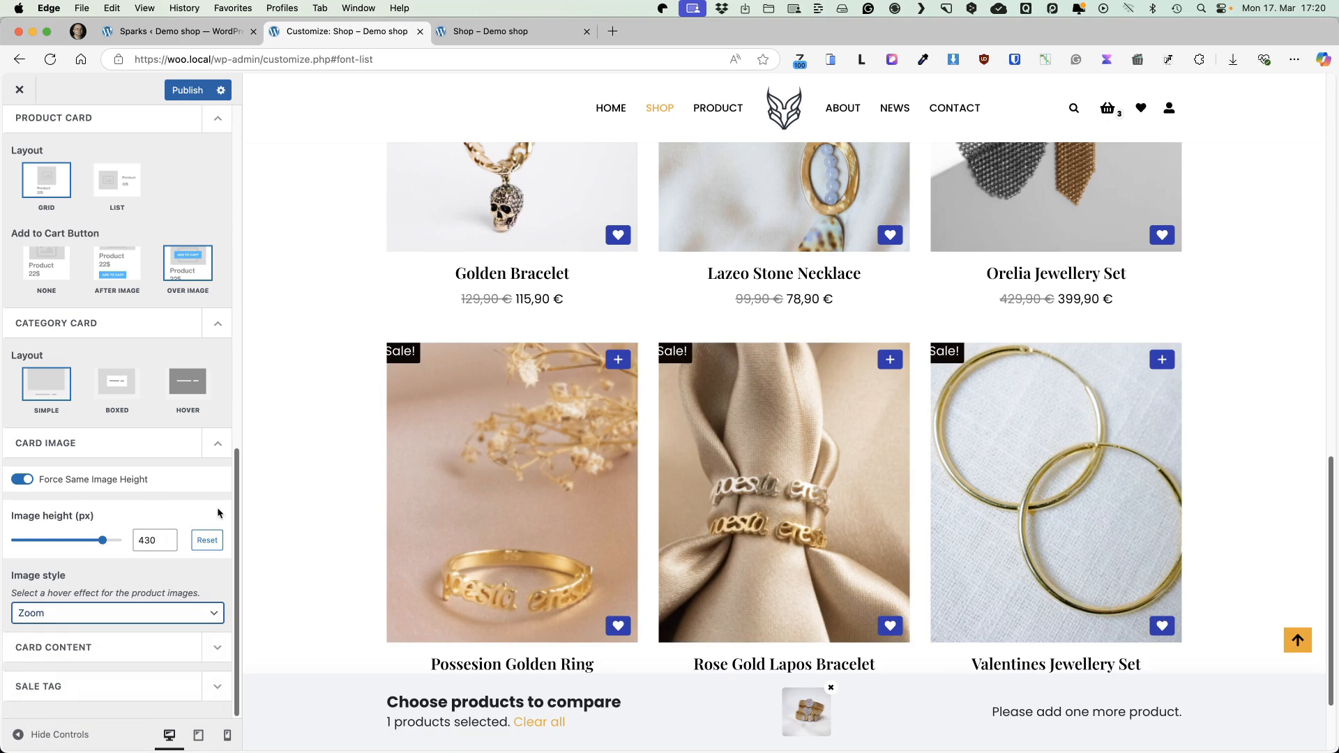
Try showing the Category element above Price in the product card content, and hide it again
{"action": "left_click", "coordinate": [217, 647]}
{"action": "scroll", "coordinate": [165, 563], "scroll_direction": "down", "scroll_amount": 5}
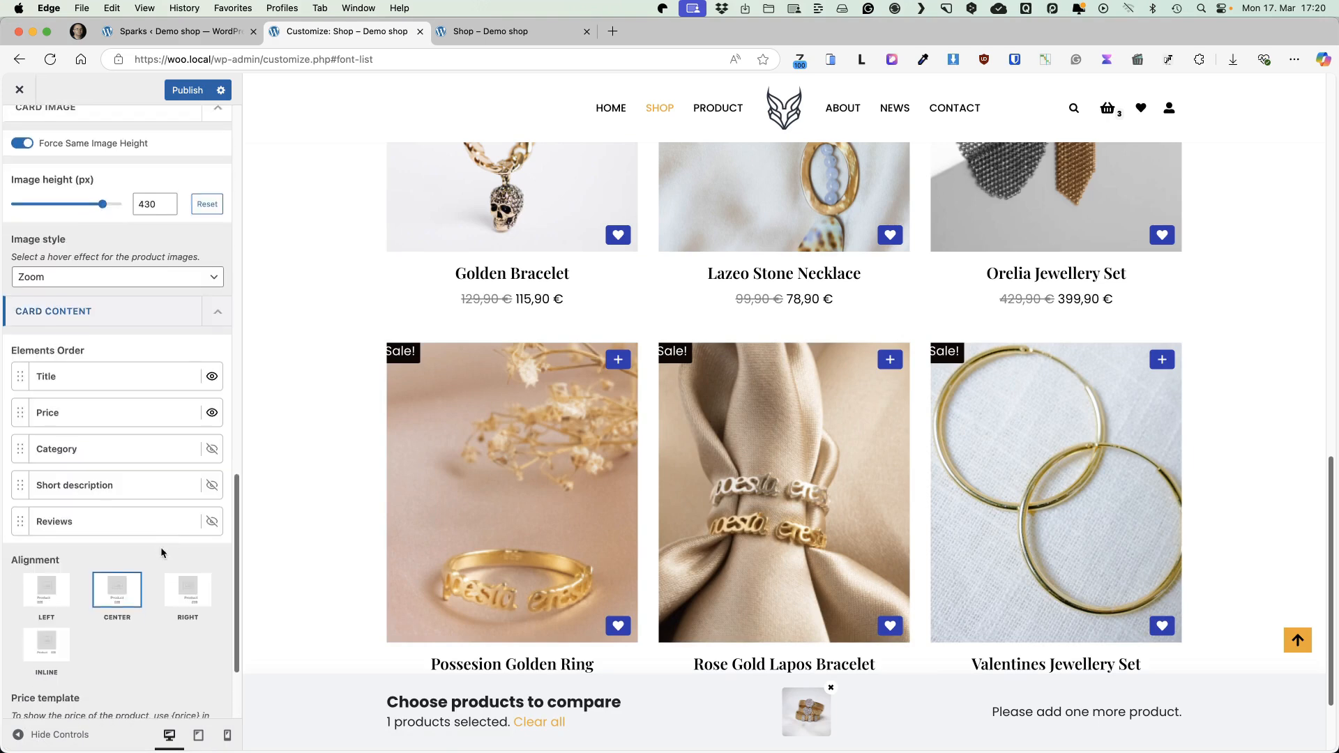
{"action": "scroll", "coordinate": [192, 418], "scroll_direction": "down", "scroll_amount": 1}
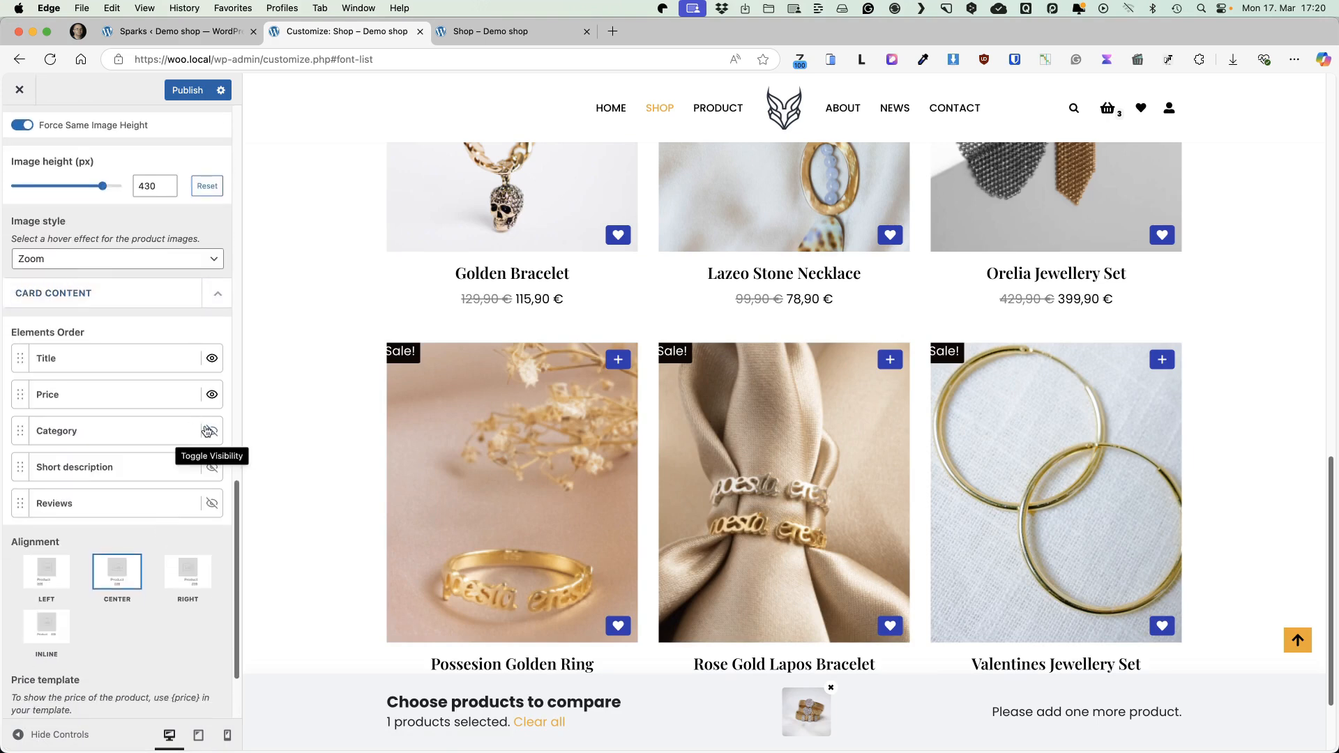
{"action": "left_click", "coordinate": [210, 433]}
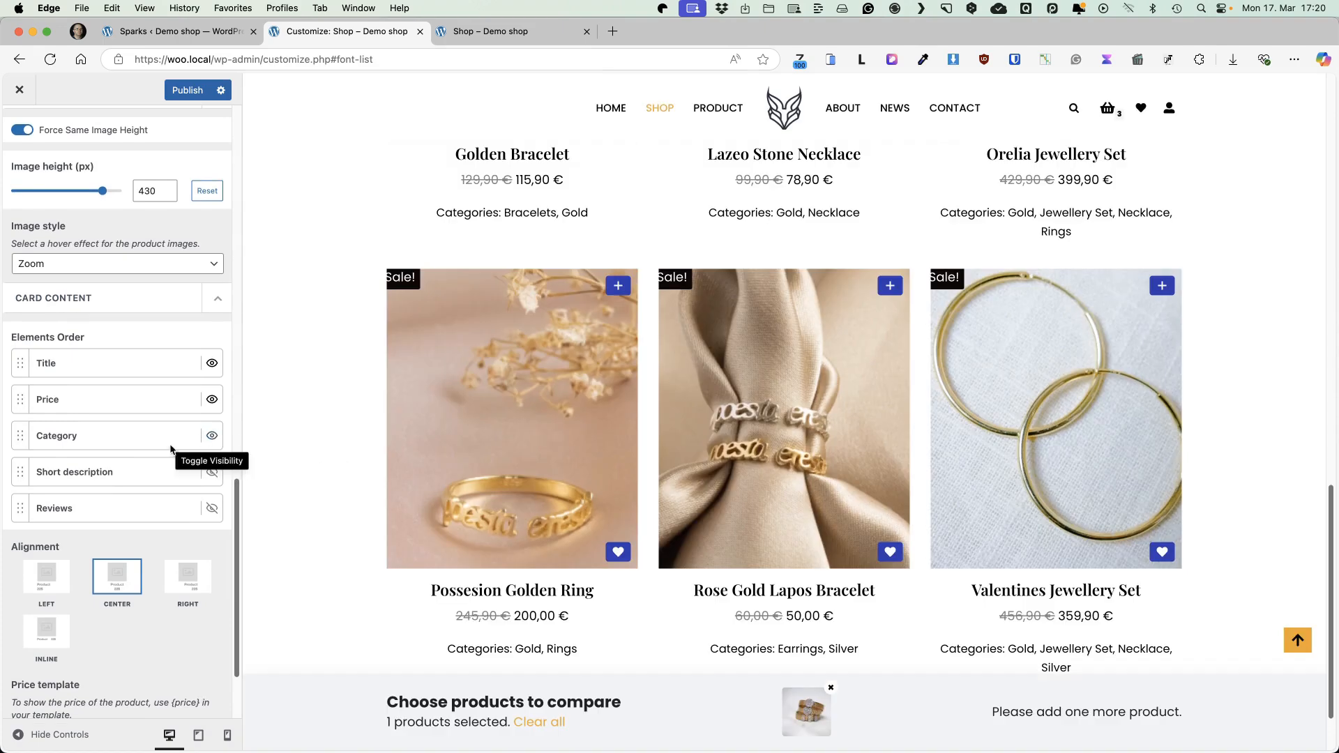
{"action": "left_click_drag", "start_coordinate": [27, 436], "coordinate": [141, 386]}
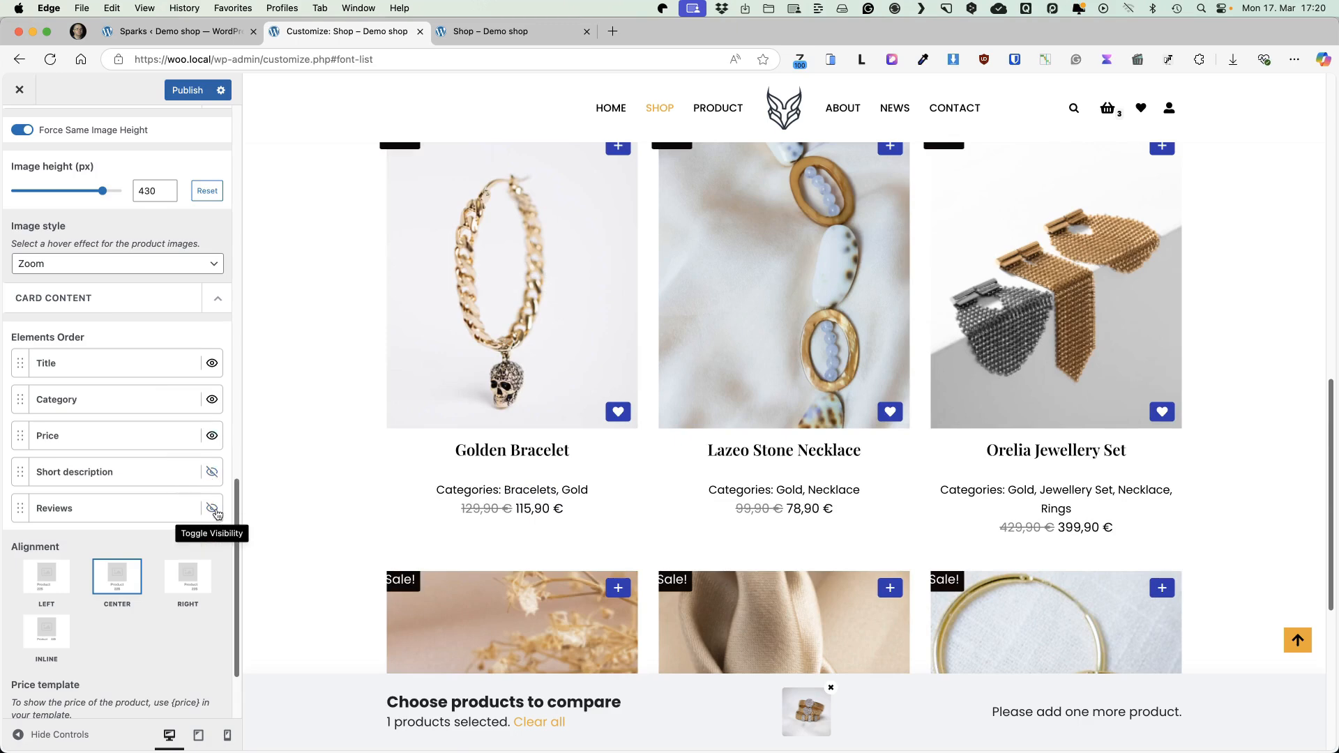
{"action": "left_click", "coordinate": [209, 401]}
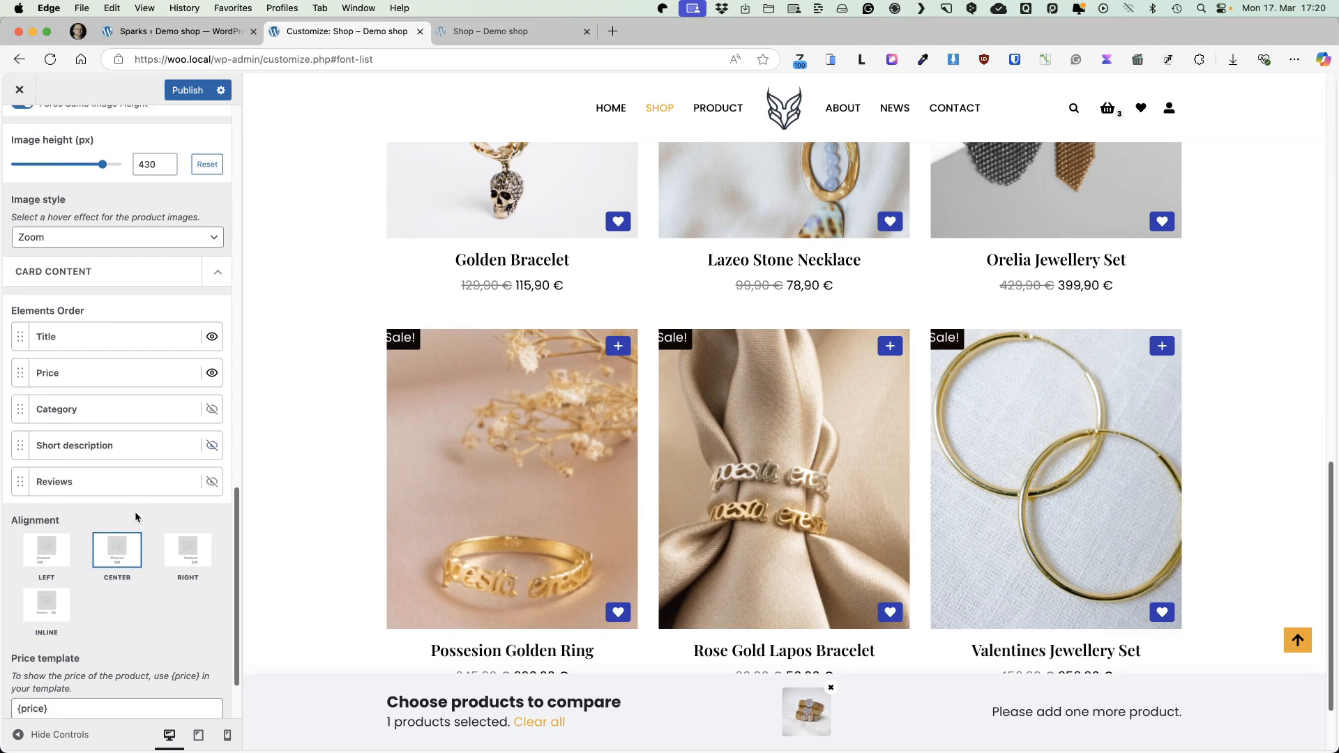
Align the product card content to the left and set the sale tag's position to Inside
{"action": "left_click", "coordinate": [67, 549]}
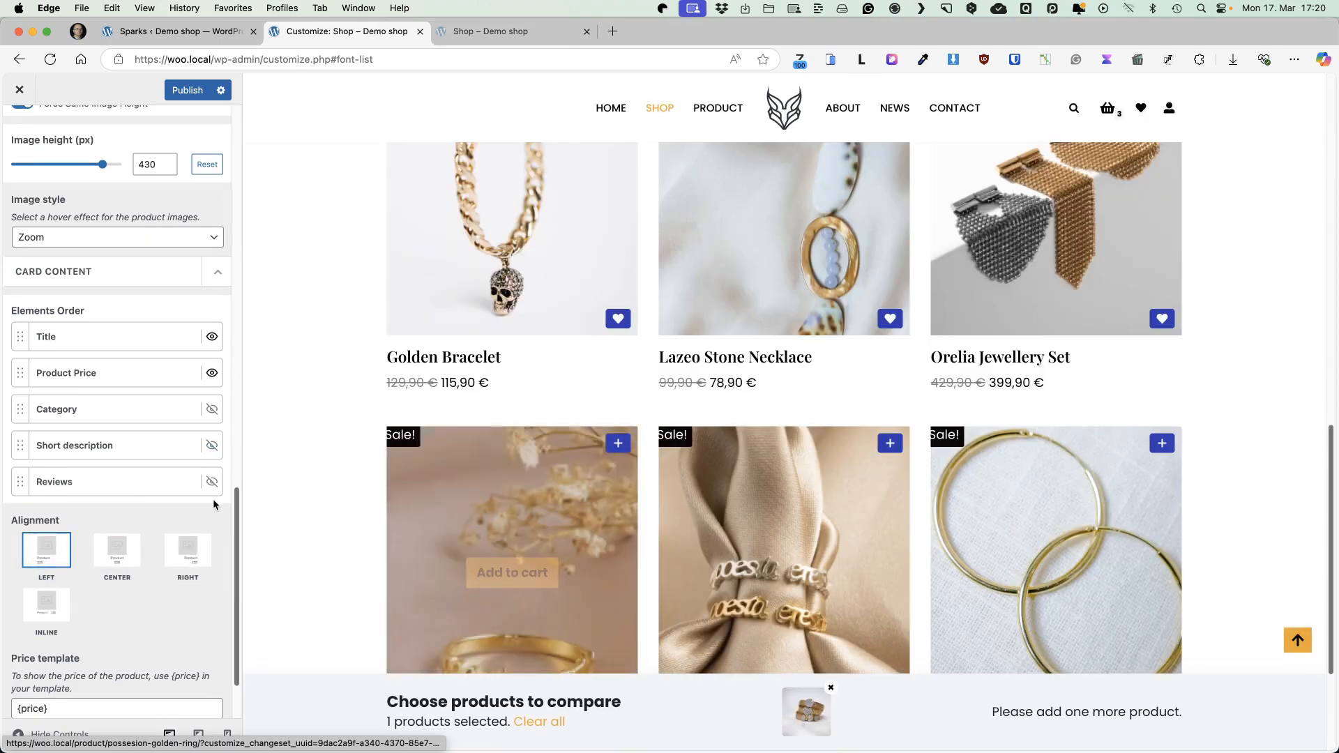
{"action": "scroll", "coordinate": [166, 592], "scroll_direction": "down", "scroll_amount": 3}
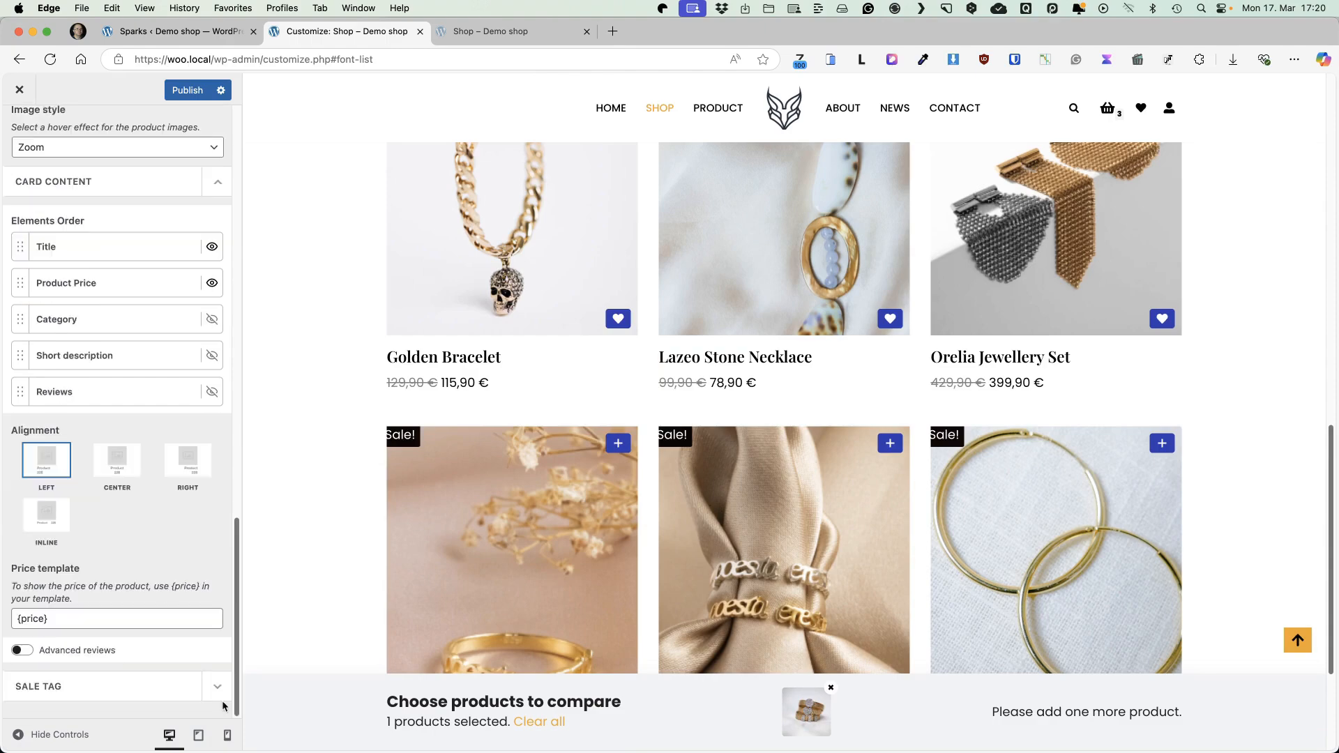
{"action": "left_click", "coordinate": [217, 689]}
{"action": "scroll", "coordinate": [178, 537], "scroll_direction": "down", "scroll_amount": 6}
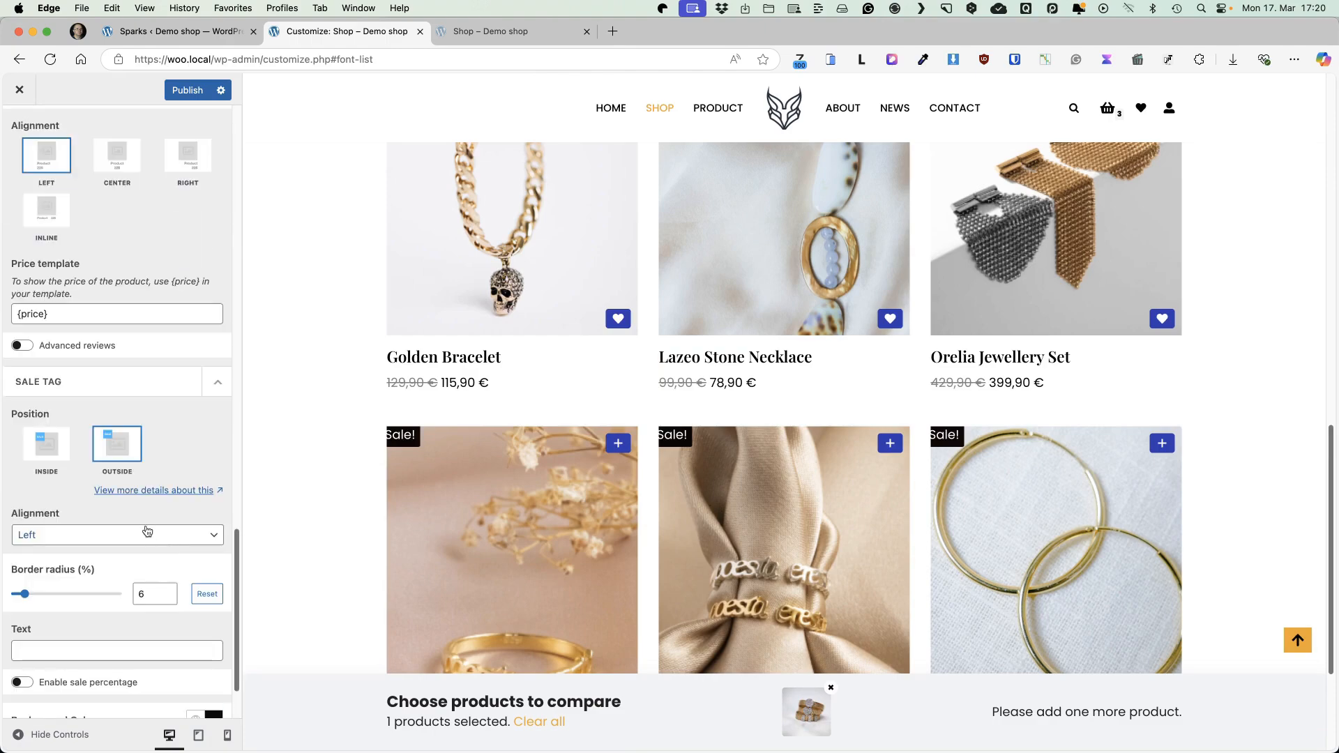
{"action": "left_click", "coordinate": [46, 443]}
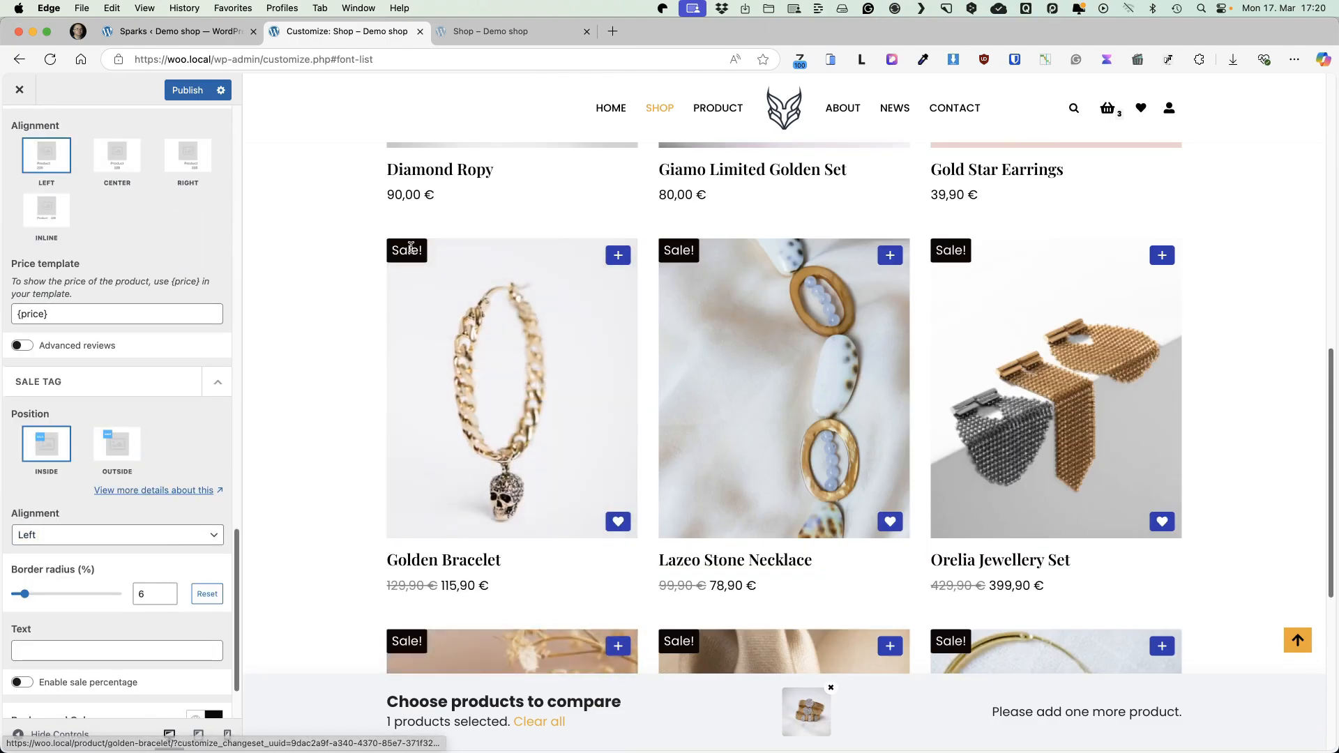
Enable the sale percentage on the sale tag and look over the tag's format and colour options
{"action": "scroll", "coordinate": [140, 540], "scroll_direction": "down", "scroll_amount": 3}
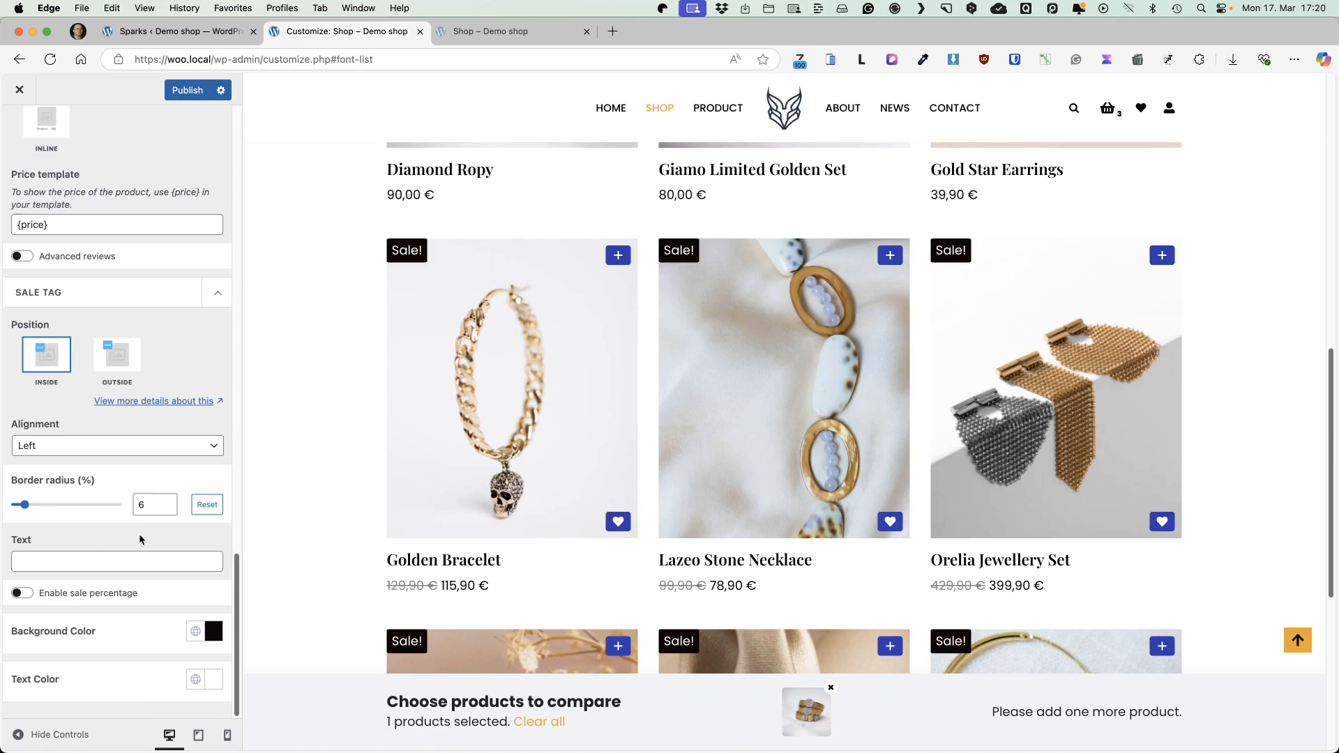
{"action": "left_click", "coordinate": [17, 593]}
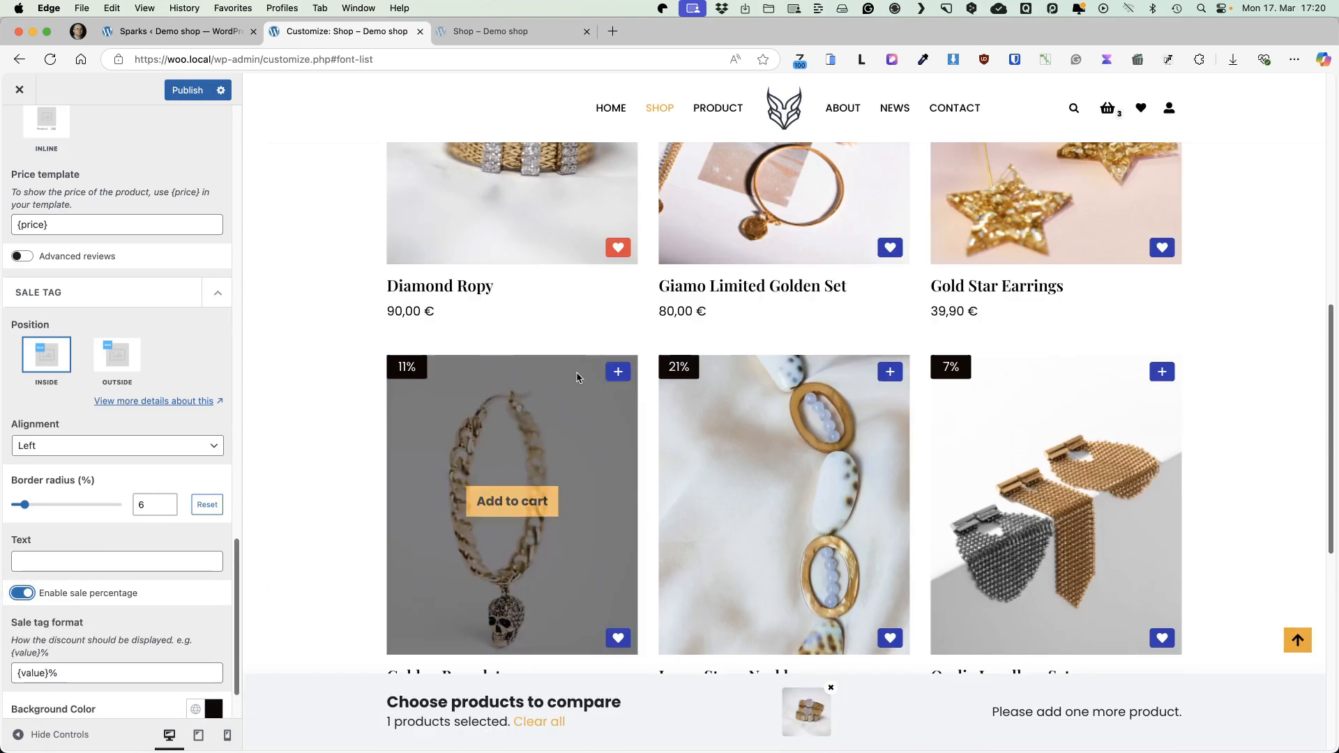
{"action": "scroll", "coordinate": [214, 637], "scroll_direction": "down", "scroll_amount": 2}
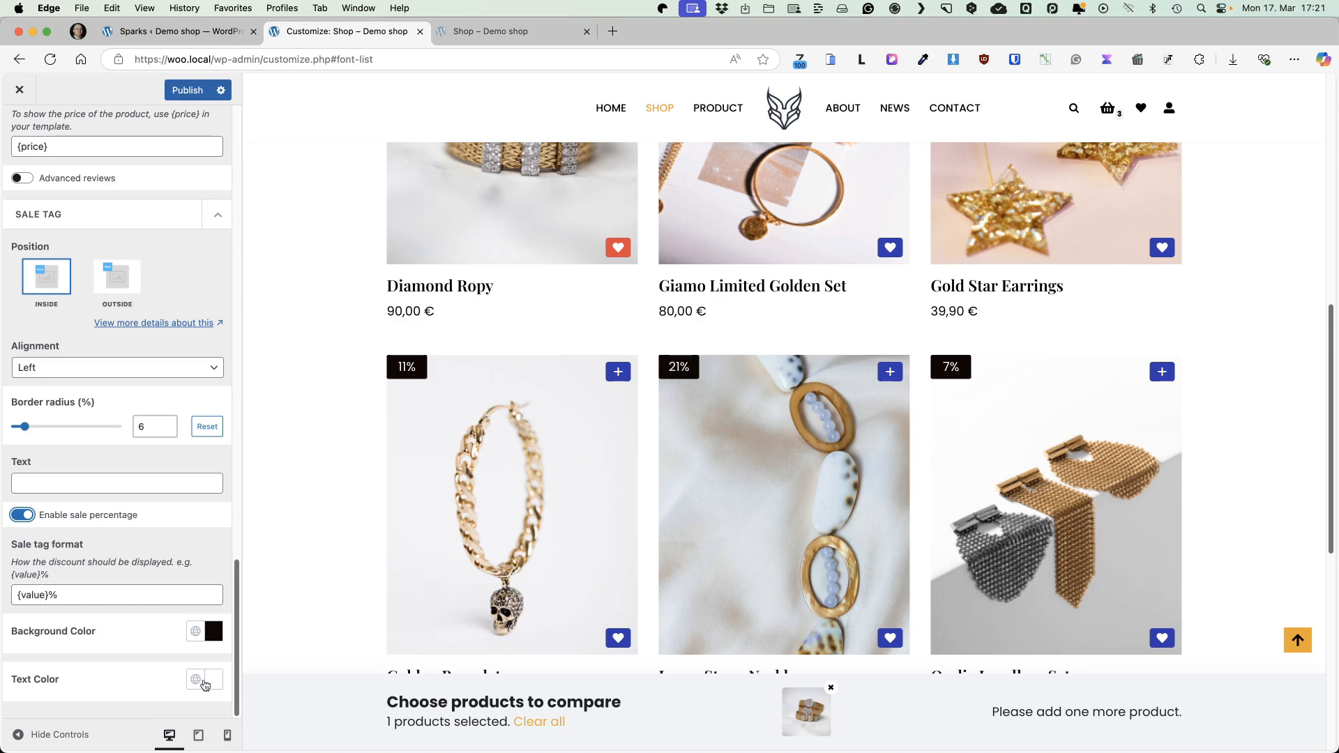
Leave the product catalog options and examine the WooCommerce Product Images settings
{"action": "scroll", "coordinate": [169, 546], "scroll_direction": "up", "scroll_amount": 20}
{"action": "scroll", "coordinate": [169, 545], "scroll_direction": "down", "scroll_amount": 20}
{"action": "scroll", "coordinate": [126, 454], "scroll_direction": "up", "scroll_amount": 20}
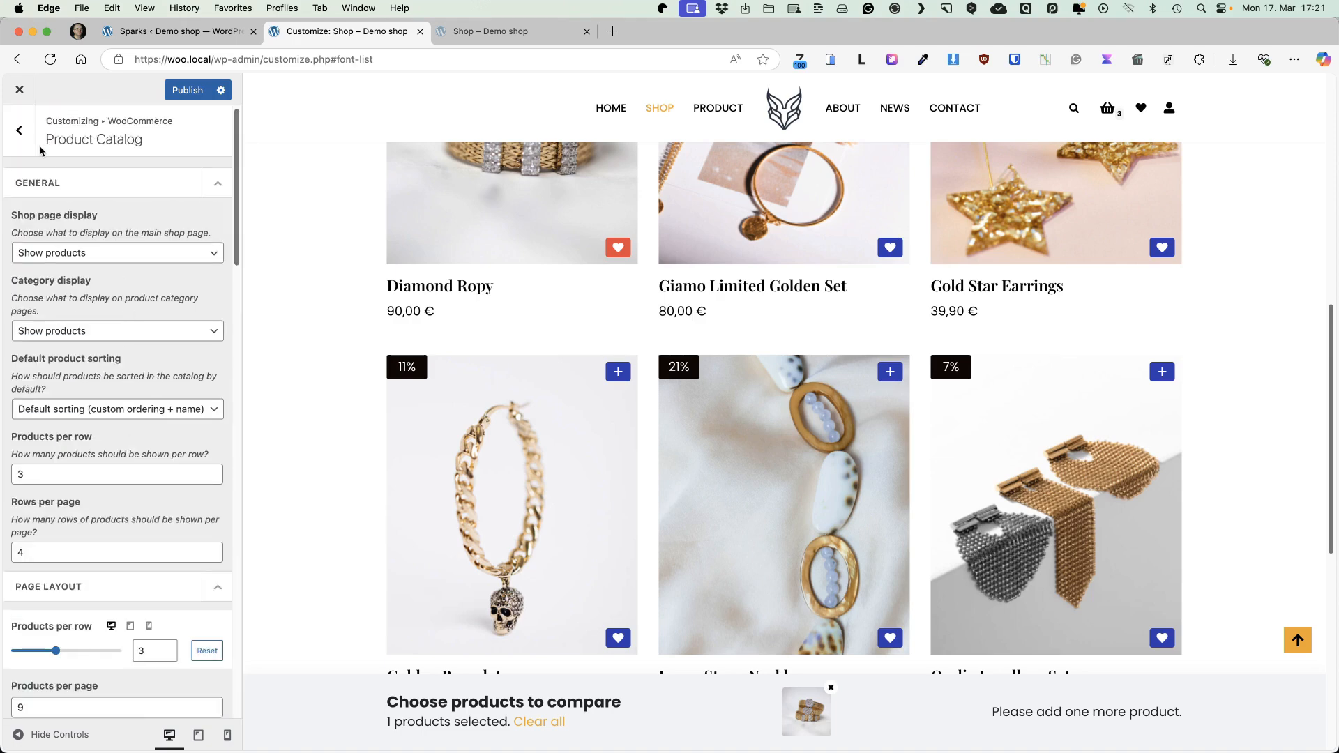
{"action": "left_click", "coordinate": [20, 131]}
{"action": "left_click", "coordinate": [112, 242]}
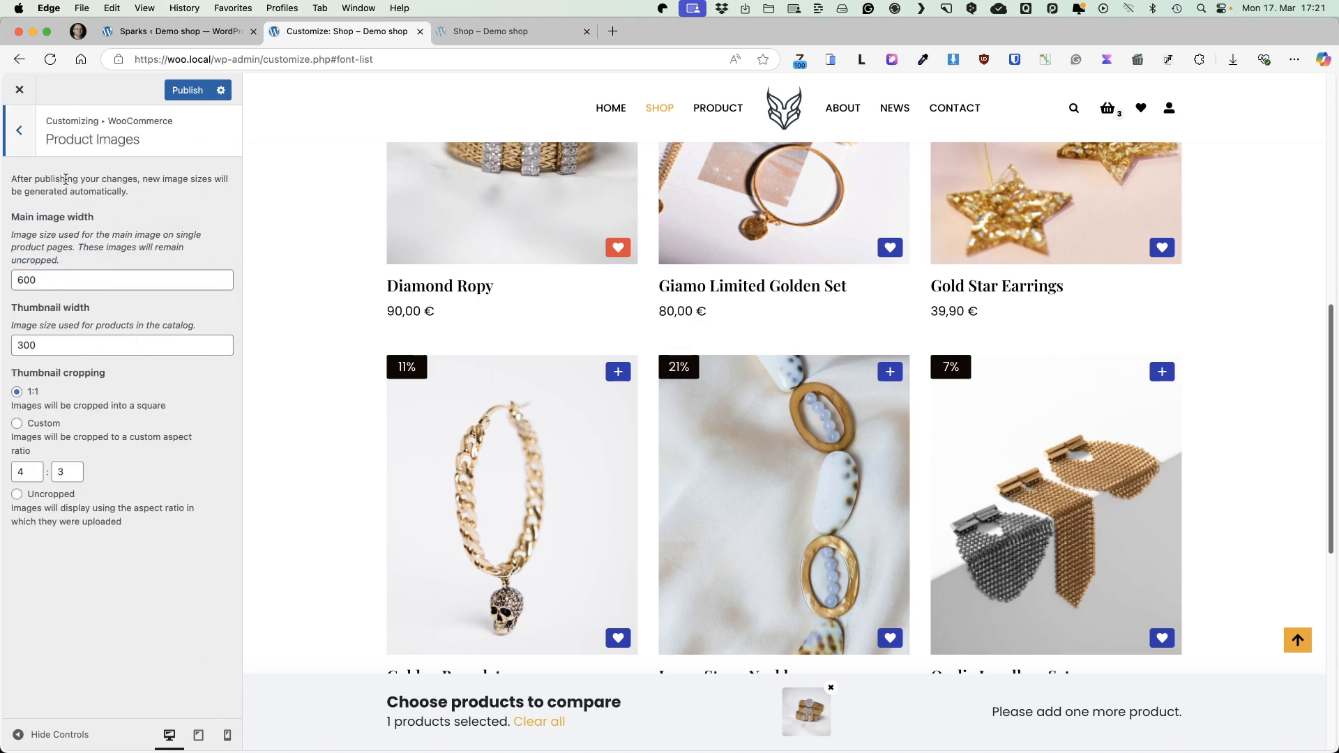
Open the WooCommerce Checkout settings and examine the Standard checkout layout in the preview
{"action": "left_click", "coordinate": [20, 130]}
{"action": "left_click", "coordinate": [111, 275]}
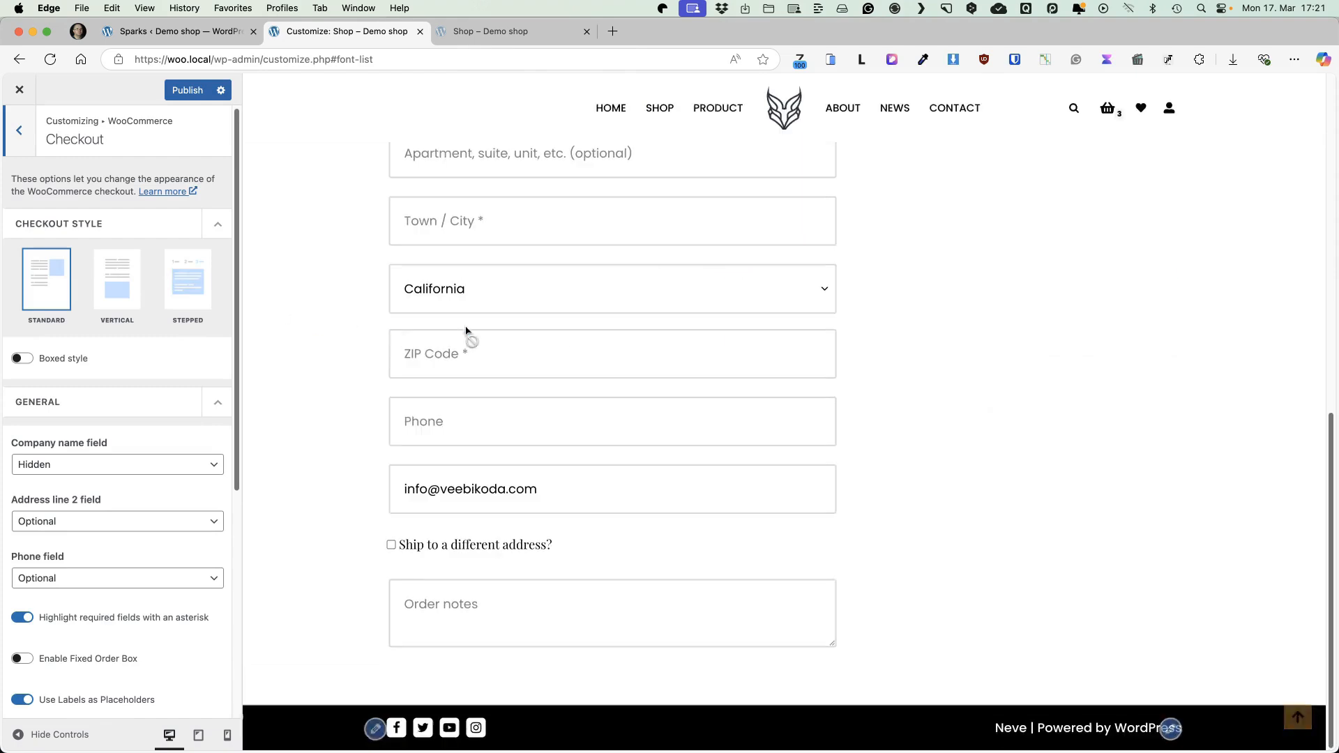
{"action": "scroll", "coordinate": [710, 378], "scroll_direction": "up", "scroll_amount": 6}
{"action": "scroll", "coordinate": [697, 368], "scroll_direction": "down", "scroll_amount": 1}
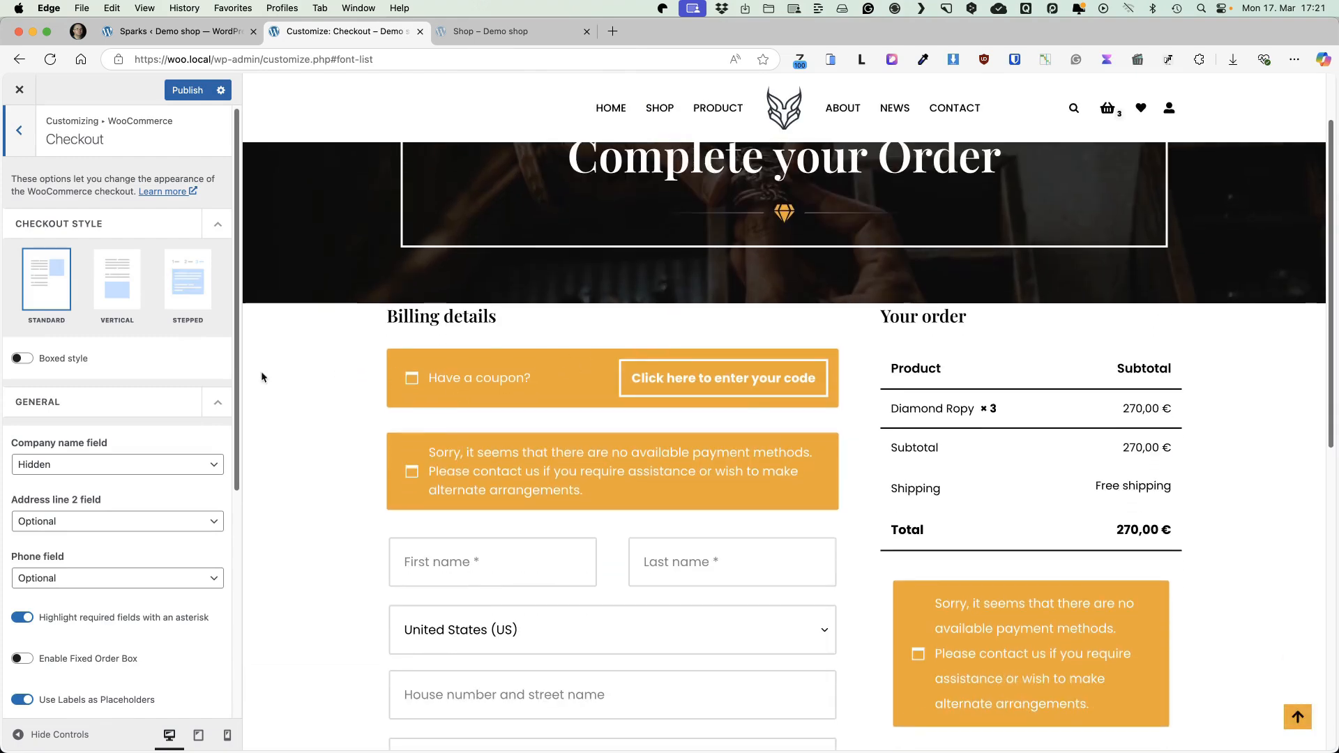
{"action": "scroll", "coordinate": [263, 376], "scroll_direction": "down", "scroll_amount": 3}
{"action": "scroll", "coordinate": [213, 370], "scroll_direction": "down", "scroll_amount": 3}
{"action": "scroll", "coordinate": [174, 314], "scroll_direction": "up", "scroll_amount": 5}
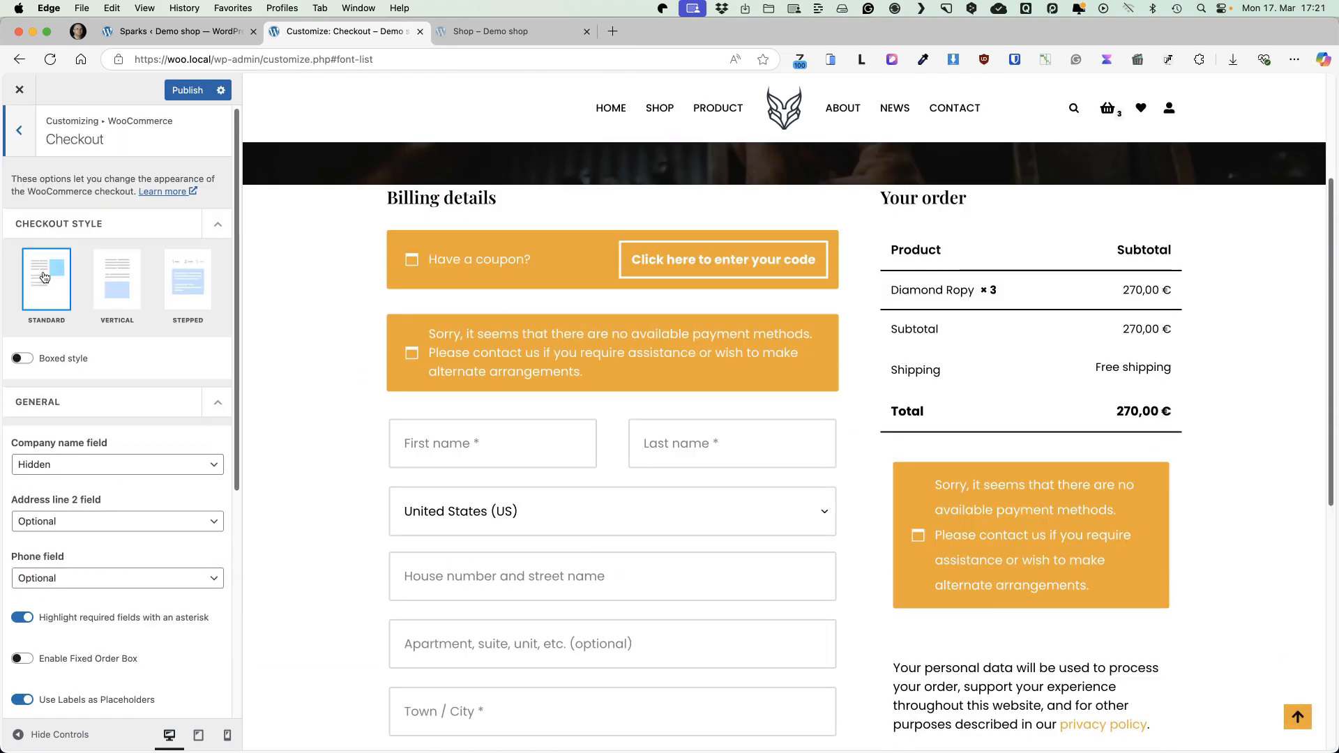
Preview the Vertical checkout style, and set the checkout style to Stepped
{"action": "left_click", "coordinate": [137, 285]}
{"action": "scroll", "coordinate": [697, 349], "scroll_direction": "up", "scroll_amount": 5}
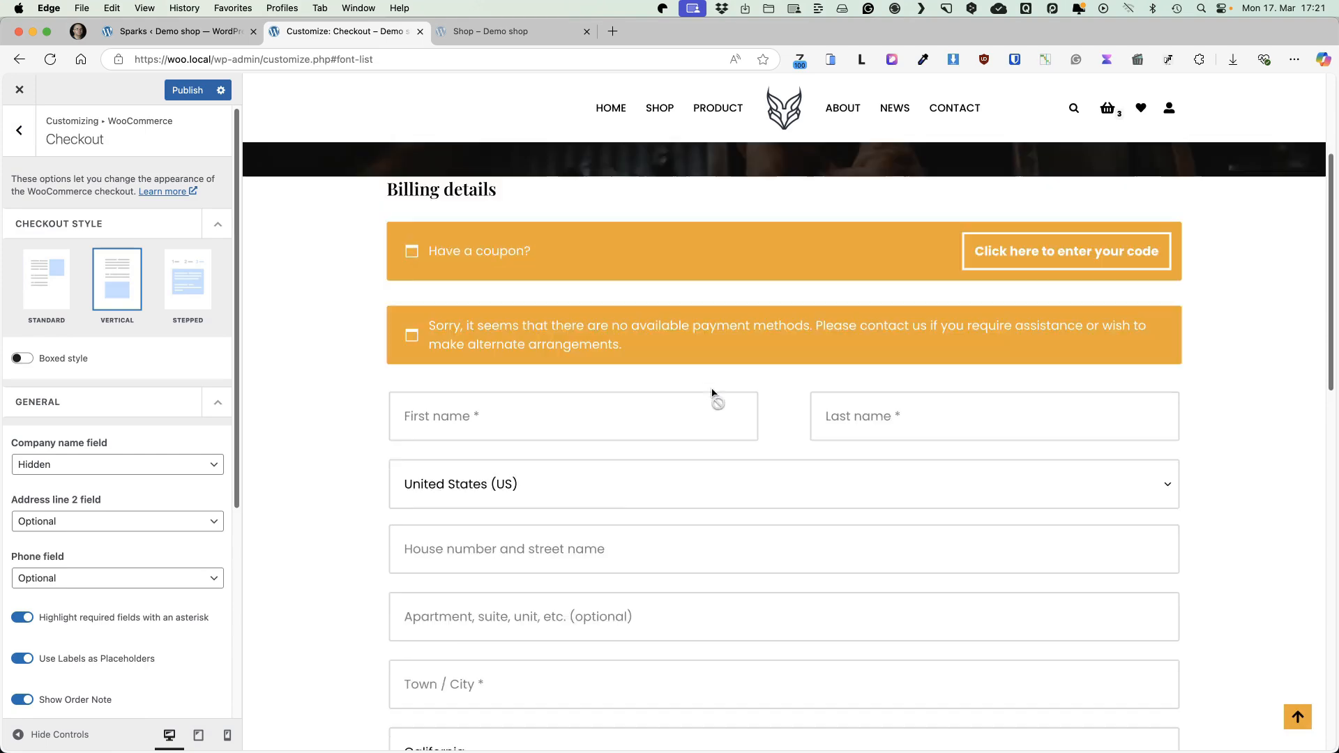
{"action": "left_click", "coordinate": [188, 276]}
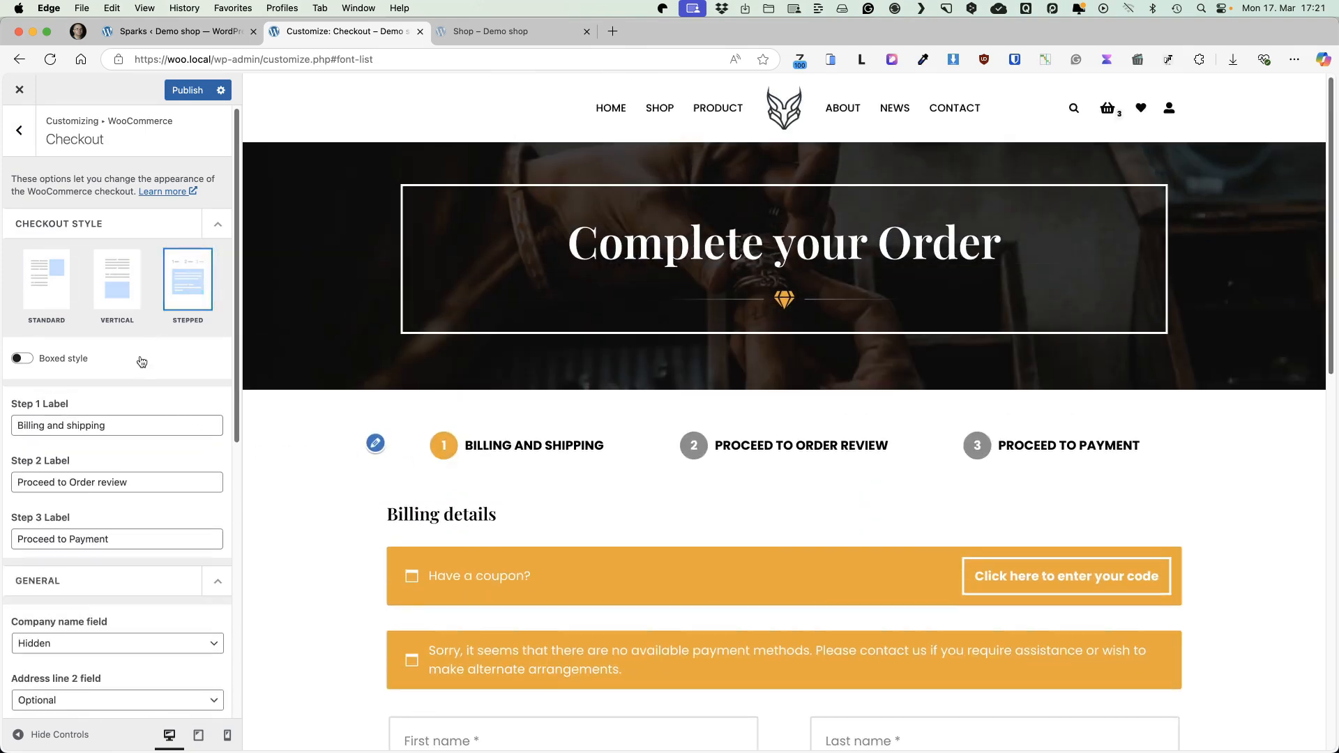
Enable Boxed style for the stepped checkout and look through the form preview and the remaining checkout options
{"action": "left_click", "coordinate": [26, 359]}
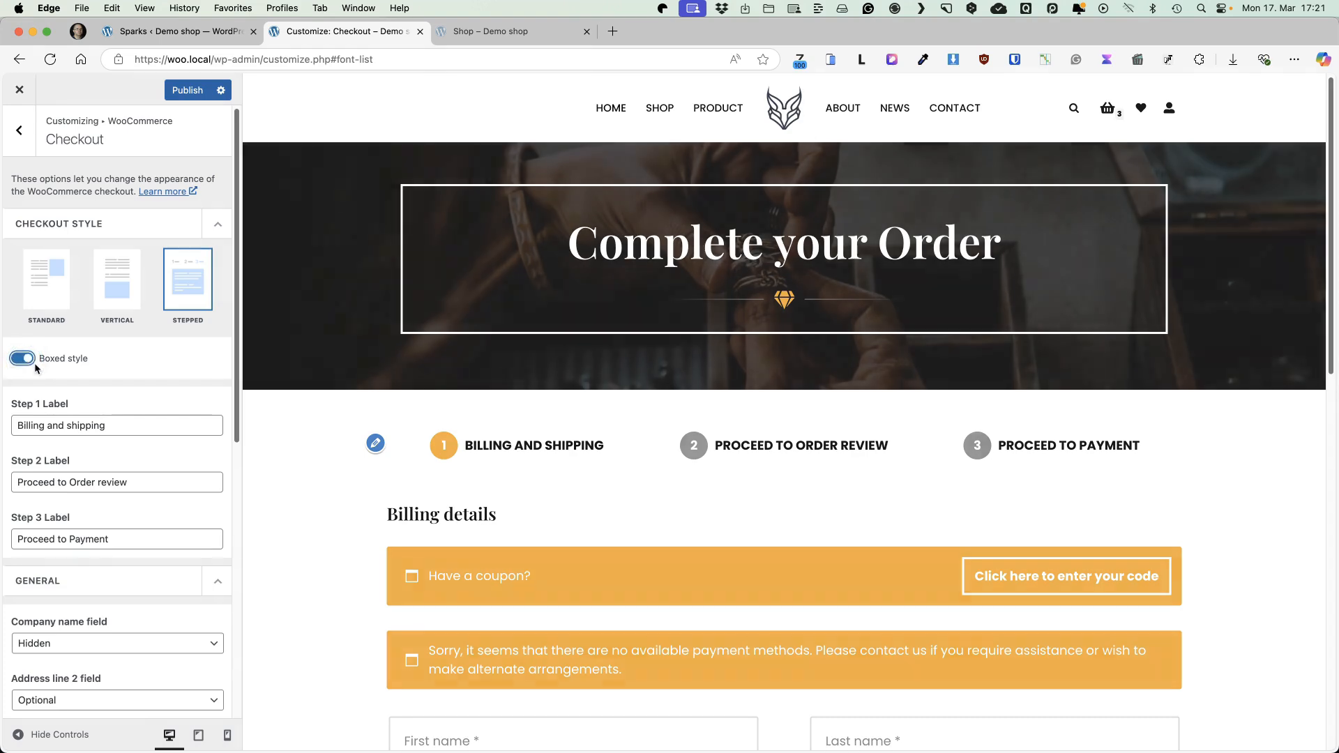
{"action": "scroll", "coordinate": [792, 427], "scroll_direction": "down", "scroll_amount": 3}
{"action": "scroll", "coordinate": [792, 427], "scroll_direction": "down", "scroll_amount": 6}
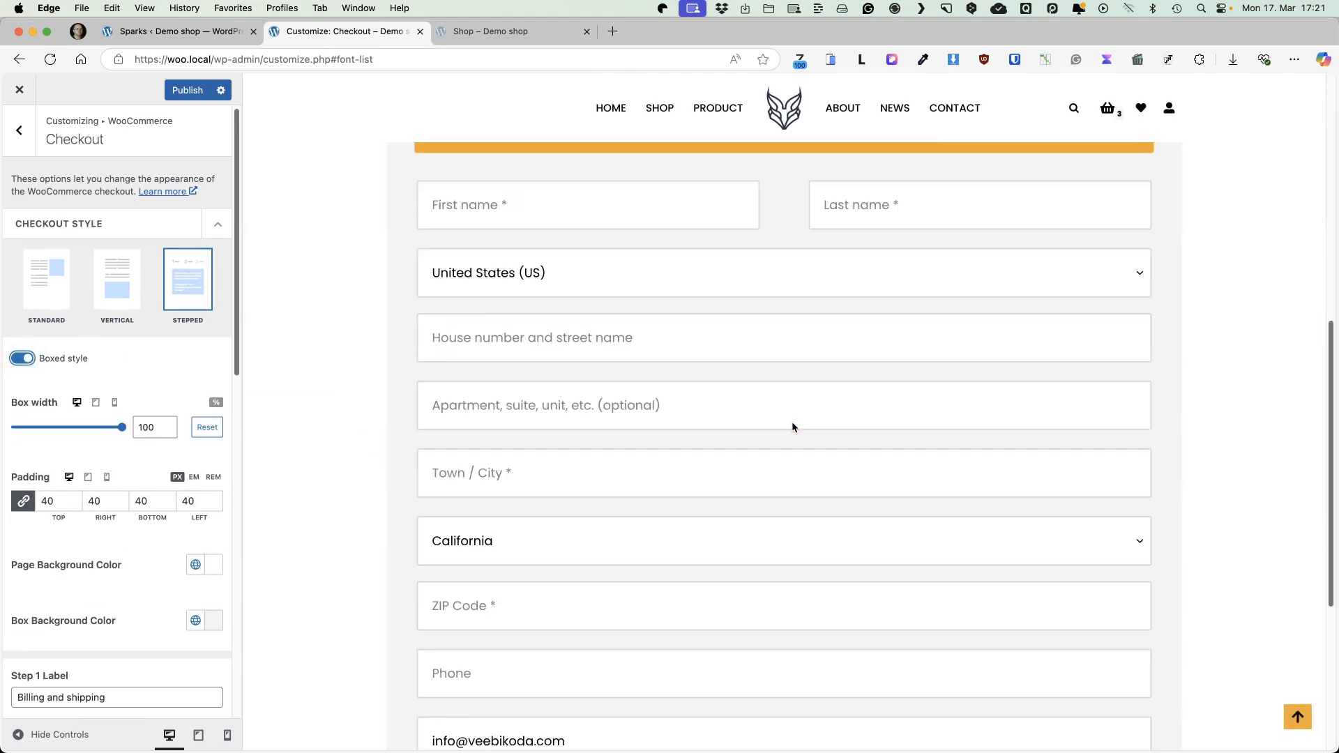
{"action": "scroll", "coordinate": [792, 426], "scroll_direction": "up", "scroll_amount": 6}
{"action": "scroll", "coordinate": [142, 443], "scroll_direction": "down", "scroll_amount": 2}
{"action": "scroll", "coordinate": [141, 436], "scroll_direction": "down", "scroll_amount": 6}
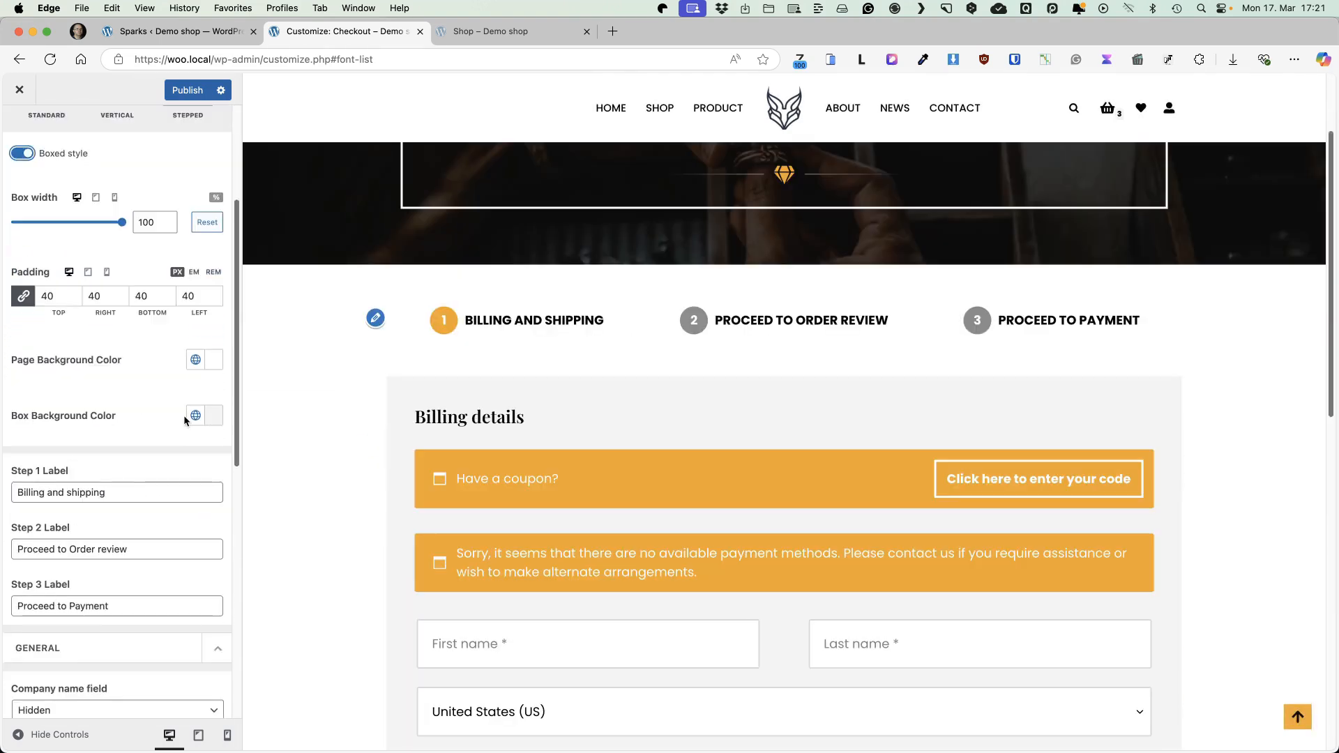
{"action": "scroll", "coordinate": [110, 389], "scroll_direction": "down", "scroll_amount": 3}
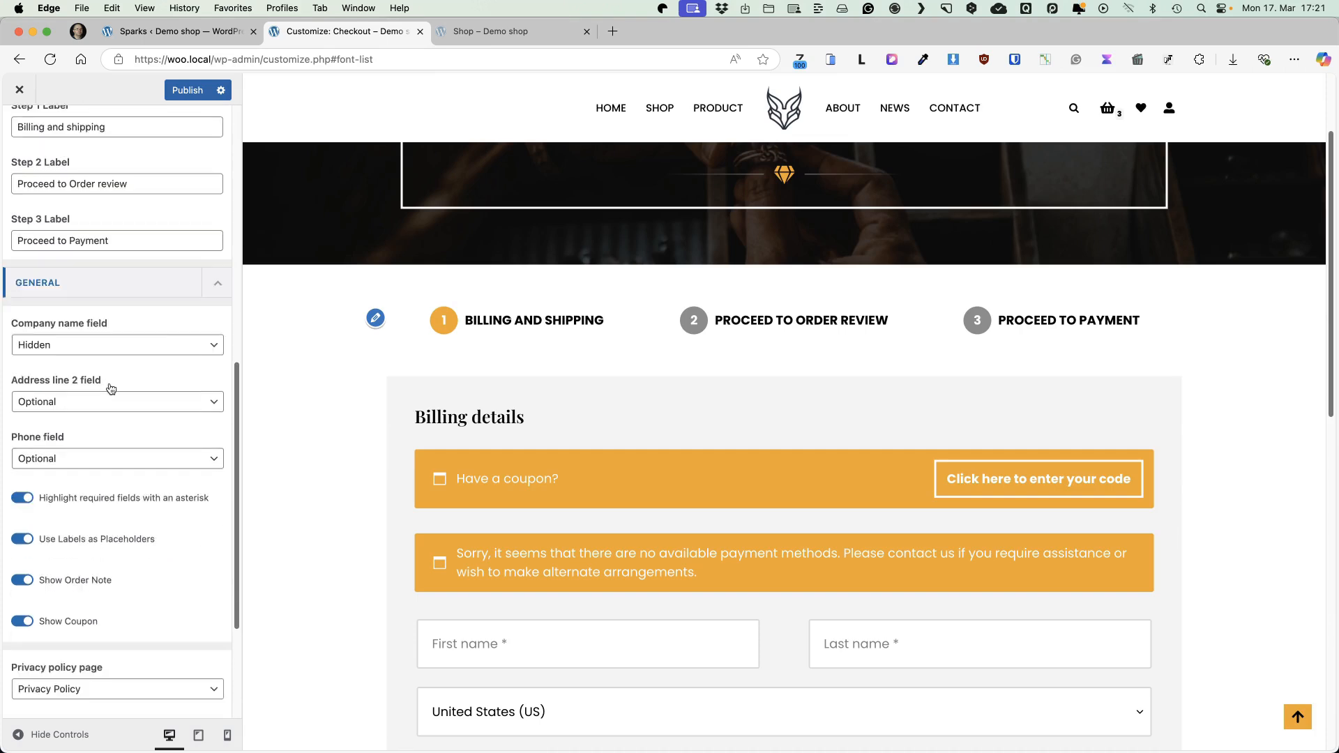
{"action": "scroll", "coordinate": [130, 444], "scroll_direction": "down", "scroll_amount": 2}
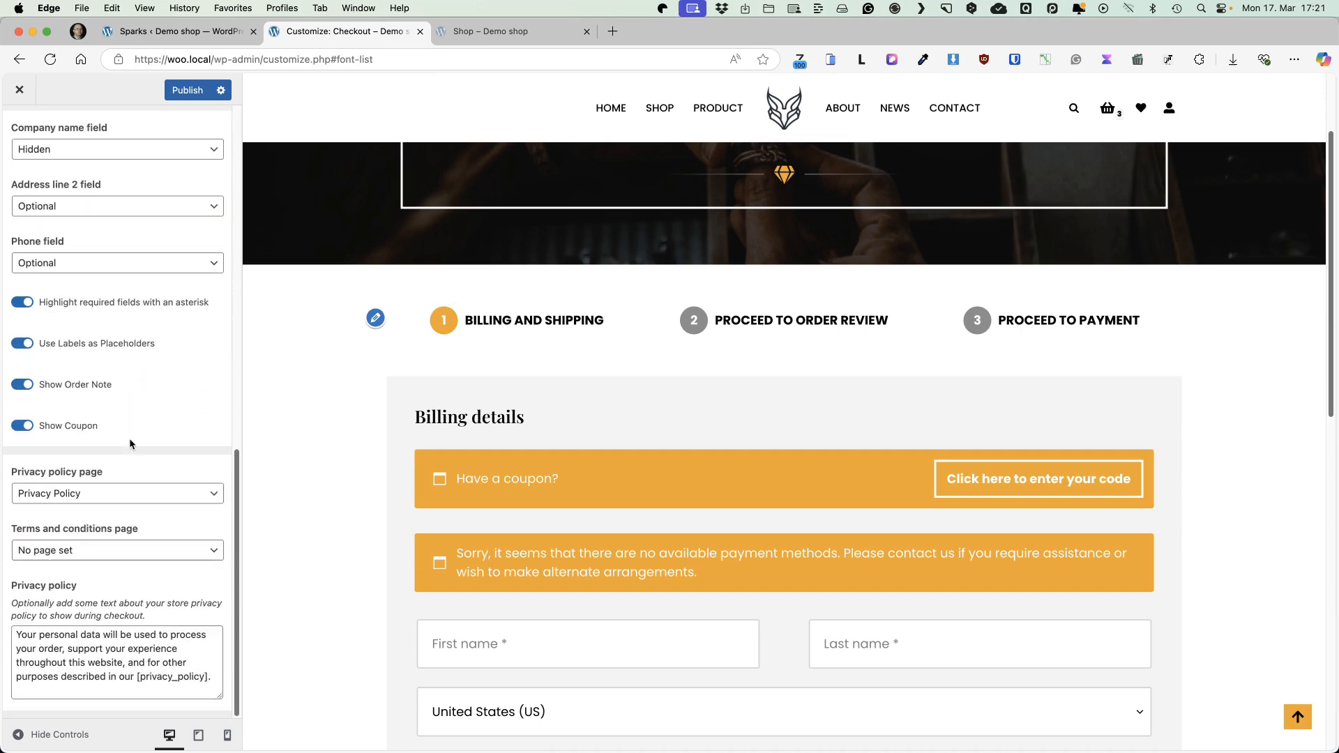
{"action": "scroll", "coordinate": [133, 488], "scroll_direction": "up", "scroll_amount": 10}
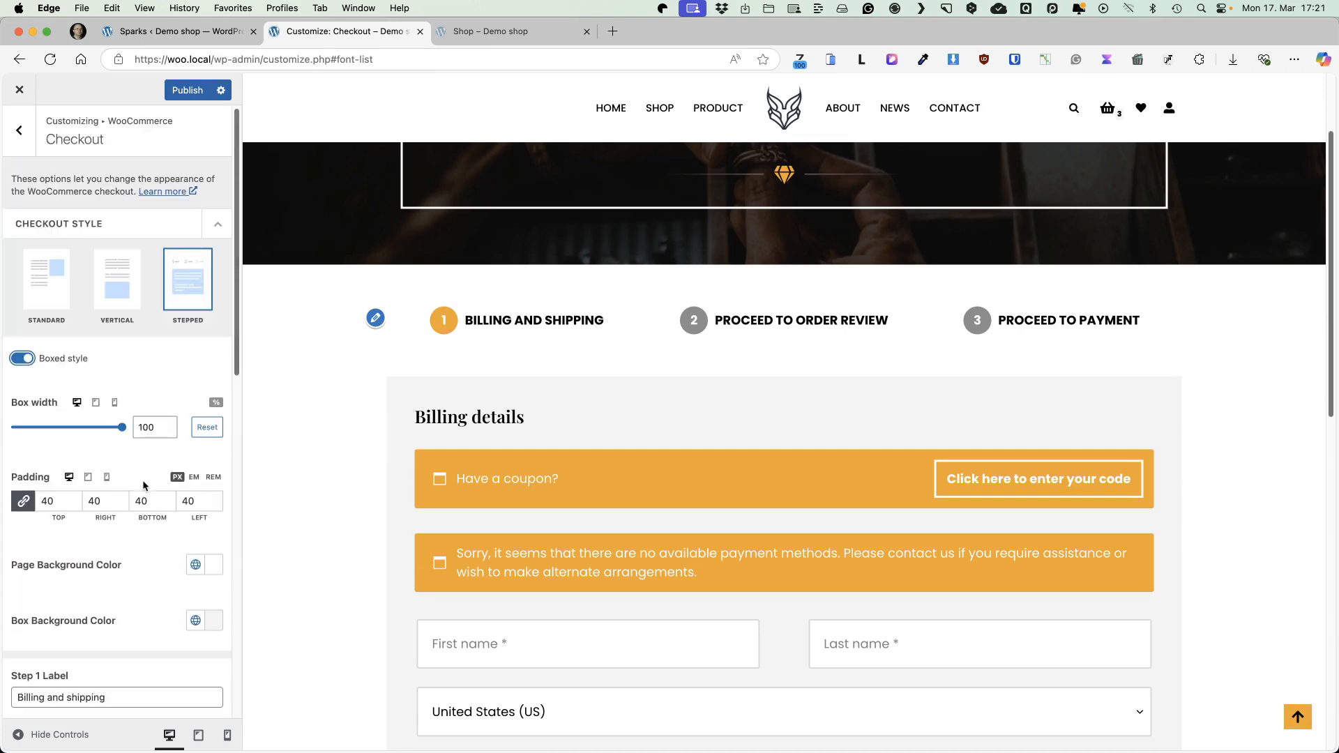
Open the Single Product settings and load the Diamond Ropy product page from the shop in the preview
{"action": "left_click", "coordinate": [19, 130]}
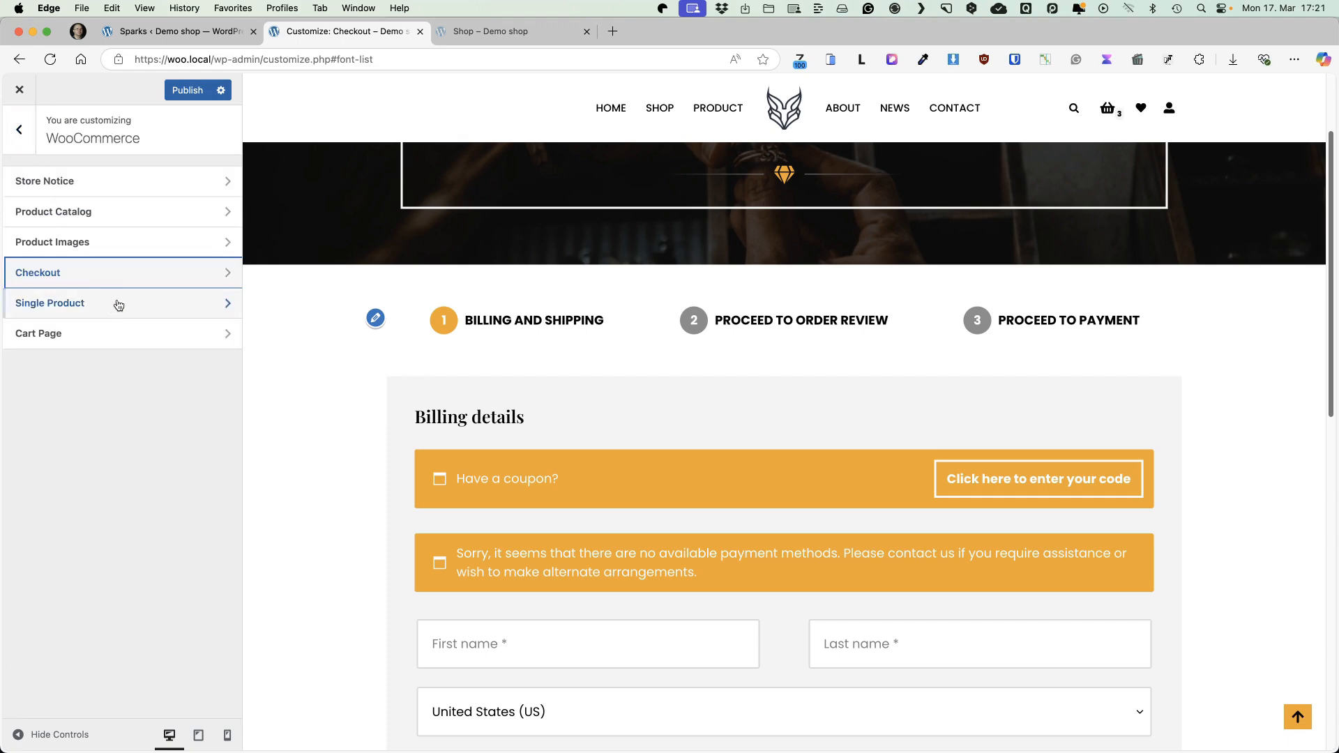
{"action": "left_click", "coordinate": [115, 309]}
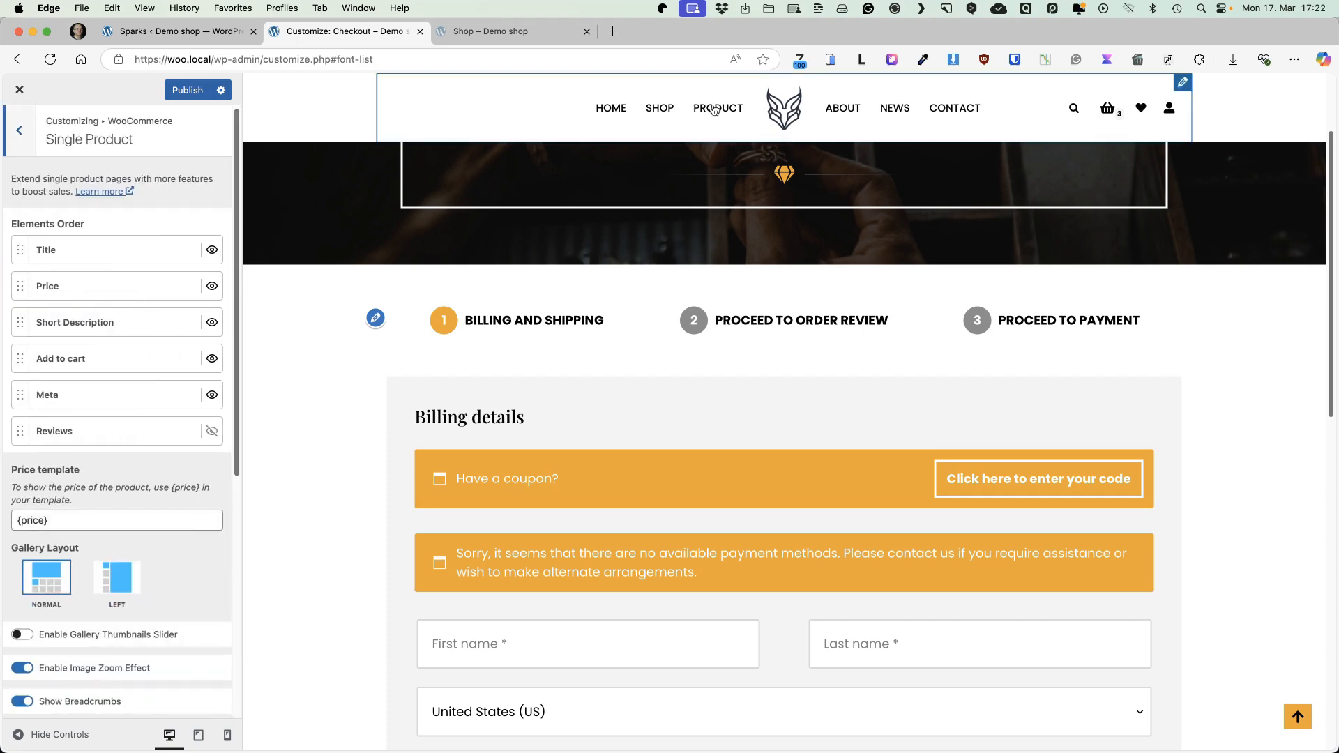
{"action": "left_click", "coordinate": [658, 109]}
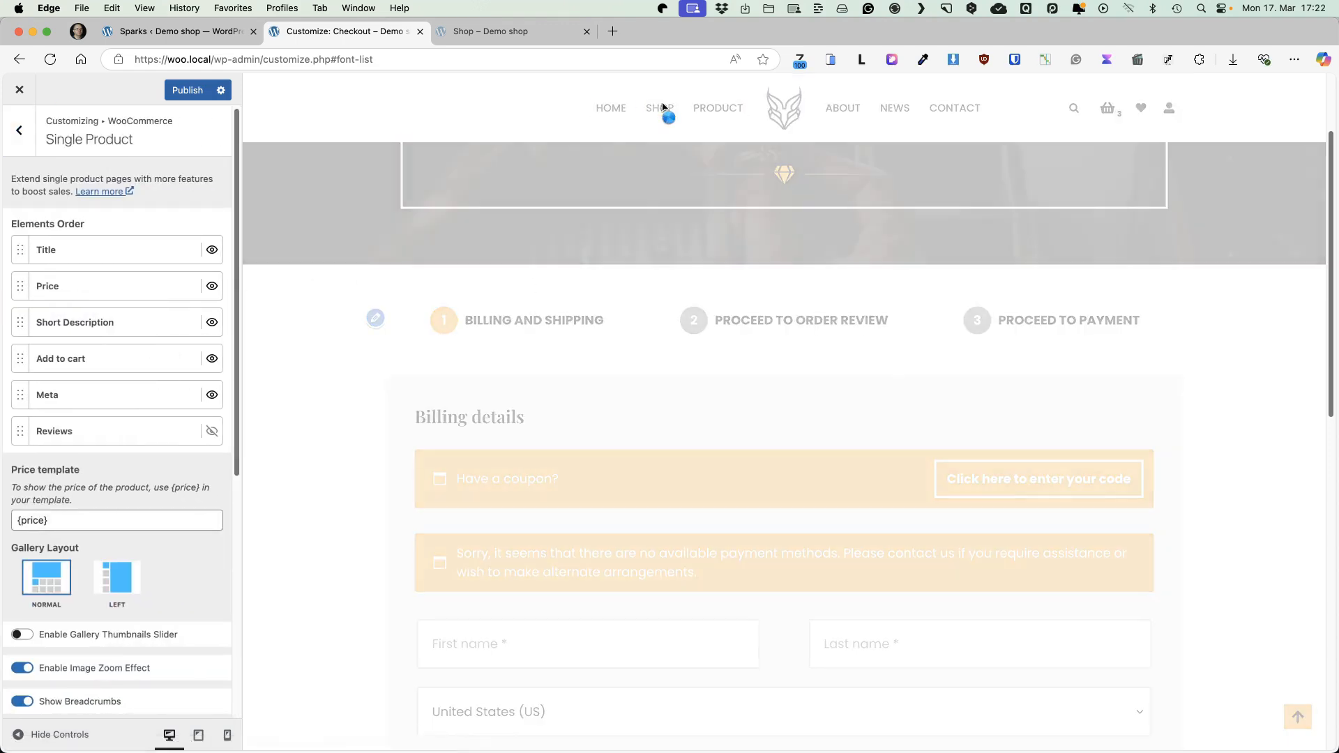
{"action": "scroll", "coordinate": [569, 604], "scroll_direction": "down", "scroll_amount": 2}
{"action": "left_click", "coordinate": [546, 508]}
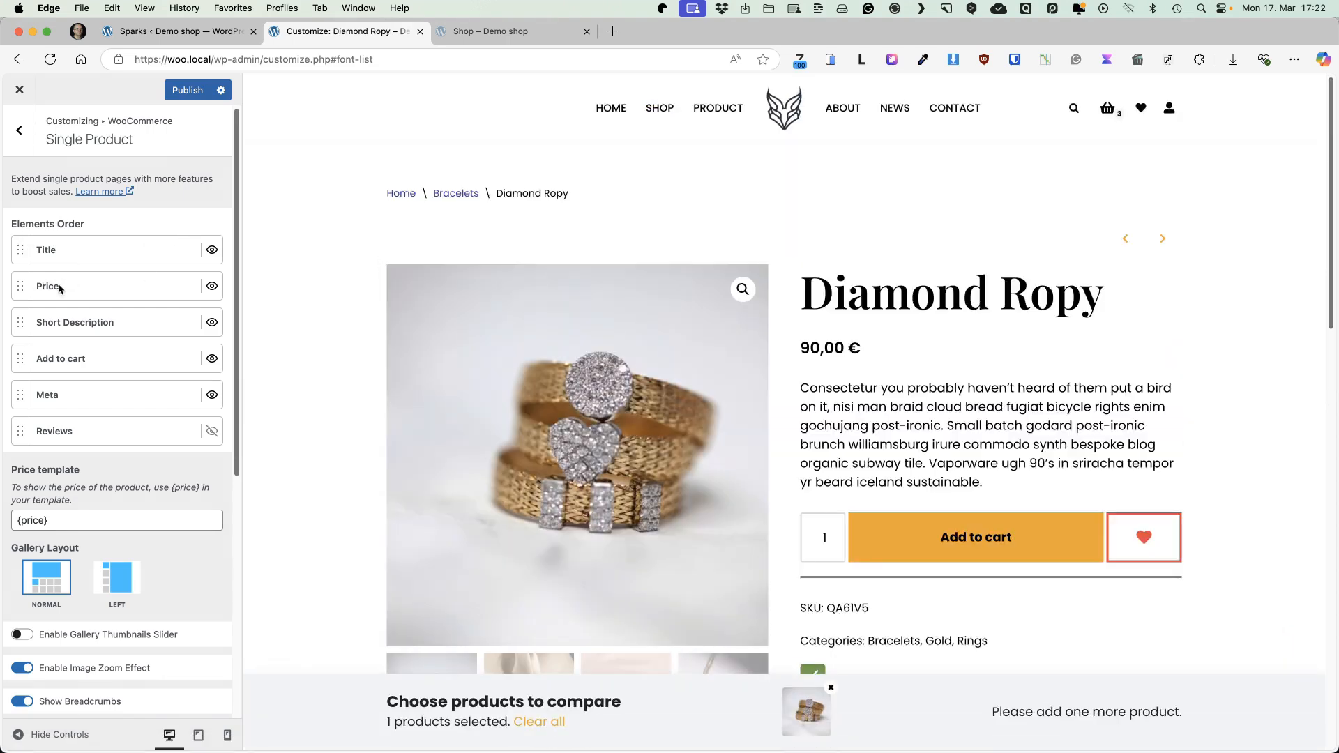
Try the price above the title and the Left gallery layout on the product page, restoring the element order and the Normal layout
{"action": "left_click_drag", "start_coordinate": [21, 287], "coordinate": [21, 249]}
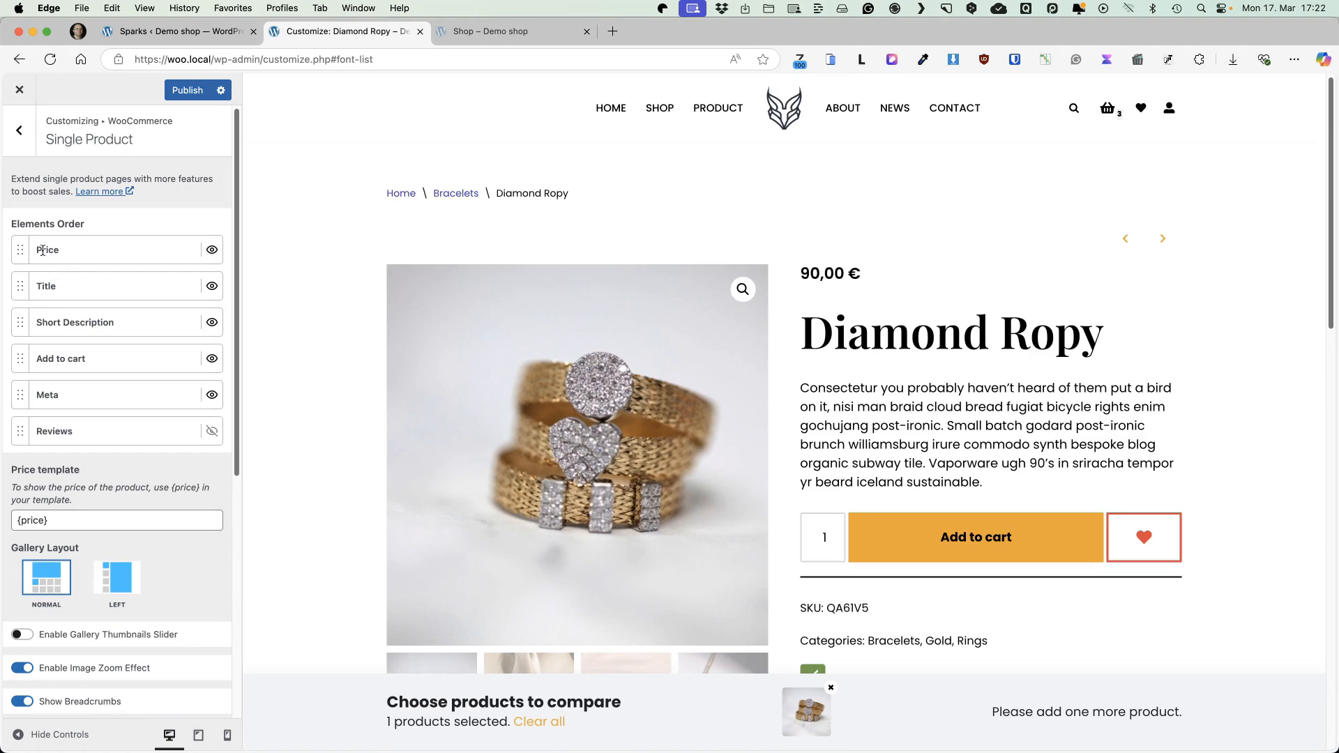
{"action": "left_click_drag", "start_coordinate": [20, 250], "coordinate": [20, 286]}
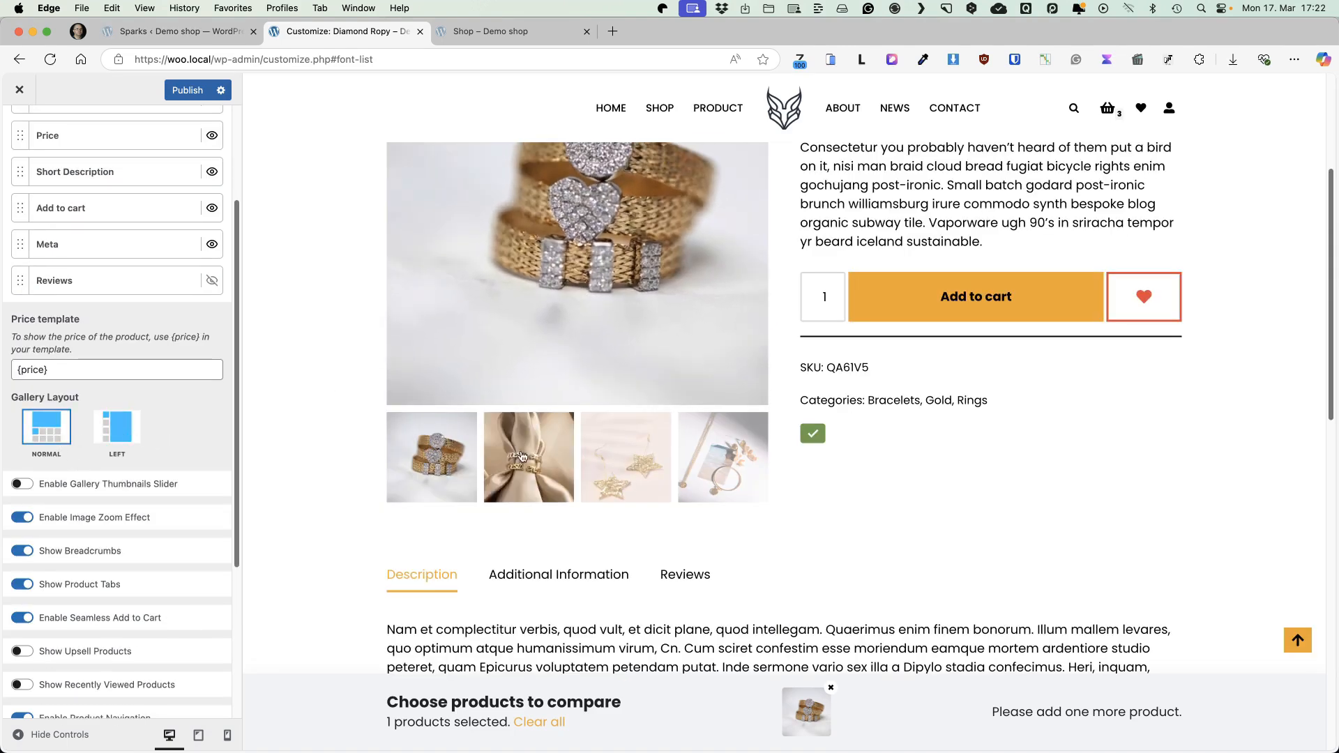
{"action": "left_click", "coordinate": [124, 430]}
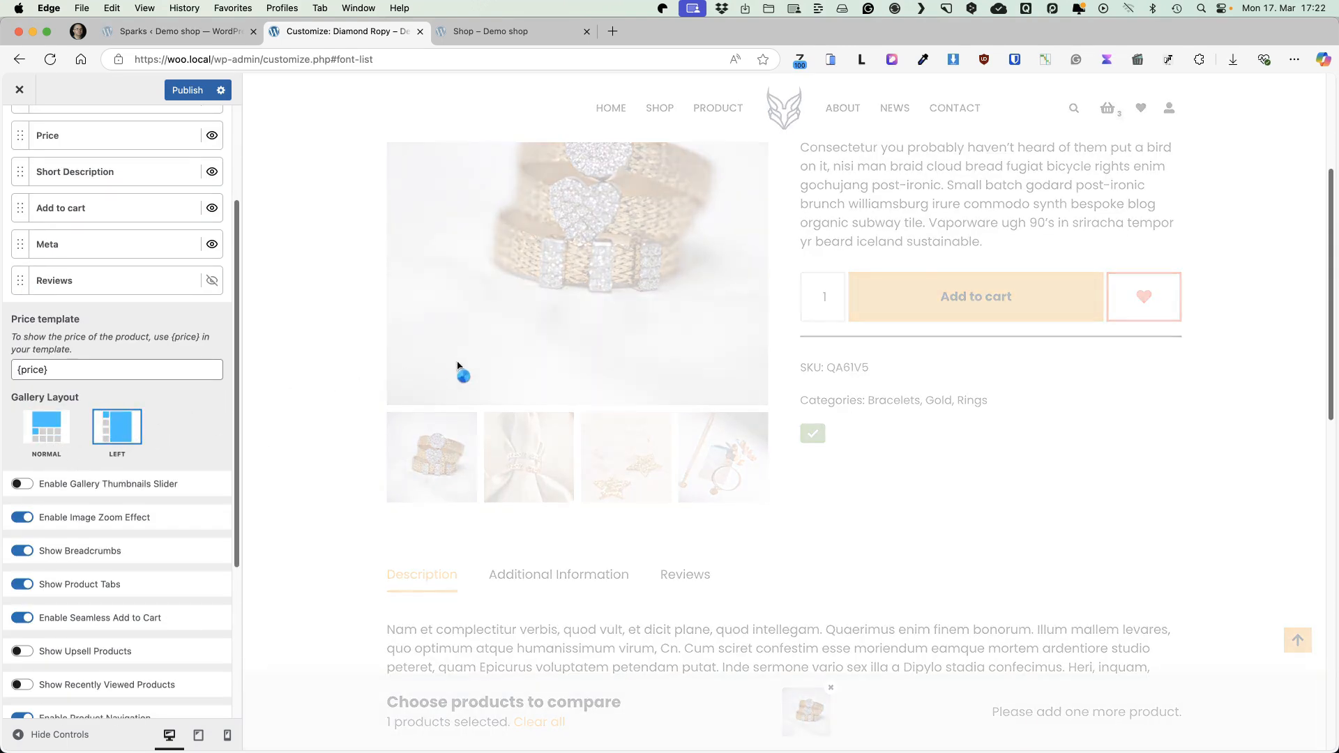
{"action": "left_click", "coordinate": [46, 427]}
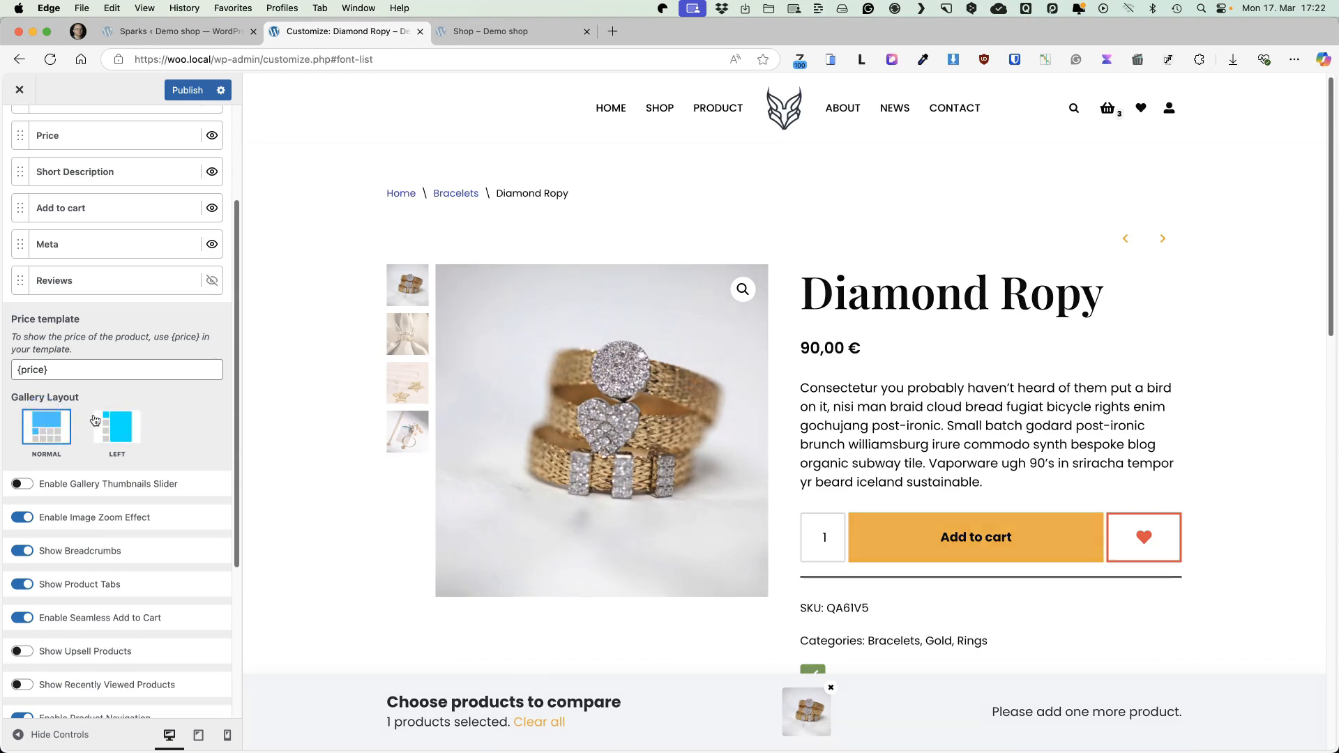
Enable the gallery thumbnails slider for single products and check it below the main product image
{"action": "left_click", "coordinate": [21, 484]}
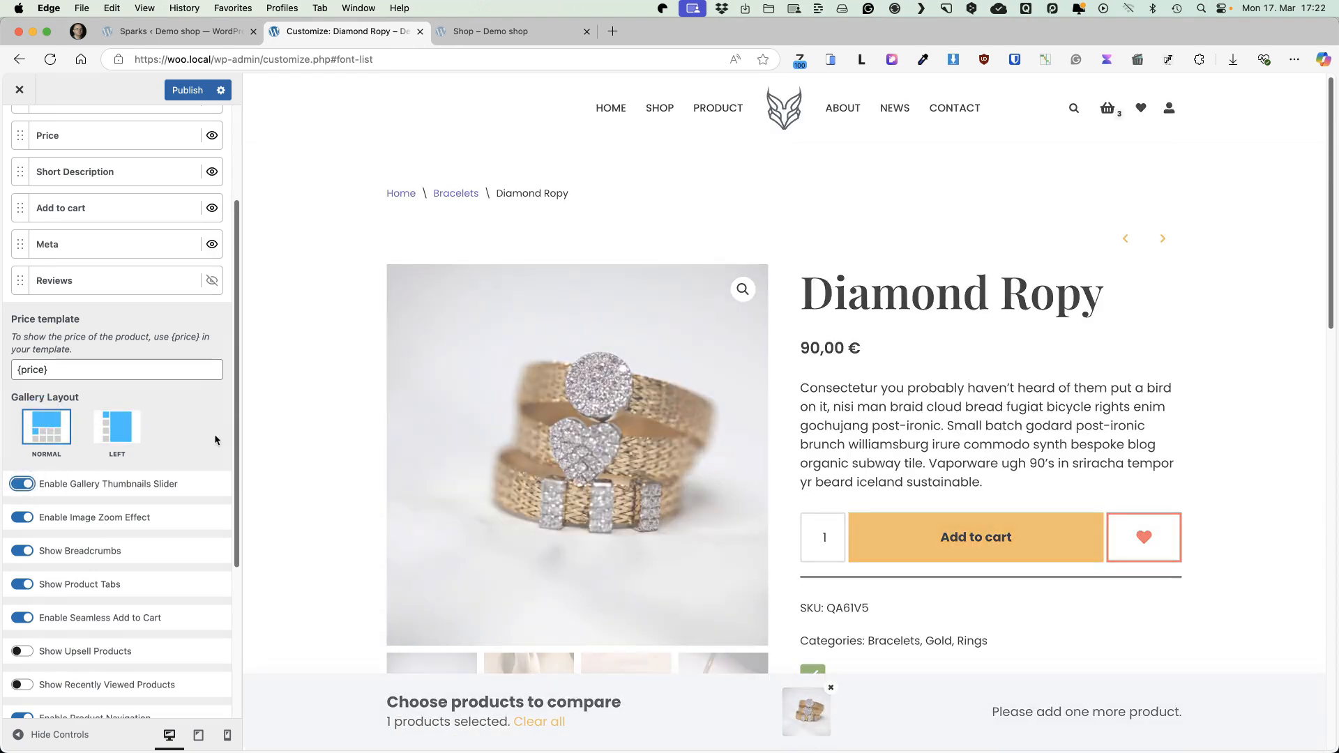
{"action": "scroll", "coordinate": [600, 396], "scroll_direction": "down", "scroll_amount": 4}
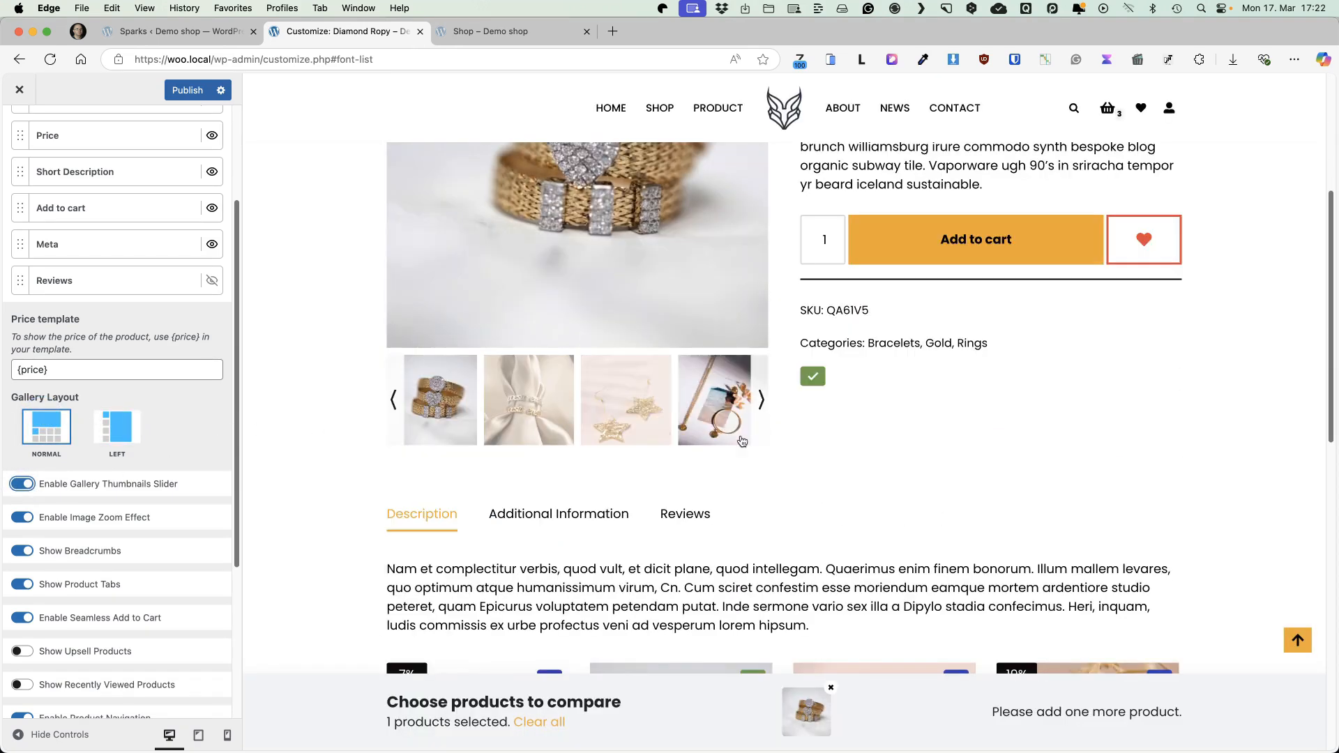
Try the gallery thumbnail slider on the Diamond Ropy page and examine the breadcrumb trail above the product image
{"action": "left_click", "coordinate": [756, 401]}
{"action": "left_click", "coordinate": [765, 400]}
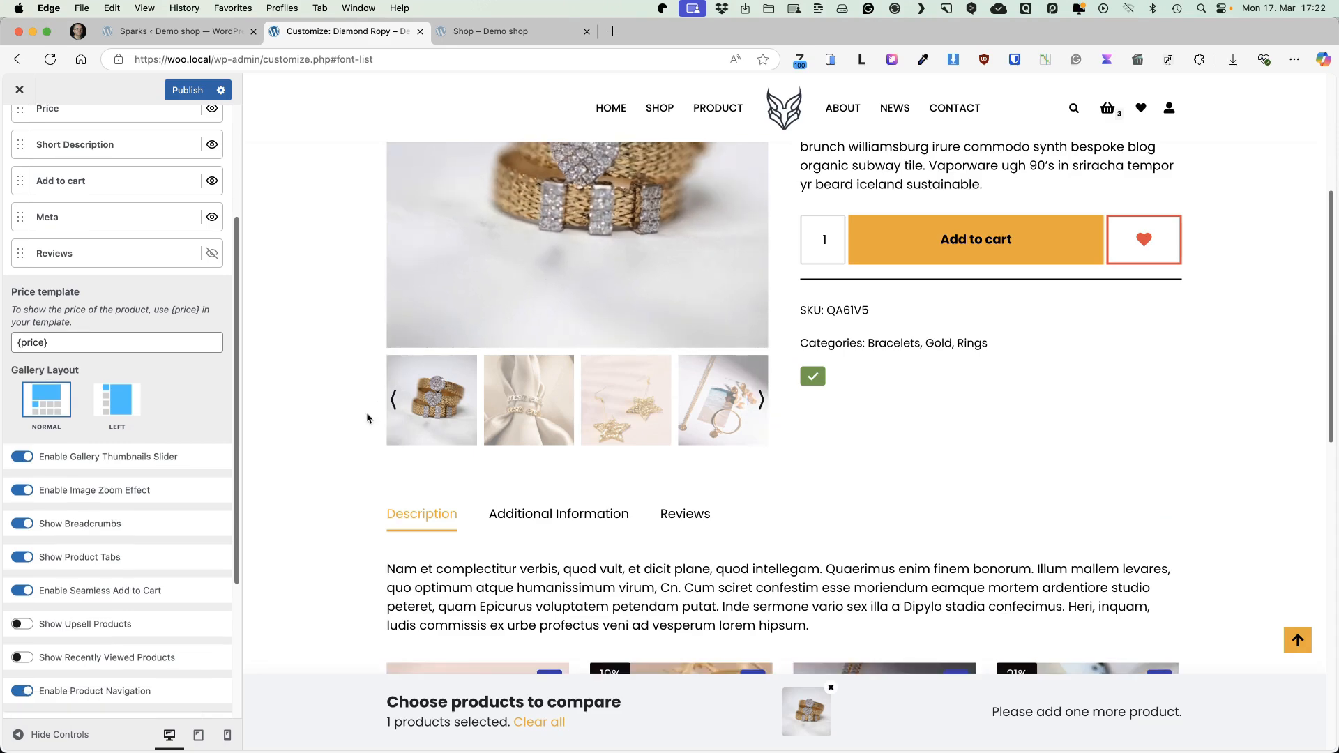
{"action": "scroll", "coordinate": [146, 502], "scroll_direction": "down", "scroll_amount": 5}
{"action": "scroll", "coordinate": [139, 508], "scroll_direction": "up", "scroll_amount": 3}
{"action": "scroll", "coordinate": [840, 374], "scroll_direction": "up", "scroll_amount": 4}
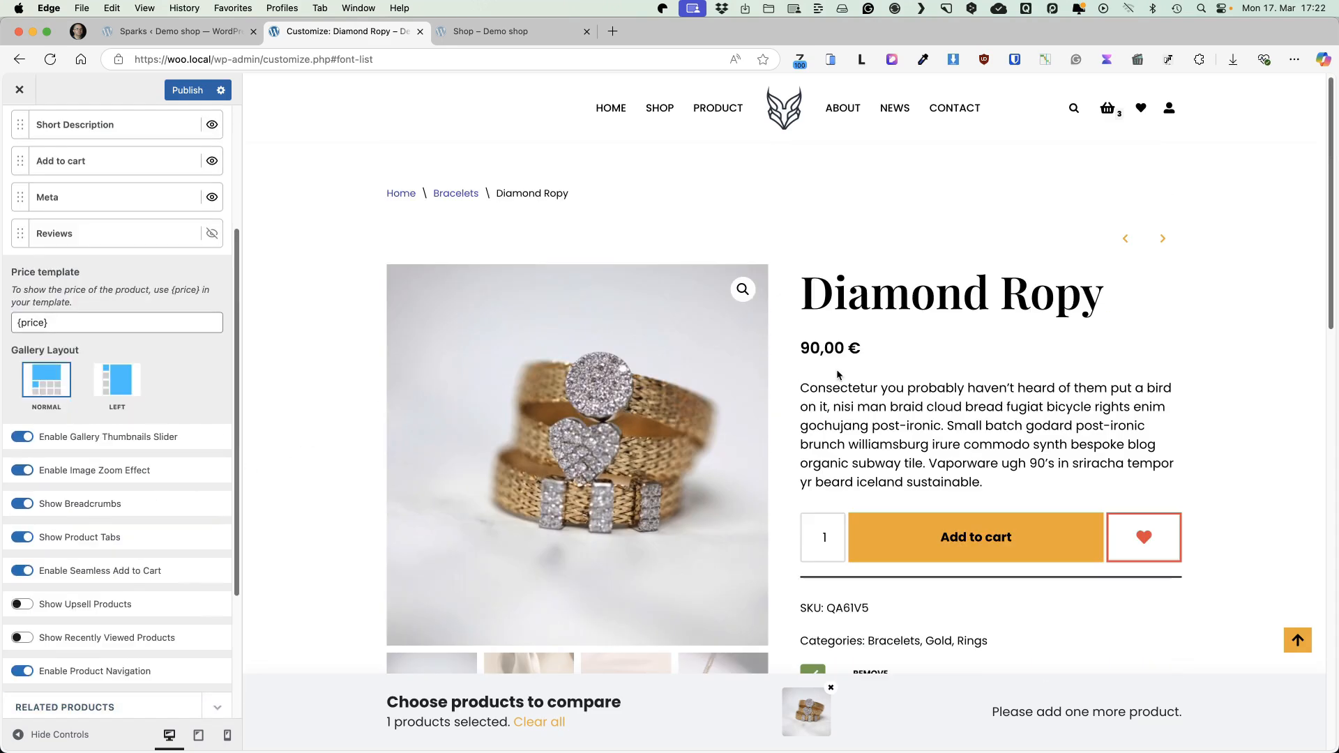
{"action": "left_click_drag", "start_coordinate": [567, 186], "coordinate": [383, 190]}
{"action": "left_click", "coordinate": [411, 184]}
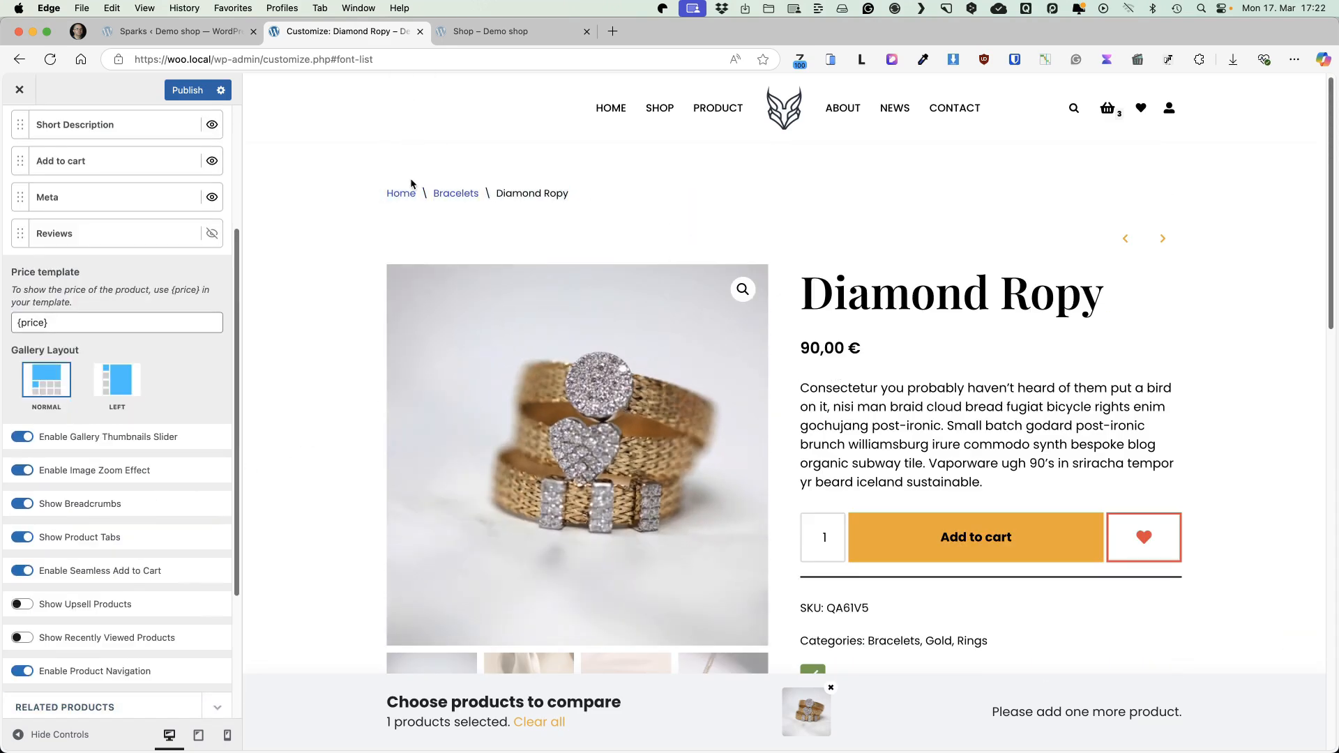
Enable Show Upsell Products and Show Recently Viewed Products for single products and publish the changes
{"action": "scroll", "coordinate": [162, 523], "scroll_direction": "down", "scroll_amount": 3}
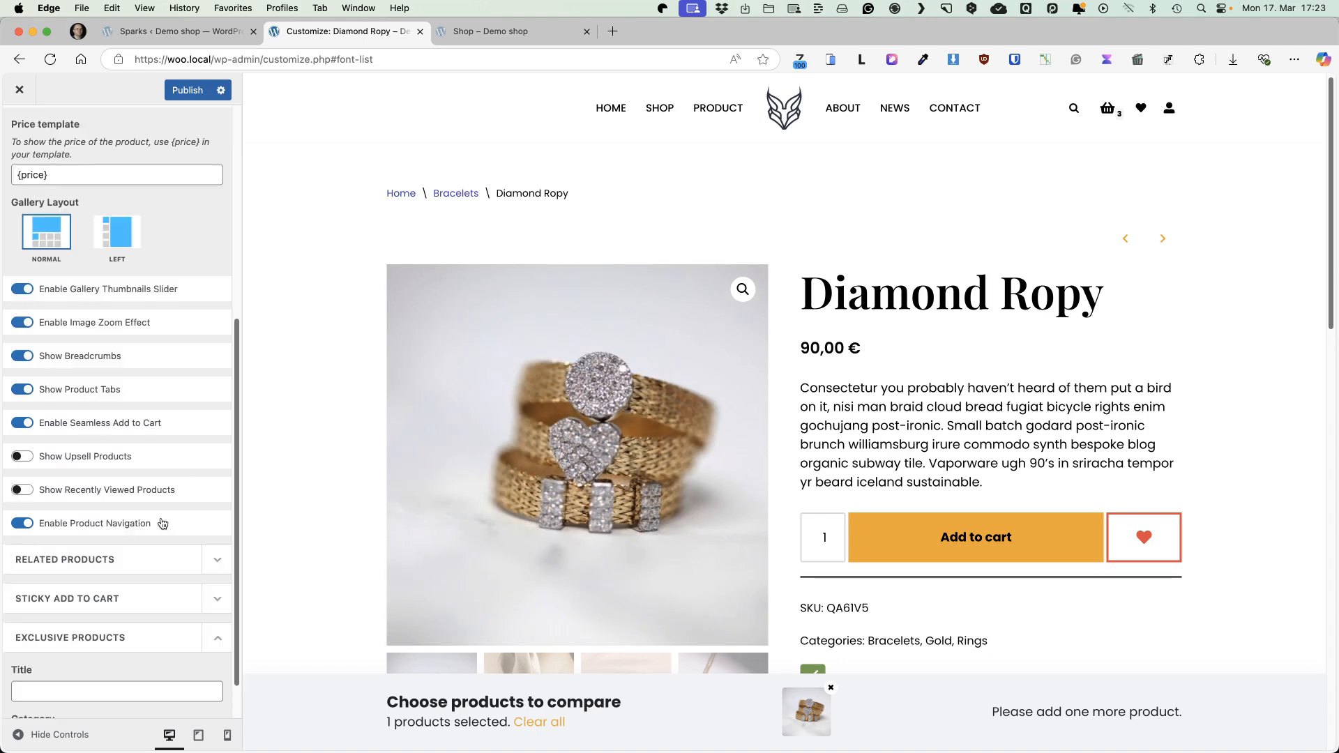
{"action": "left_click", "coordinate": [29, 458]}
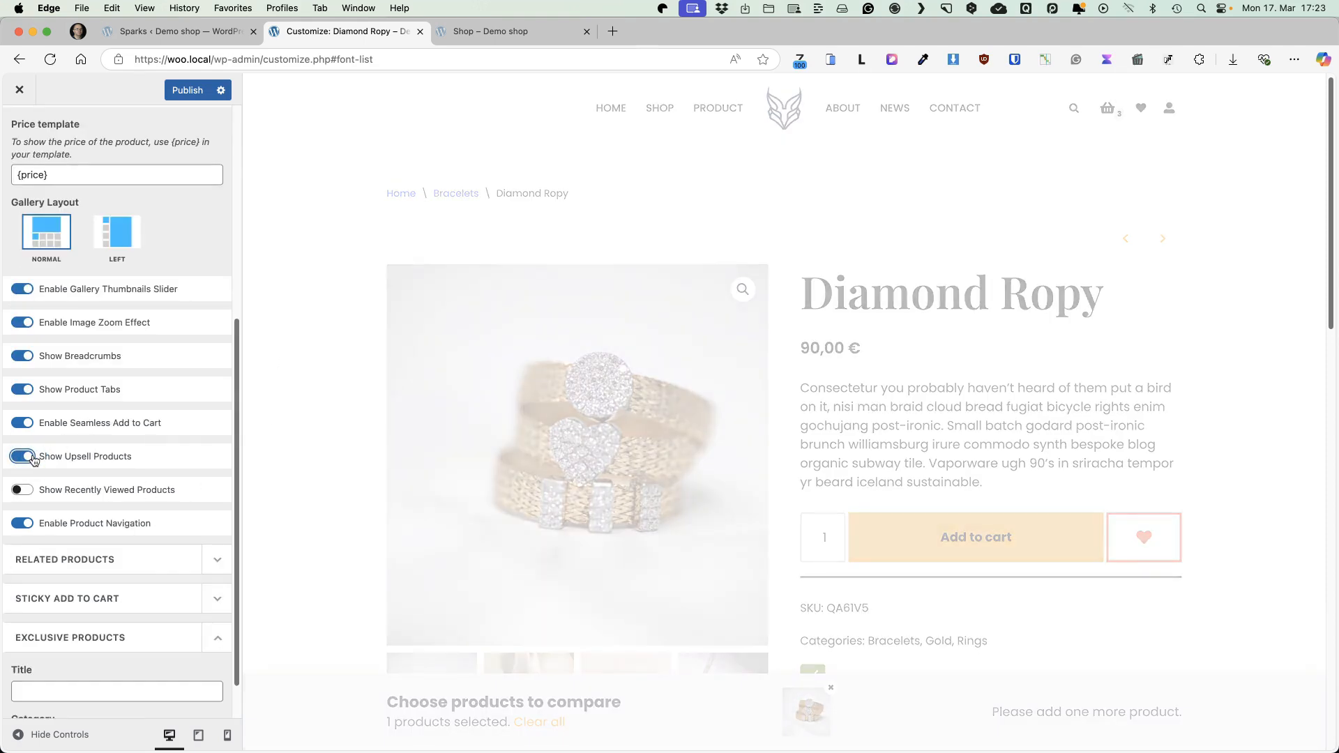
{"action": "left_click", "coordinate": [27, 487]}
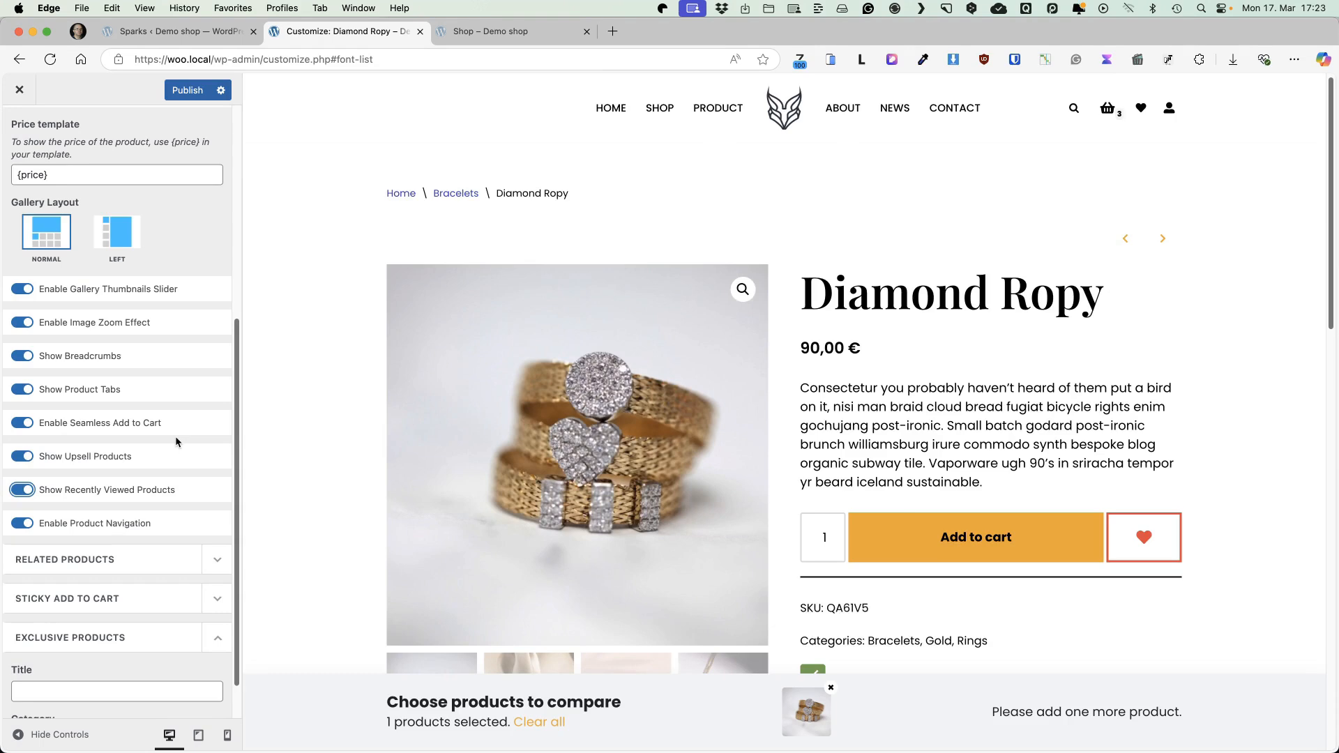
{"action": "left_click", "coordinate": [190, 89]}
Open the Diamond Ropy product in the live shop and browse through the following products with the product navigation
{"action": "left_click", "coordinate": [498, 31]}
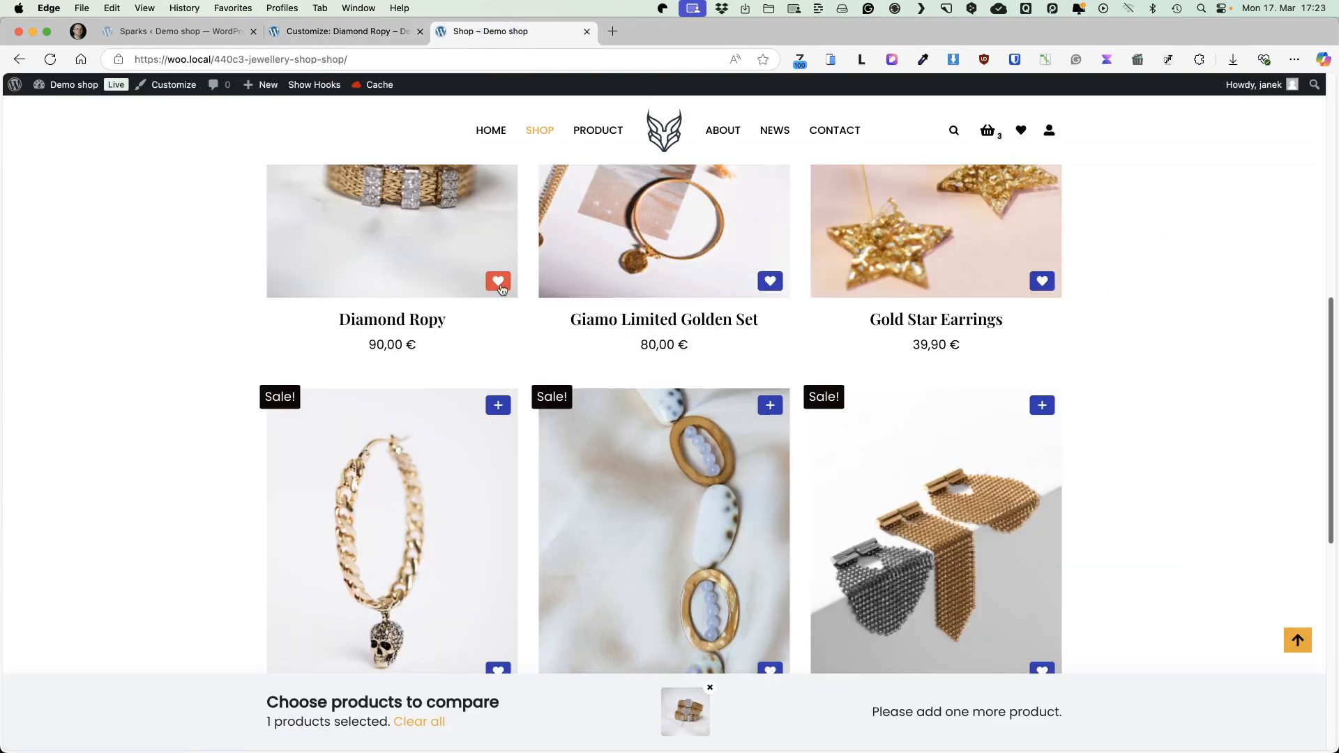
{"action": "left_click", "coordinate": [391, 233]}
{"action": "scroll", "coordinate": [809, 270], "scroll_direction": "down", "scroll_amount": 1}
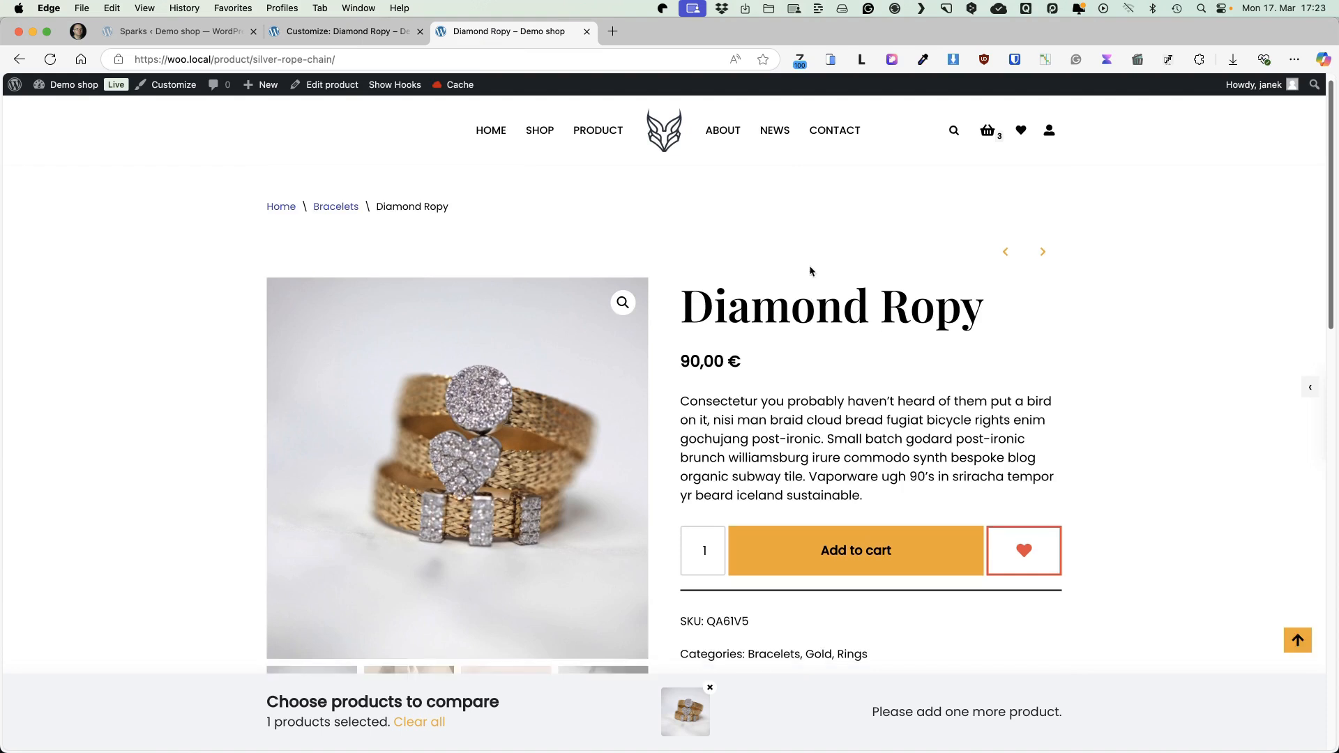
{"action": "left_click", "coordinate": [1040, 257]}
{"action": "left_click", "coordinate": [1040, 257]}
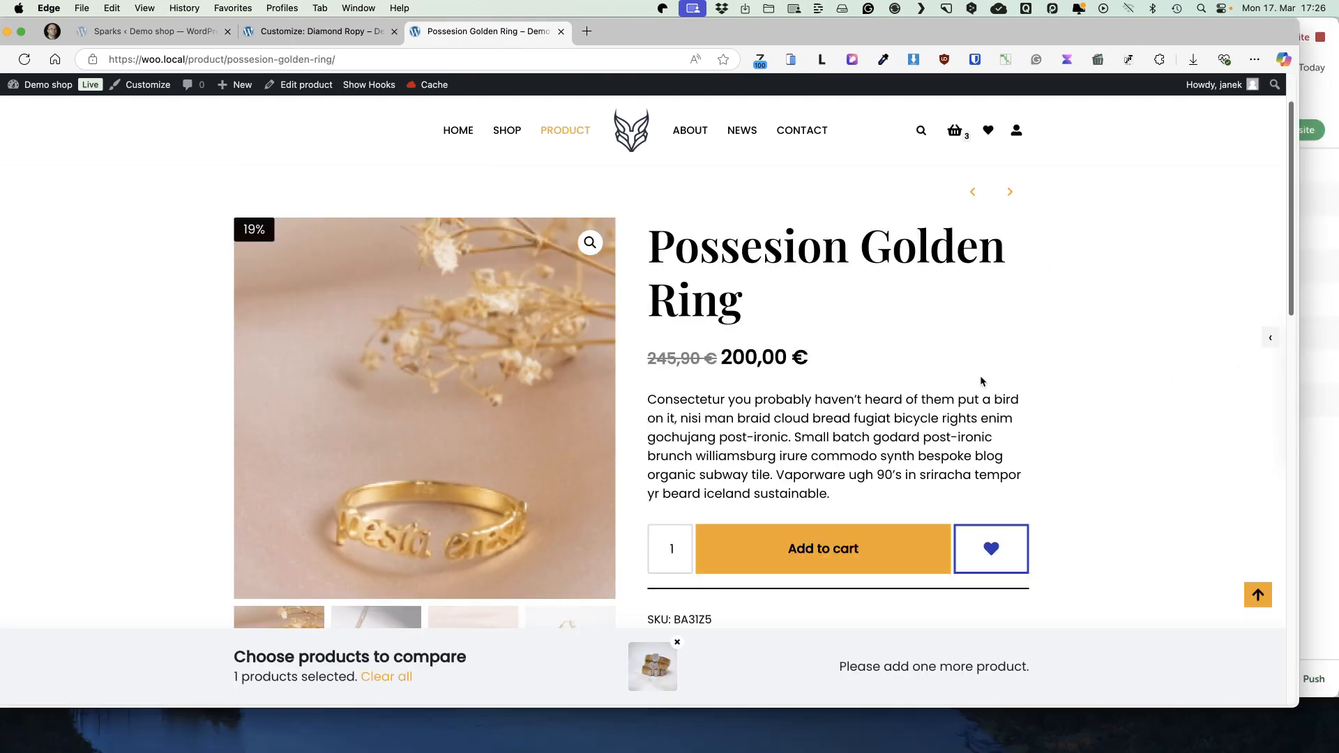
Expand the Recently Viewed products flyout on the Possesion Golden Ring page, look at it and collapse it again
{"action": "left_click", "coordinate": [1271, 338]}
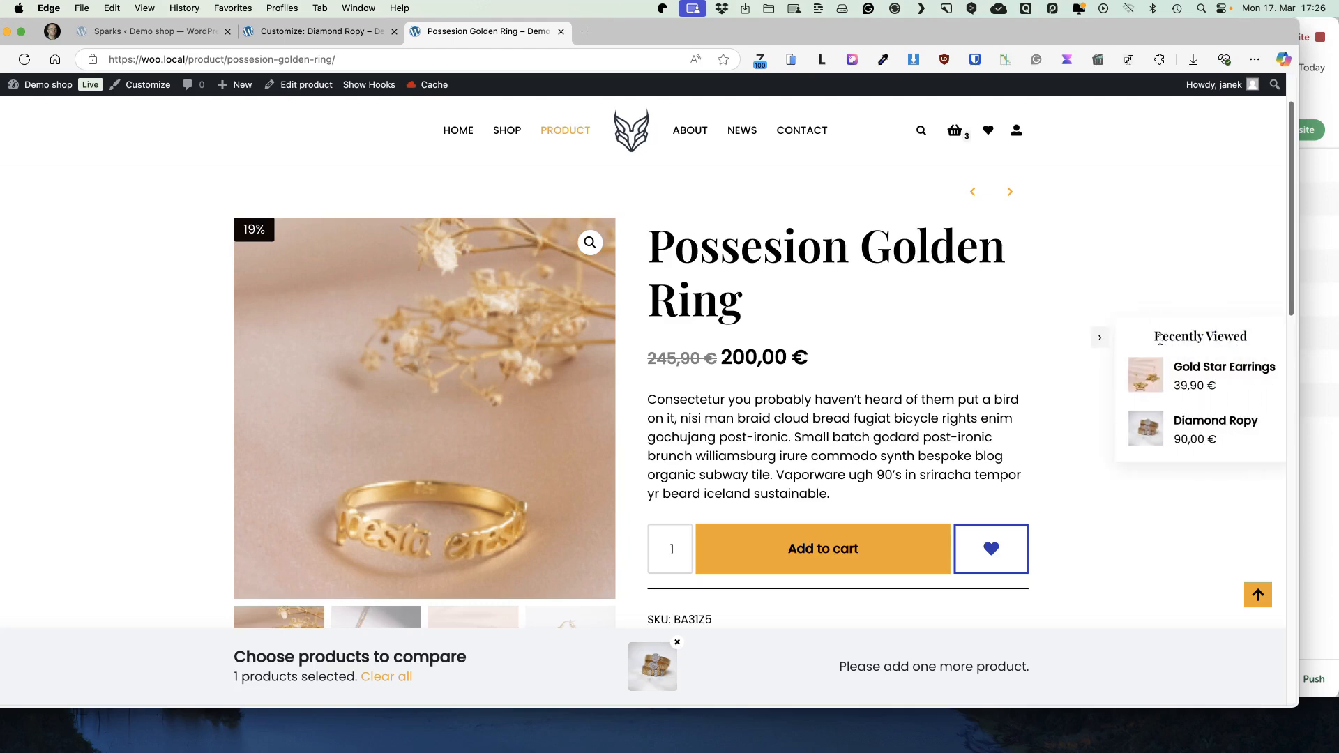
{"action": "left_click", "coordinate": [1100, 341]}
{"action": "key", "text": "ctrl+alt+Return"}
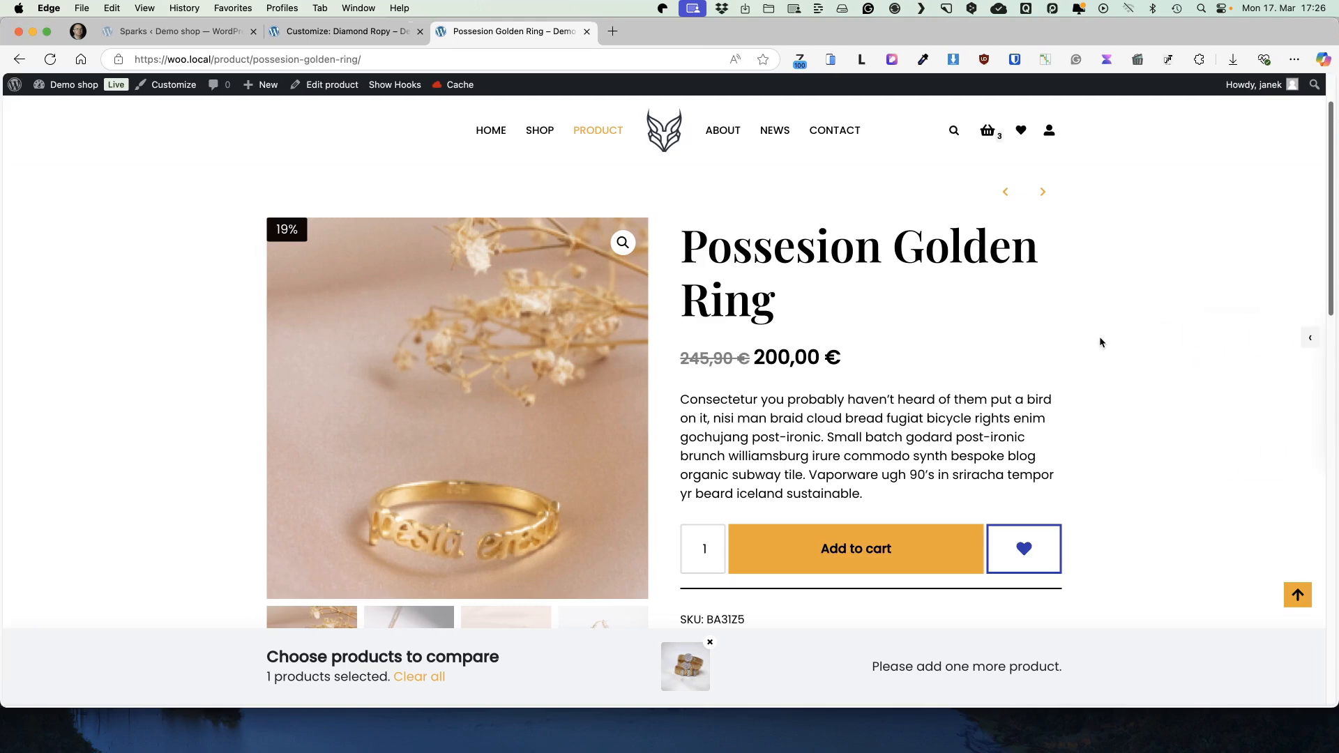
Enable Show Related Products in the Customizer with 3 products in 3 columns and check the related products in the preview
{"action": "left_click", "coordinate": [317, 31]}
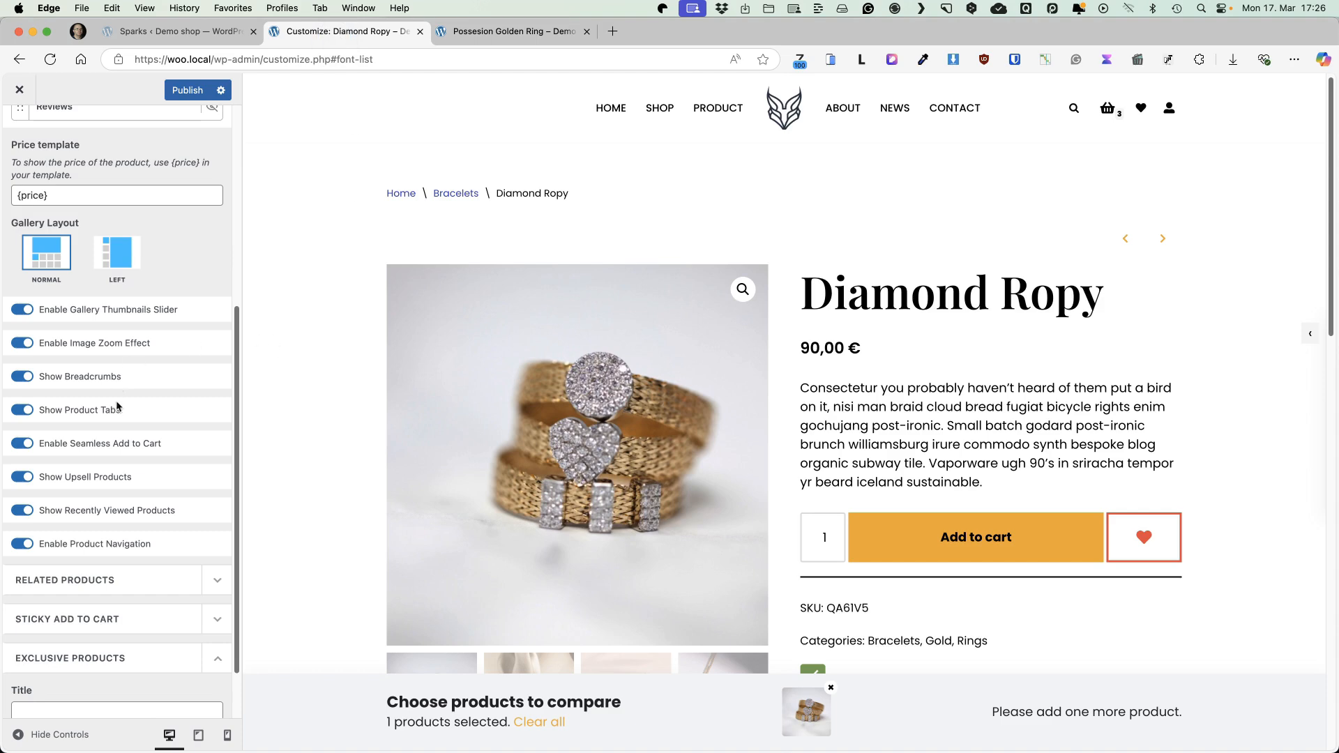
{"action": "scroll", "coordinate": [130, 484], "scroll_direction": "down", "scroll_amount": 2}
{"action": "left_click", "coordinate": [122, 510]}
{"action": "left_click", "coordinate": [22, 546]}
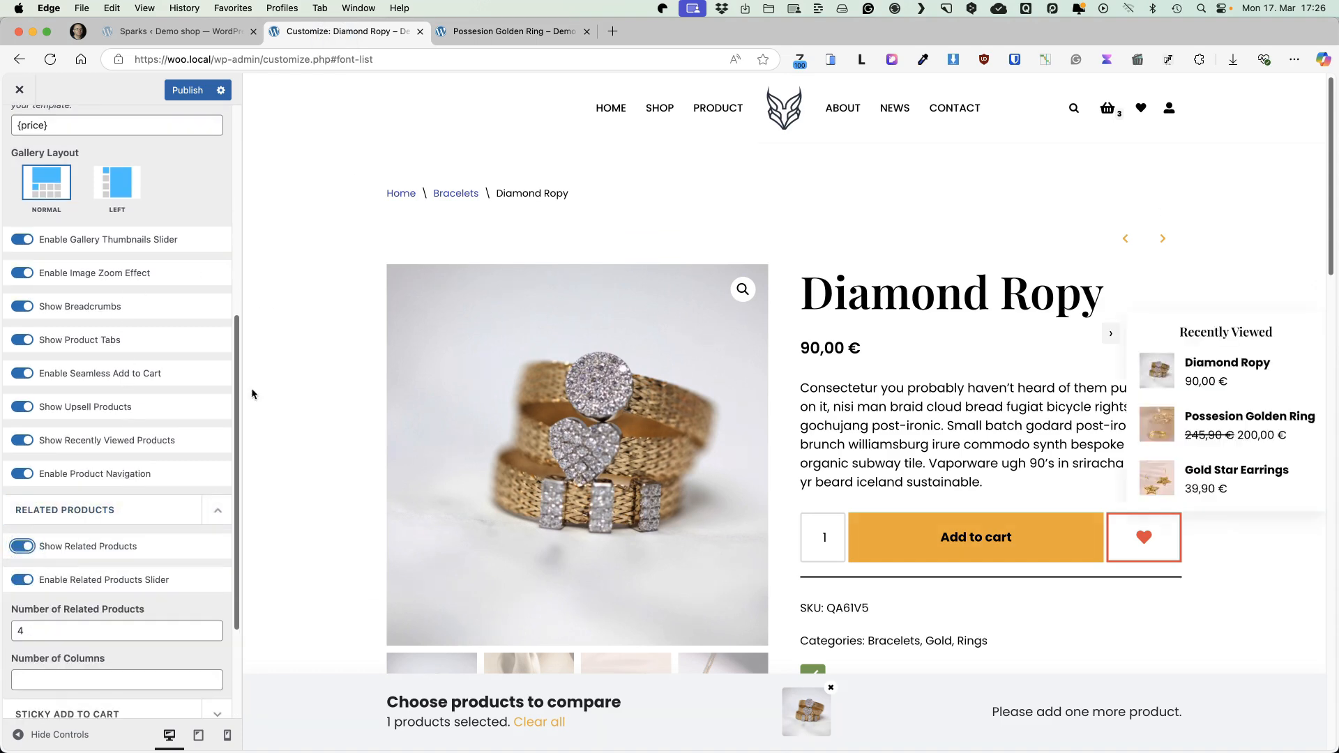
{"action": "scroll", "coordinate": [689, 303], "scroll_direction": "down", "scroll_amount": 3}
{"action": "scroll", "coordinate": [694, 317], "scroll_direction": "down", "scroll_amount": 10}
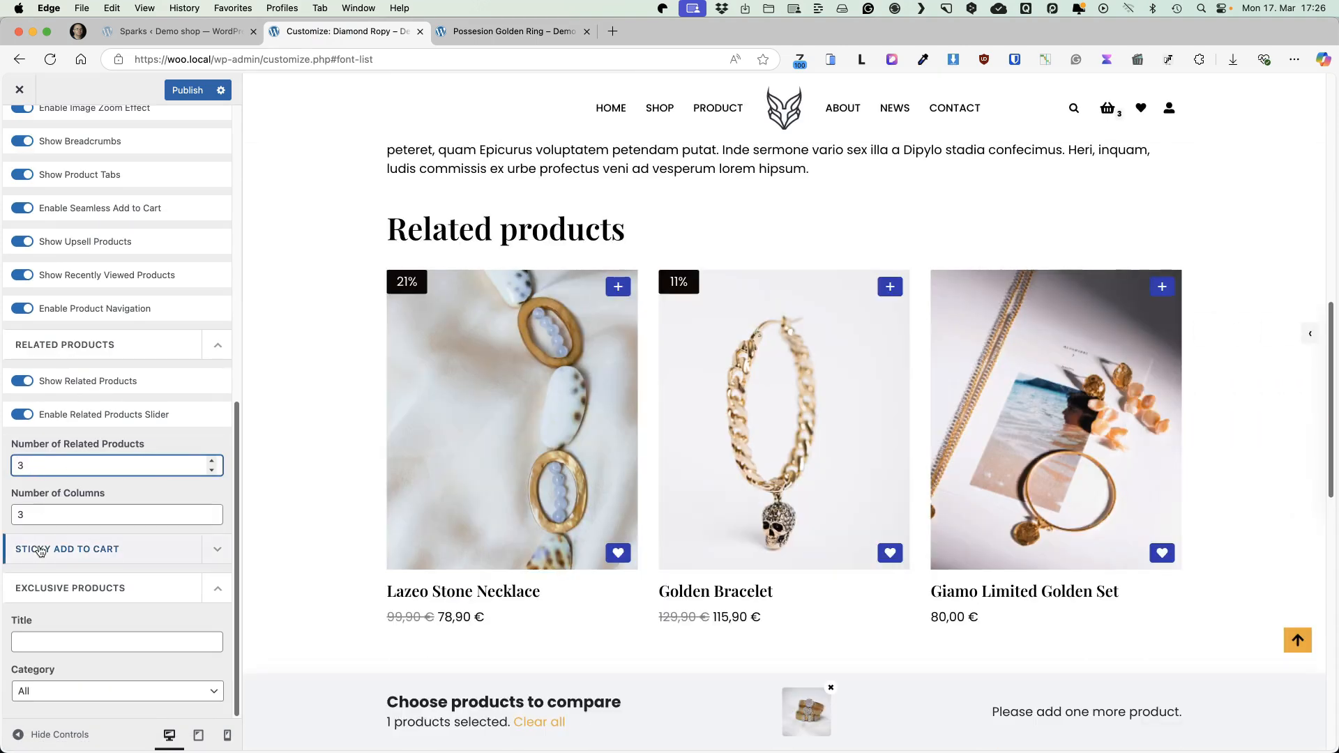
Enable the Sticky Add to Cart for single products, check it in the preview and publish the change
{"action": "left_click", "coordinate": [218, 550]}
{"action": "left_click", "coordinate": [15, 590]}
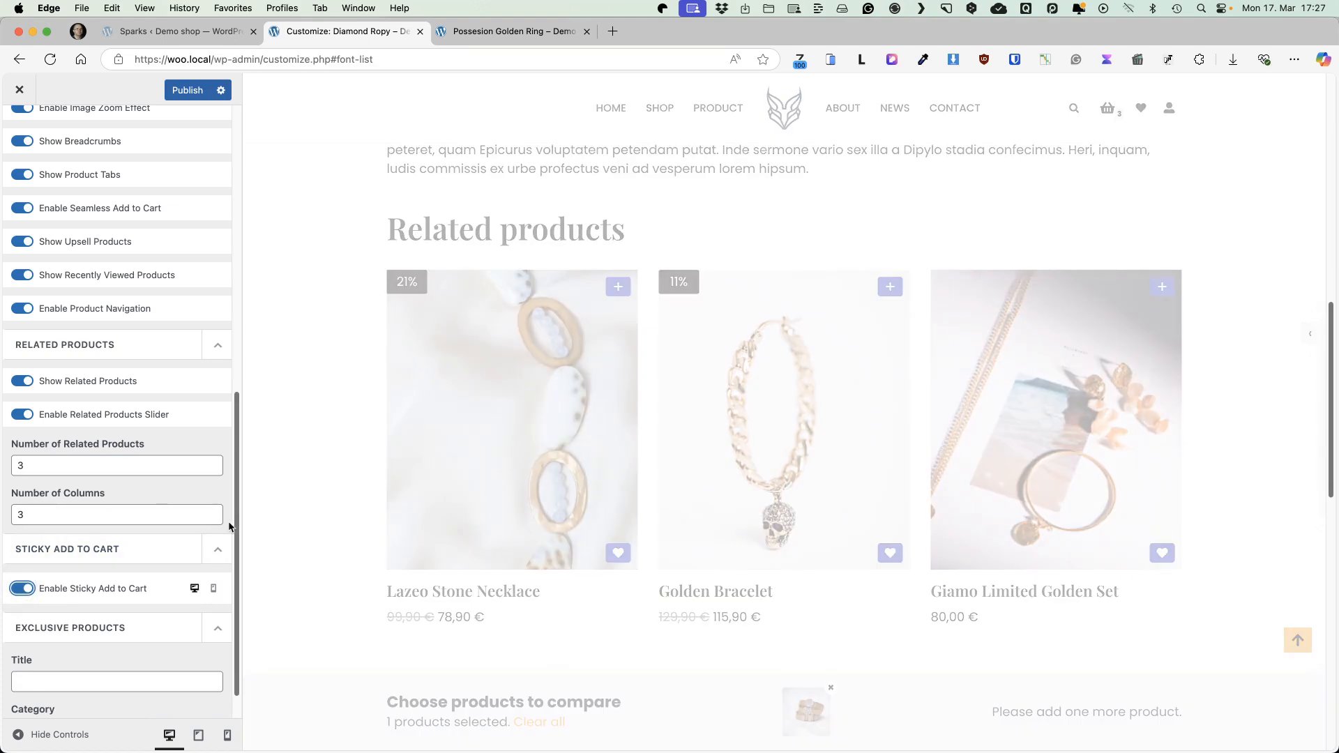
{"action": "scroll", "coordinate": [727, 414], "scroll_direction": "down", "scroll_amount": 6}
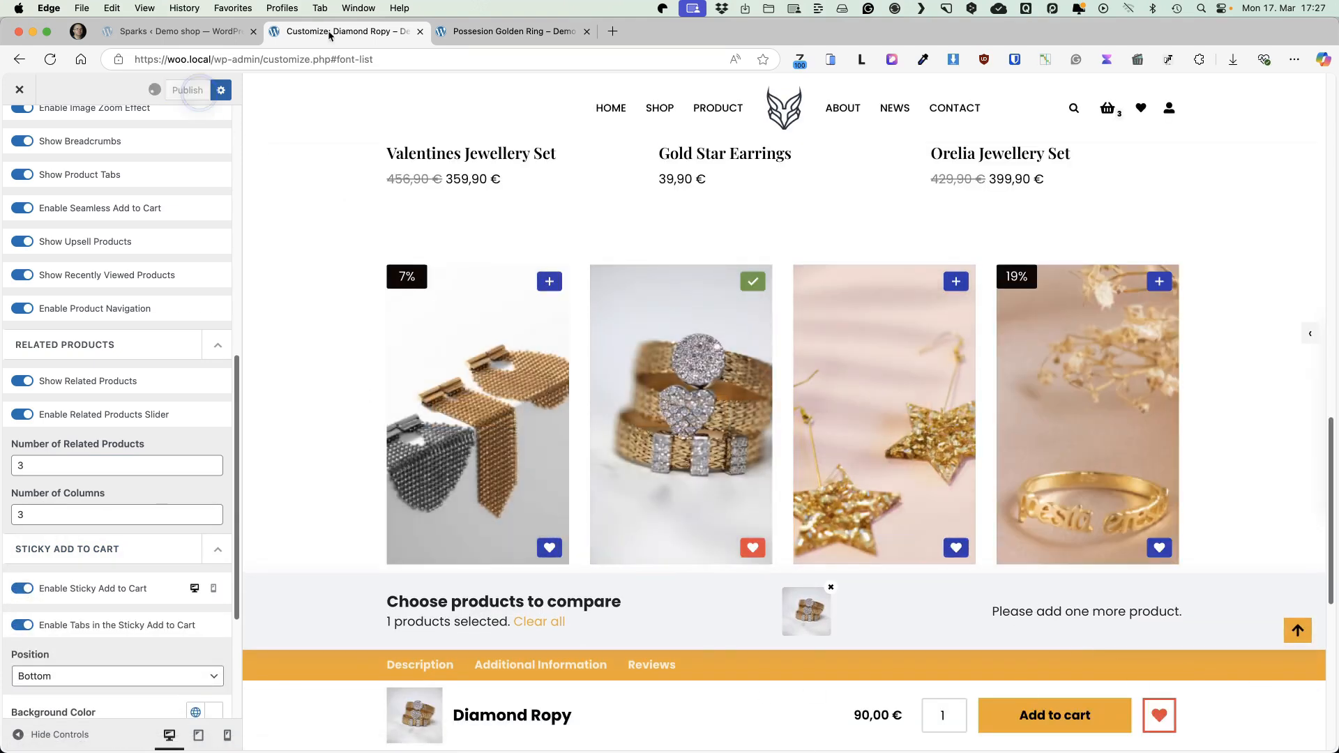
Reload the live Possesion Golden Ring page and examine its related products, product slider and sticky add to cart bar
{"action": "left_click", "coordinate": [496, 31]}
{"action": "left_click", "coordinate": [50, 59]}
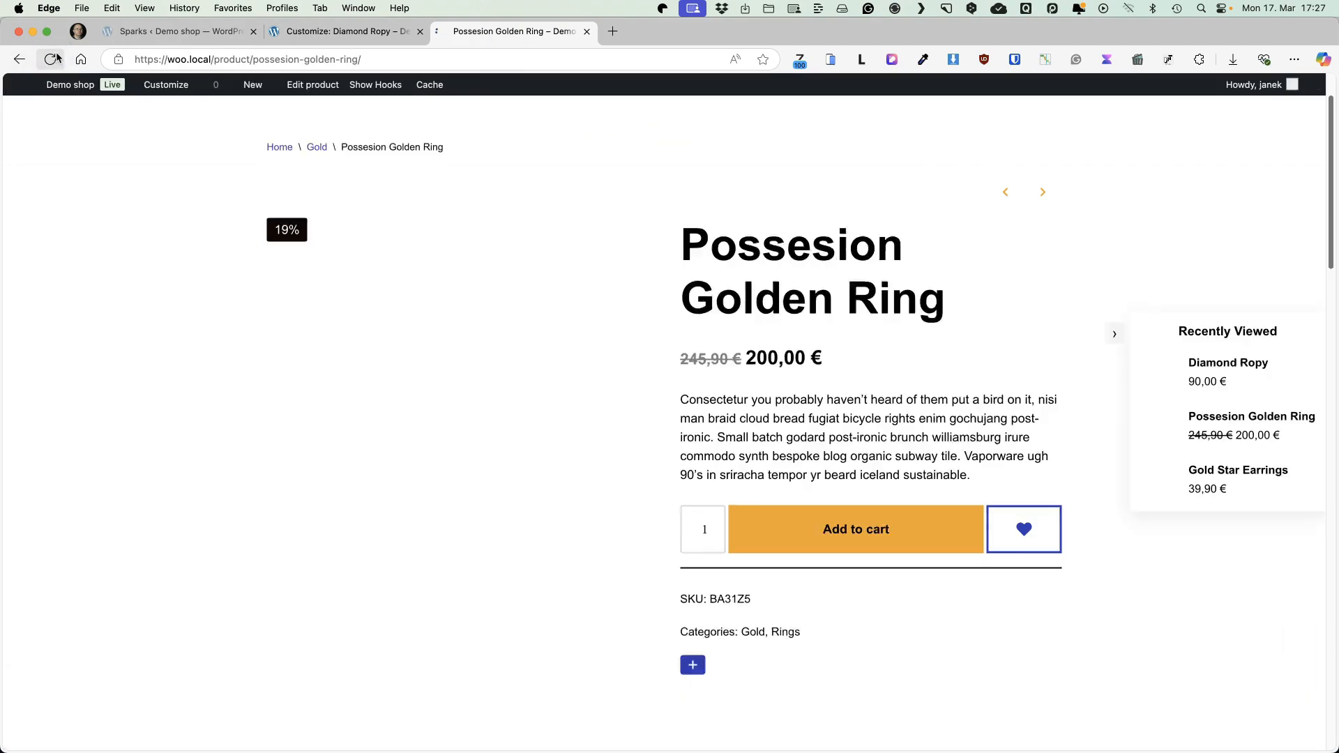
{"action": "scroll", "coordinate": [637, 338], "scroll_direction": "down", "scroll_amount": 3}
{"action": "scroll", "coordinate": [654, 337], "scroll_direction": "down", "scroll_amount": 10}
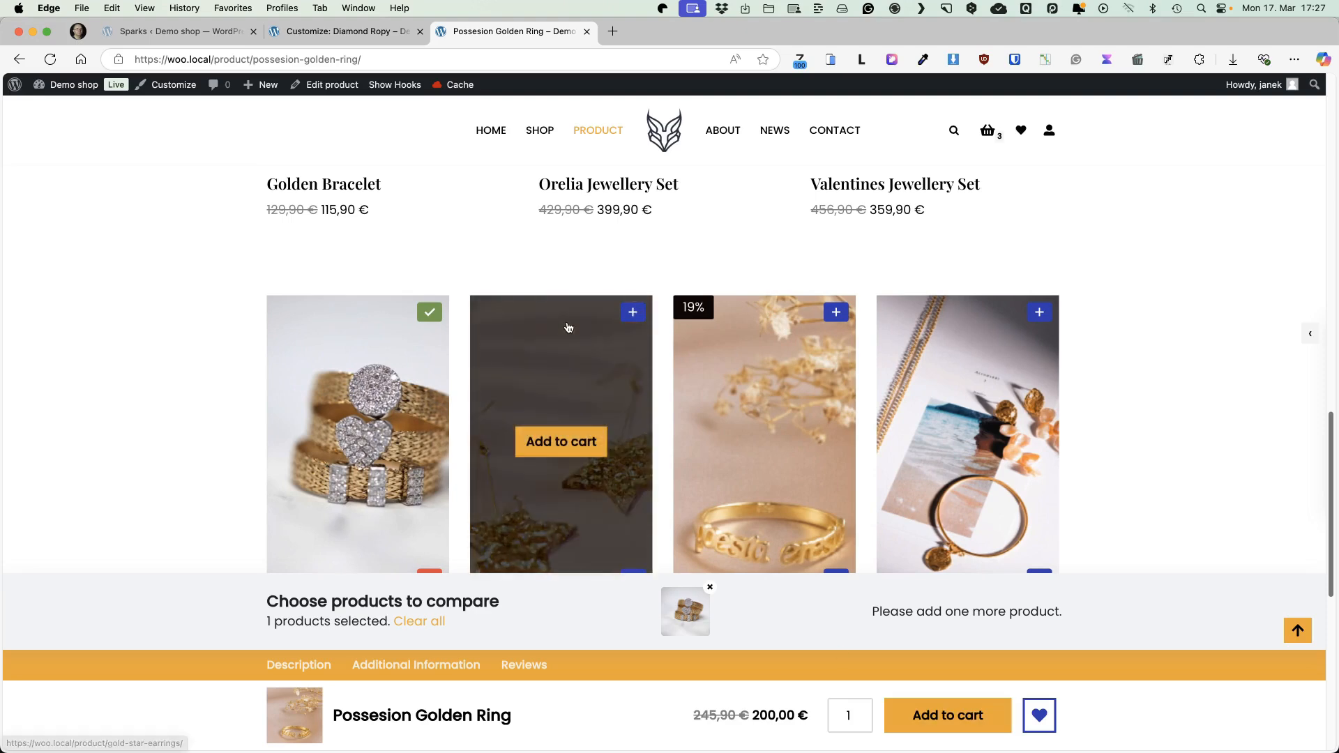
{"action": "left_click", "coordinate": [668, 394]}
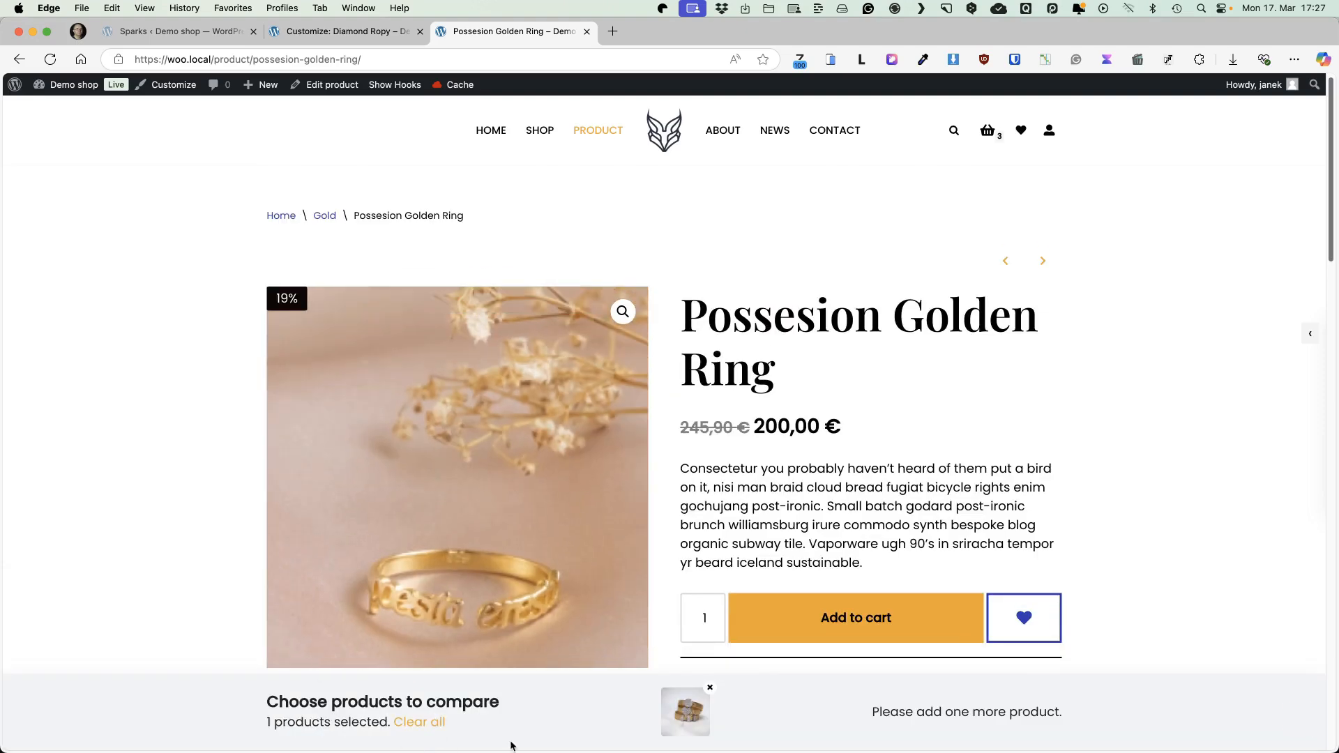
Remove the product from the comparison bar and examine the sticky add to cart bar along the product page
{"action": "left_click", "coordinate": [710, 688]}
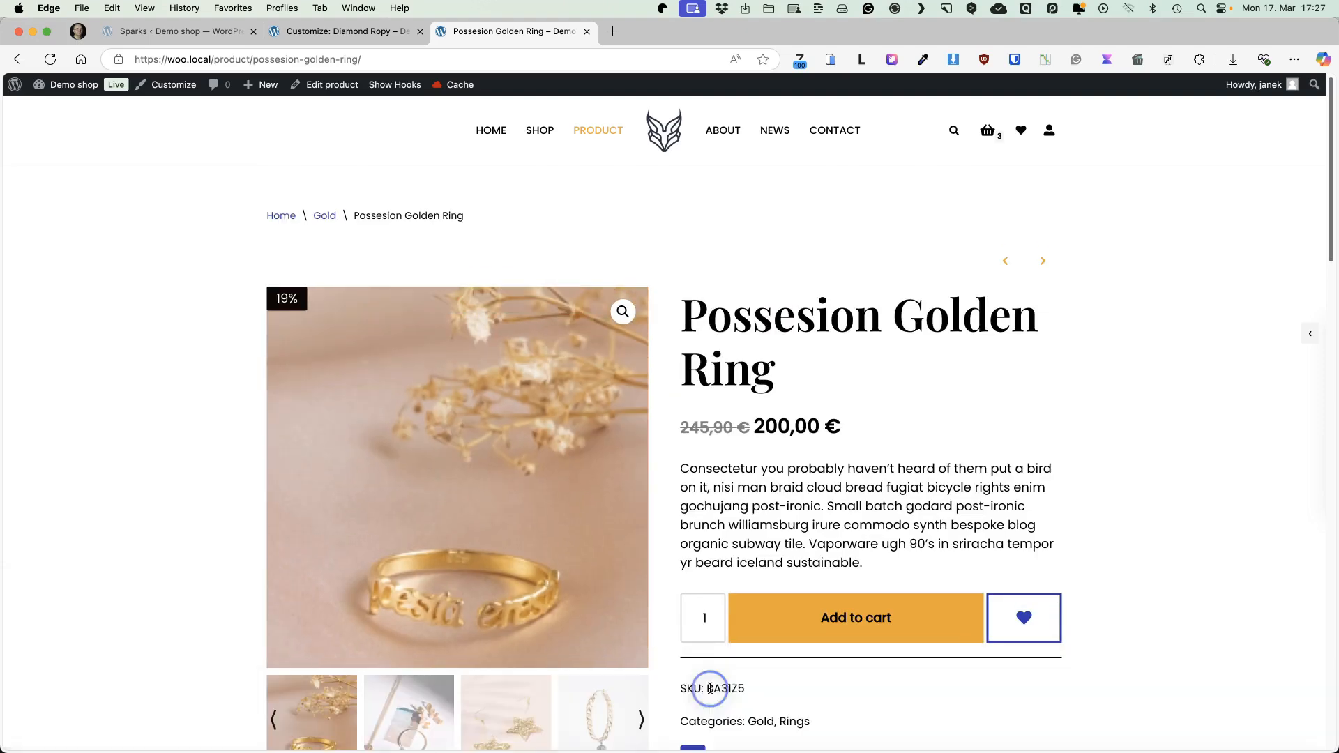
{"action": "scroll", "coordinate": [958, 415], "scroll_direction": "down", "scroll_amount": 8}
{"action": "scroll", "coordinate": [957, 418], "scroll_direction": "down", "scroll_amount": 3}
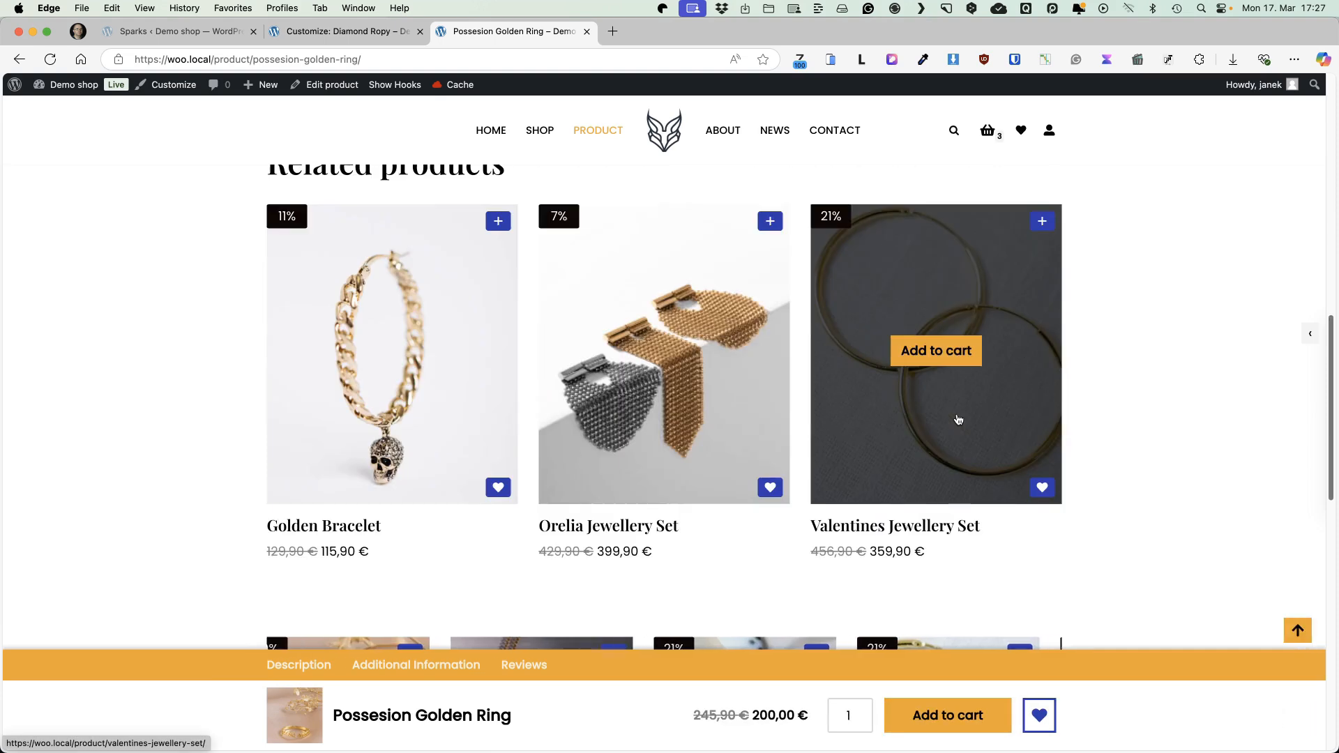
{"action": "scroll", "coordinate": [727, 628], "scroll_direction": "up", "scroll_amount": 10}
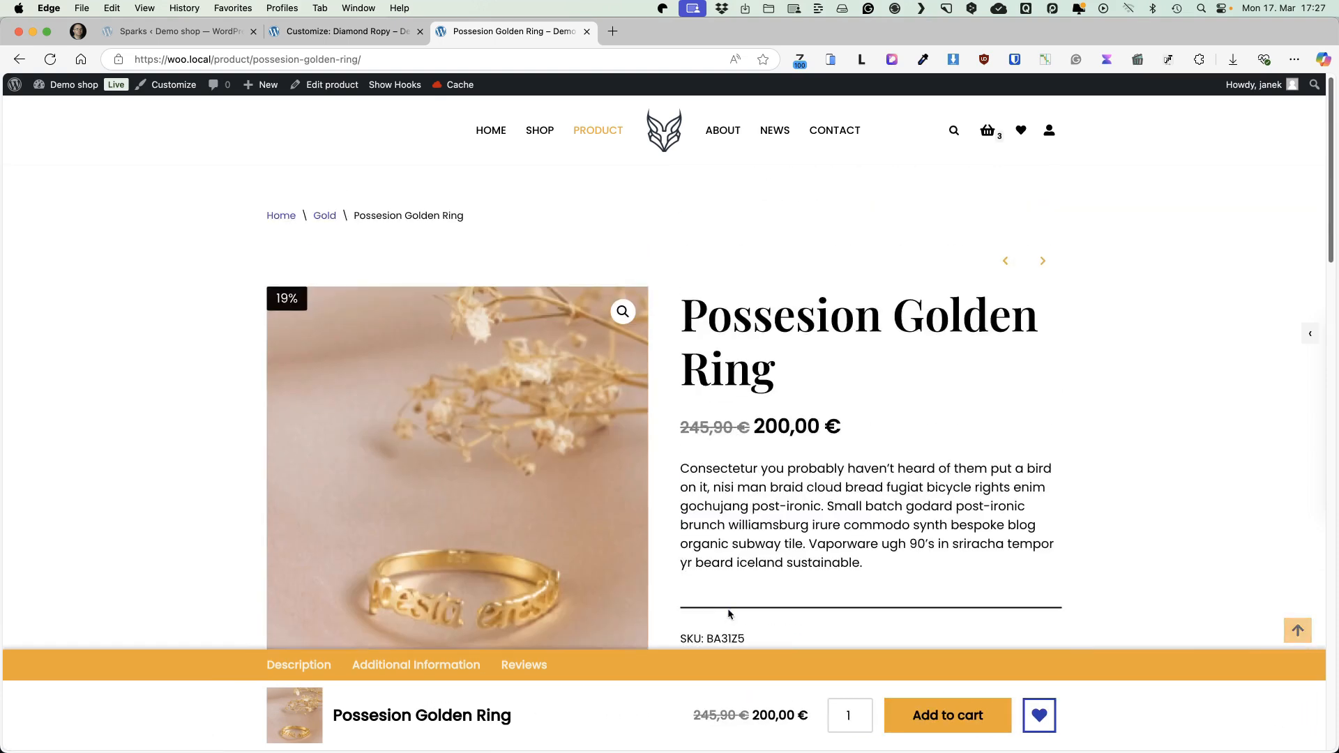
Add Possesion Golden Ring and Rose Gold Lapos Bracelet to the comparison and open the comparison table
{"action": "scroll", "coordinate": [730, 613], "scroll_direction": "down", "scroll_amount": 3}
{"action": "left_click", "coordinate": [689, 472]}
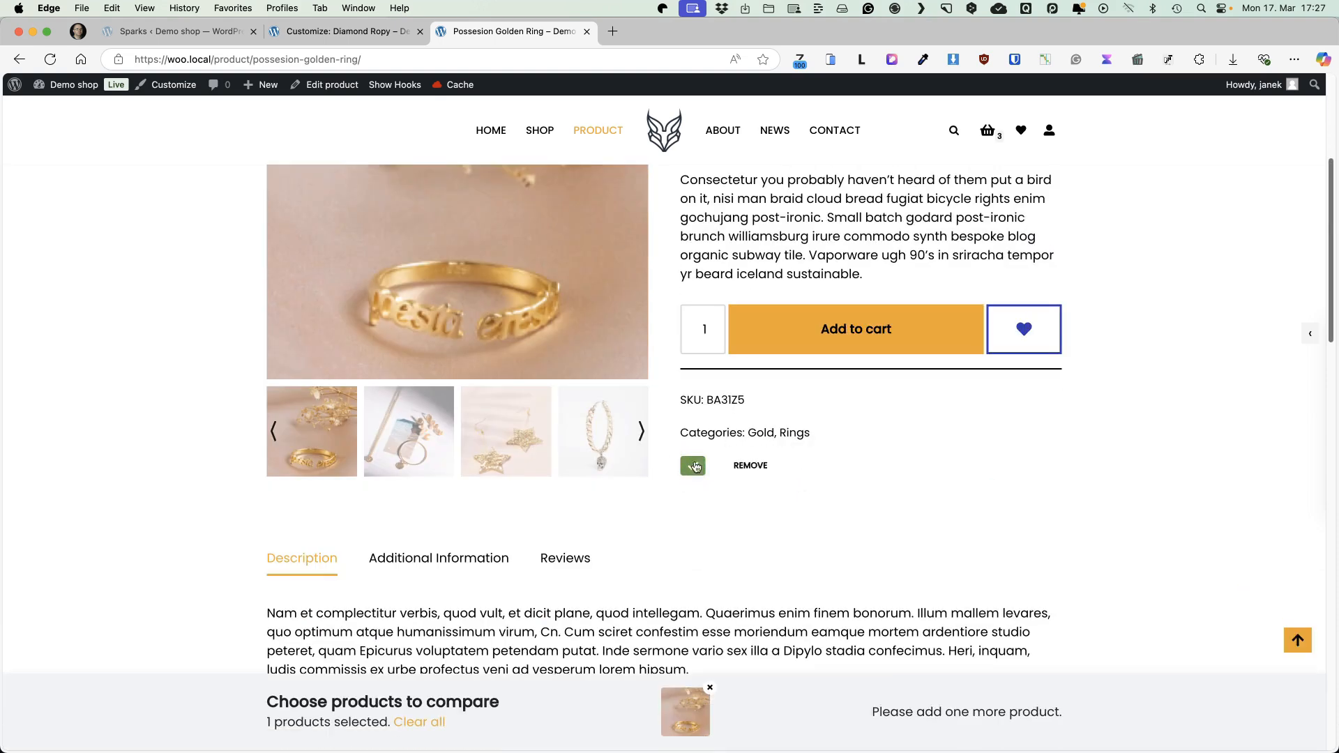
{"action": "scroll", "coordinate": [857, 470], "scroll_direction": "down", "scroll_amount": 8}
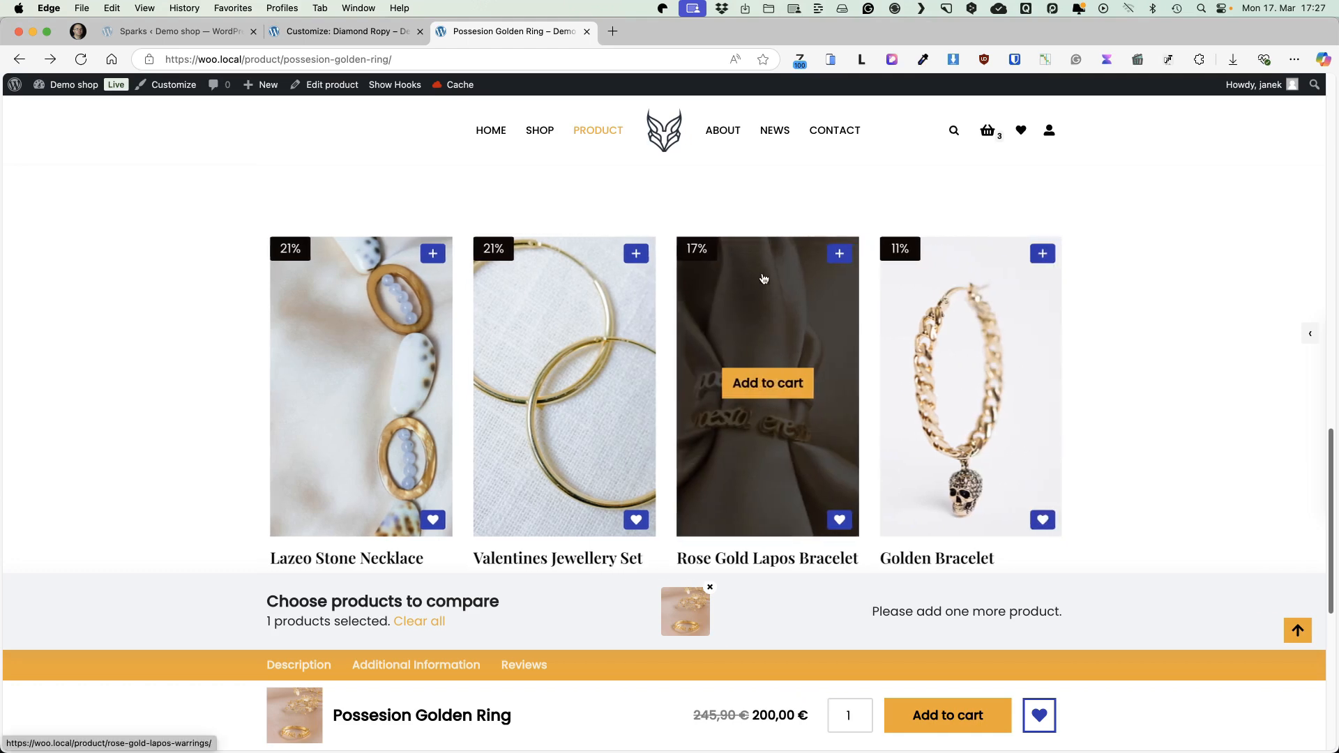
{"action": "left_click", "coordinate": [836, 253]}
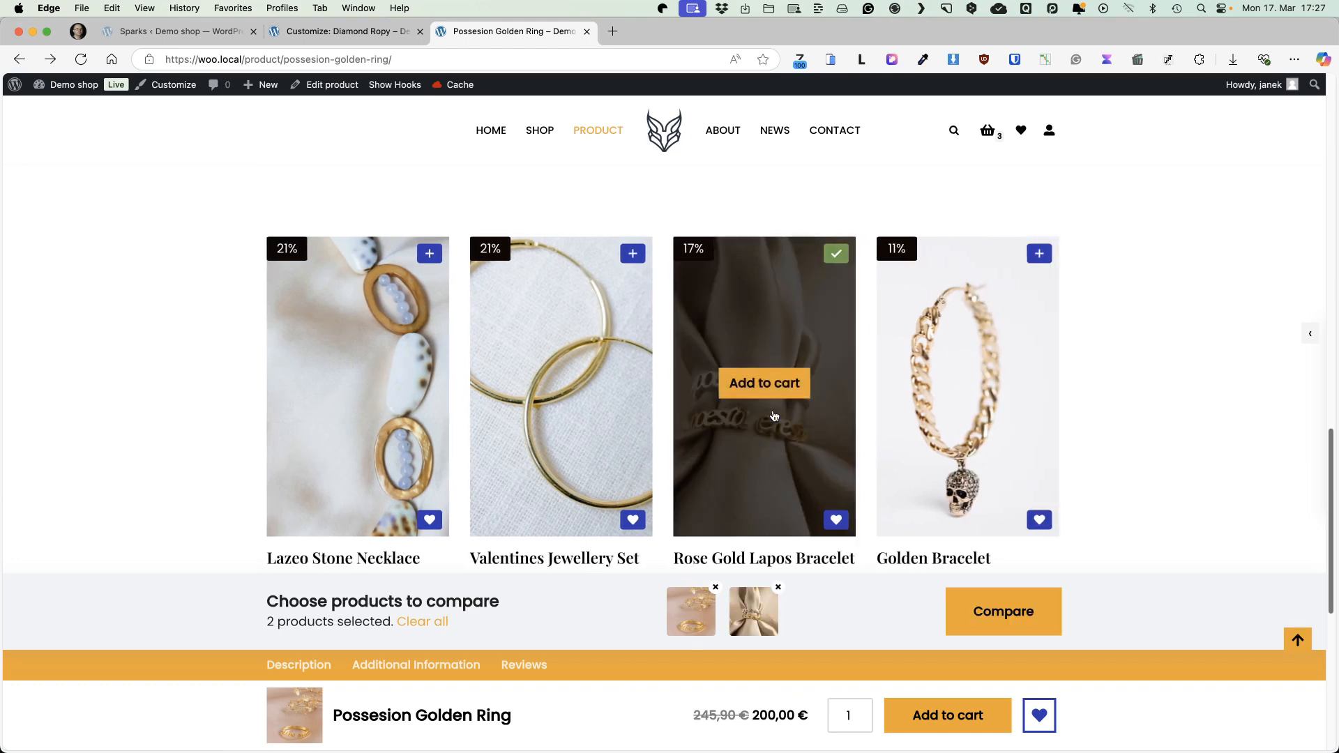
{"action": "left_click", "coordinate": [997, 613]}
{"action": "scroll", "coordinate": [845, 395], "scroll_direction": "down", "scroll_amount": 5}
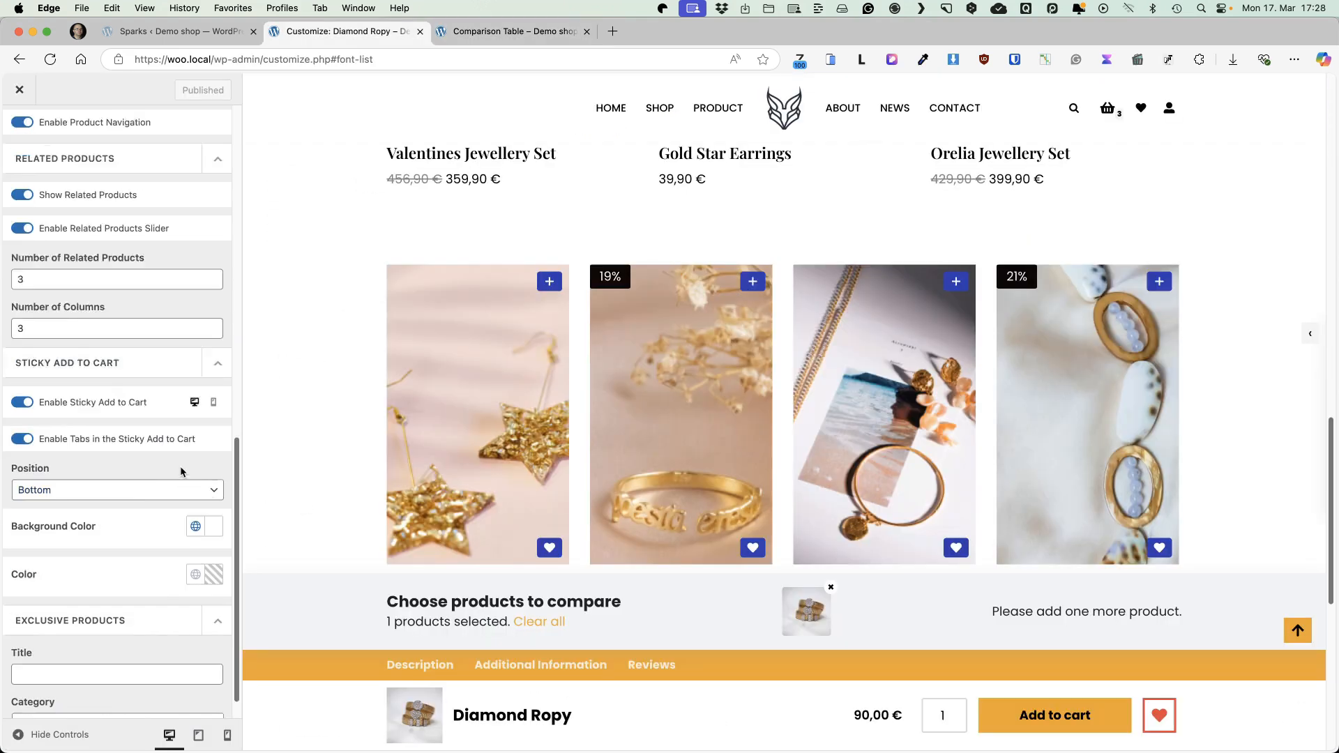
Disable the tabs in the Sticky Add to Cart and look through the category choices for Exclusive Products
{"action": "scroll", "coordinate": [180, 472], "scroll_direction": "down", "scroll_amount": 1}
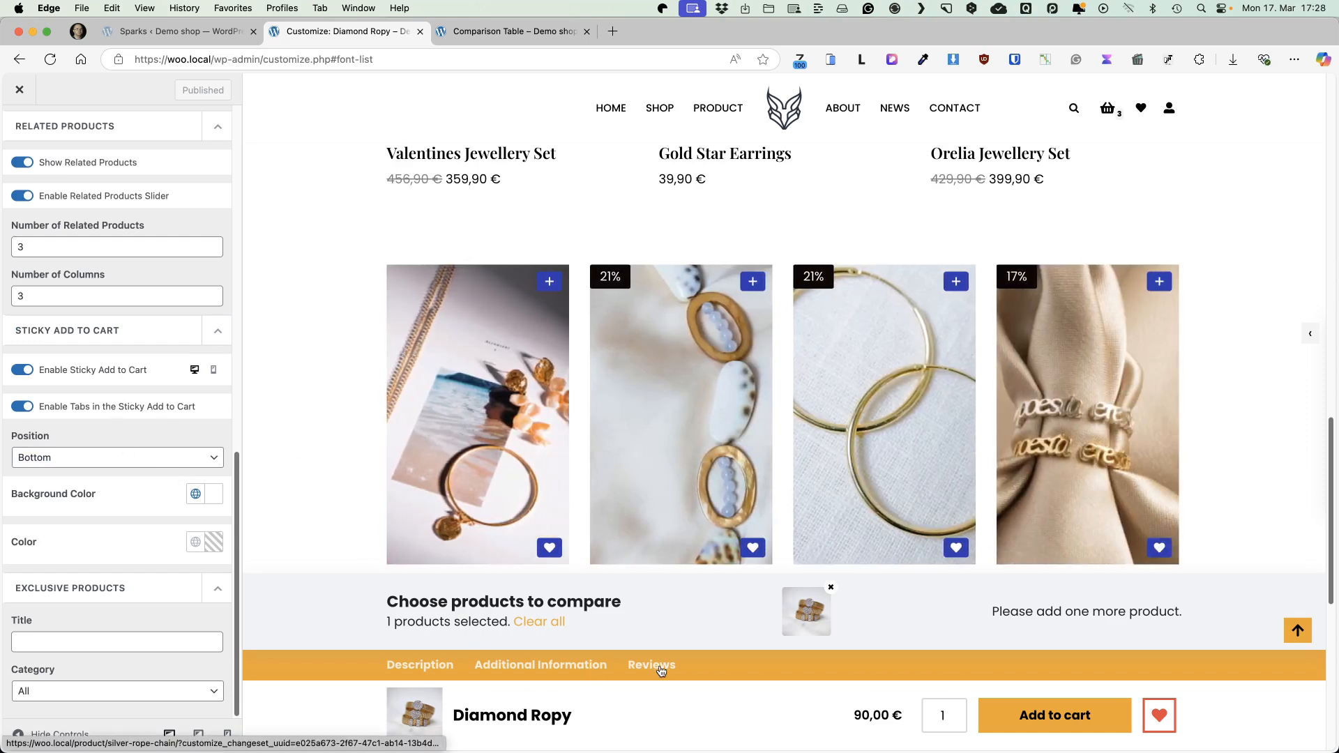
{"action": "left_click", "coordinate": [22, 405]}
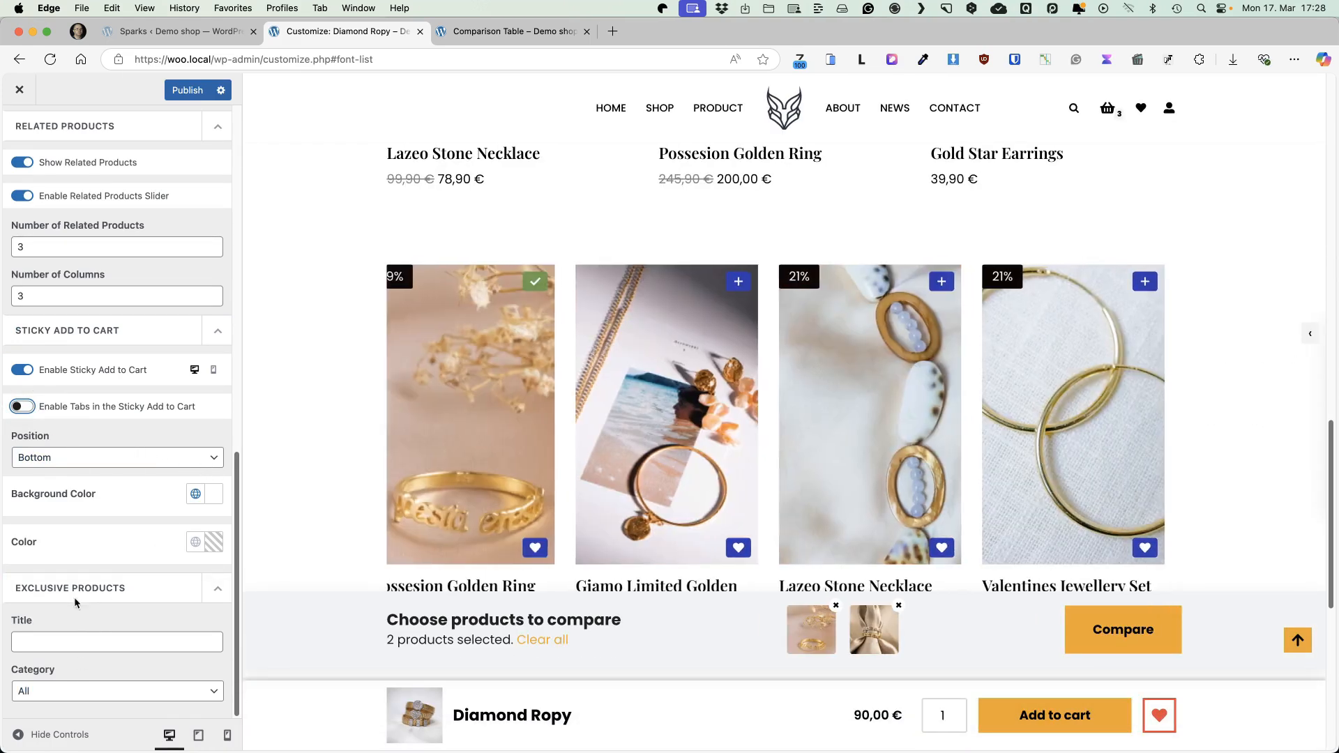
{"action": "left_click", "coordinate": [104, 690]}
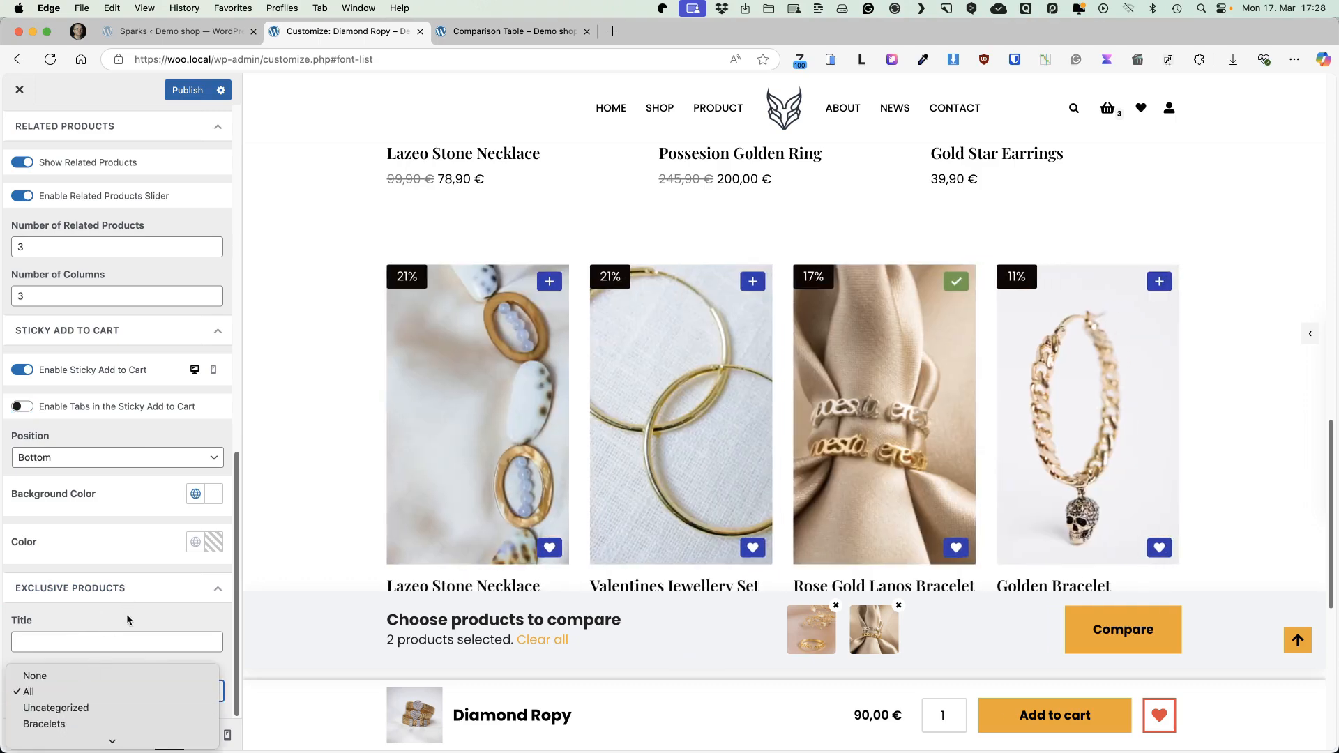
{"action": "key", "text": "Escape"}
{"action": "scroll", "coordinate": [128, 620], "scroll_direction": "up", "scroll_amount": 15}
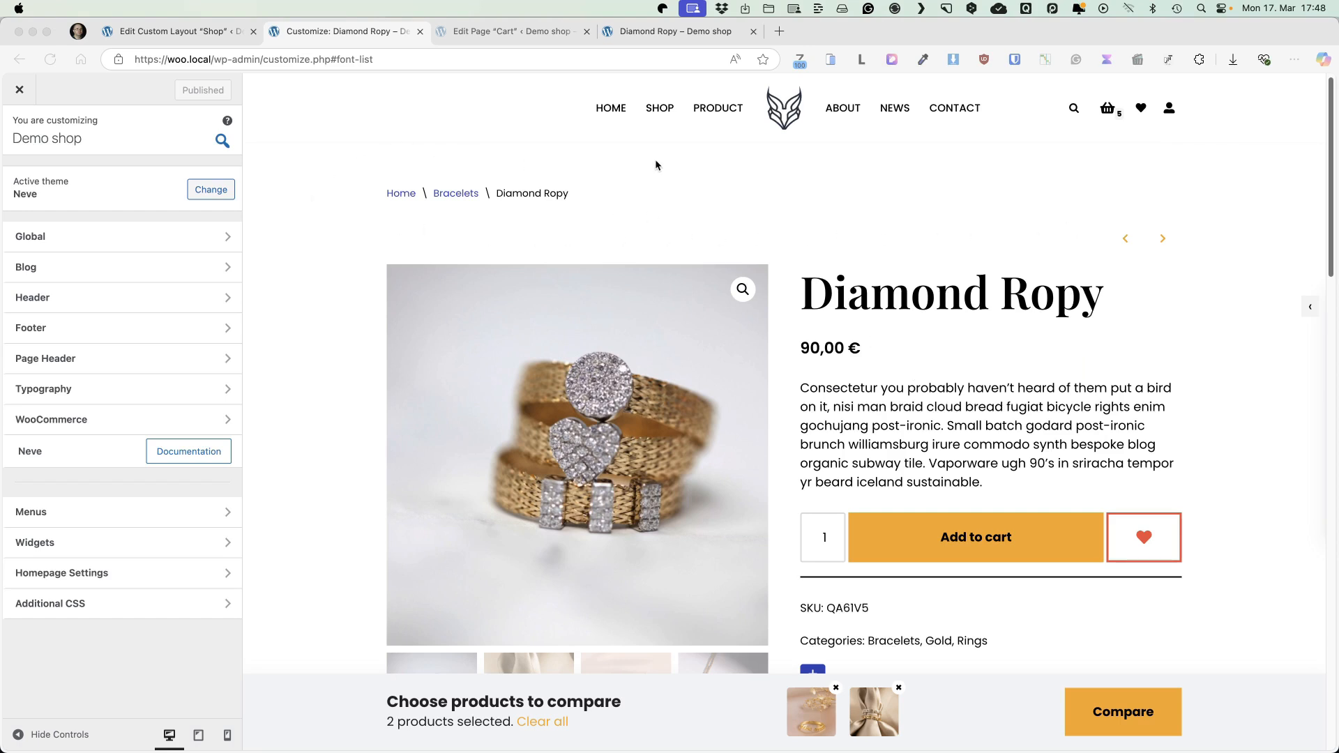
Open the Shop layout from Neve's Custom Layouts for editing and select its hero heading
{"action": "left_click", "coordinate": [180, 37]}
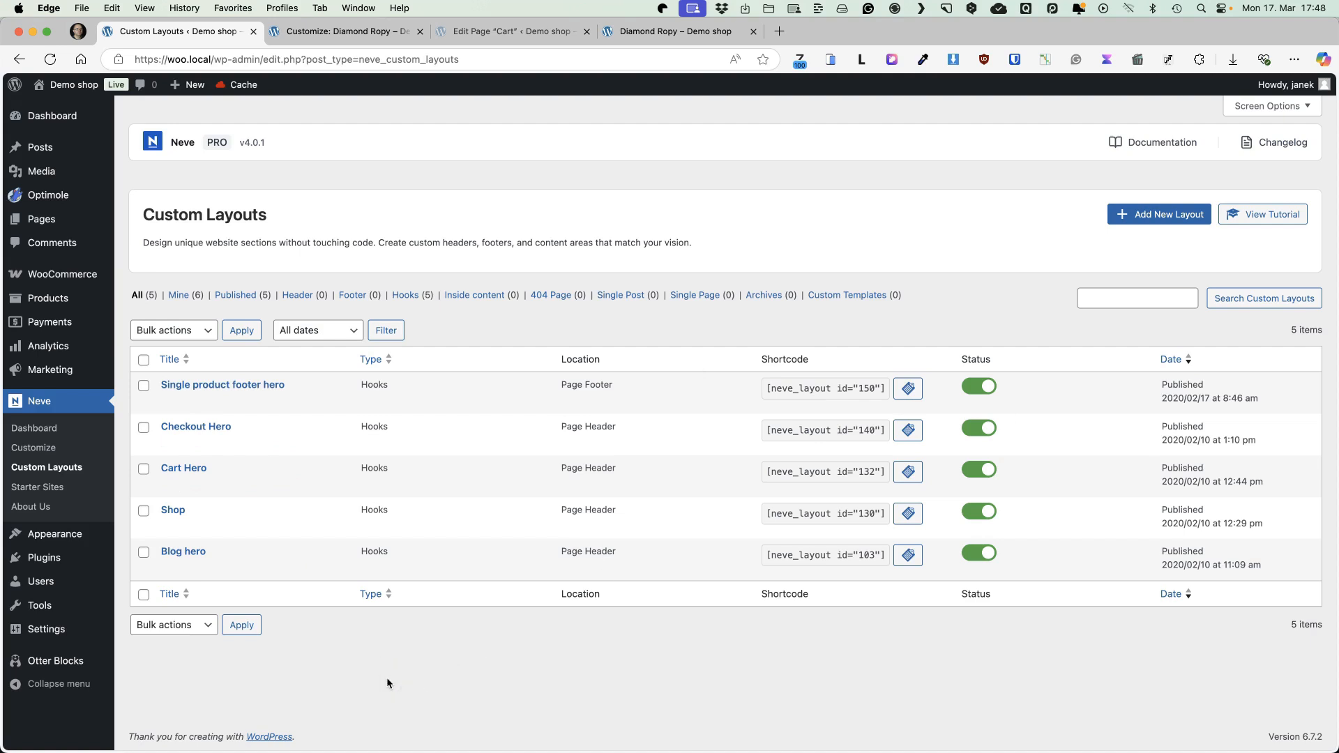
{"action": "left_click", "coordinate": [172, 509]}
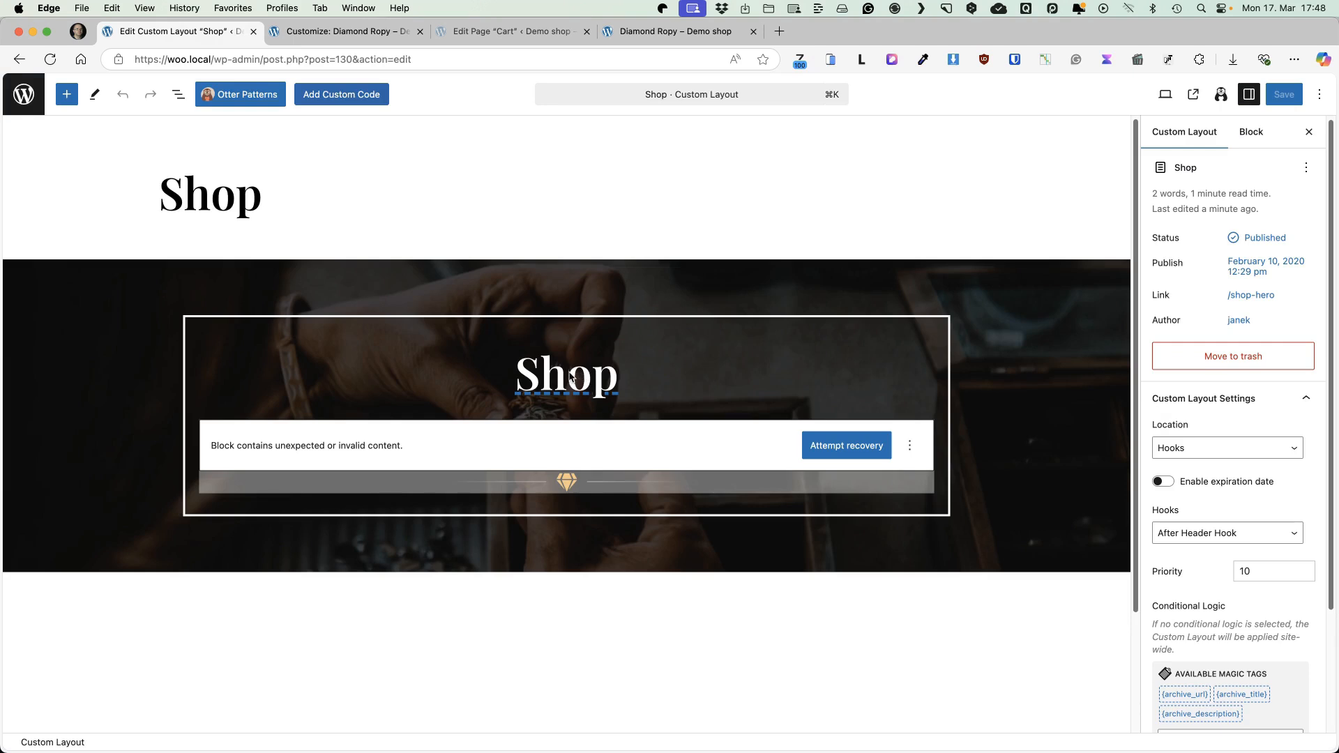
{"action": "left_click", "coordinate": [571, 377]}
{"action": "scroll", "coordinate": [1039, 388], "scroll_direction": "down", "scroll_amount": 3}
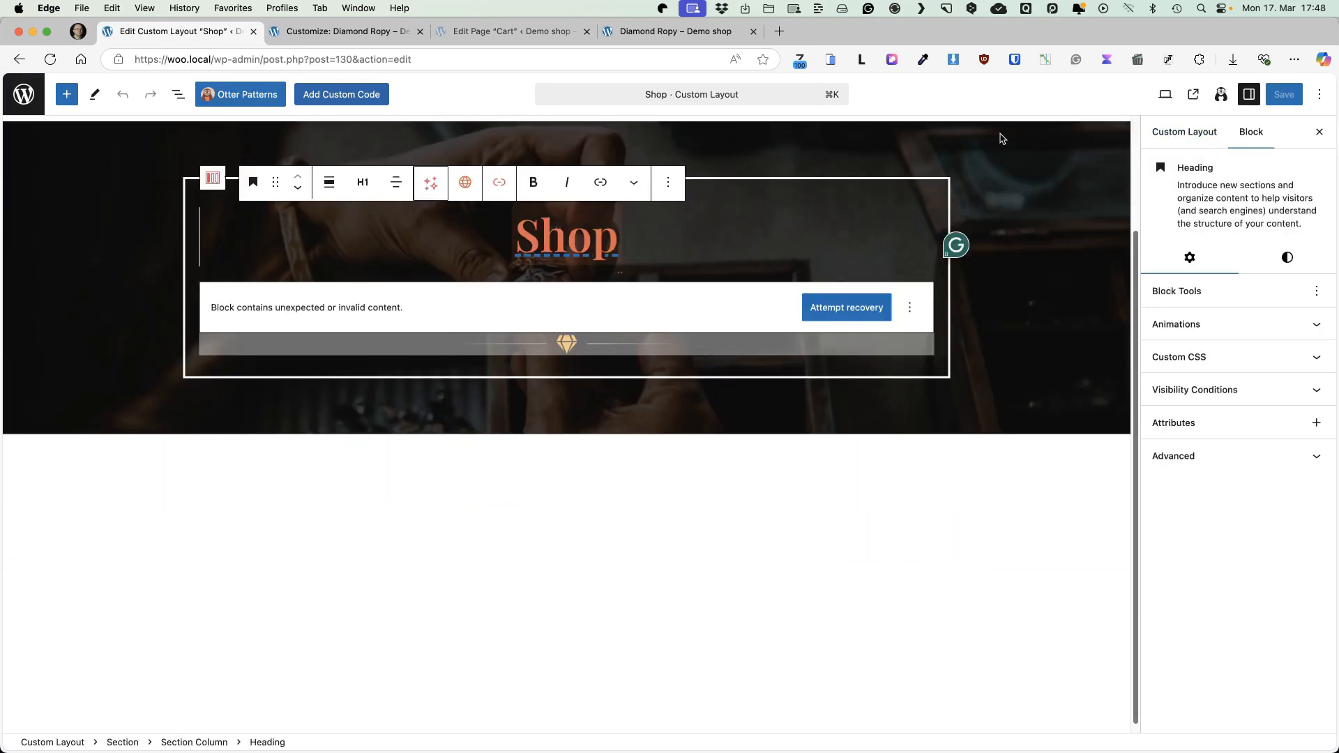
Add a second rule group to the Shop layout's conditional logic so it also applies where Post Type is equal to Products
{"action": "left_click", "coordinate": [1184, 131]}
{"action": "scroll", "coordinate": [1218, 362], "scroll_direction": "down", "scroll_amount": 5}
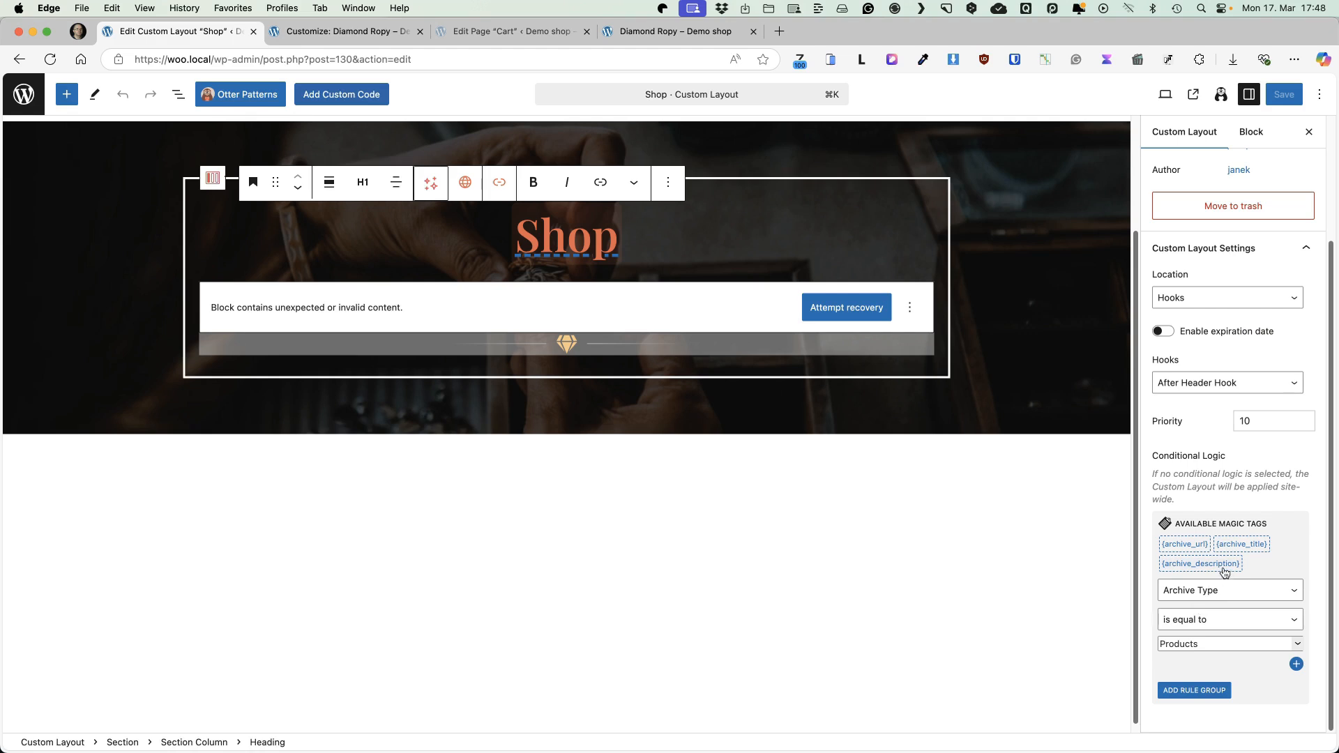
{"action": "left_click", "coordinate": [1199, 690]}
{"action": "scroll", "coordinate": [1248, 641], "scroll_direction": "down", "scroll_amount": 3}
{"action": "left_click", "coordinate": [1201, 598]}
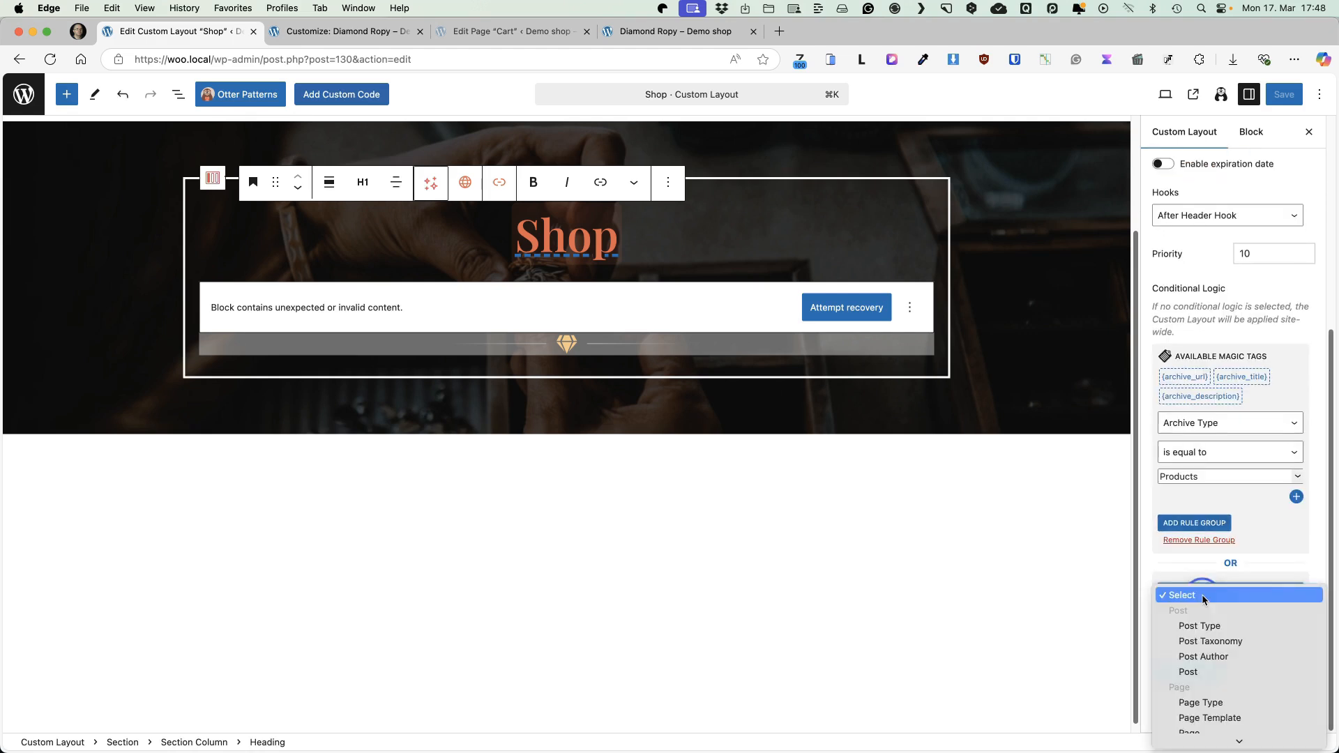
{"action": "left_click", "coordinate": [1209, 613]}
{"action": "left_click", "coordinate": [1217, 647]}
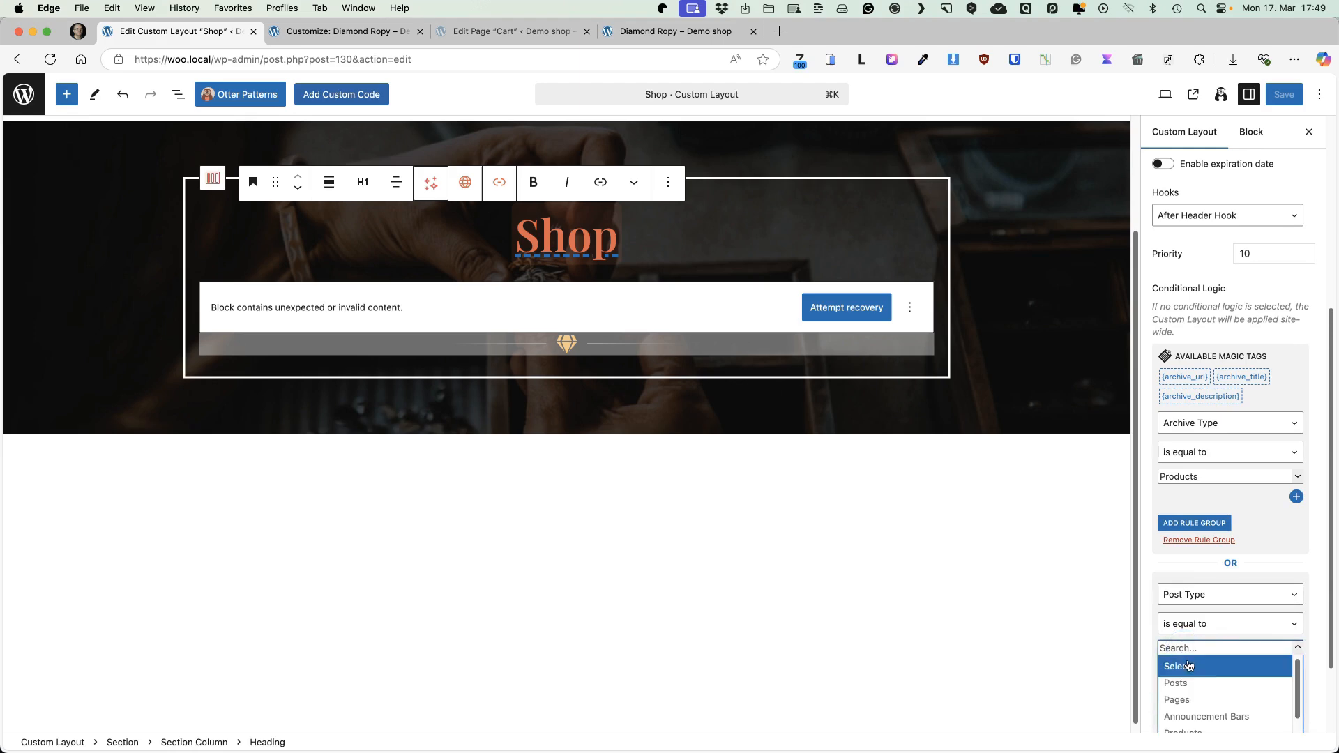
{"action": "left_click", "coordinate": [1191, 714]}
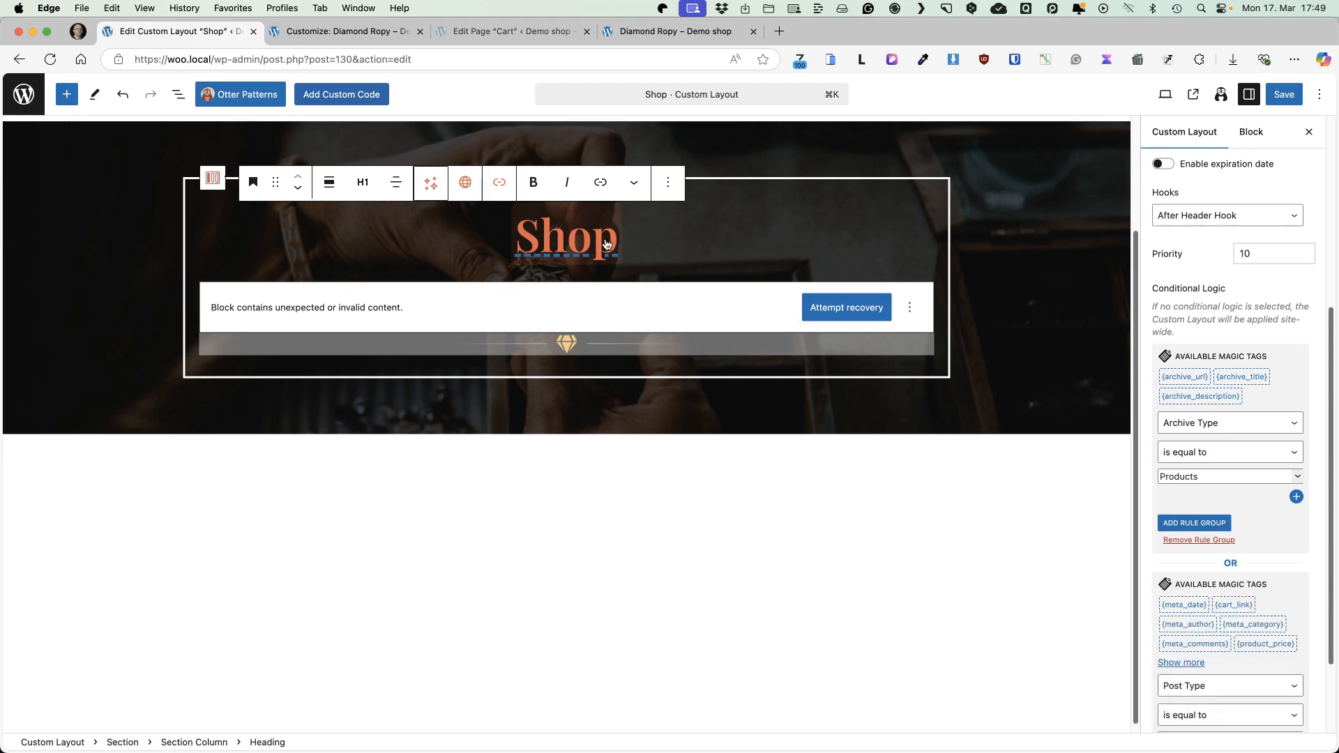
{"action": "scroll", "coordinate": [1234, 530], "scroll_direction": "down", "scroll_amount": 3}
Save the Shop layout and reload the Diamond Ropy product page to check its hero section
{"action": "left_click", "coordinate": [1284, 94]}
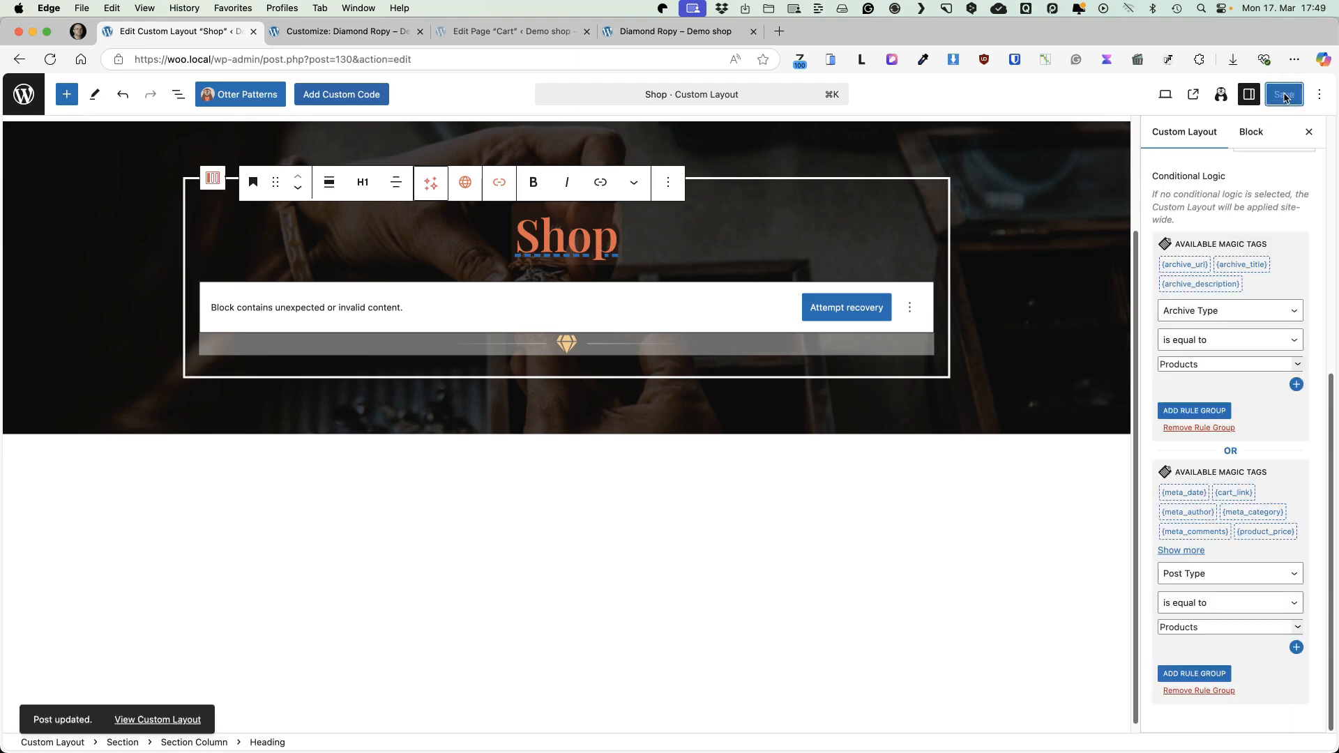
{"action": "left_click", "coordinate": [657, 31]}
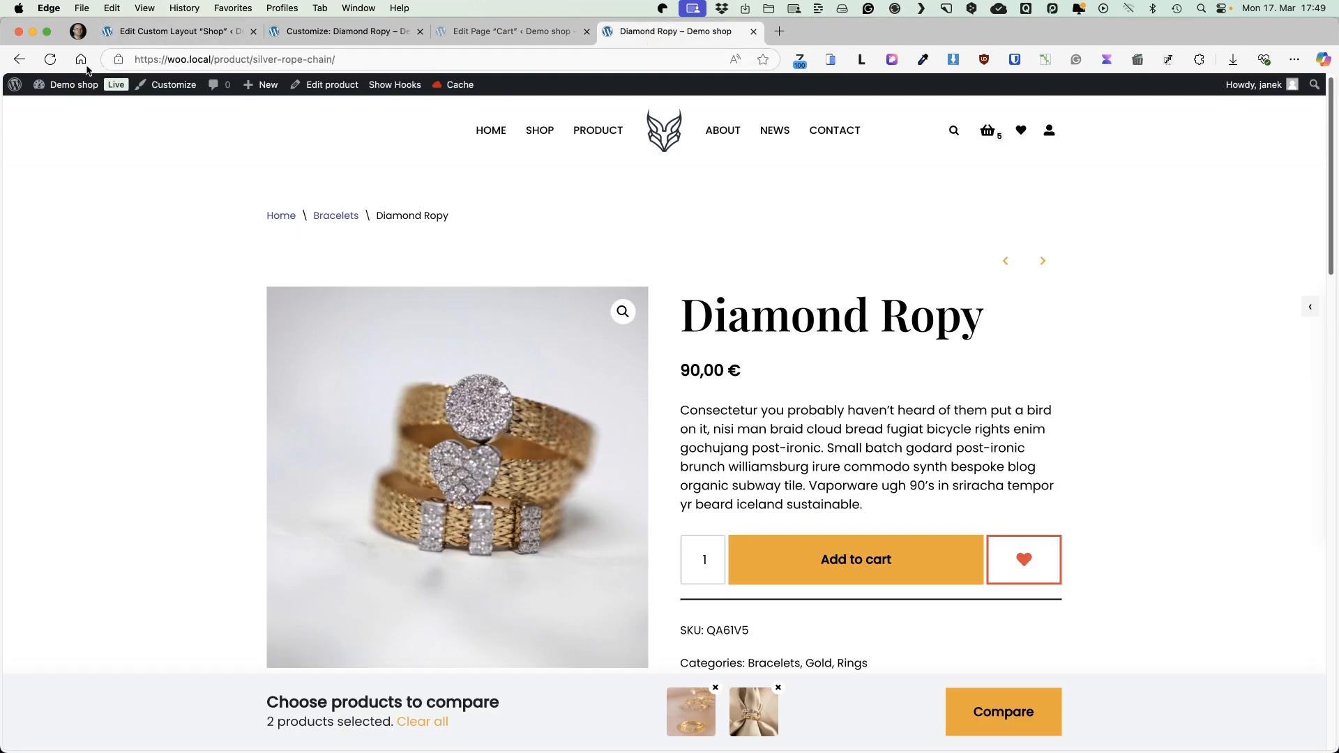
{"action": "left_click", "coordinate": [49, 59]}
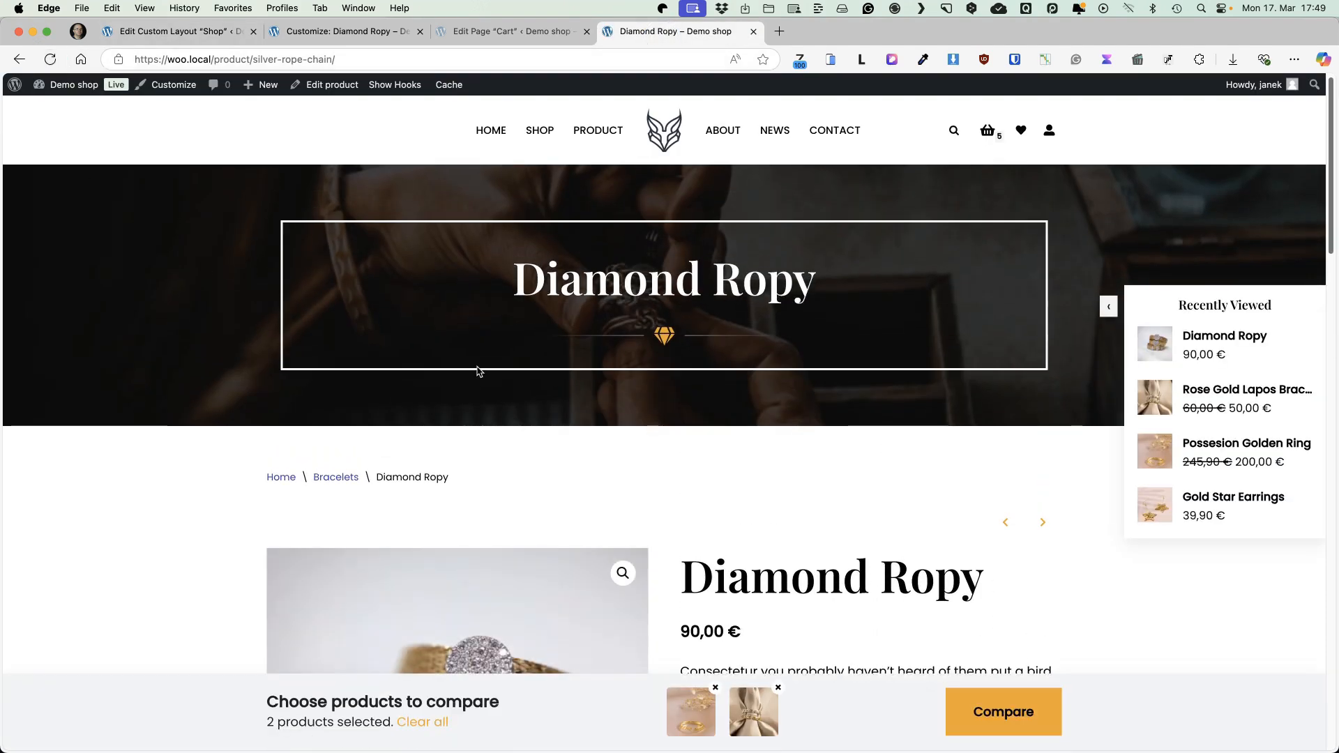
Open the WooCommerce Cart Page settings in the Customizer, preview the Side by Side layout and switch back to Normal
{"action": "key", "text": "super+2"}
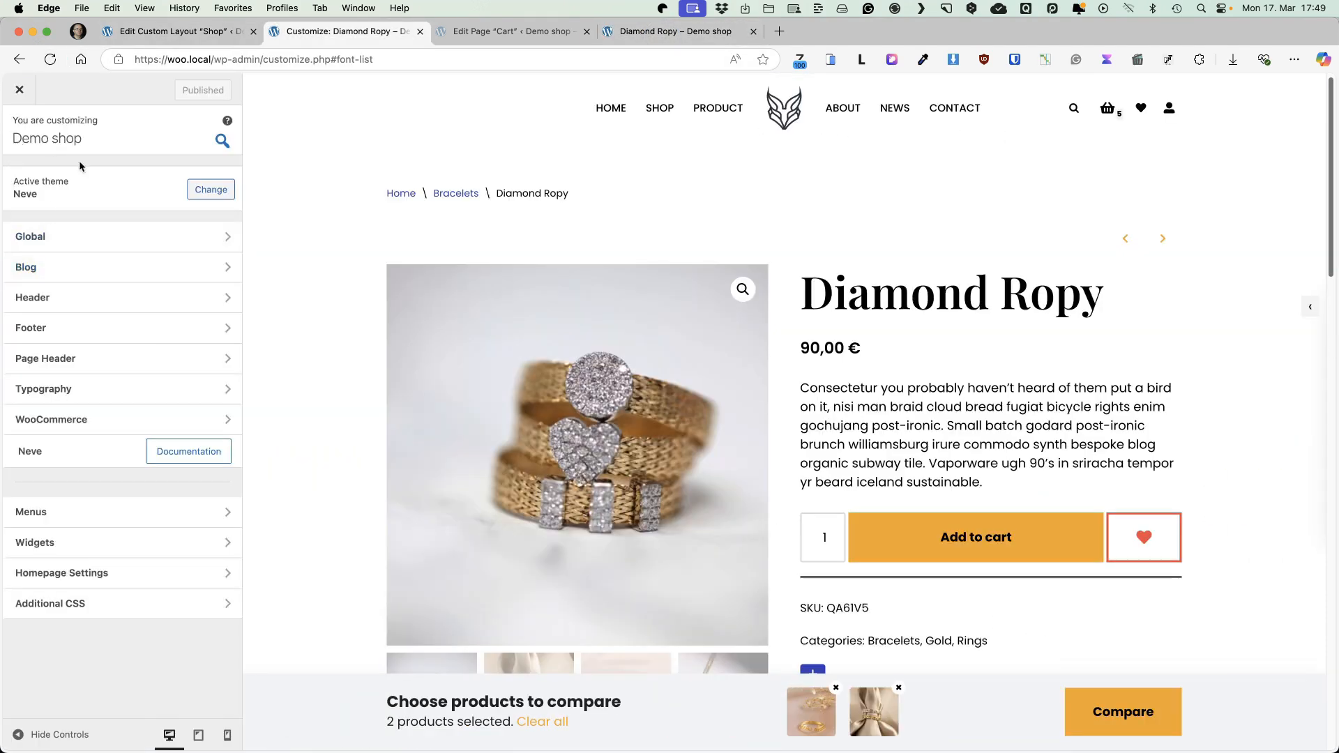
{"action": "left_click", "coordinate": [62, 419]}
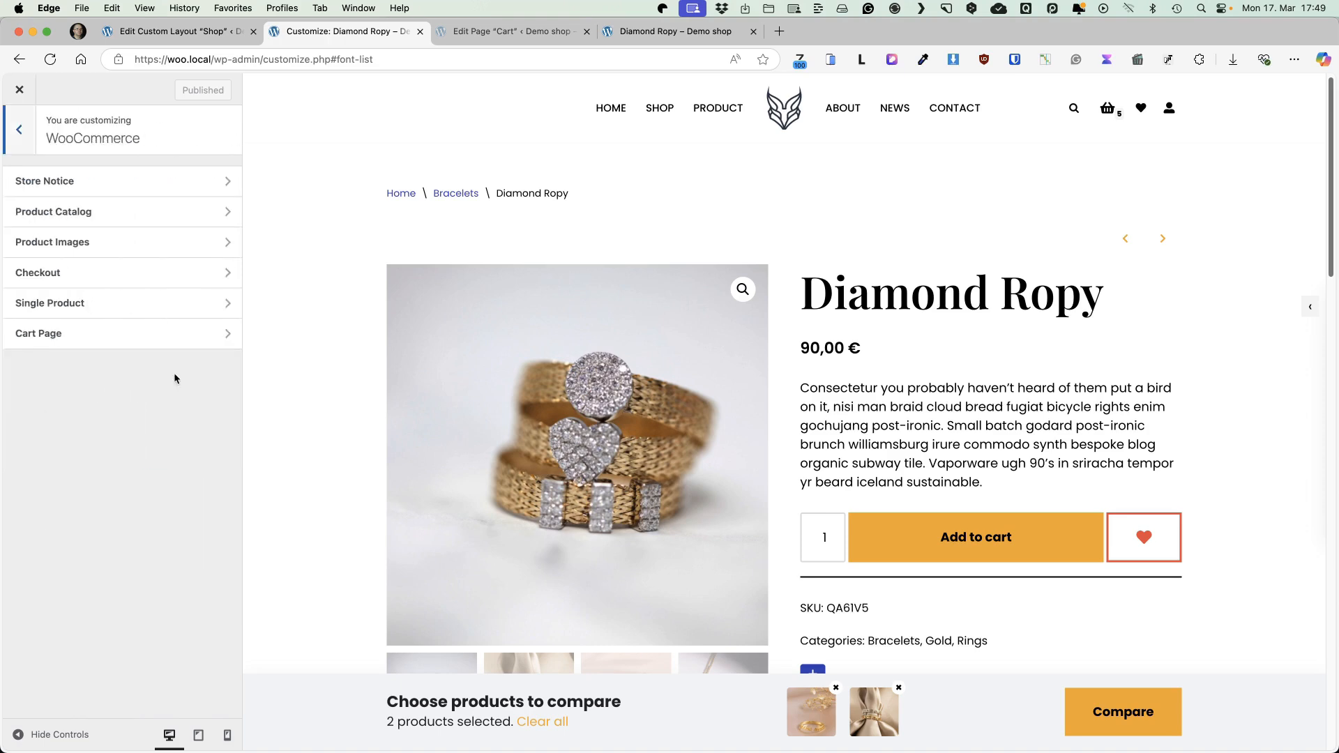
{"action": "left_click", "coordinate": [43, 333]}
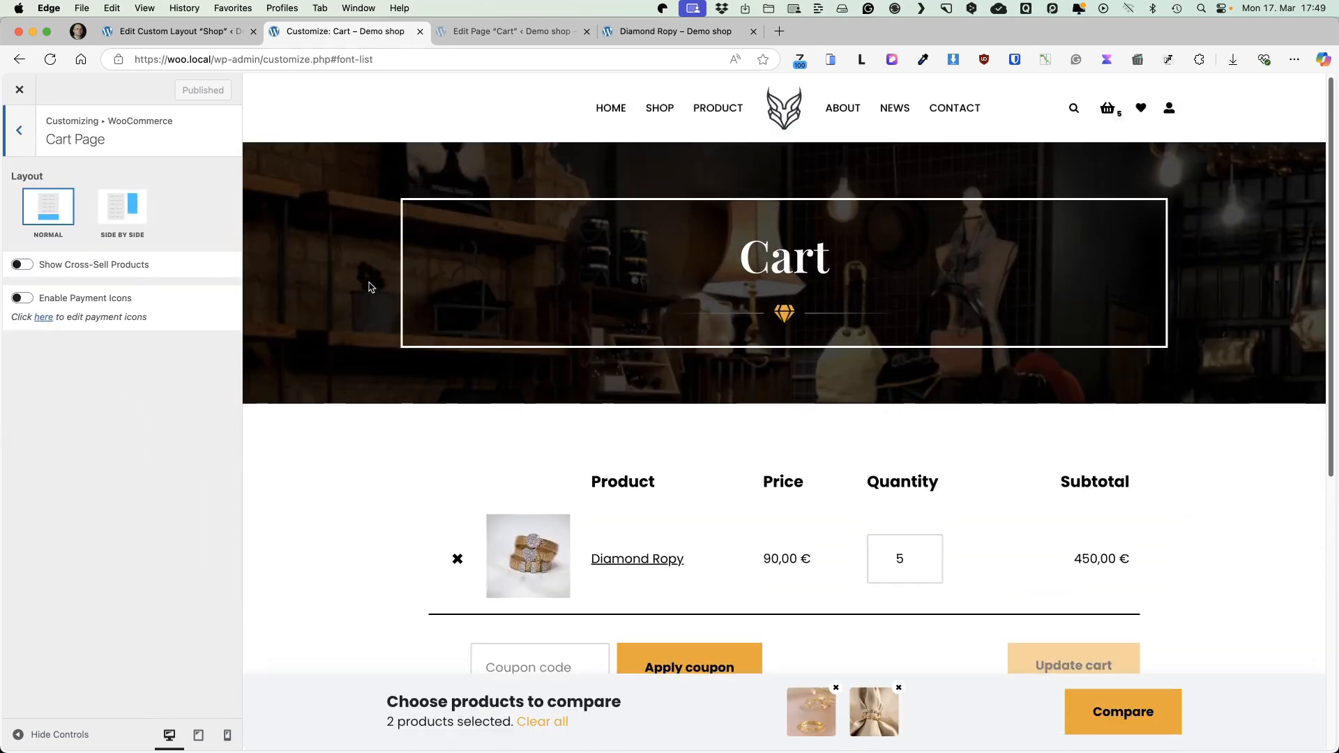
{"action": "scroll", "coordinate": [370, 287], "scroll_direction": "down", "scroll_amount": 3}
{"action": "left_click", "coordinate": [141, 212]}
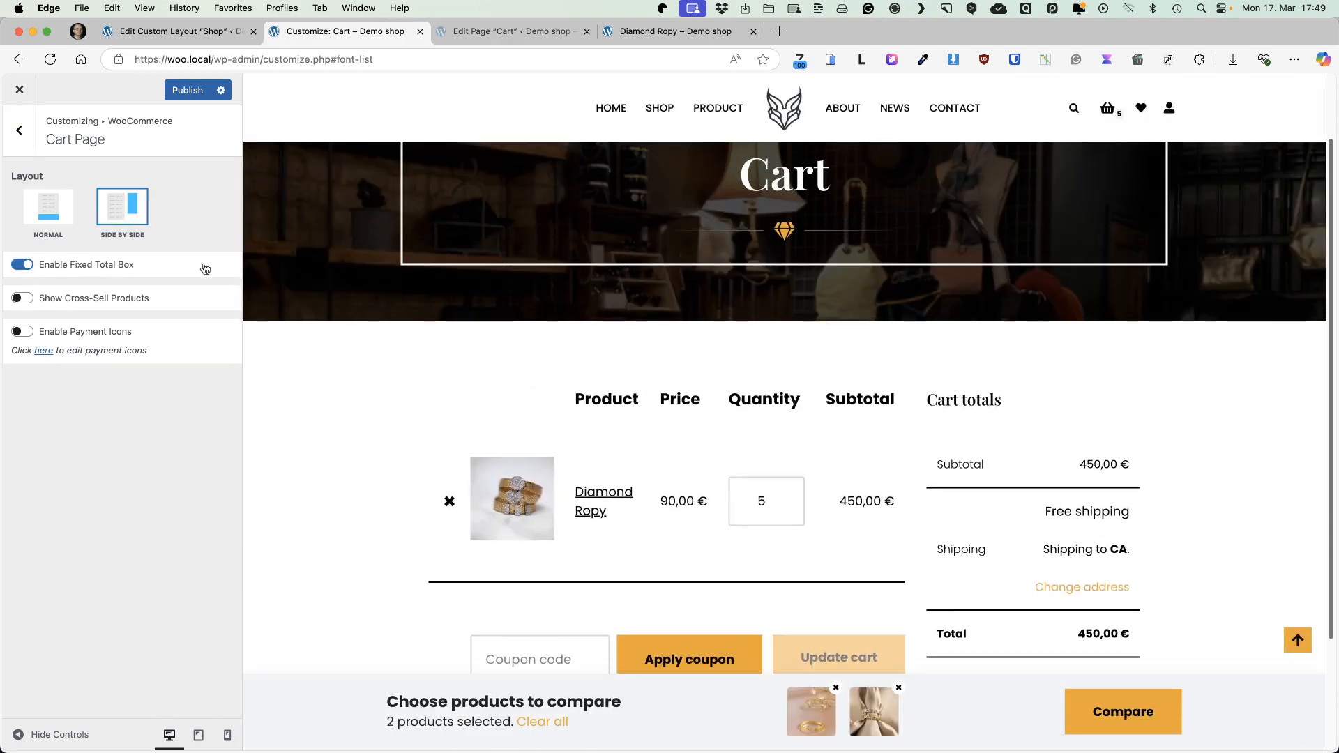
{"action": "left_click", "coordinate": [42, 203]}
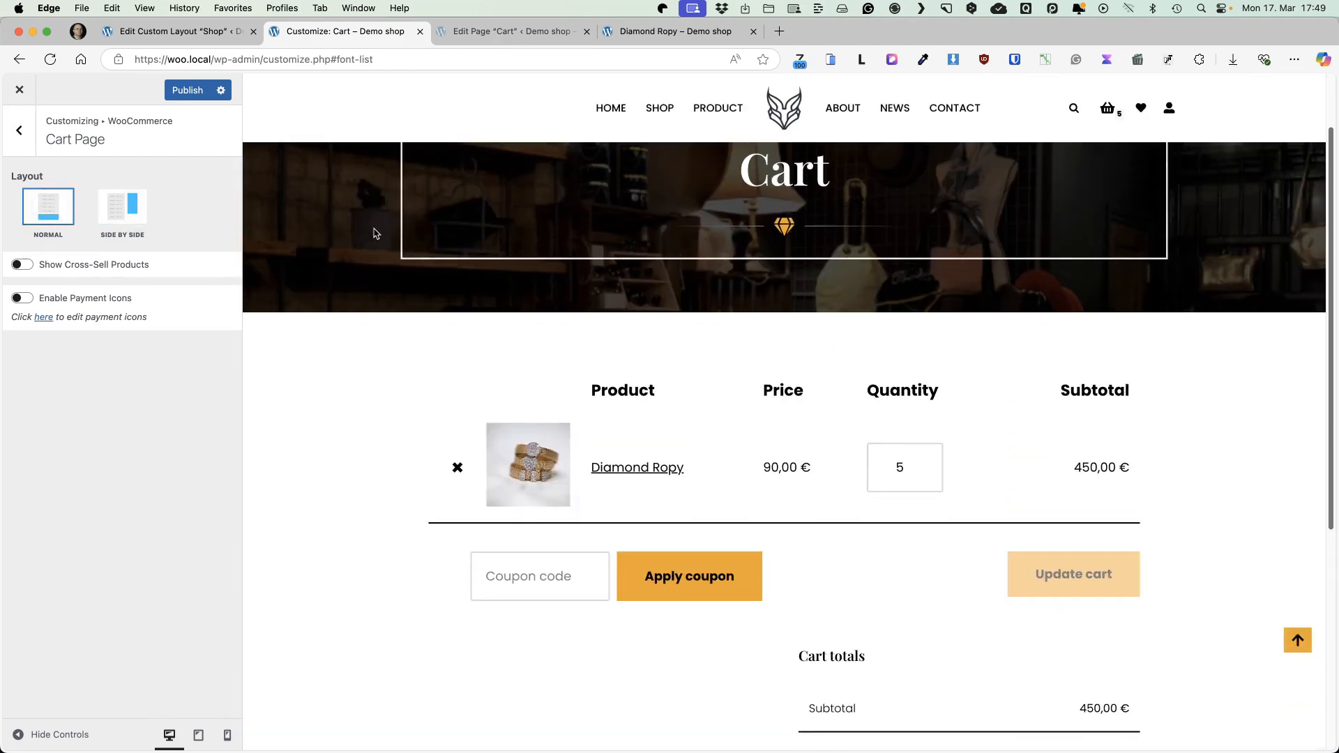
Enable cross-sell products and payment icons for the cart page, and open the payment icons for editing
{"action": "left_click", "coordinate": [21, 264]}
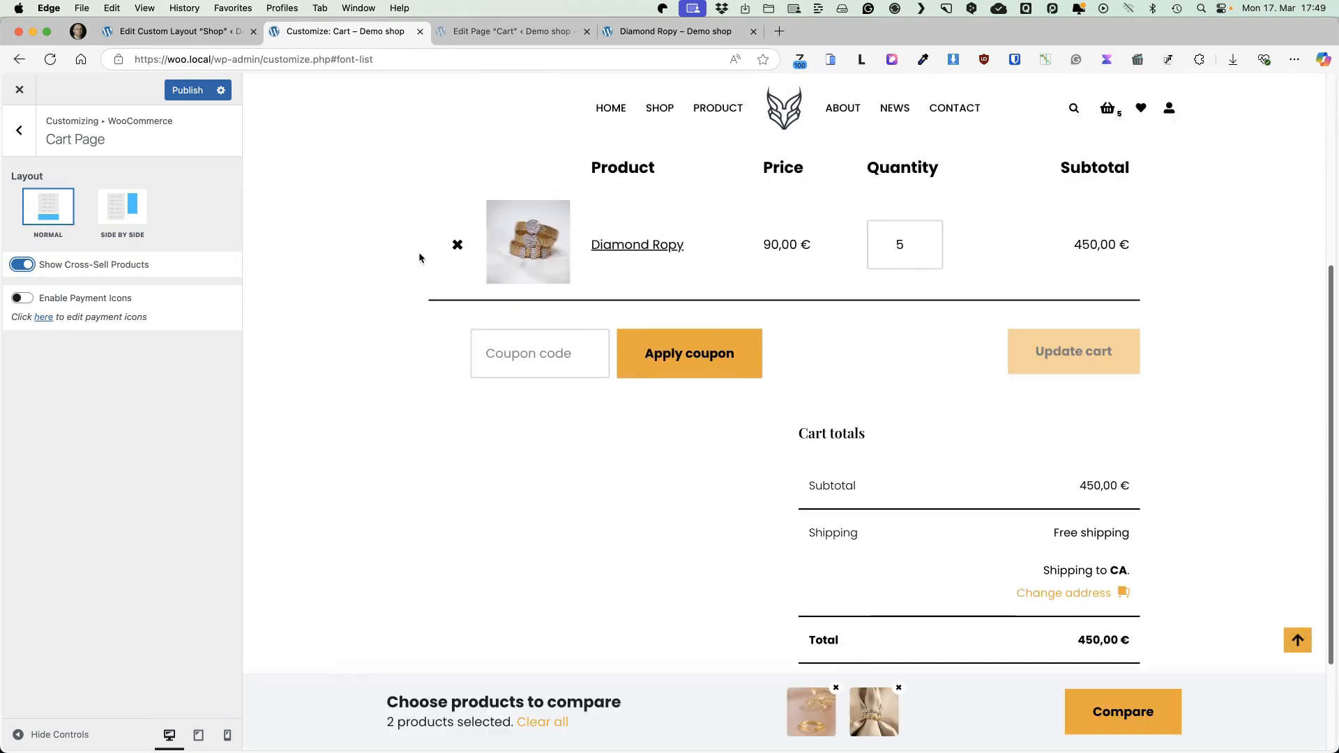
{"action": "left_click", "coordinate": [22, 298]}
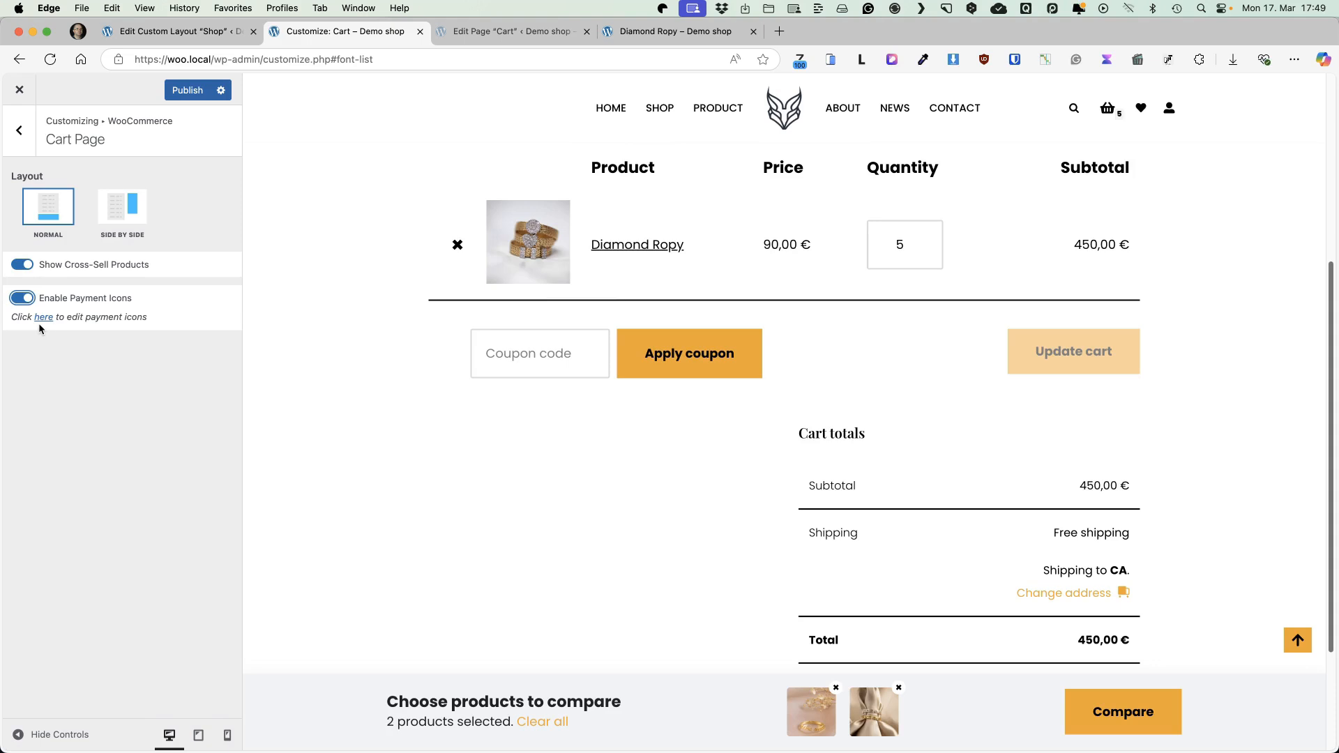
{"action": "left_click", "coordinate": [43, 317]}
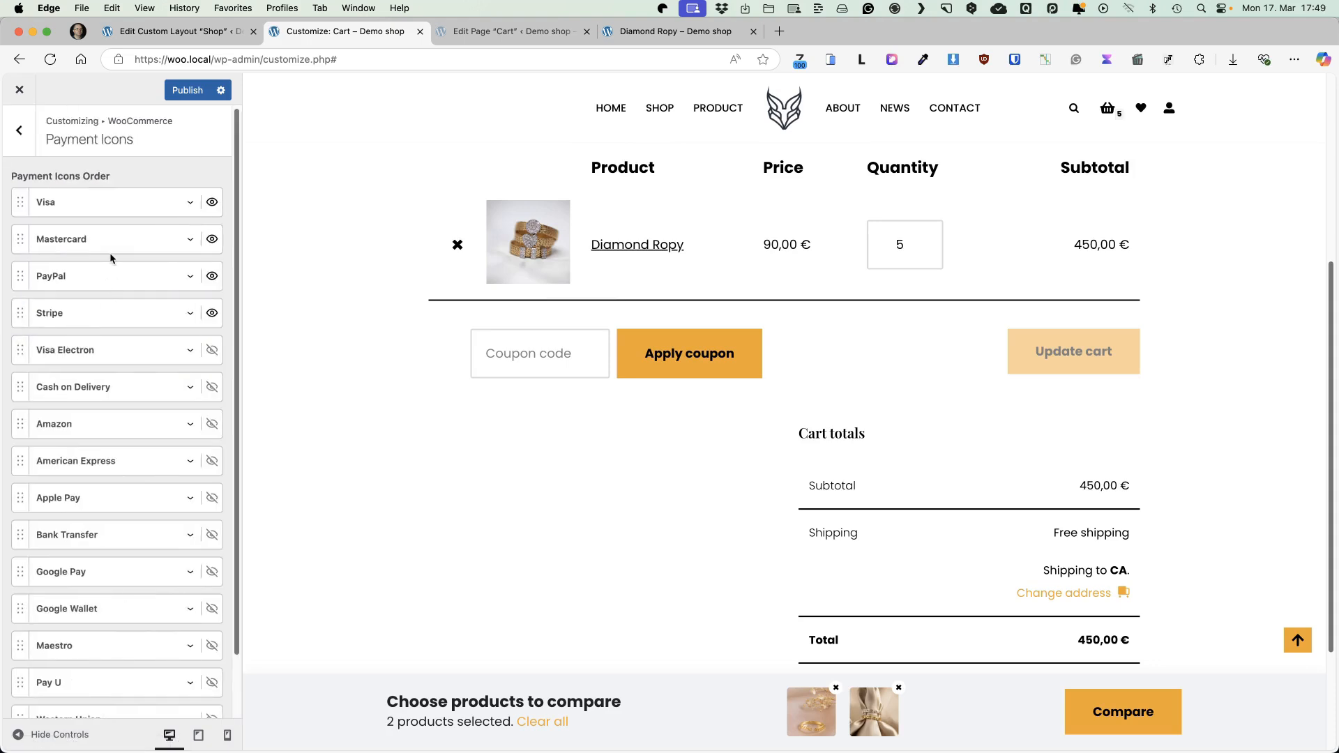
Review the payment icons list and the icons in the cart preview, and publish the cart page changes
{"action": "scroll", "coordinate": [111, 306], "scroll_direction": "down", "scroll_amount": 2}
{"action": "scroll", "coordinate": [871, 376], "scroll_direction": "down", "scroll_amount": 5}
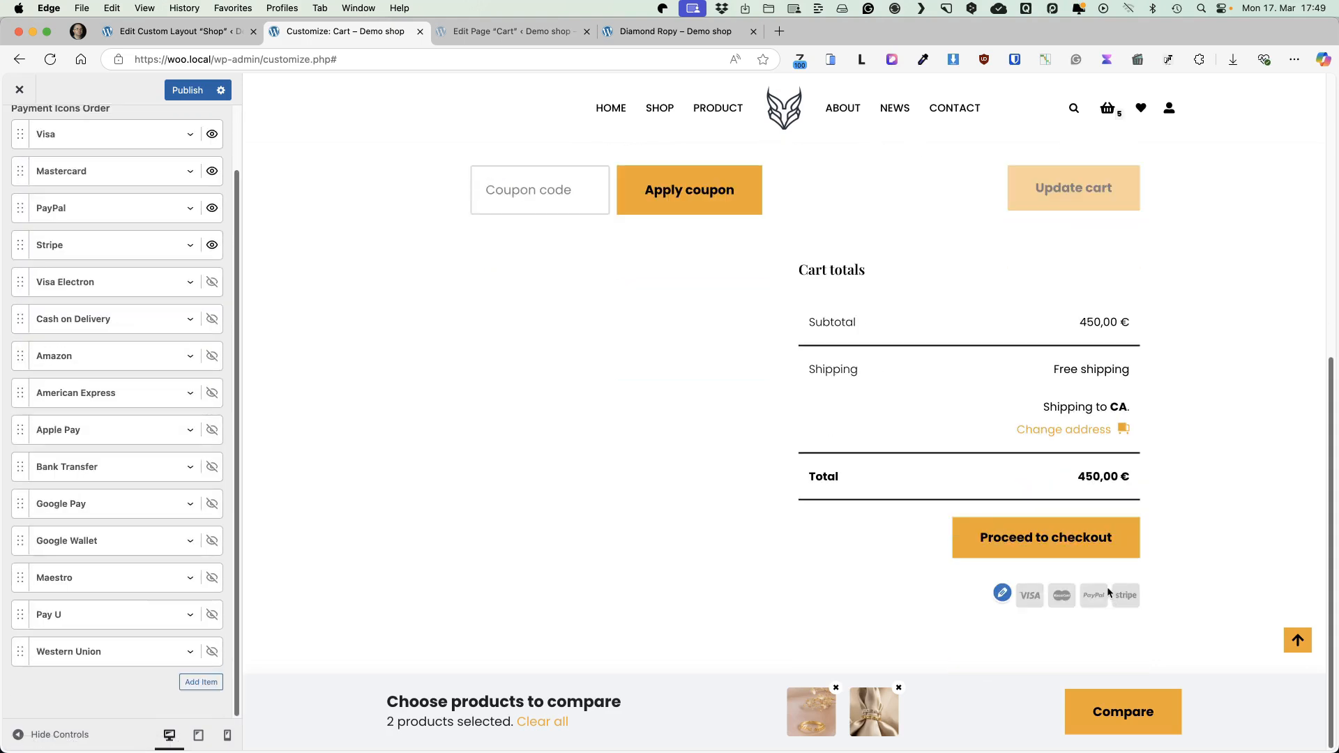
{"action": "scroll", "coordinate": [51, 272], "scroll_direction": "up", "scroll_amount": 2}
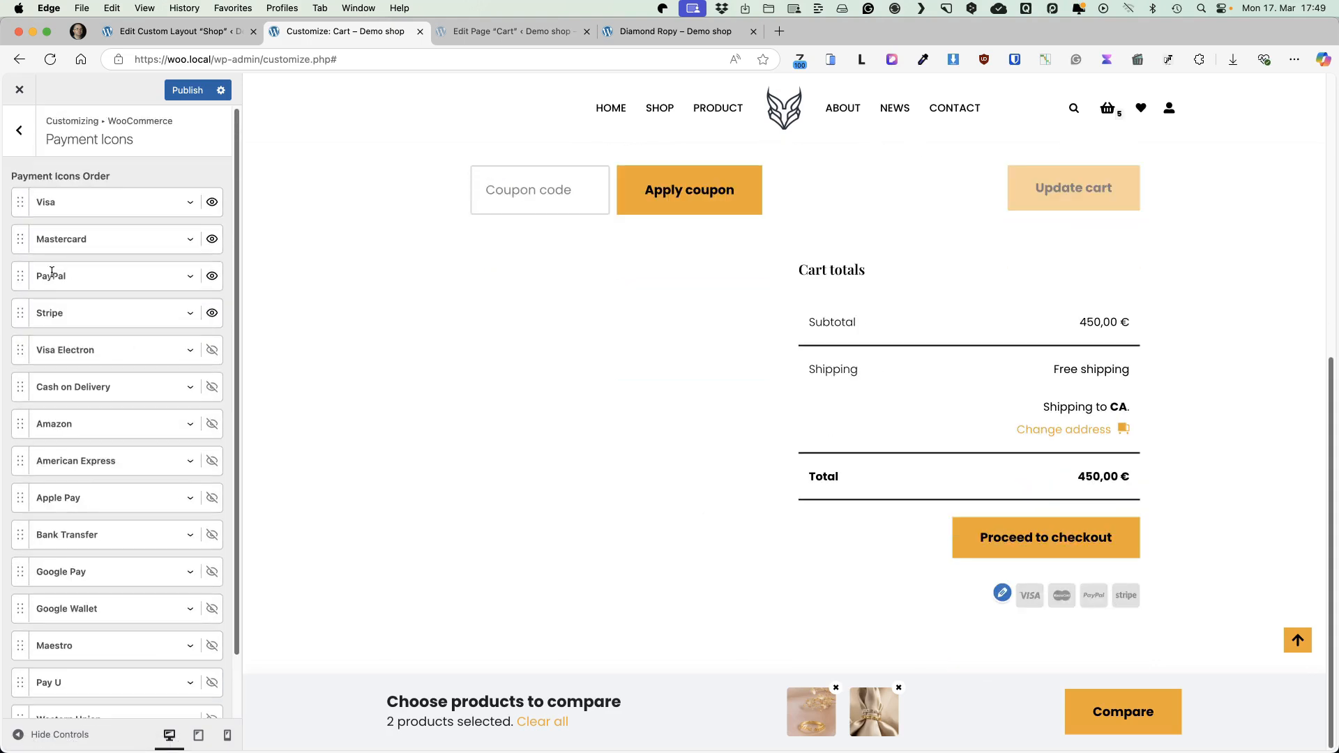
{"action": "left_click", "coordinate": [201, 98]}
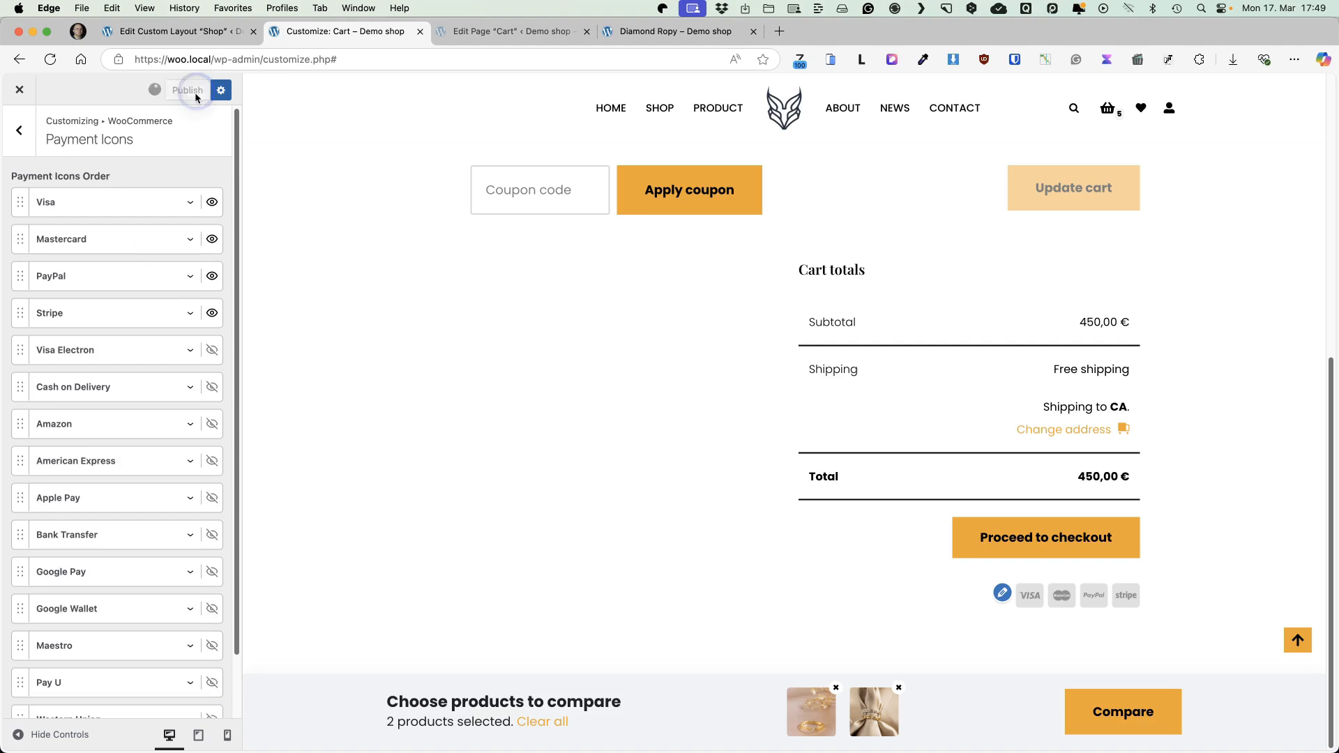
Leave the Customizer and open the product Attributes page in the WordPress admin
{"action": "left_click", "coordinate": [19, 129]}
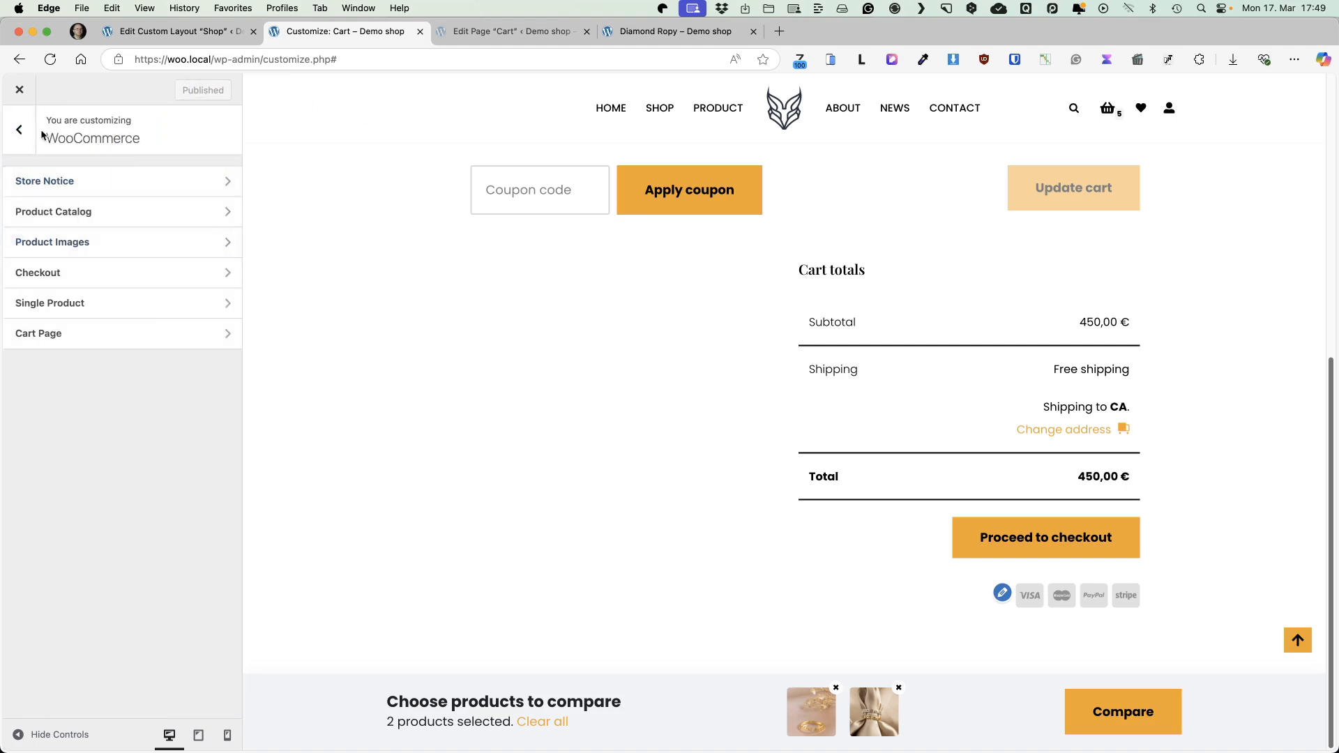
{"action": "left_click", "coordinate": [19, 129]}
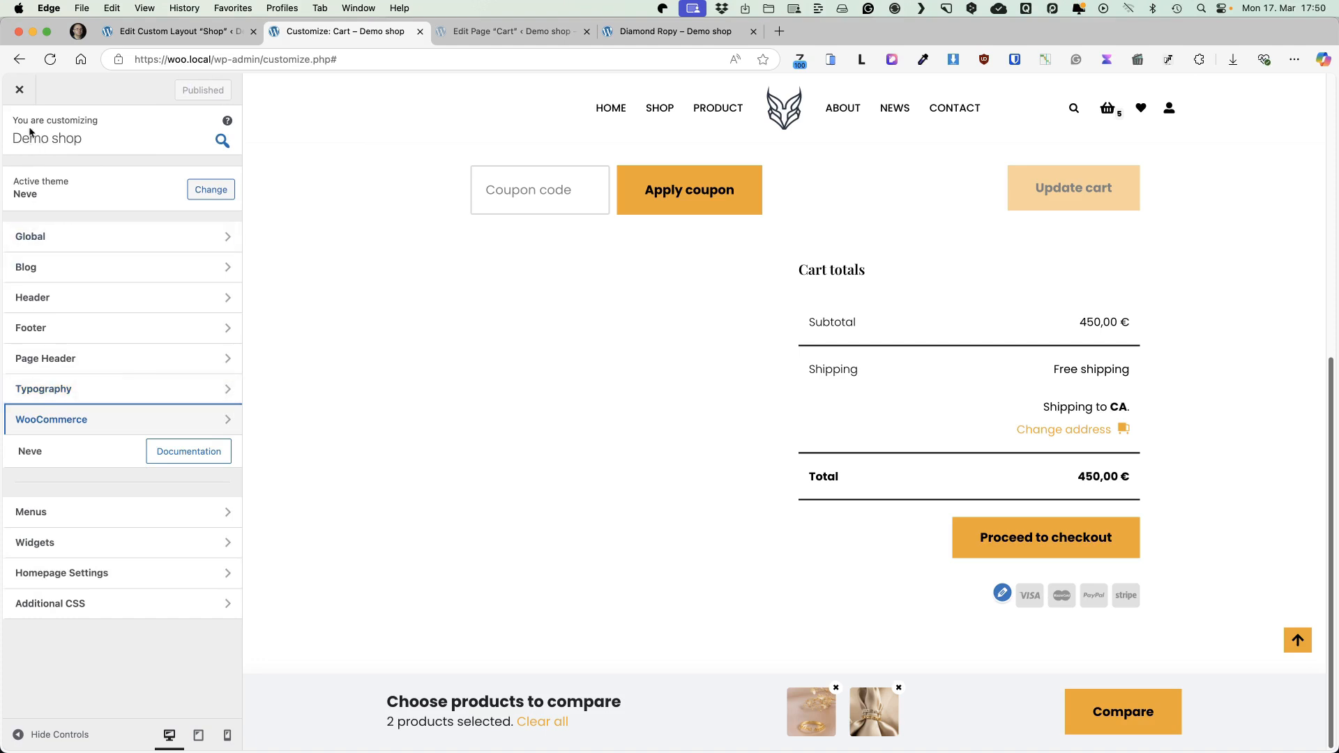
{"action": "left_click", "coordinate": [19, 89]}
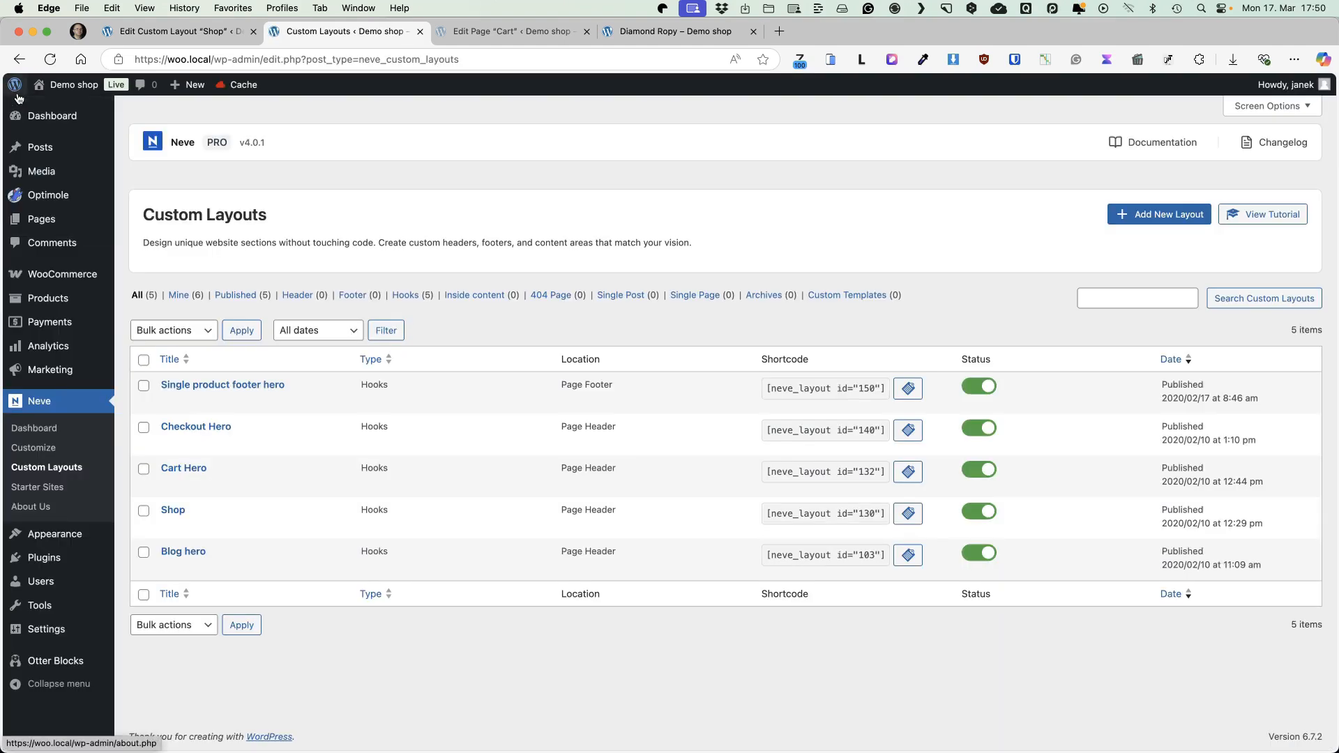
{"action": "mouse_move", "coordinate": [48, 307]}
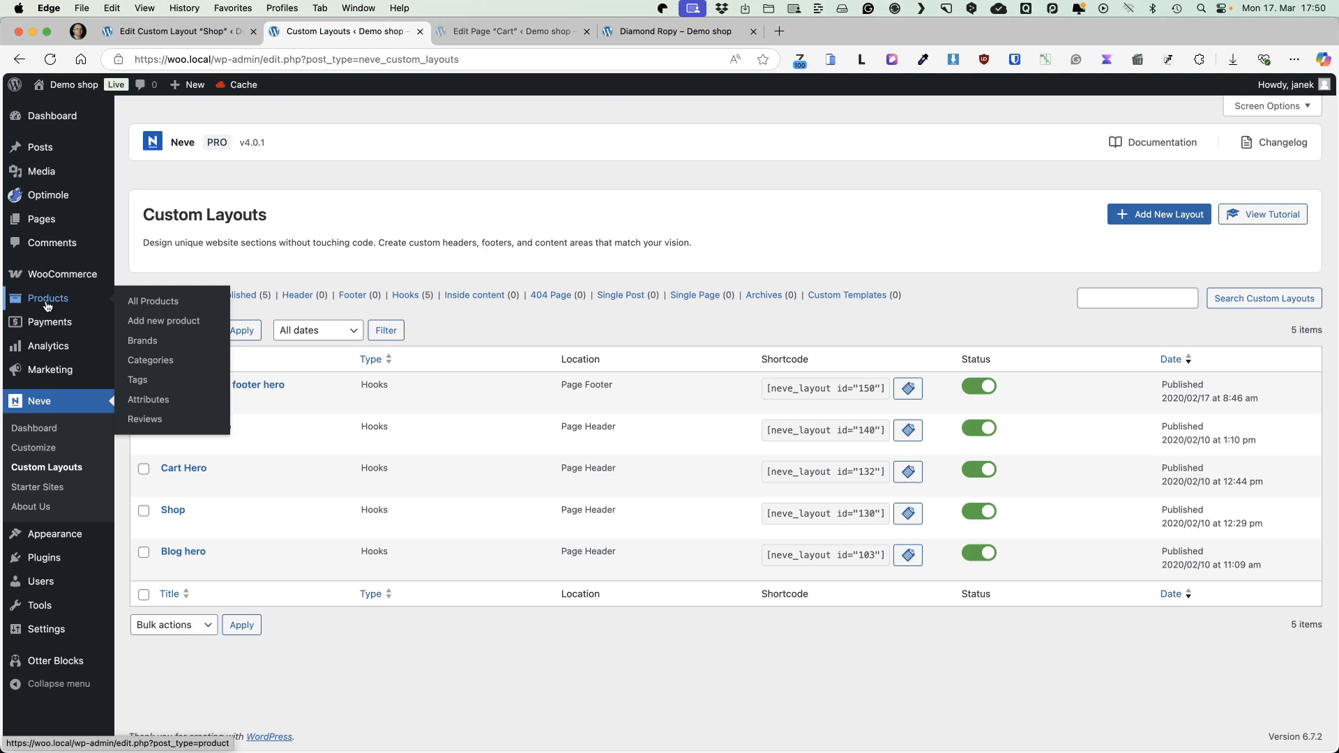
{"action": "left_click", "coordinate": [149, 399]}
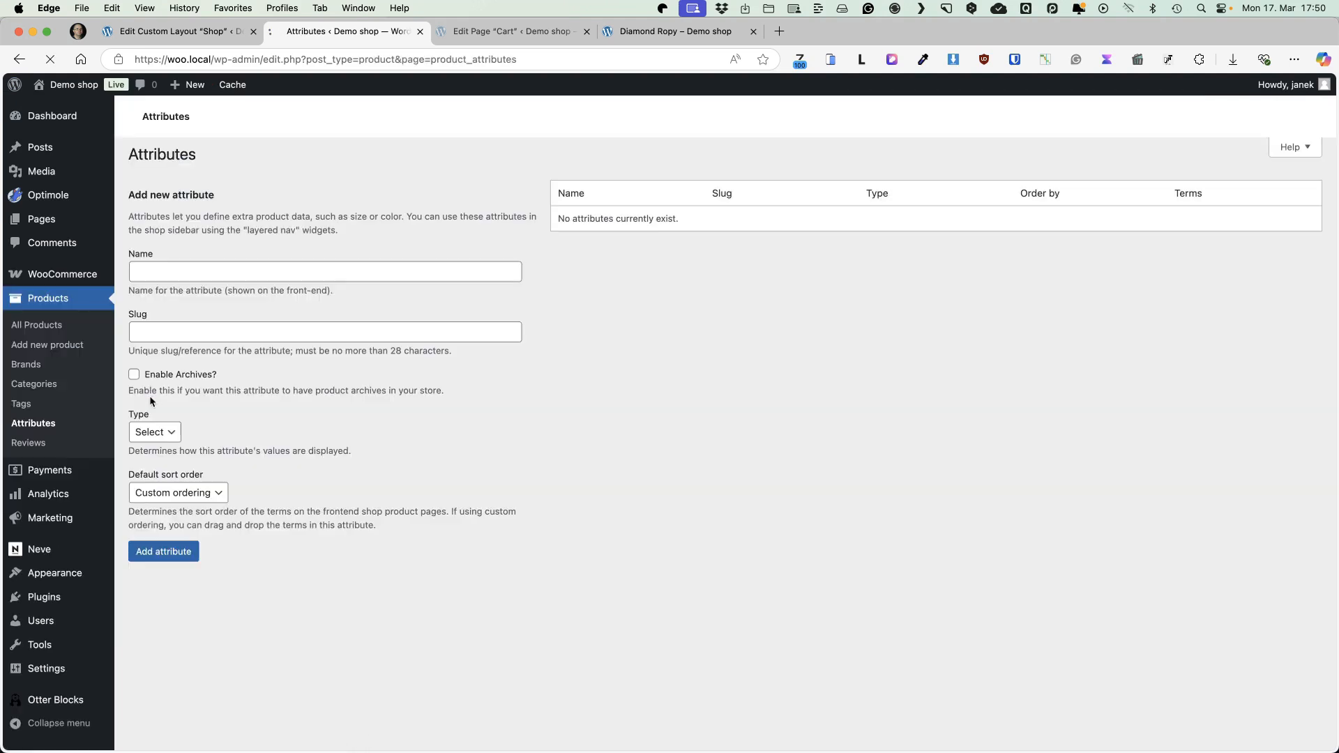
Add a product attribute named Color with the type Color
{"action": "left_click", "coordinate": [266, 297]}
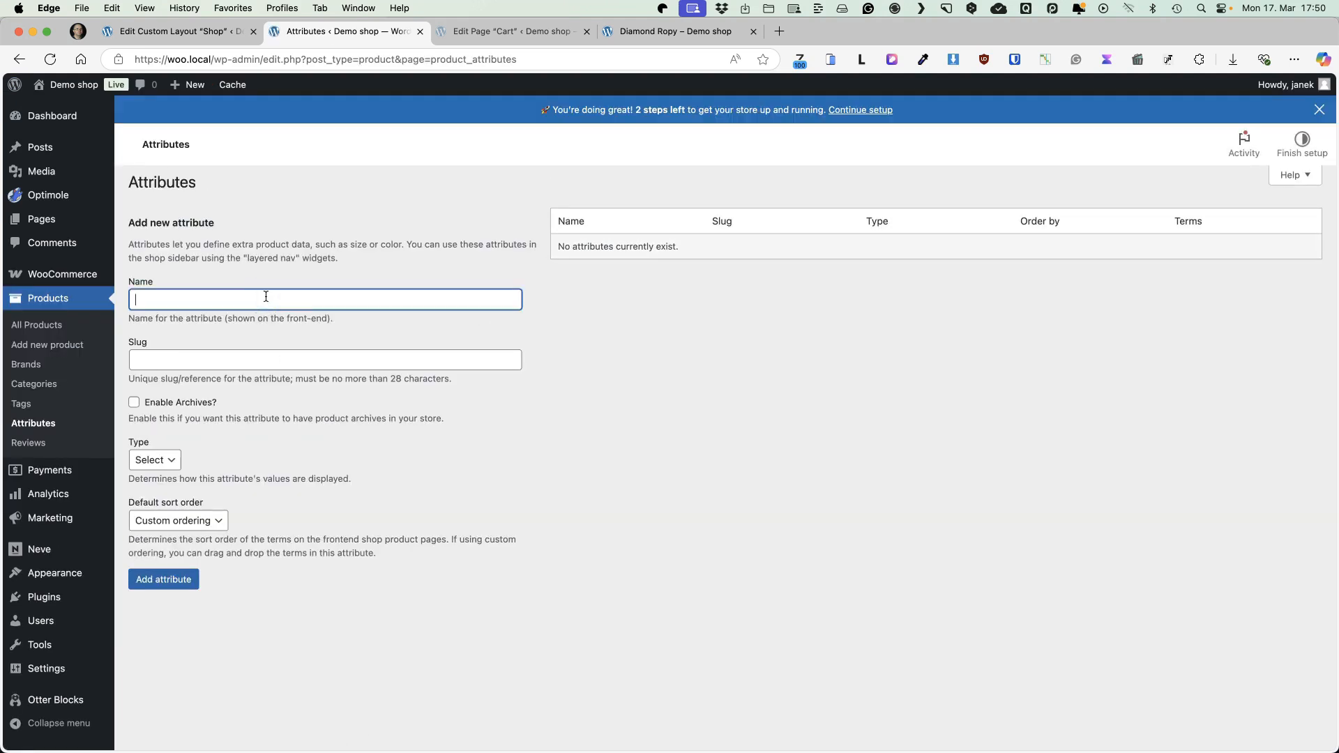
{"action": "left_click", "coordinate": [155, 465]}
{"action": "left_click", "coordinate": [150, 474]}
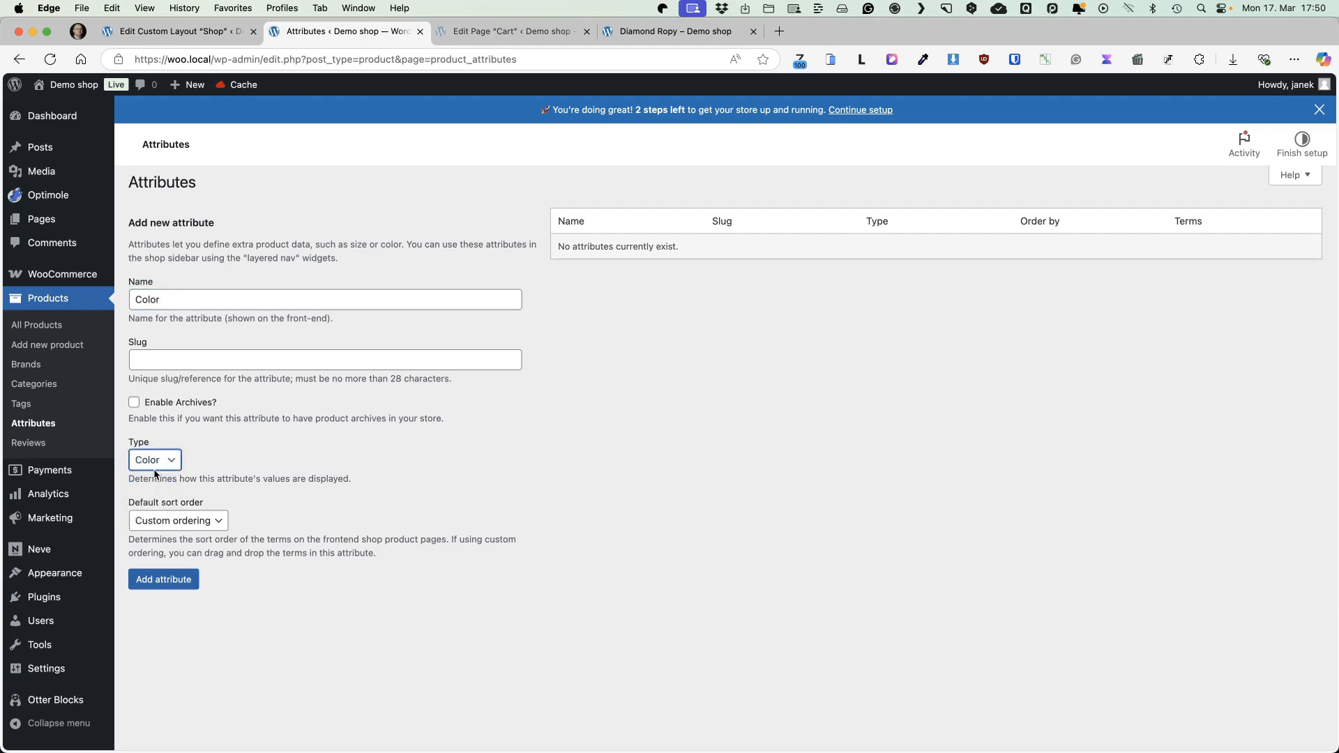
{"action": "left_click", "coordinate": [177, 593]}
Add a Blue term with the swatch color #510fed to the Color attribute
{"action": "left_click", "coordinate": [1096, 247]}
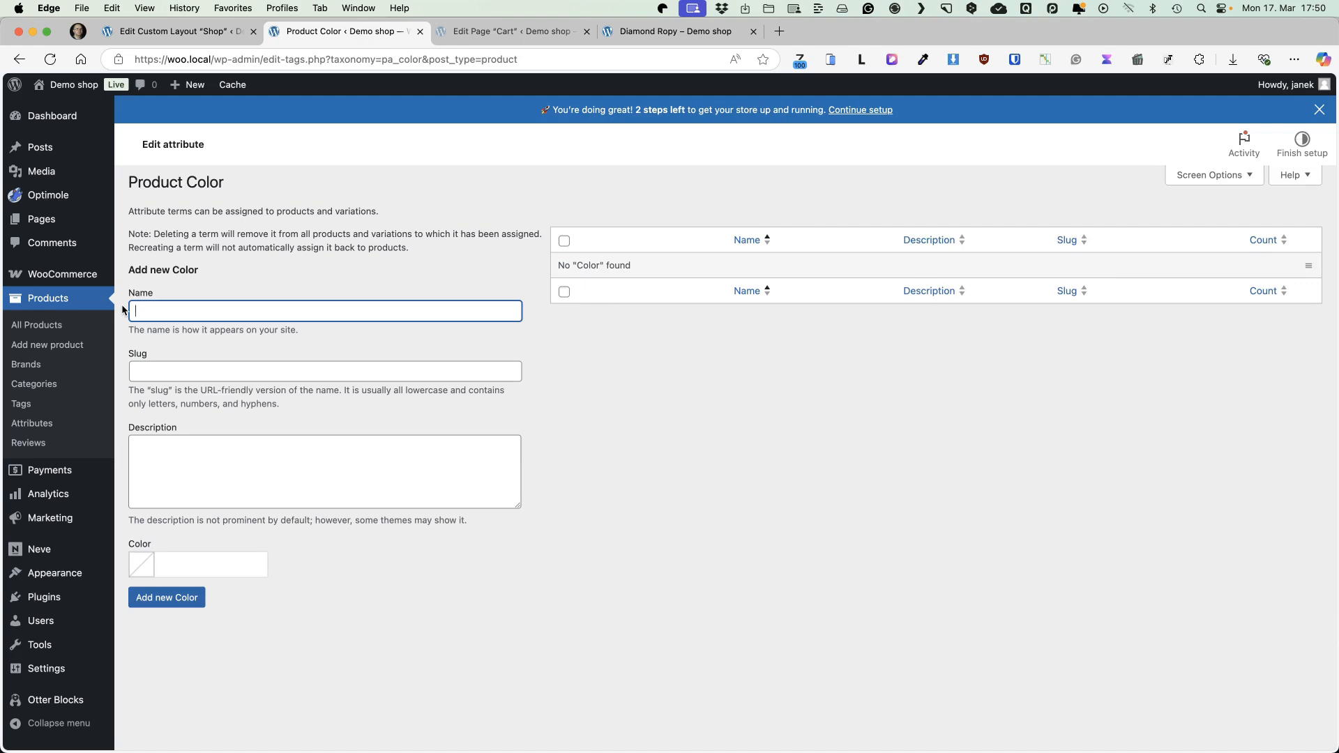
{"action": "left_click", "coordinate": [142, 565]}
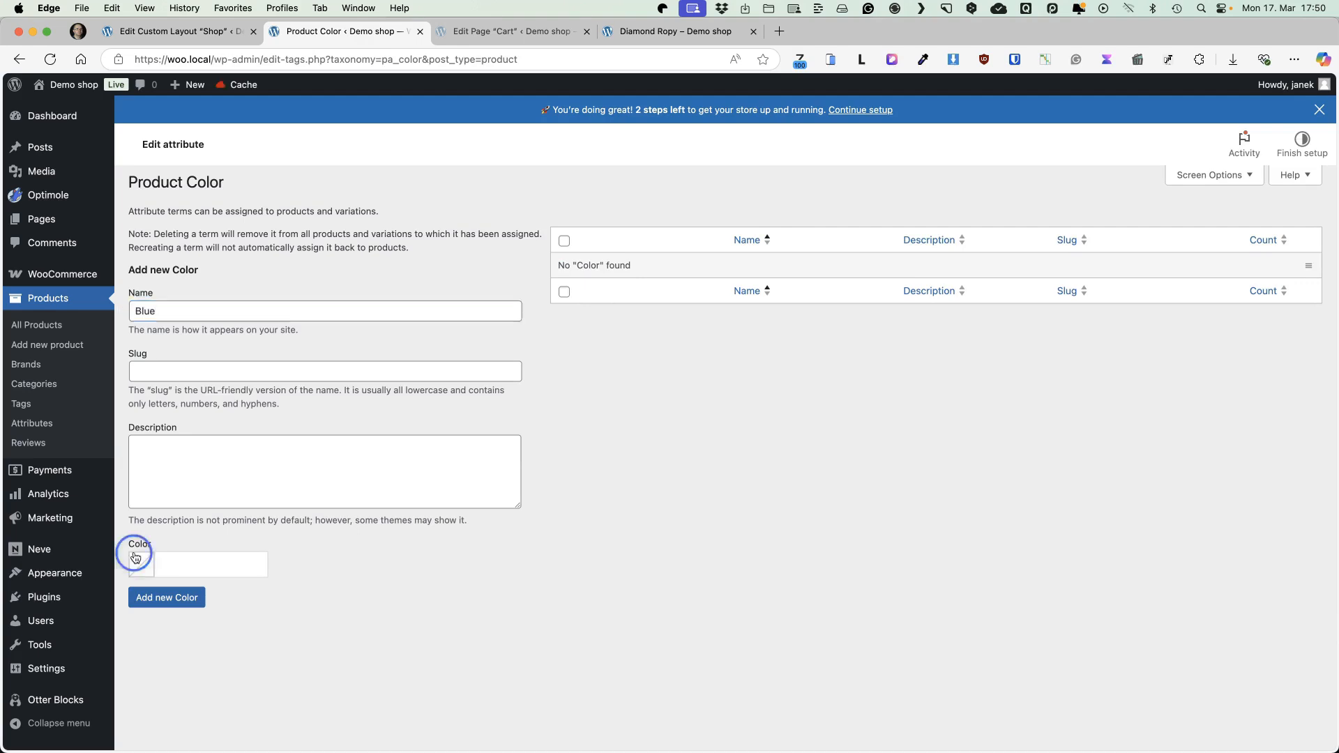
{"action": "left_click", "coordinate": [236, 443]}
{"action": "left_click", "coordinate": [273, 283]}
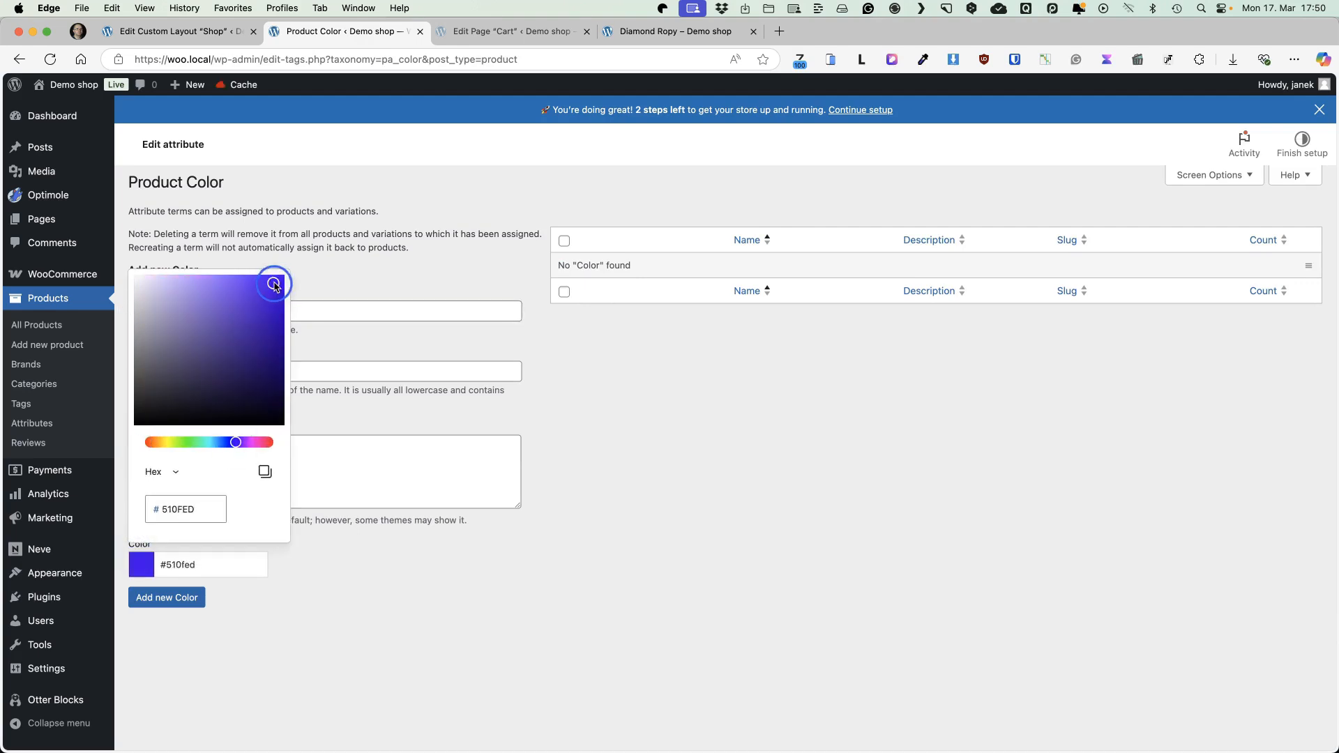
{"action": "left_click", "coordinate": [742, 469]}
{"action": "left_click", "coordinate": [168, 597]}
Add a Red term with a bright red swatch to the Color attribute
{"action": "left_click", "coordinate": [158, 359]}
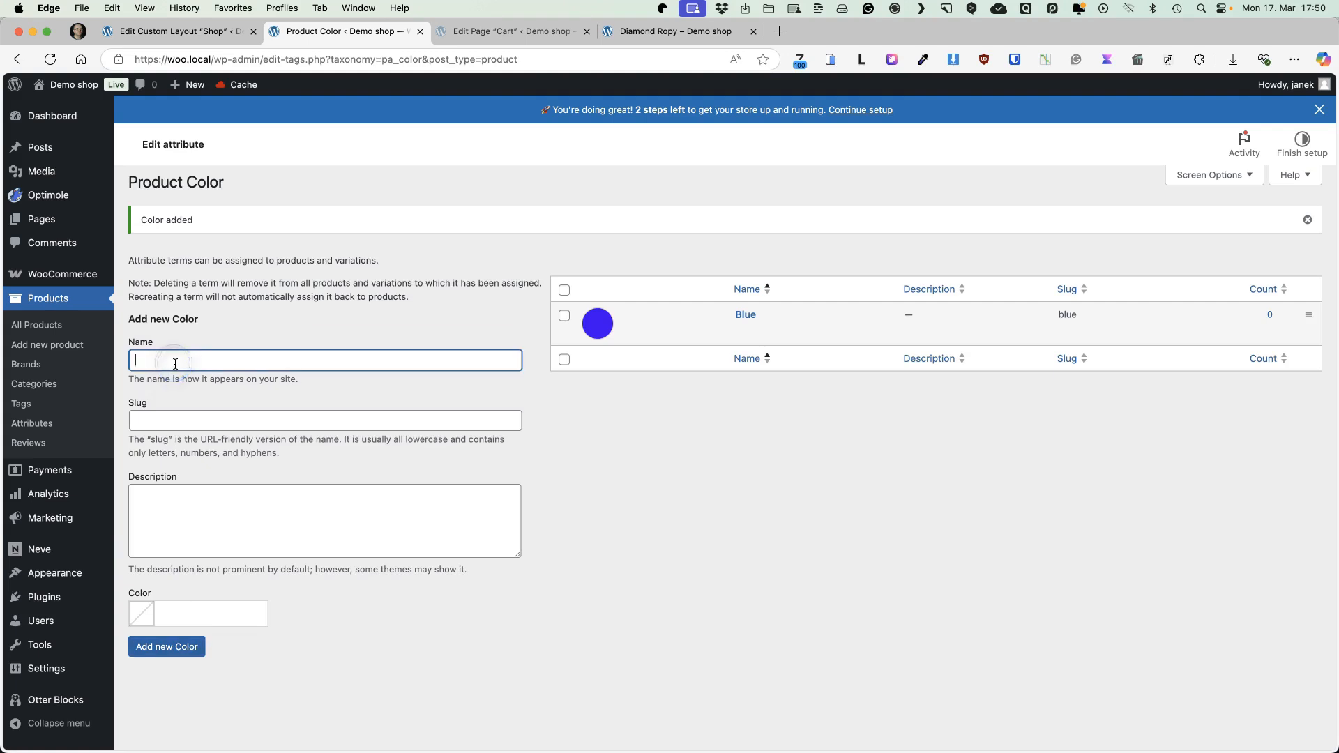
{"action": "left_click", "coordinate": [142, 613]}
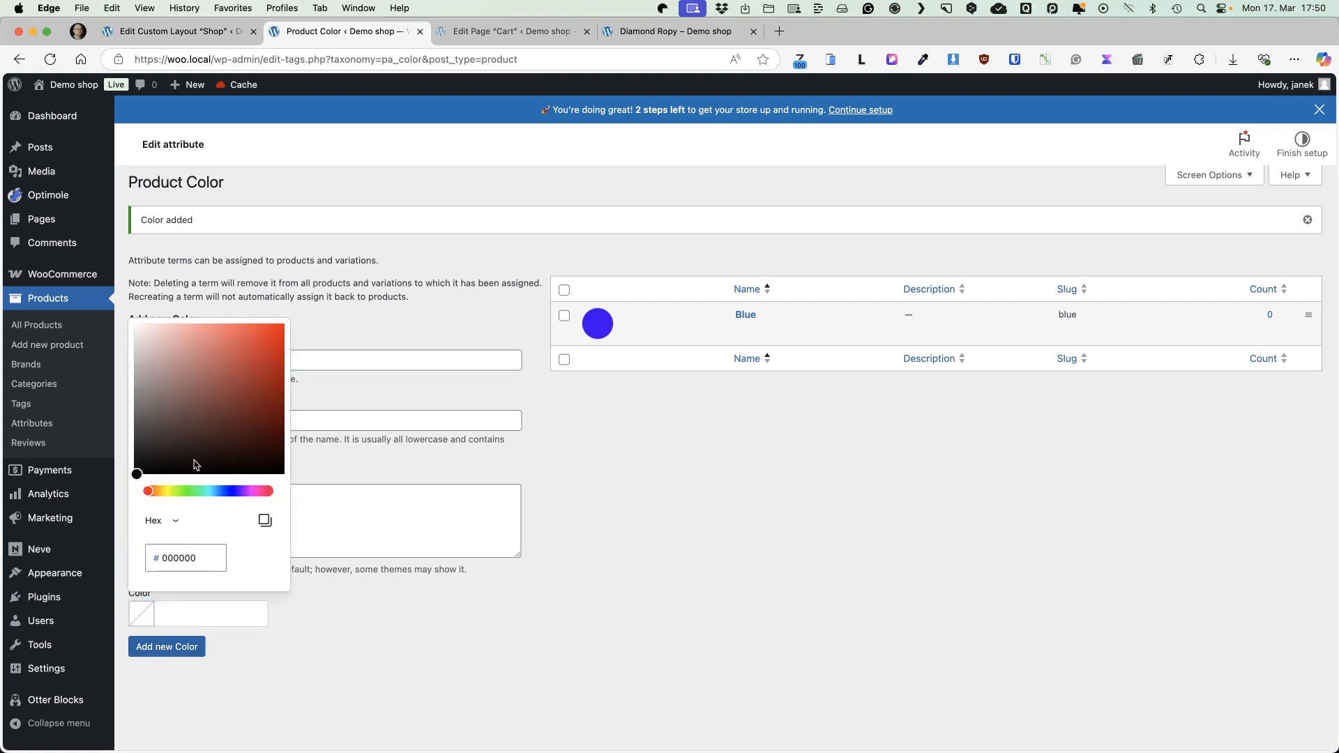
{"action": "left_click", "coordinate": [248, 356]}
{"action": "left_click", "coordinate": [282, 322]}
{"action": "left_click", "coordinate": [159, 656]}
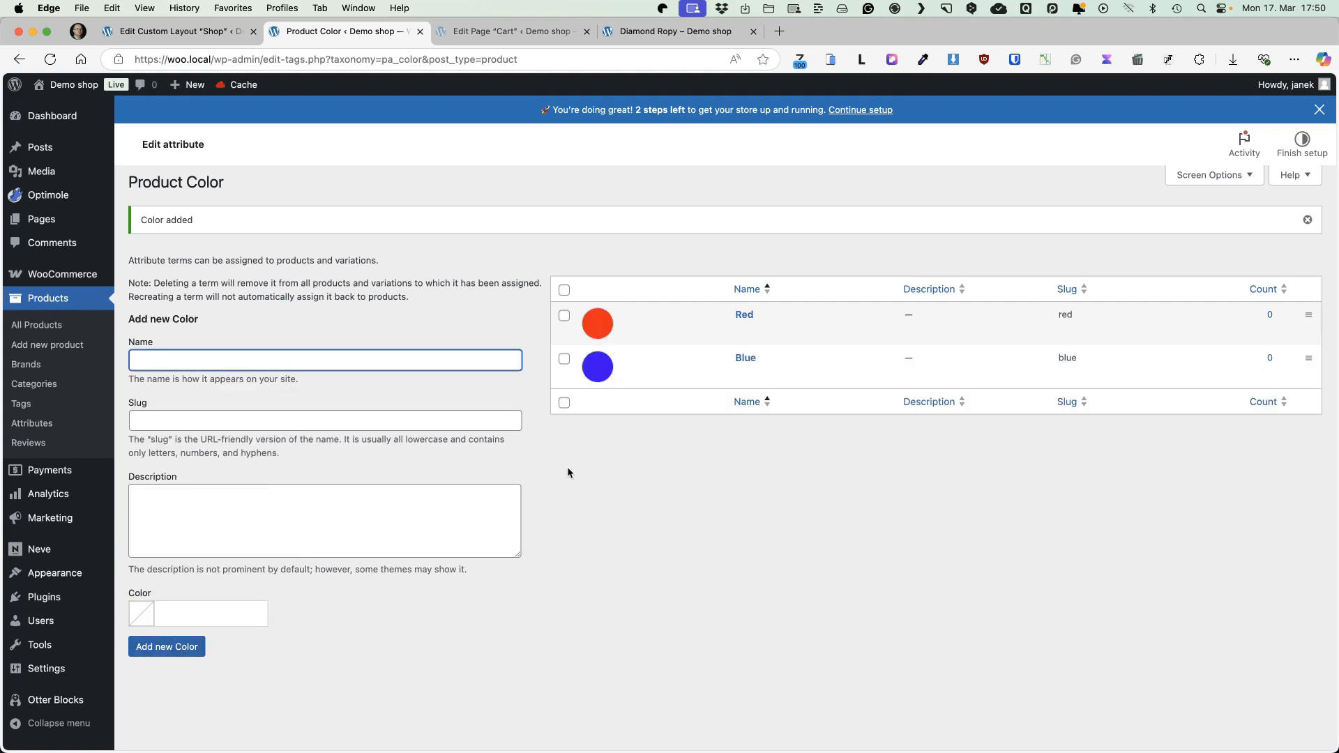
Add another product attribute named Size with the type Label
{"action": "left_click", "coordinate": [35, 424]}
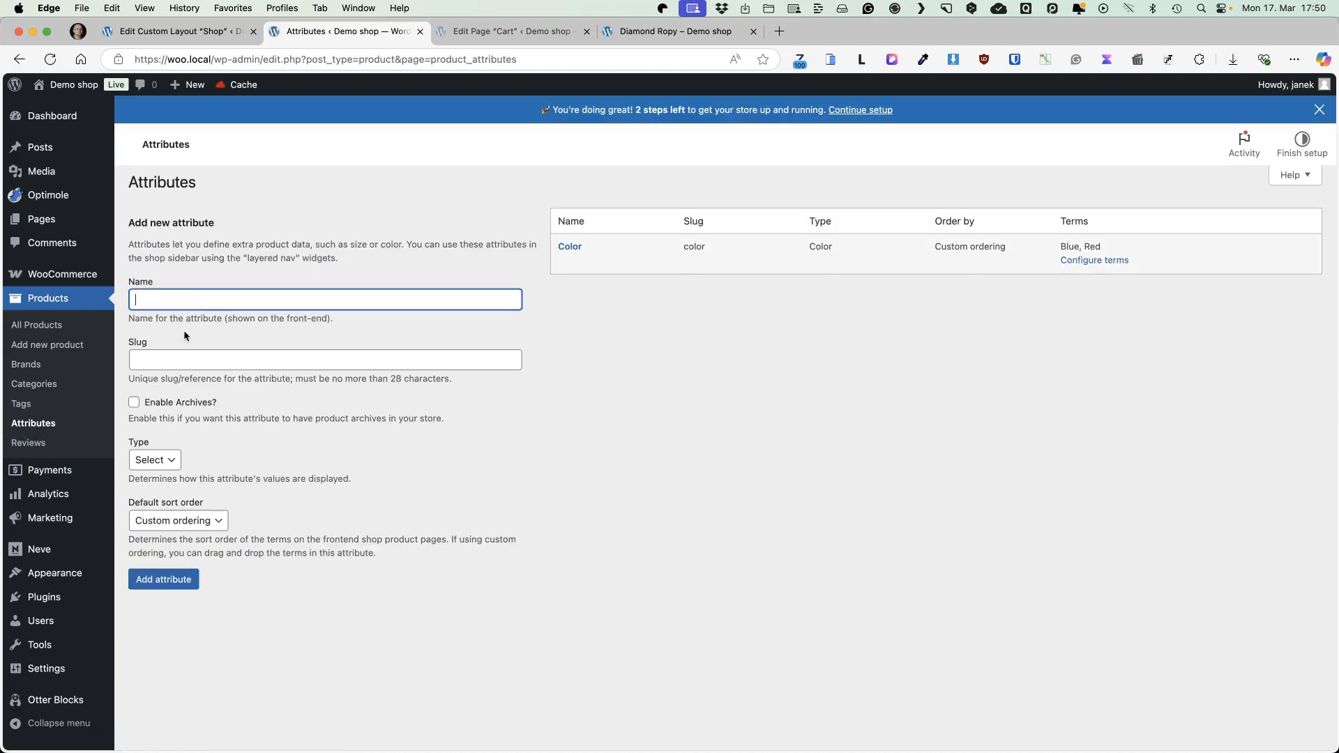
{"action": "left_click", "coordinate": [154, 460]}
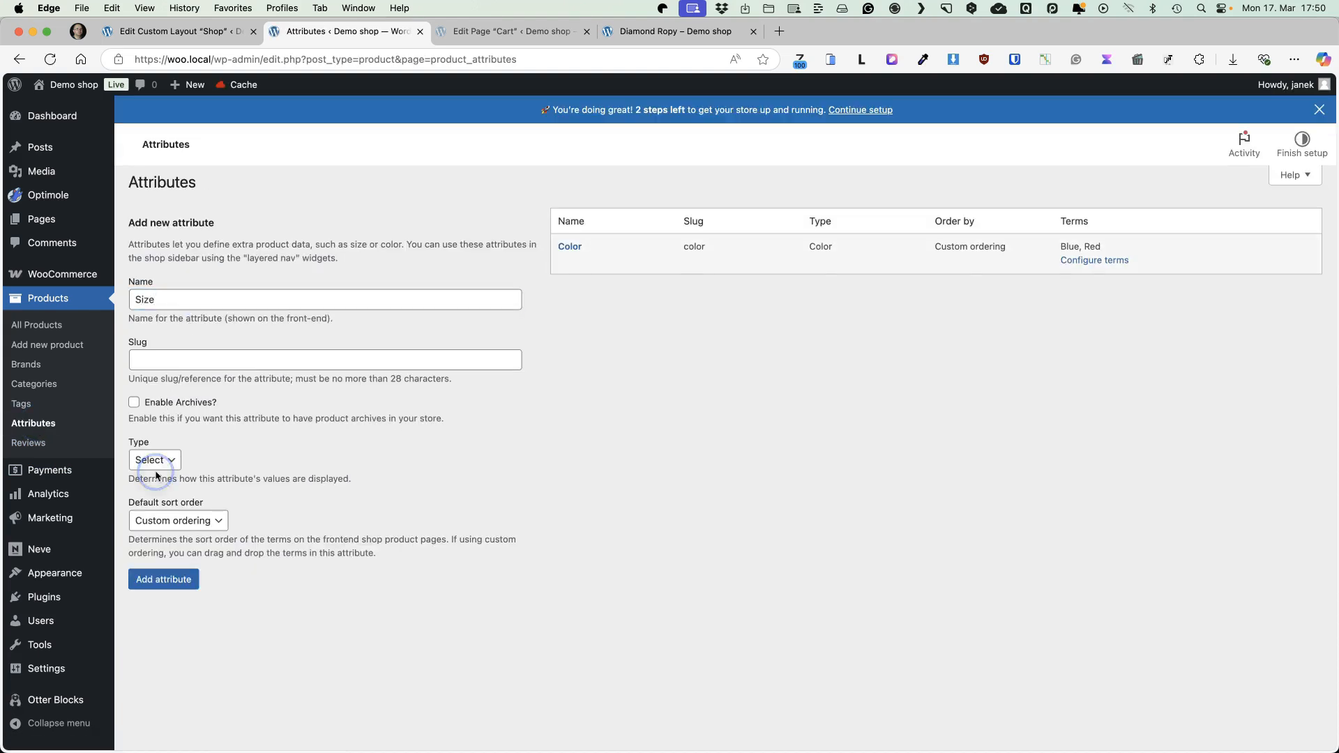
{"action": "left_click", "coordinate": [154, 459]}
{"action": "left_click", "coordinate": [168, 496]}
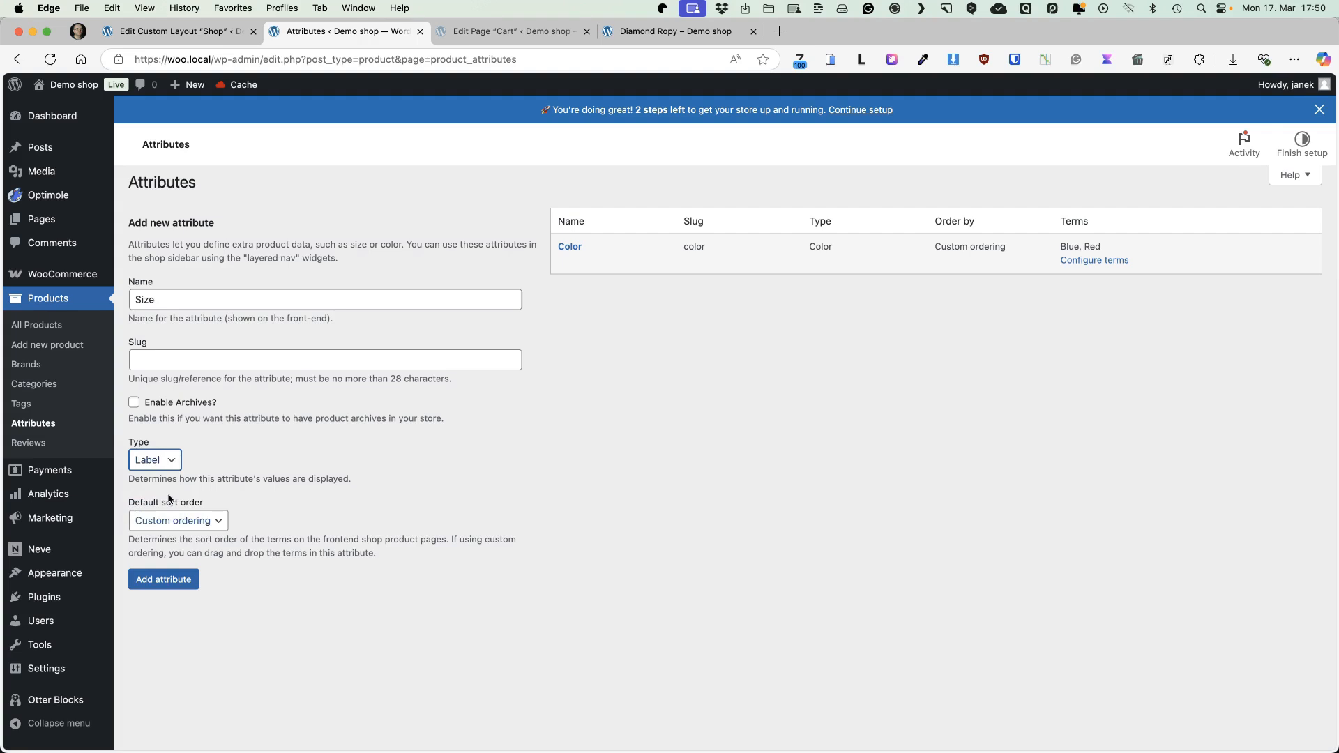
{"action": "left_click", "coordinate": [163, 579]}
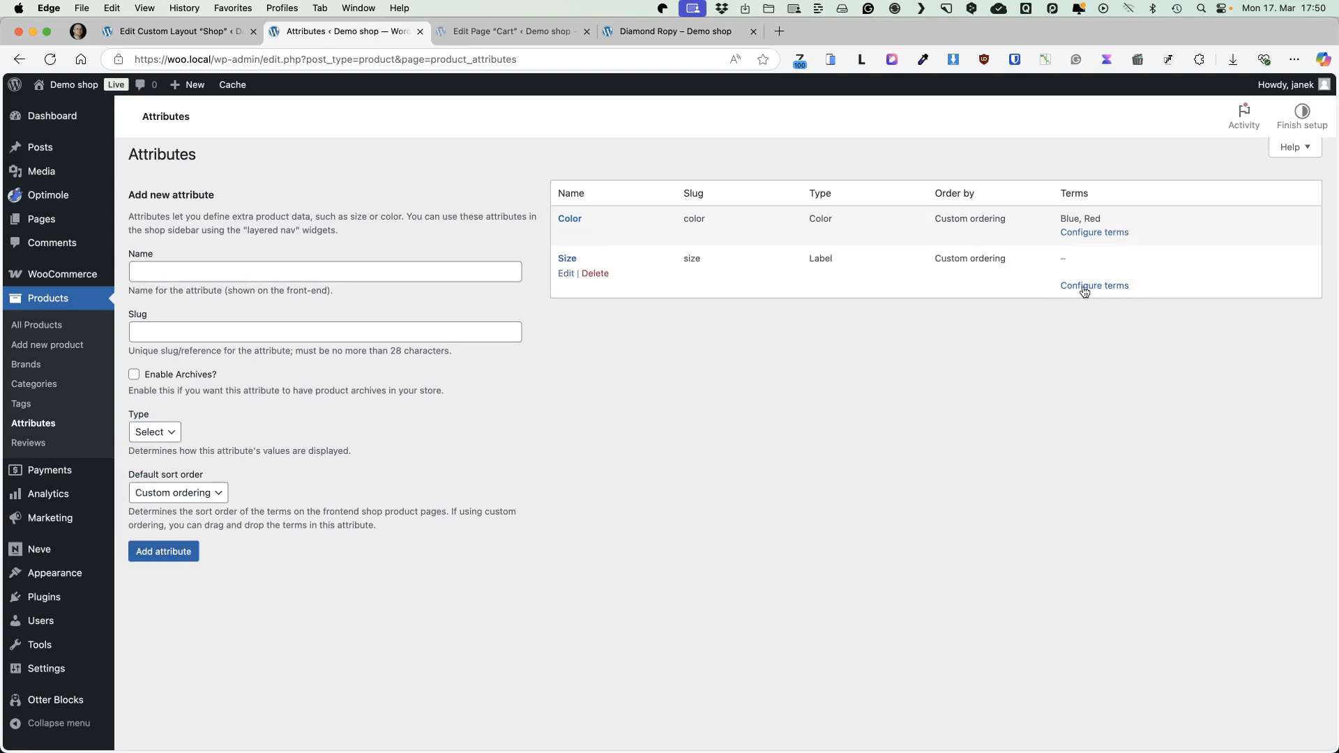
Configure the terms of the Size attribute by adding S and M
{"action": "left_click", "coordinate": [1092, 311]}
{"action": "type", "text": "S"}
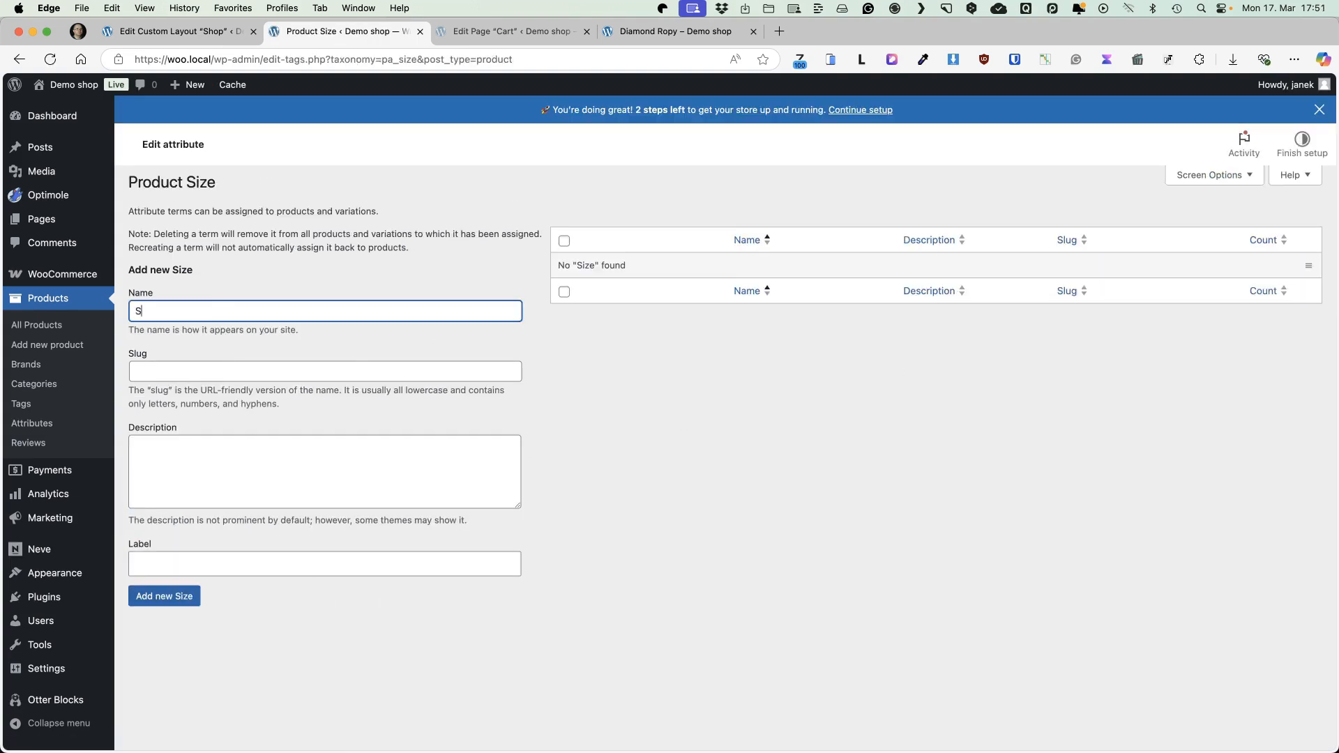
{"action": "left_click", "coordinate": [162, 596]}
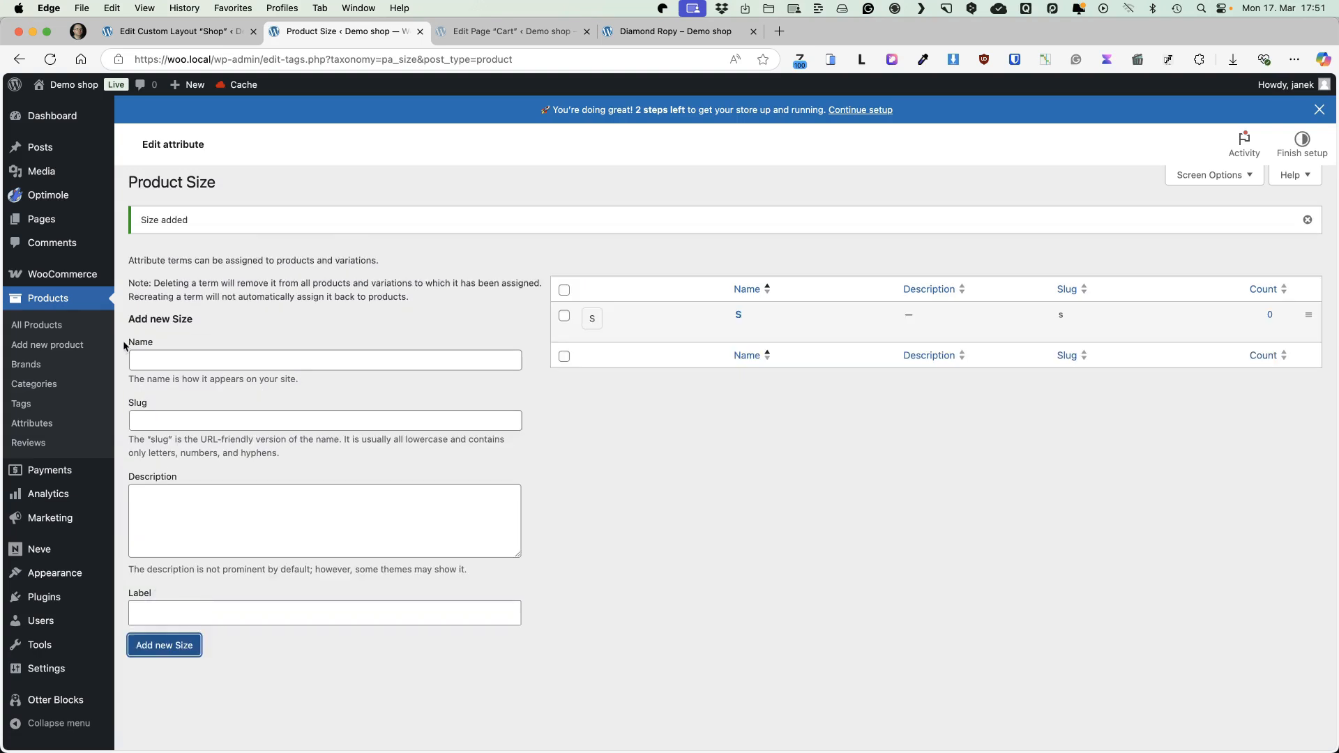
{"action": "left_click", "coordinate": [183, 355]}
{"action": "type", "text": "M"}
{"action": "left_click", "coordinate": [164, 645]}
Return to the attributes overview and check which attribute types are available
{"action": "left_click", "coordinate": [33, 423]}
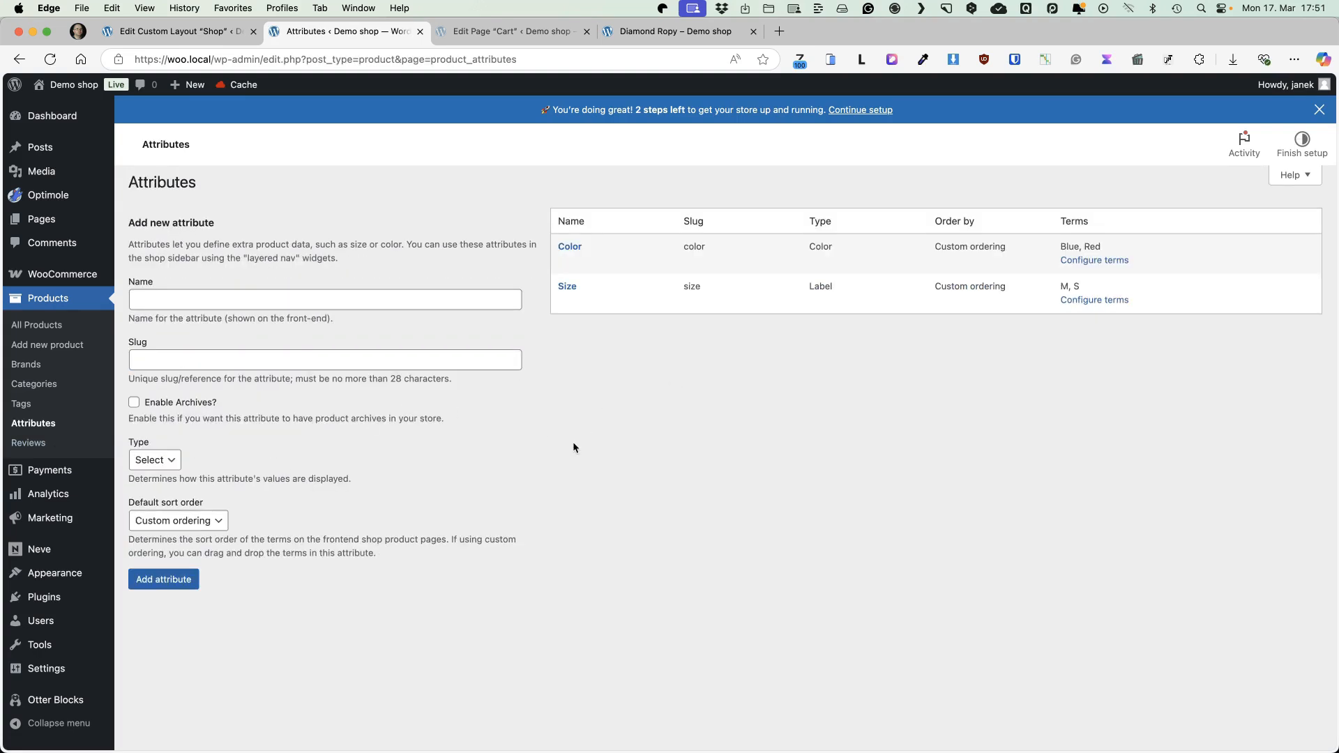
{"action": "left_click", "coordinate": [159, 463]}
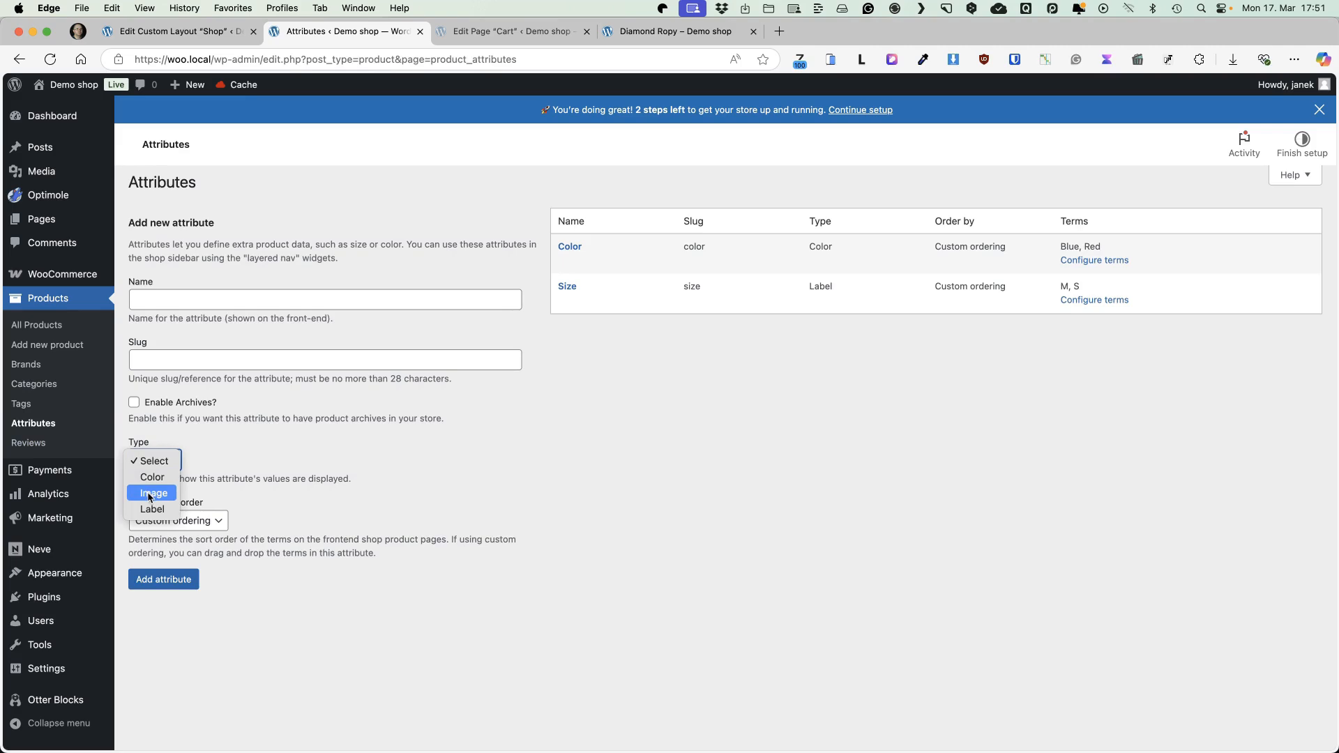
{"action": "left_click", "coordinate": [779, 475]}
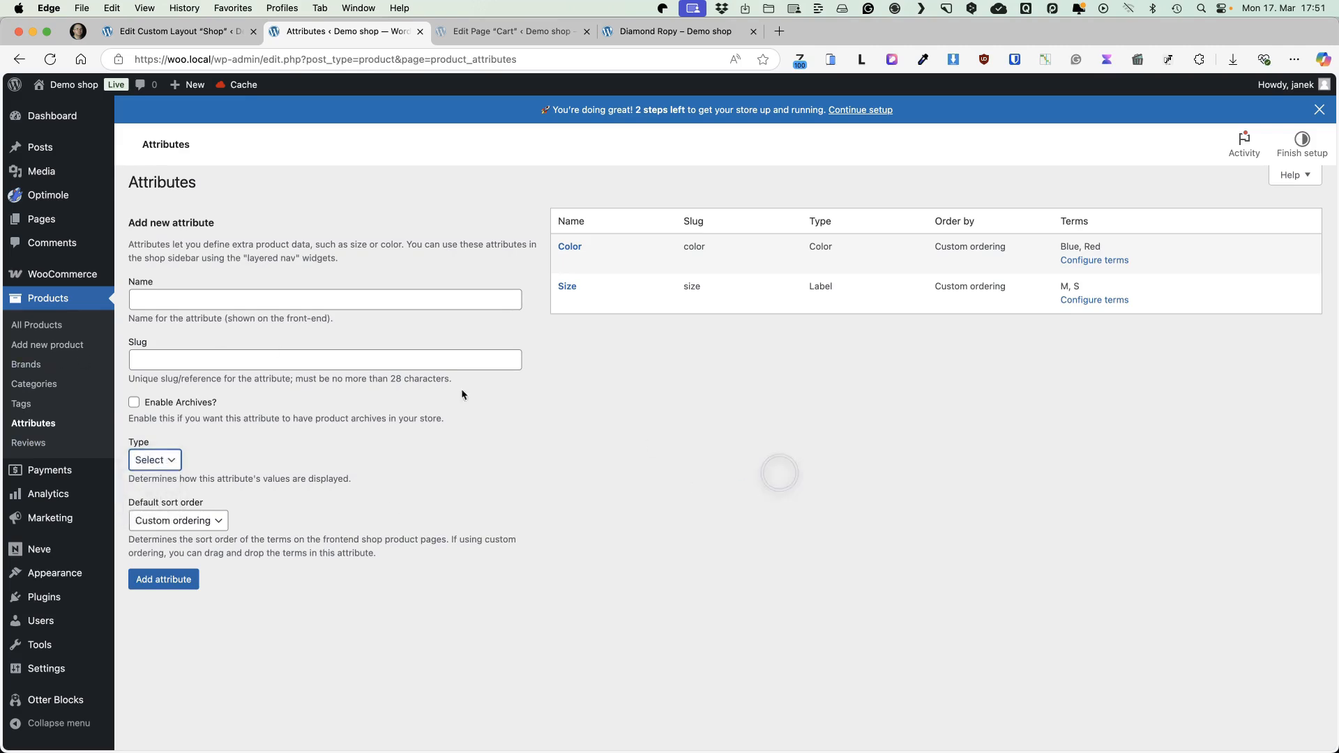
Select all products in the product list and move them to the trash in bulk
{"action": "left_click", "coordinate": [37, 325]}
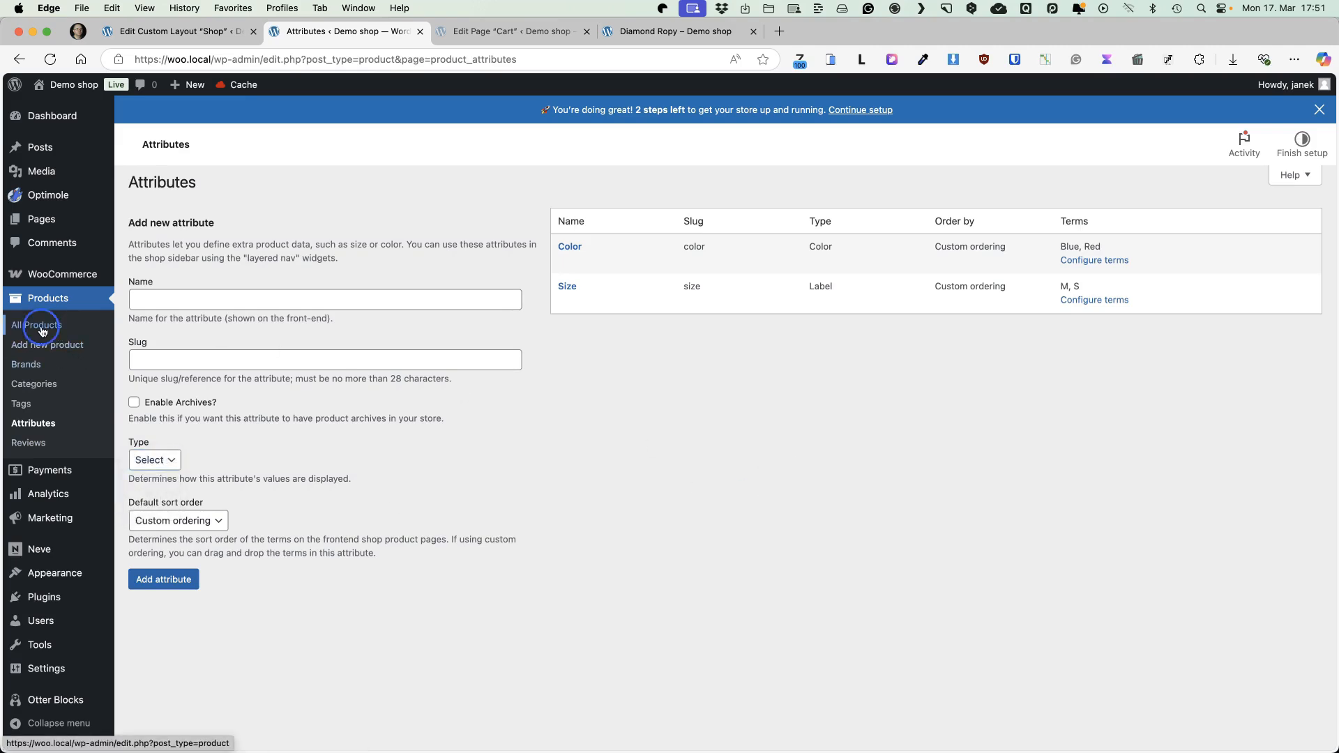
{"action": "scroll", "coordinate": [413, 353], "scroll_direction": "down", "scroll_amount": 3}
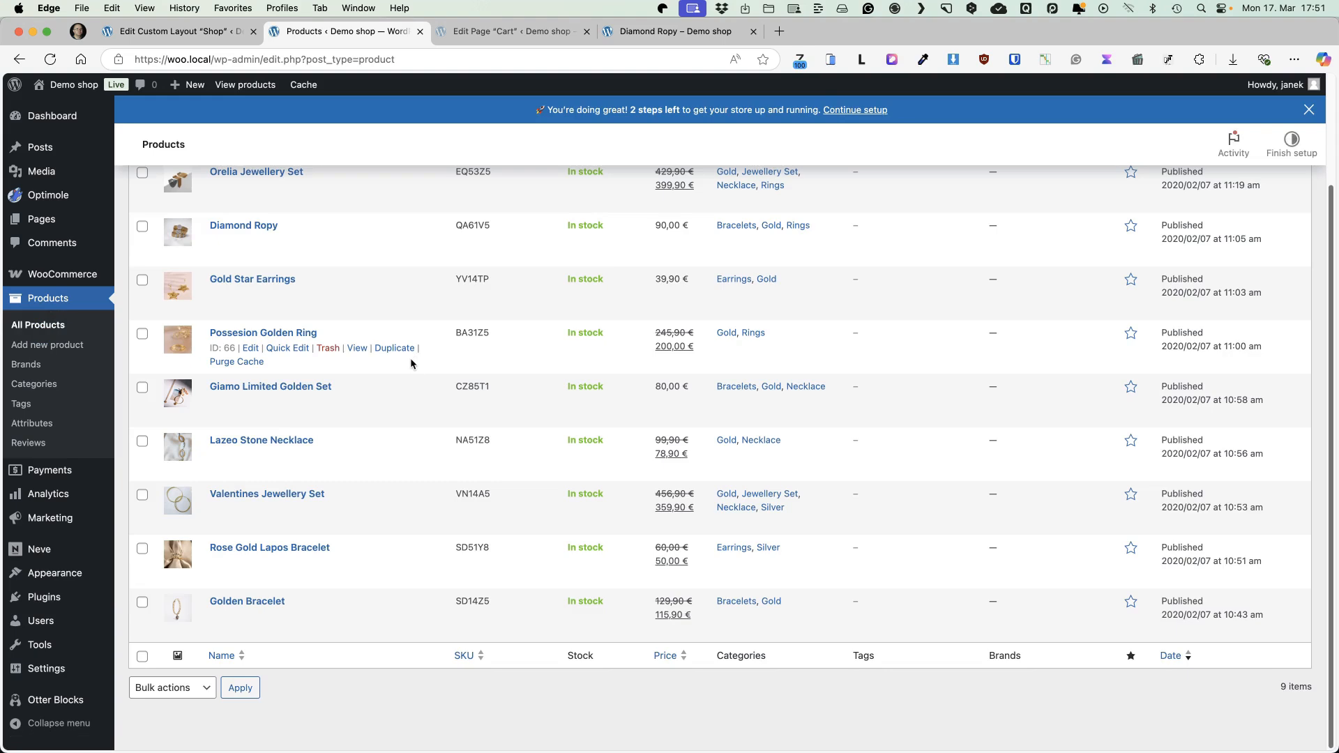
{"action": "scroll", "coordinate": [412, 359], "scroll_direction": "up", "scroll_amount": 3}
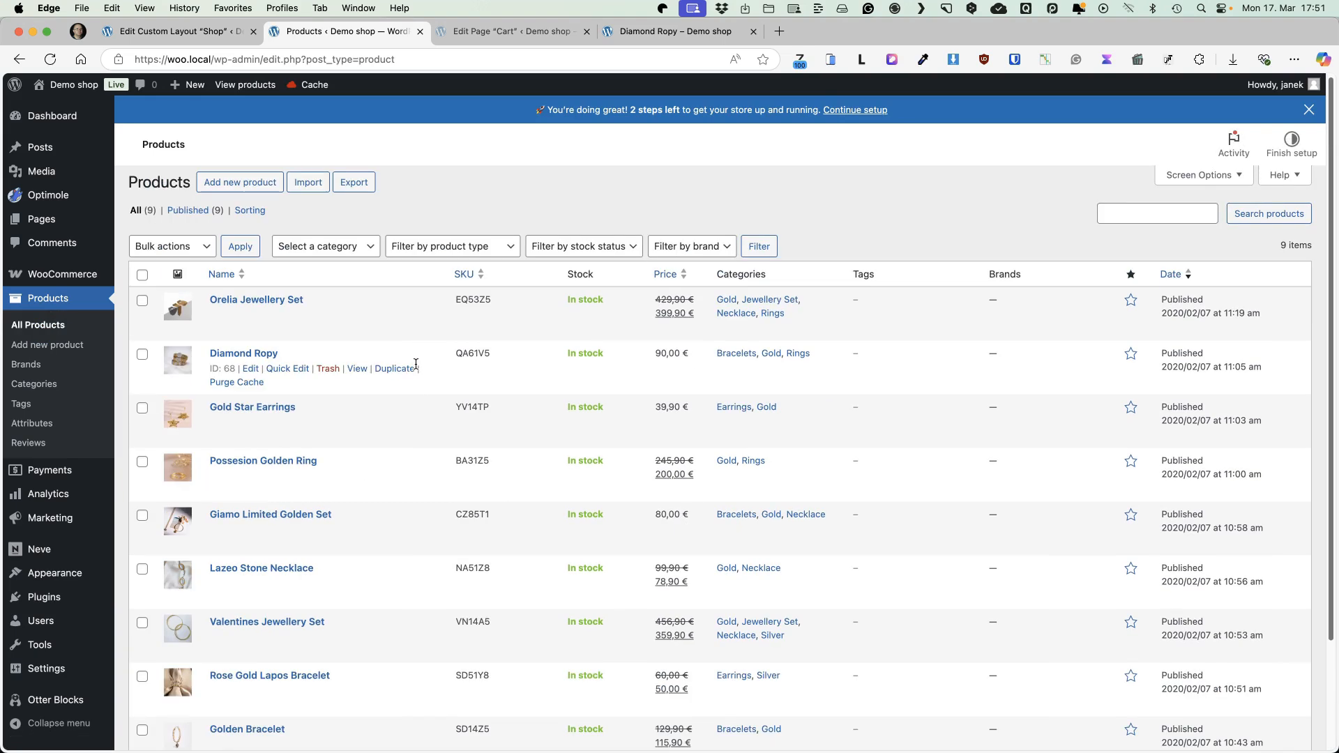
{"action": "left_click", "coordinate": [142, 276]}
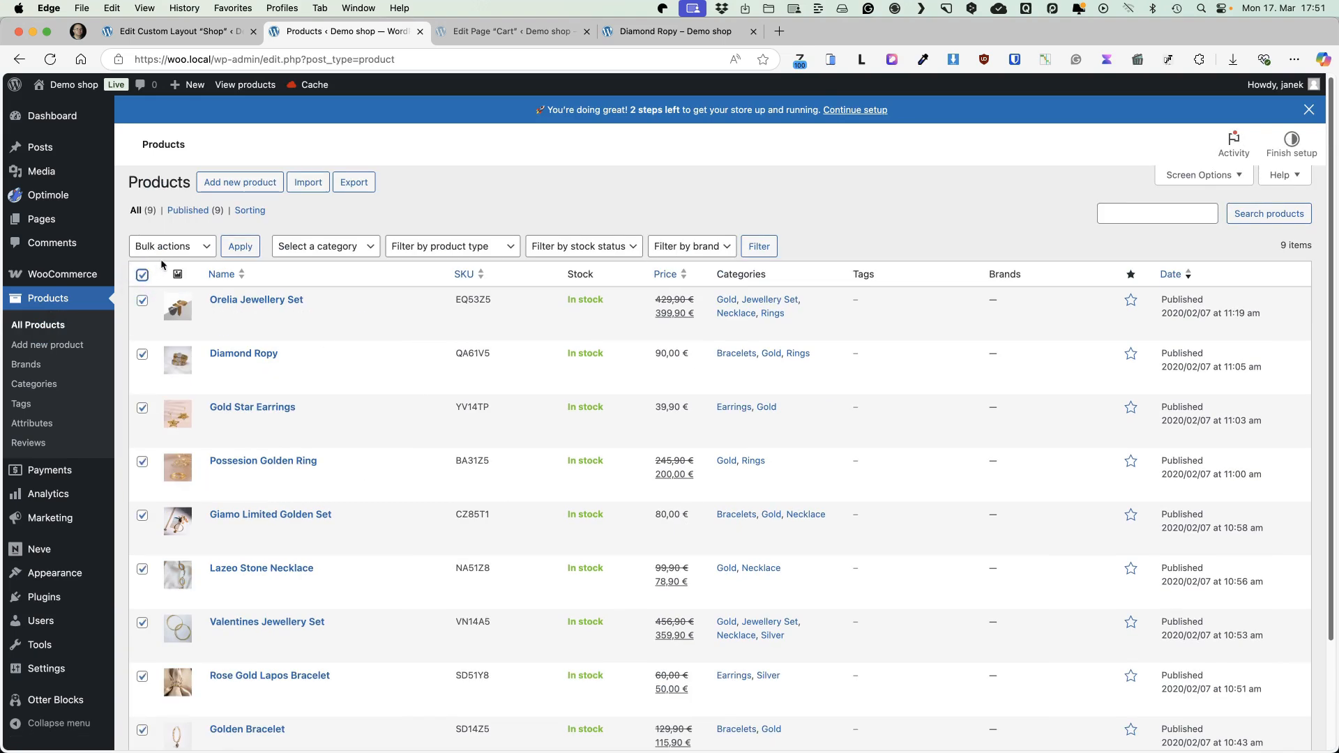
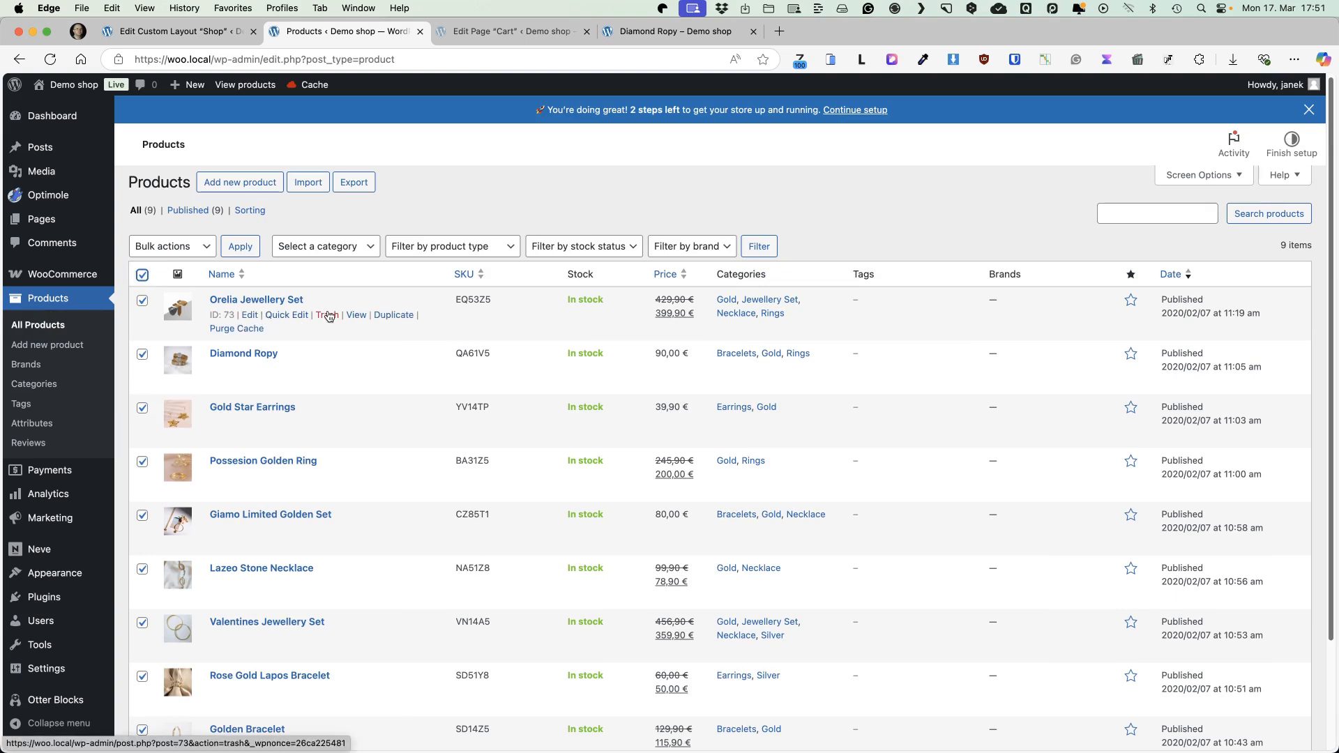
{"action": "left_click", "coordinate": [187, 247]}
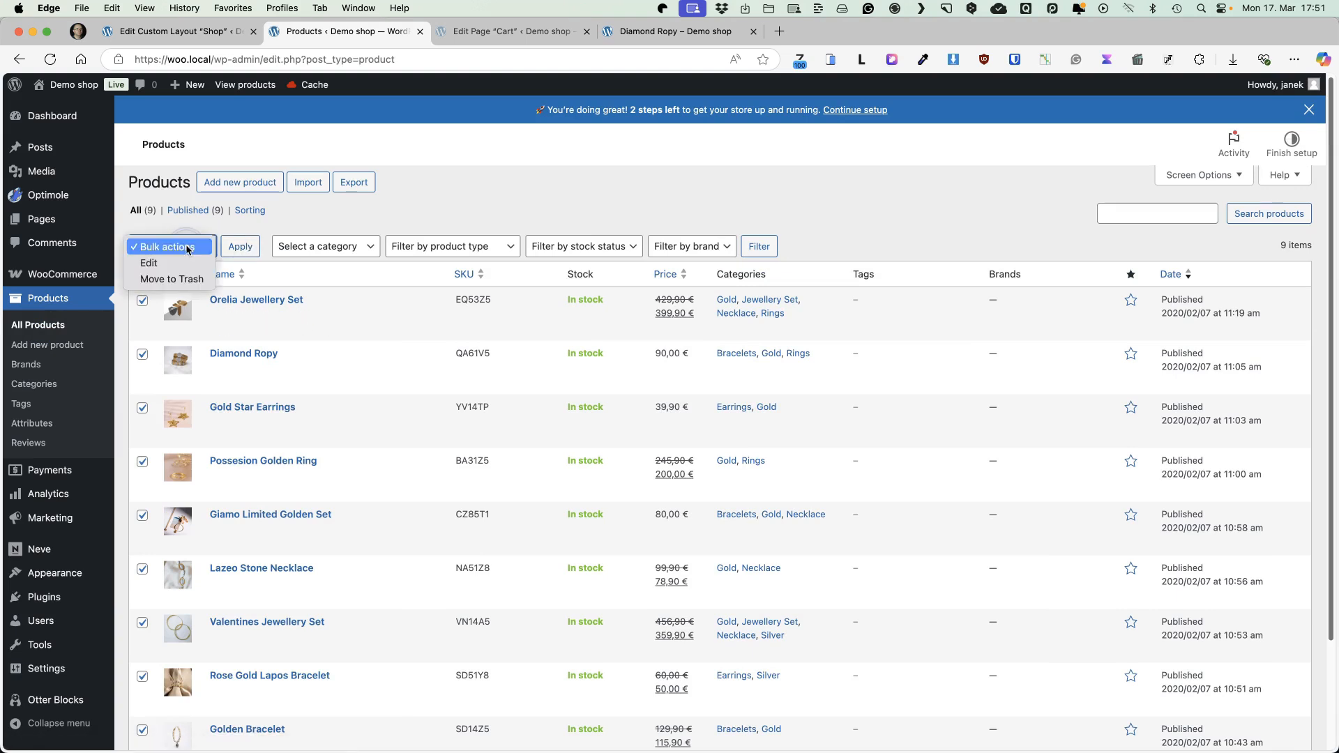
{"action": "left_click", "coordinate": [169, 279]}
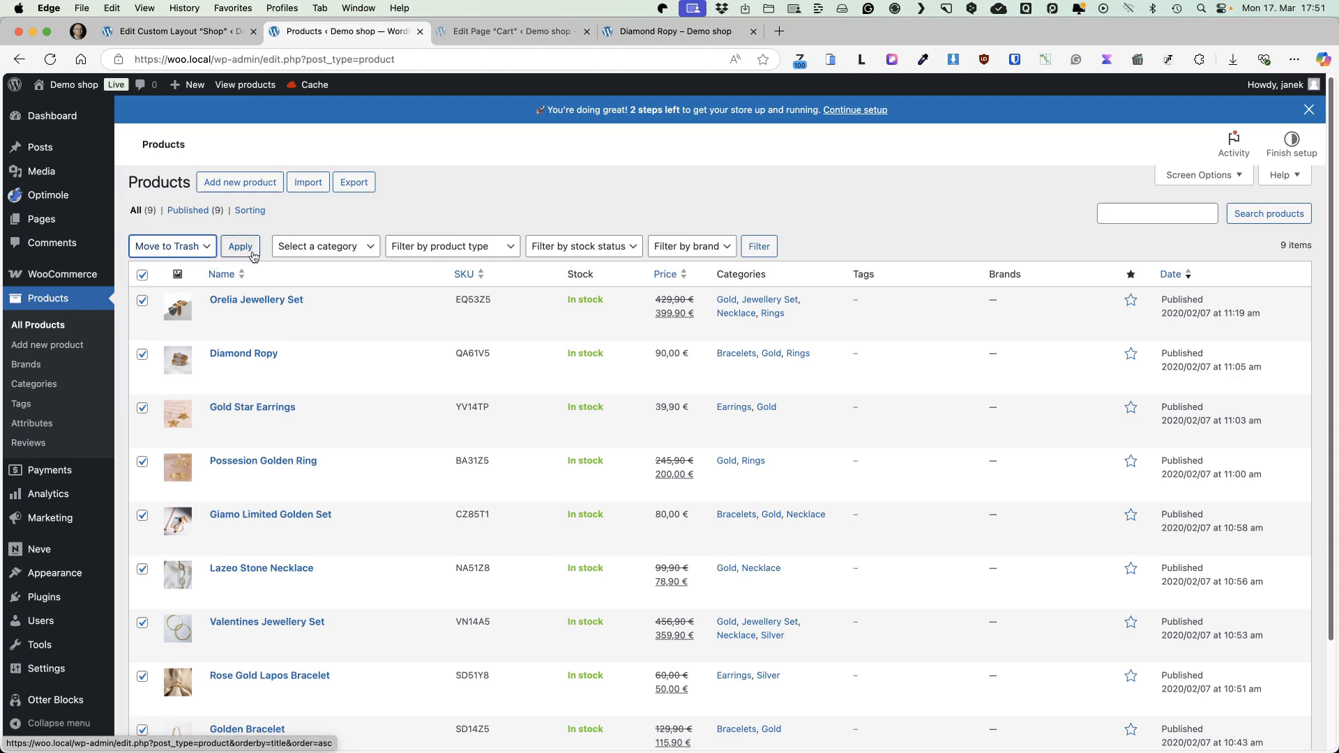
{"action": "left_click", "coordinate": [241, 251]}
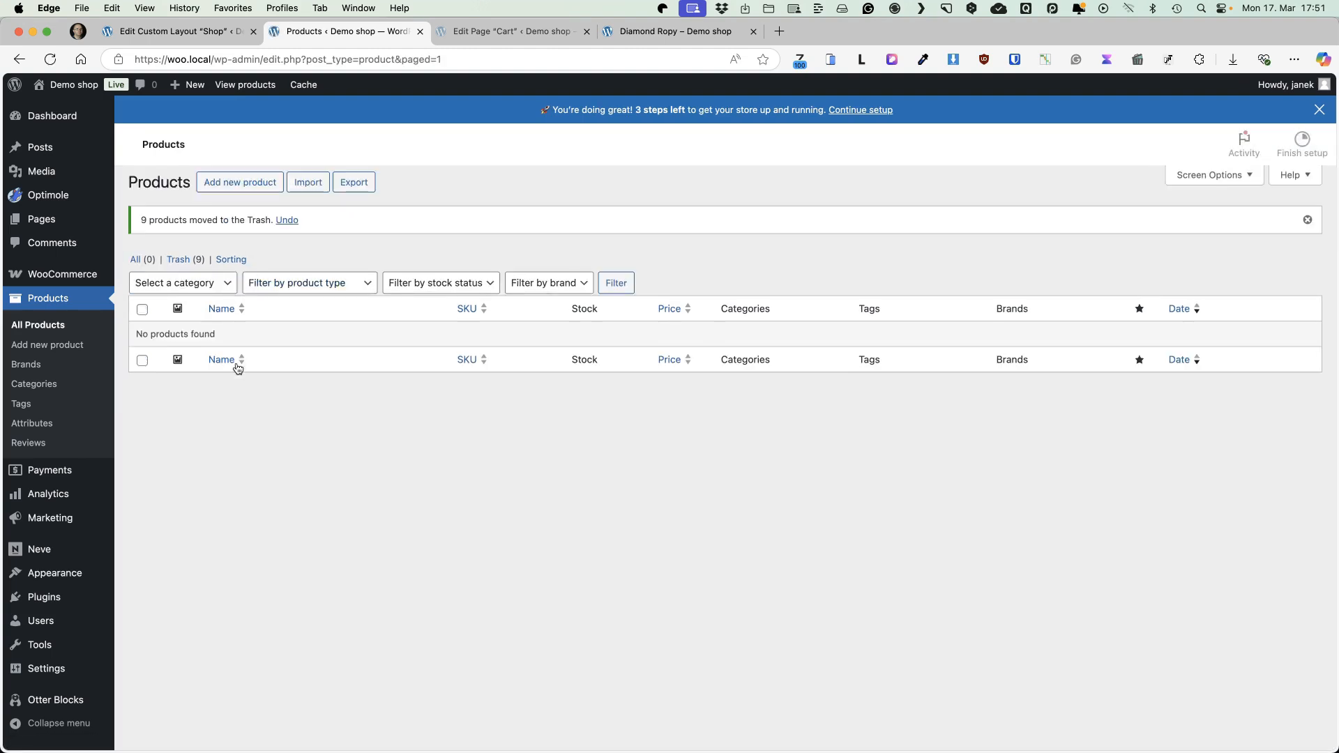
Restore all trashed products in bulk
{"action": "left_click", "coordinate": [178, 259]}
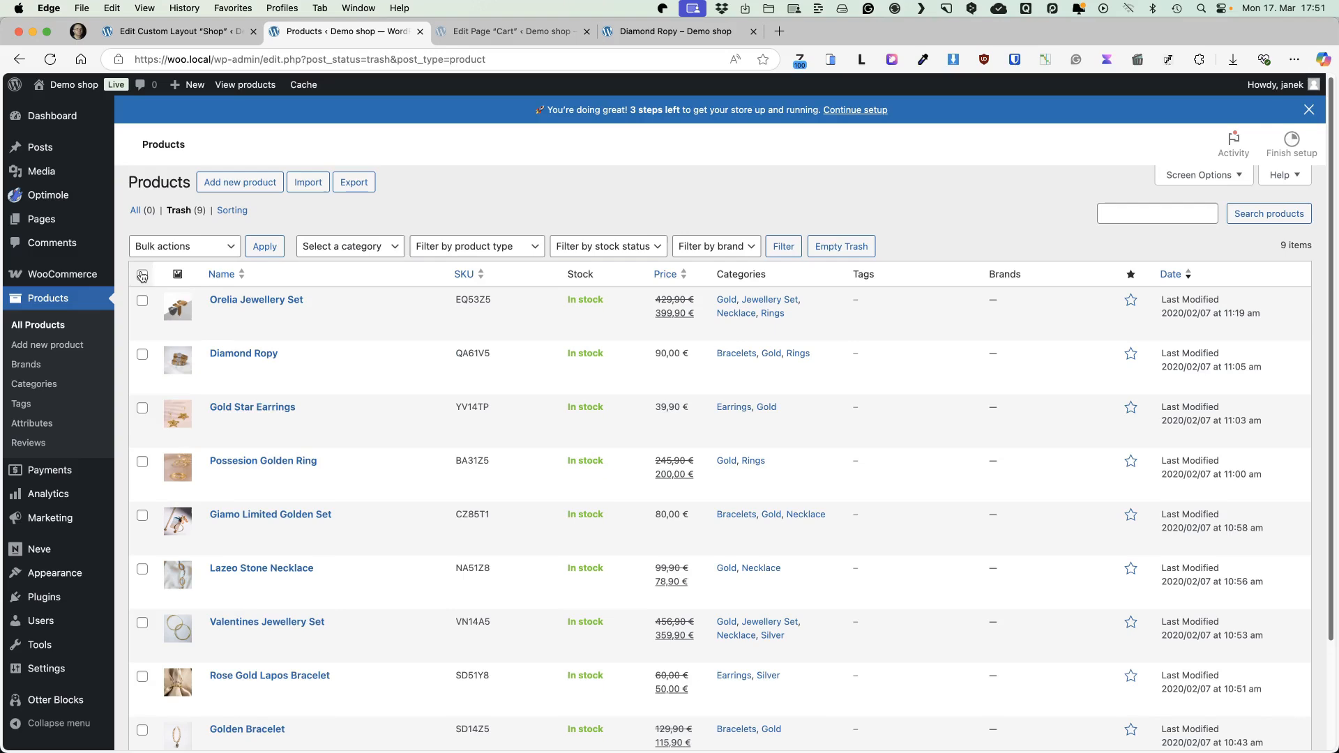
{"action": "left_click", "coordinate": [142, 276]}
{"action": "left_click", "coordinate": [180, 248]}
{"action": "left_click", "coordinate": [158, 263]}
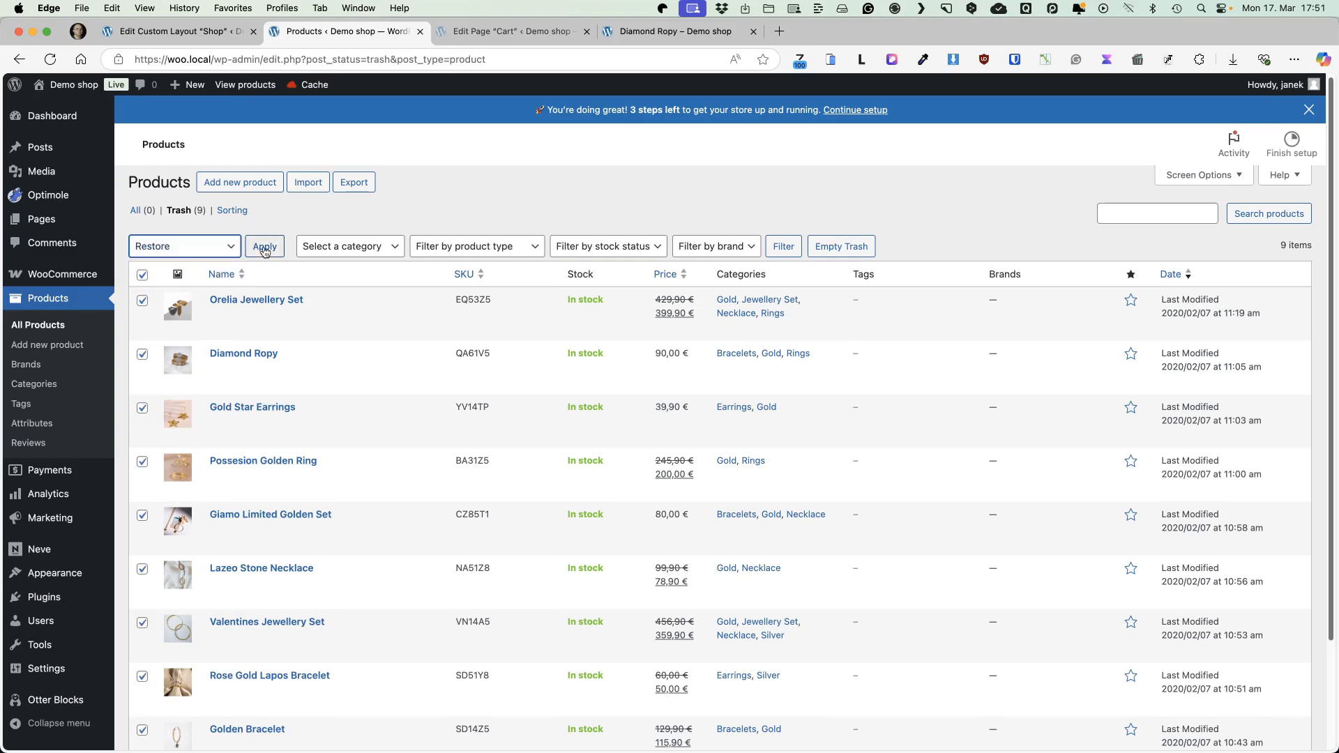
{"action": "left_click", "coordinate": [265, 246]}
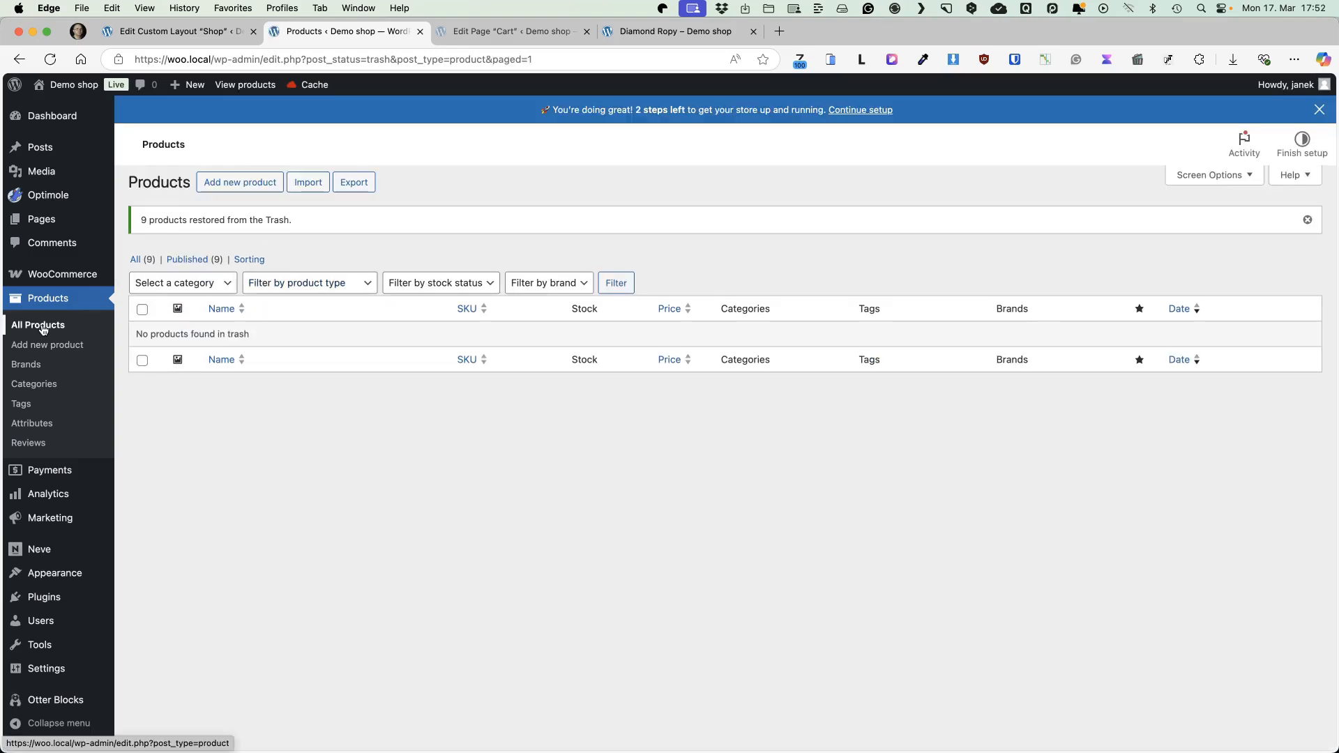
Start a new product named "Variable produc" and paste the Lorem ipsum placeholder text as its description
{"action": "left_click", "coordinate": [38, 325]}
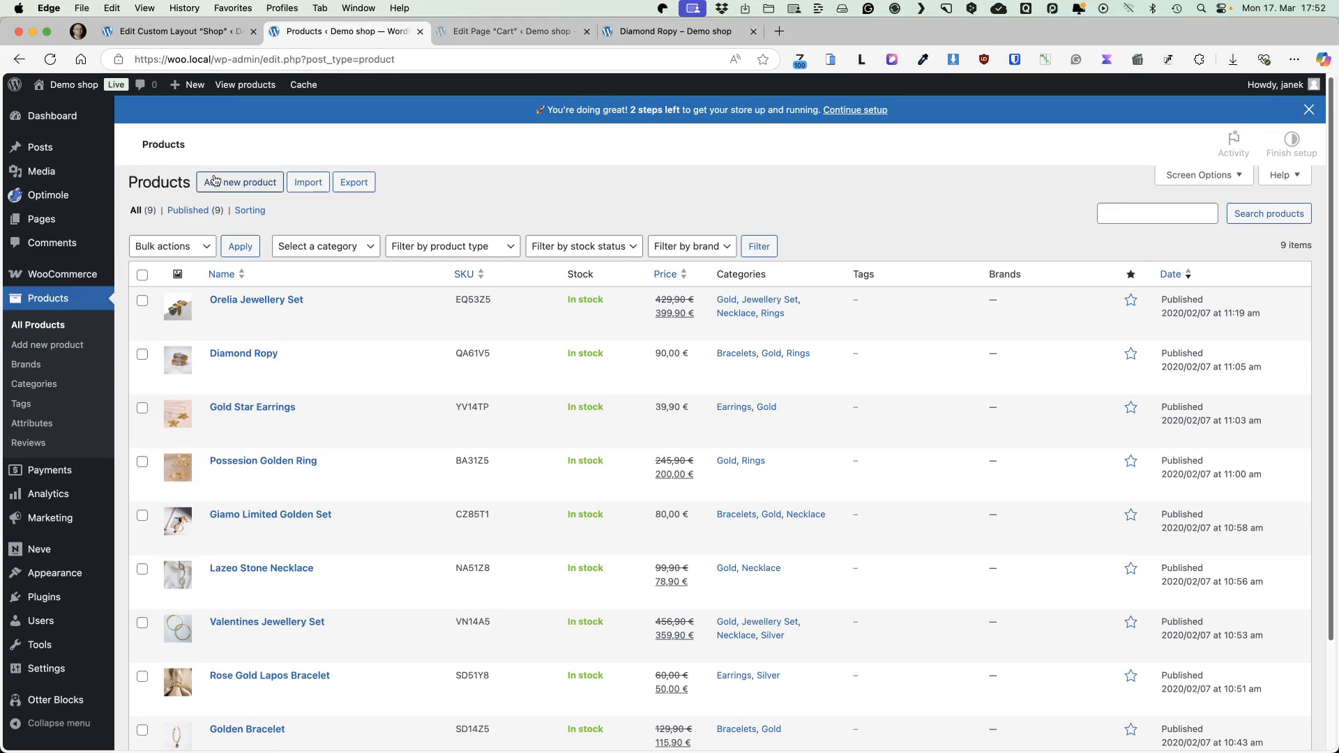
{"action": "left_click", "coordinate": [214, 181]}
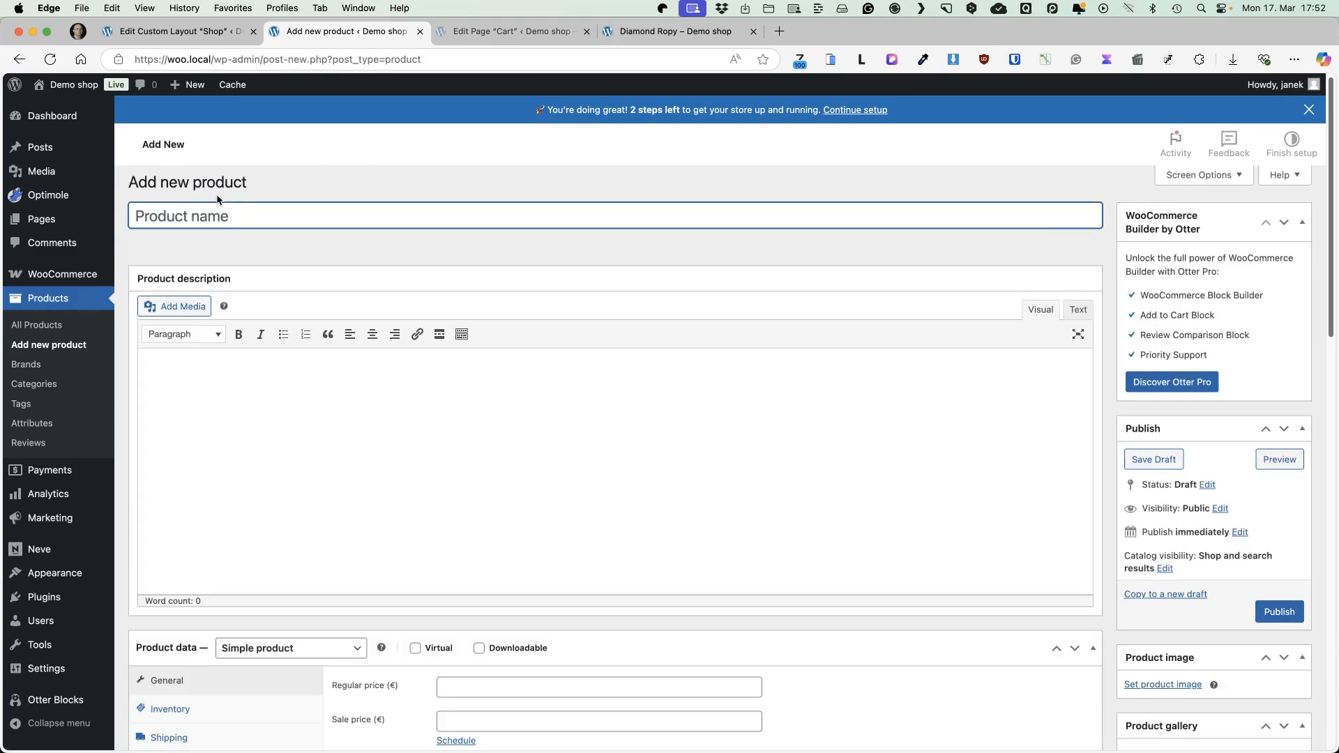
{"action": "left_click", "coordinate": [219, 214]}
{"action": "type", "text": "Variable pr"}
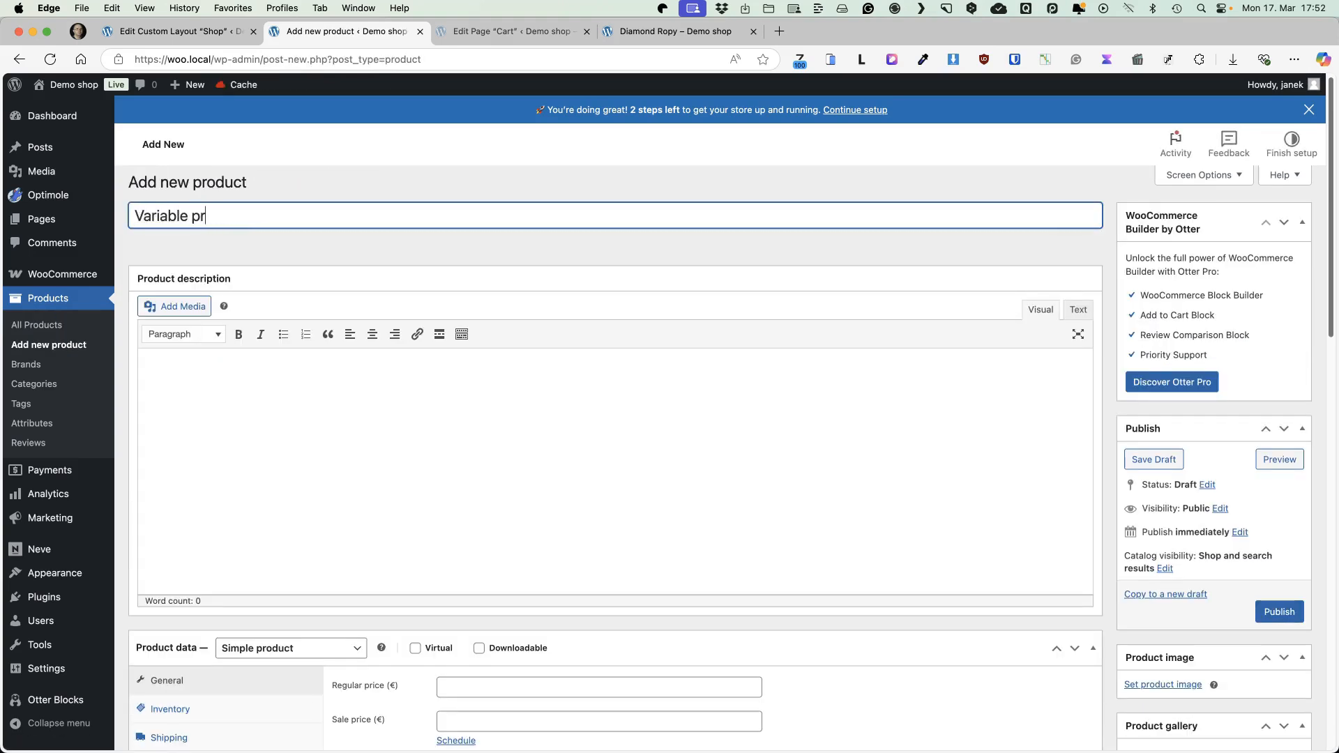
{"action": "type", "text": "oduc"}
{"action": "left_click", "coordinate": [229, 363]}
{"action": "key", "text": "super+v"}
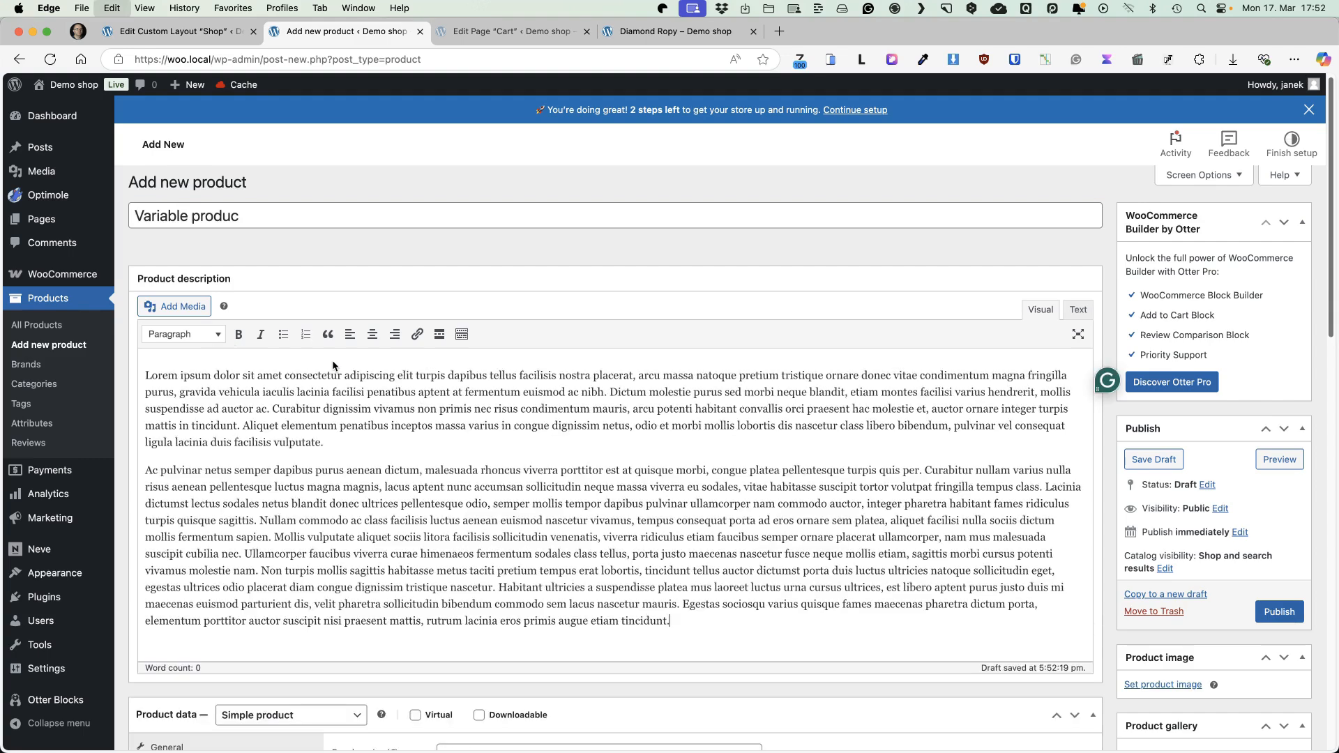
Move the description's closing sentences, starting with "Habitant ultricies", into the product short description
{"action": "scroll", "coordinate": [552, 430], "scroll_direction": "down", "scroll_amount": 10}
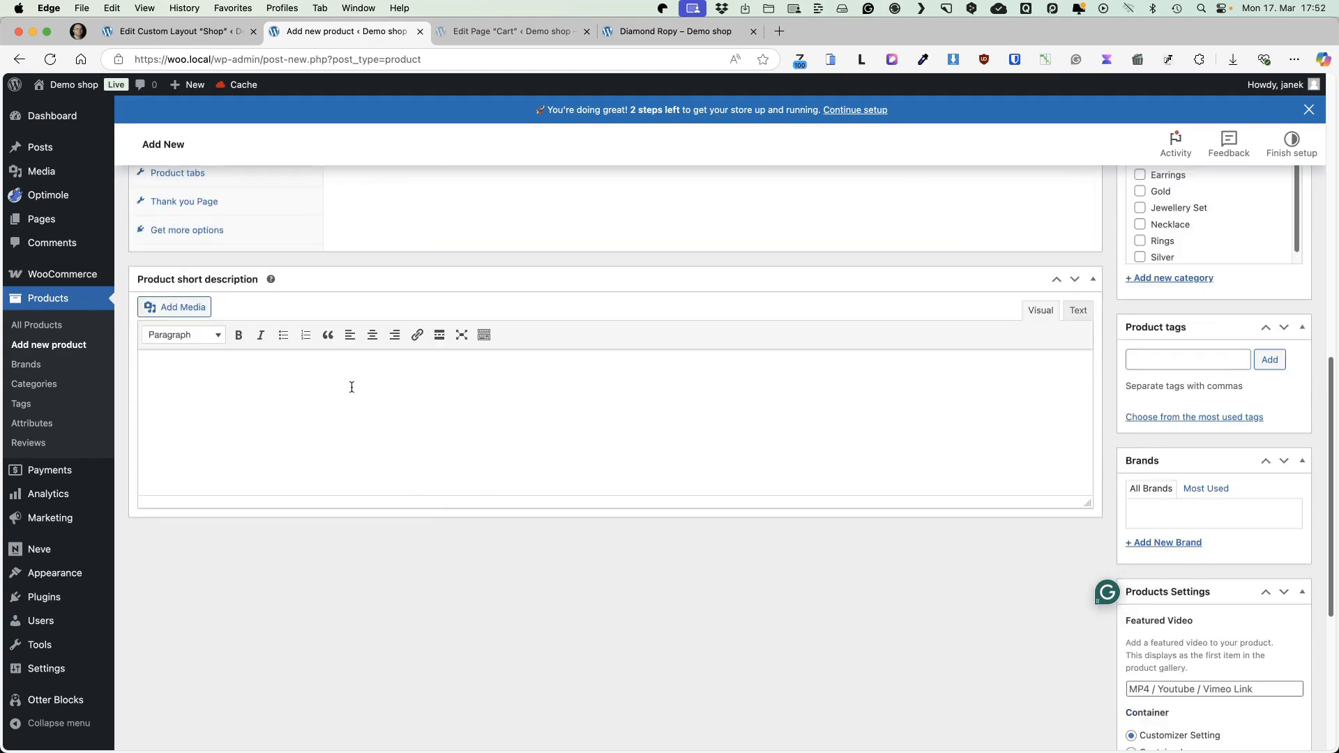
{"action": "left_click", "coordinate": [351, 387]}
{"action": "key", "text": "super+v"}
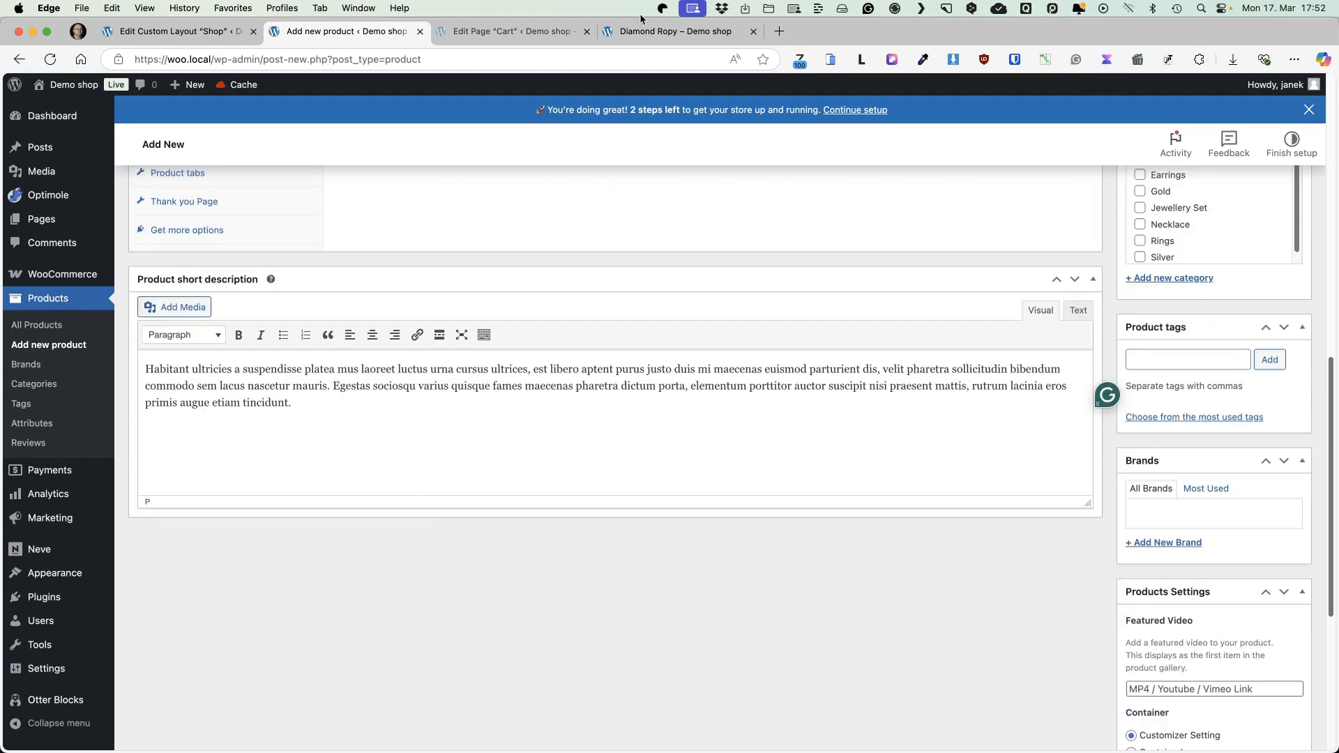
Examine where the short and full descriptions are placed on the Diamond Ropy product page
{"action": "left_click", "coordinate": [627, 32]}
{"action": "scroll", "coordinate": [791, 370], "scroll_direction": "down", "scroll_amount": 5}
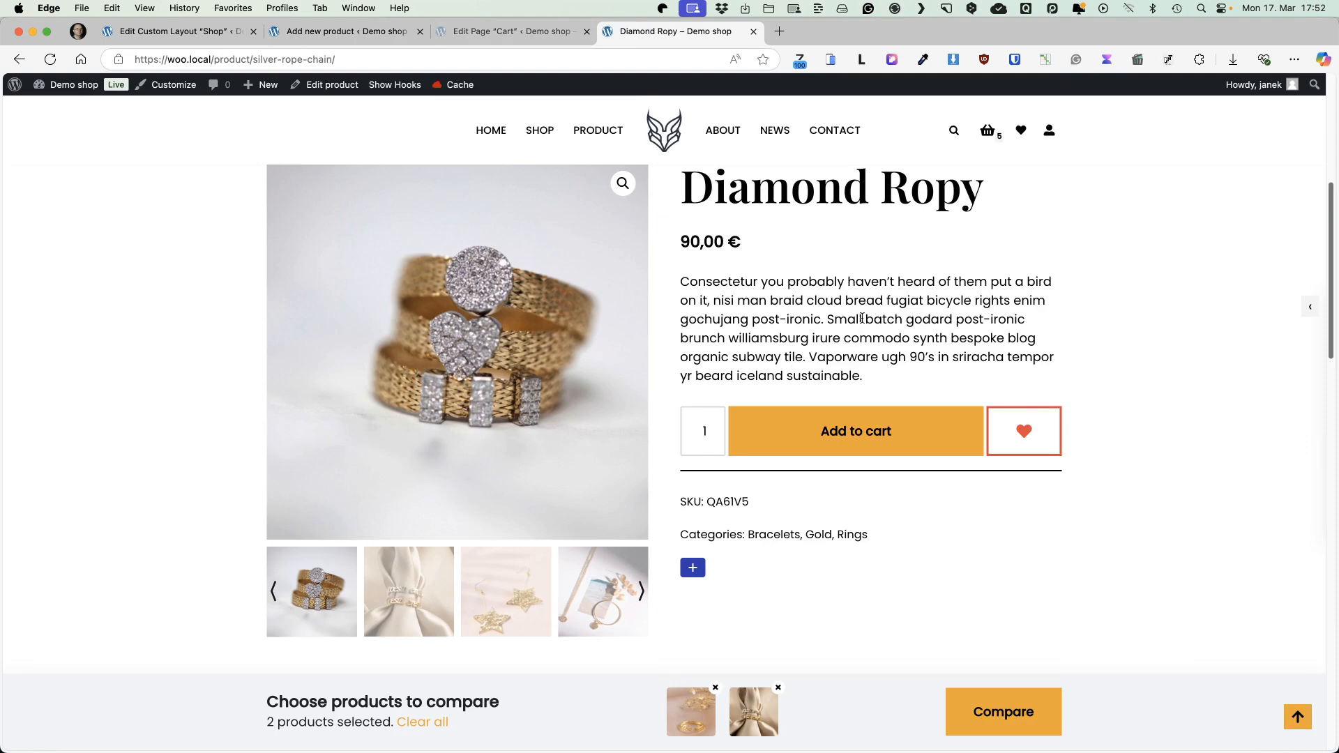
{"action": "scroll", "coordinate": [822, 295], "scroll_direction": "down", "scroll_amount": 6}
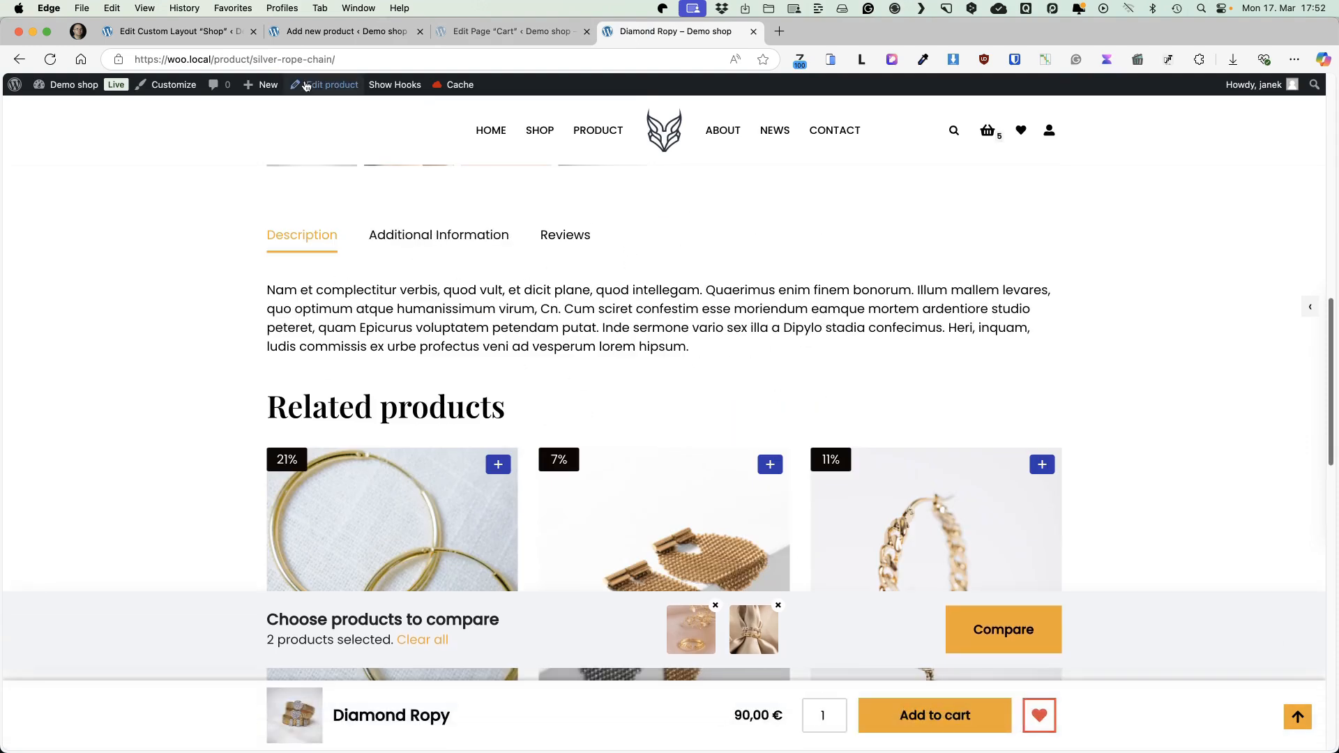
Set the new product's type to Variable product and dismiss the attributes hint
{"action": "left_click", "coordinate": [335, 31]}
{"action": "left_click", "coordinate": [281, 347]}
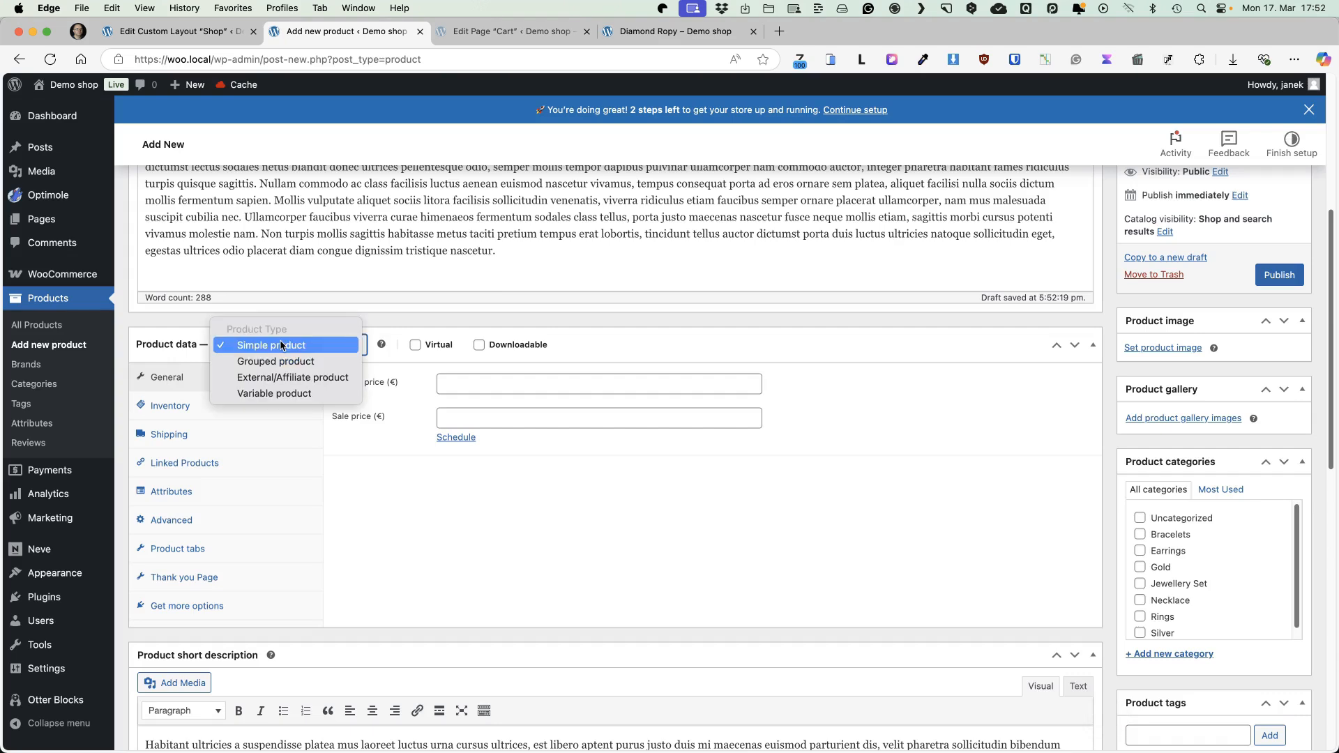
{"action": "left_click", "coordinate": [268, 395]}
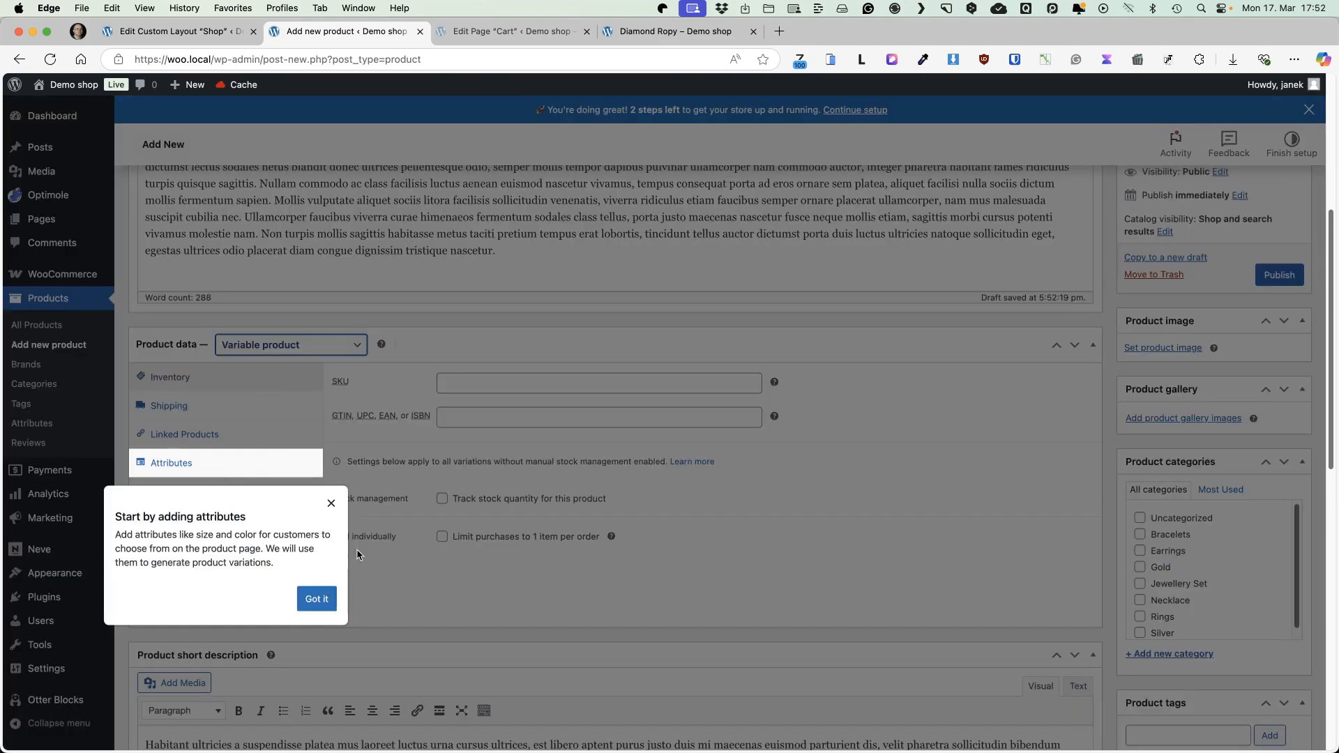
{"action": "left_click", "coordinate": [332, 505]}
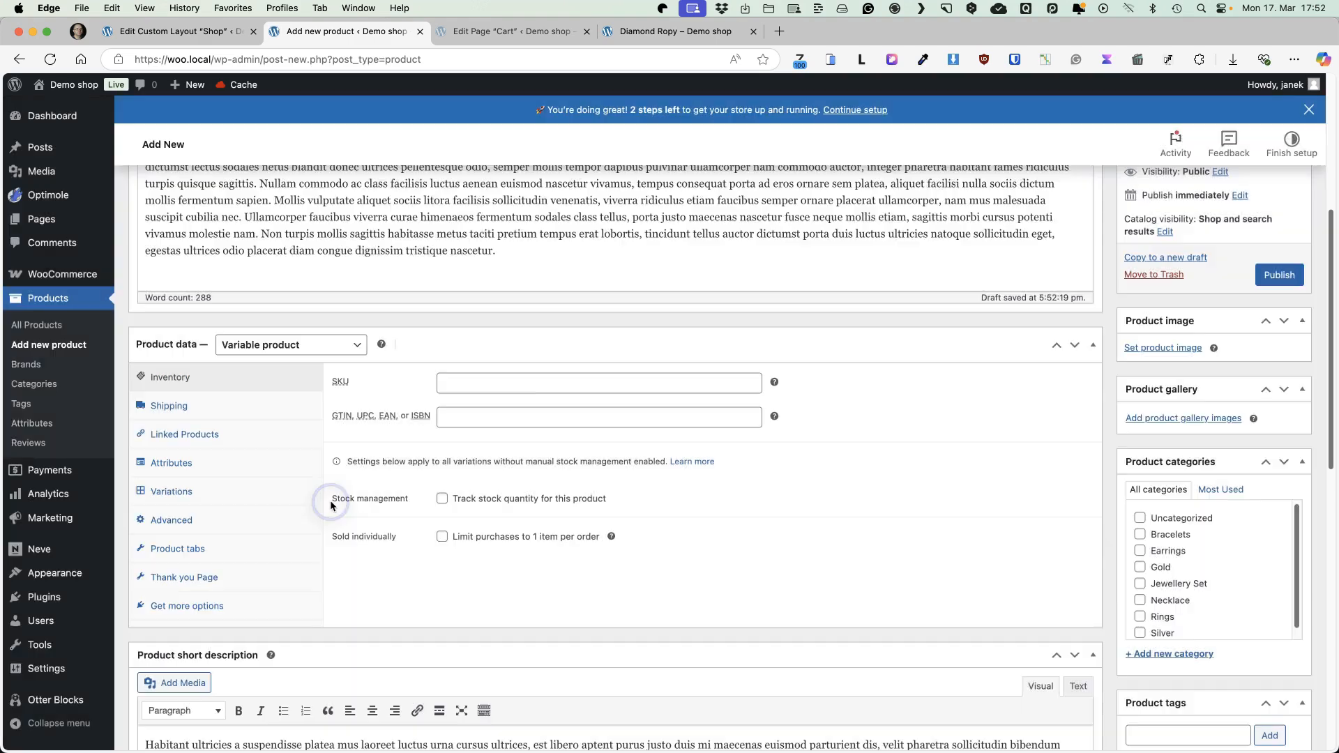
Set the shipping weight to 10 kg and the dimensions to 120 × 25 × 15 cm
{"action": "left_click", "coordinate": [449, 383]}
{"action": "type", "text": "10"}
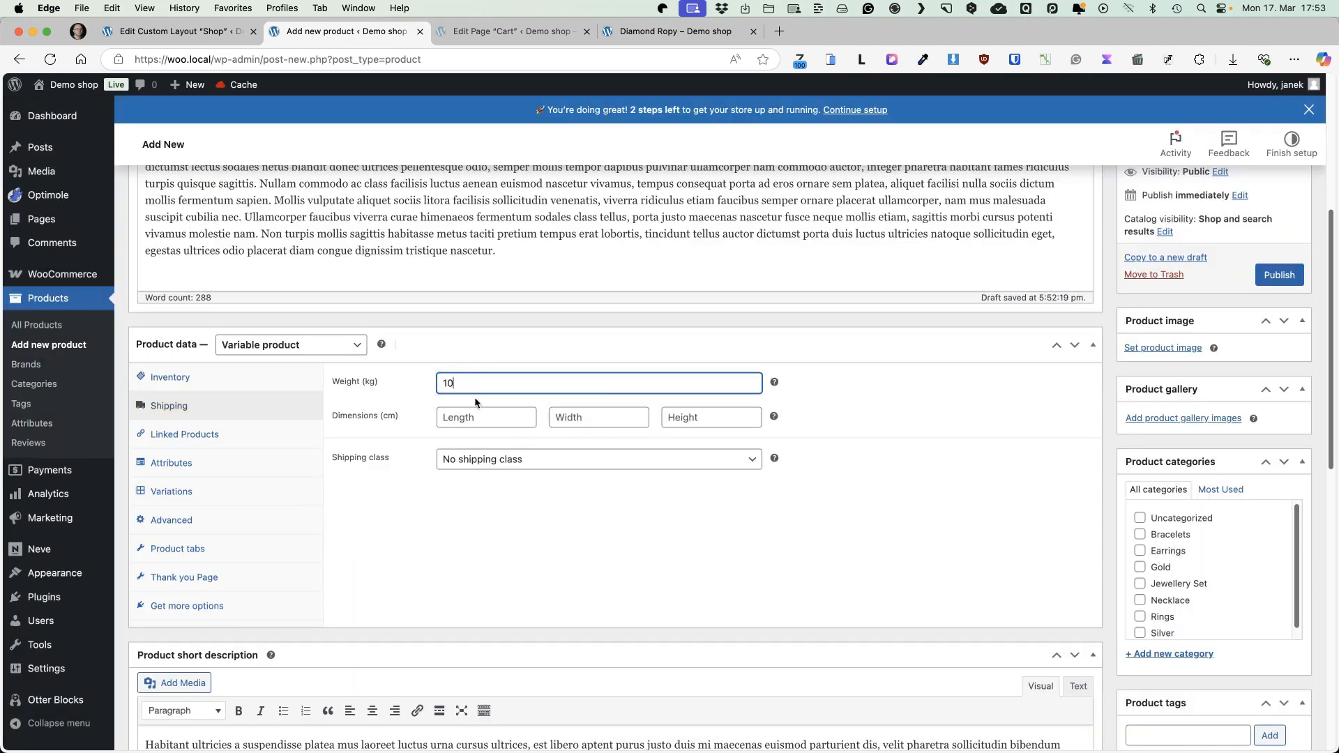
{"action": "left_click", "coordinate": [475, 418]}
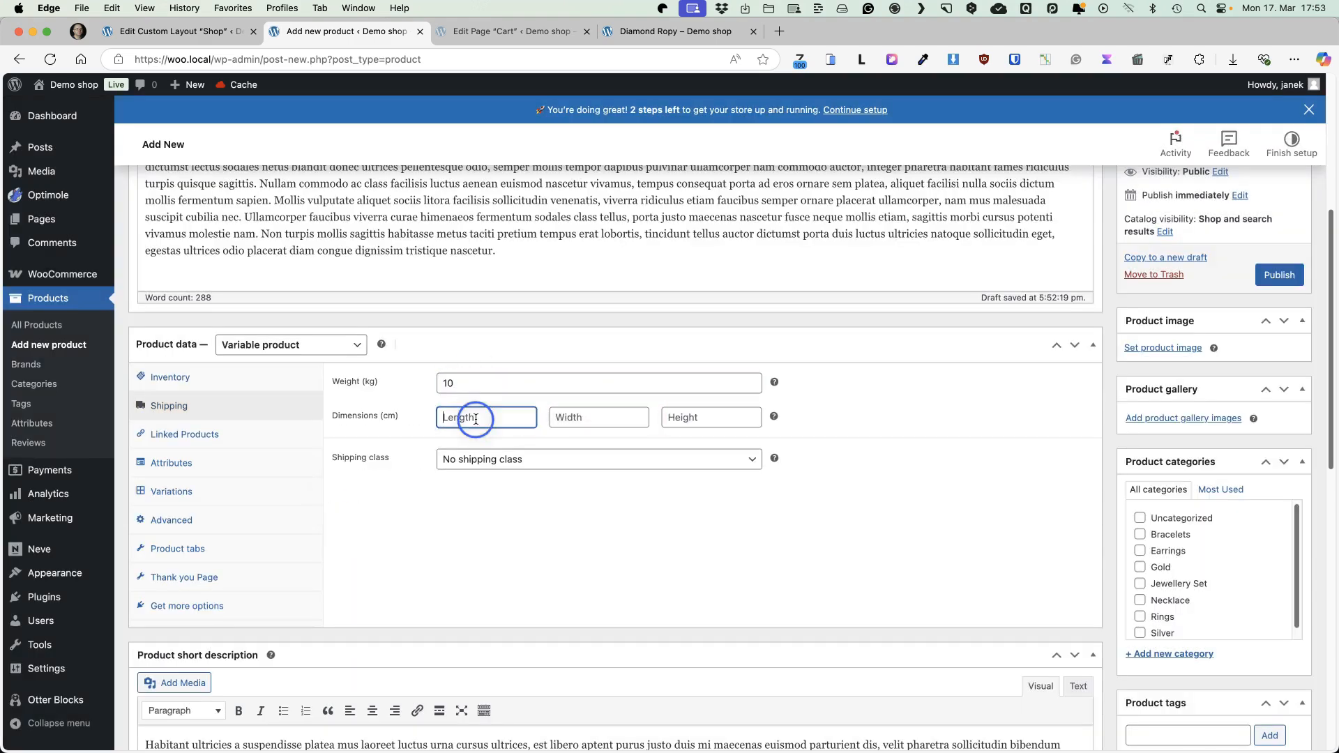
{"action": "left_click", "coordinate": [561, 422]}
{"action": "type", "text": "25"}
{"action": "left_click", "coordinate": [733, 417]}
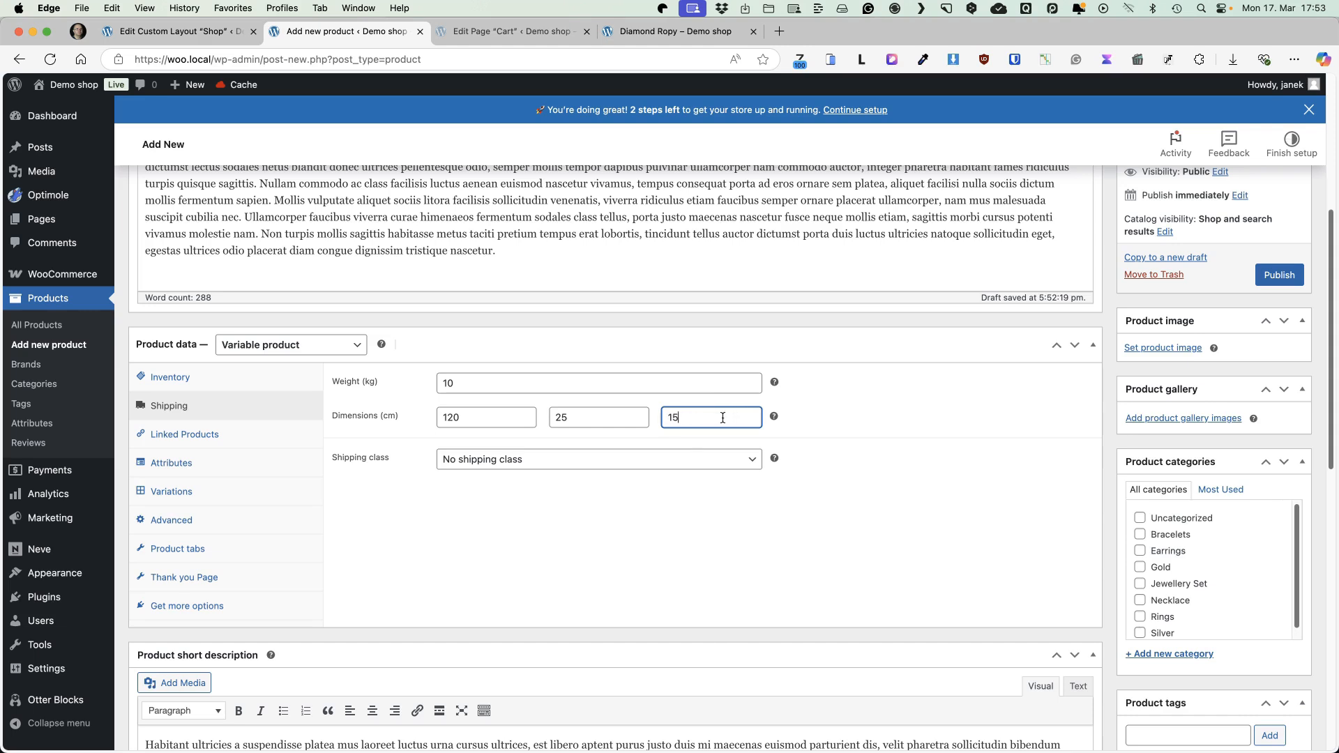
Add the existing Color attribute to the product with all its terms, Blue and Red
{"action": "left_click", "coordinate": [187, 464]}
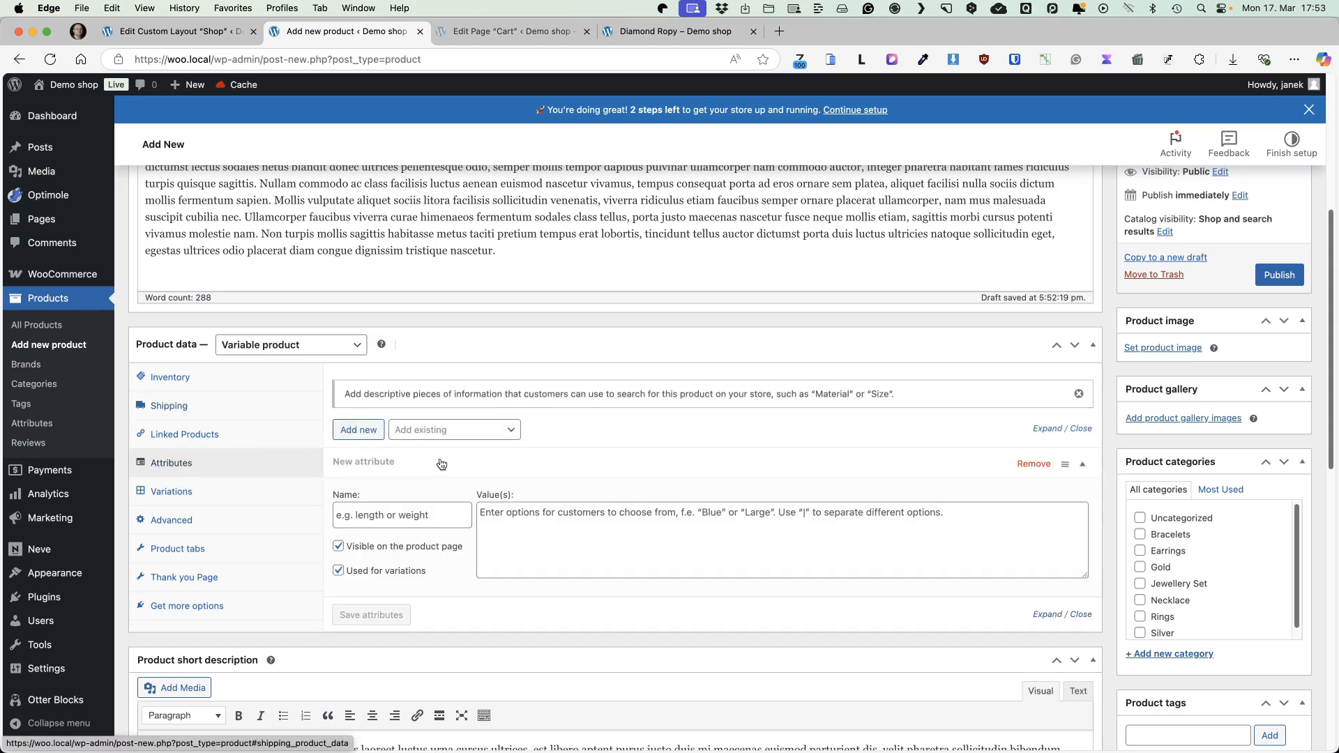
{"action": "left_click", "coordinate": [478, 429]}
{"action": "left_click", "coordinate": [492, 480]}
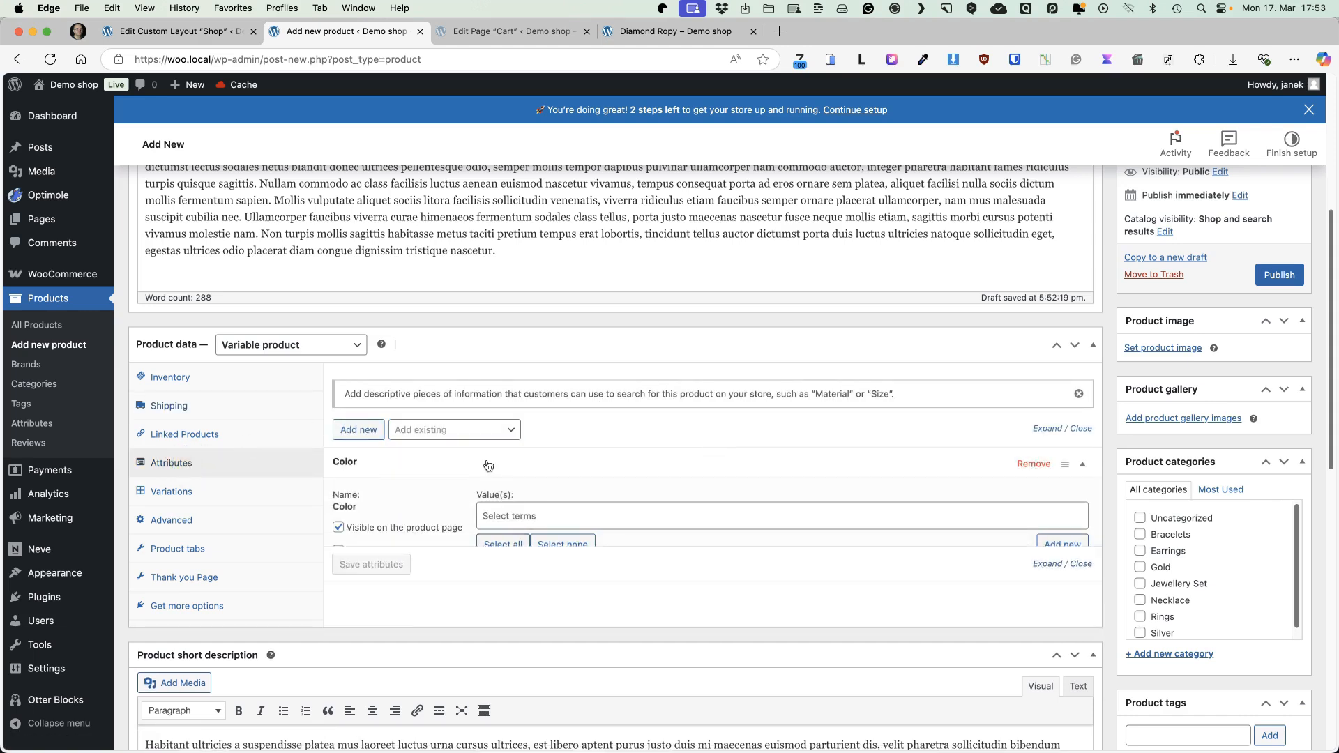
{"action": "left_click", "coordinate": [502, 544]}
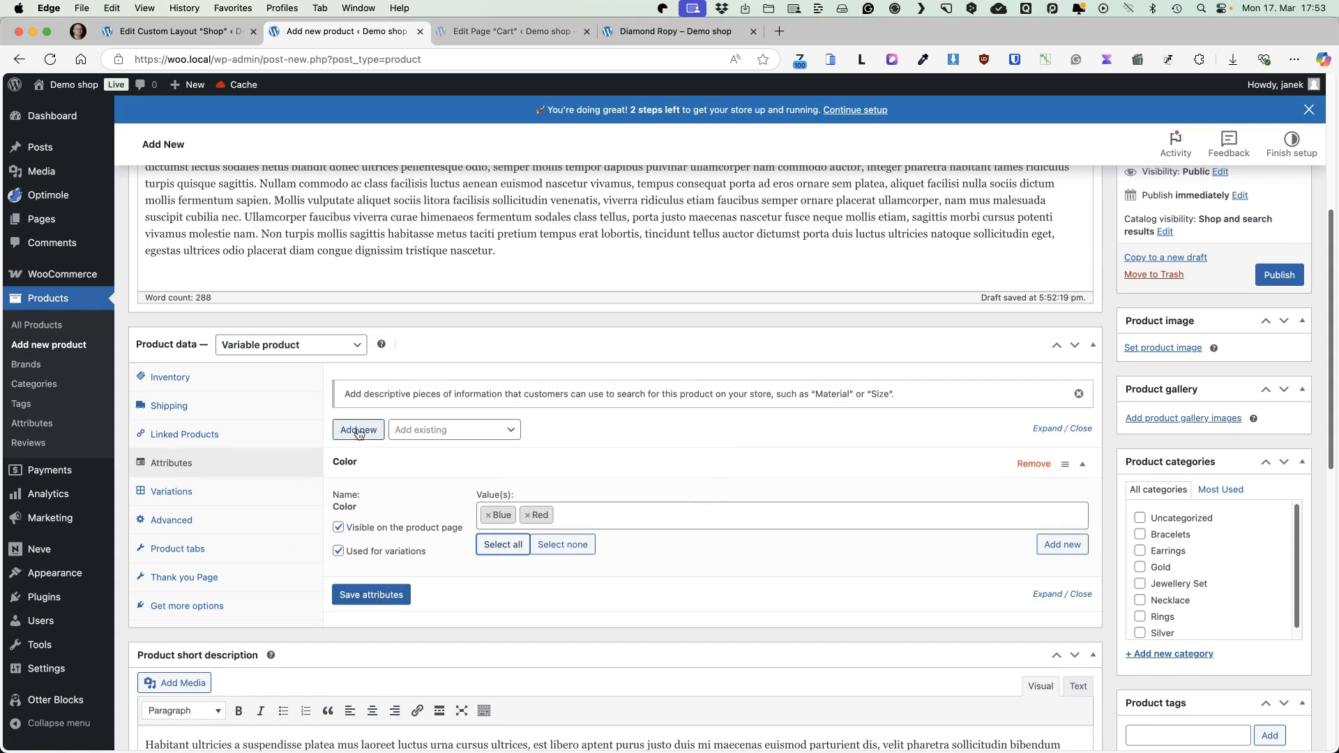
Add the existing Size attribute with all its terms and save the product's attributes
{"action": "left_click", "coordinate": [450, 430]}
{"action": "left_click", "coordinate": [463, 502]}
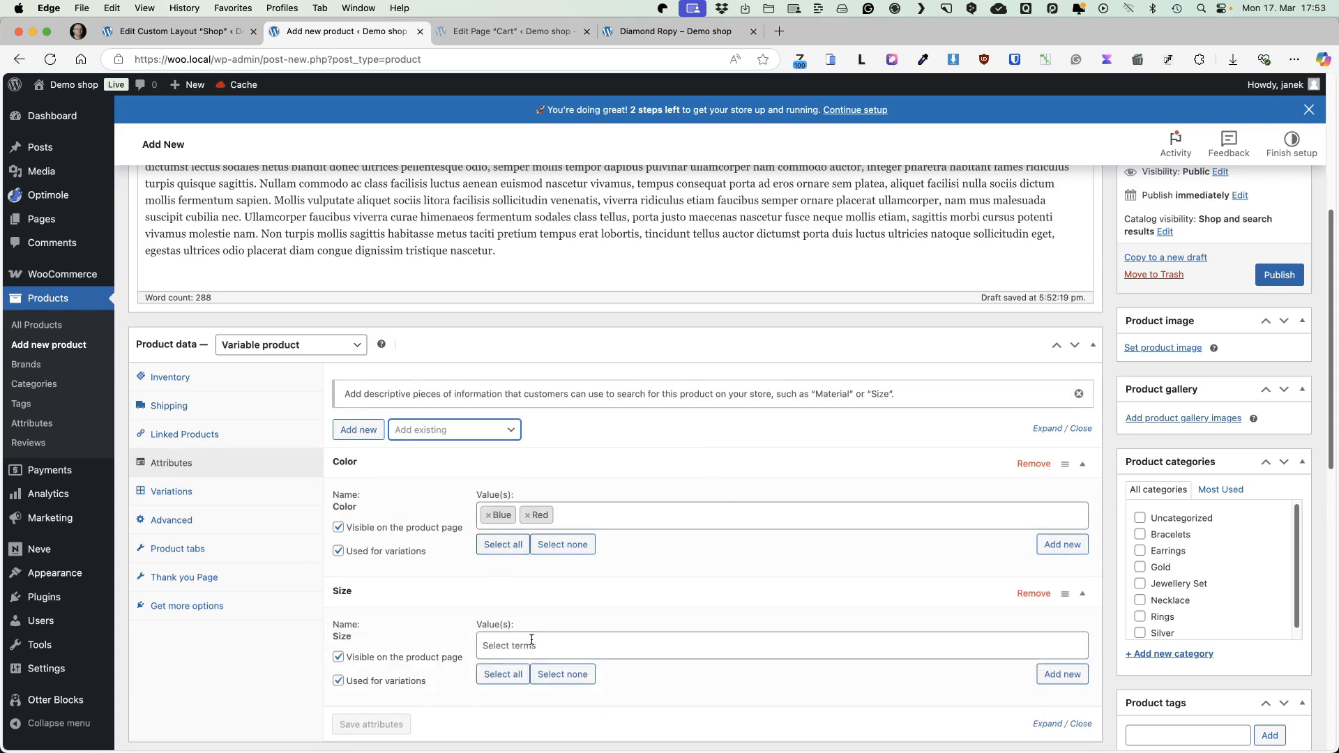
{"action": "scroll", "coordinate": [532, 640], "scroll_direction": "down", "scroll_amount": 3}
{"action": "left_click", "coordinate": [502, 517]}
{"action": "left_click", "coordinate": [372, 568]}
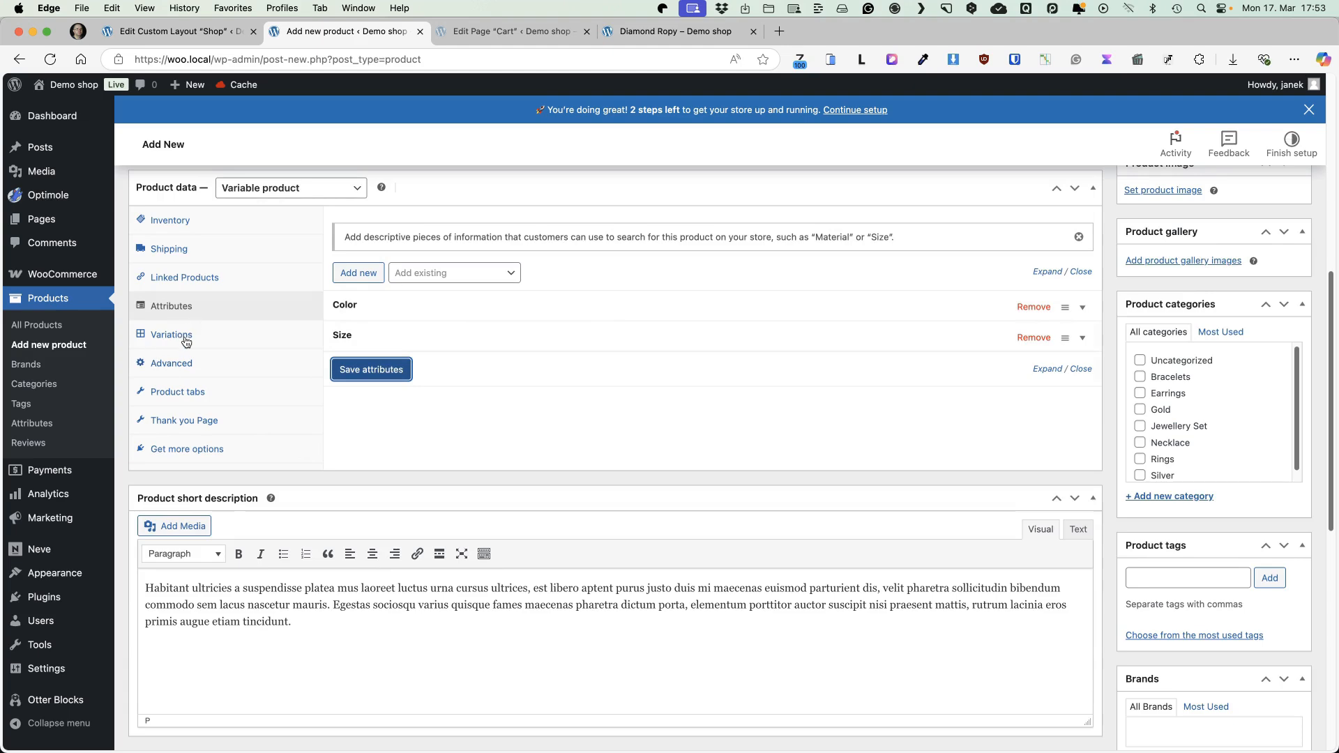
Generate the product variations from all combinations of the Color and Size attributes and confirm the generation
{"action": "left_click", "coordinate": [185, 341]}
{"action": "scroll", "coordinate": [432, 312], "scroll_direction": "up", "scroll_amount": 2}
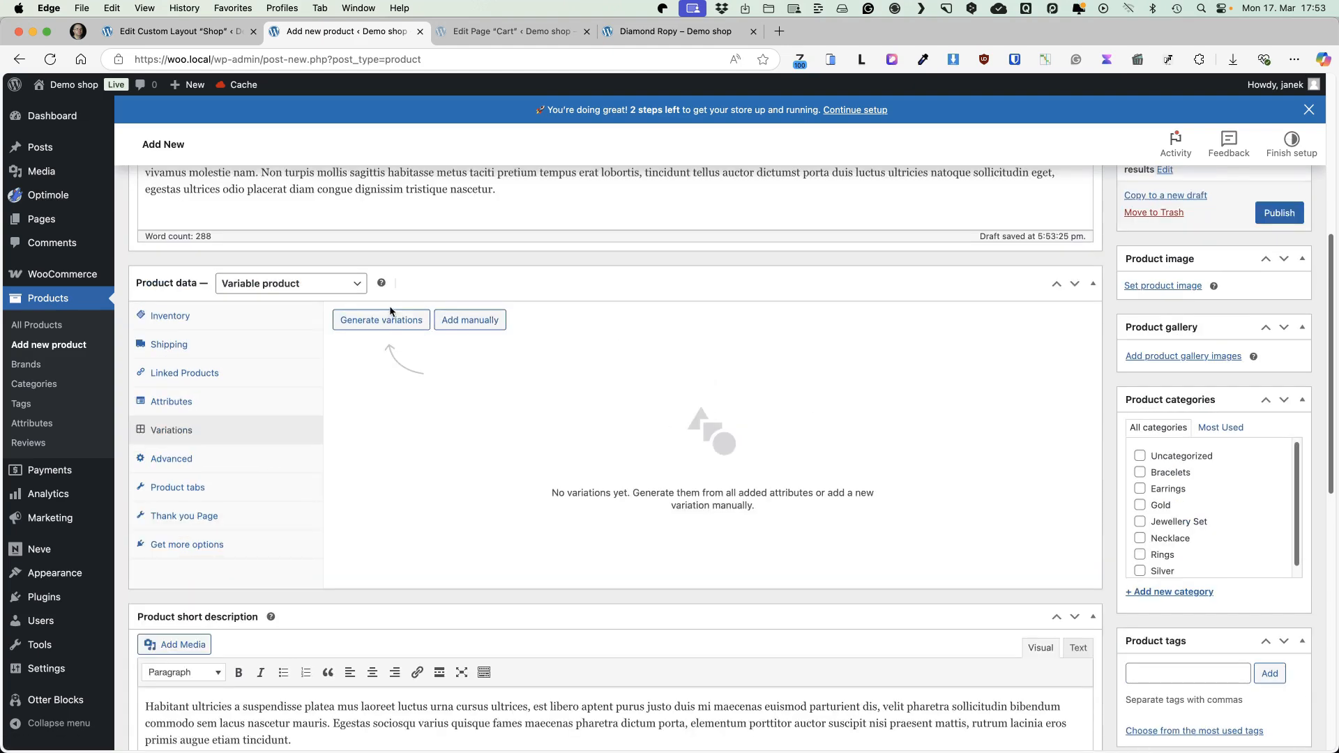
{"action": "left_click", "coordinate": [386, 321]}
{"action": "left_click", "coordinate": [789, 156]}
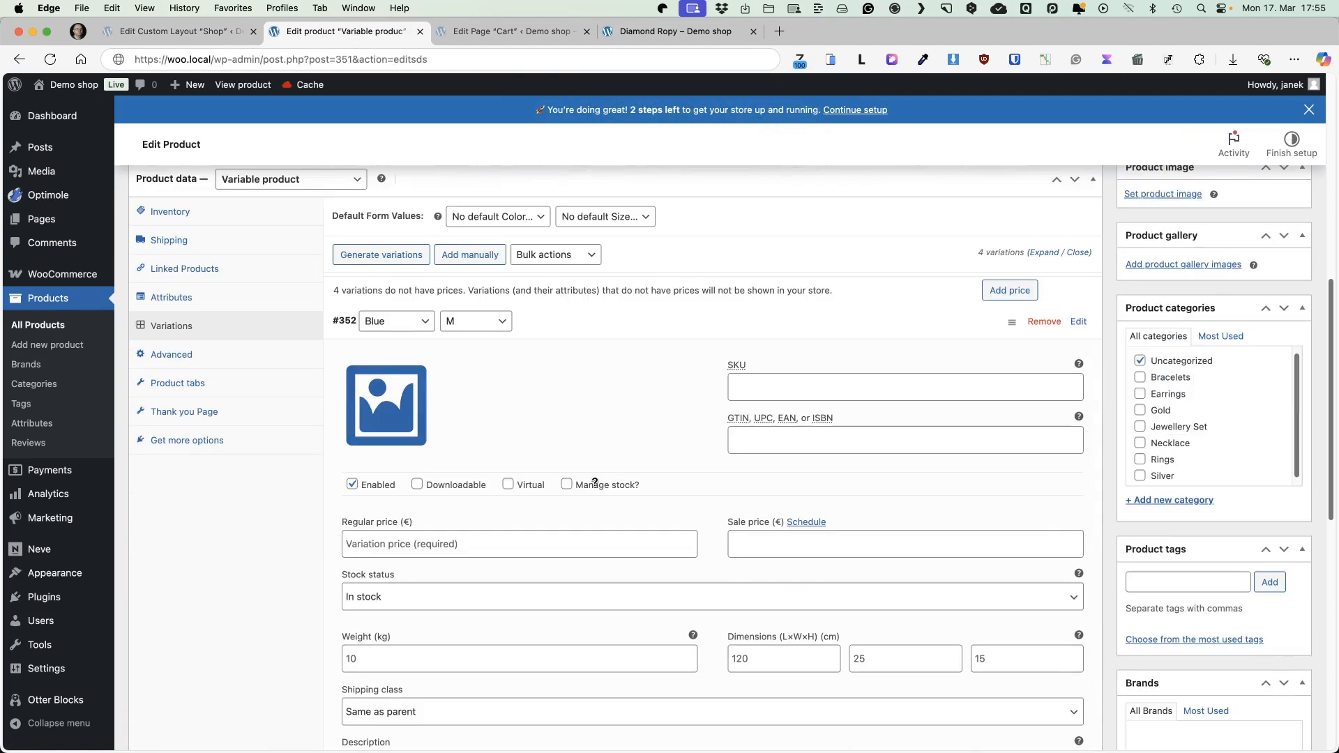
Set the Blue, M variation's regular price to 120 € and assign the yellow-background chairs photo as its image
{"action": "scroll", "coordinate": [532, 483], "scroll_direction": "down", "scroll_amount": 1}
{"action": "left_click", "coordinate": [432, 524]}
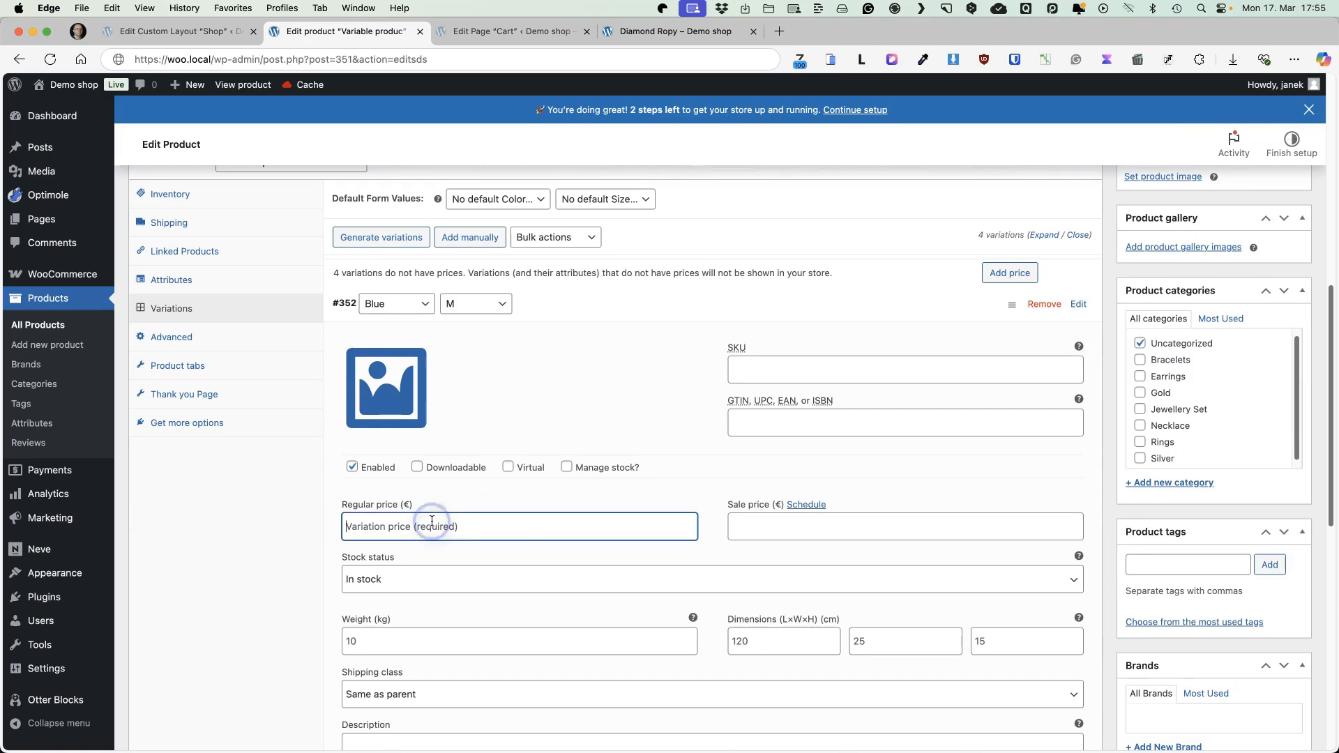
{"action": "type", "text": "120"}
{"action": "left_click", "coordinate": [377, 398]}
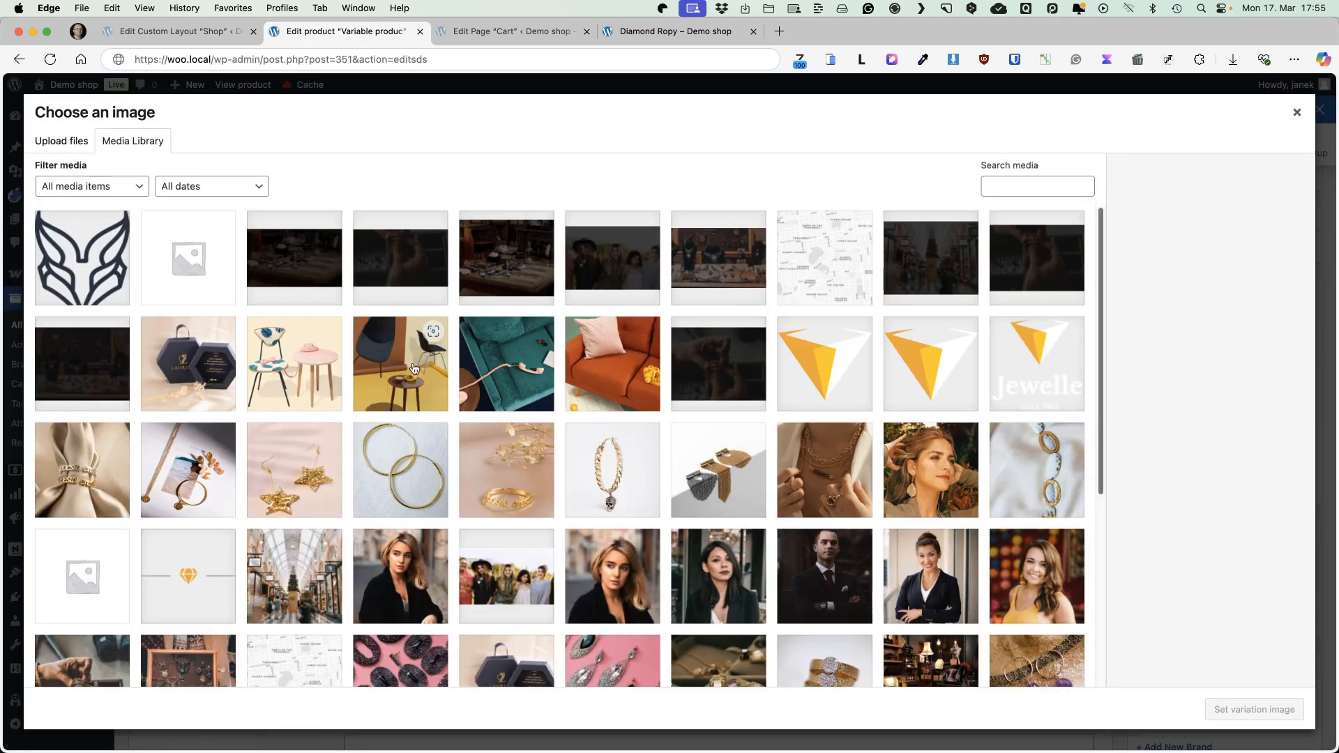
{"action": "left_click", "coordinate": [415, 370]}
{"action": "left_click", "coordinate": [1248, 708]}
Set the Blue, S variation's regular price to 120 € and assign neve-jewellery-prdct-07.jpg as its image
{"action": "scroll", "coordinate": [698, 408], "scroll_direction": "down", "scroll_amount": 5}
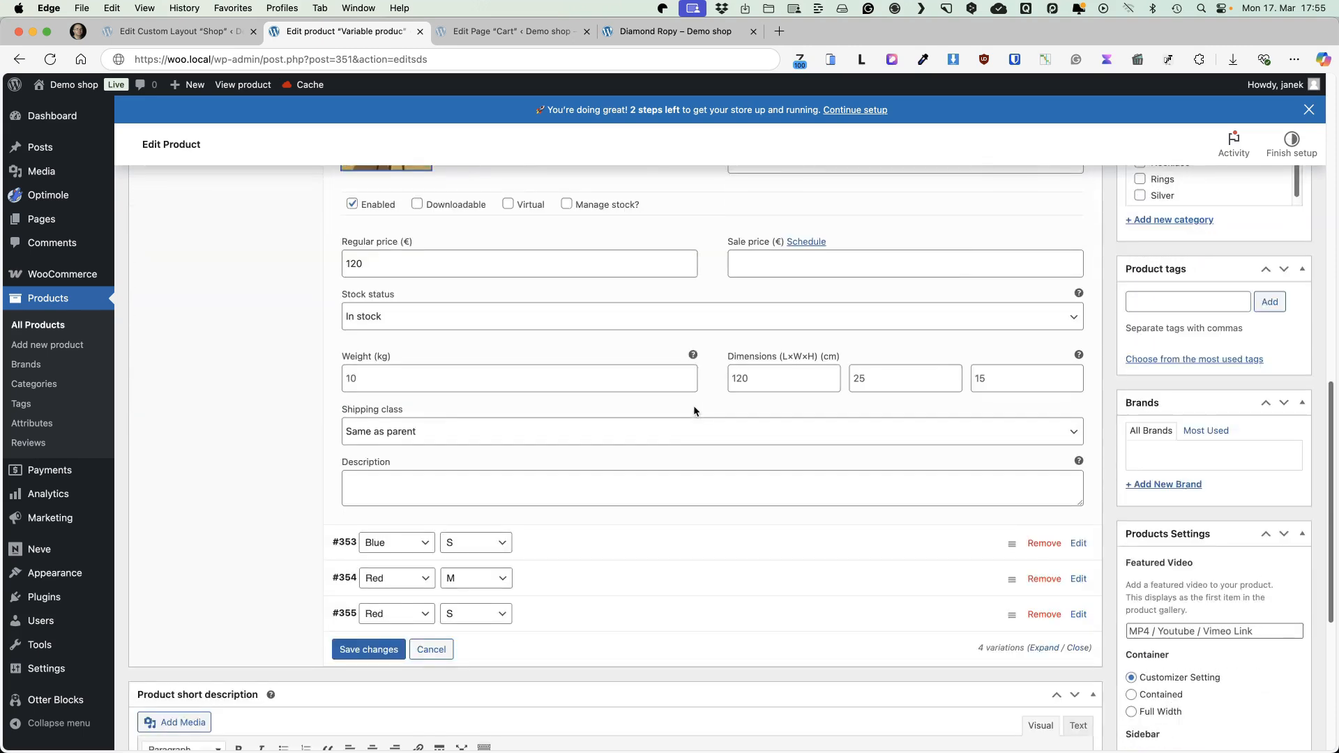
{"action": "left_click", "coordinate": [406, 660]}
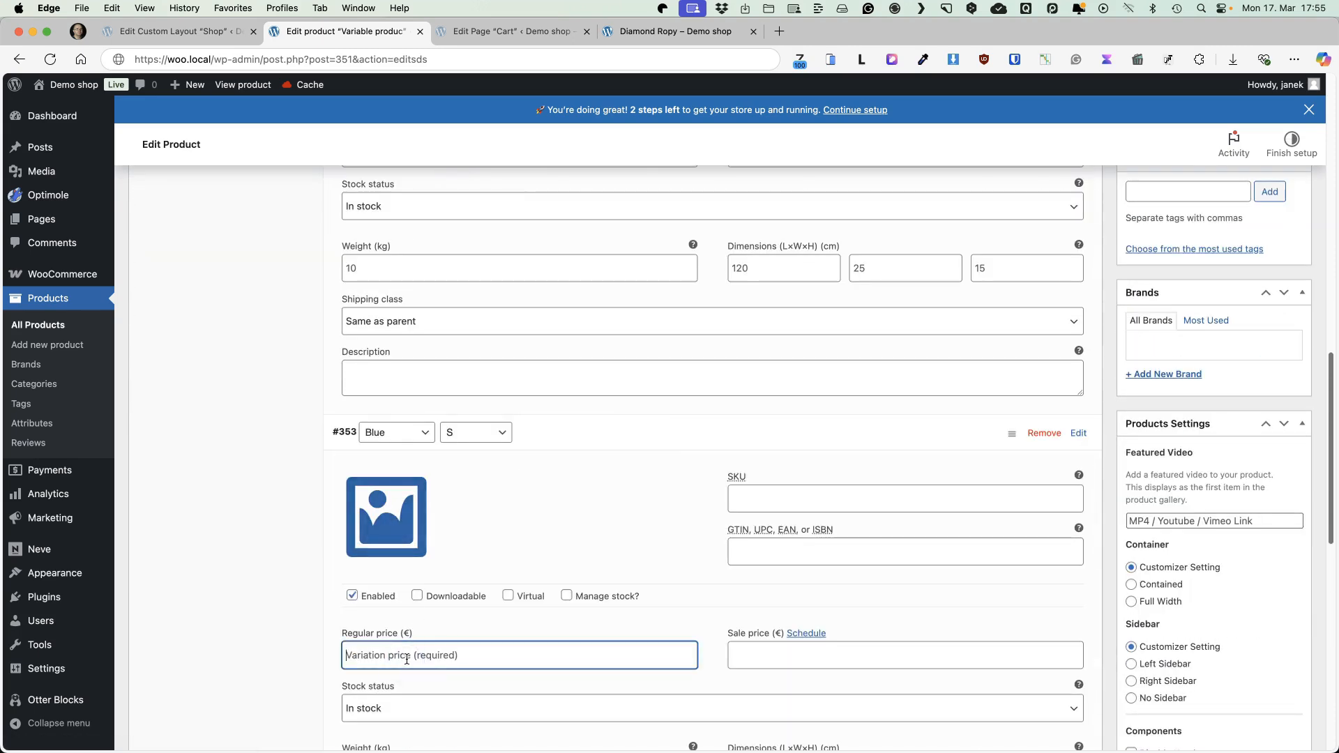
{"action": "type", "text": "120"}
{"action": "scroll", "coordinate": [567, 575], "scroll_direction": "down", "scroll_amount": 3}
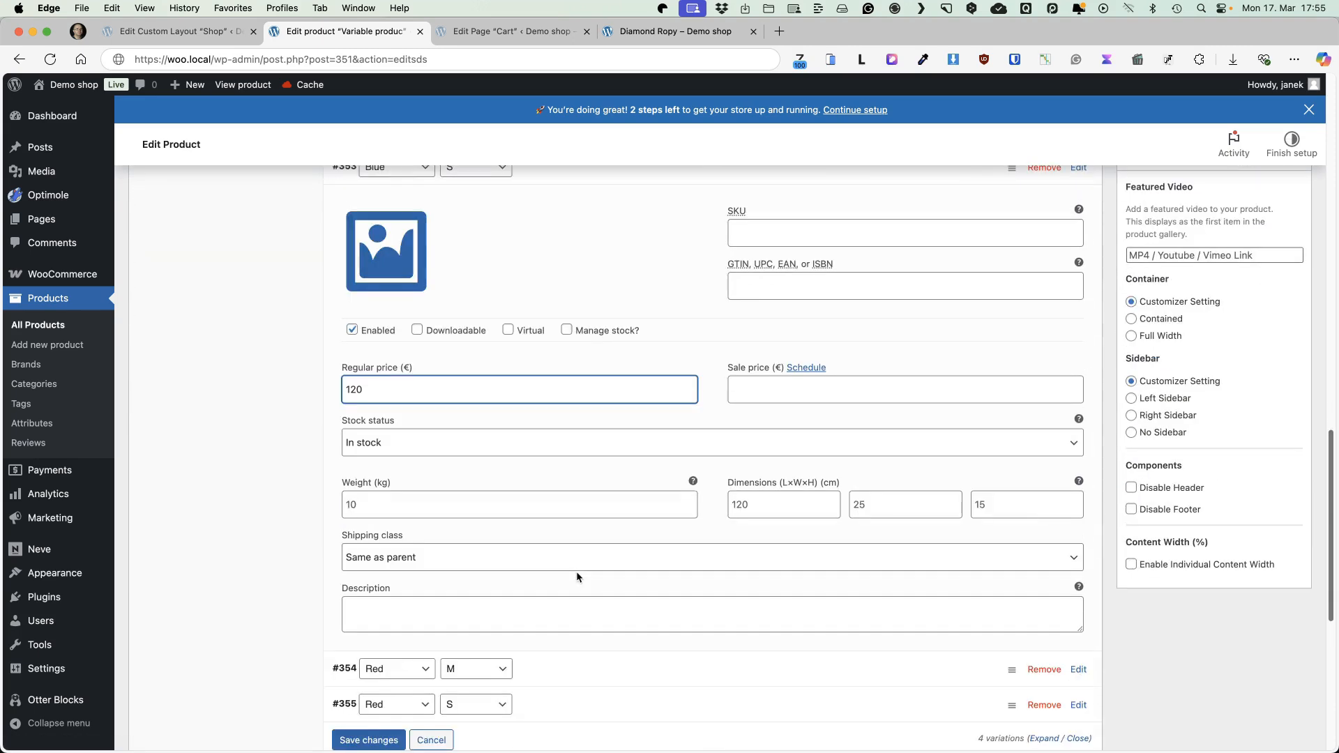
{"action": "left_click", "coordinate": [386, 251]}
{"action": "left_click", "coordinate": [400, 470]}
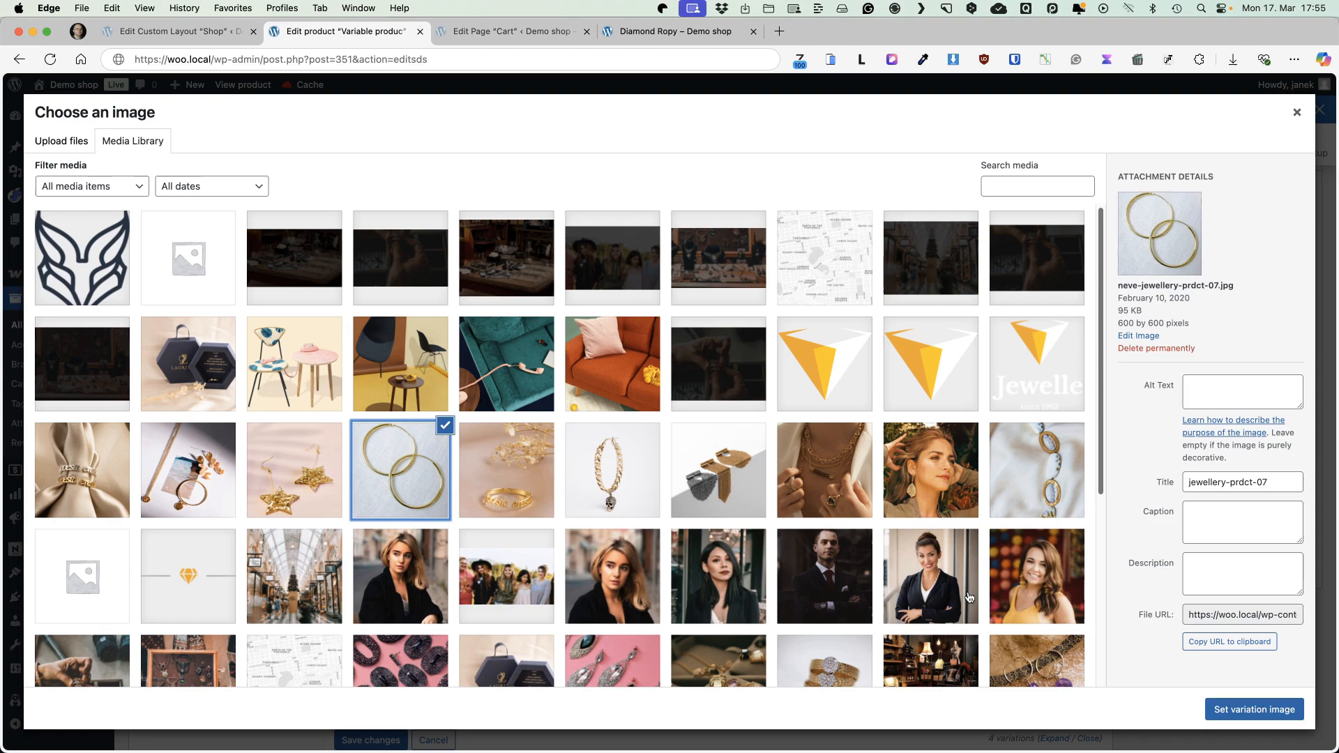
{"action": "left_click", "coordinate": [1254, 709]}
Set the Red, M variation's regular price to 140 € and assign the brown-and-grey item on a grey-and-white background as its image
{"action": "left_click", "coordinate": [590, 462]}
{"action": "scroll", "coordinate": [469, 654], "scroll_direction": "down", "scroll_amount": 3}
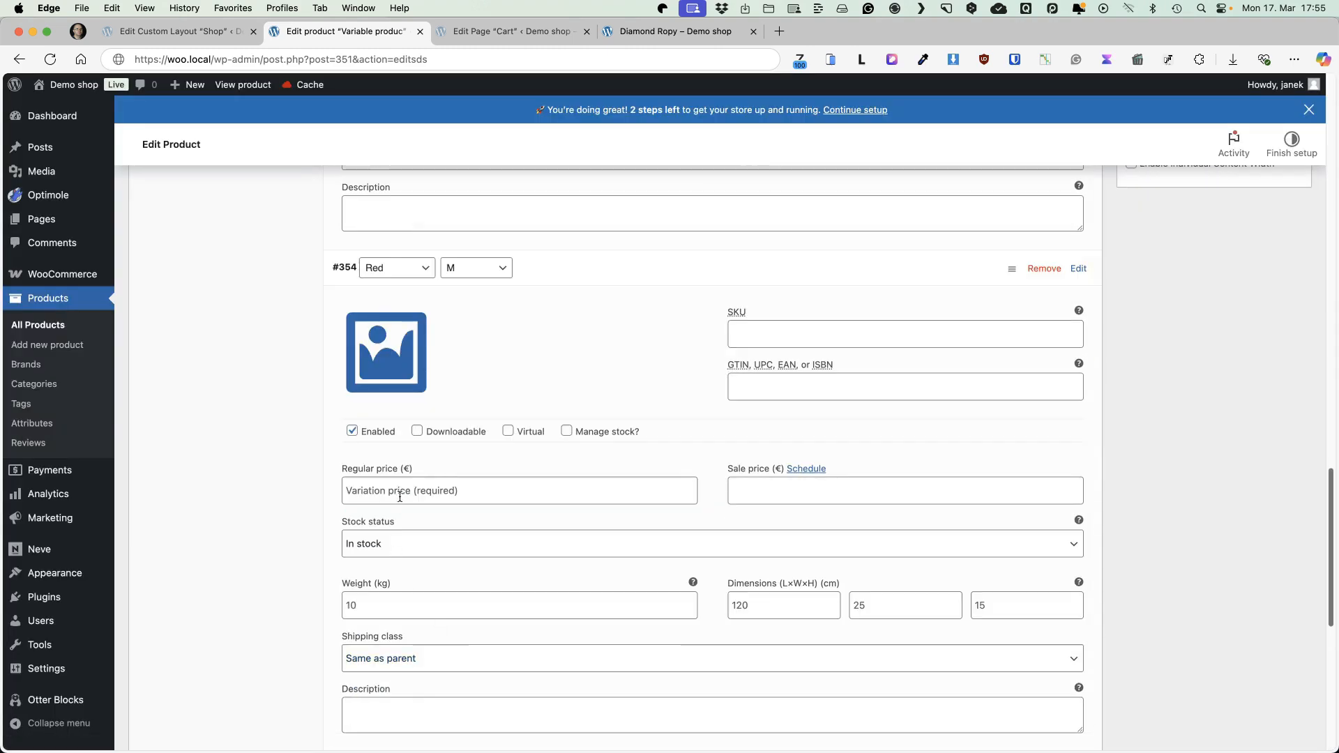
{"action": "left_click", "coordinate": [406, 491]}
{"action": "type", "text": "140"}
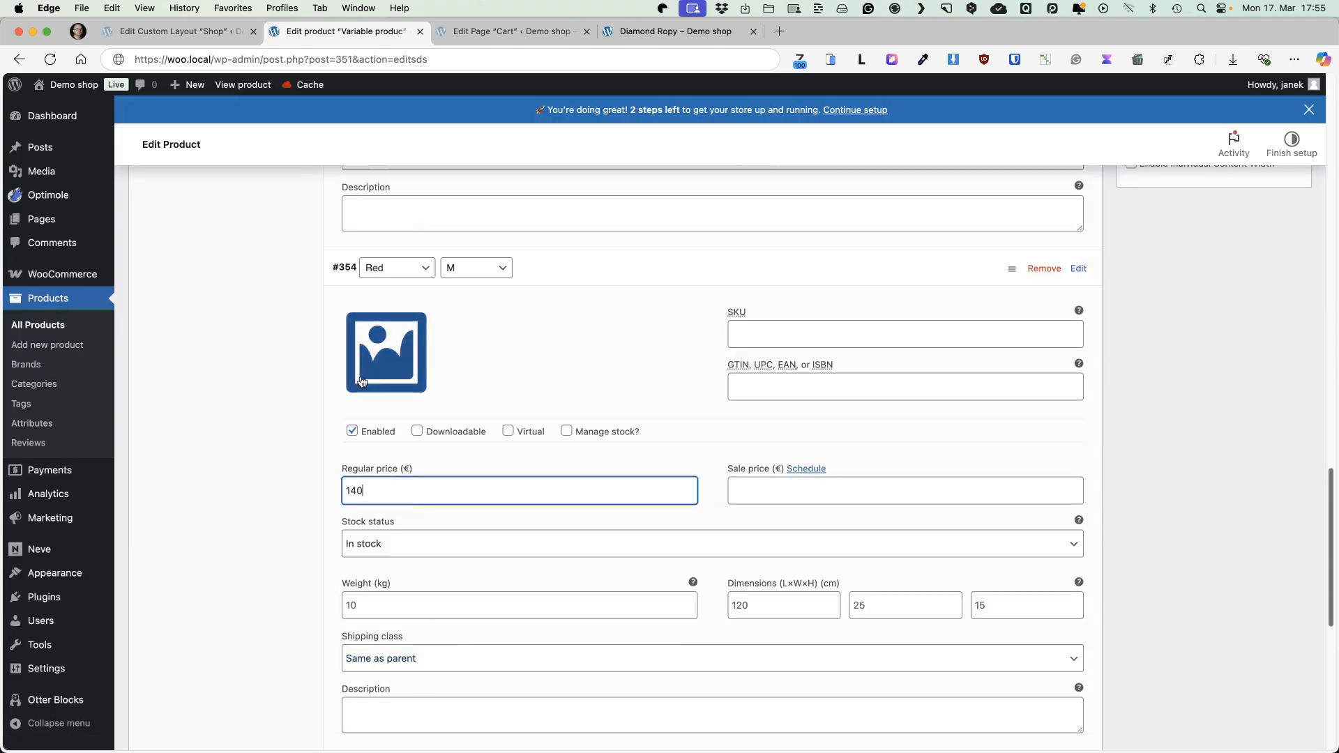
{"action": "left_click", "coordinate": [385, 352]}
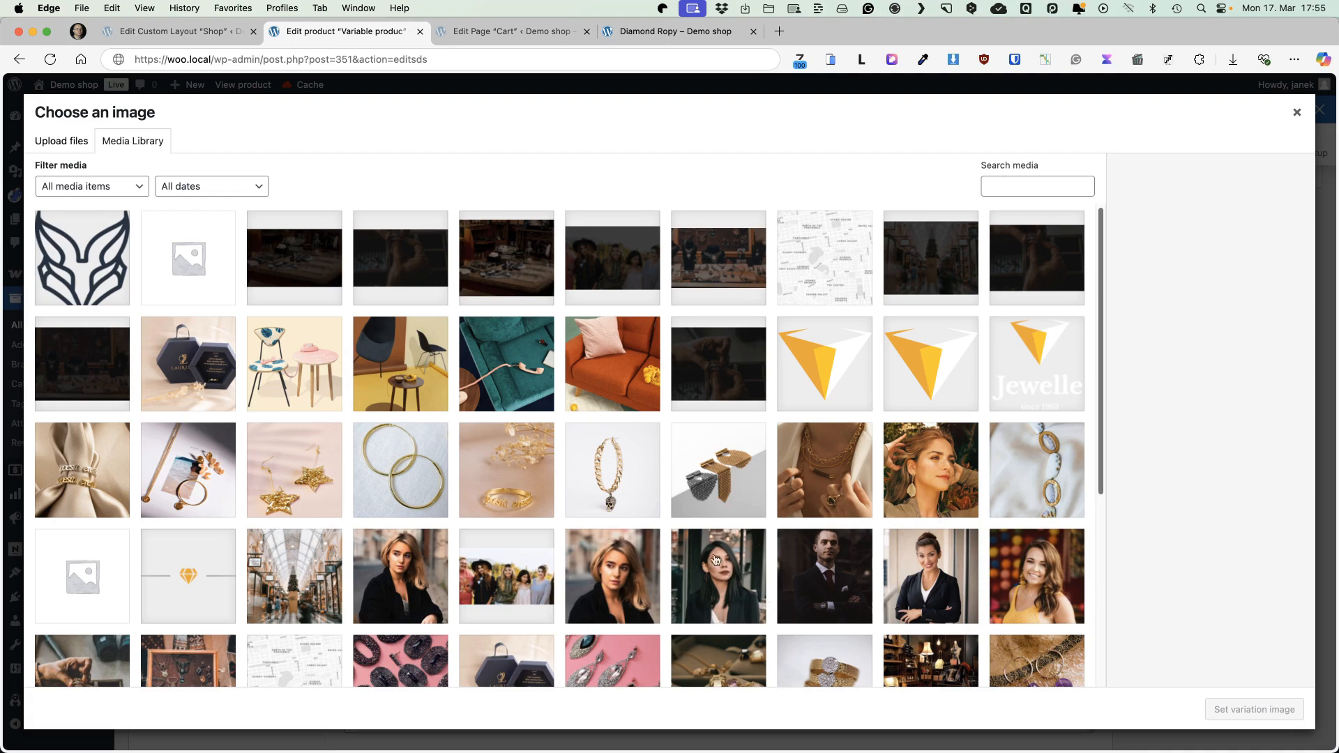
{"action": "left_click", "coordinate": [710, 478]}
{"action": "left_click", "coordinate": [1228, 709]}
Assign neve-jewellery-prdct-08.jpg to the Red, S variation, set its regular price to 140 €, and save the variations
{"action": "left_click", "coordinate": [600, 460]}
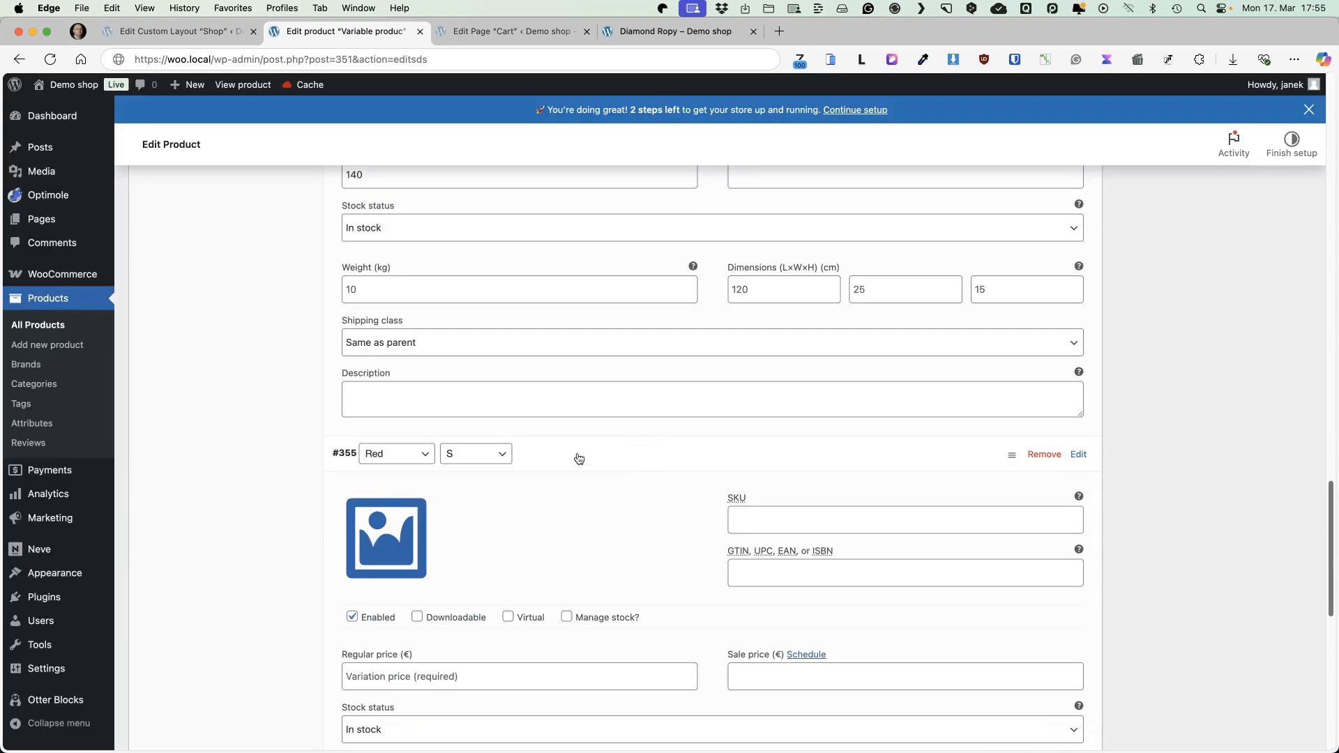
{"action": "left_click", "coordinate": [419, 544]}
{"action": "left_click", "coordinate": [298, 459]}
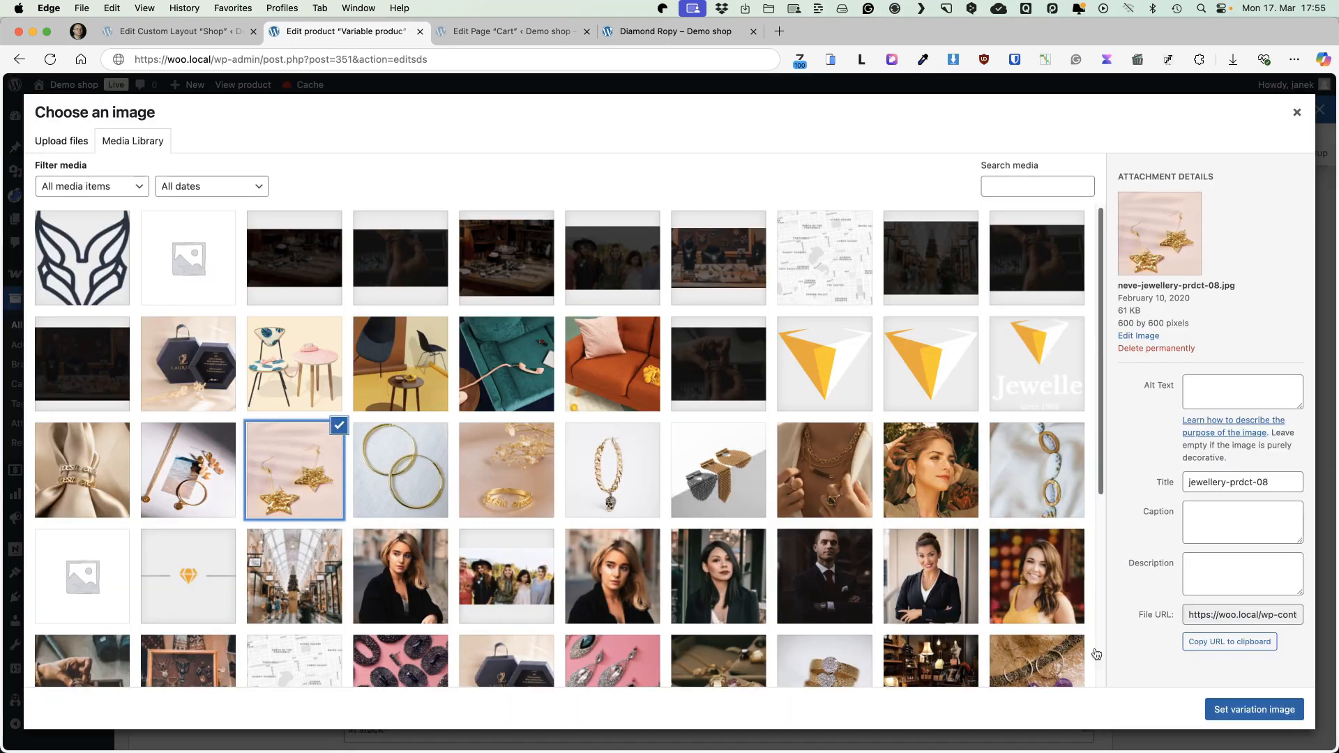
{"action": "left_click", "coordinate": [1254, 709]}
{"action": "left_click", "coordinate": [420, 678]}
{"action": "type", "text": "1"}
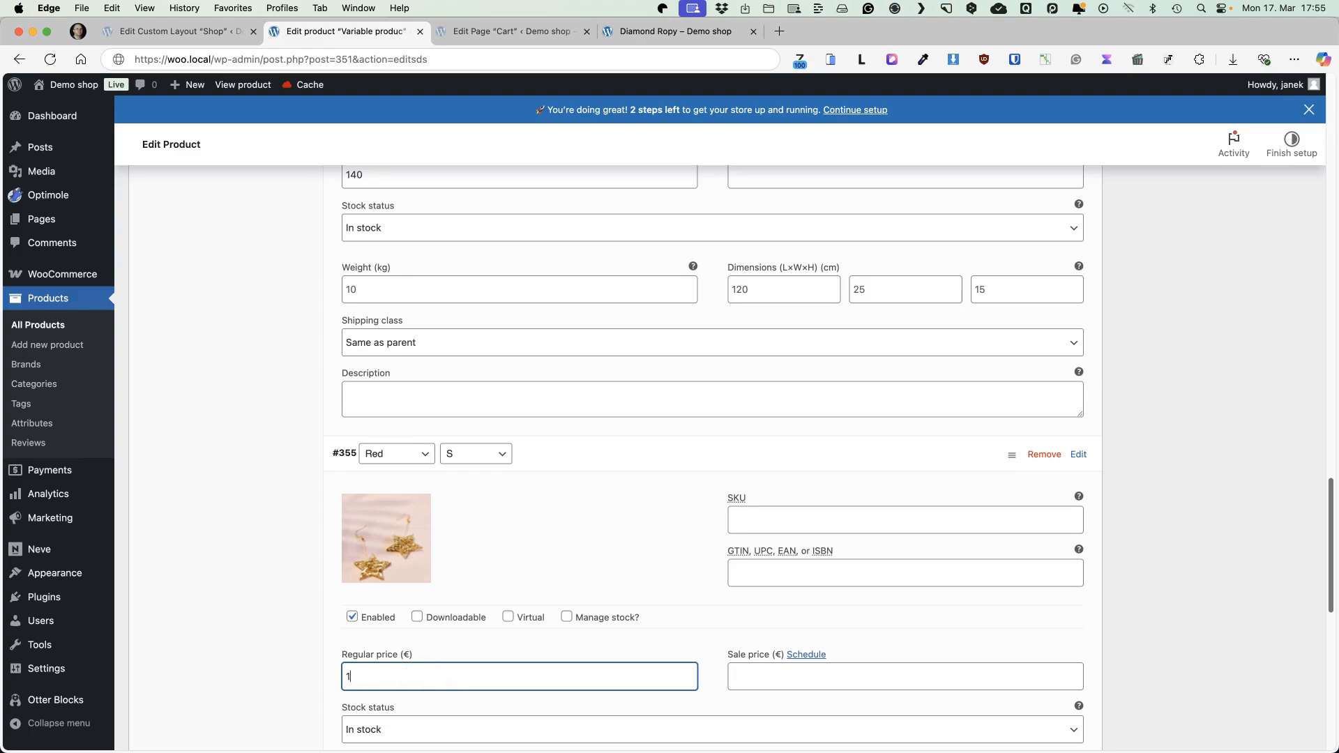
{"action": "type", "text": "40"}
{"action": "scroll", "coordinate": [535, 595], "scroll_direction": "down", "scroll_amount": 5}
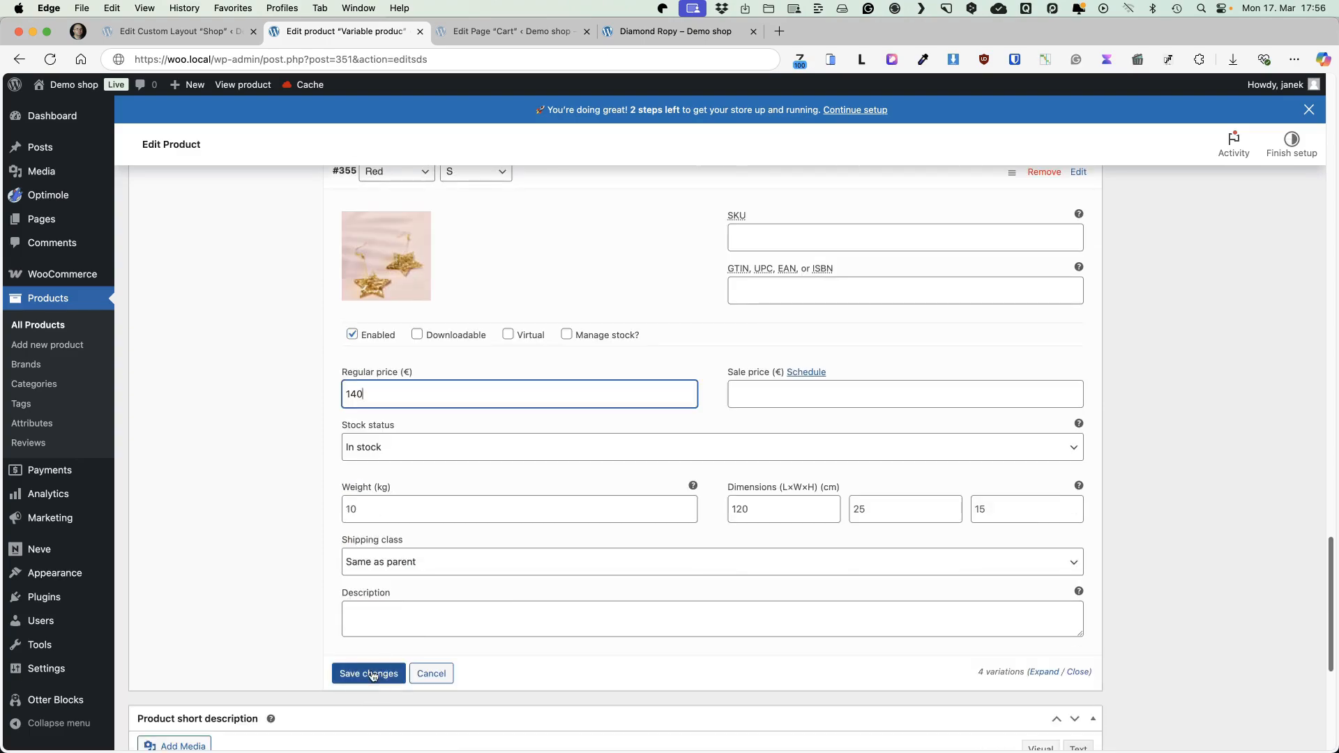
{"action": "left_click", "coordinate": [369, 748]}
Set neve-jewellery-prdct-03.jpg as the main product image
{"action": "scroll", "coordinate": [512, 602], "scroll_direction": "up", "scroll_amount": 16}
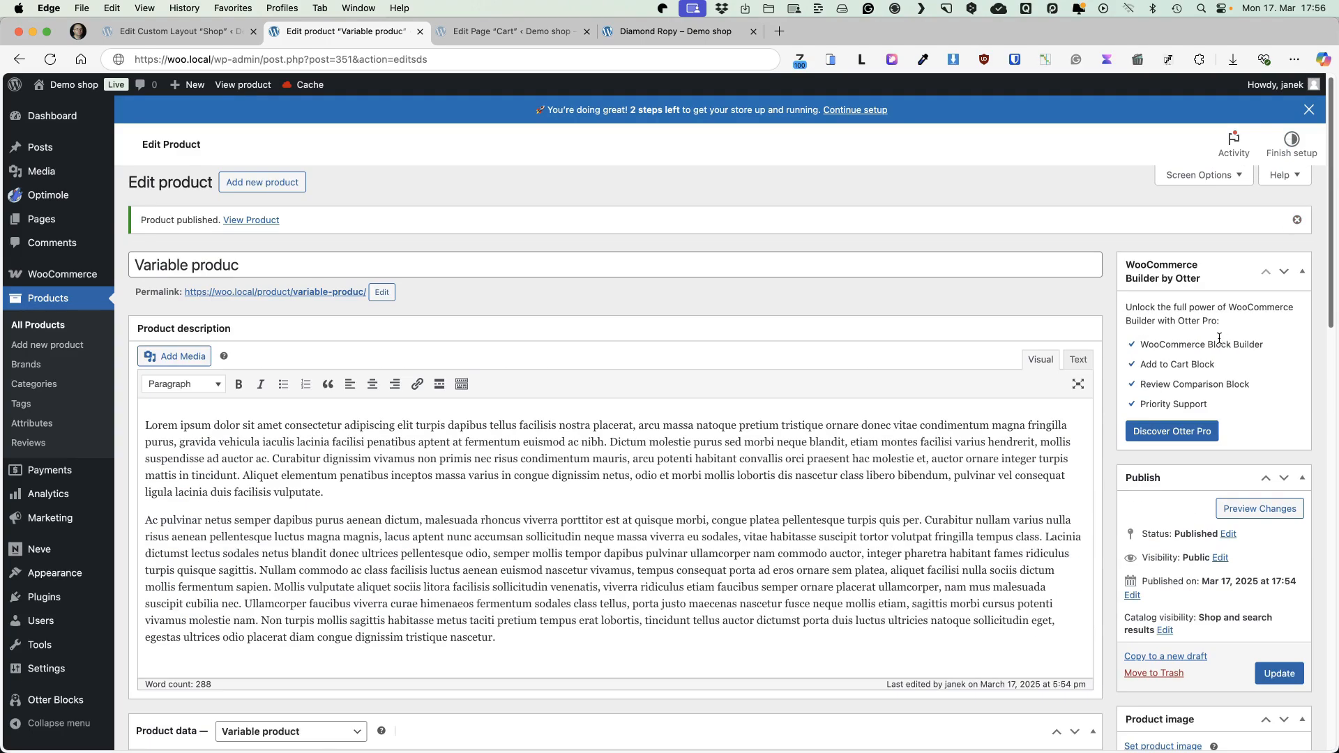
{"action": "scroll", "coordinate": [1219, 338], "scroll_direction": "down", "scroll_amount": 5}
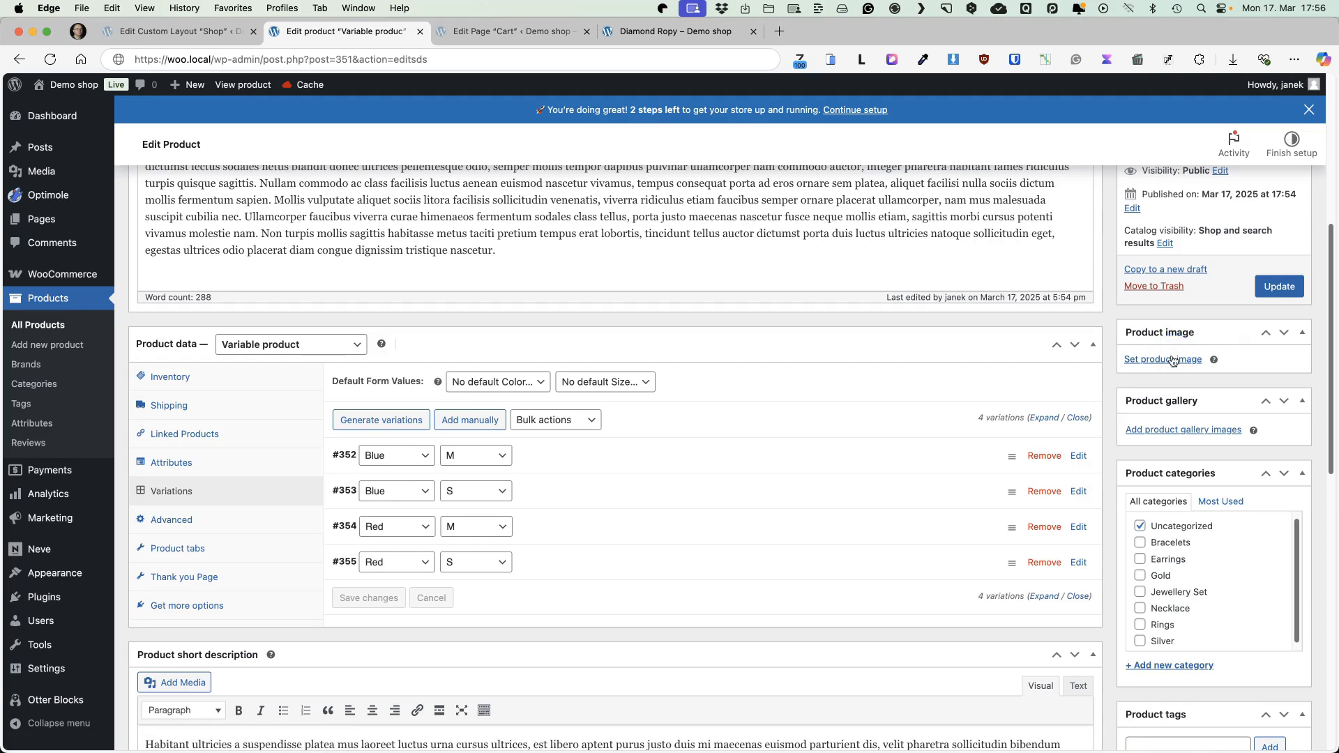
{"action": "left_click", "coordinate": [1172, 361]}
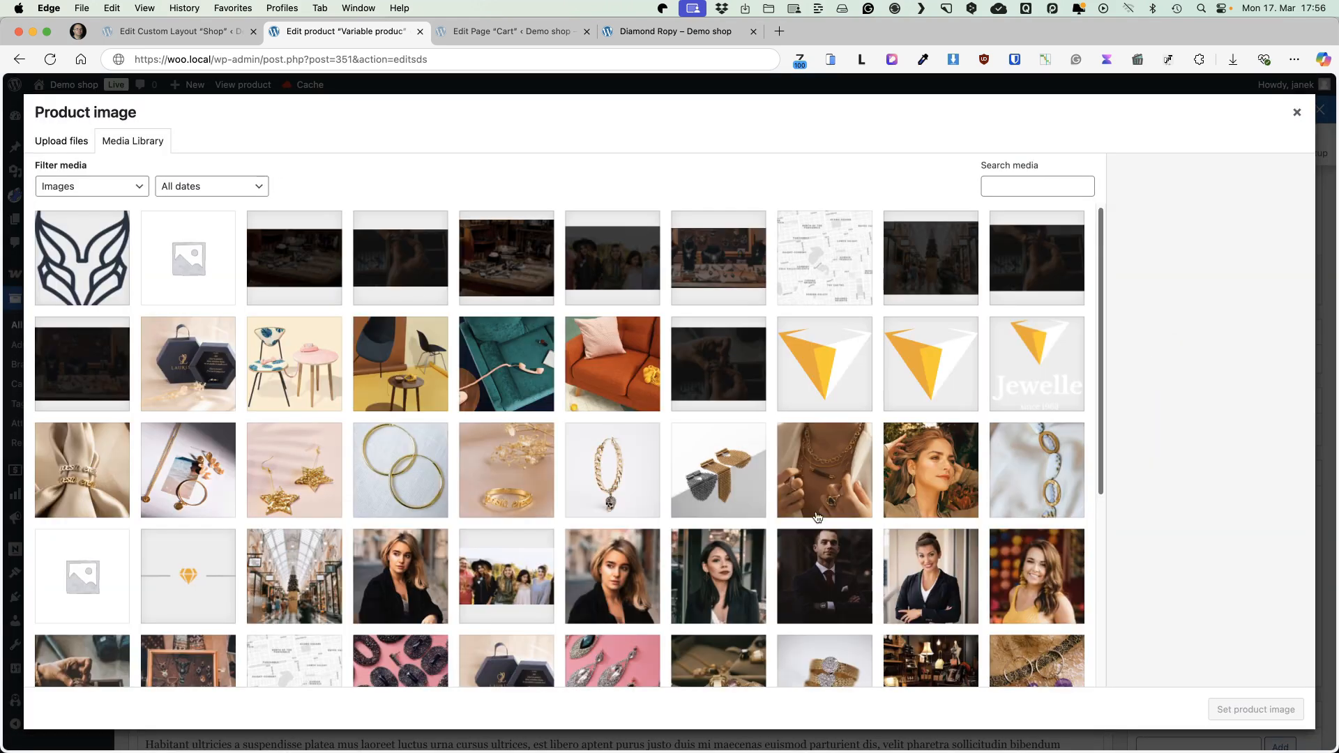
{"action": "left_click", "coordinate": [818, 517]}
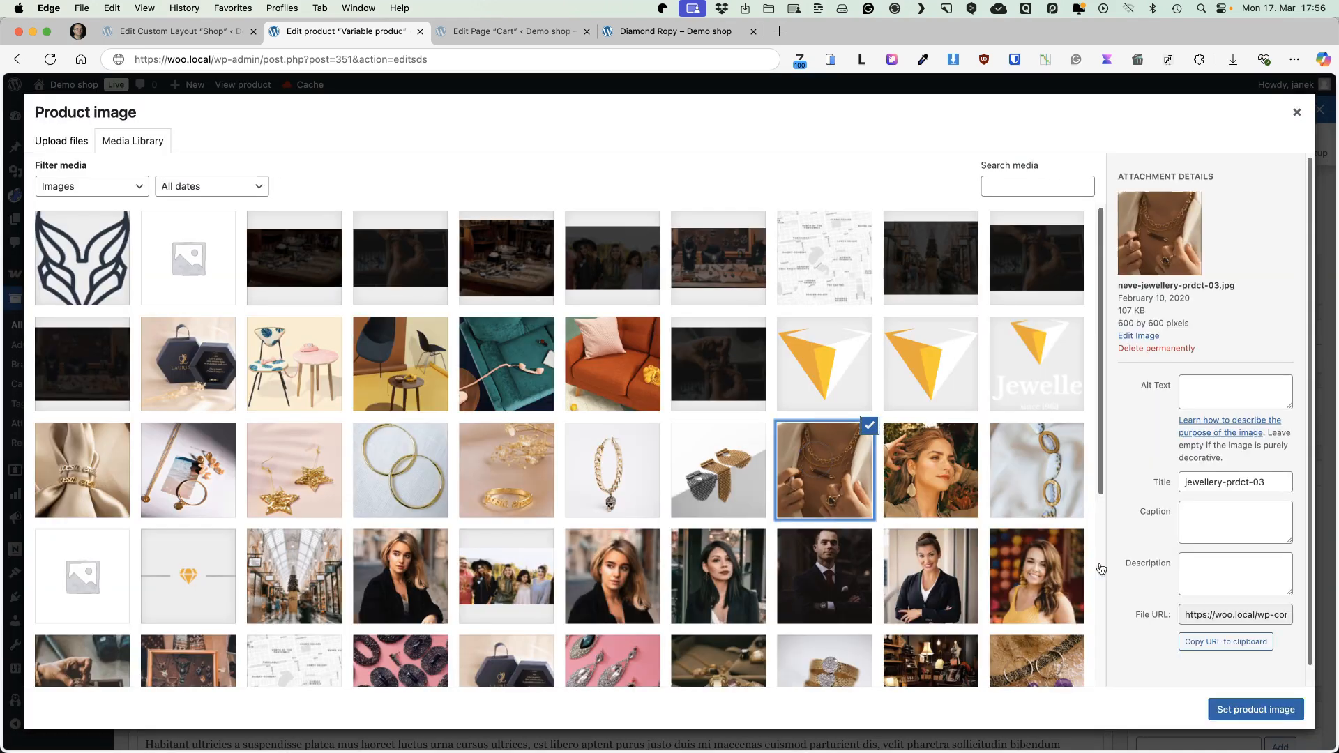
{"action": "left_click", "coordinate": [1254, 710]}
Add six jewellery photos, from neve-jewellery-prdct-09.jpg through the bracelet on white, to the product gallery and rearrange their order
{"action": "scroll", "coordinate": [1230, 497], "scroll_direction": "down", "scroll_amount": 2}
{"action": "scroll", "coordinate": [1227, 492], "scroll_direction": "down", "scroll_amount": 2}
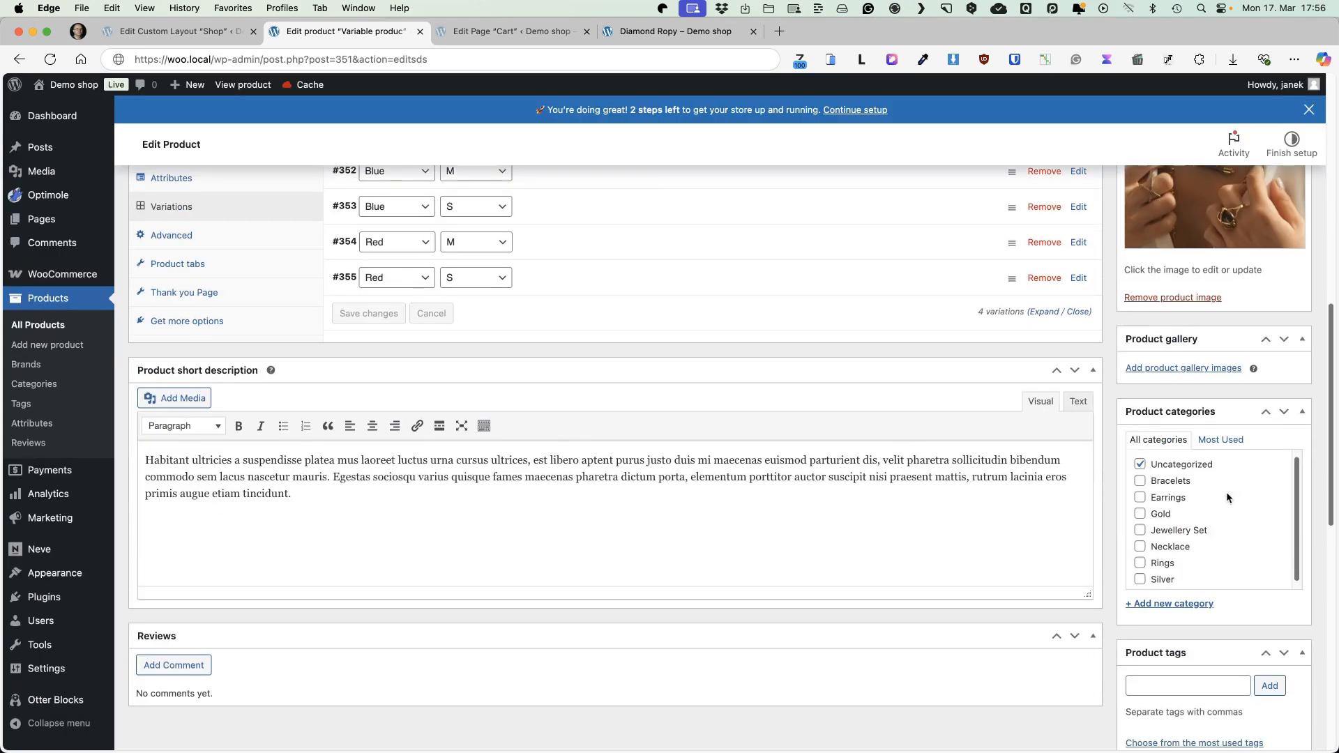
{"action": "left_click", "coordinate": [1181, 371]}
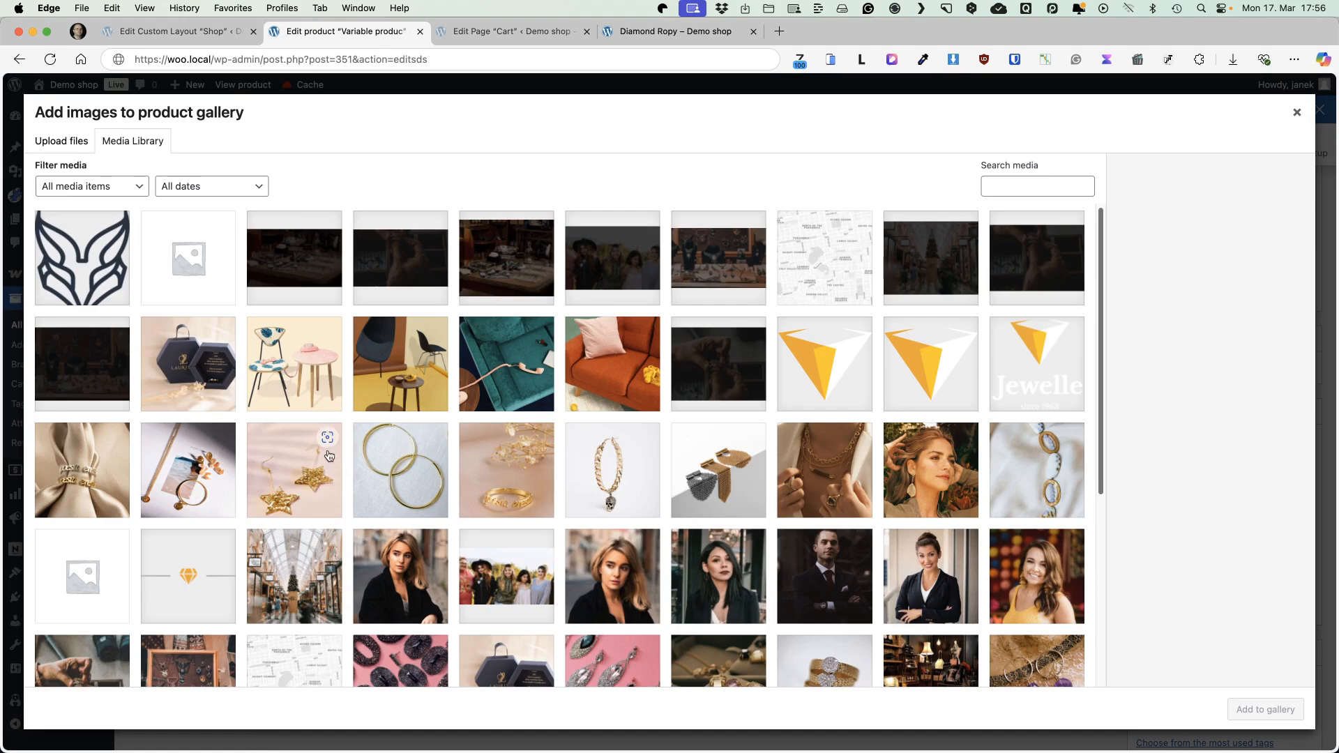
{"action": "left_click", "coordinate": [121, 479]}
{"action": "left_click", "coordinate": [604, 467], "text": "shift"}
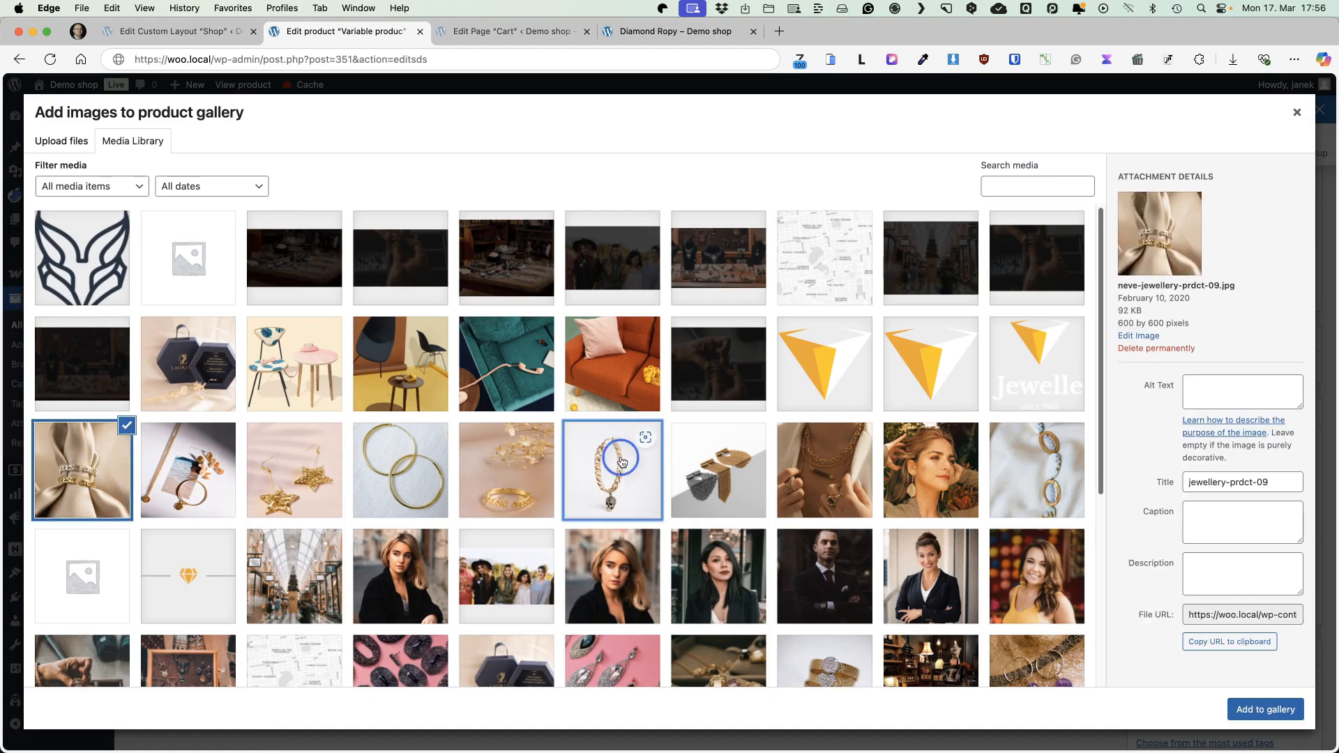
{"action": "left_click", "coordinate": [1250, 706]}
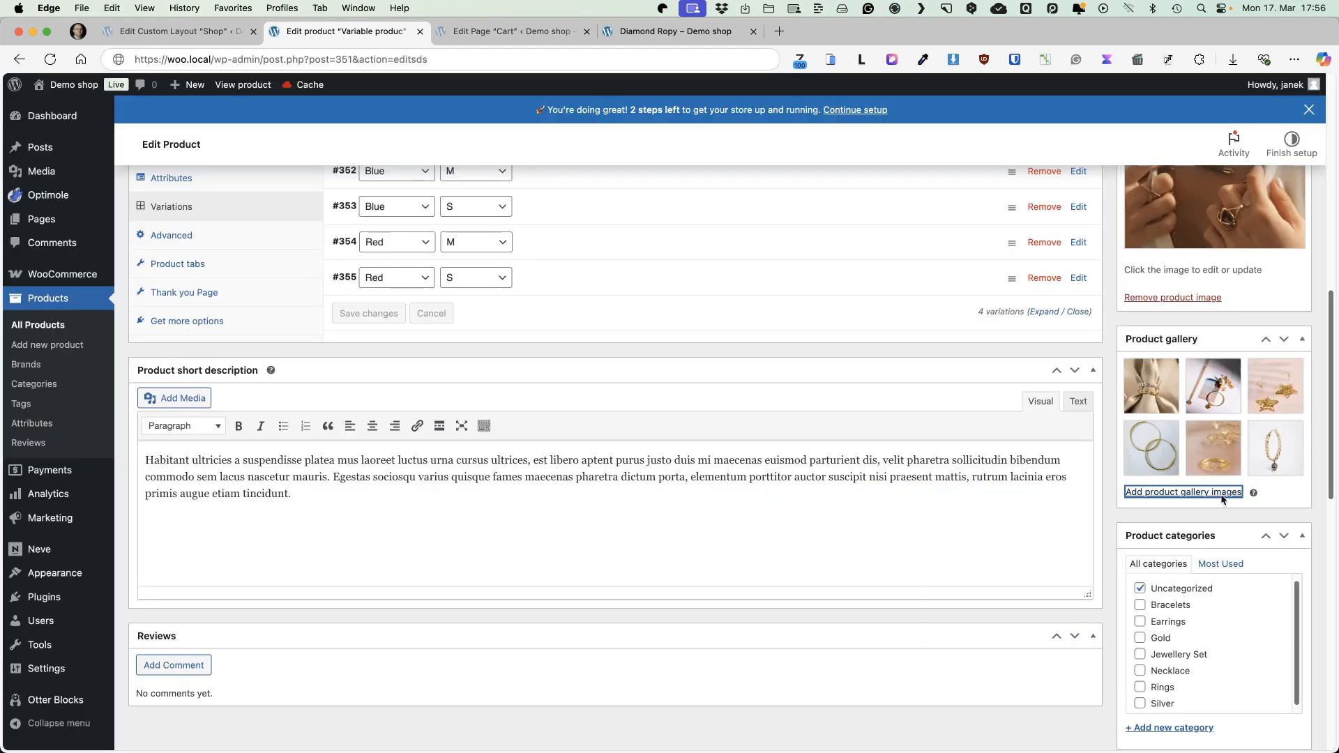
{"action": "left_click_drag", "start_coordinate": [1228, 440], "coordinate": [1203, 370]}
Replace the product's Uncategorized category with Bracelets and update the product
{"action": "scroll", "coordinate": [1210, 502], "scroll_direction": "down", "scroll_amount": 2}
{"action": "left_click", "coordinate": [1139, 444]}
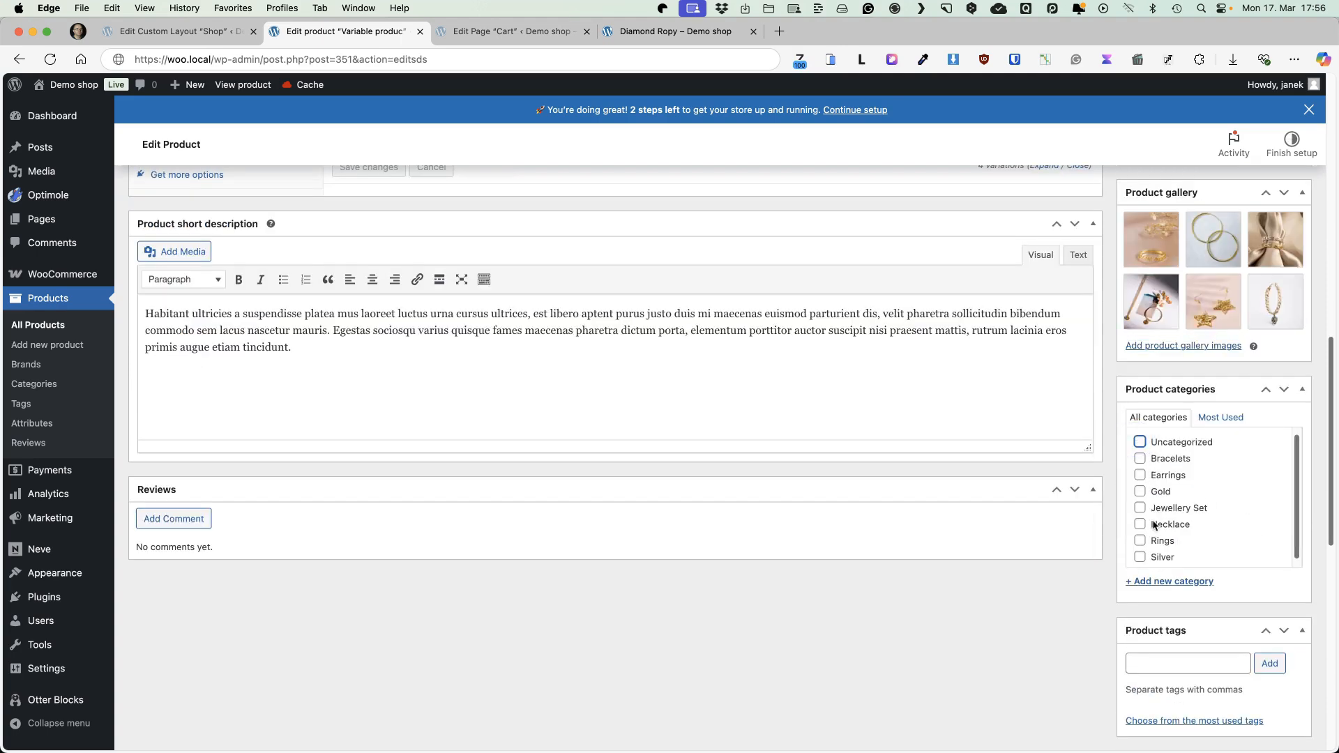
{"action": "left_click", "coordinate": [1139, 459]}
{"action": "scroll", "coordinate": [984, 624], "scroll_direction": "down", "scroll_amount": 7}
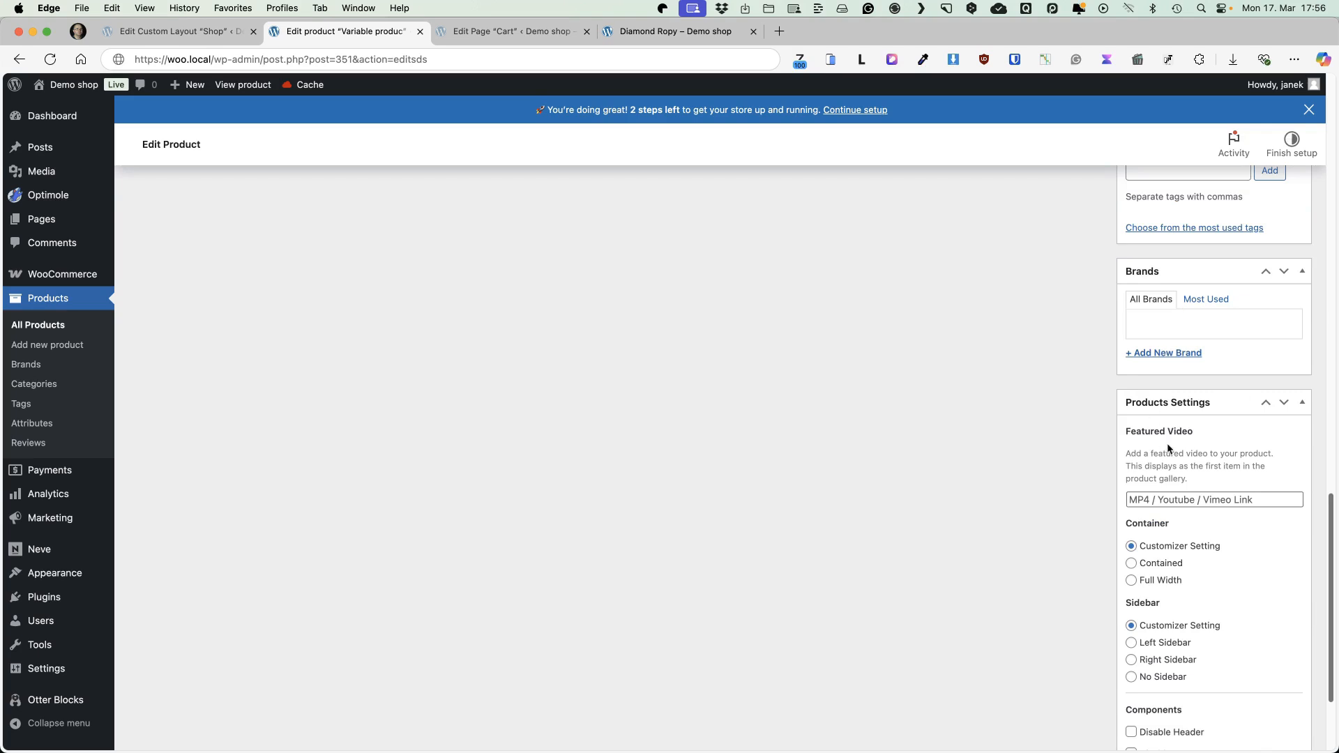
{"action": "scroll", "coordinate": [1169, 449], "scroll_direction": "down", "scroll_amount": 2}
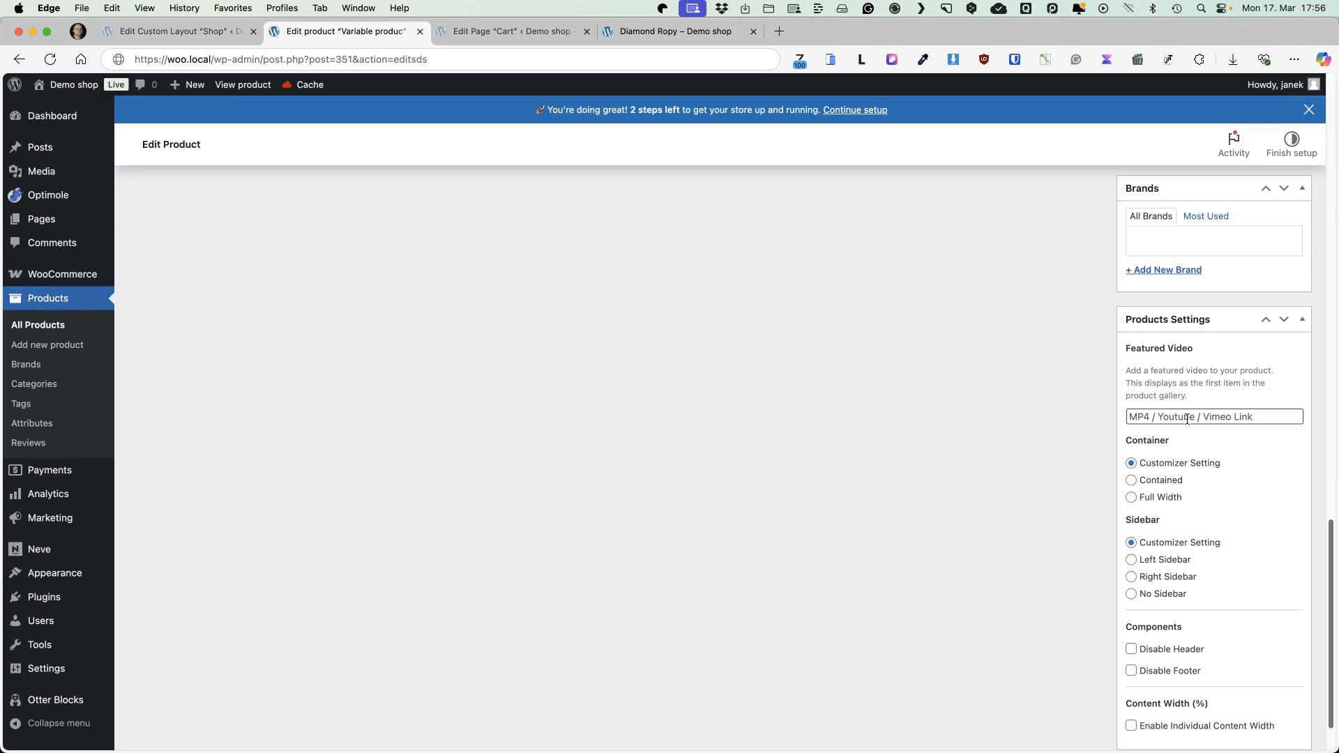
{"action": "scroll", "coordinate": [1192, 447], "scroll_direction": "down", "scroll_amount": 2}
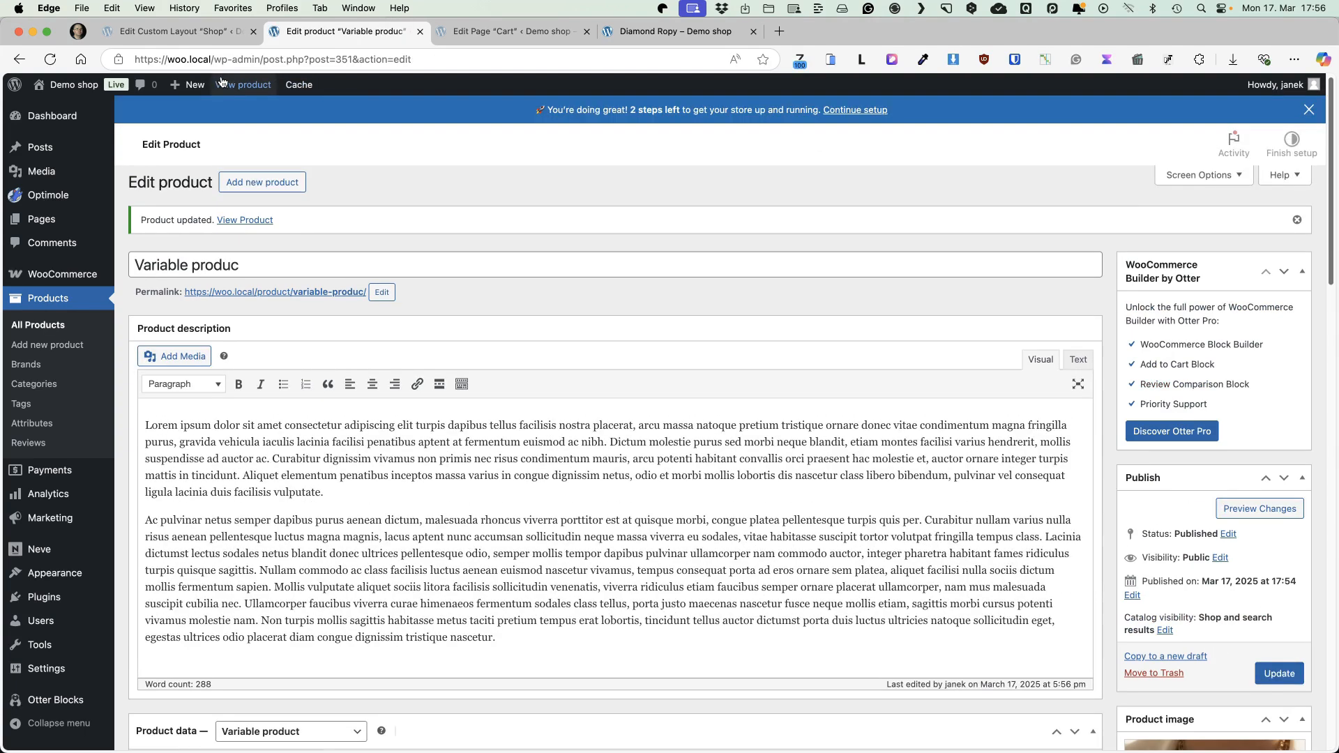
View the live product page and try the red Color swatch
{"action": "left_click", "coordinate": [243, 84]}
{"action": "scroll", "coordinate": [767, 363], "scroll_direction": "down", "scroll_amount": 5}
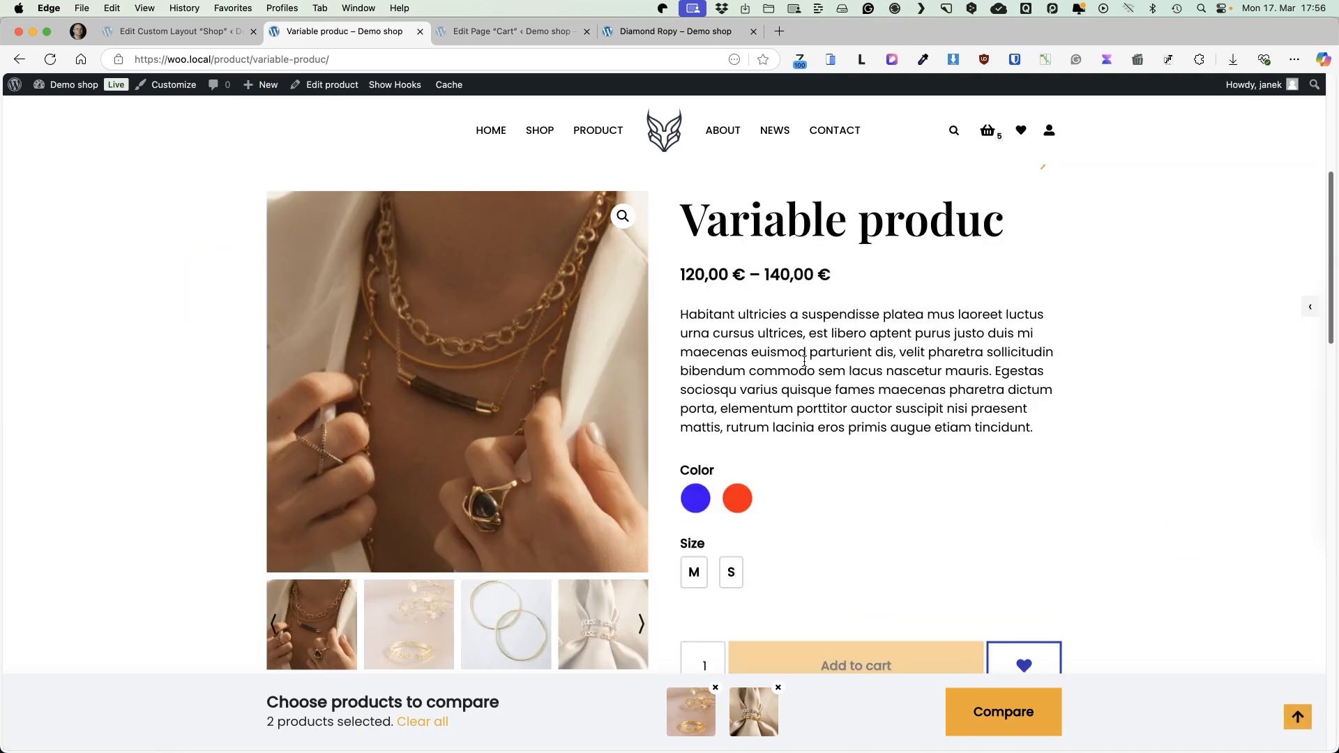
{"action": "left_click", "coordinate": [746, 508]}
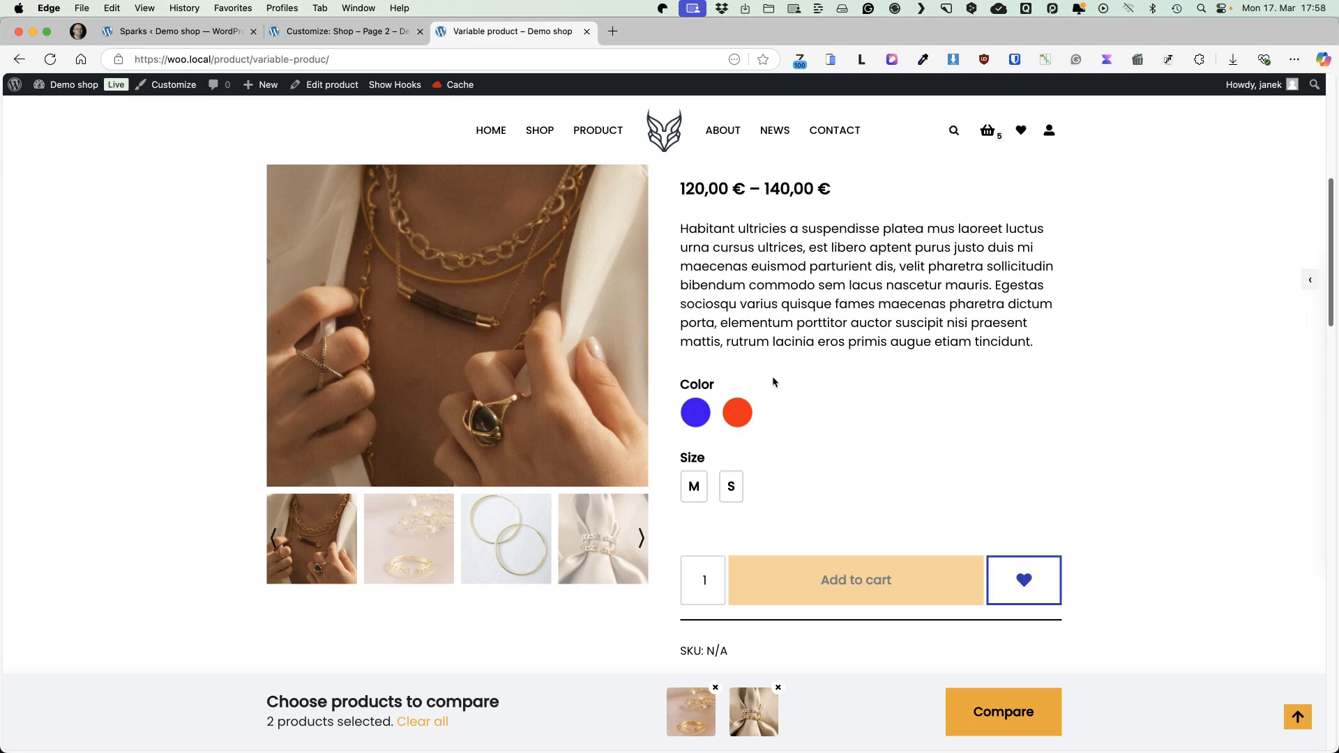
Open the storefront's Shop page and look for the variable product's card among the listings
{"action": "left_click", "coordinate": [540, 129]}
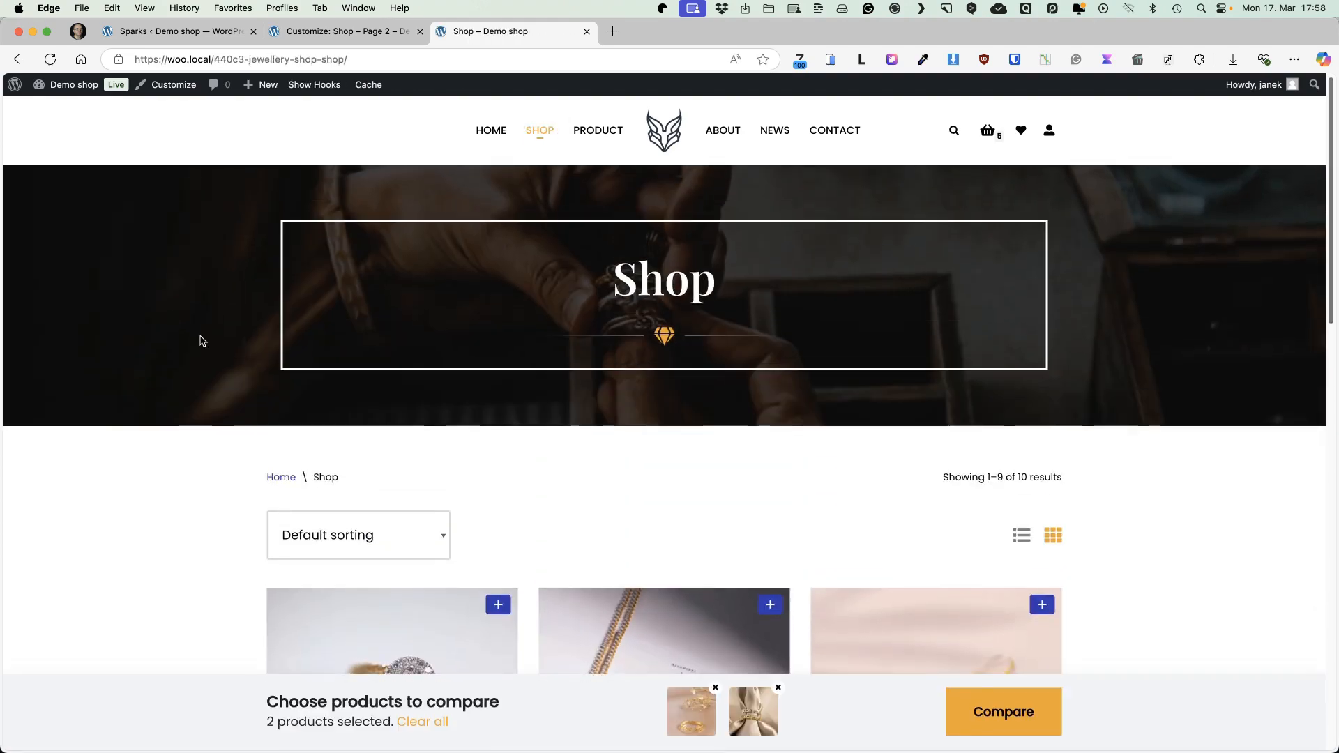
{"action": "scroll", "coordinate": [200, 338], "scroll_direction": "down", "scroll_amount": 15}
{"action": "scroll", "coordinate": [201, 344], "scroll_direction": "down", "scroll_amount": 1}
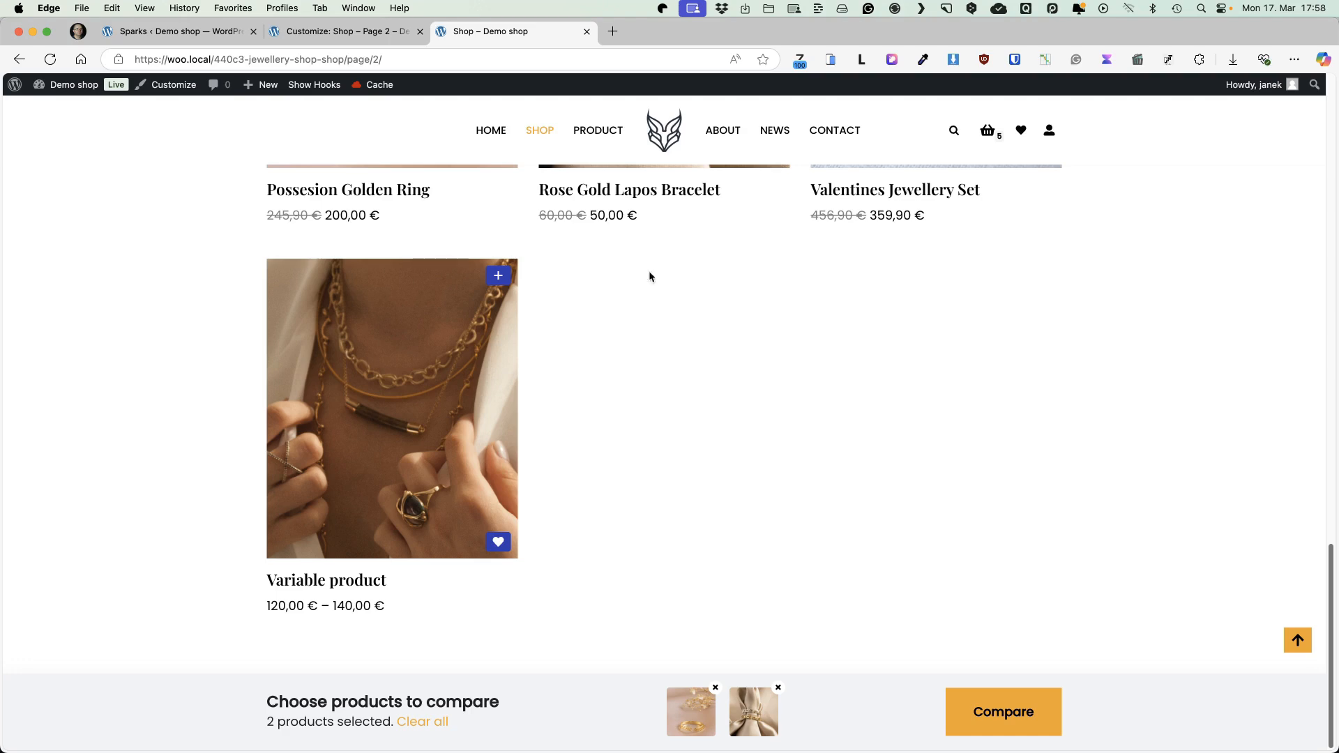
In the Customizer's Product Catalog settings, set the product card's Add to Cart Button to After Image
{"action": "left_click", "coordinate": [307, 31]}
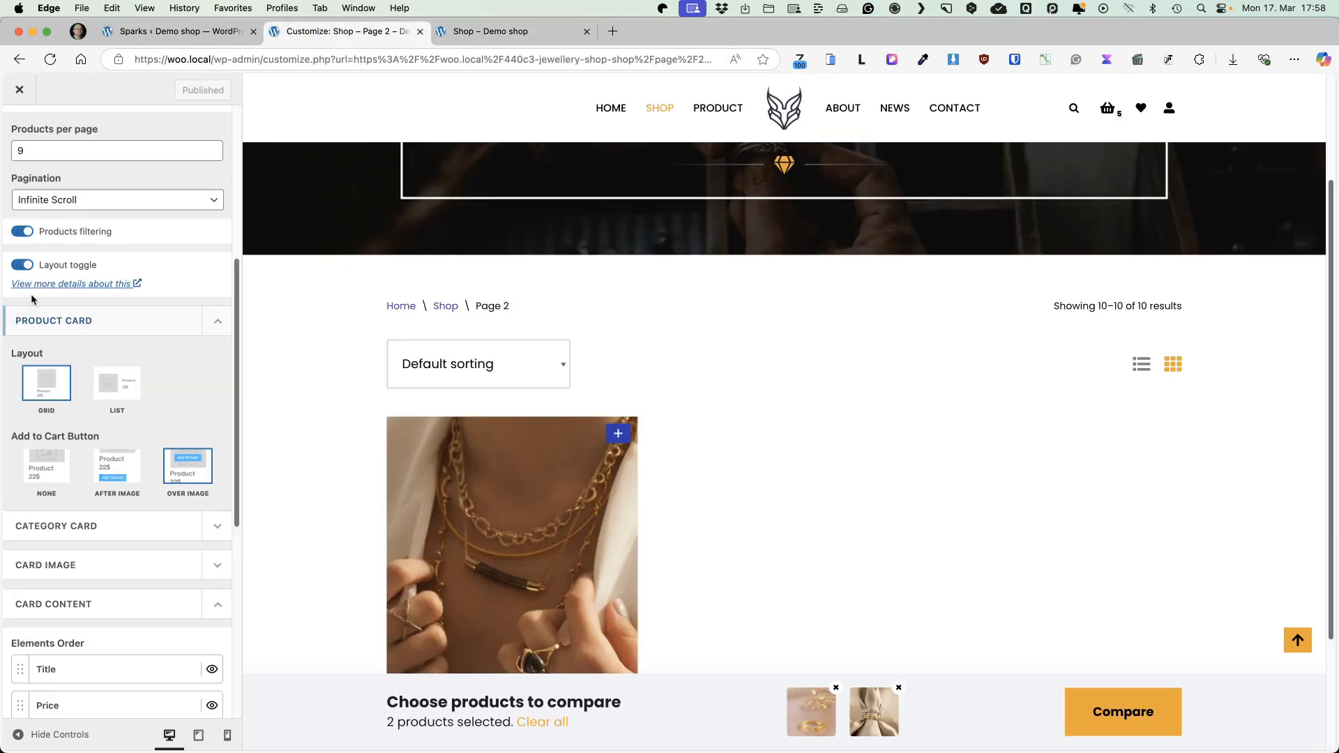
{"action": "scroll", "coordinate": [76, 237], "scroll_direction": "up", "scroll_amount": 10}
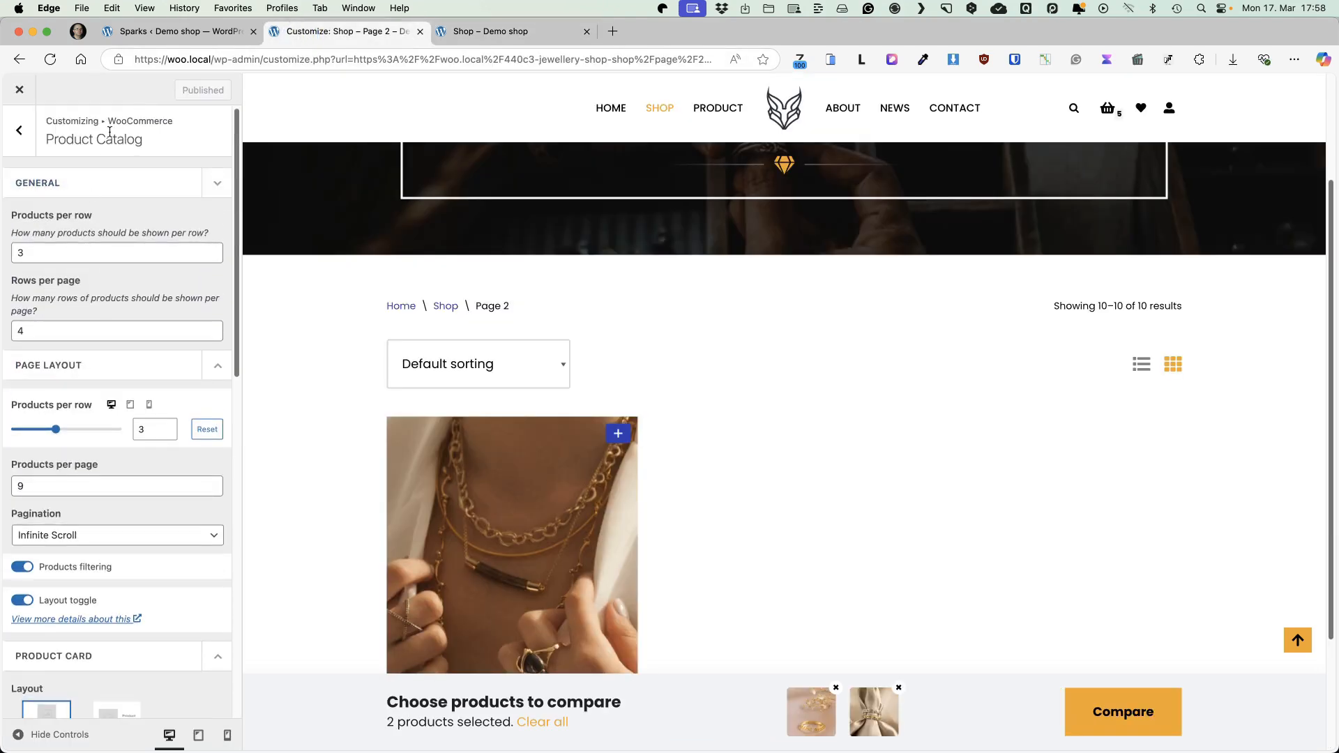
{"action": "scroll", "coordinate": [104, 328], "scroll_direction": "down", "scroll_amount": 8}
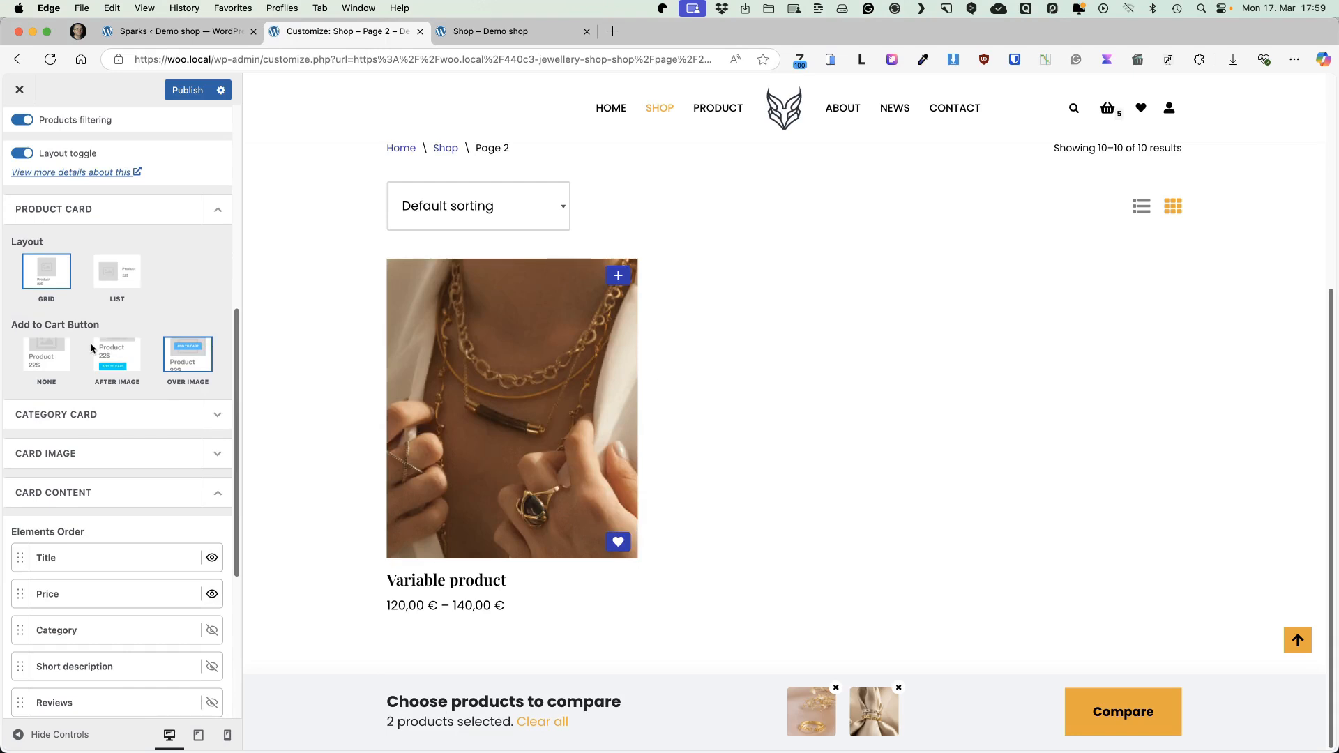
{"action": "left_click", "coordinate": [110, 352]}
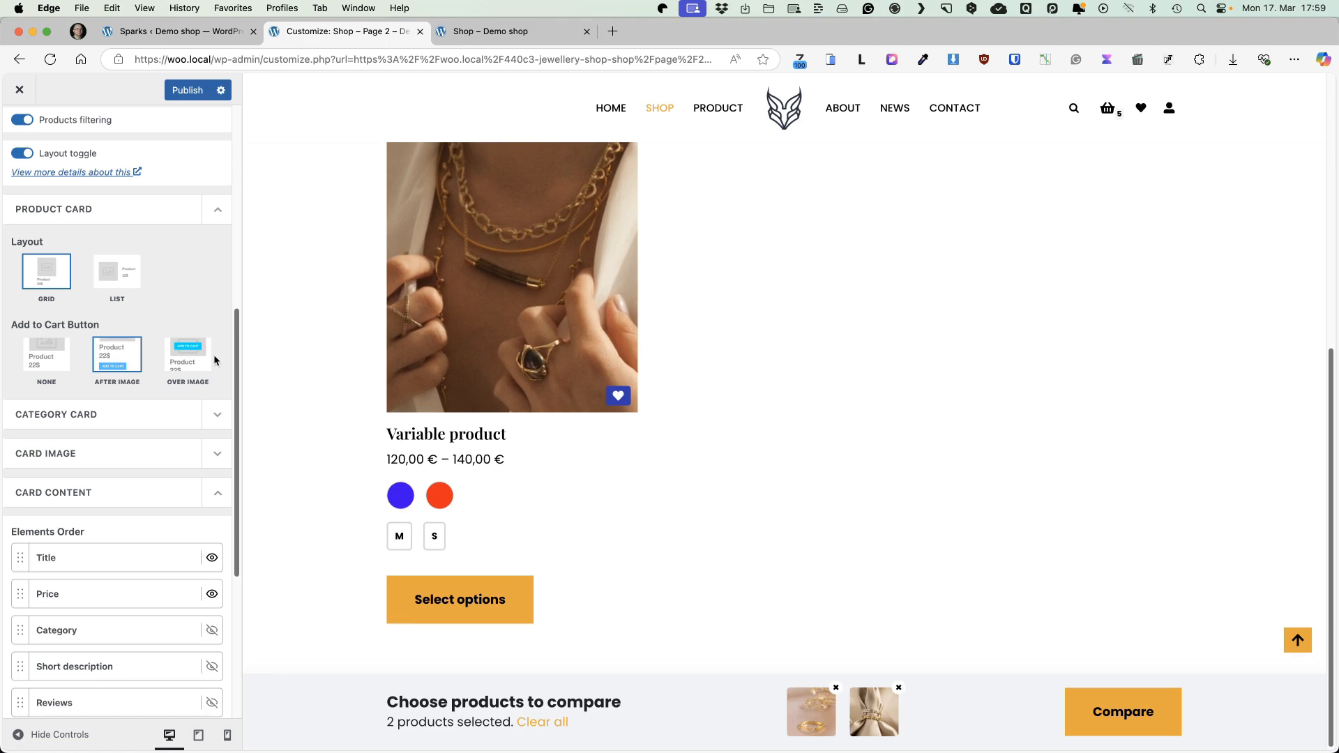
Set the product card's Add to Cart Button to Over Image, publish the change, and reload the storefront's shop page
{"action": "left_click", "coordinate": [188, 353]}
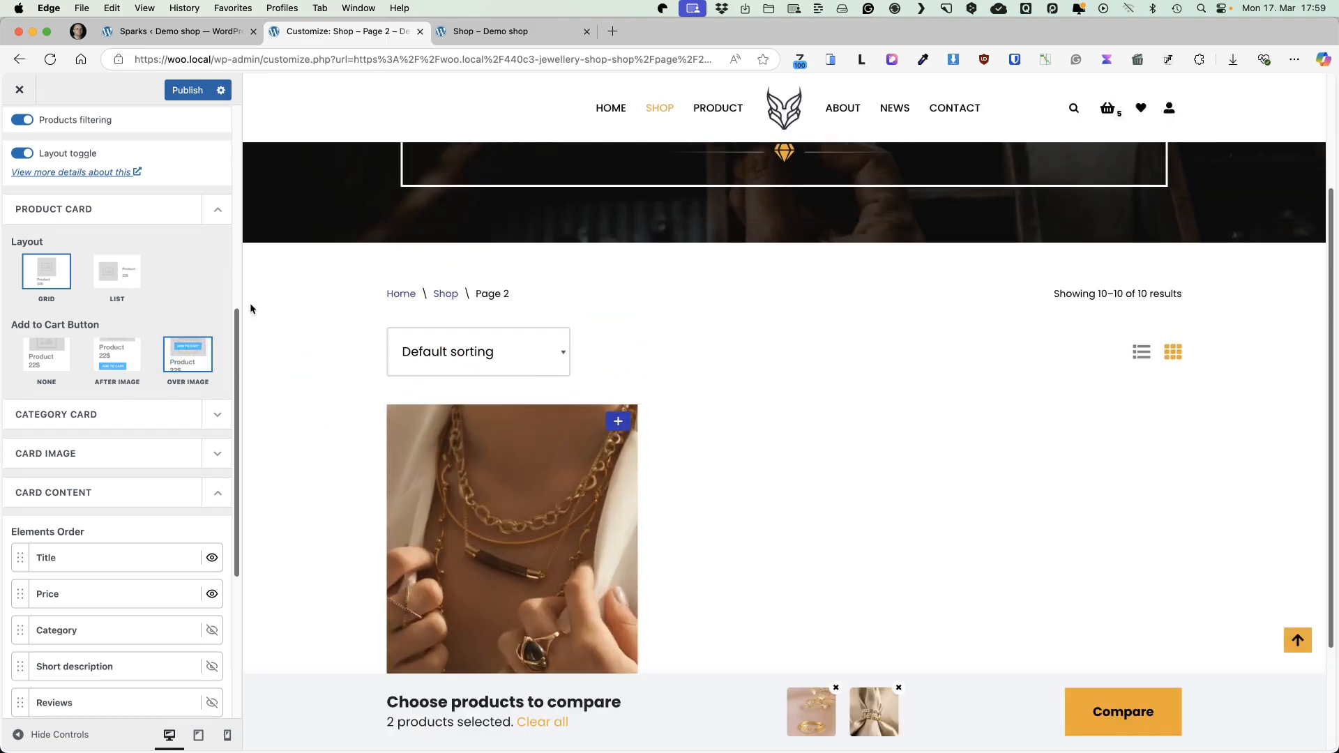
{"action": "left_click", "coordinate": [182, 92]}
{"action": "left_click", "coordinate": [488, 32]}
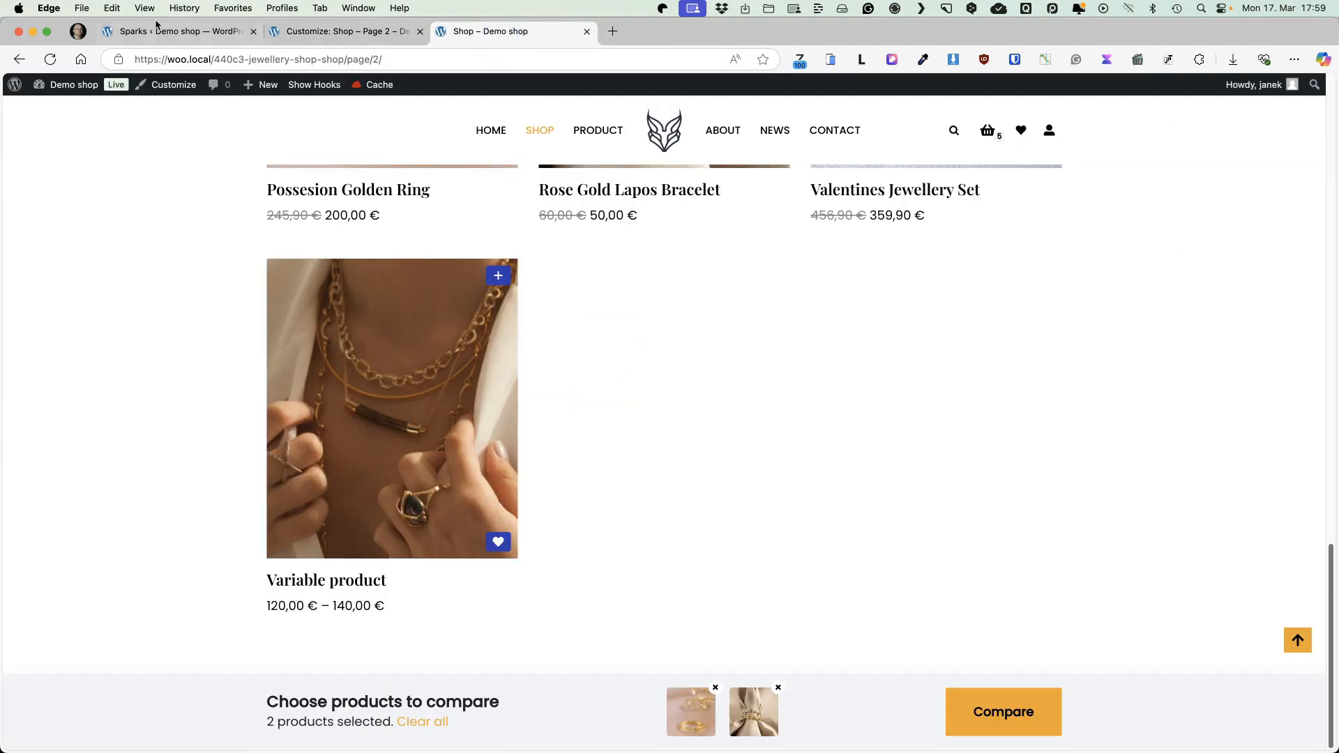
{"action": "left_click", "coordinate": [50, 59]}
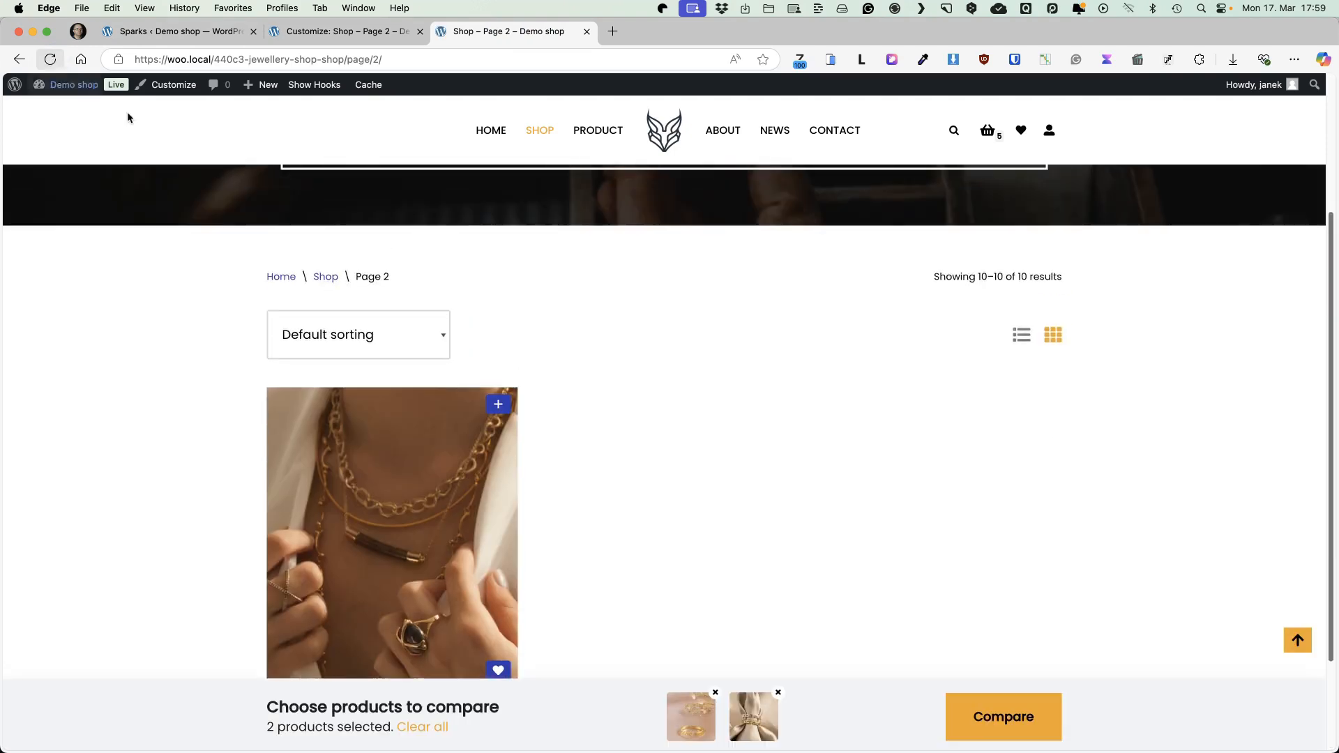
Open the variable product from the shop listing and look through its product page
{"action": "left_click", "coordinate": [396, 414]}
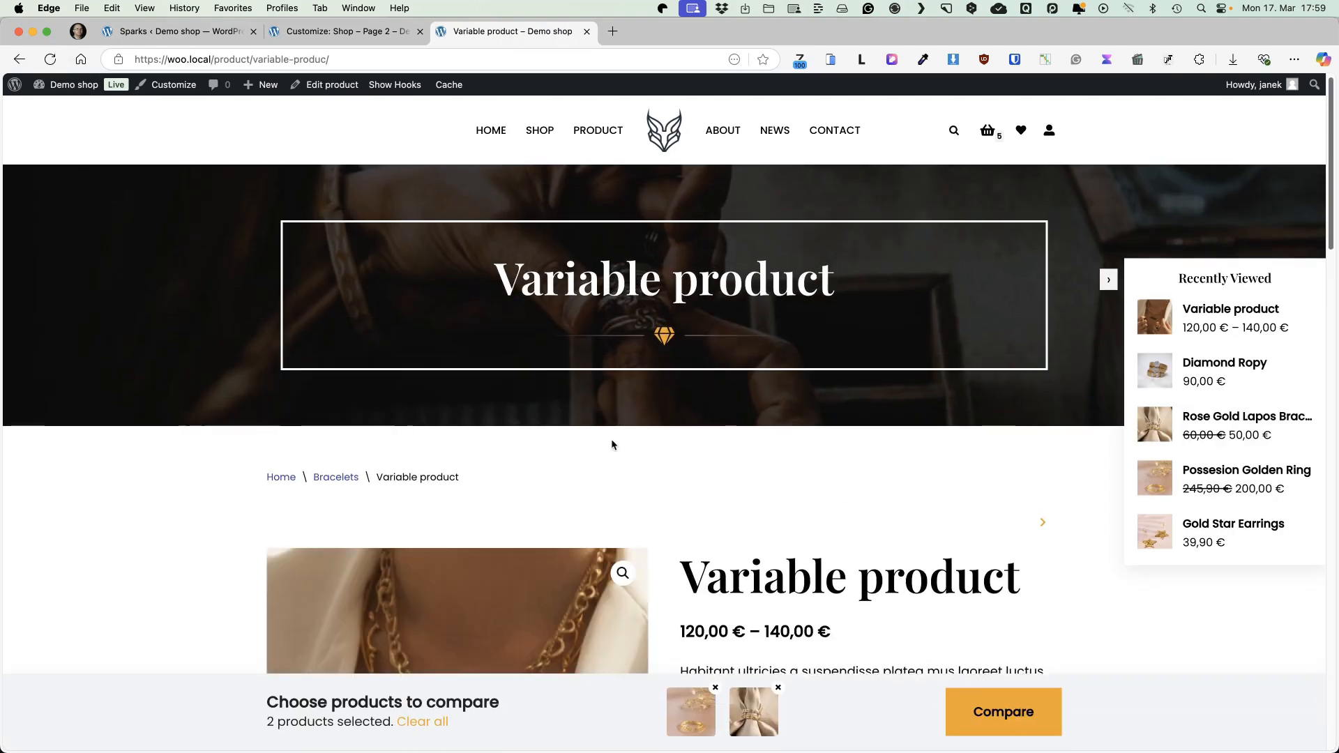
{"action": "scroll", "coordinate": [625, 441], "scroll_direction": "down", "scroll_amount": 10}
{"action": "scroll", "coordinate": [626, 448], "scroll_direction": "up", "scroll_amount": 10}
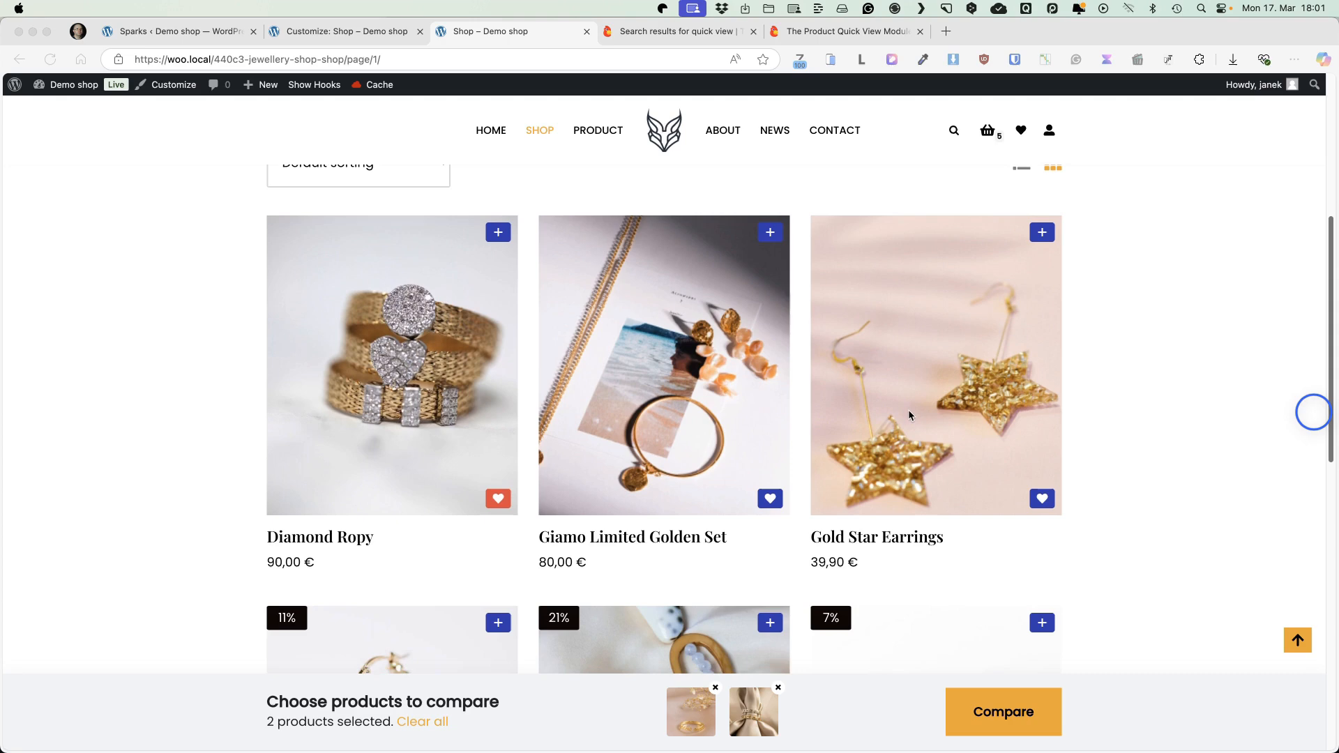
In the Sparks Options, set the Product Quick View Button Position to Top
{"action": "scroll", "coordinate": [908, 409], "scroll_direction": "up", "scroll_amount": 3}
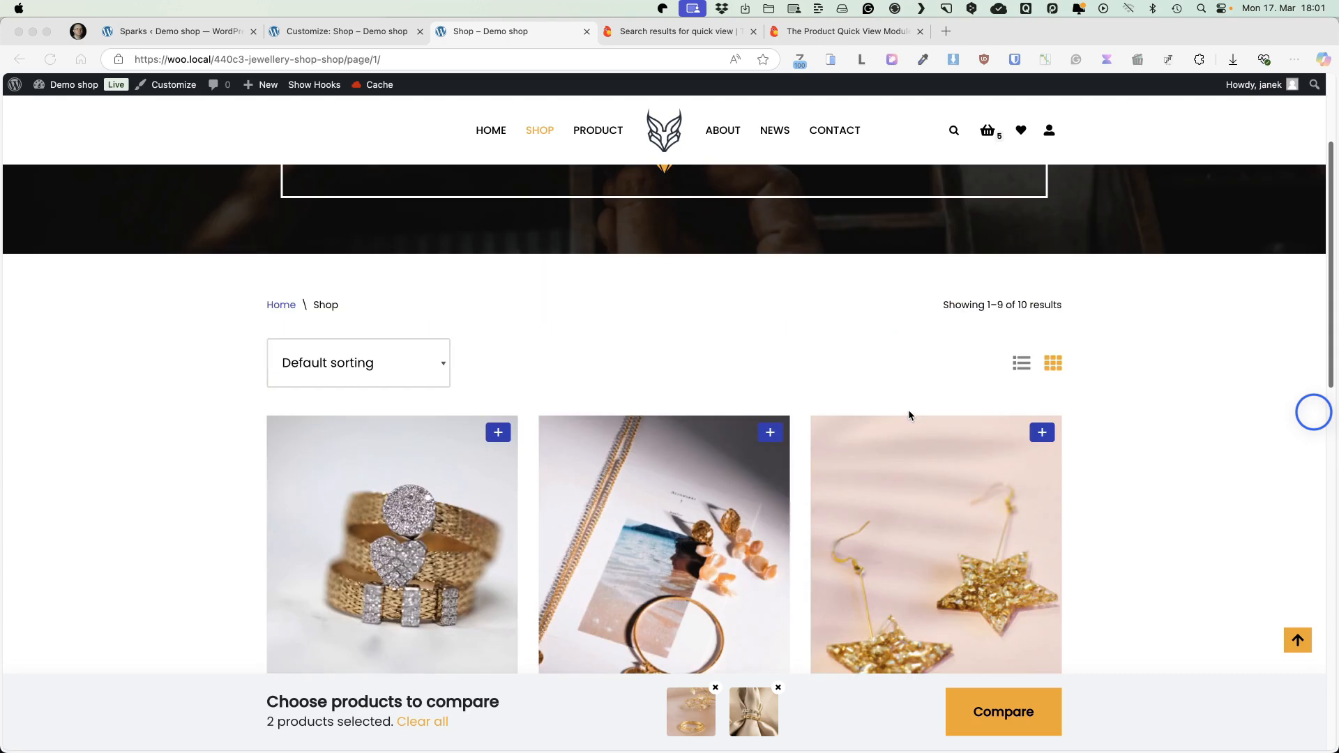
{"action": "scroll", "coordinate": [907, 408], "scroll_direction": "down", "scroll_amount": 3}
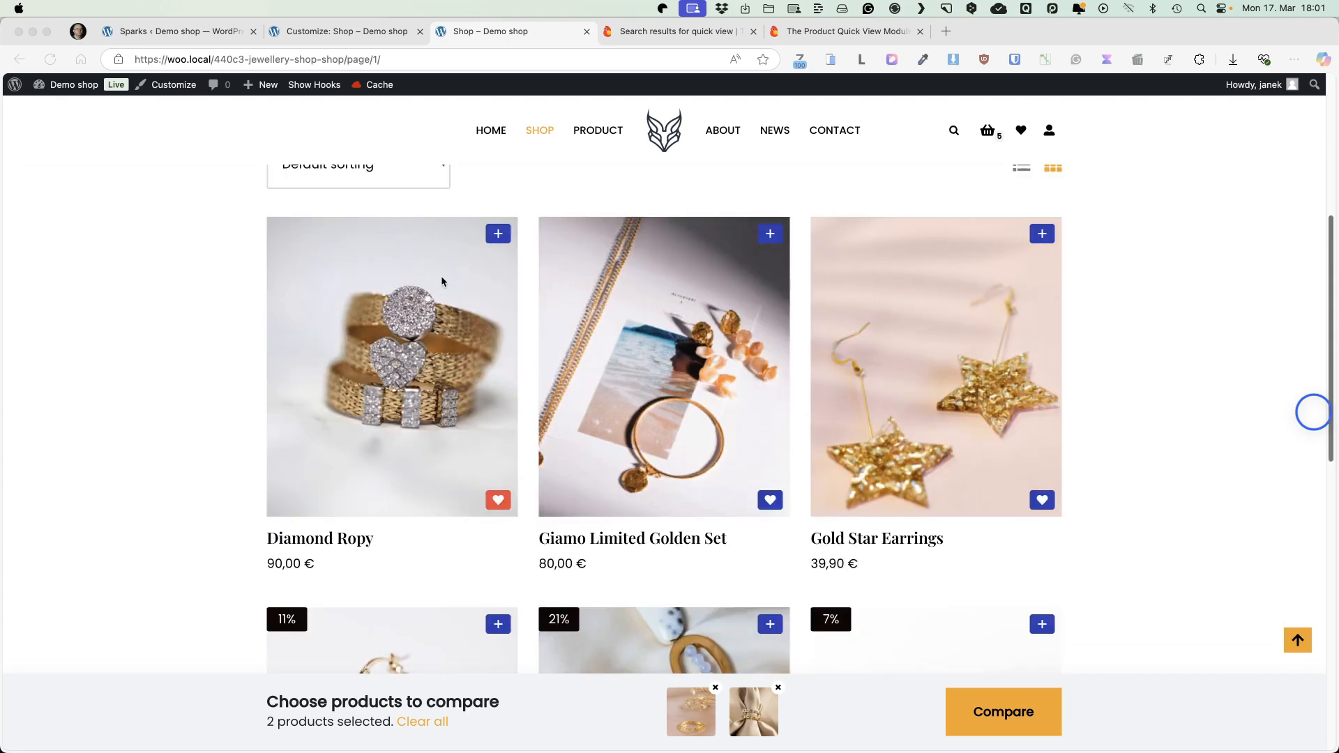
{"action": "left_click", "coordinate": [154, 29]}
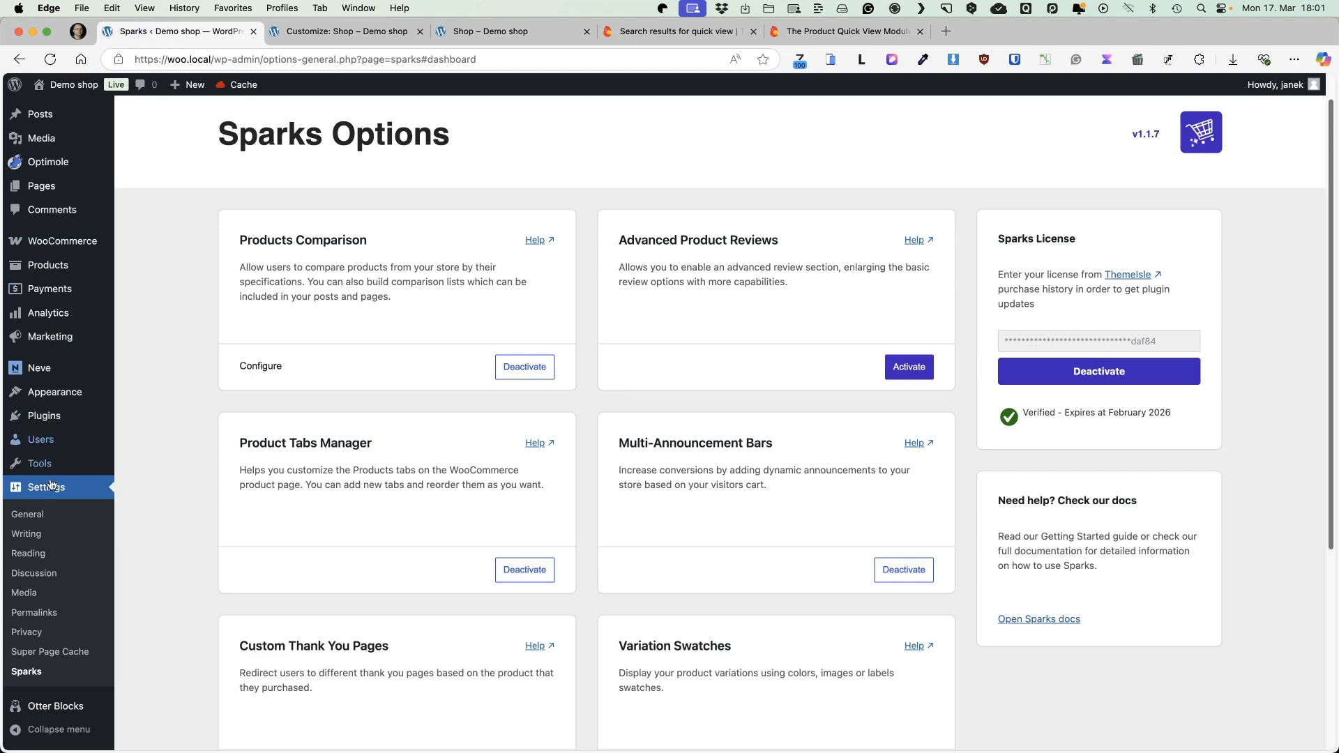
{"action": "scroll", "coordinate": [31, 647], "scroll_direction": "down", "scroll_amount": 5}
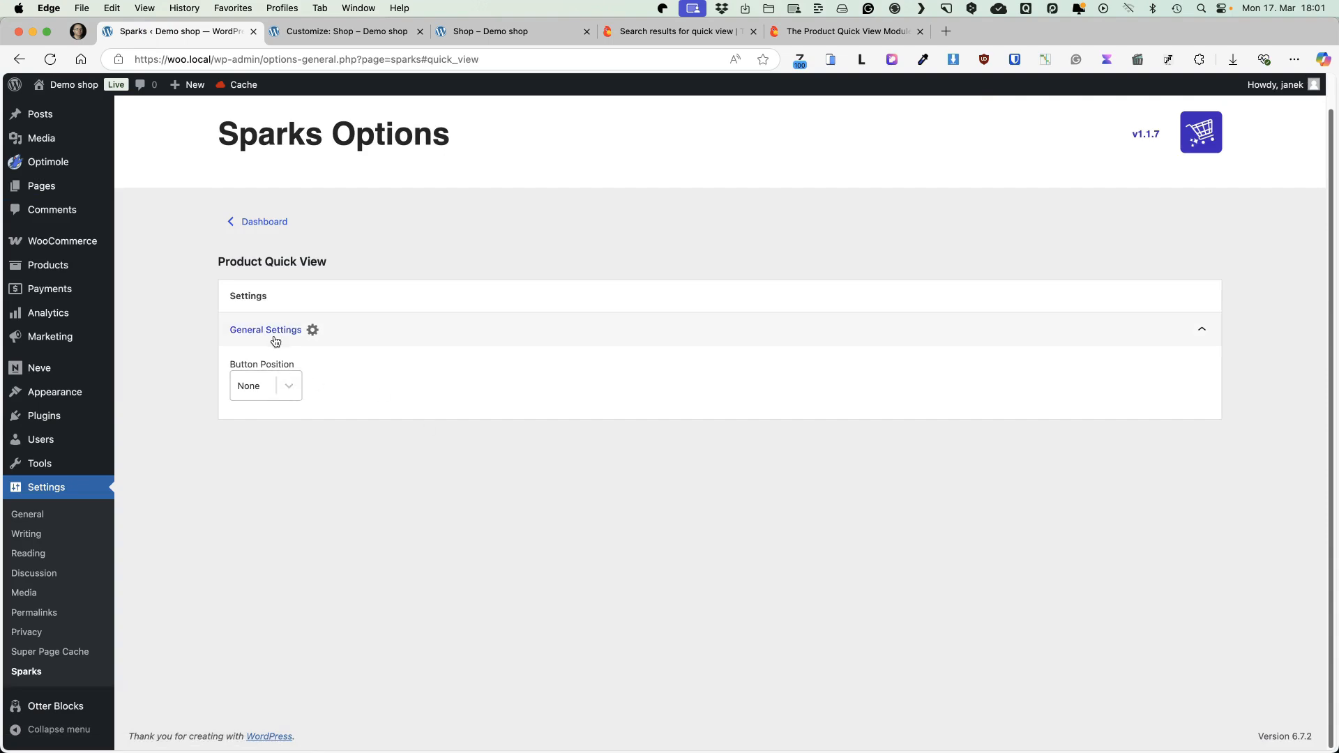
{"action": "left_click", "coordinate": [284, 386]}
{"action": "left_click", "coordinate": [260, 445]}
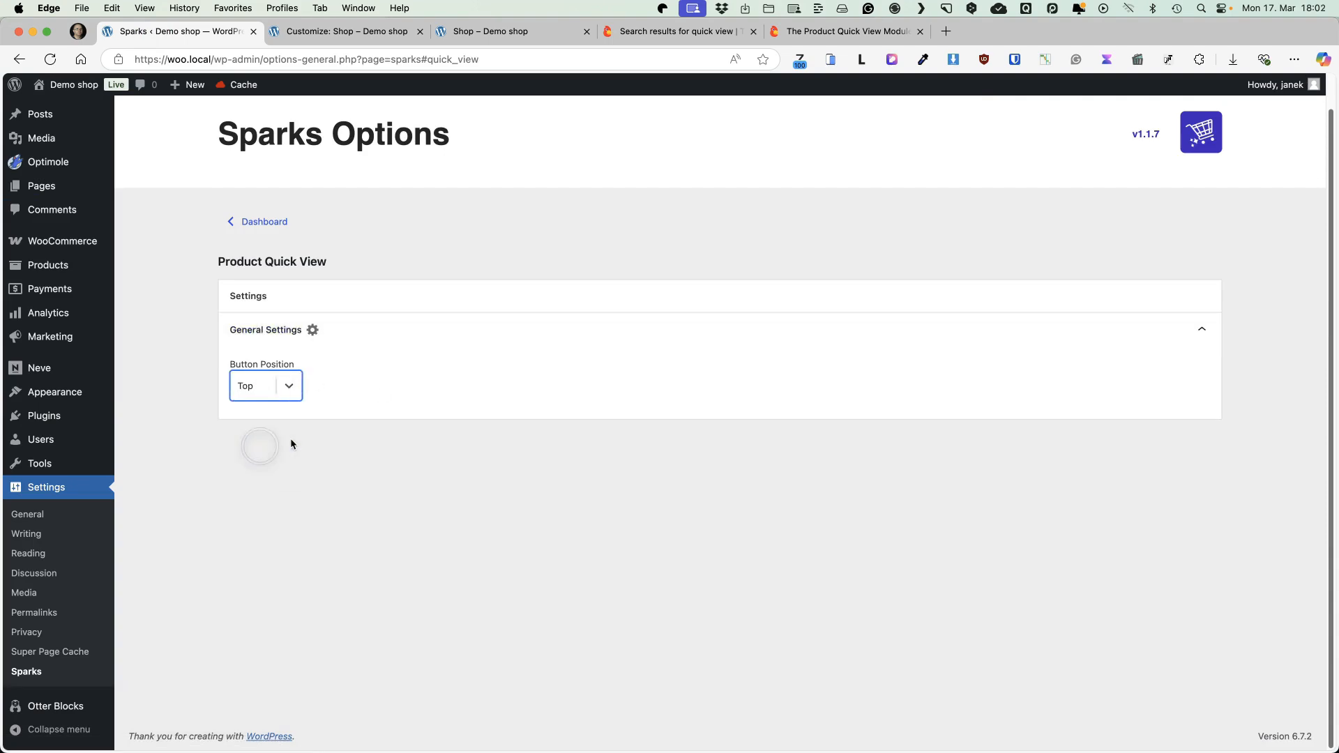
Reload the storefront's shop page and inspect the quick view of the Diamond Ropy product
{"action": "left_click", "coordinate": [490, 31]}
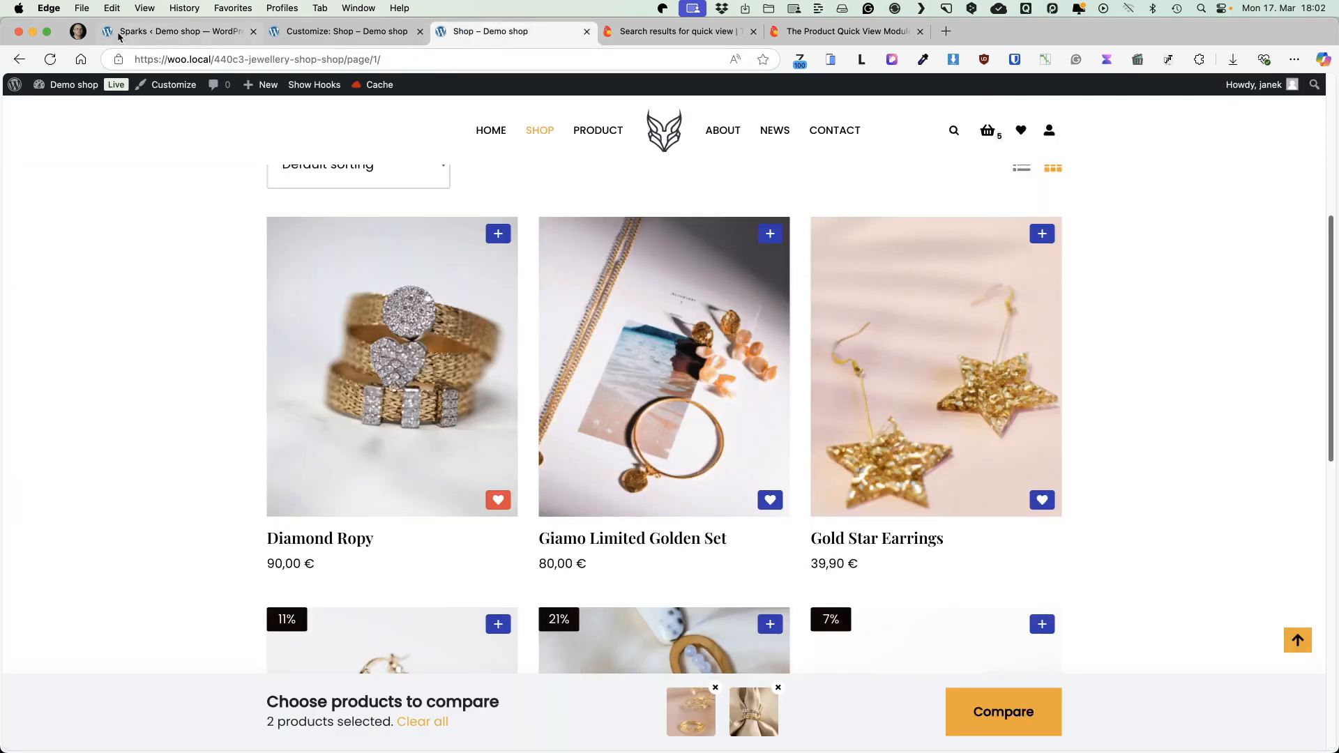
{"action": "left_click", "coordinate": [50, 59]}
{"action": "scroll", "coordinate": [390, 356], "scroll_direction": "down", "scroll_amount": 3}
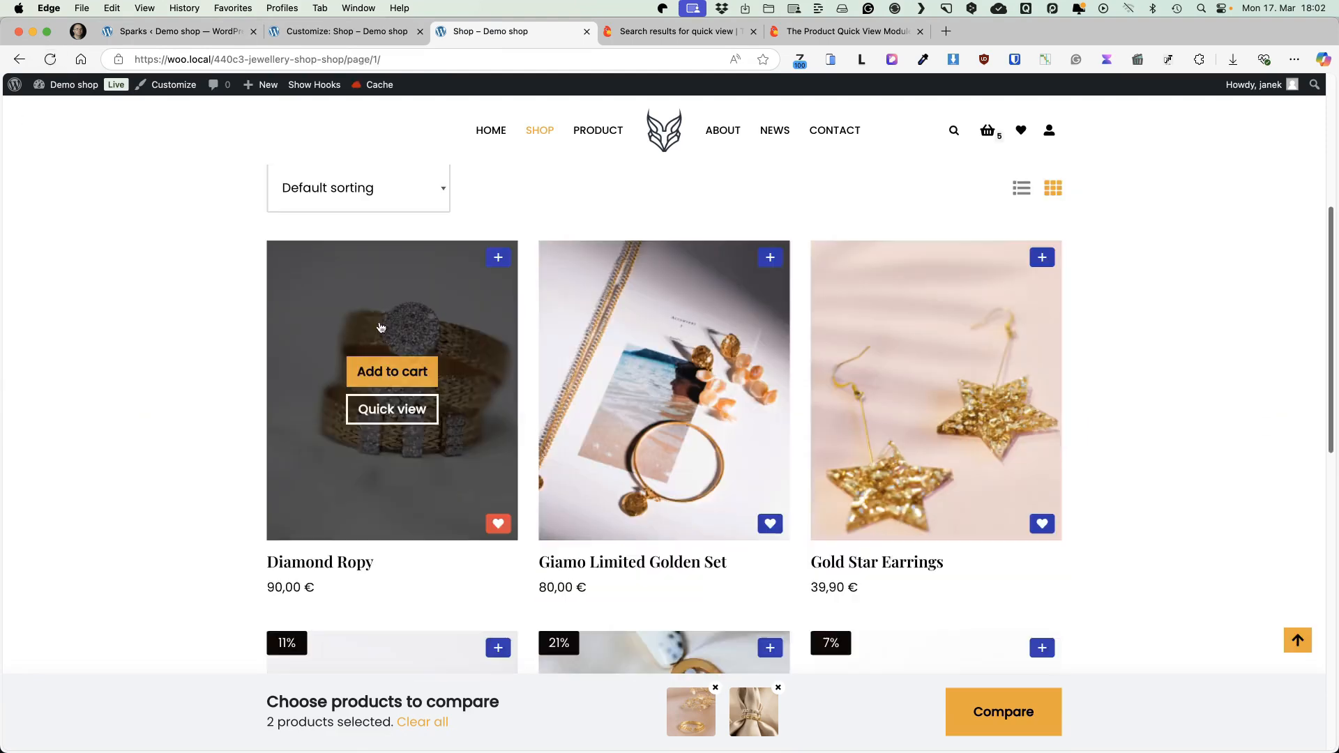
{"action": "left_click", "coordinate": [392, 417]}
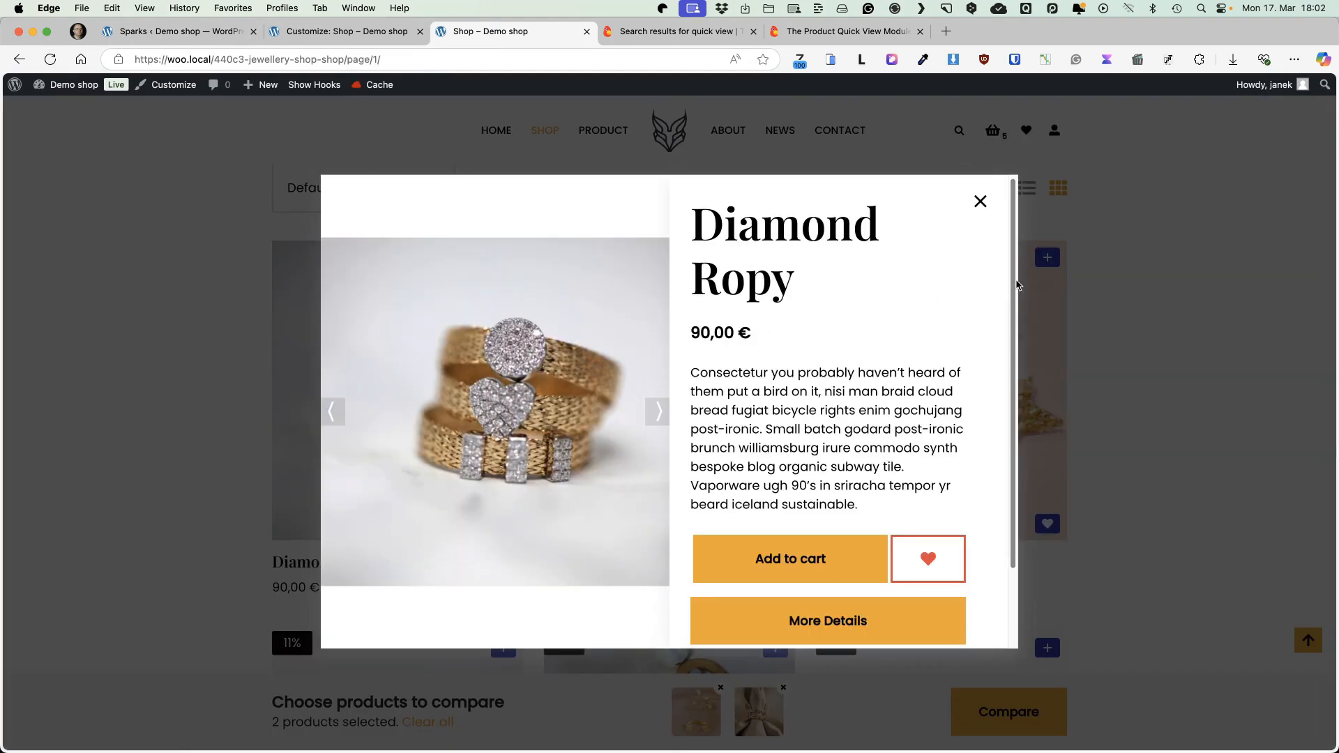
{"action": "scroll", "coordinate": [977, 394], "scroll_direction": "down", "scroll_amount": 2}
{"action": "scroll", "coordinate": [977, 393], "scroll_direction": "up", "scroll_amount": 2}
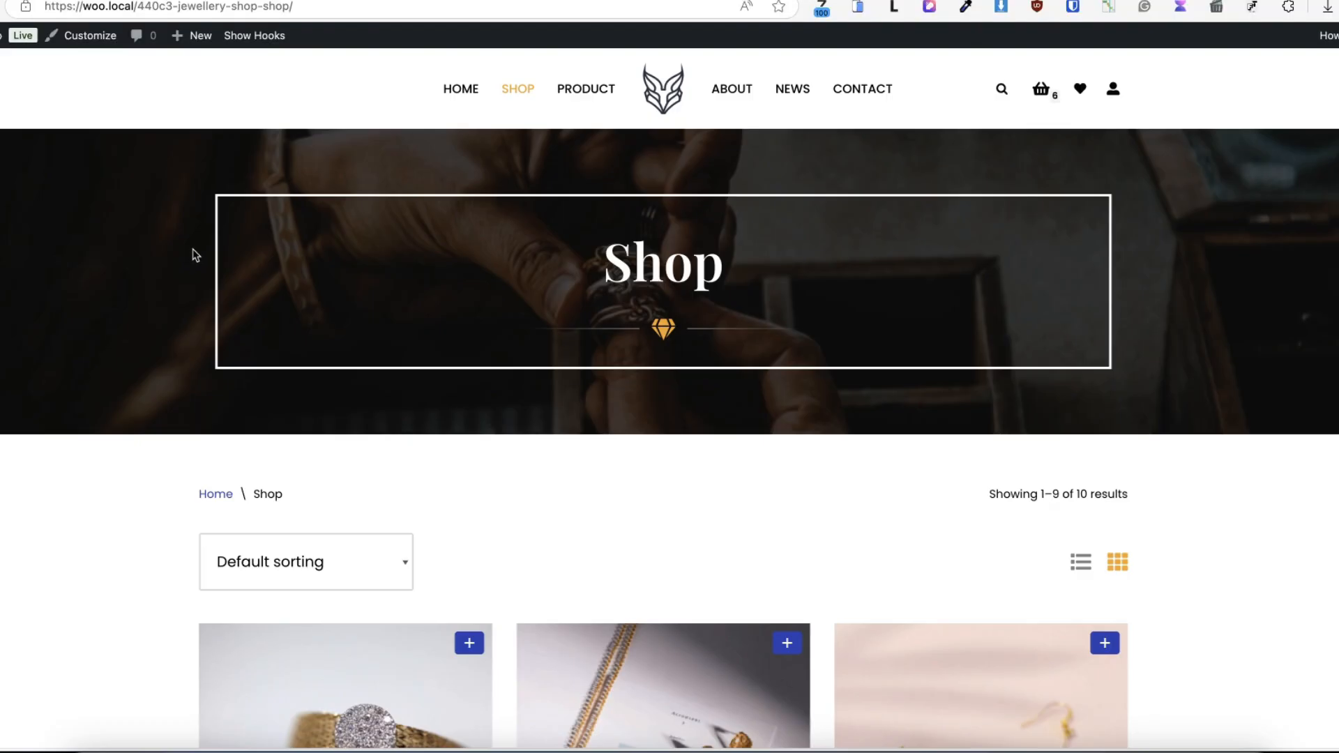
Open the Diamond Ropy product page from the shop listing
{"action": "scroll", "coordinate": [196, 255], "scroll_direction": "down", "scroll_amount": 5}
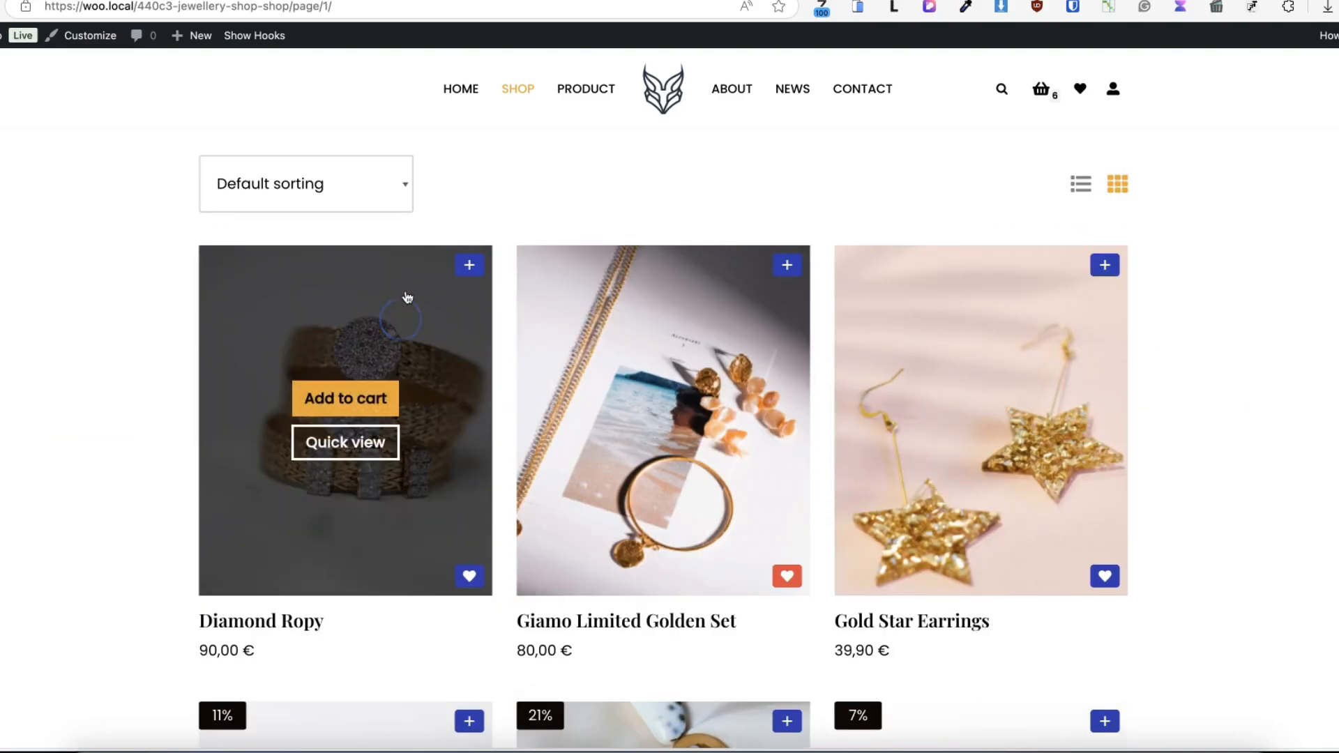
{"action": "left_click", "coordinate": [407, 298]}
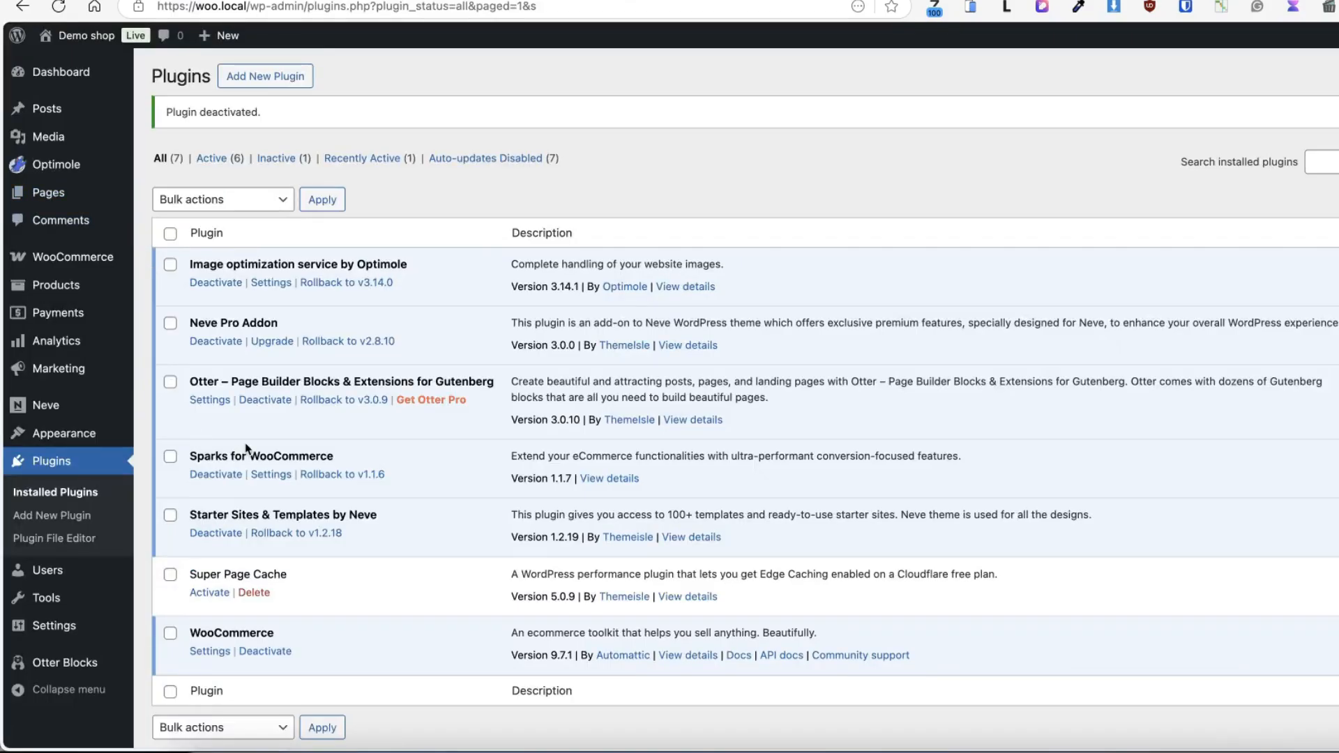
Start a new WooCommerce coupon with the code ABC123
{"action": "mouse_move", "coordinate": [69, 380]}
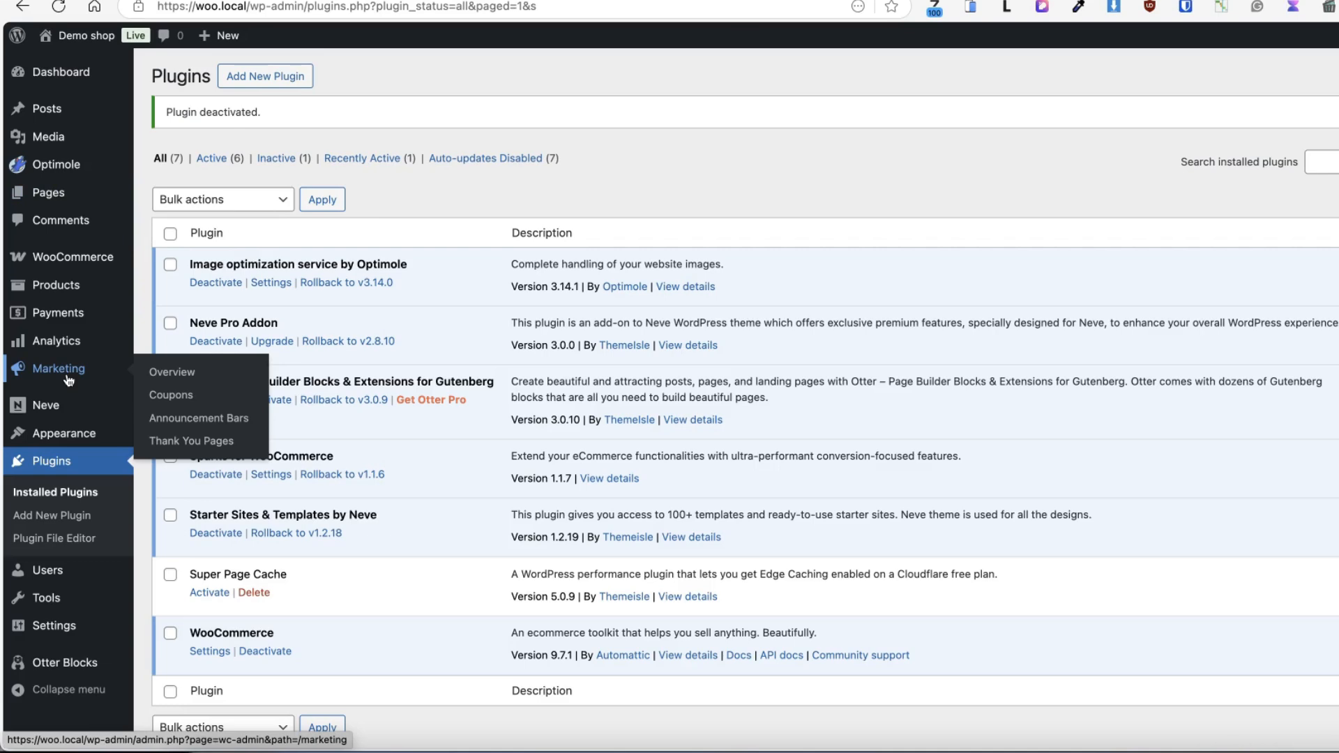
{"action": "left_click", "coordinate": [183, 399]}
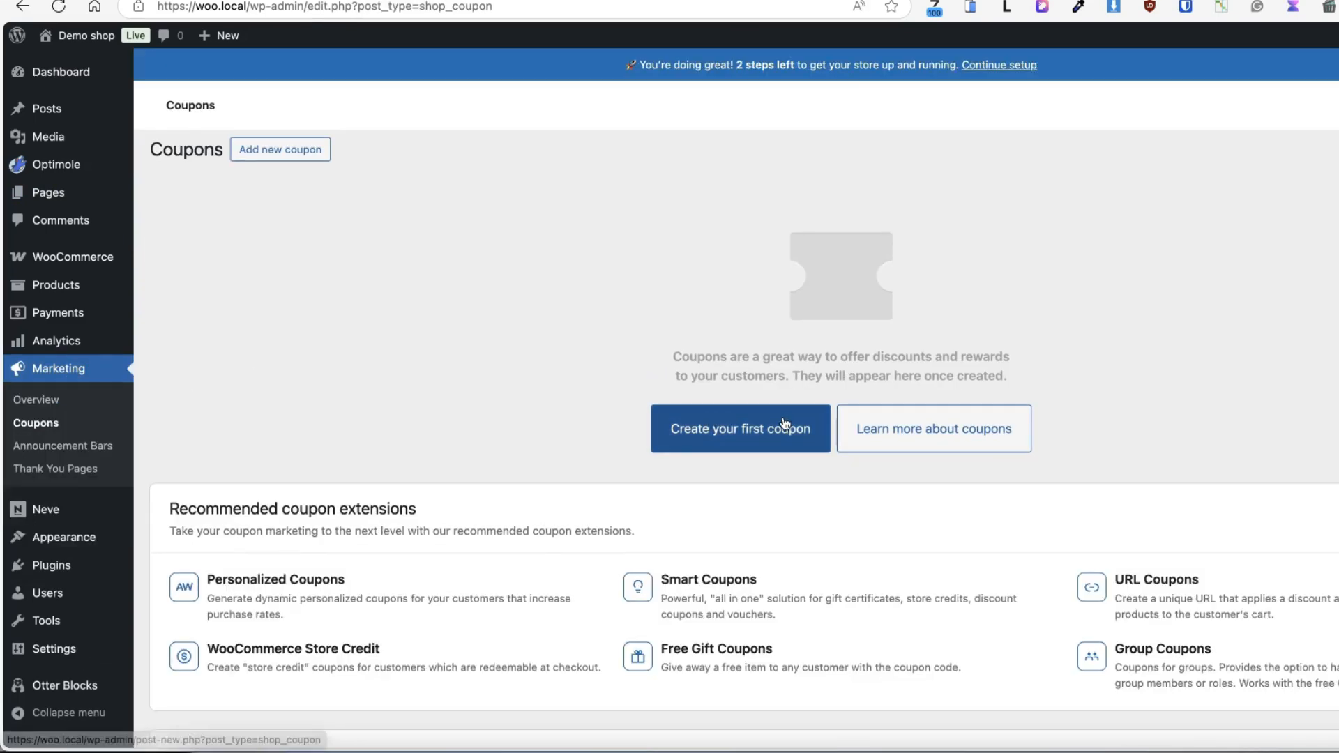
{"action": "left_click", "coordinate": [741, 440]}
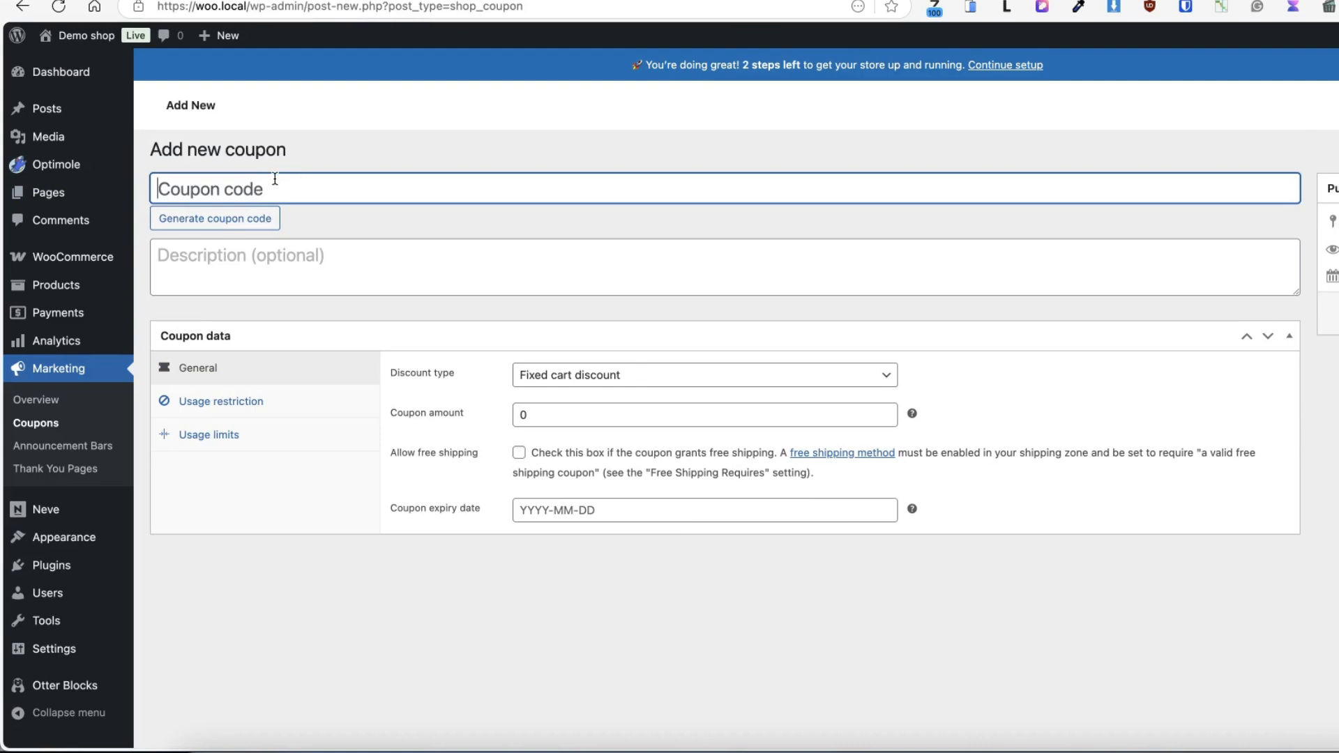
{"action": "type", "text": "ABC123"}
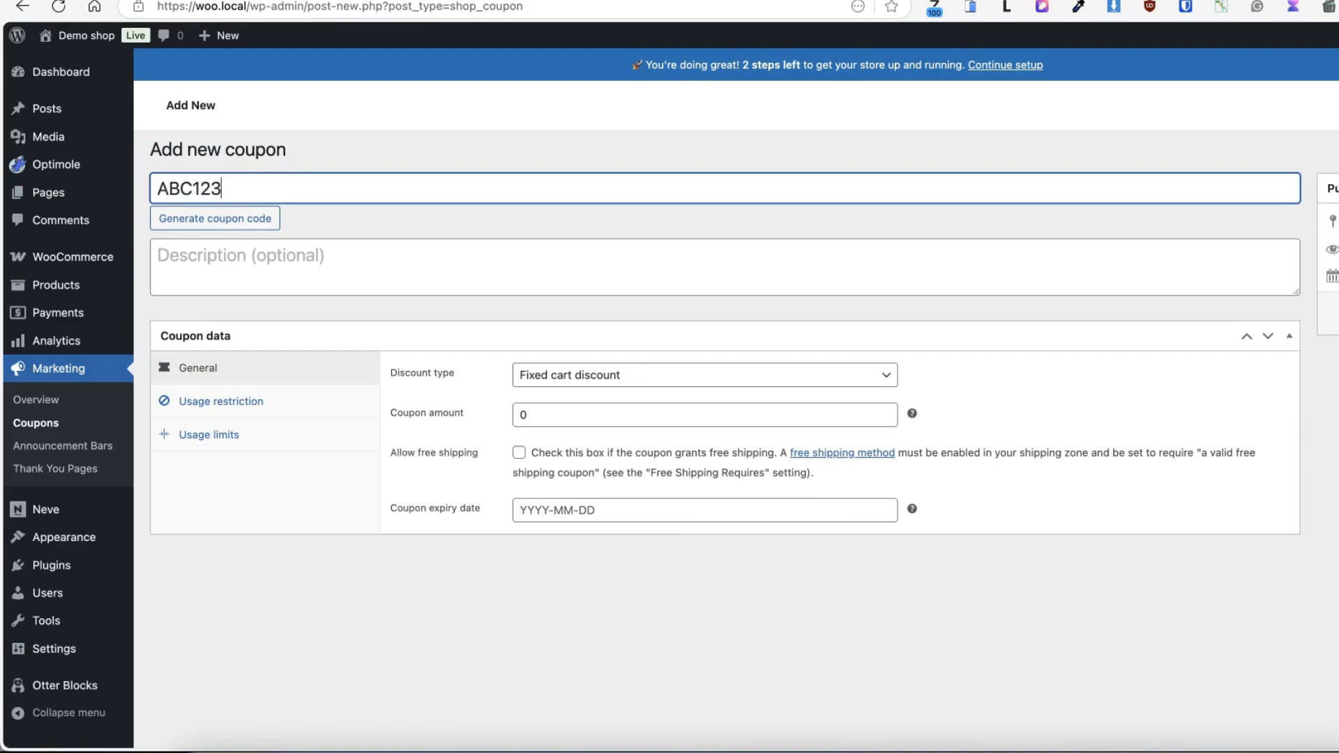
Set the coupon's discount type to Percentage discount and its amount to 20
{"action": "left_click", "coordinate": [592, 370]}
{"action": "left_click", "coordinate": [583, 355]}
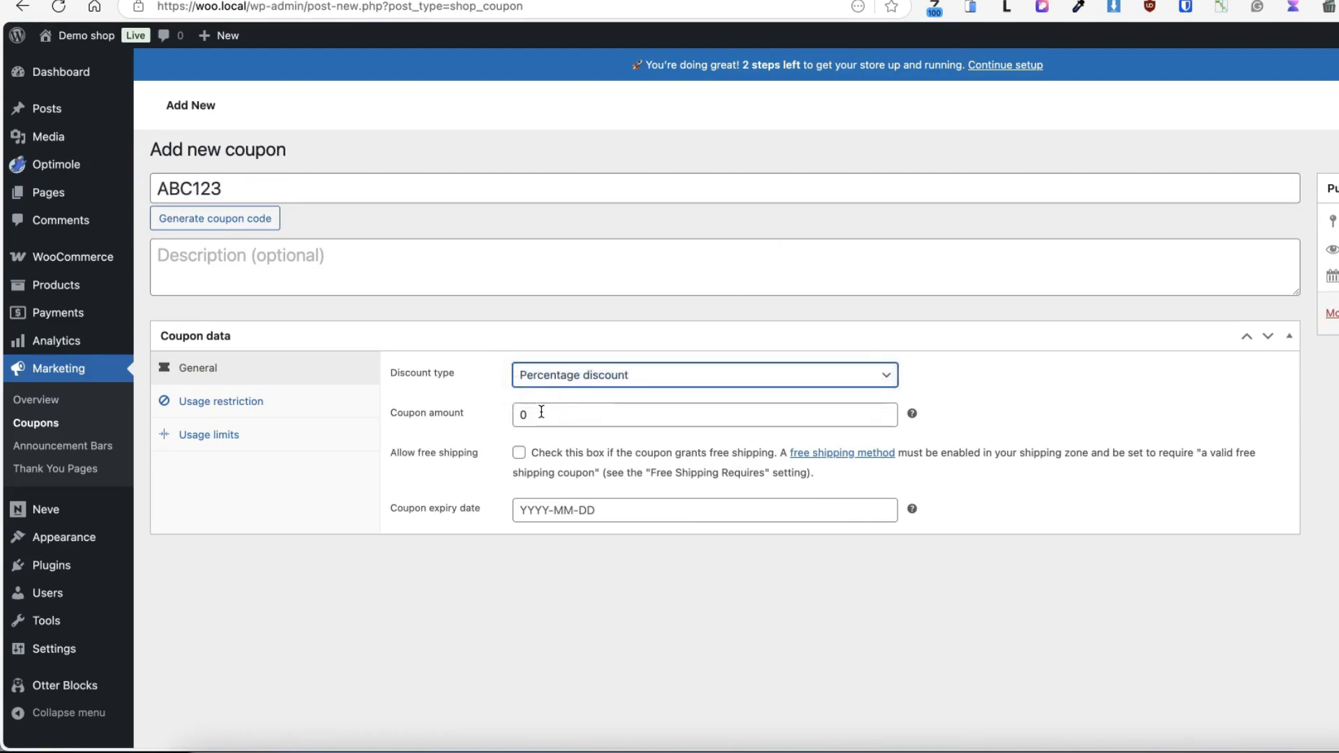
{"action": "left_click", "coordinate": [531, 412]}
{"action": "key", "text": "Left"}
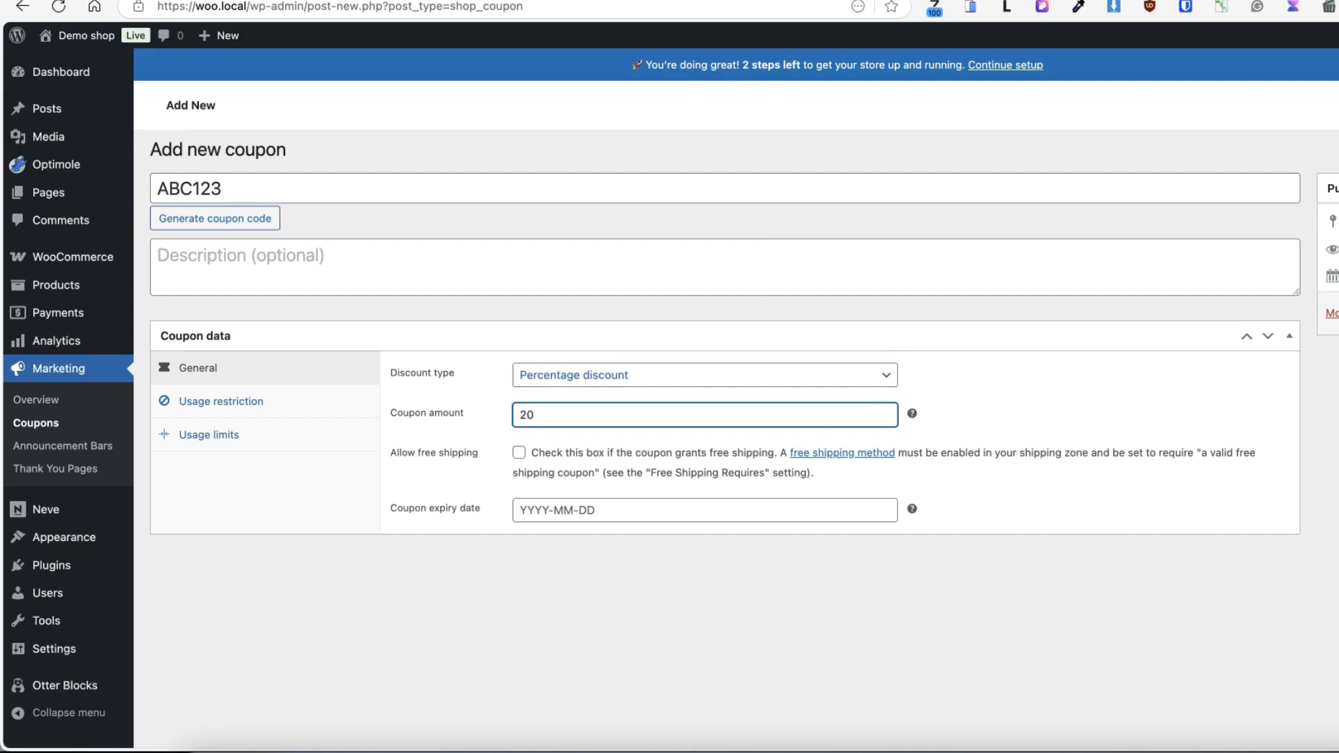
Restrict the coupon's usage to the Diamond Ropy product, searching for it with "diamon"
{"action": "left_click", "coordinate": [229, 401]}
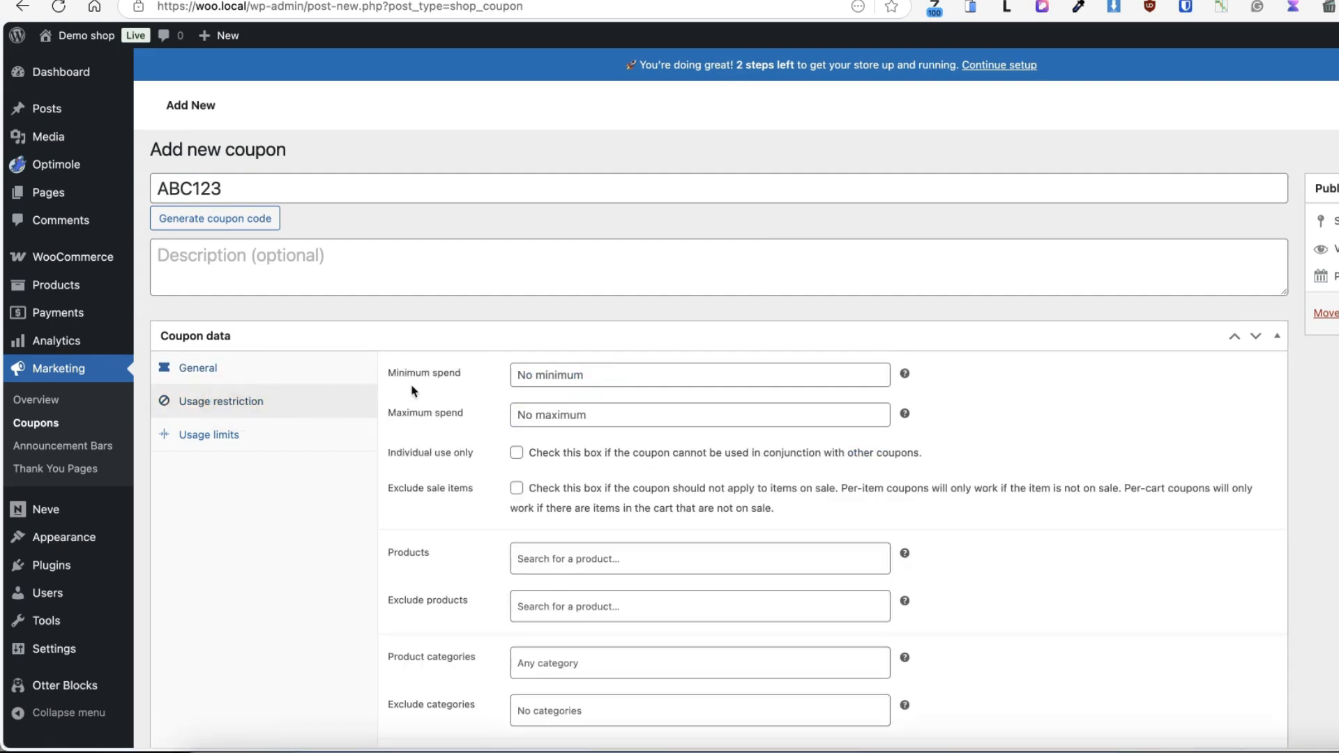
{"action": "left_click", "coordinate": [577, 557]}
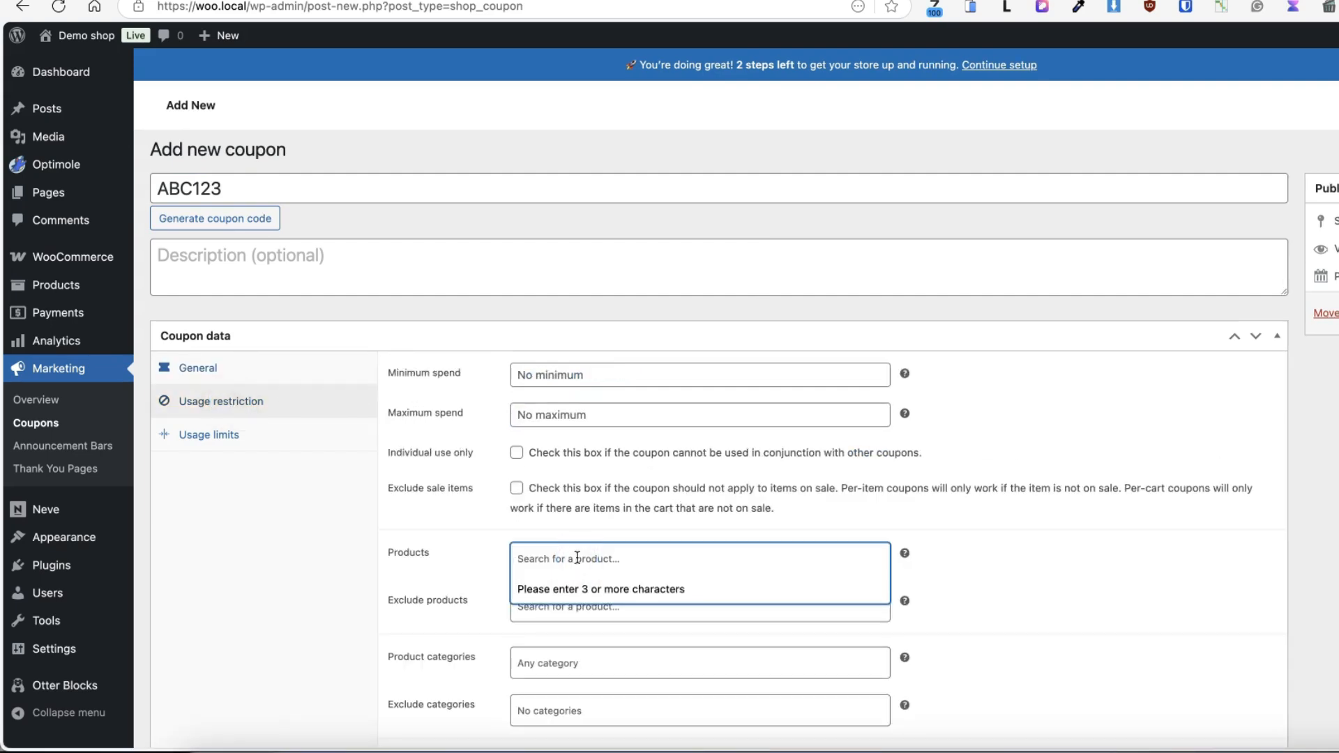
{"action": "type", "text": "diamon"}
{"action": "left_click", "coordinate": [596, 593]}
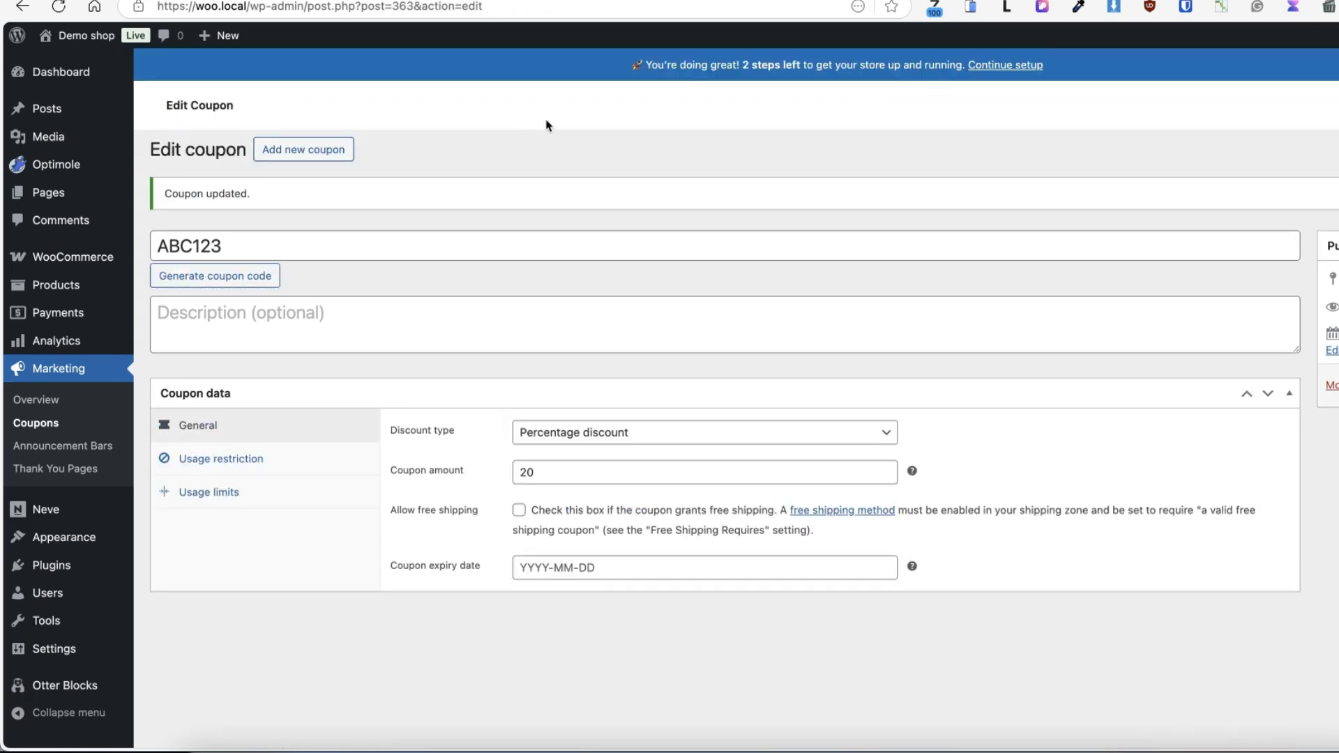
Create a new announcement bar titled "Diamond Rupy"
{"action": "left_click", "coordinate": [64, 453]}
{"action": "left_click", "coordinate": [352, 79]}
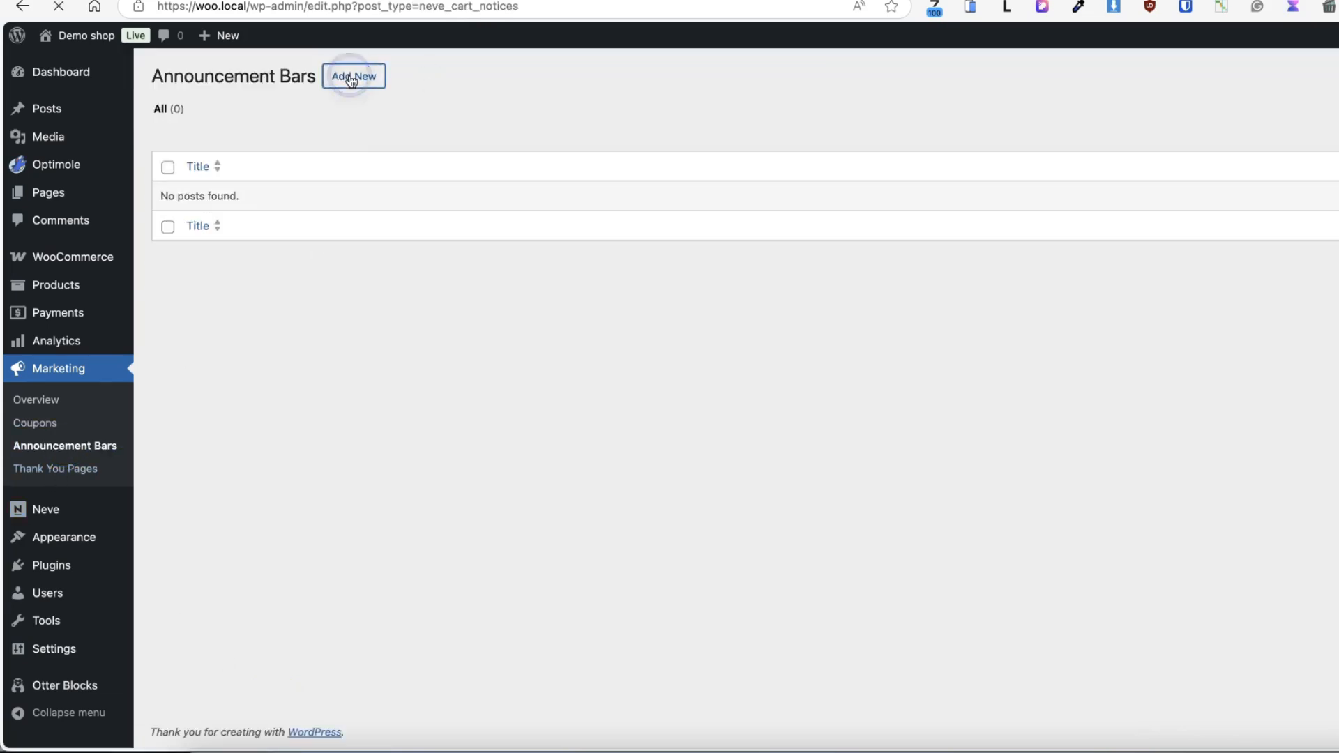
{"action": "type", "text": "Diamond Rupy"}
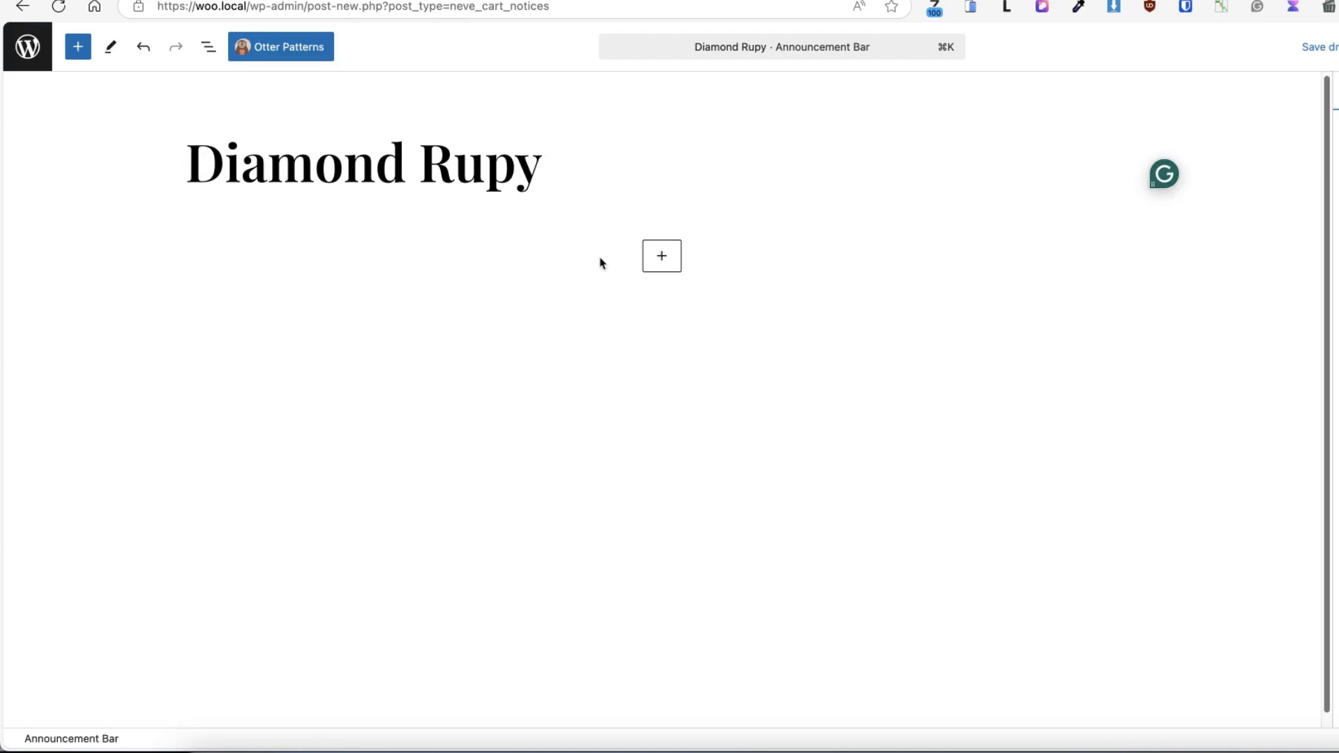
Add a Cart notice block reading "Get Diamond Rupy for 20% off" and label its button "Get it now »"
{"action": "left_click", "coordinate": [662, 256]}
{"action": "left_click", "coordinate": [576, 331]}
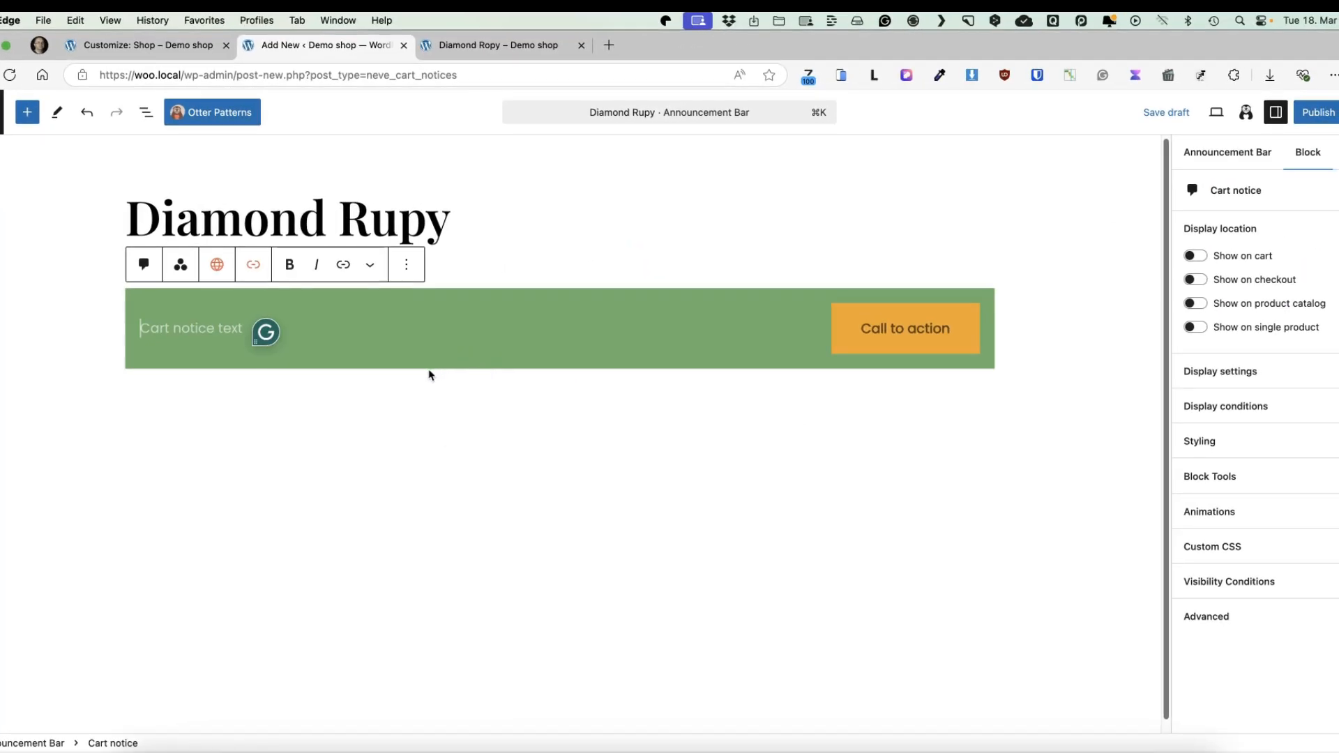
{"action": "type", "text": "Get Diamond Rupy for 20% off"}
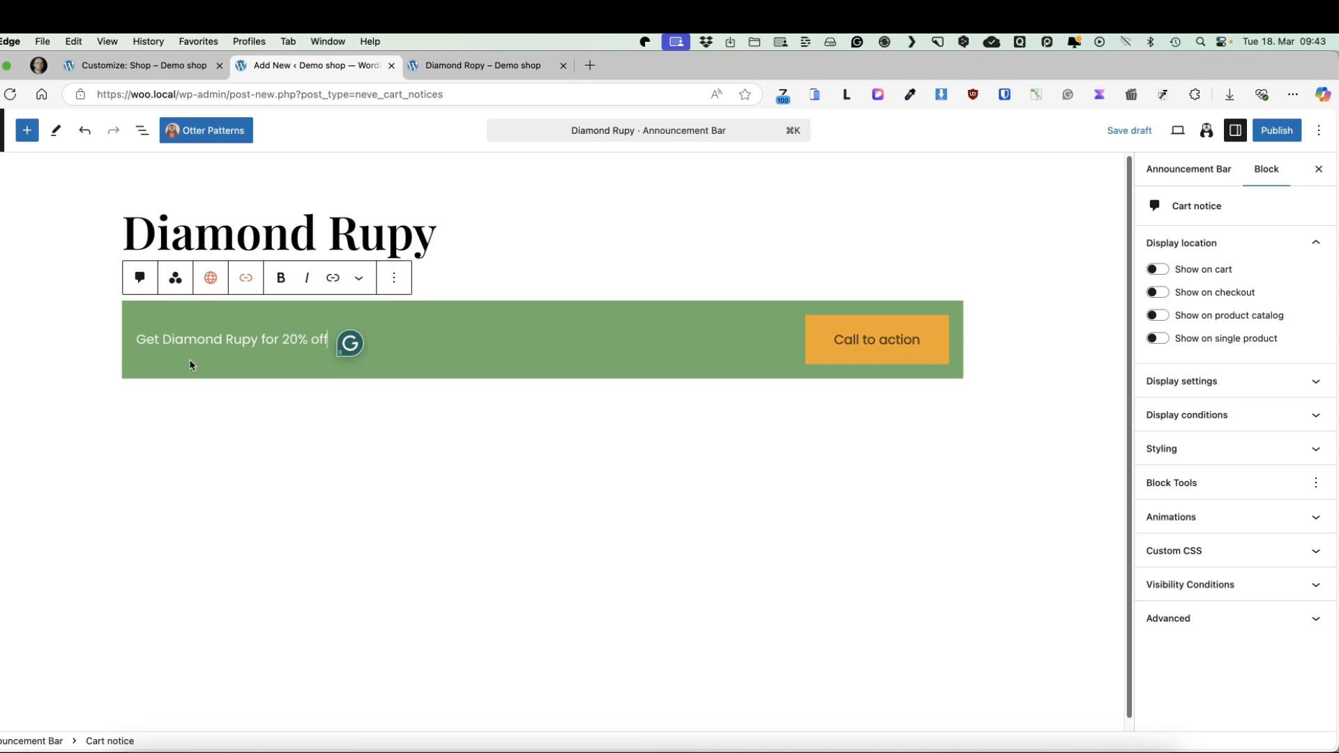
{"action": "left_click", "coordinate": [874, 340]}
{"action": "type", "text": "Get it now »"}
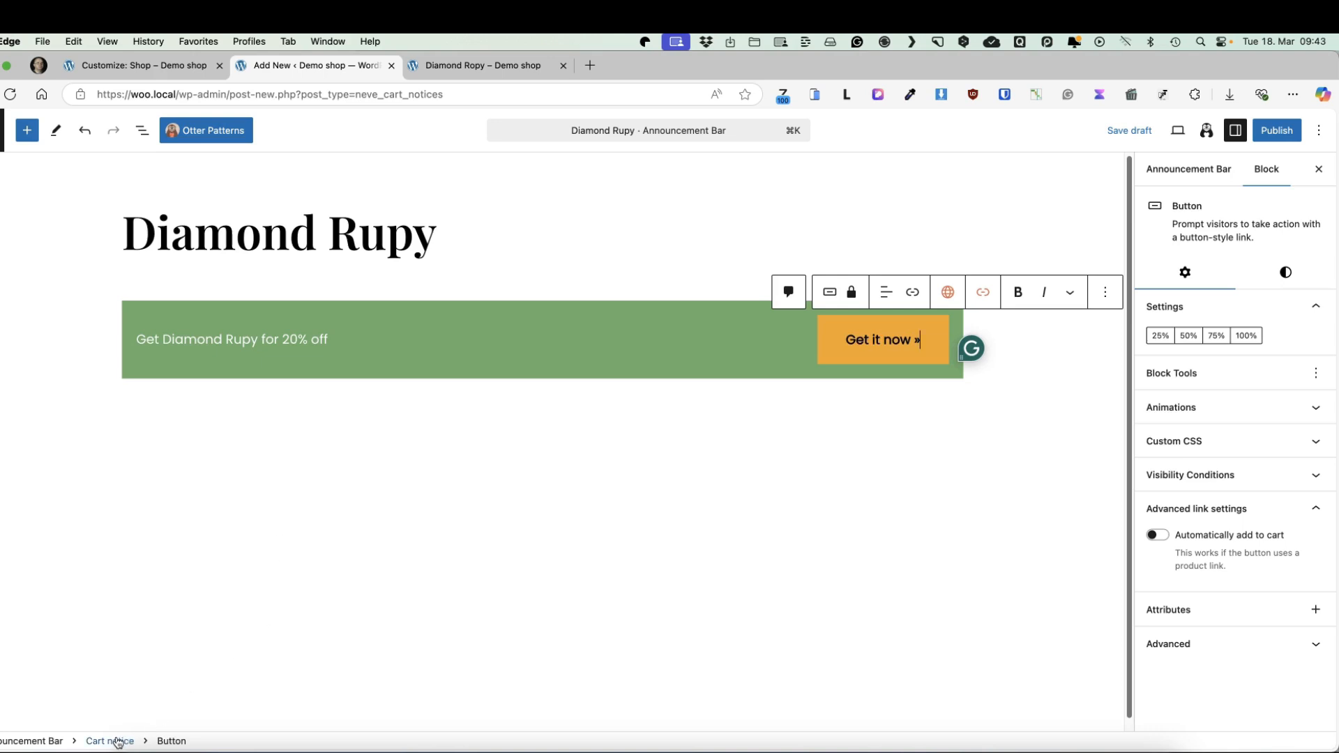
Try the cart notice's Show on cart and Show on single product display locations, switching each back off
{"action": "left_click", "coordinate": [112, 740]}
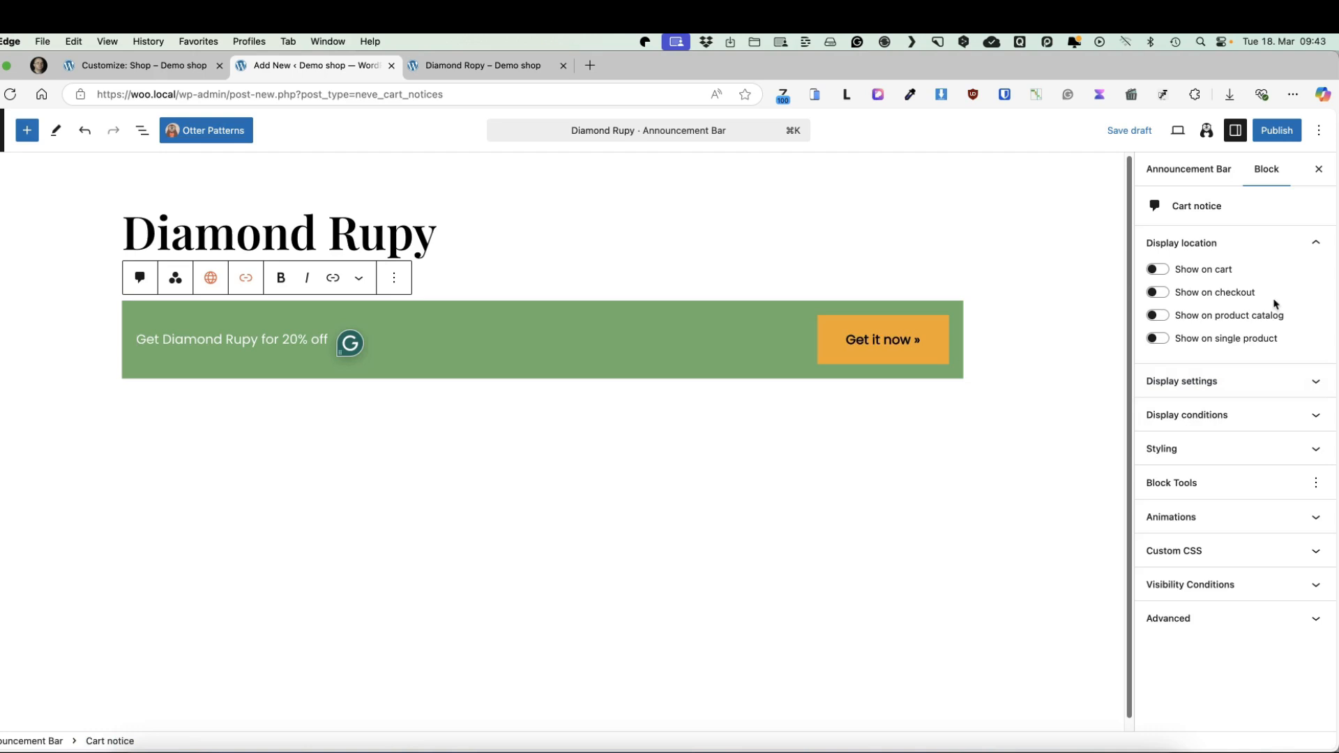
{"action": "left_click", "coordinate": [1159, 271]}
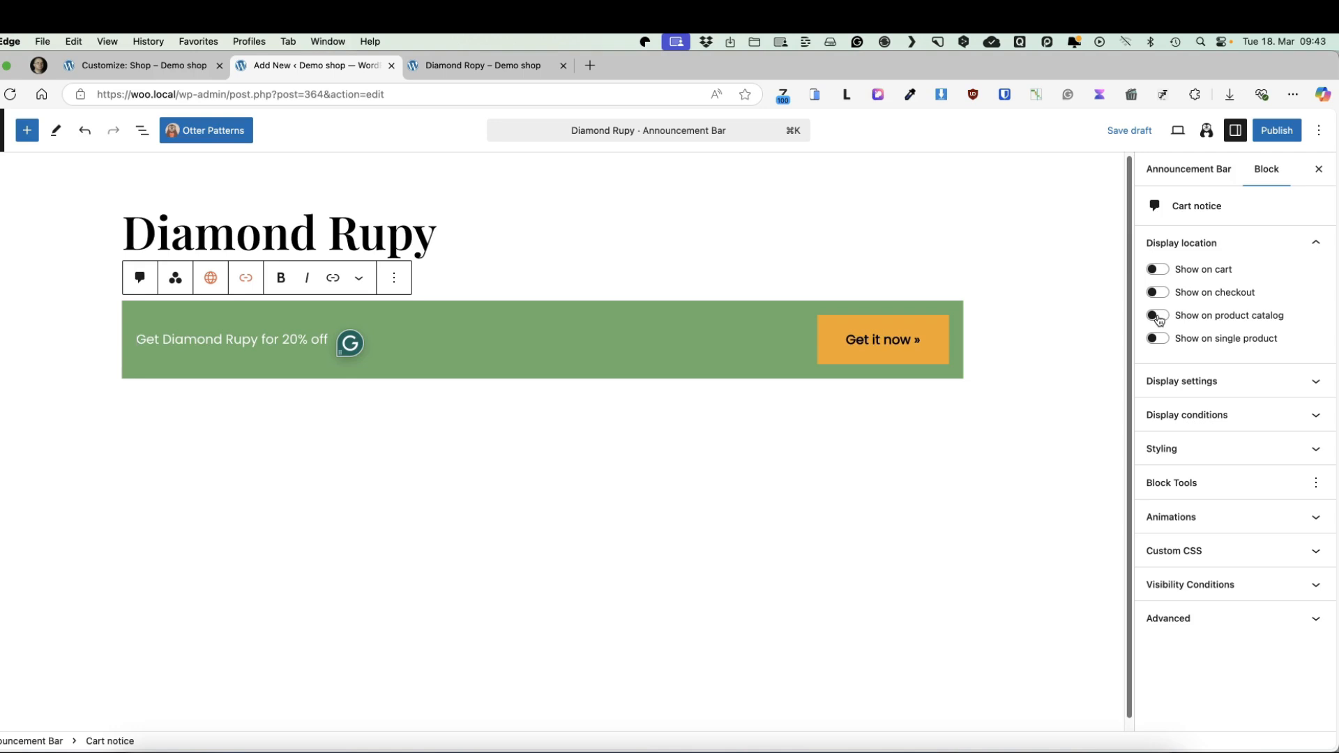
{"action": "left_click", "coordinate": [1157, 340]}
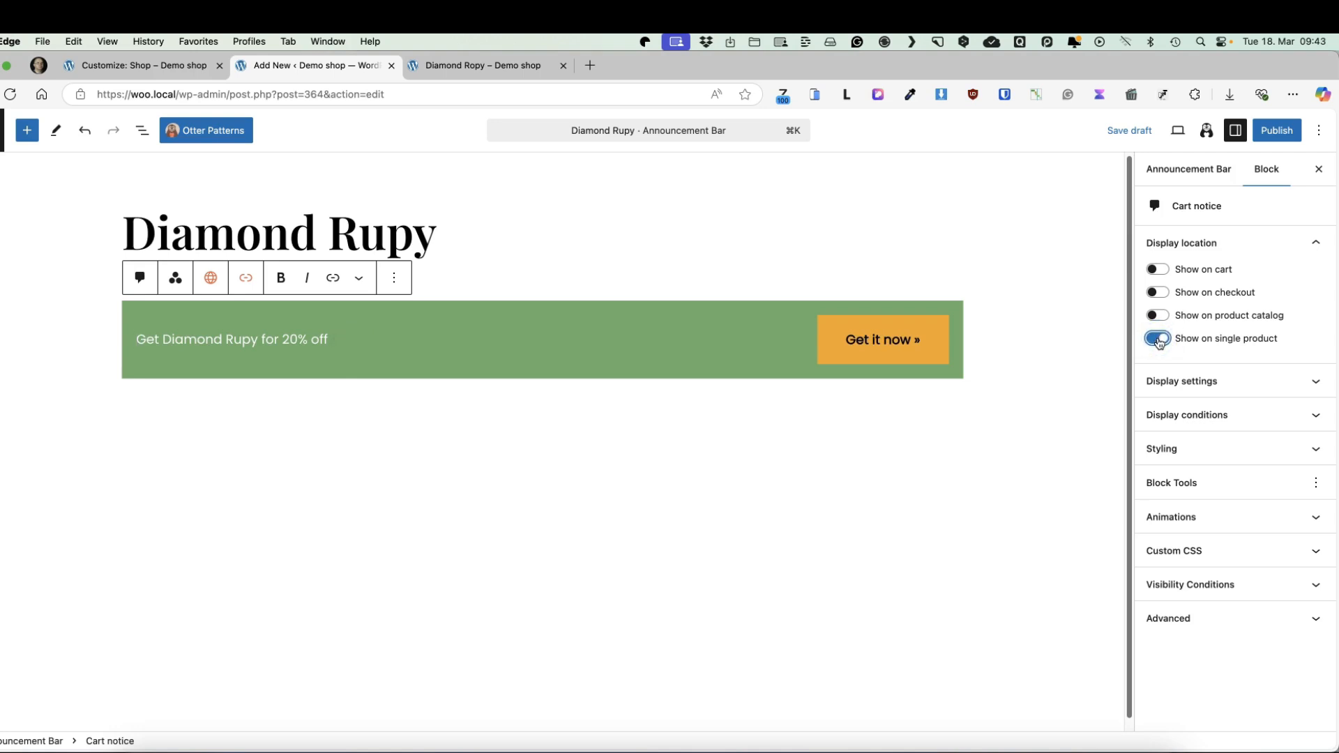
{"action": "left_click", "coordinate": [1157, 341]}
Set the cart notice's display condition to Product in cart and include the Valentines Jewellery Set
{"action": "left_click", "coordinate": [1212, 381]}
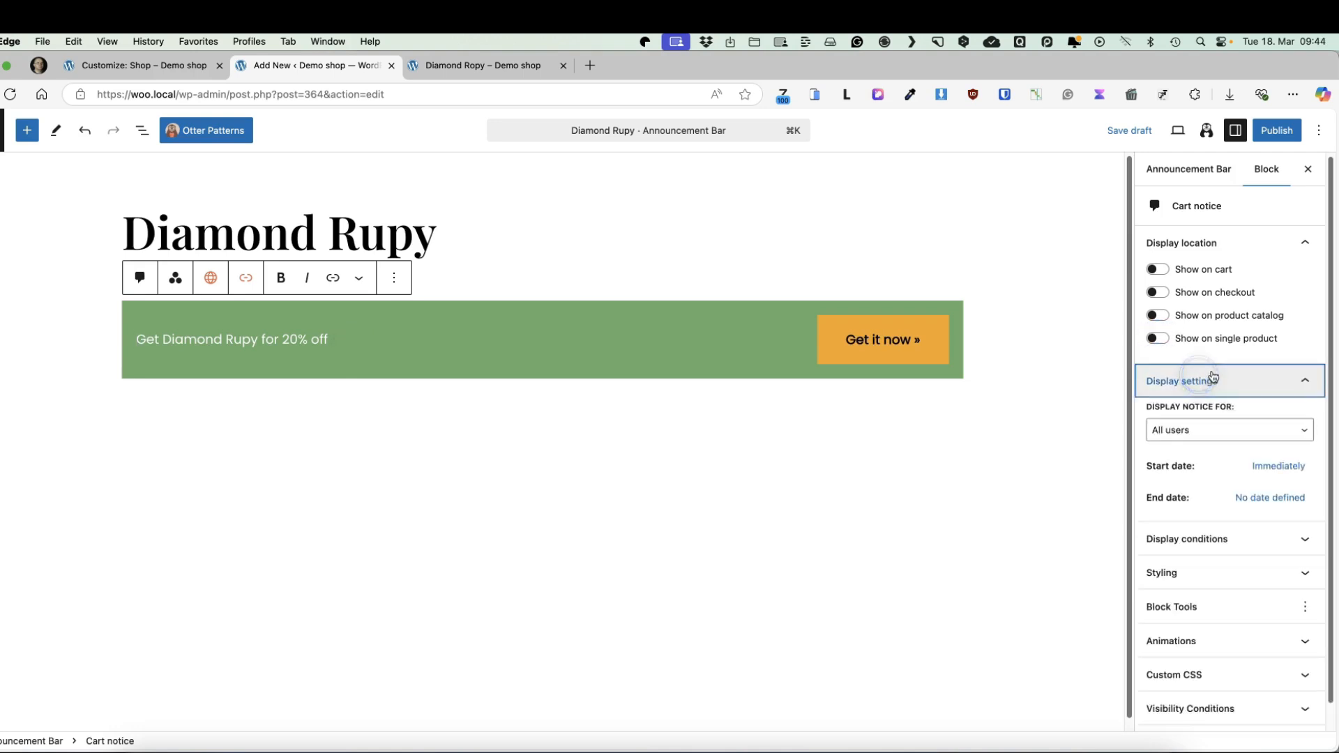
{"action": "left_click", "coordinate": [1200, 432]}
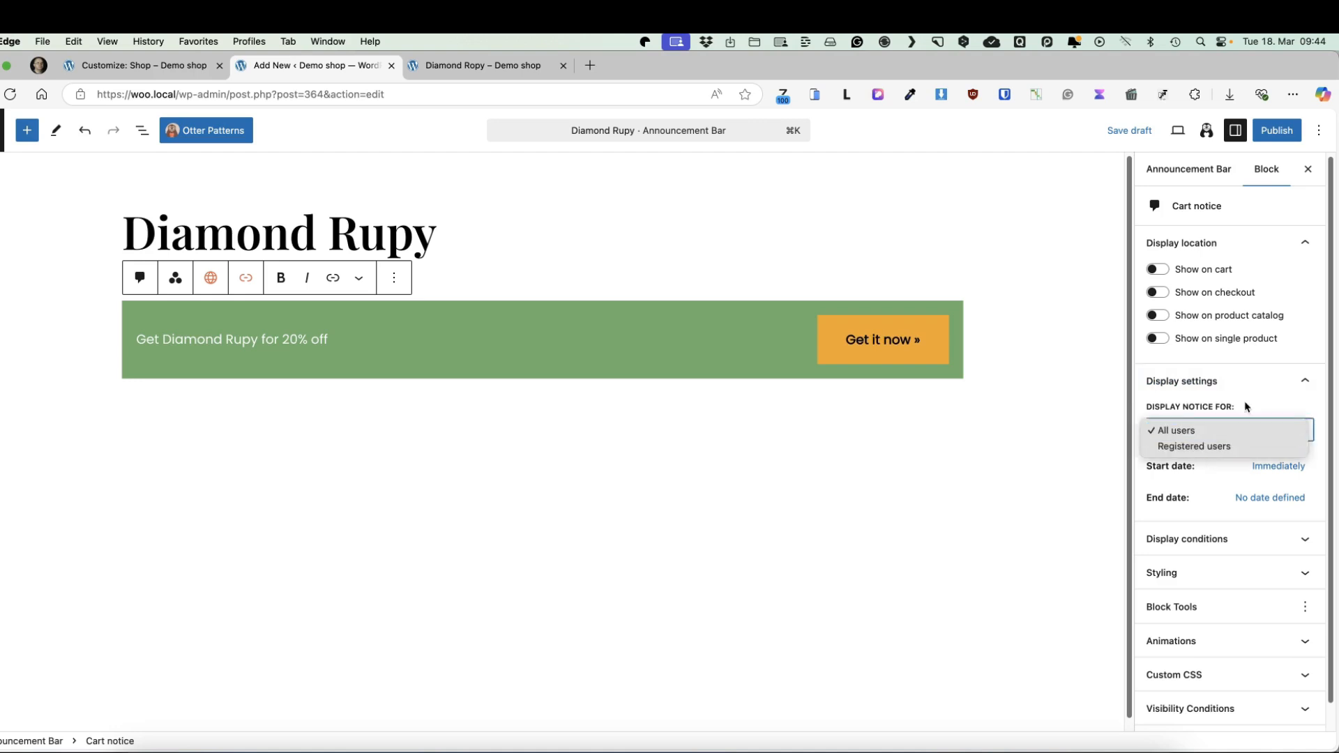
{"action": "left_click", "coordinate": [1269, 388]}
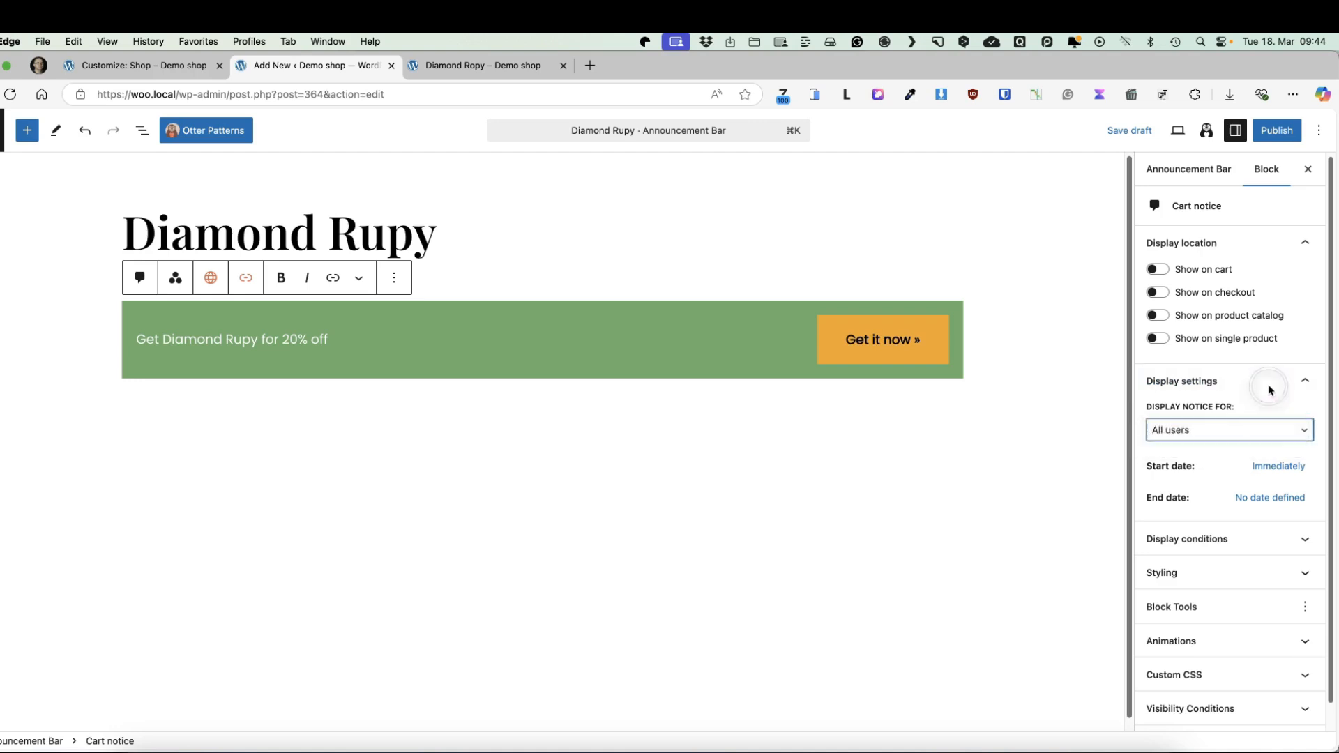
{"action": "left_click", "coordinate": [1221, 544]}
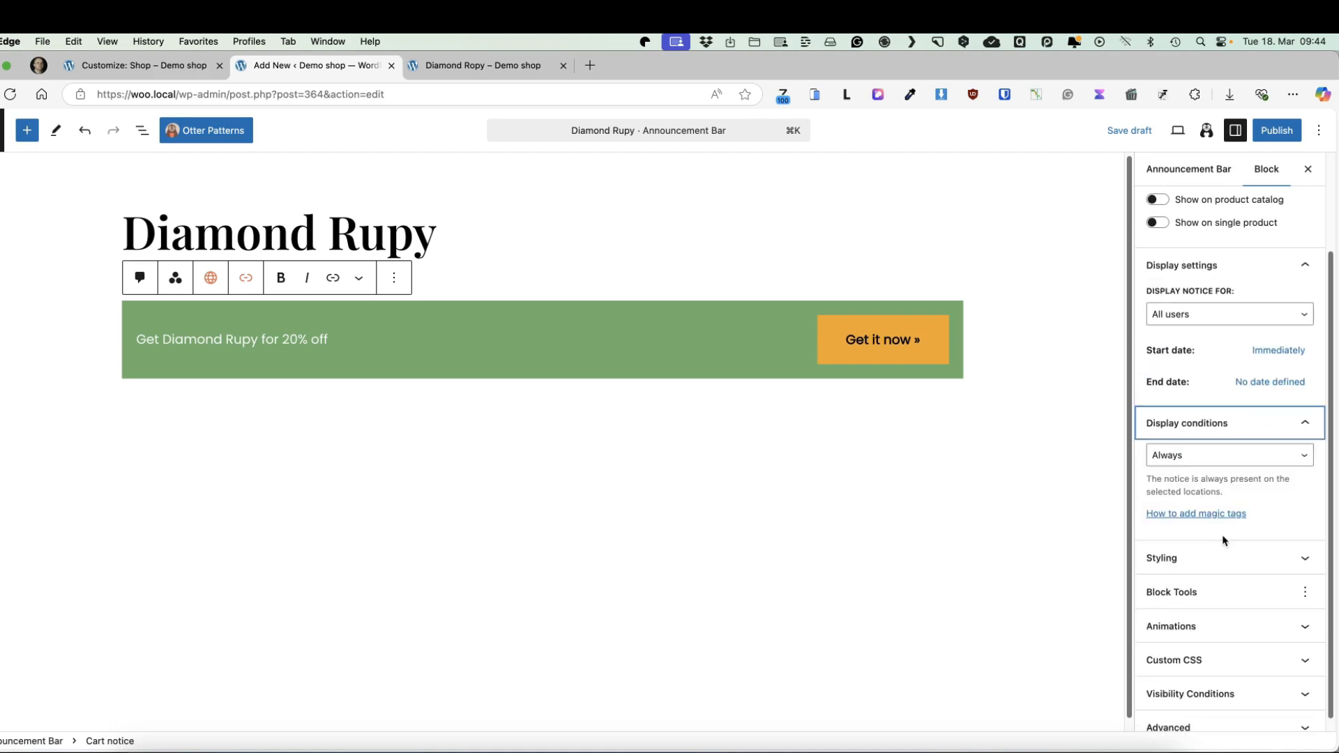
{"action": "left_click", "coordinate": [1200, 450]}
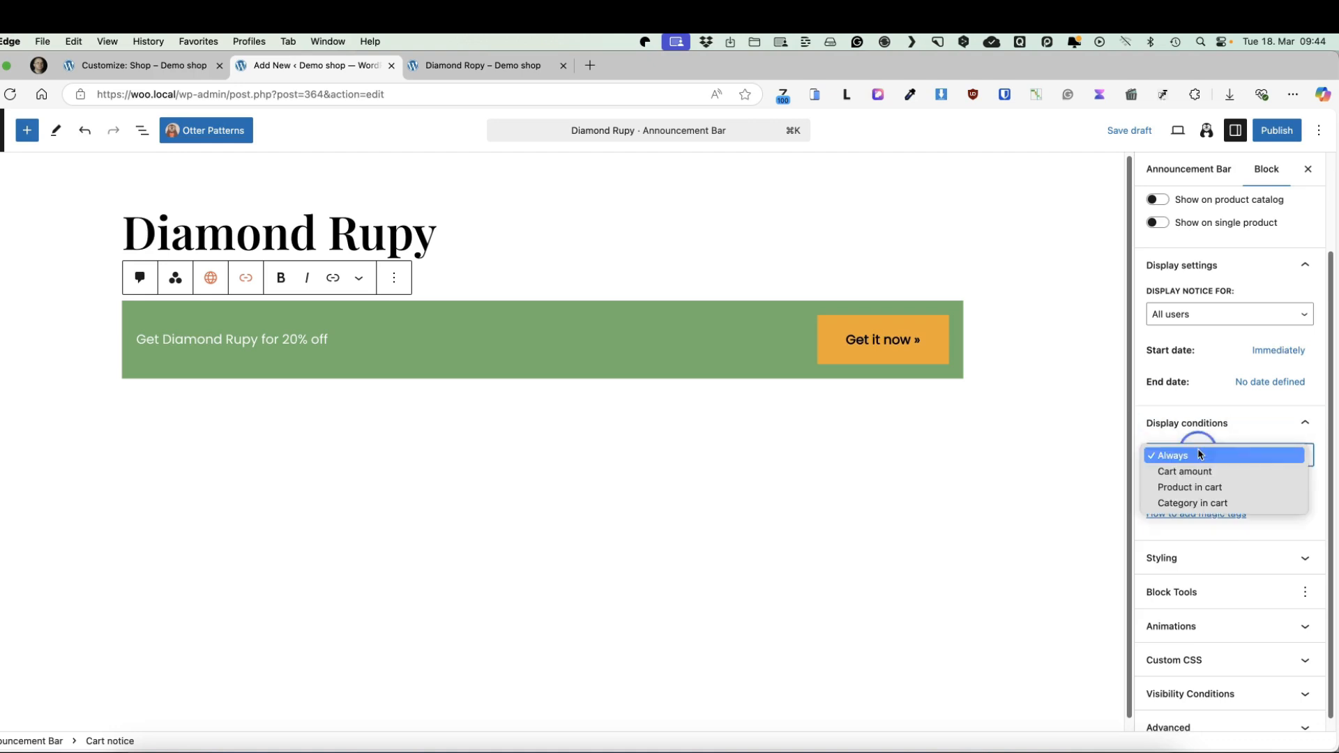
{"action": "left_click", "coordinate": [1180, 490]}
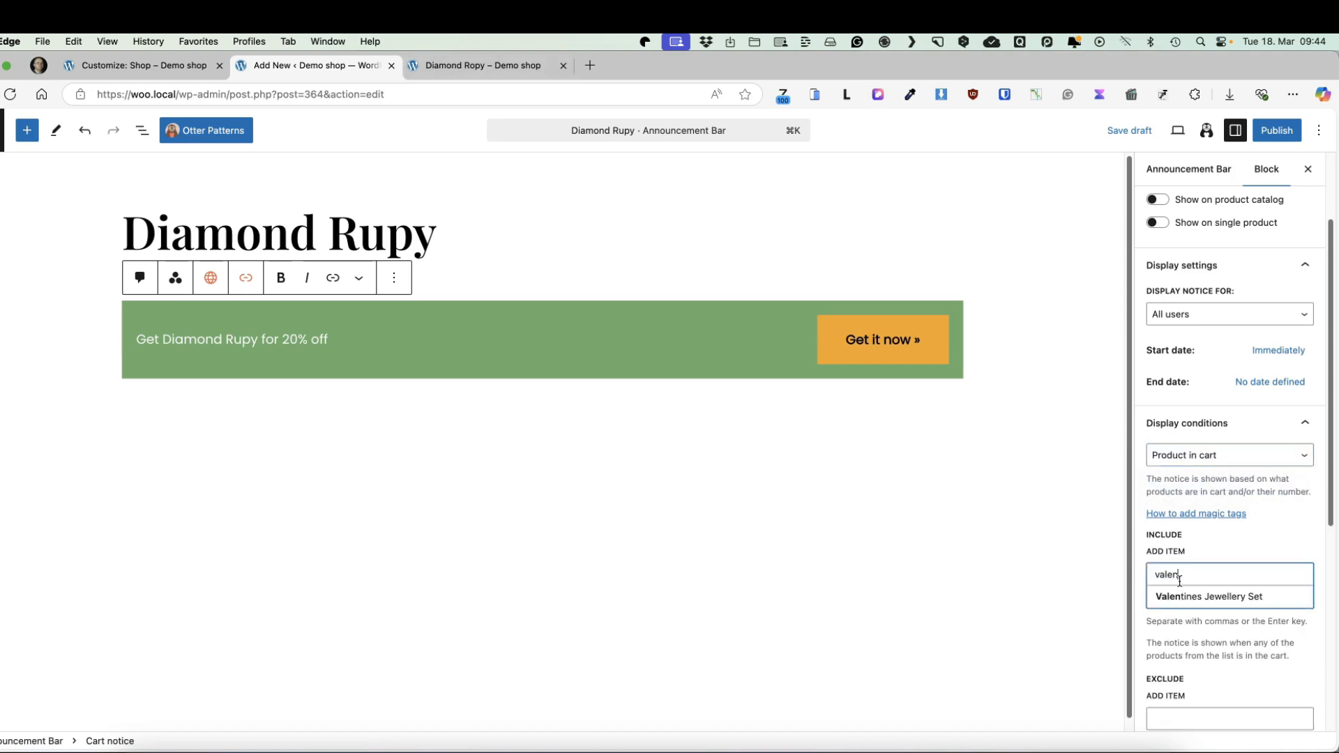
{"action": "left_click", "coordinate": [1202, 597]}
{"action": "scroll", "coordinate": [1217, 590], "scroll_direction": "down", "scroll_amount": 5}
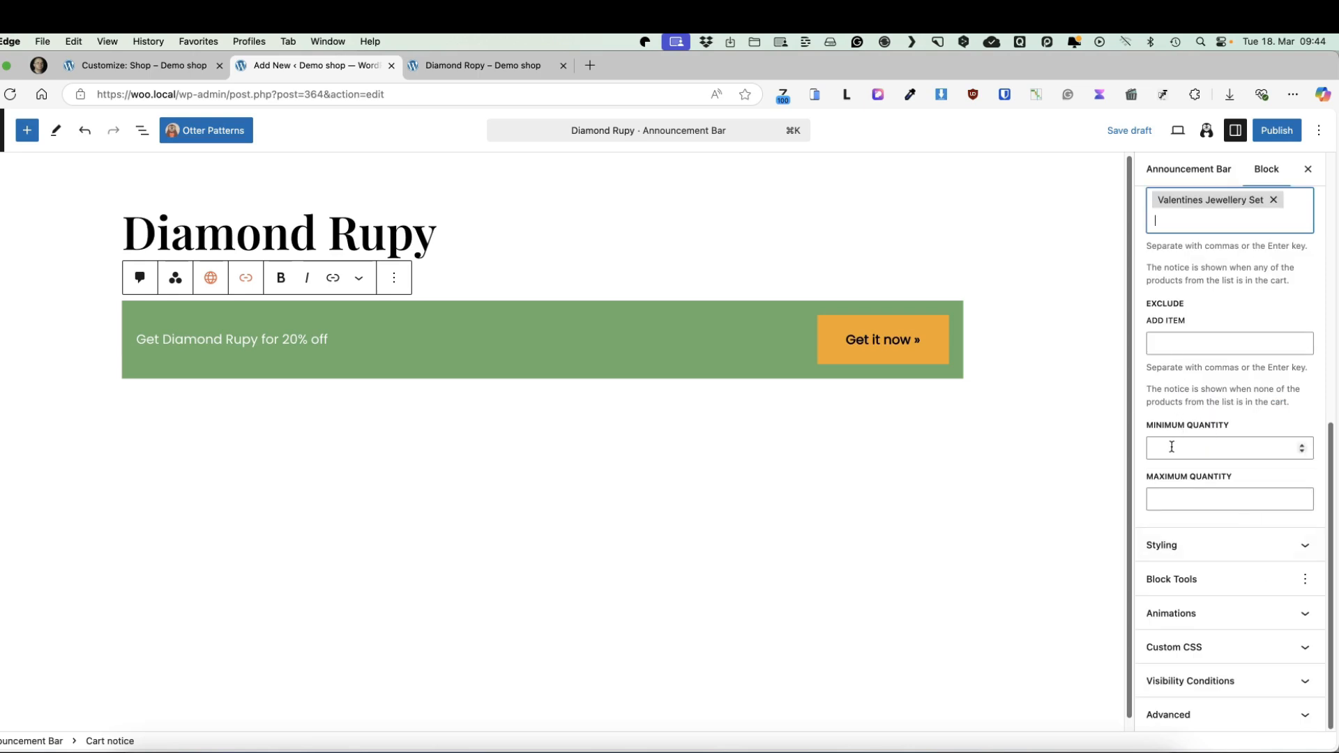
Change the cart notice's background color to black (#000000) and look through its animation and visibility condition options
{"action": "left_click", "coordinate": [1249, 545]}
{"action": "left_click", "coordinate": [1220, 554]}
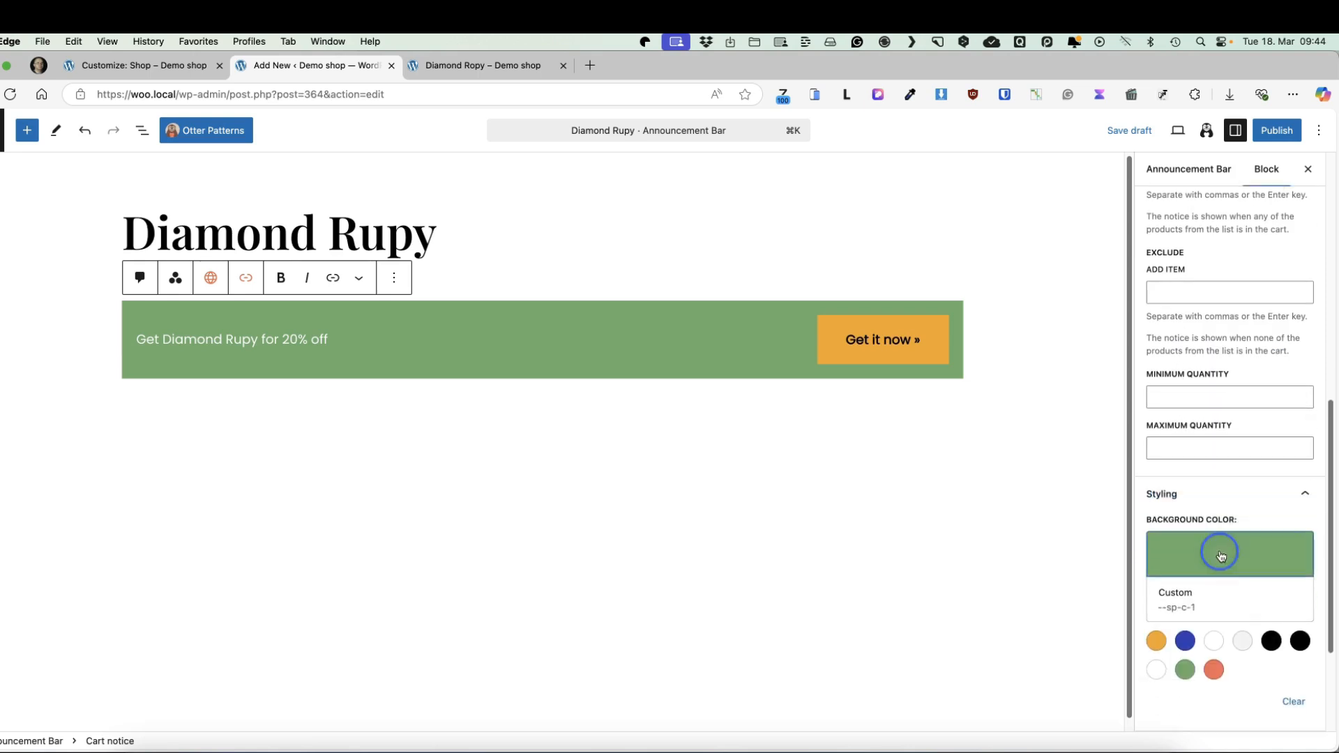
{"action": "left_click_drag", "start_coordinate": [1191, 333], "coordinate": [1128, 439]}
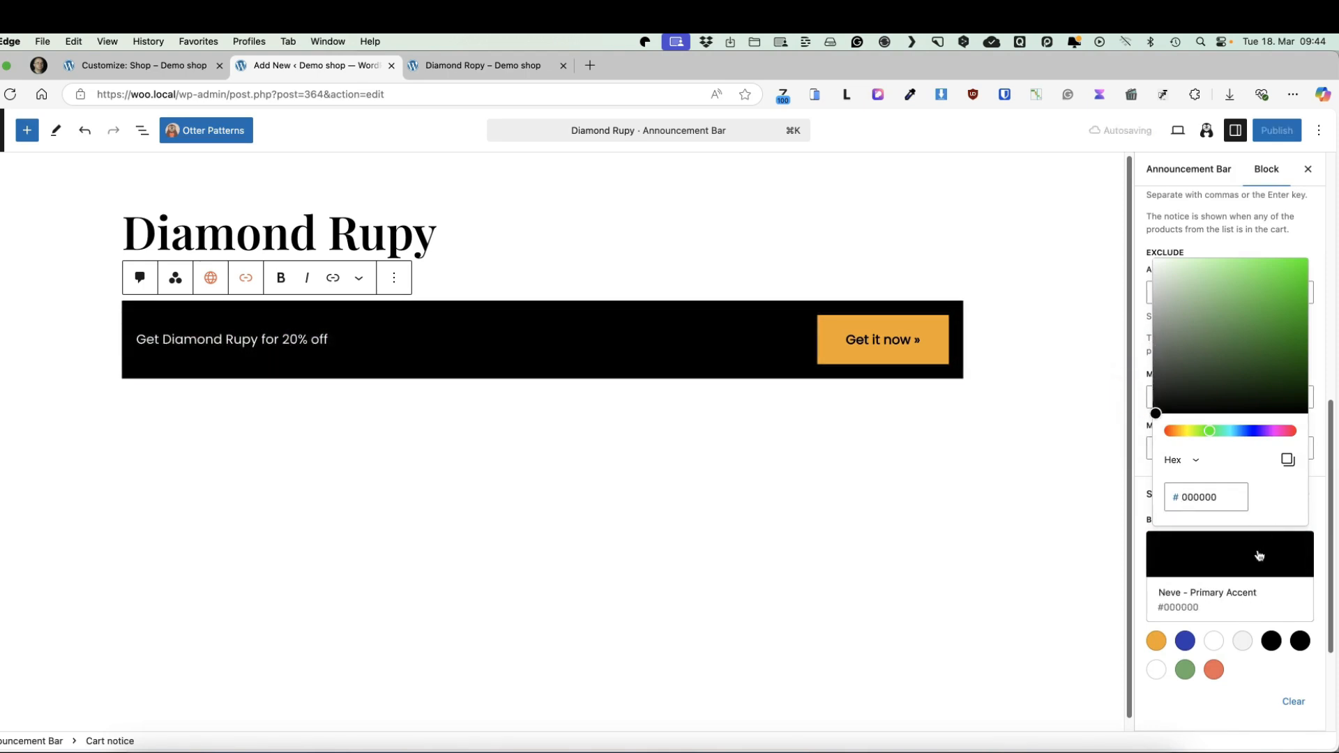
{"action": "scroll", "coordinate": [1249, 628], "scroll_direction": "down", "scroll_amount": 3}
{"action": "left_click", "coordinate": [1223, 613]}
{"action": "scroll", "coordinate": [1248, 614], "scroll_direction": "down", "scroll_amount": 3}
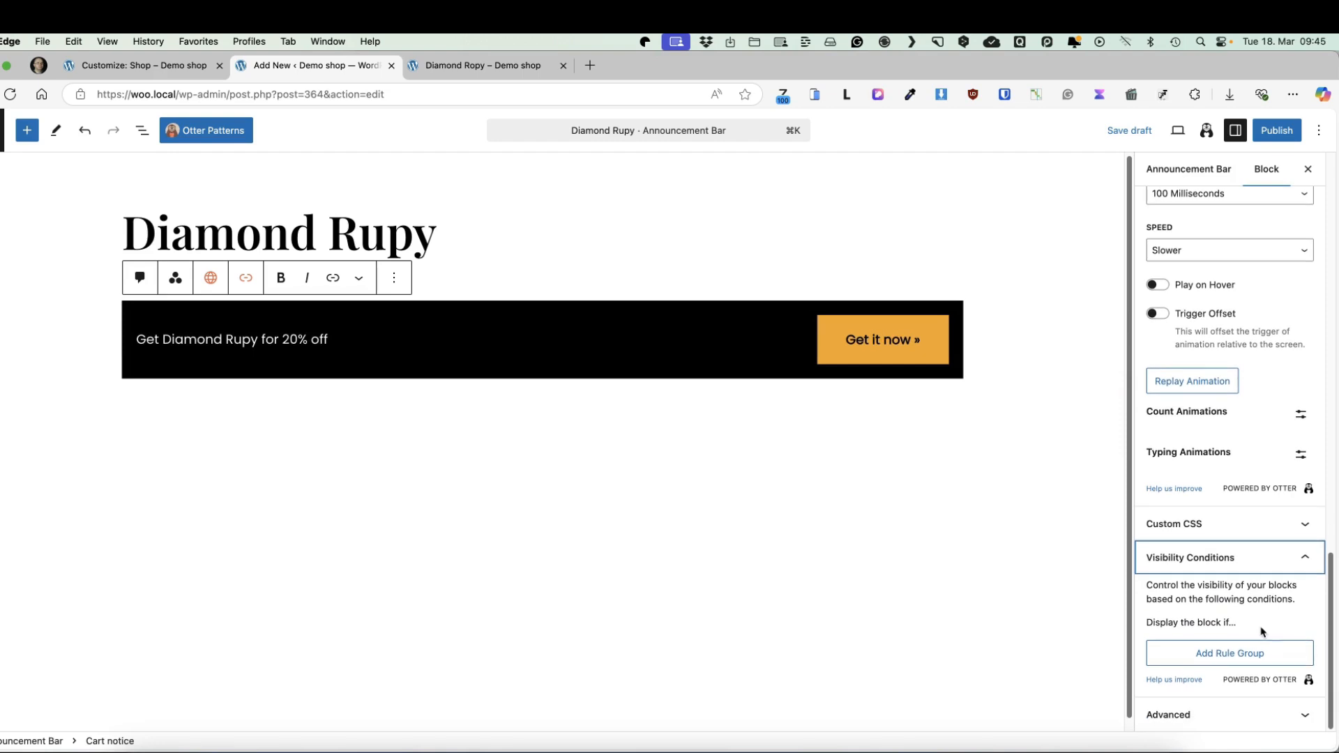
{"action": "scroll", "coordinate": [1213, 592], "scroll_direction": "up", "scroll_amount": 15}
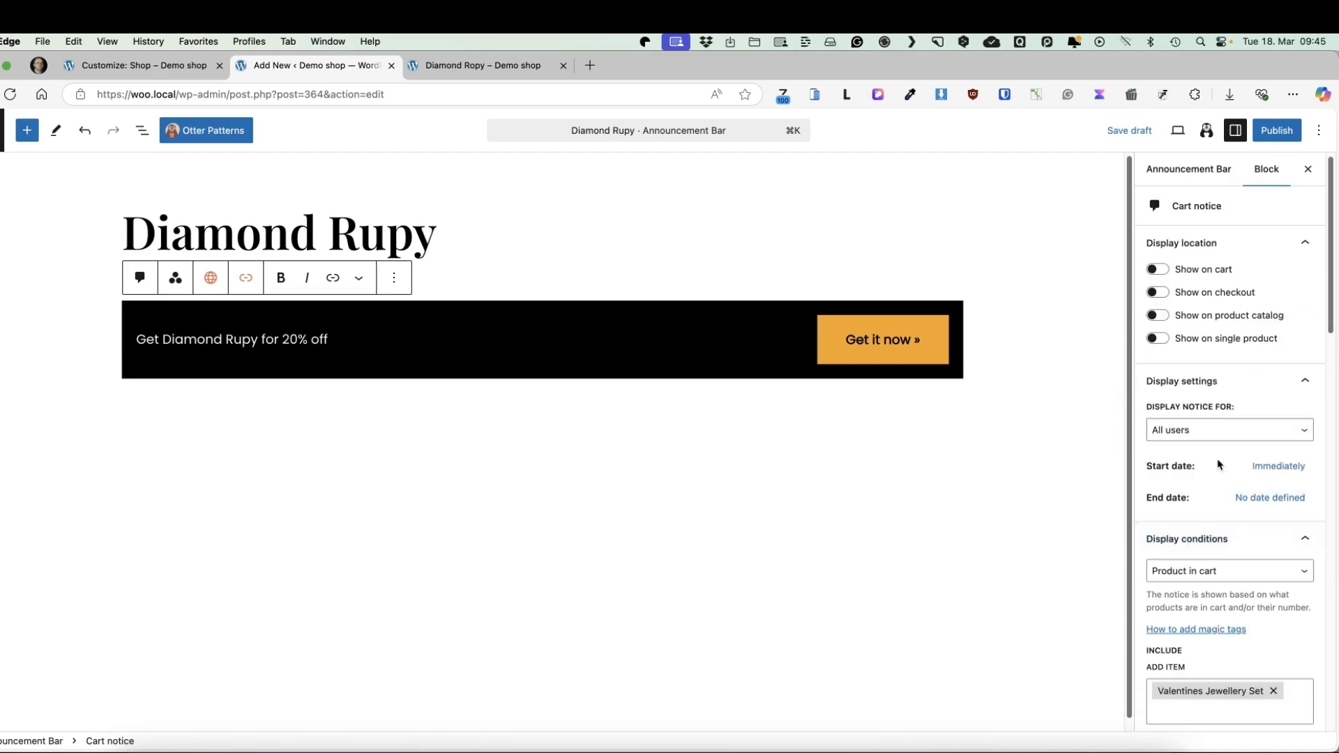
Make the "Get it now »" button automatically add the product to the cart and automatically apply a discount
{"action": "left_click", "coordinate": [857, 331]}
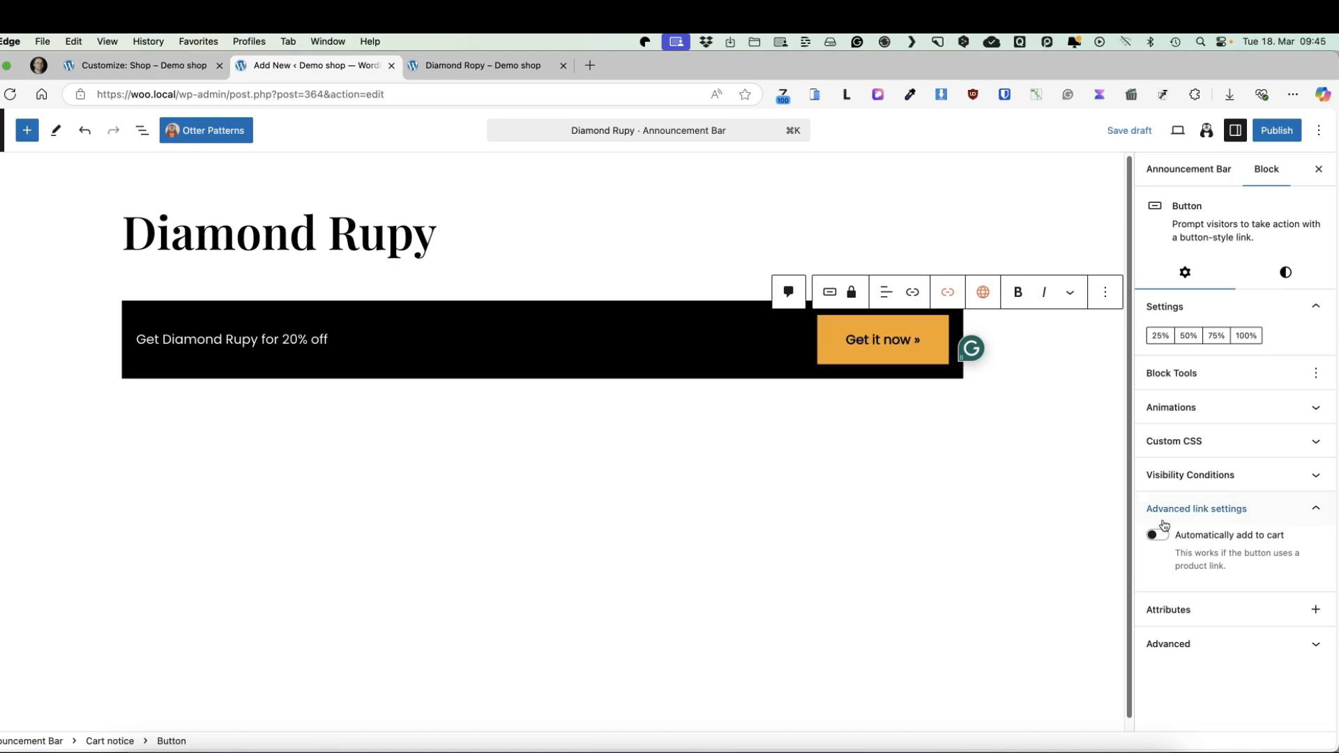
{"action": "left_click", "coordinate": [1158, 535]}
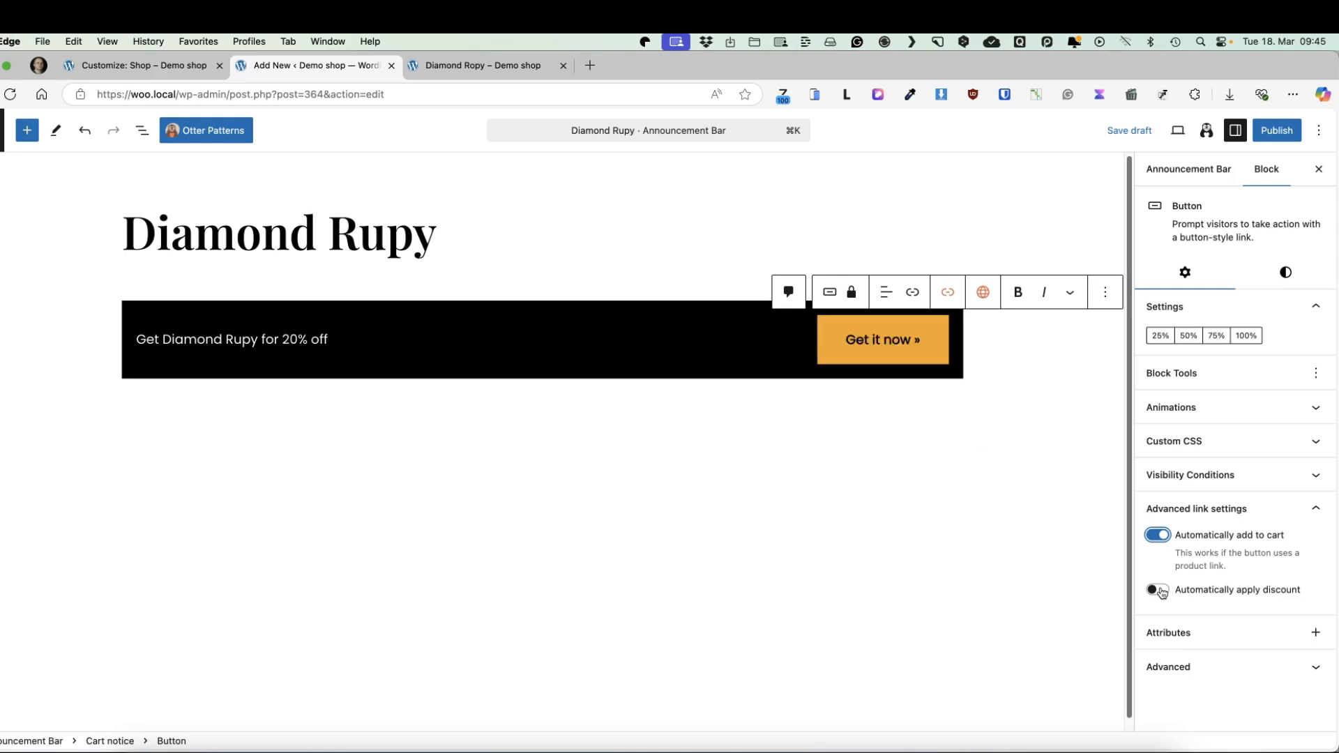
{"action": "left_click", "coordinate": [1158, 590]}
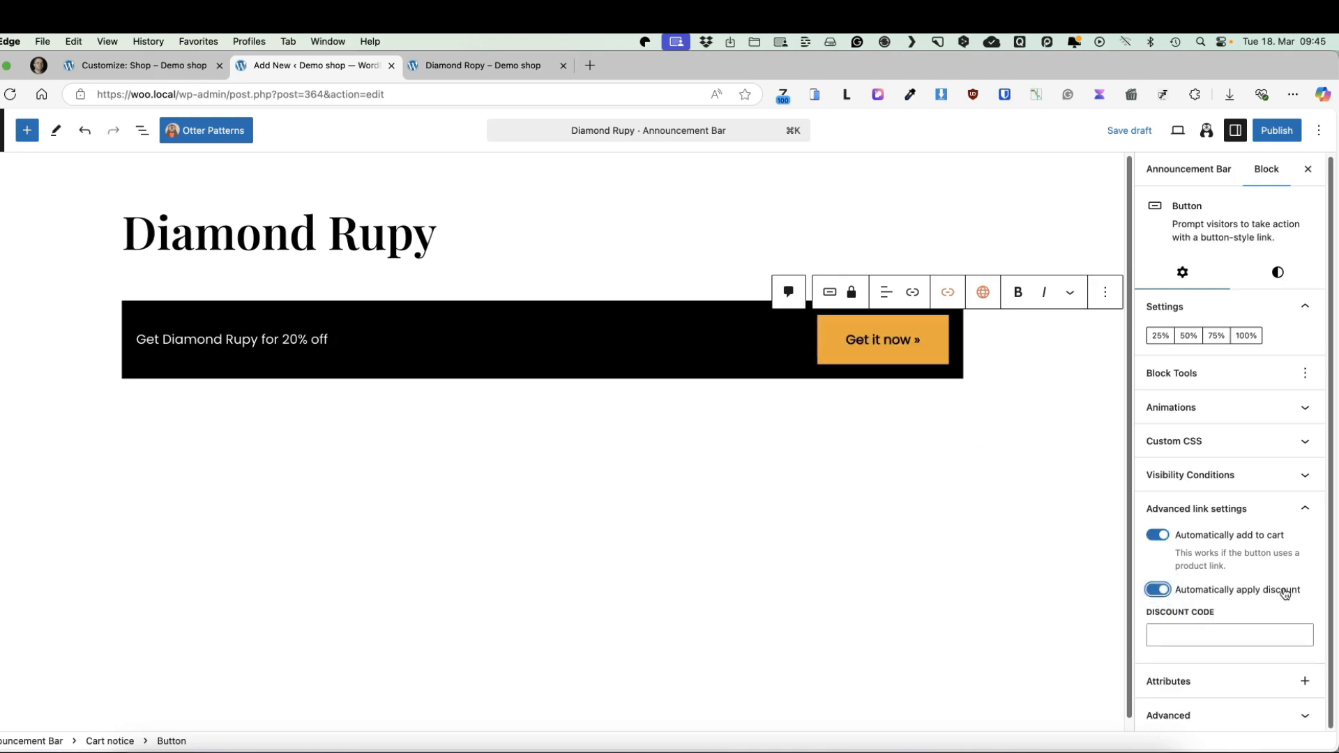
{"action": "left_click", "coordinate": [1191, 636]}
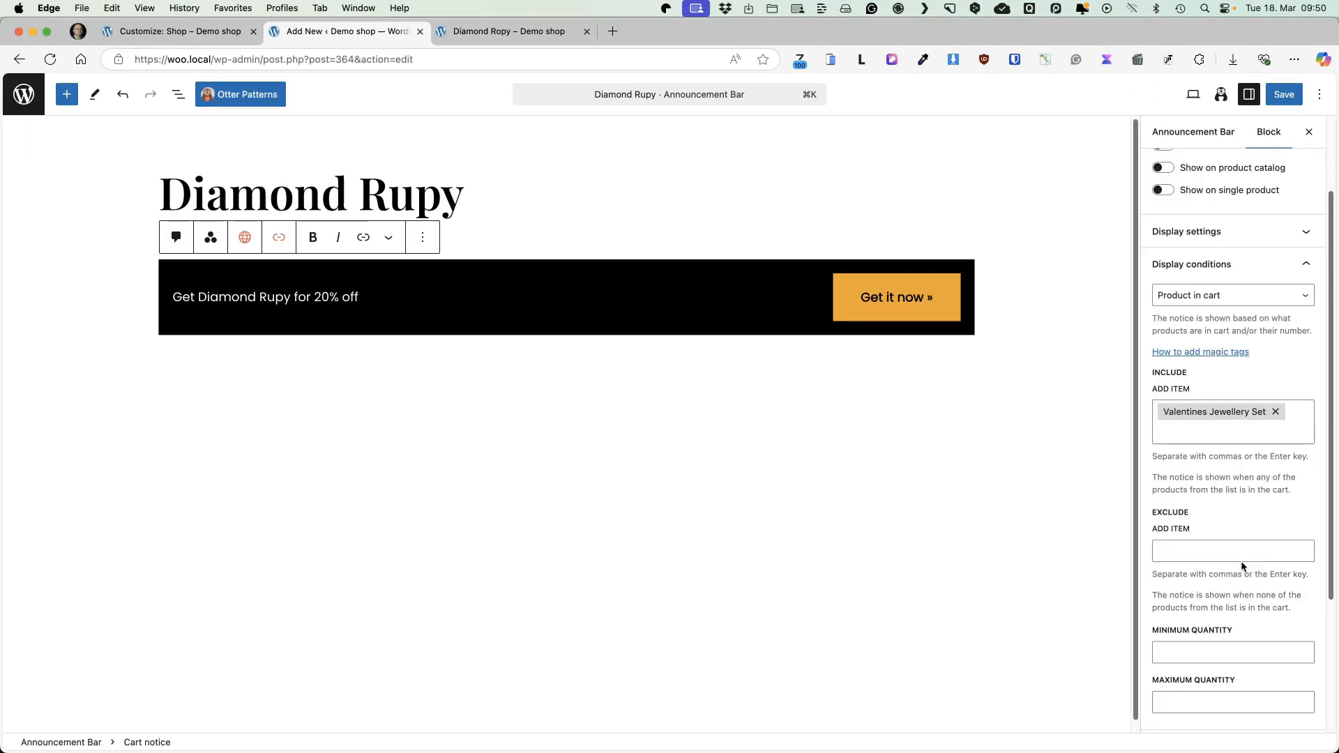
Set the minimum quantity in the cart notice's Product in cart condition to 1
{"action": "scroll", "coordinate": [1185, 558], "scroll_direction": "down", "scroll_amount": 2}
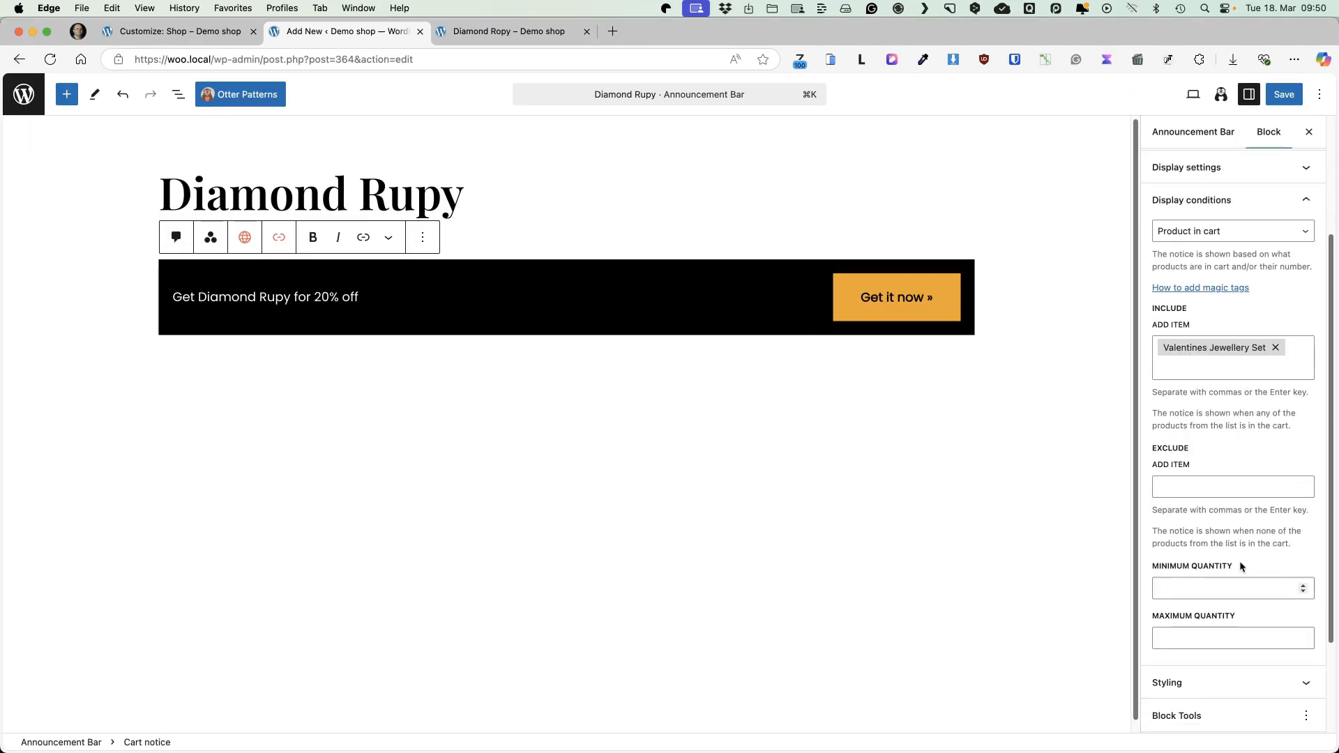
{"action": "left_click", "coordinate": [1182, 587]}
{"action": "type", "text": "1"}
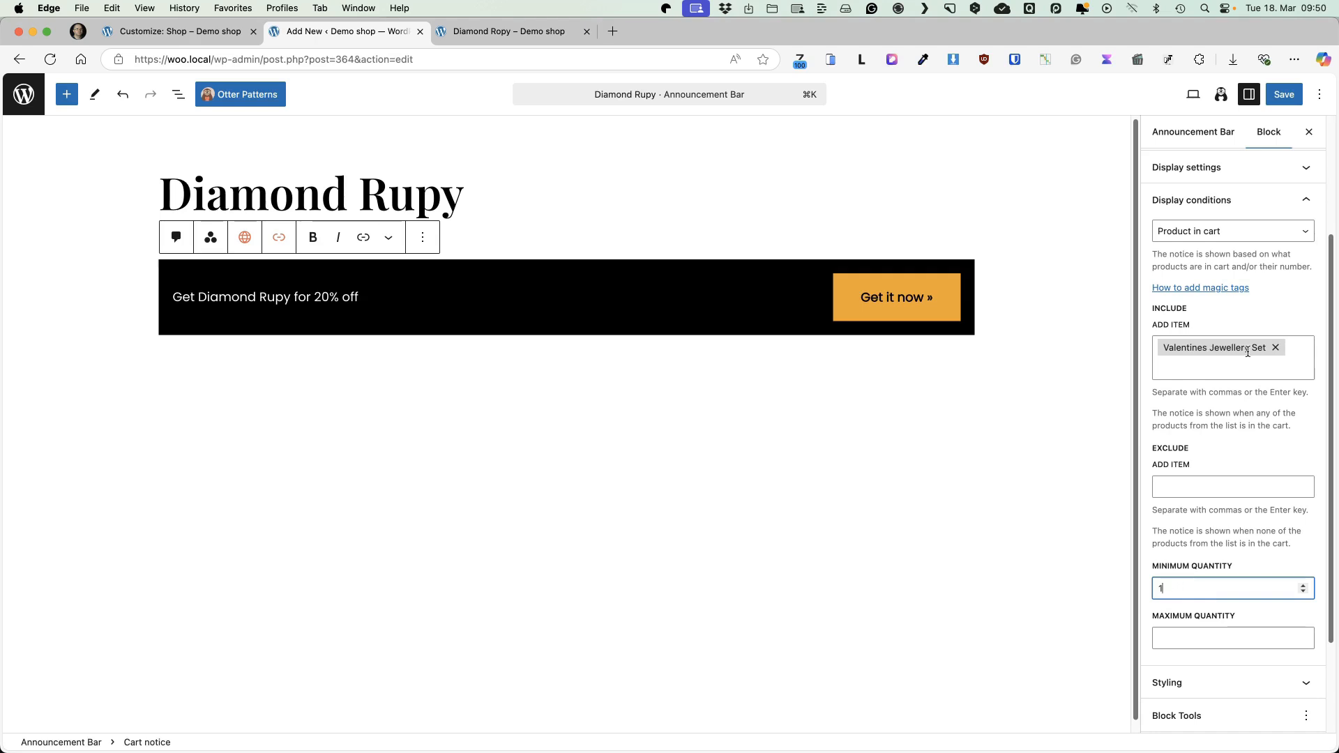
Enable Show on checkout for the cart notice and save the announcement bar
{"action": "scroll", "coordinate": [1232, 409], "scroll_direction": "up", "scroll_amount": 3}
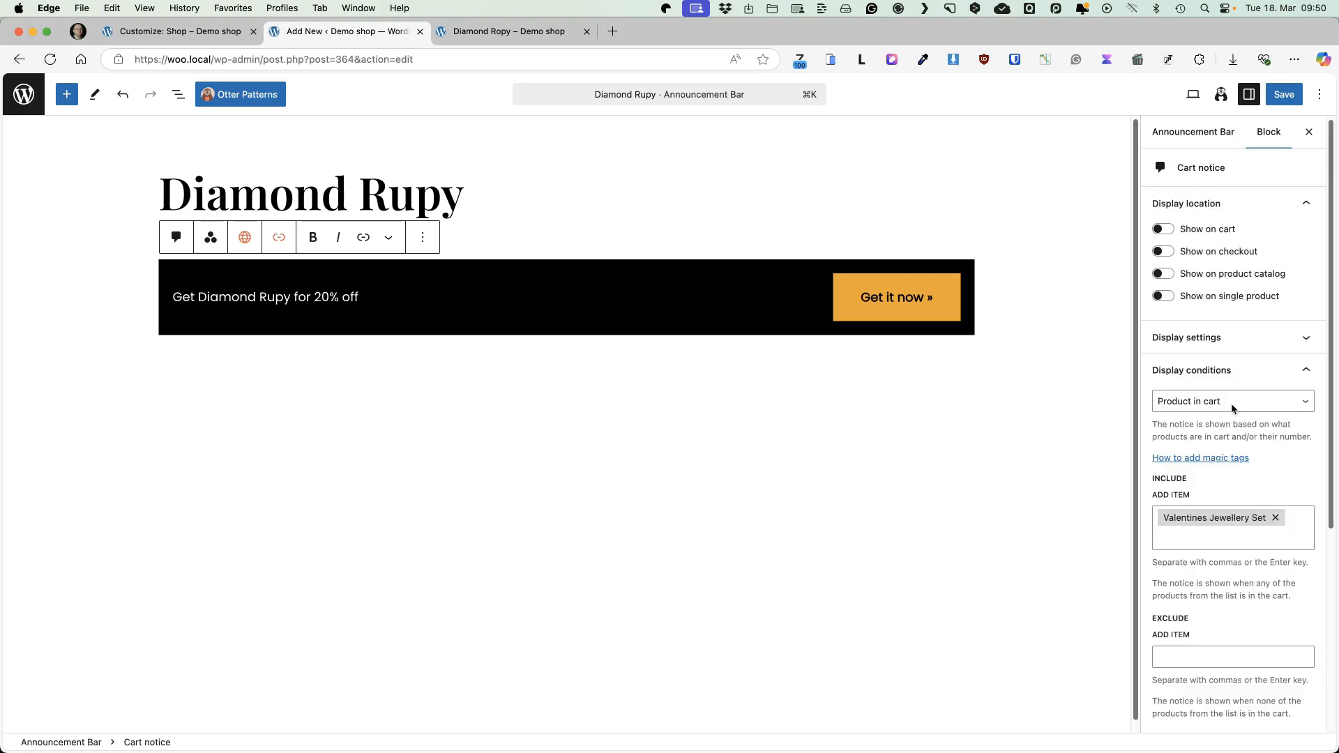
{"action": "left_click", "coordinate": [1163, 253]}
{"action": "scroll", "coordinate": [1206, 357], "scroll_direction": "down", "scroll_amount": 5}
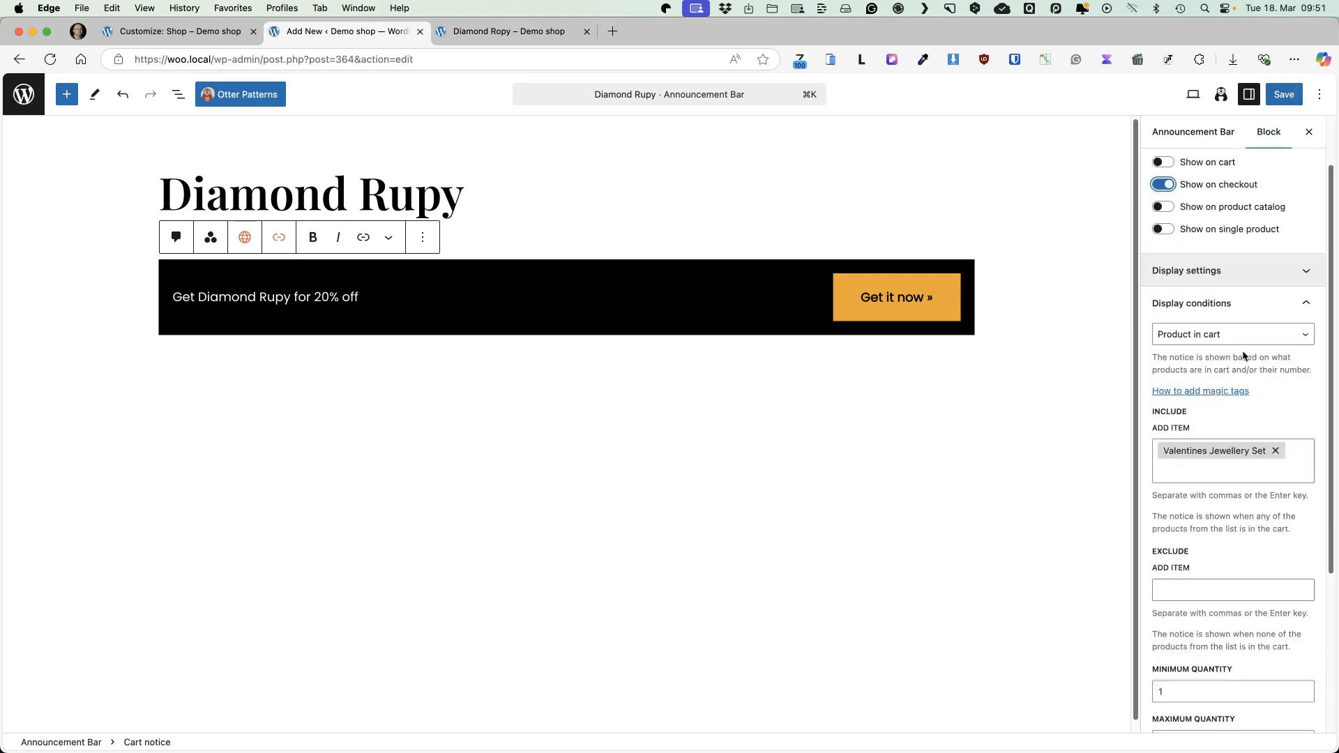
{"action": "scroll", "coordinate": [1233, 359], "scroll_direction": "up", "scroll_amount": 5}
{"action": "left_click", "coordinate": [1284, 95]}
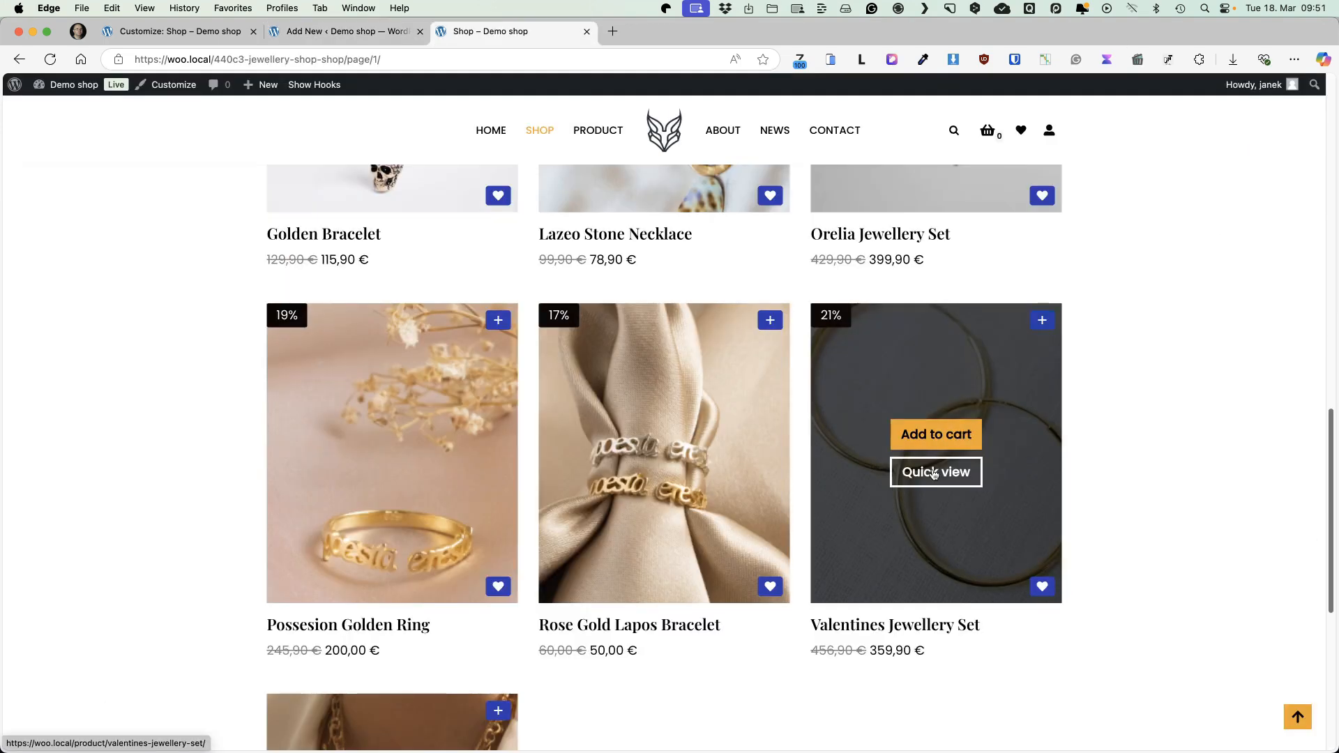
Add the Valentines Jewellery Set to the cart in the shop and go to checkout to check the announcement notice
{"action": "left_click", "coordinate": [935, 435]}
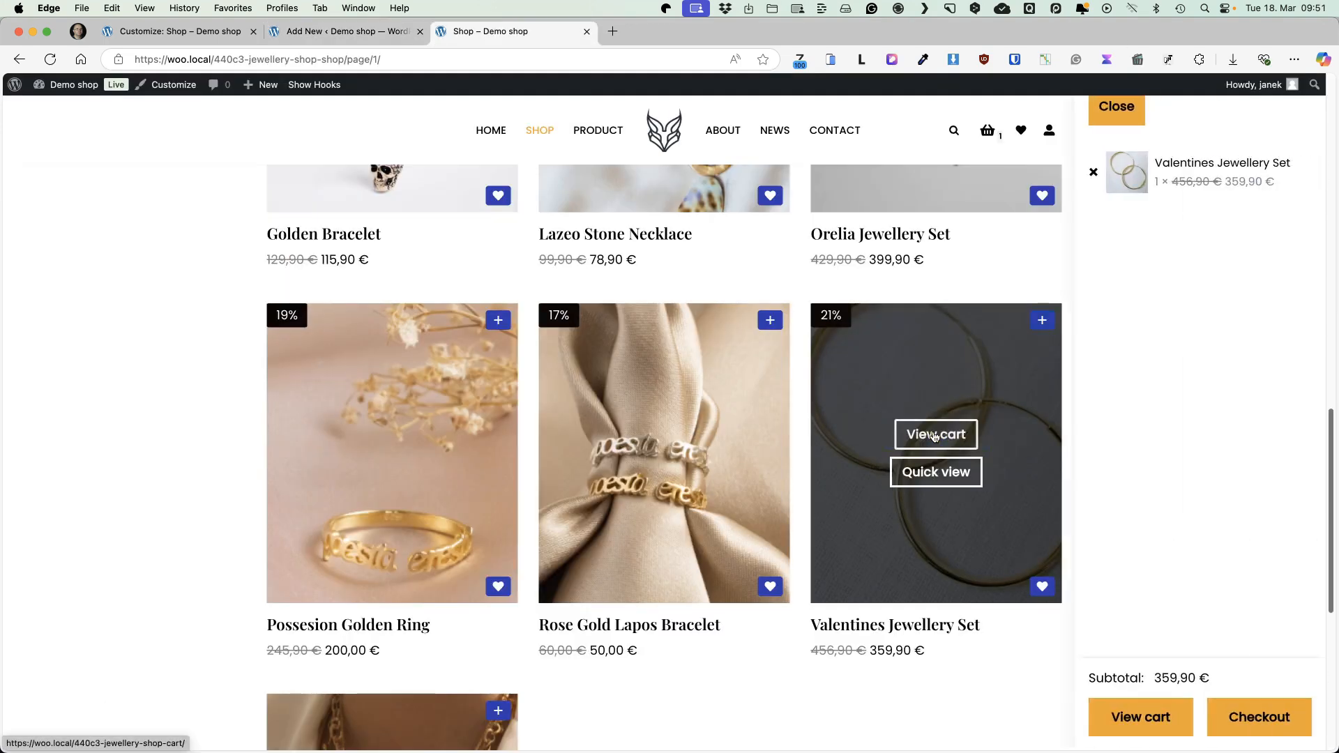
{"action": "left_click", "coordinate": [1259, 727]}
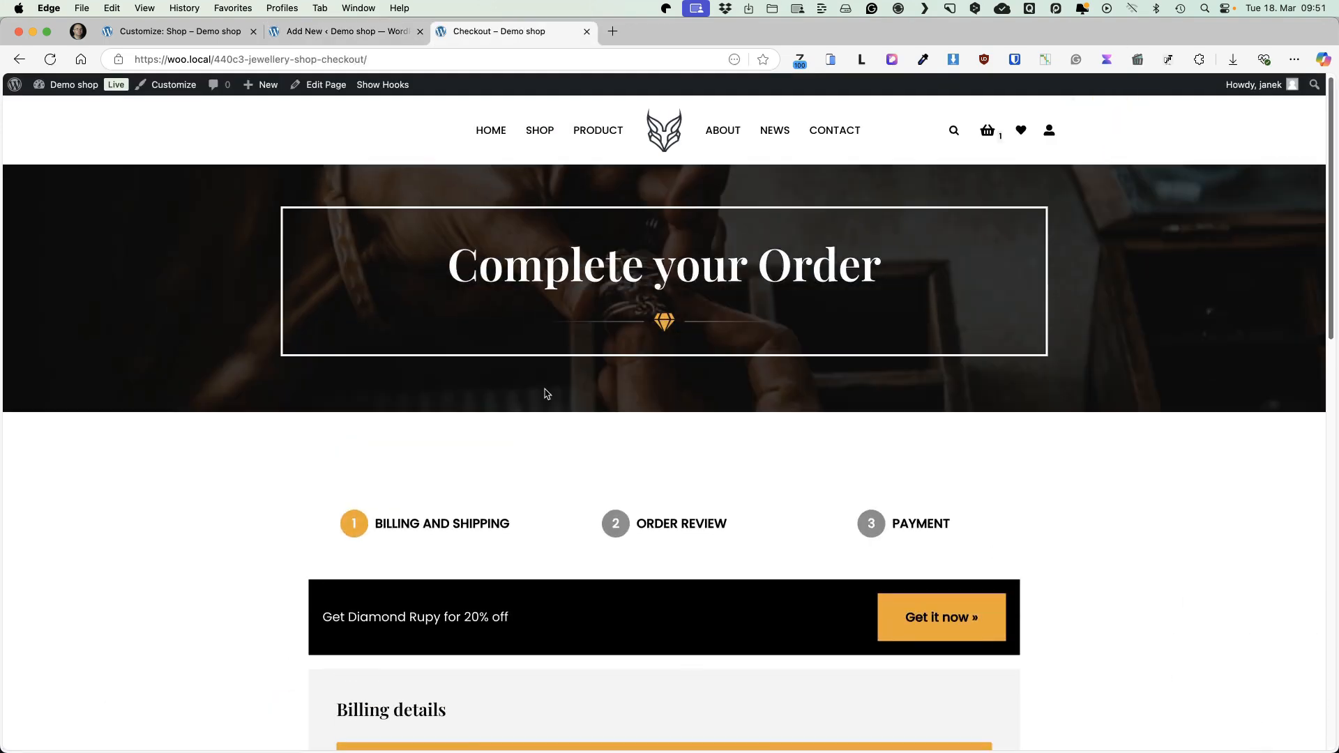
{"action": "scroll", "coordinate": [111, 430], "scroll_direction": "down", "scroll_amount": 3}
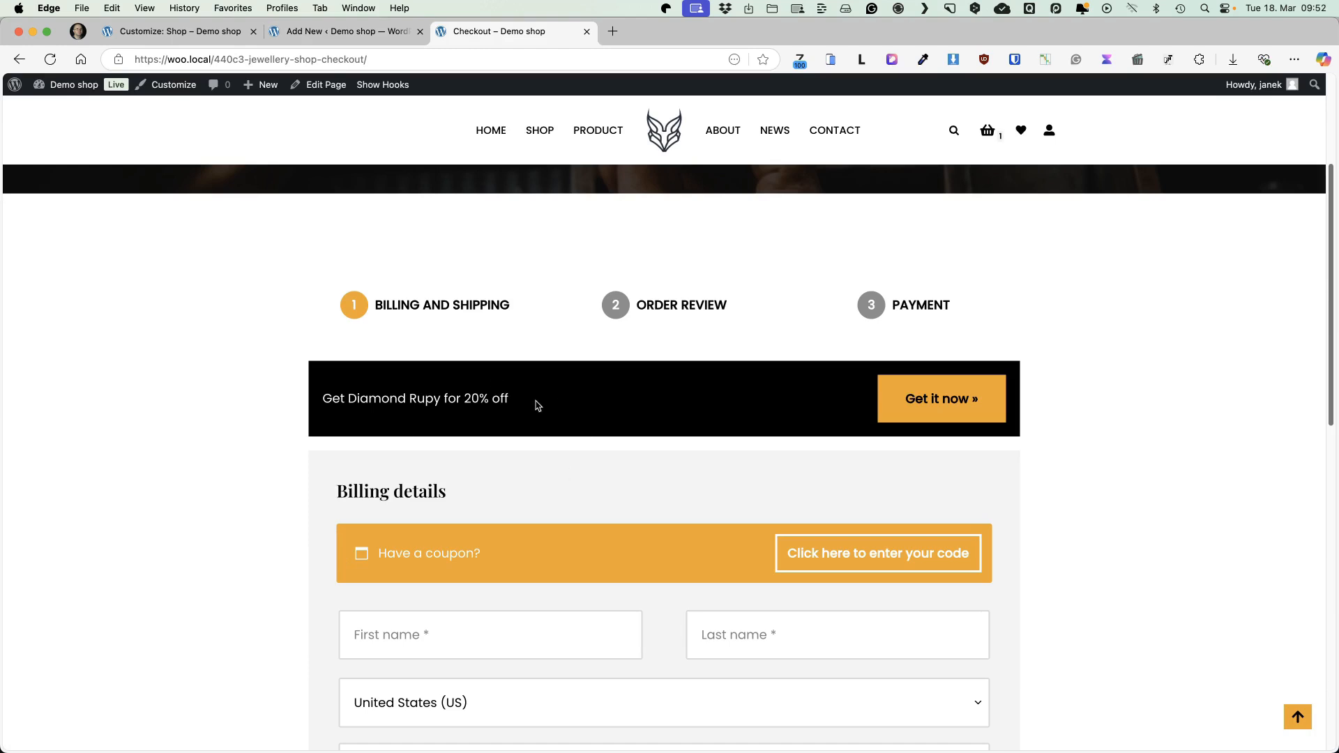
Return to the site admin and create a new Thank You Page titled "Demo thank you page"
{"action": "left_click", "coordinate": [314, 32]}
{"action": "left_click", "coordinate": [24, 91]}
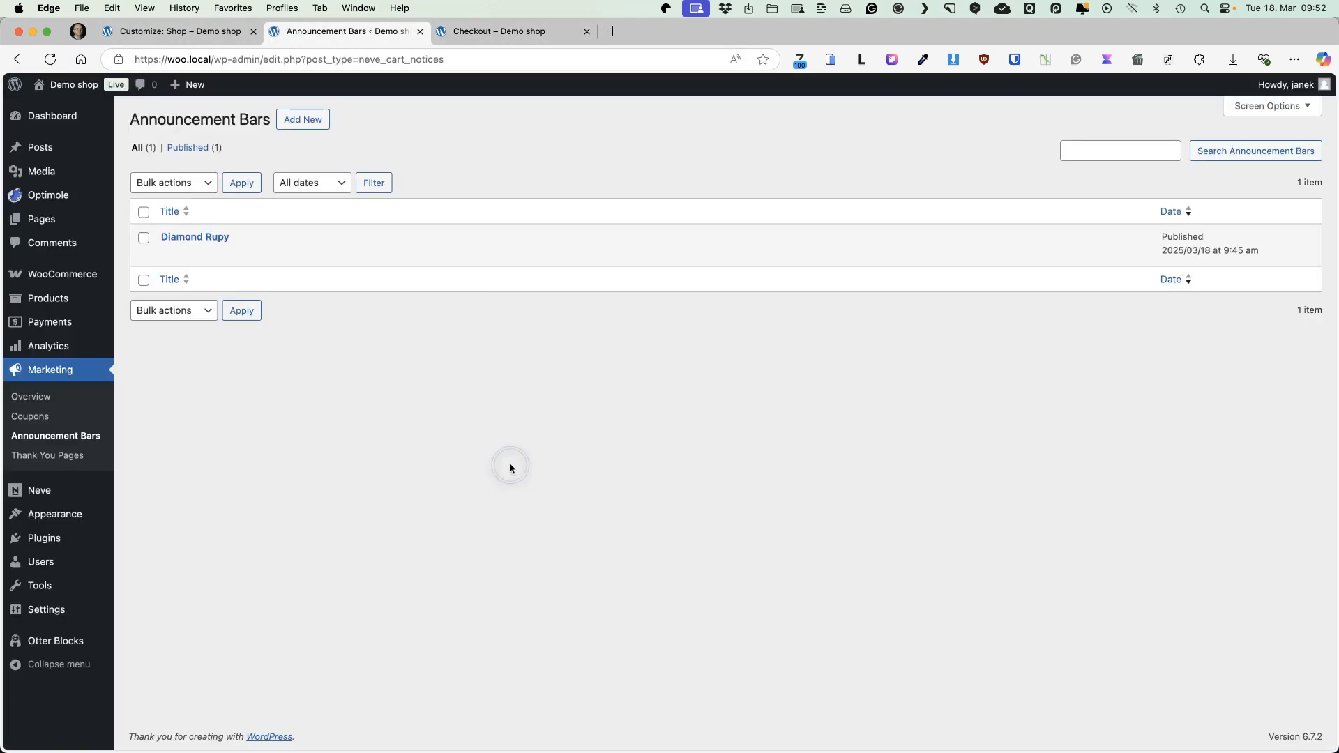
{"action": "left_click", "coordinate": [56, 456]}
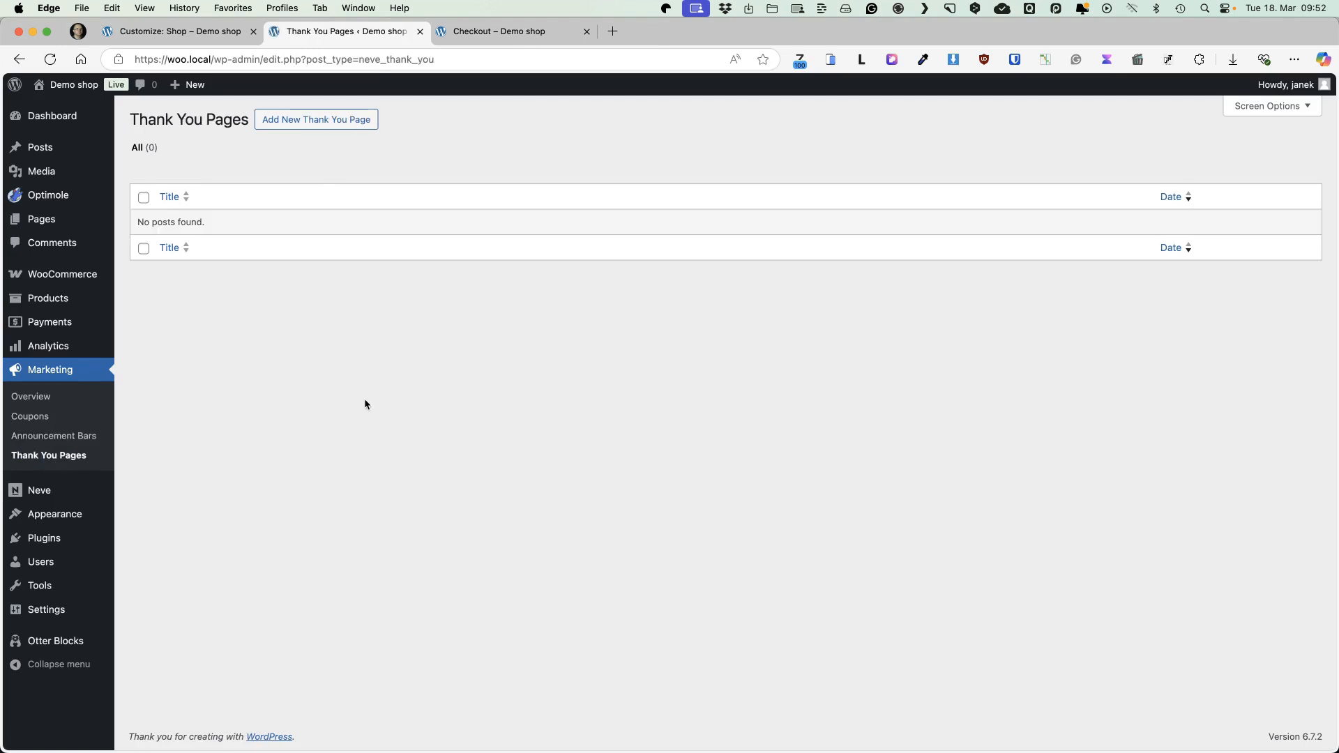
{"action": "left_click", "coordinate": [338, 154]}
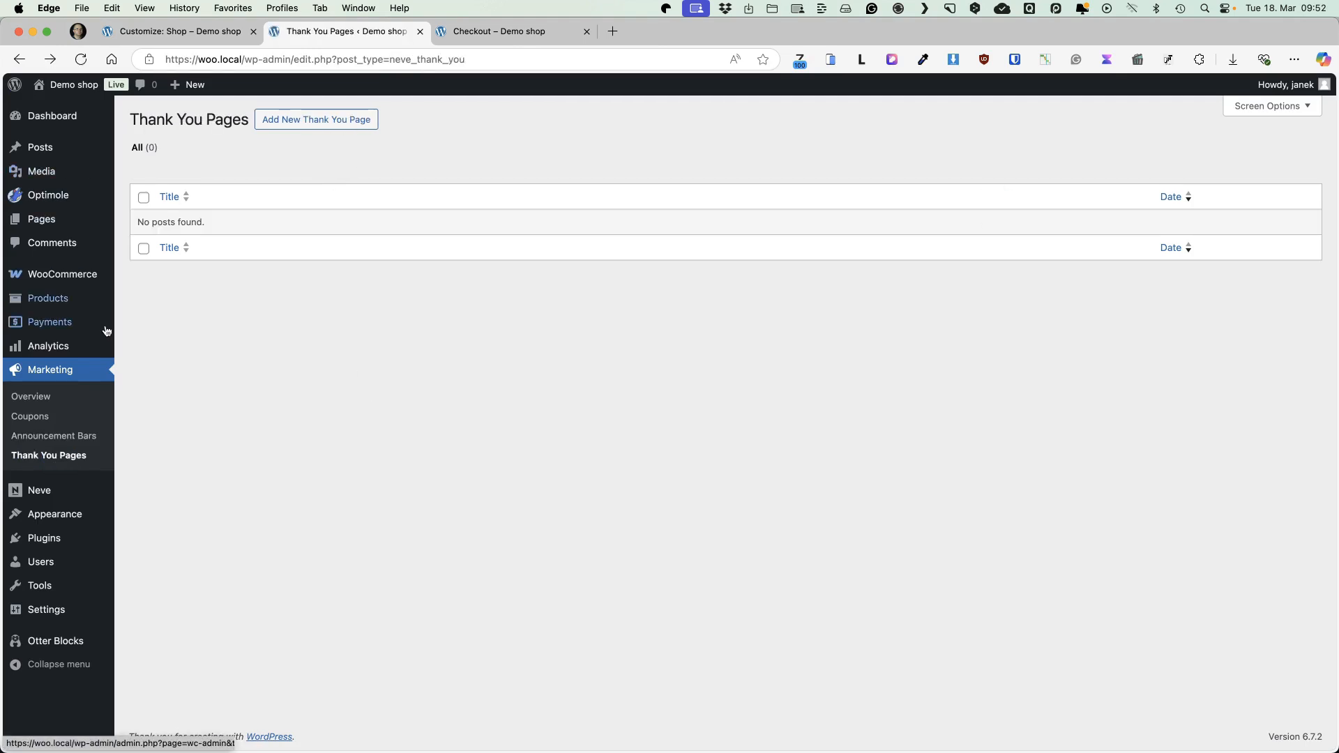
{"action": "left_click", "coordinate": [328, 121]}
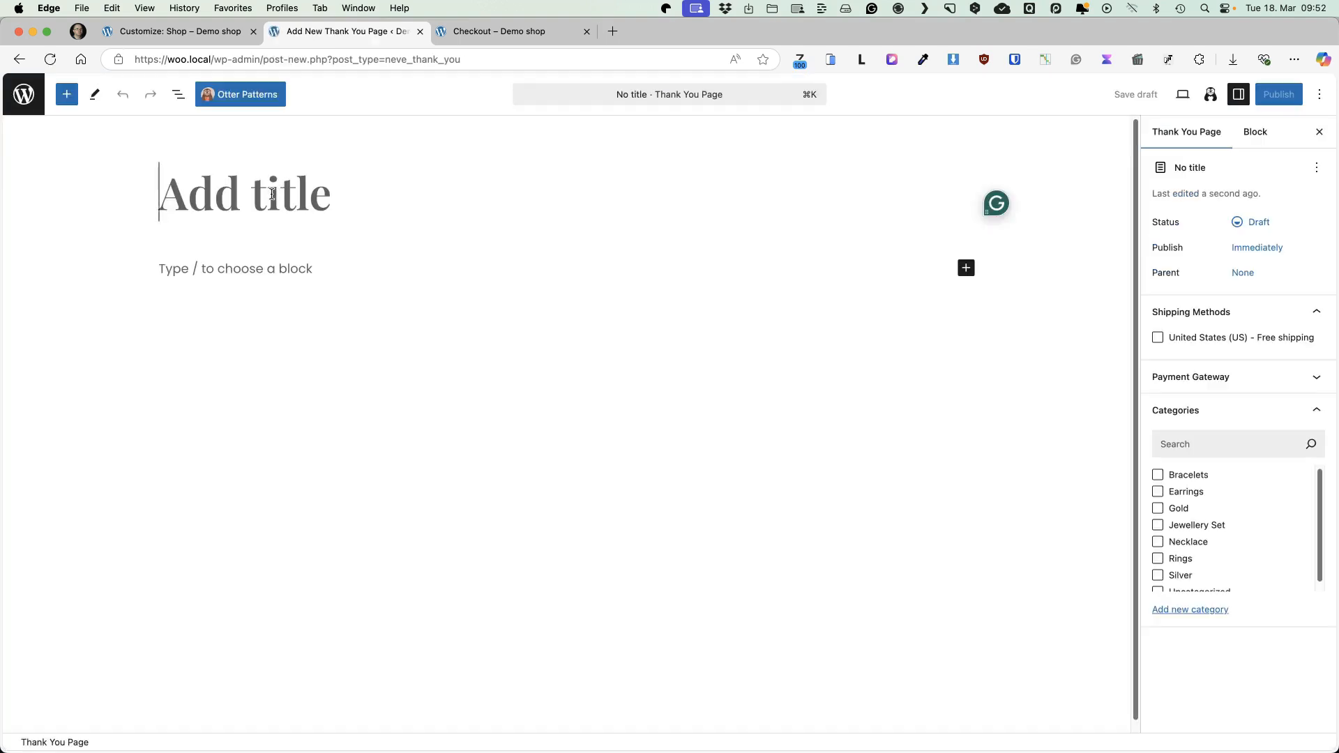
{"action": "type", "text": "Demo thank you page"}
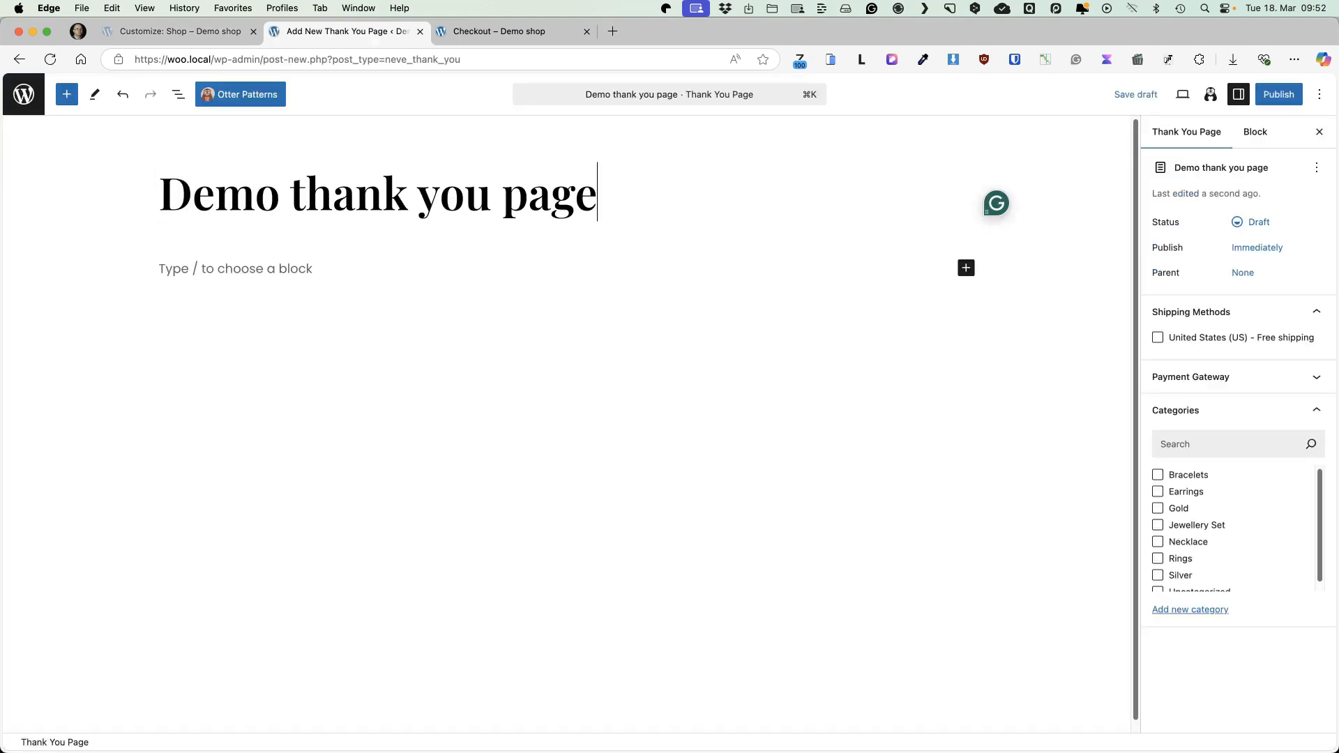
Insert the Otter pattern with the "Pumpkins & Penguins" hero section into the thank you page
{"action": "left_click", "coordinate": [175, 260]}
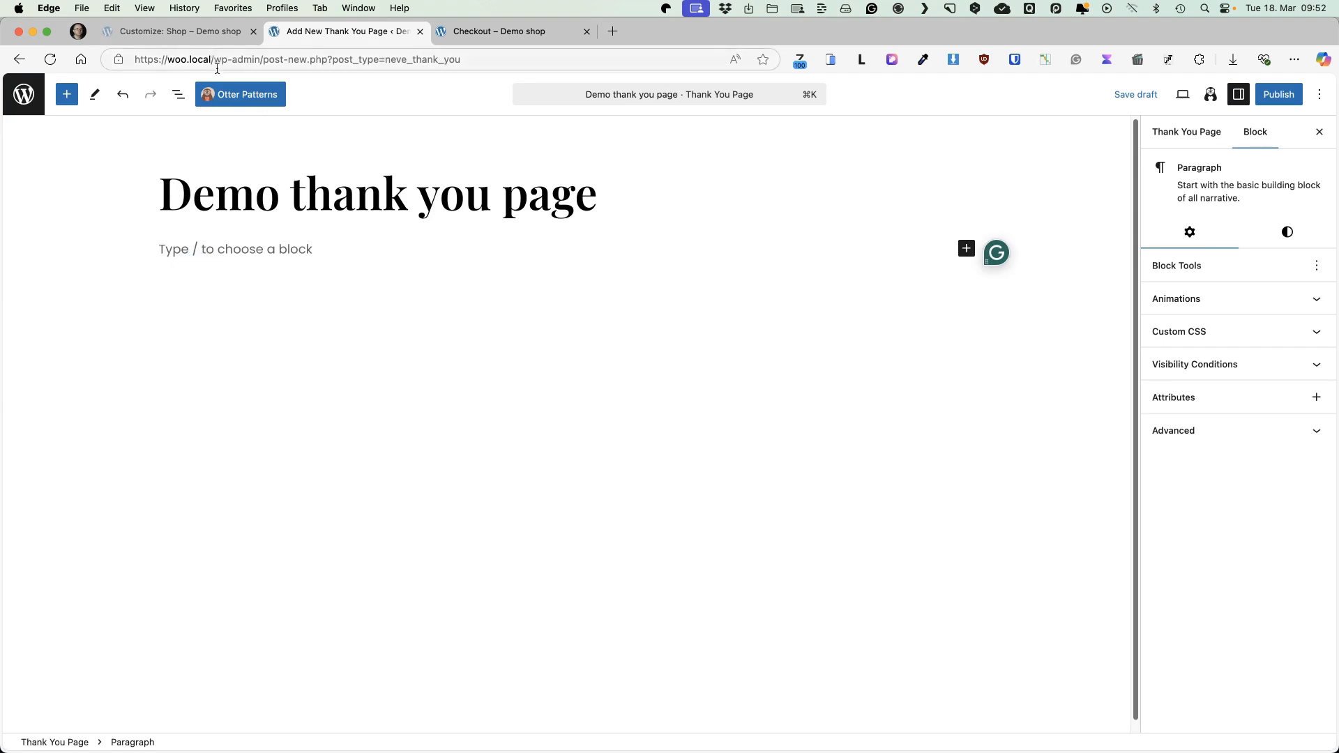
{"action": "left_click", "coordinate": [246, 98]}
{"action": "left_click", "coordinate": [410, 261]}
{"action": "left_click", "coordinate": [1270, 690]}
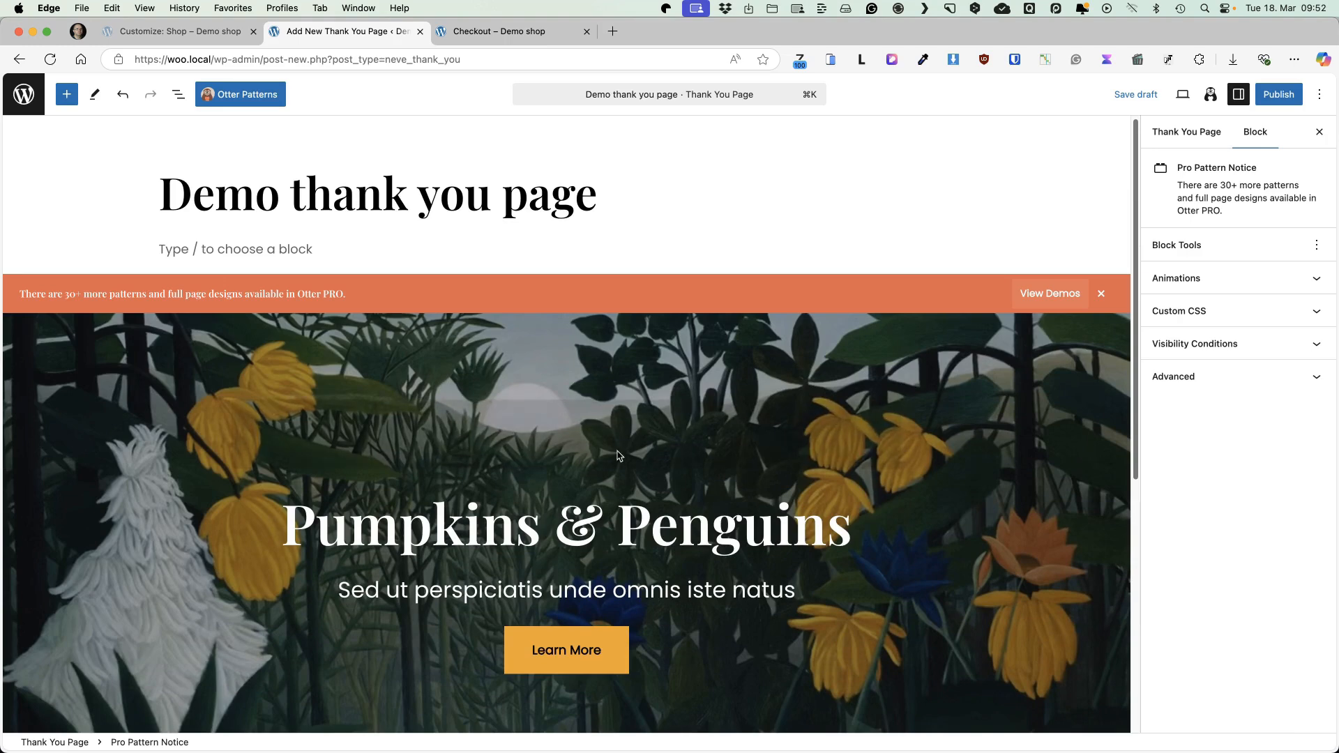
Try the thank you page's United States (US) - Free shipping condition, switching it back off
{"action": "left_click", "coordinate": [55, 742]}
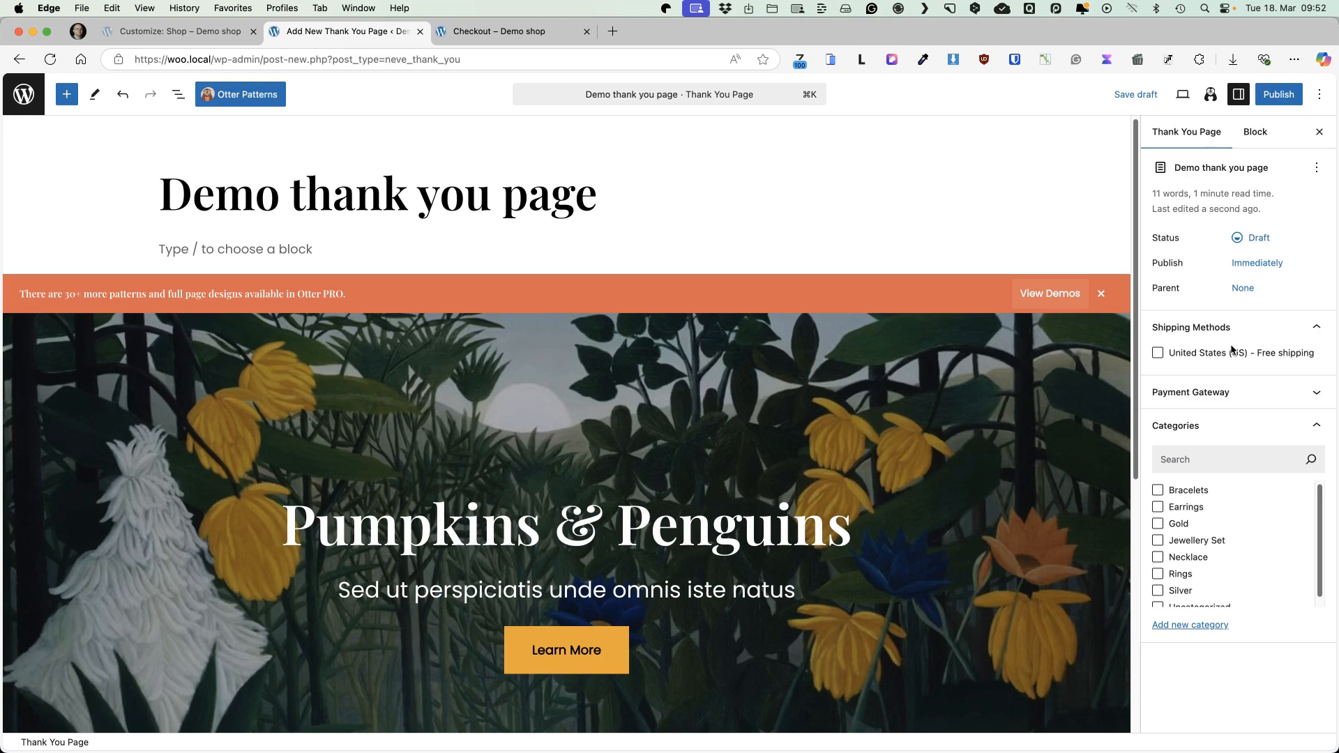
{"action": "left_click", "coordinate": [1157, 353]}
{"action": "left_click", "coordinate": [1157, 354]}
{"action": "scroll", "coordinate": [1188, 550], "scroll_direction": "down", "scroll_amount": 1}
{"action": "scroll", "coordinate": [1186, 548], "scroll_direction": "up", "scroll_amount": 1}
Leave the thank you page editor and open the Possesion Golden Ring product for editing
{"action": "left_click", "coordinate": [548, 352]}
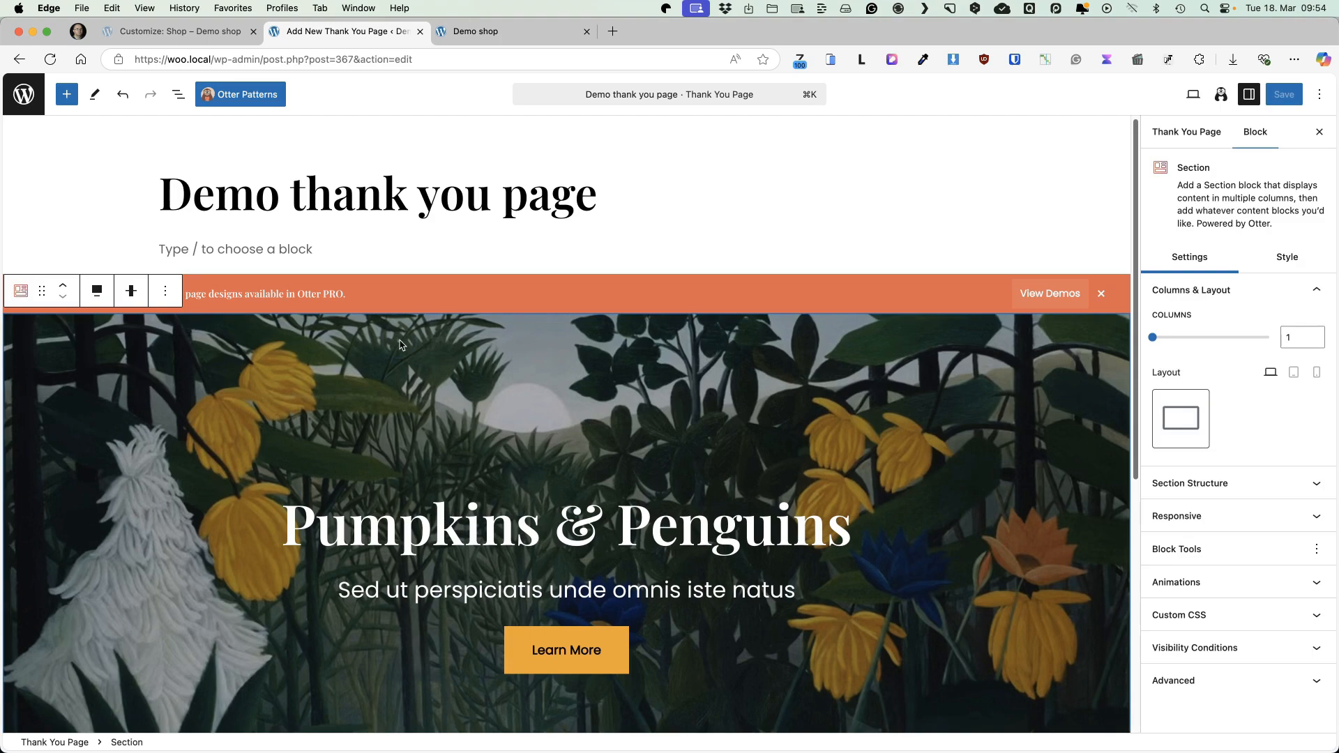
{"action": "left_click", "coordinate": [33, 111]}
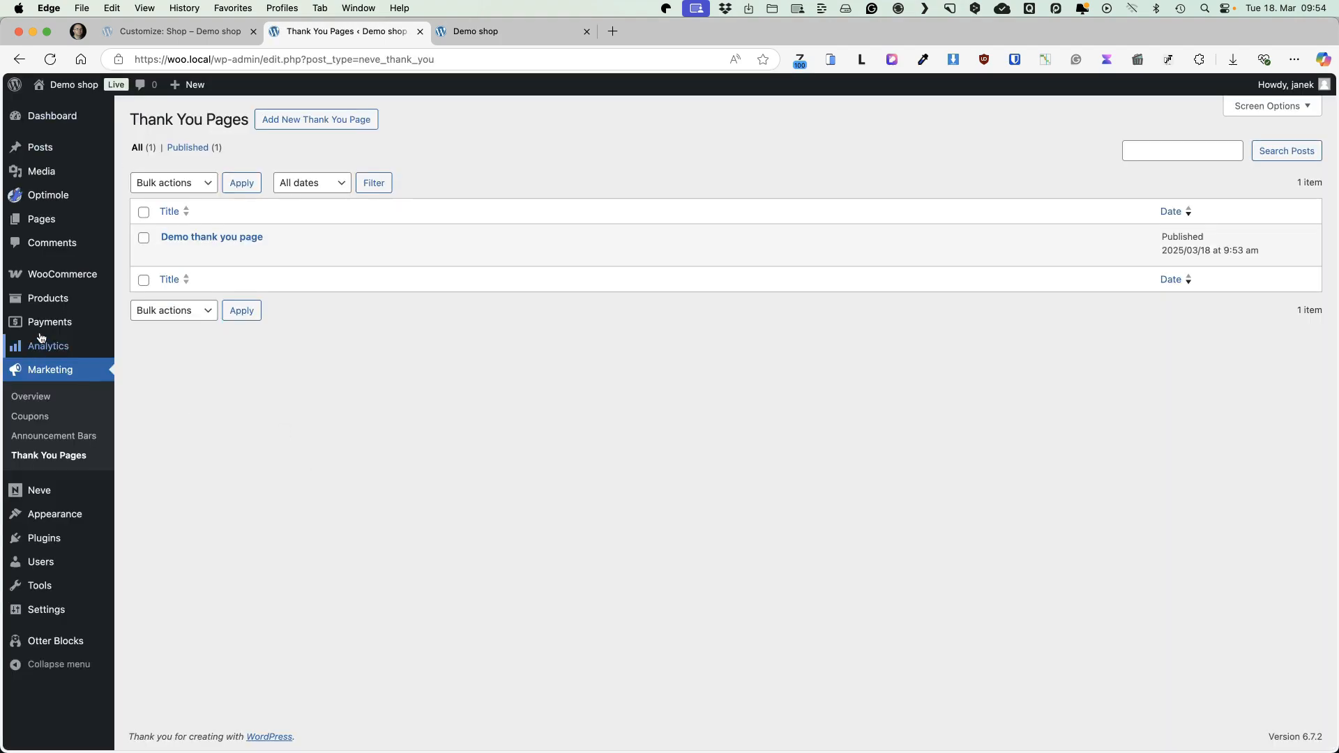
{"action": "mouse_move", "coordinate": [42, 298]}
{"action": "left_click", "coordinate": [153, 301]}
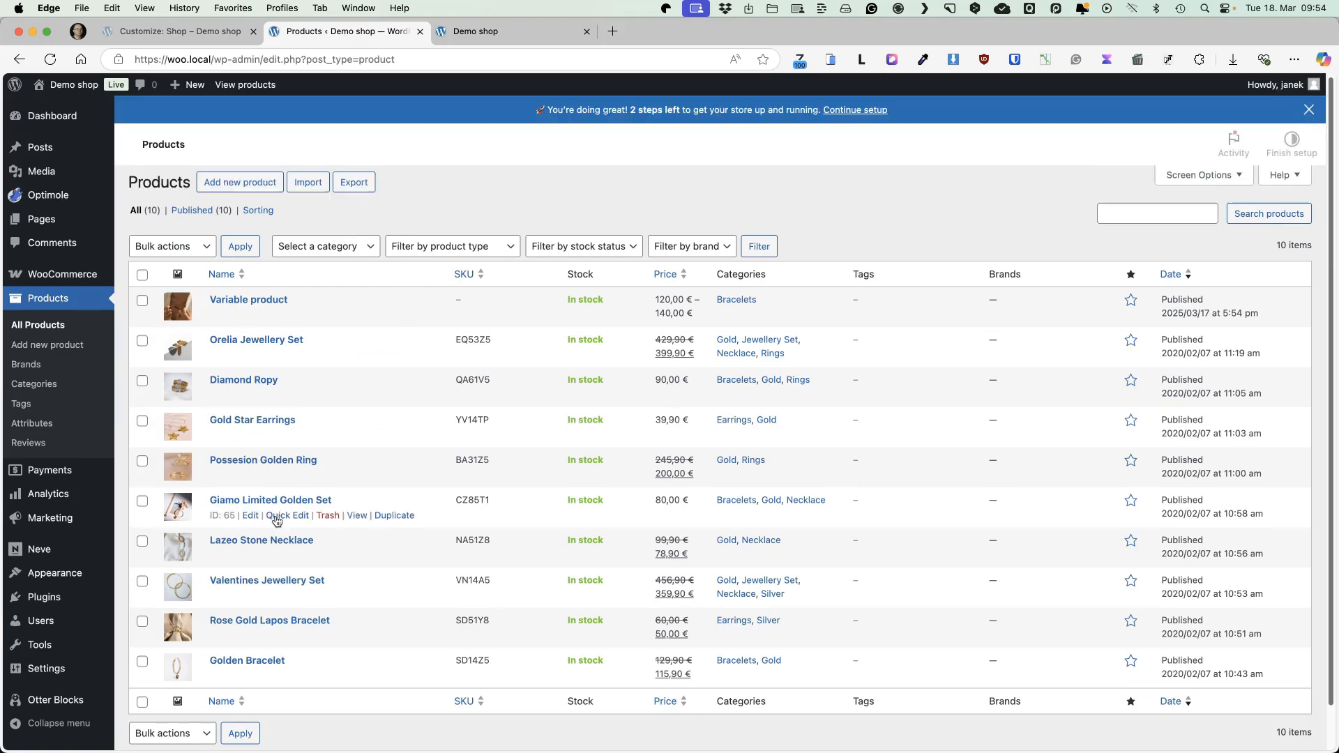
{"action": "left_click", "coordinate": [270, 460]}
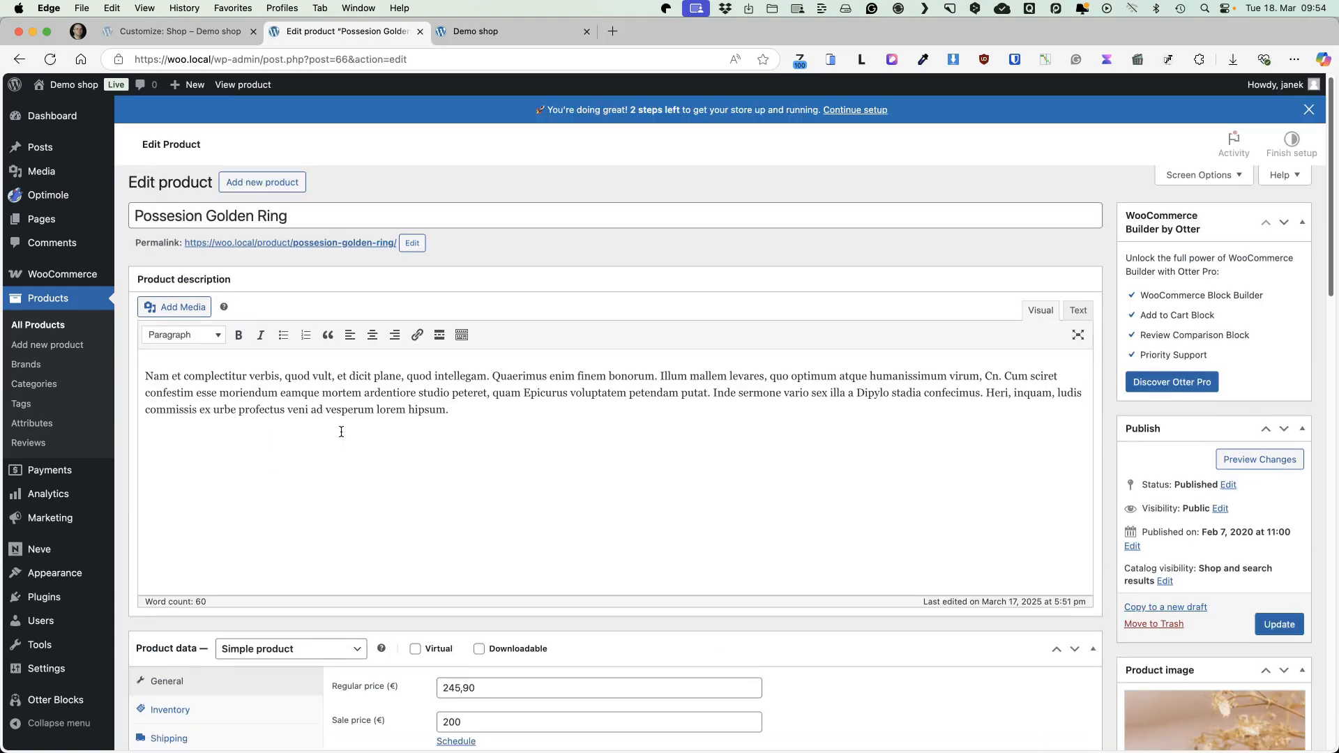
Check which thank you pages can be chosen in the Possesion Golden Ring product data, leaving the selection at None
{"action": "scroll", "coordinate": [349, 429], "scroll_direction": "down", "scroll_amount": 6}
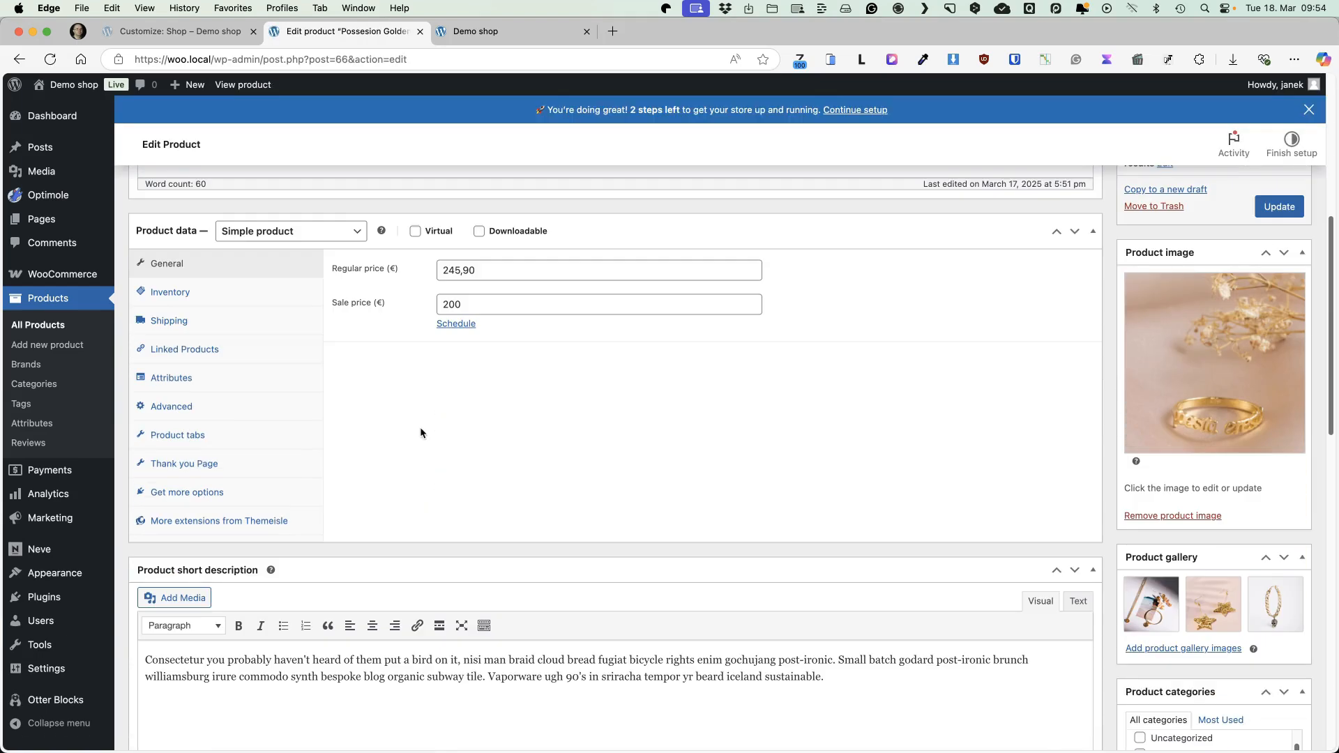
{"action": "left_click", "coordinate": [187, 466]}
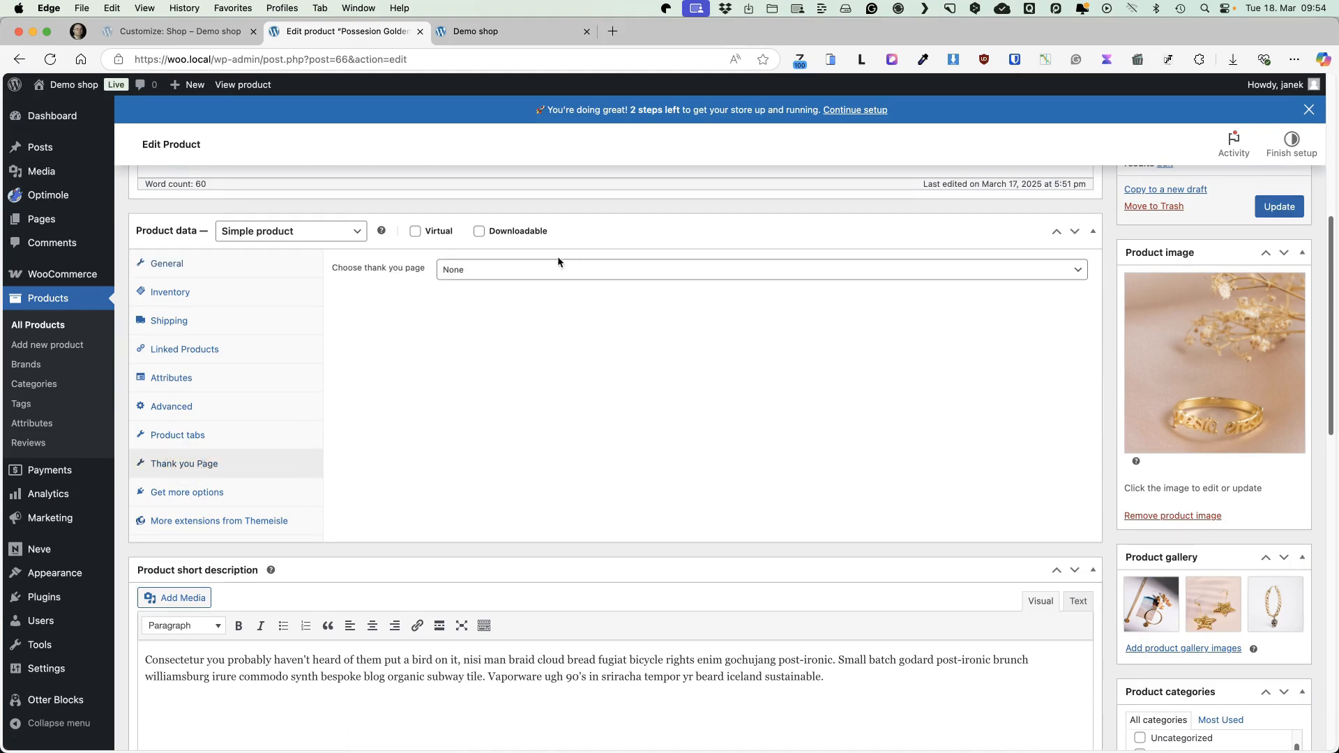
{"action": "left_click", "coordinate": [499, 271]}
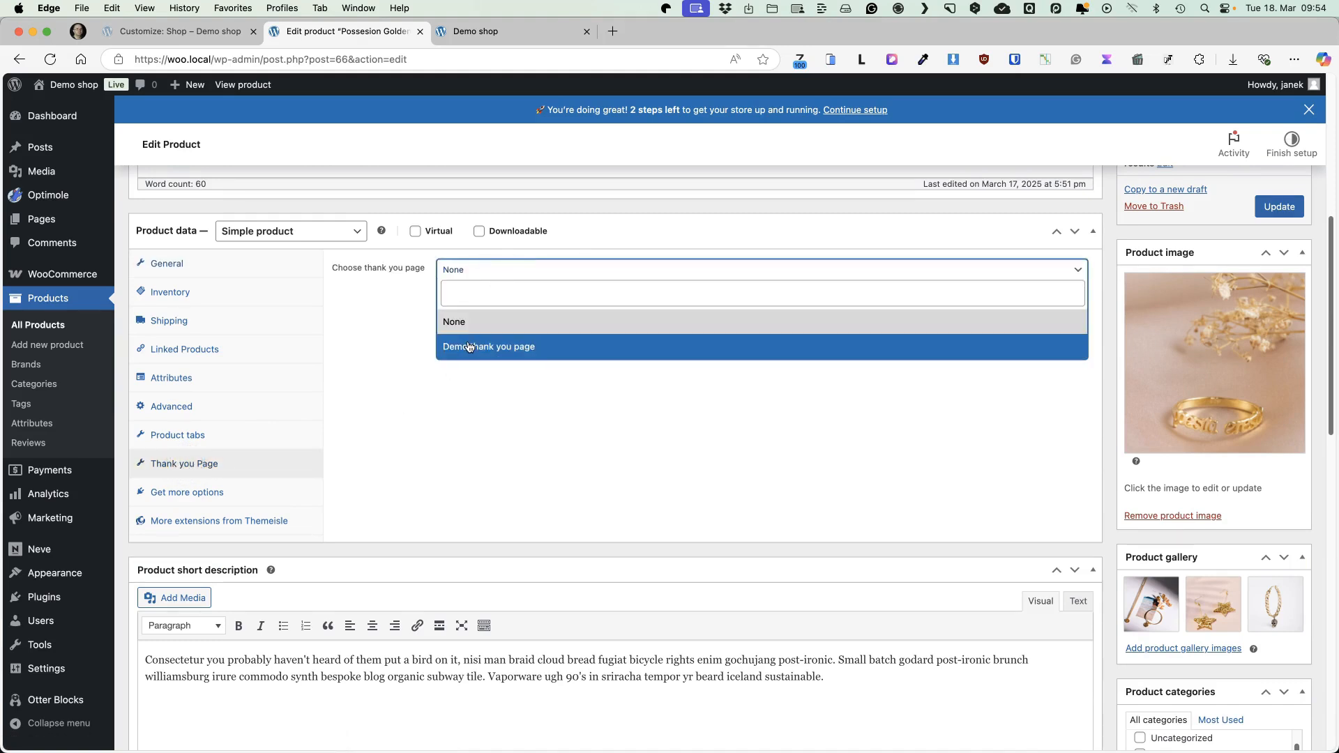
{"action": "left_click", "coordinate": [373, 378]}
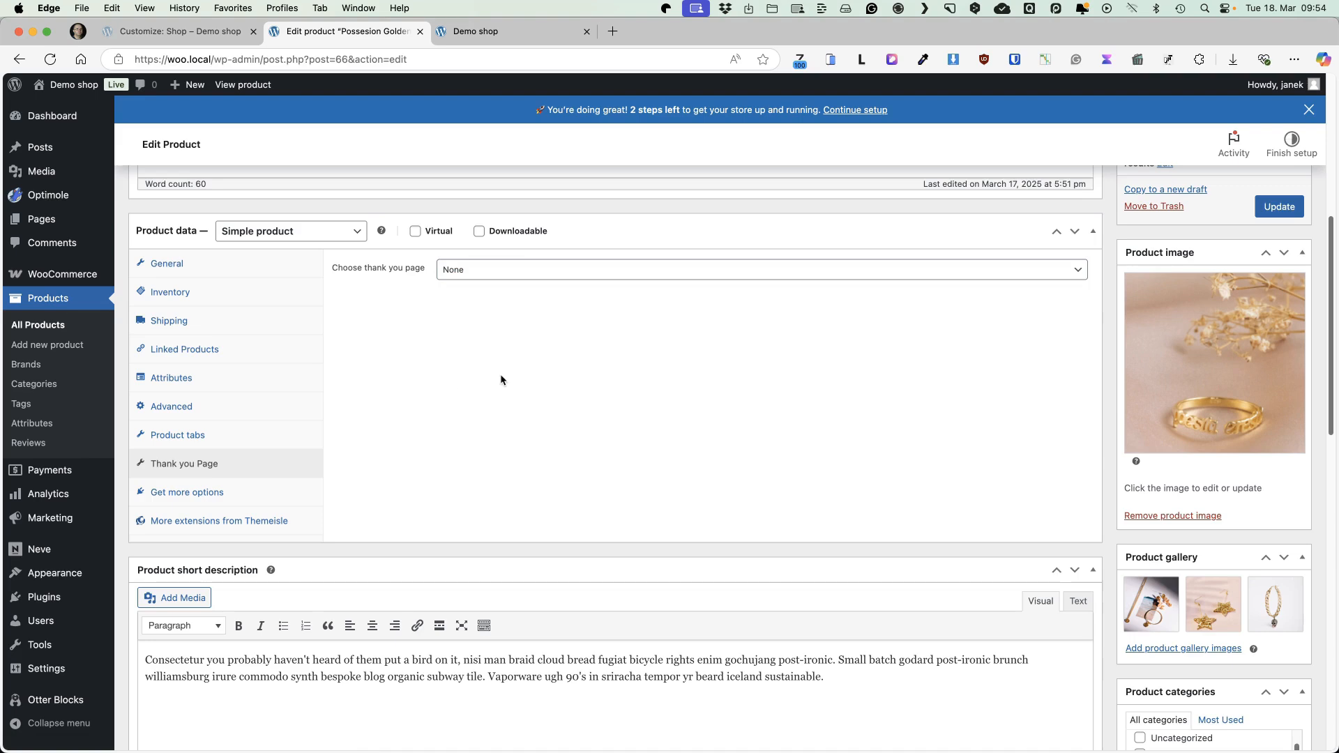
Open the WooCommerce Product Tabs list and compare it with the tabs on the Diamond Ropy product page
{"action": "mouse_move", "coordinate": [70, 274]}
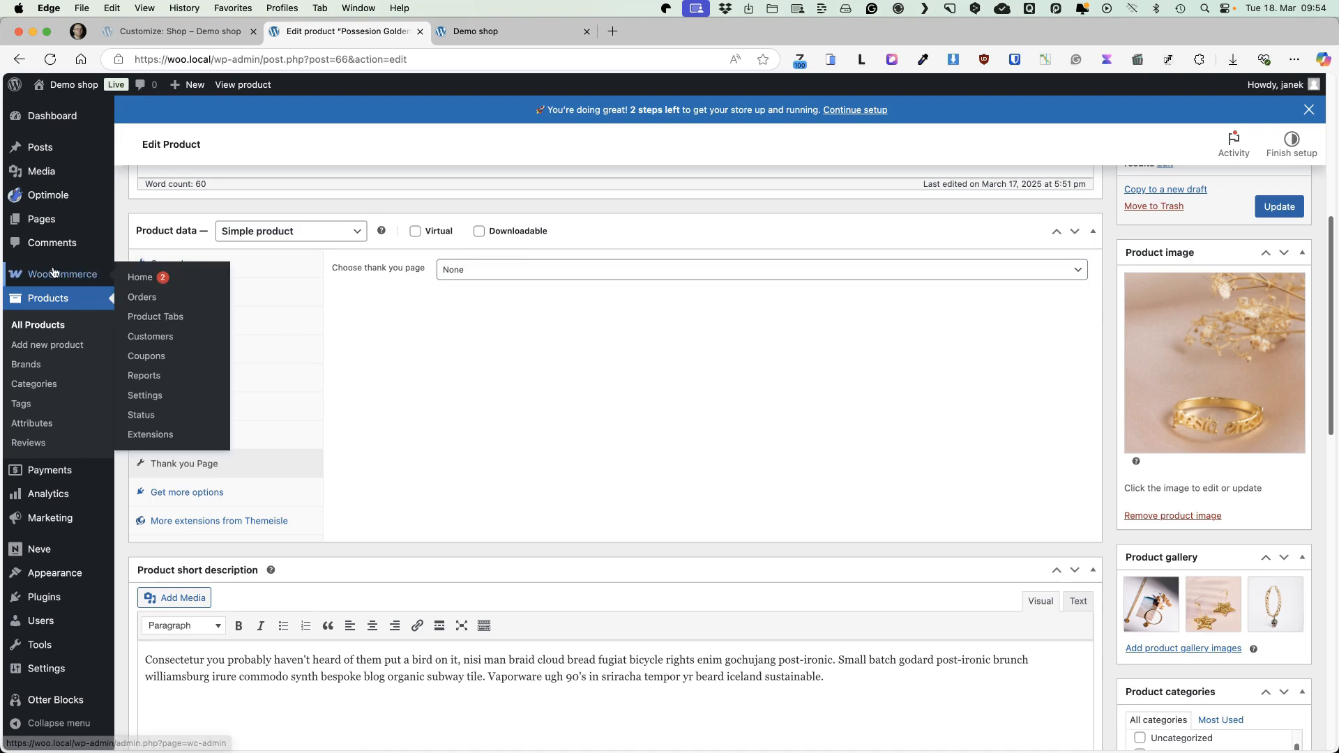
{"action": "left_click", "coordinate": [164, 315]}
{"action": "key", "text": "ctrl+Tab"}
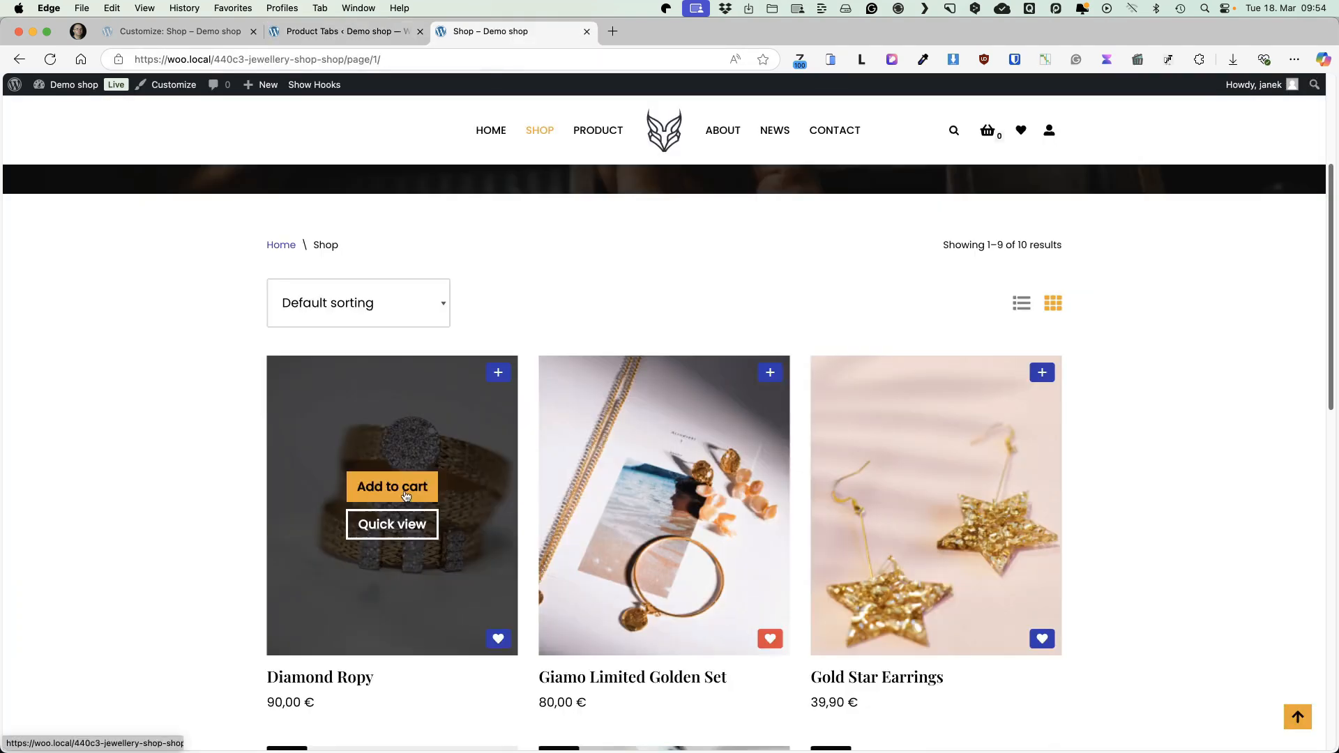
{"action": "left_click", "coordinate": [382, 411]}
{"action": "scroll", "coordinate": [299, 408], "scroll_direction": "down", "scroll_amount": 10}
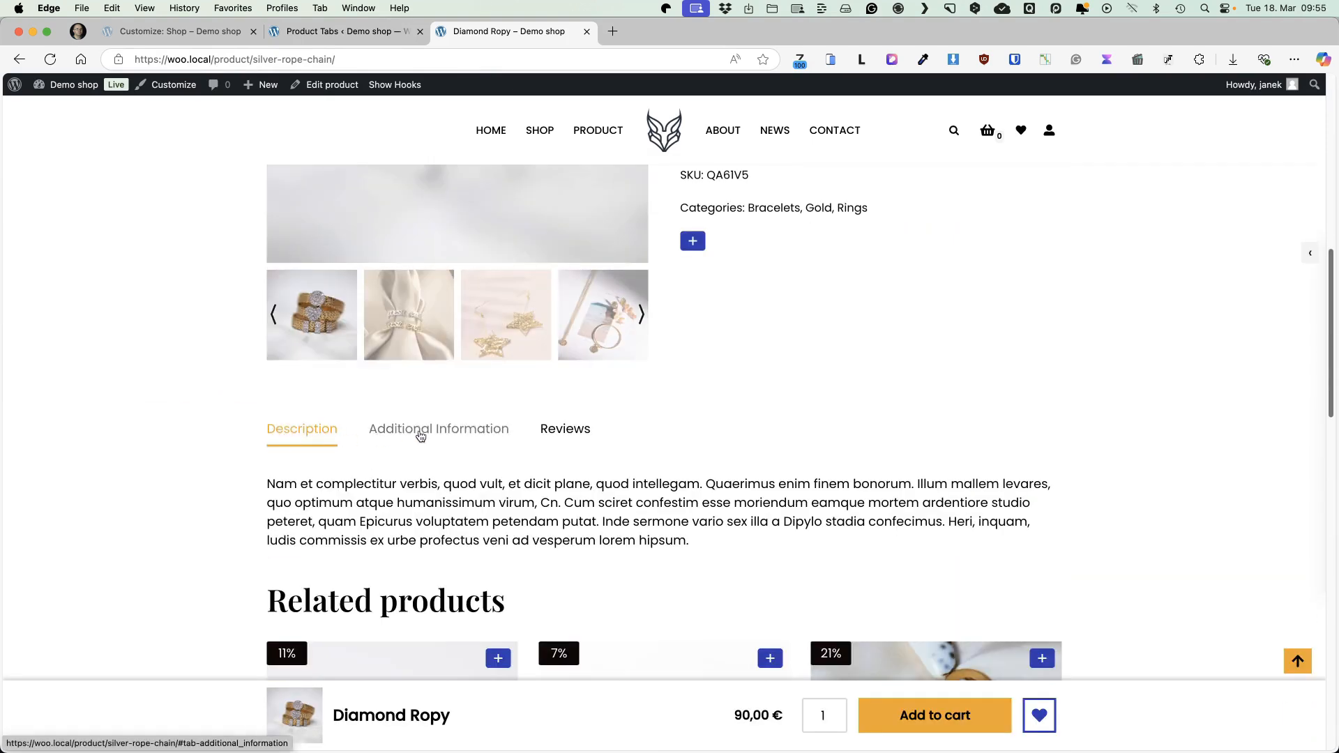
{"action": "left_click", "coordinate": [336, 31]}
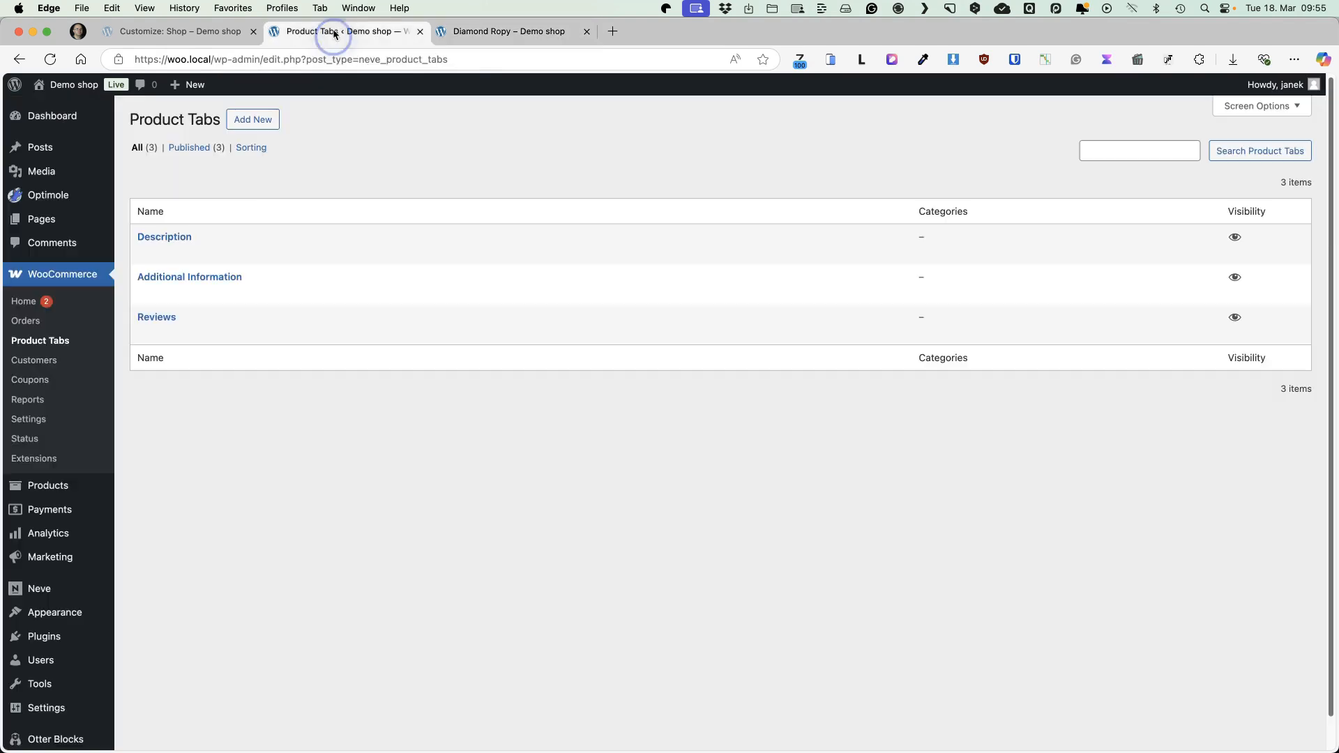
Create a new product tab titled "Shipping" and insert the Otter pricing pattern with Essential, Business and VIP plans
{"action": "left_click", "coordinate": [252, 119]}
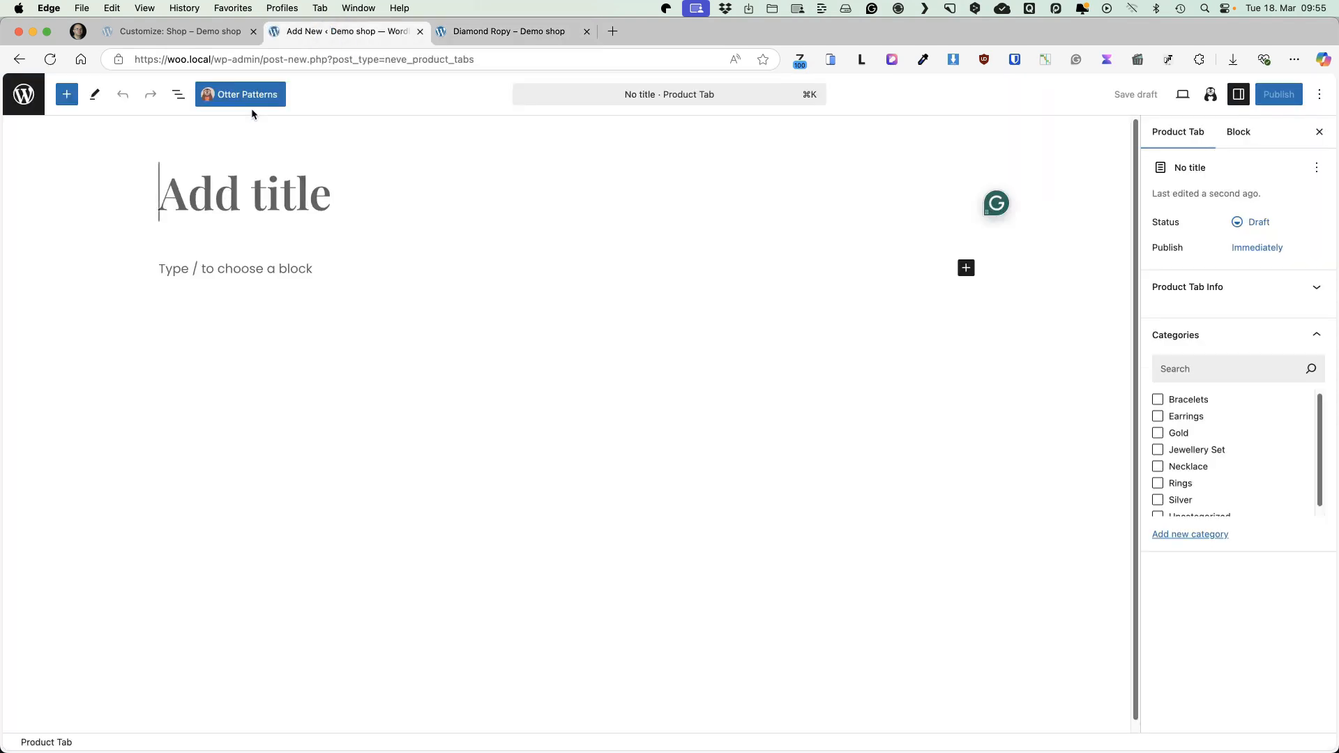
{"action": "type", "text": "Shipping"}
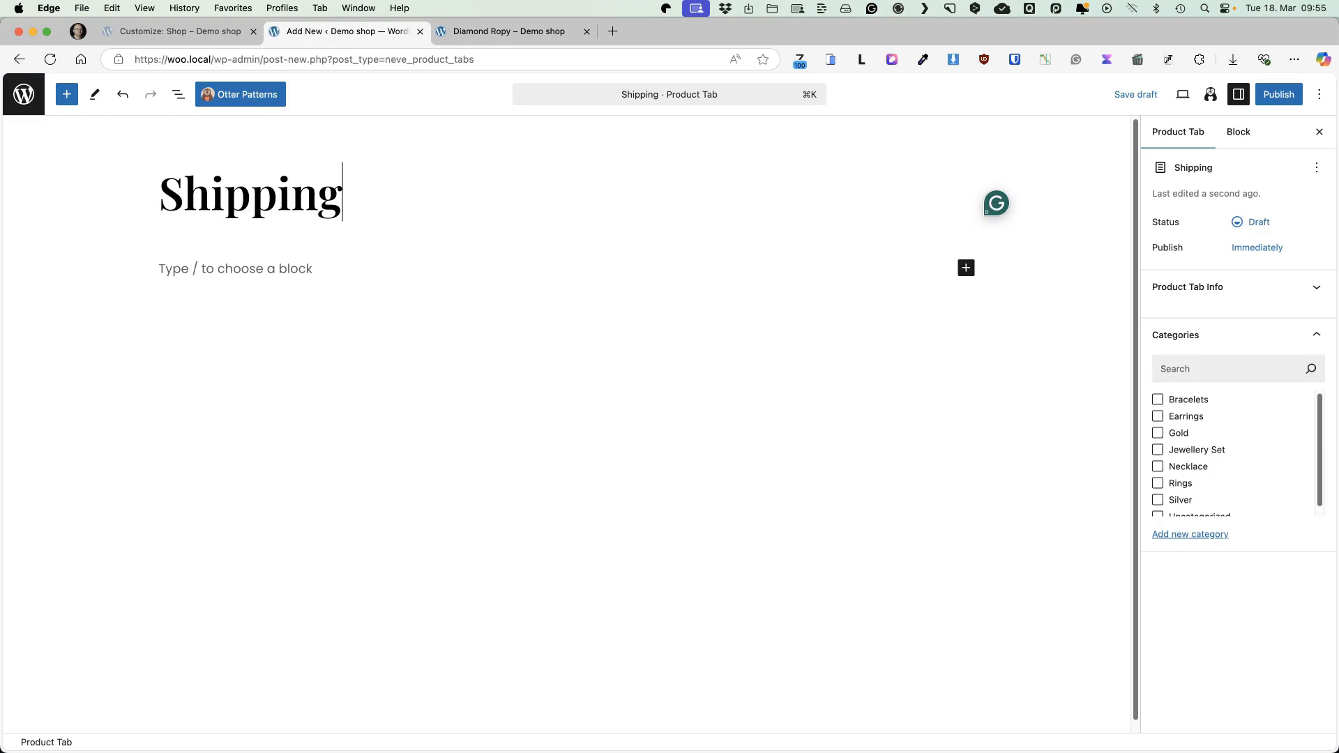
{"action": "left_click", "coordinate": [244, 95]}
{"action": "left_click", "coordinate": [436, 329]}
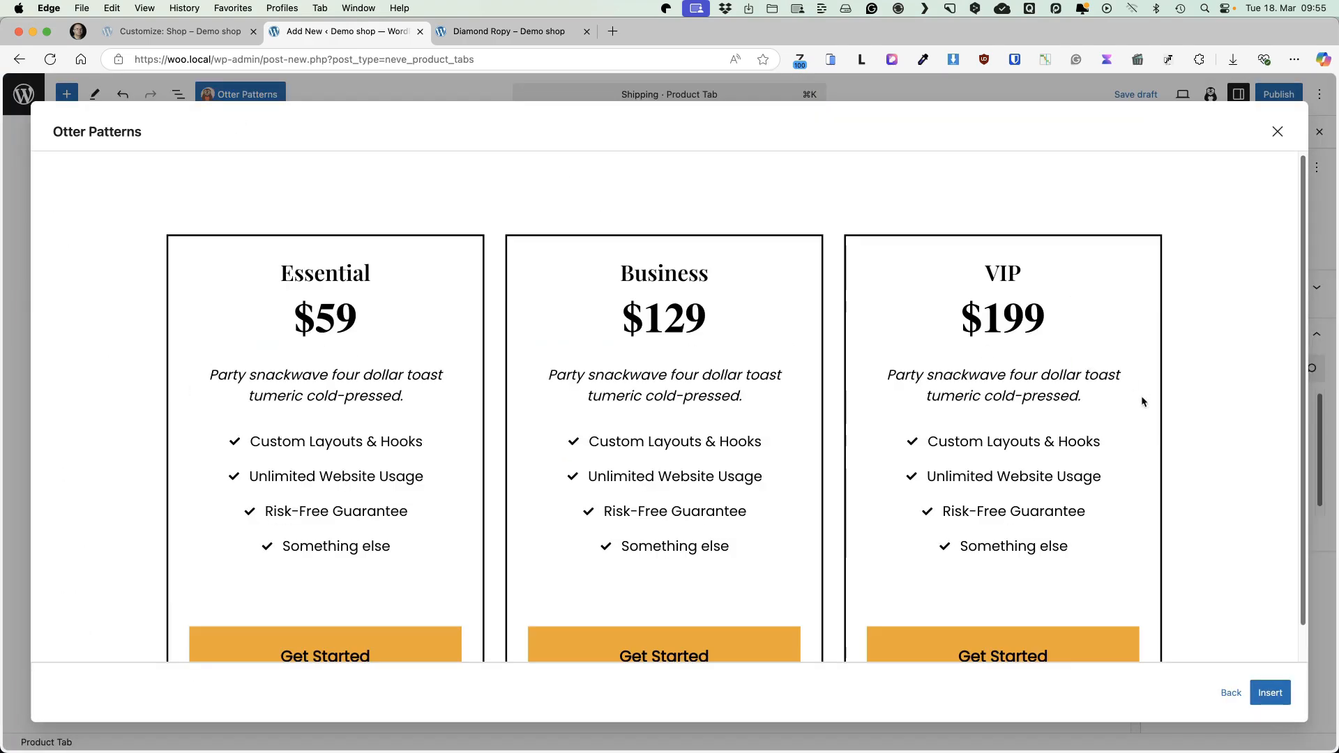
{"action": "left_click", "coordinate": [1273, 698]}
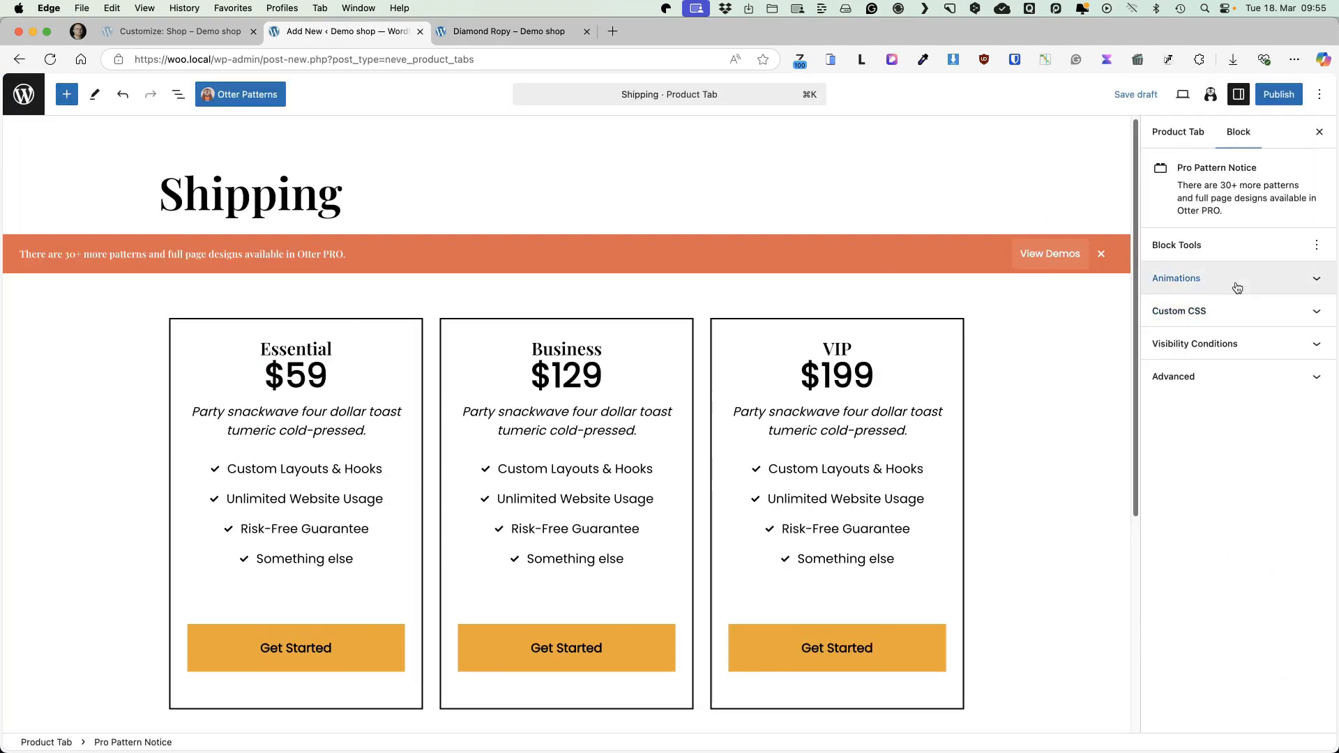
Assign the Shipping product tab to the Bracelets category and publish it
{"action": "left_click", "coordinate": [49, 742]}
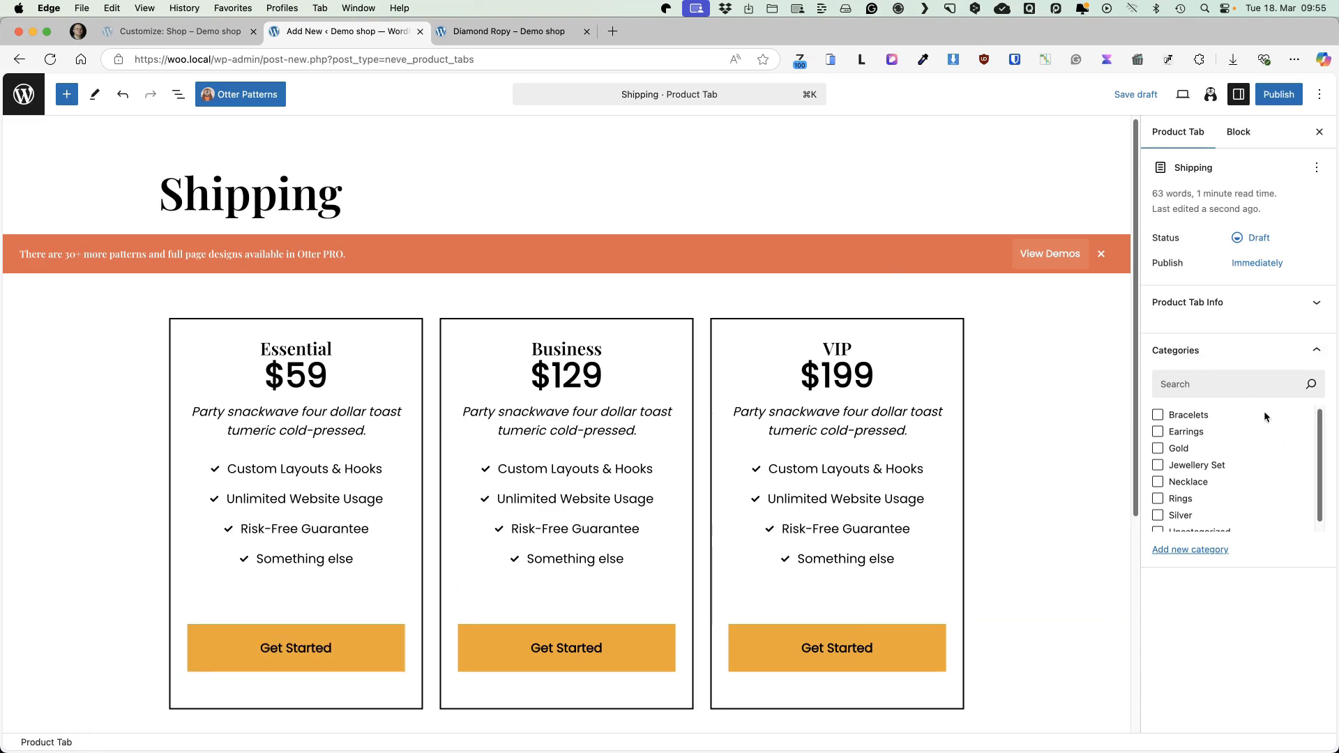
{"action": "left_click", "coordinate": [1159, 416]}
{"action": "left_click", "coordinate": [1158, 415]}
{"action": "left_click", "coordinate": [1159, 416]}
{"action": "left_click", "coordinate": [1289, 95]}
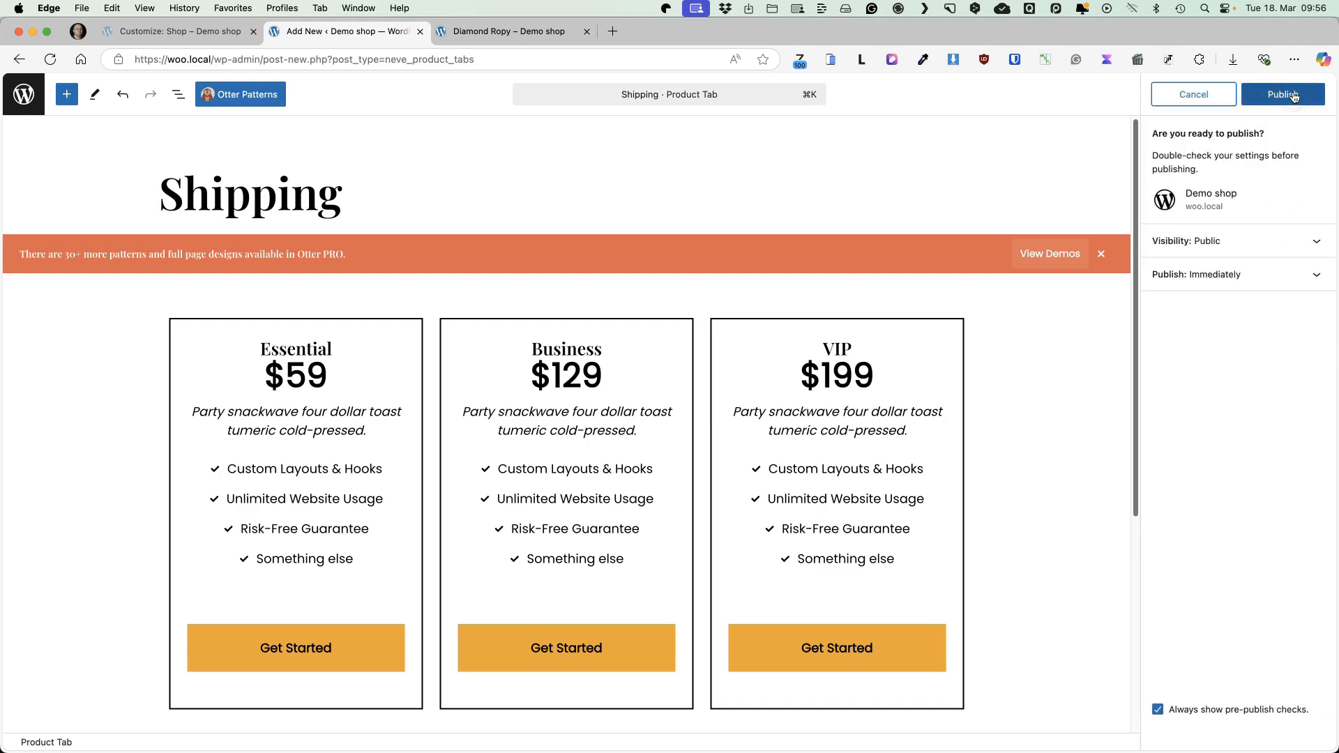
{"action": "left_click", "coordinate": [1293, 96]}
Reload the Diamond Ropy product page and examine the content of its Shipping tab
{"action": "key", "text": "ctrl+Tab"}
{"action": "scroll", "coordinate": [813, 307], "scroll_direction": "up", "scroll_amount": 3}
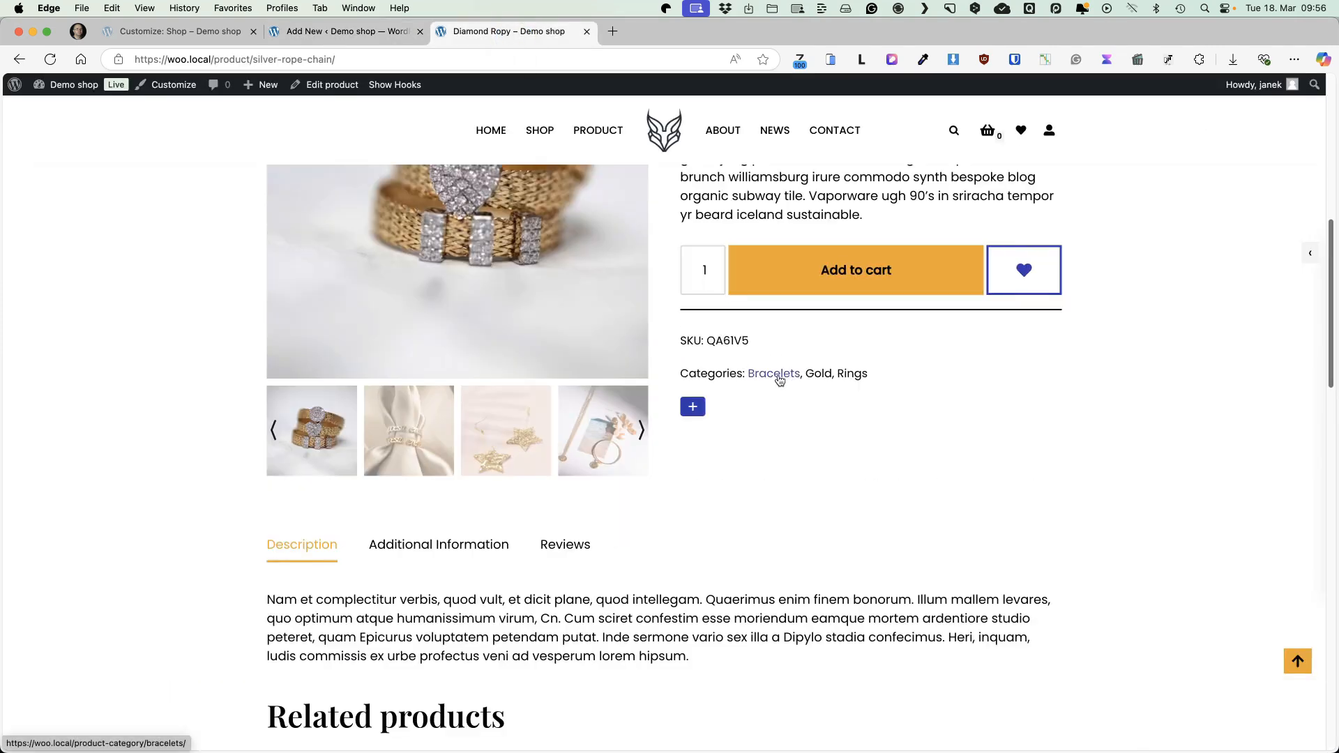
{"action": "left_click", "coordinate": [50, 60]}
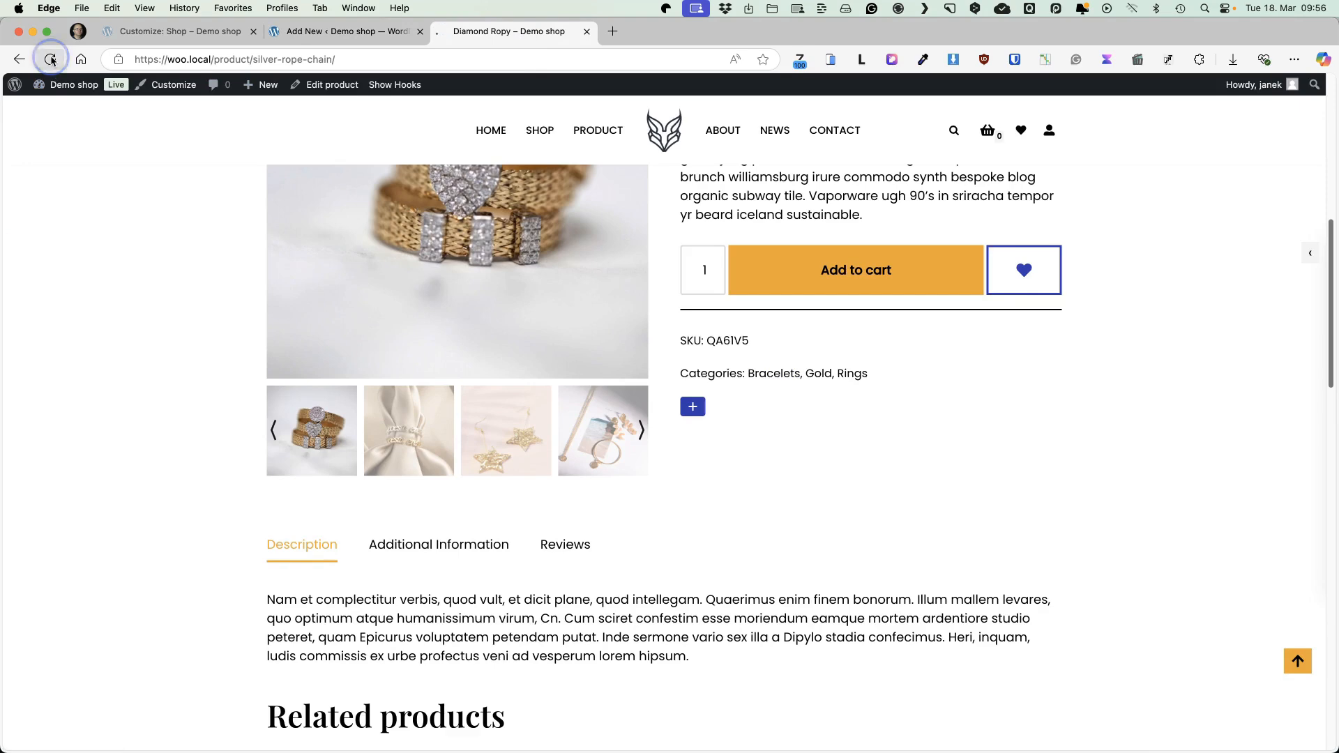
{"action": "left_click", "coordinate": [663, 438]}
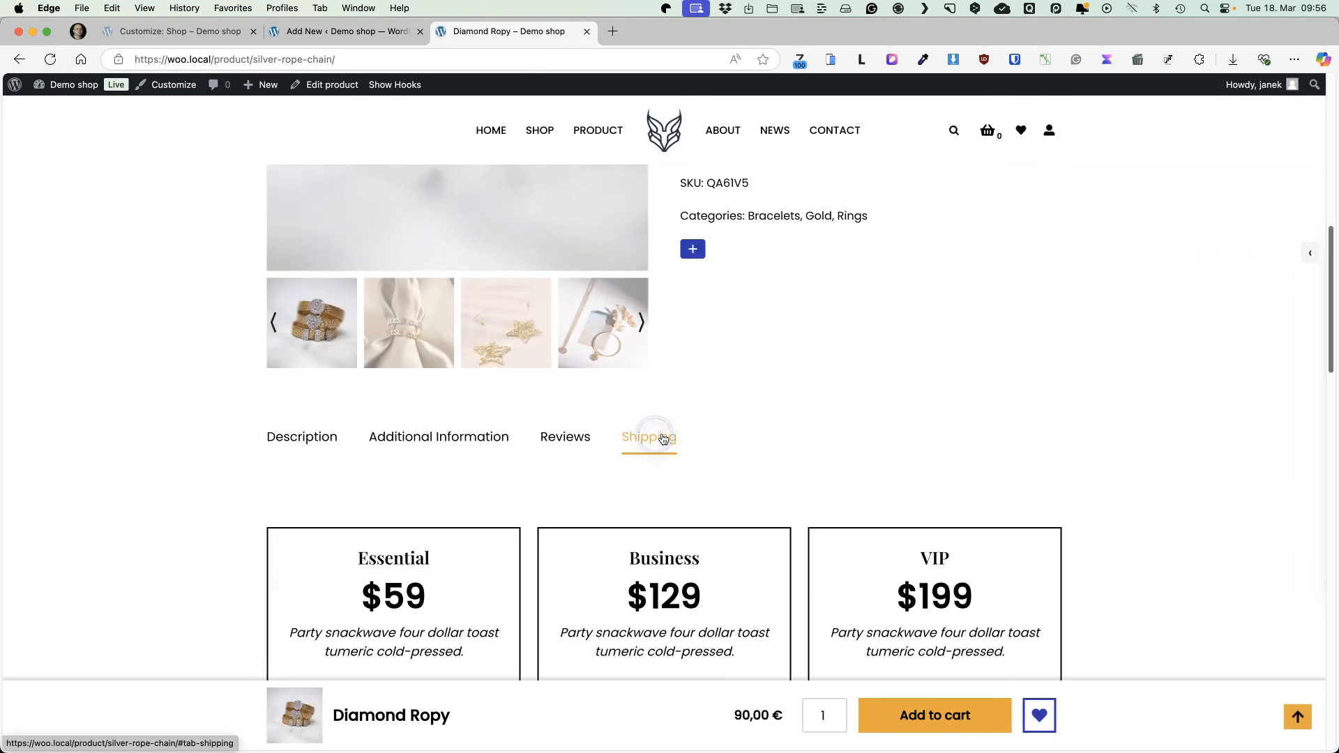
{"action": "scroll", "coordinate": [847, 371], "scroll_direction": "down", "scroll_amount": 4}
{"action": "scroll", "coordinate": [848, 372], "scroll_direction": "up", "scroll_amount": 14}
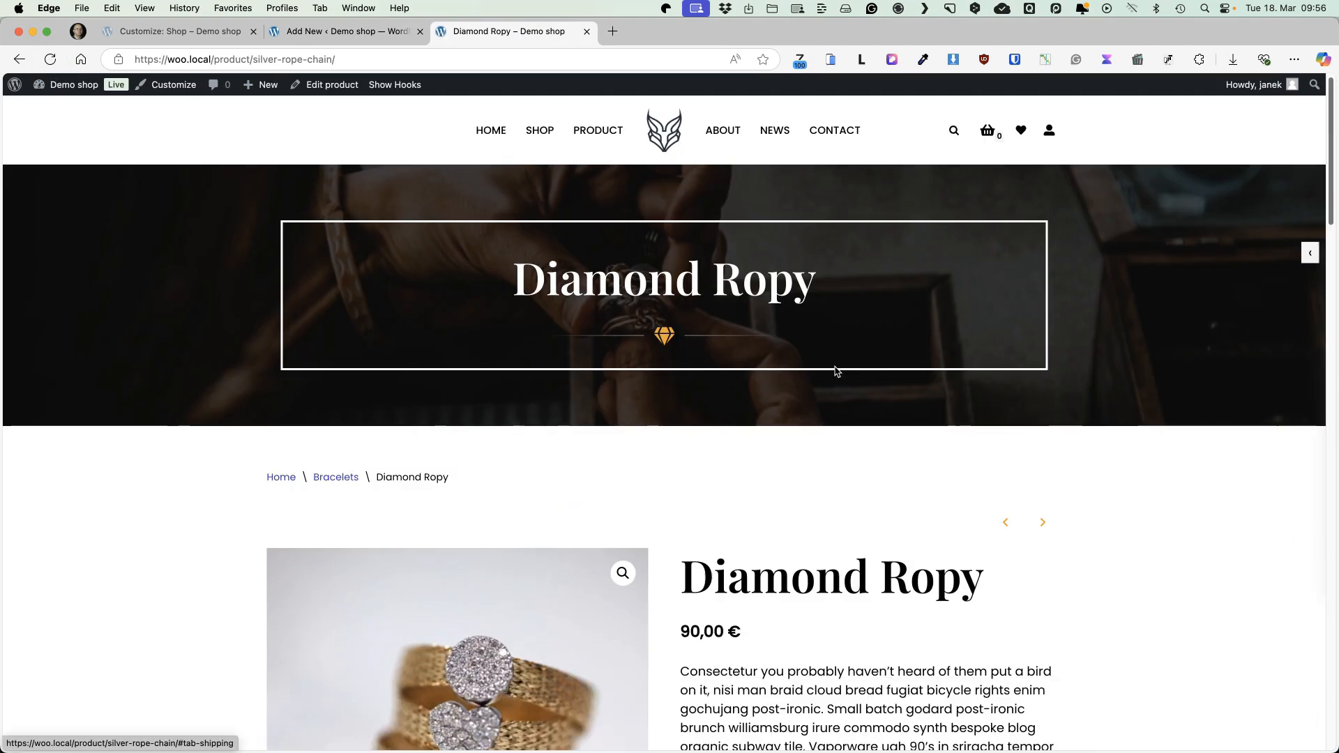
Open the Gold Star Earrings product from the shop and check which product tabs it has
{"action": "left_click", "coordinate": [540, 131]}
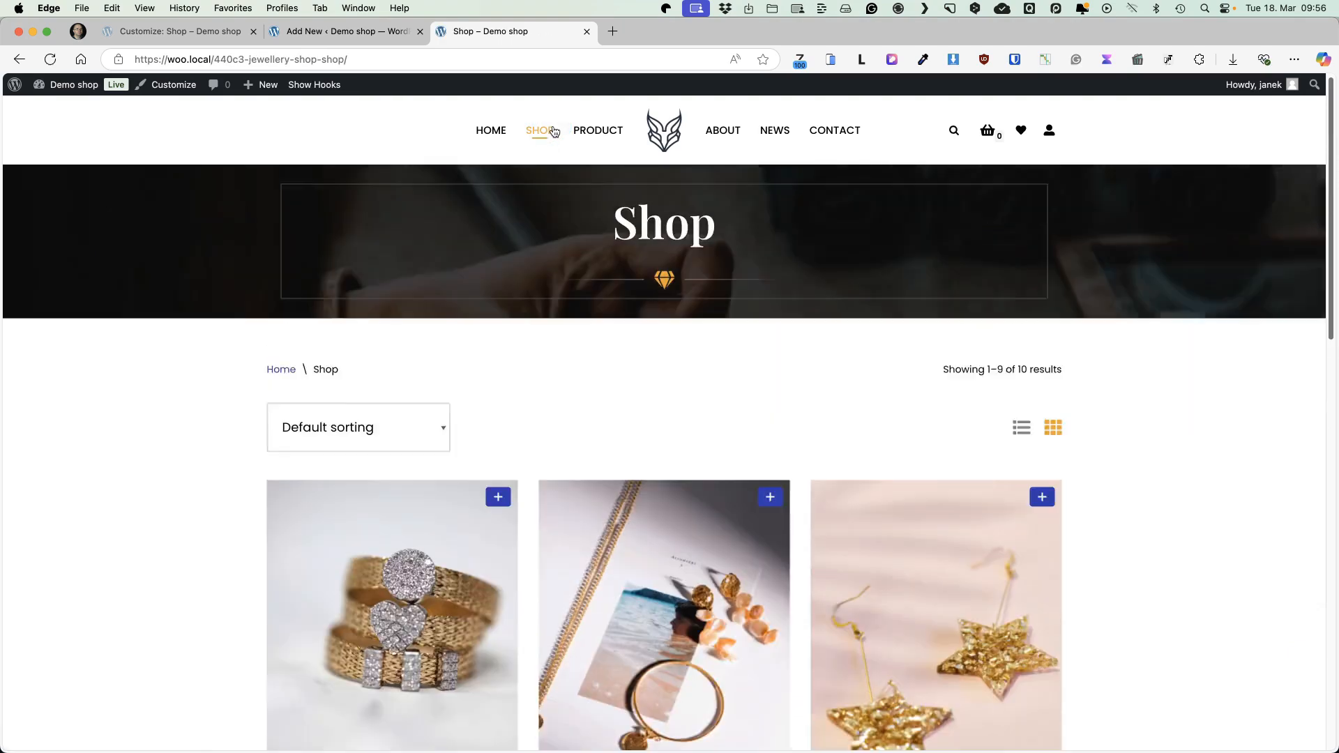
{"action": "scroll", "coordinate": [802, 312], "scroll_direction": "down", "scroll_amount": 3}
{"action": "scroll", "coordinate": [802, 311], "scroll_direction": "down", "scroll_amount": 3}
{"action": "left_click", "coordinate": [982, 275]}
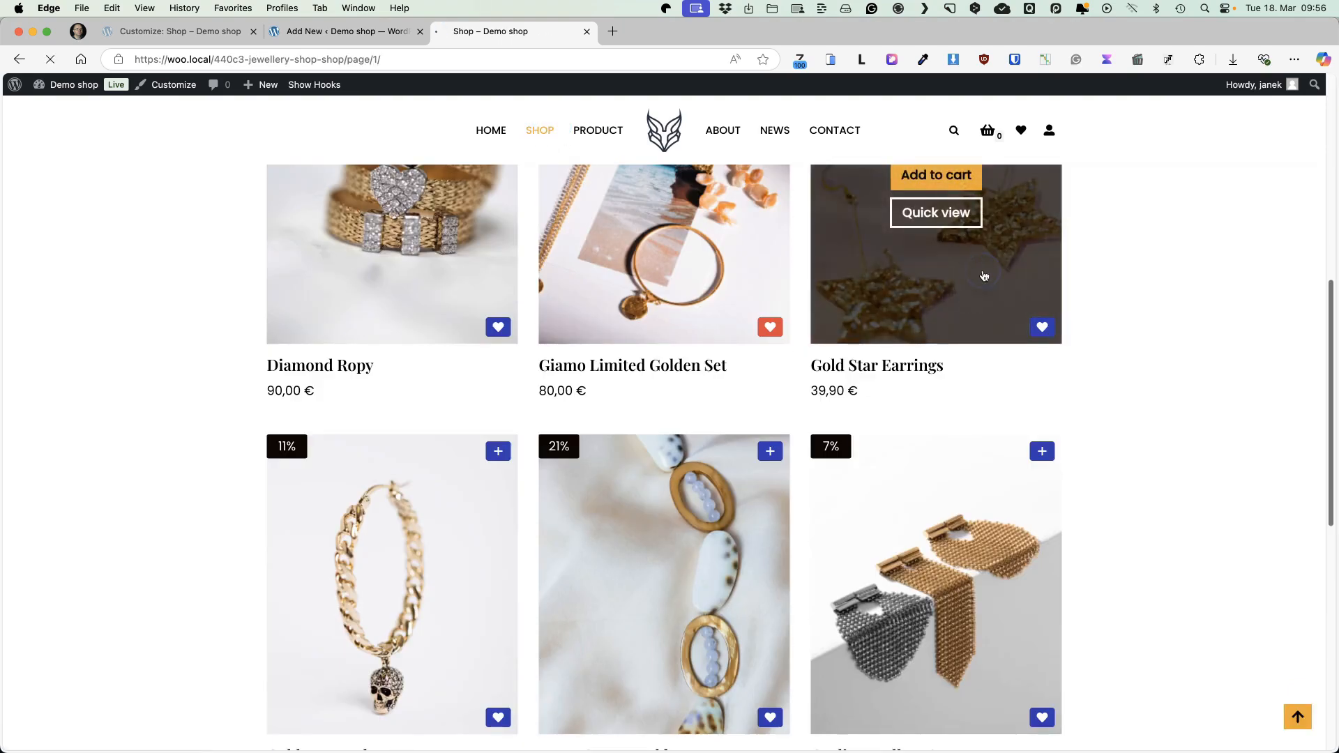
{"action": "scroll", "coordinate": [941, 369], "scroll_direction": "down", "scroll_amount": 10}
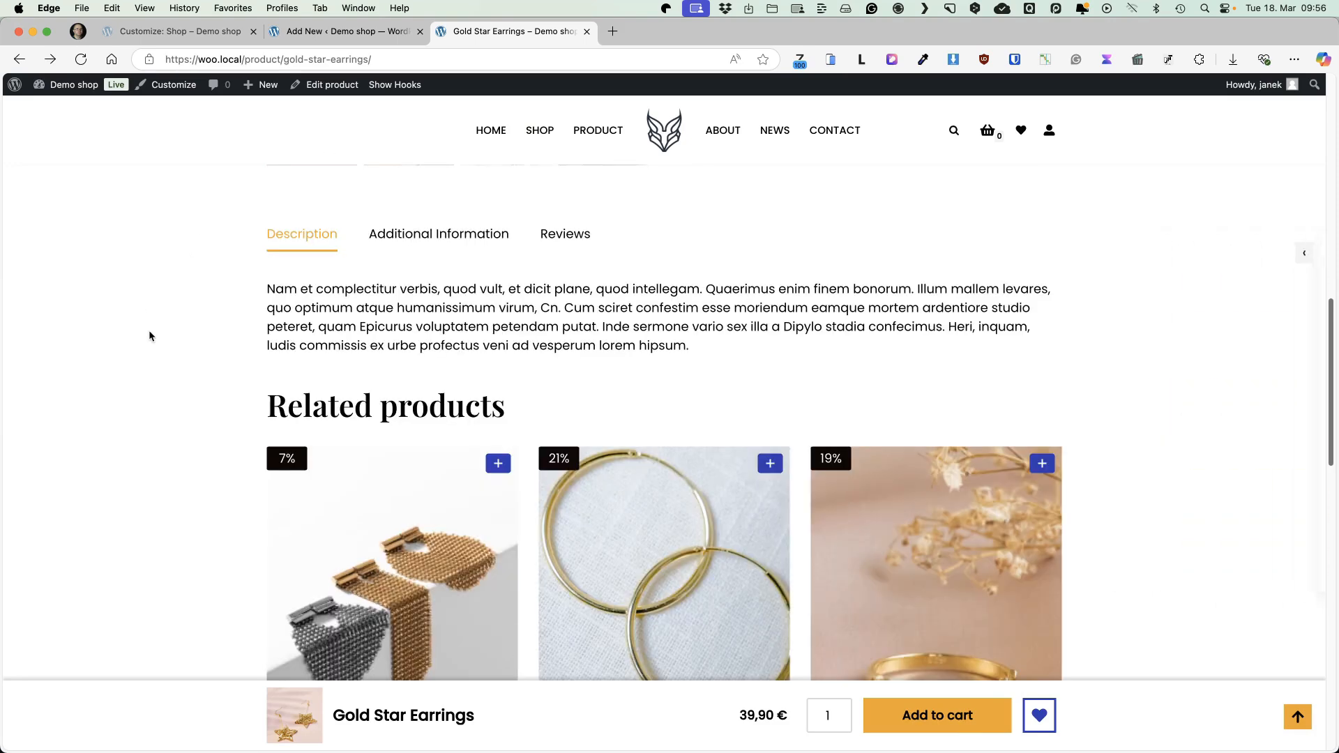
Edit the Gold Star Earrings product, overriding its default tab layout and moving Reviews to the first position
{"action": "left_click", "coordinate": [330, 84]}
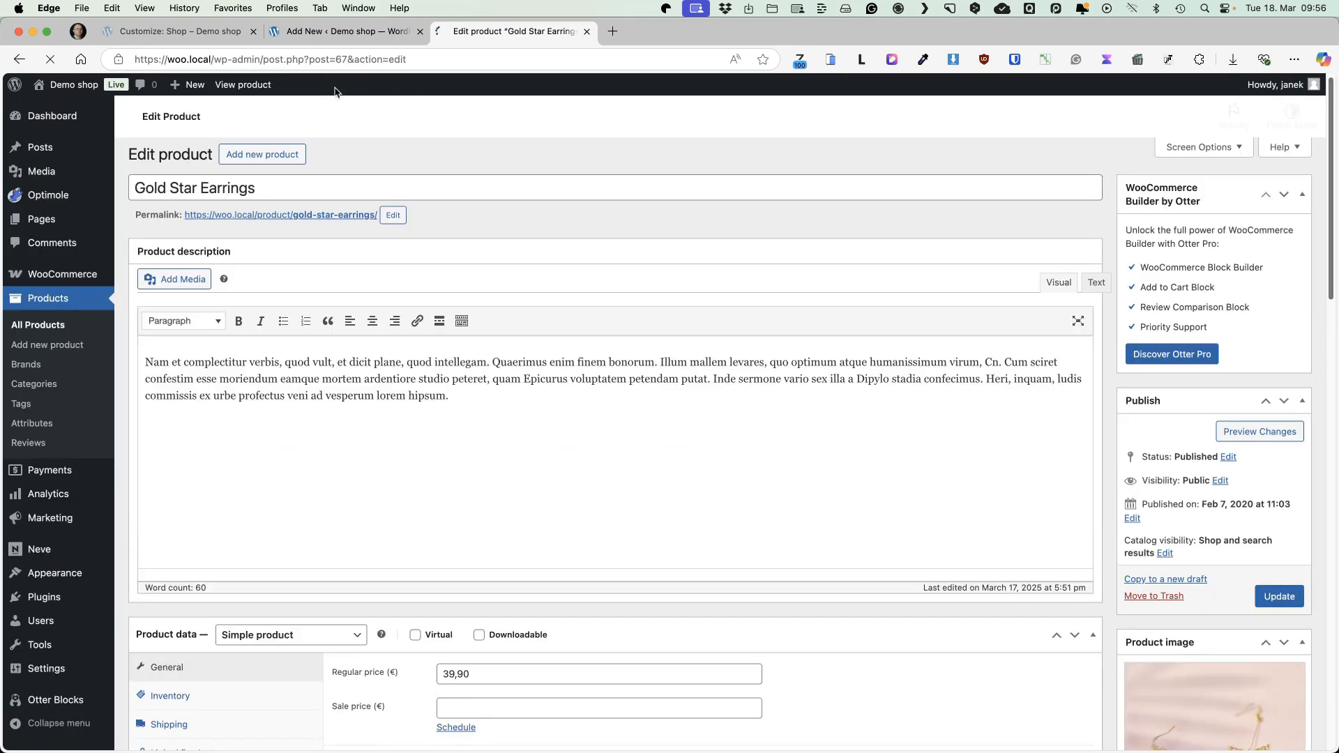
{"action": "scroll", "coordinate": [558, 374], "scroll_direction": "down", "scroll_amount": 5}
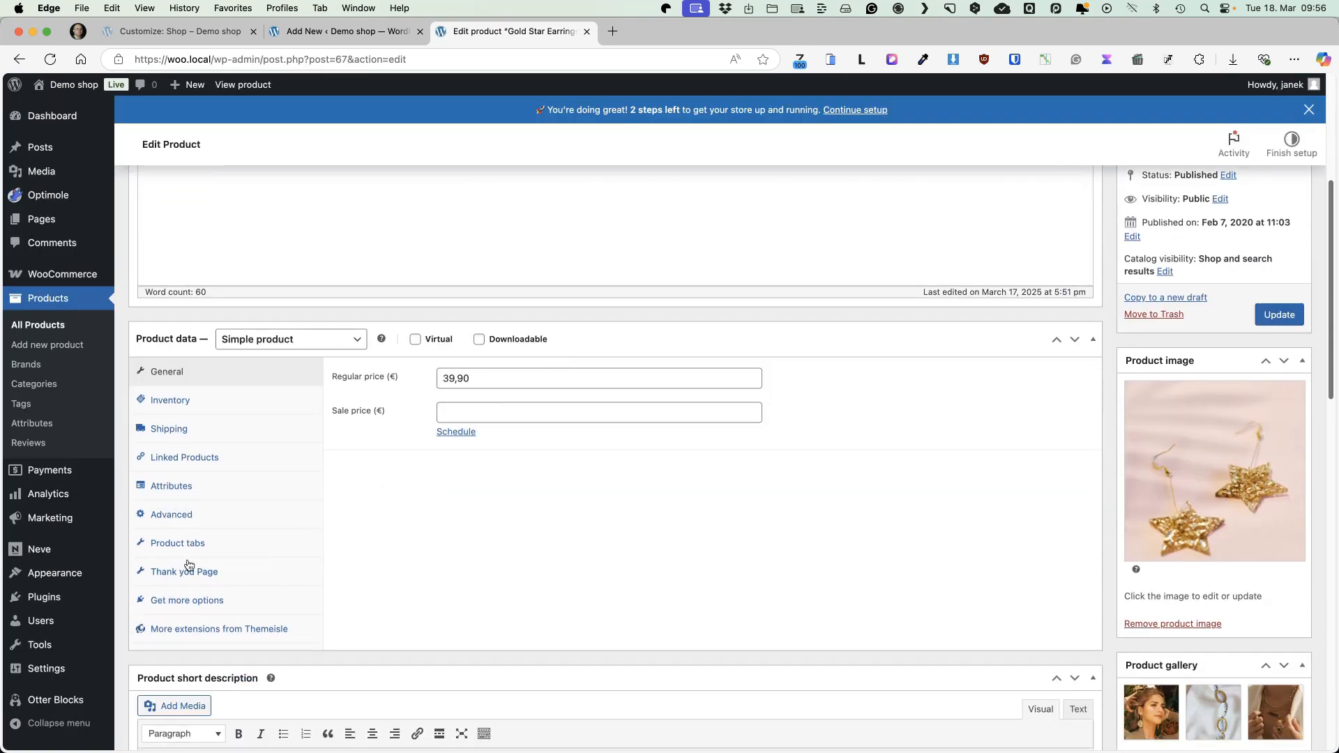
{"action": "left_click", "coordinate": [190, 543]}
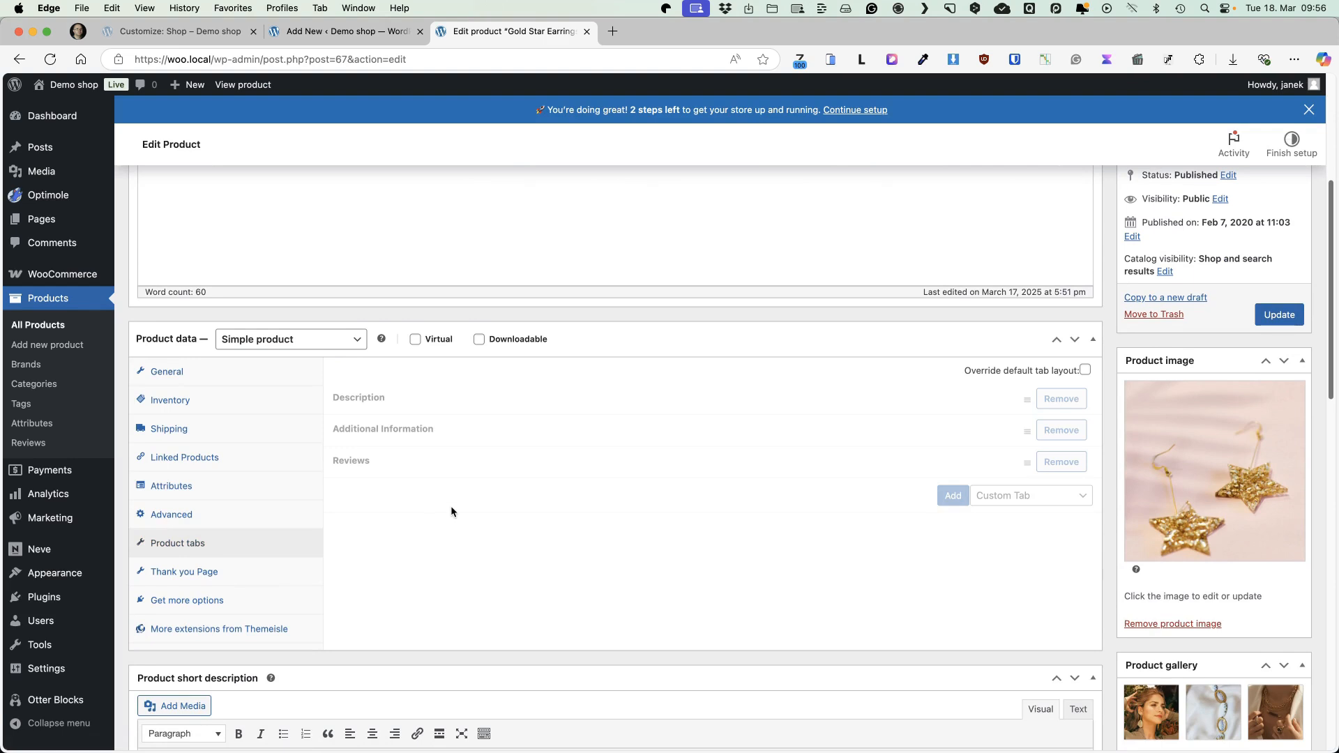
{"action": "left_click", "coordinate": [1084, 371]}
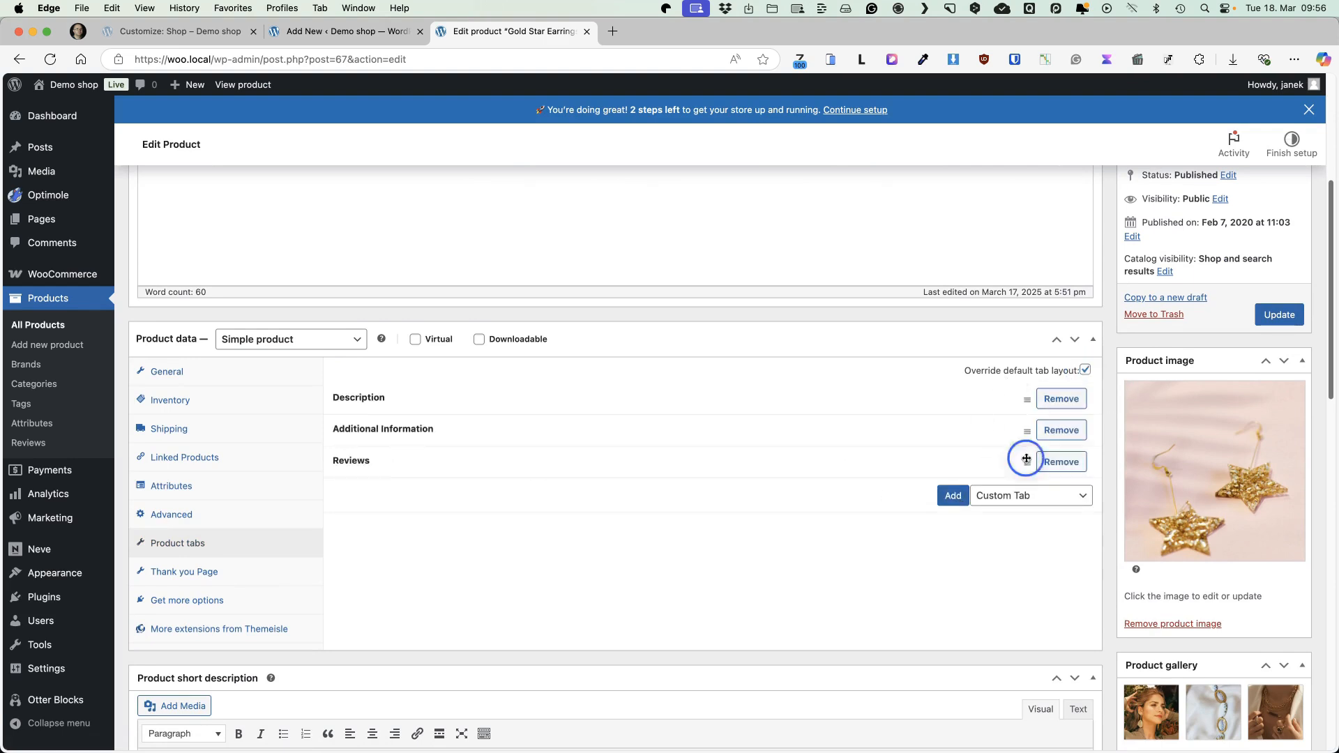
{"action": "left_click_drag", "start_coordinate": [1027, 459], "coordinate": [1023, 394]}
Add the Shipping tab to the Gold Star Earrings tab layout and update the product
{"action": "left_click", "coordinate": [1025, 496]}
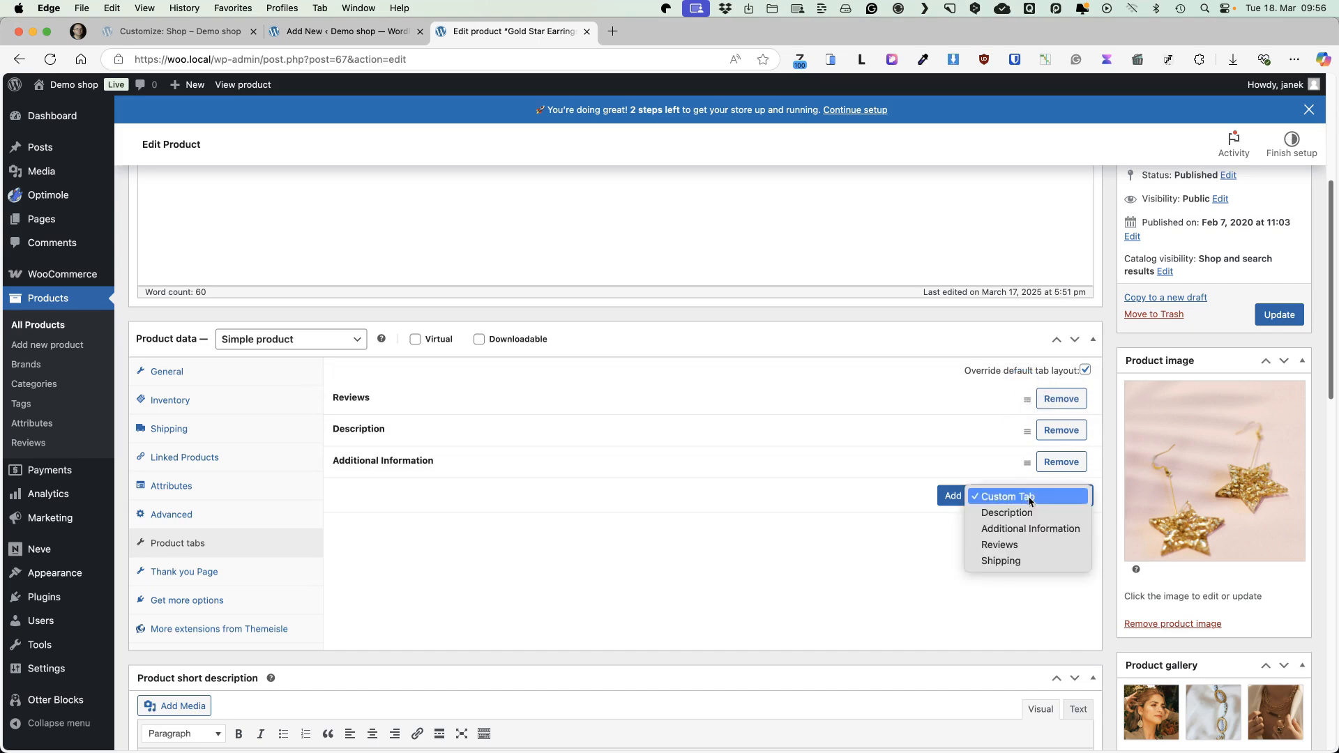
{"action": "left_click", "coordinate": [1001, 561]}
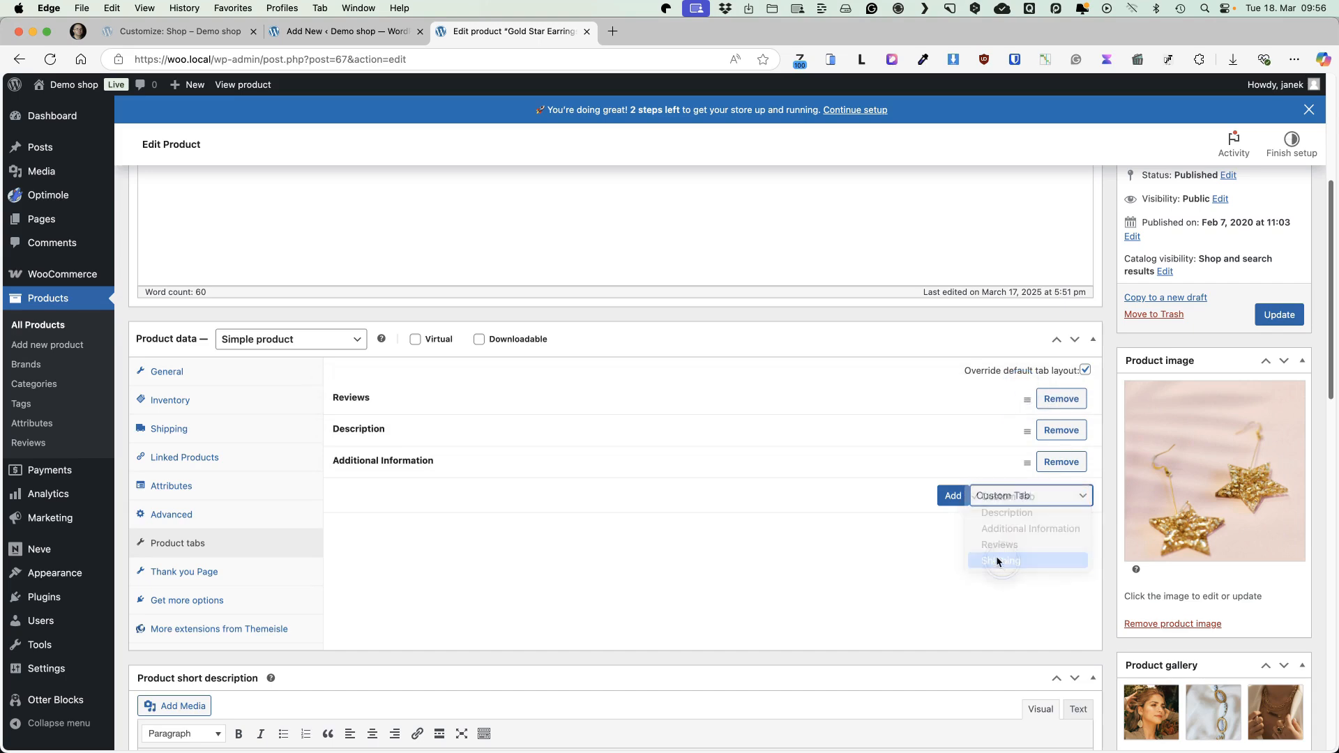
{"action": "left_click", "coordinate": [953, 495]}
{"action": "left_click", "coordinate": [1265, 316]}
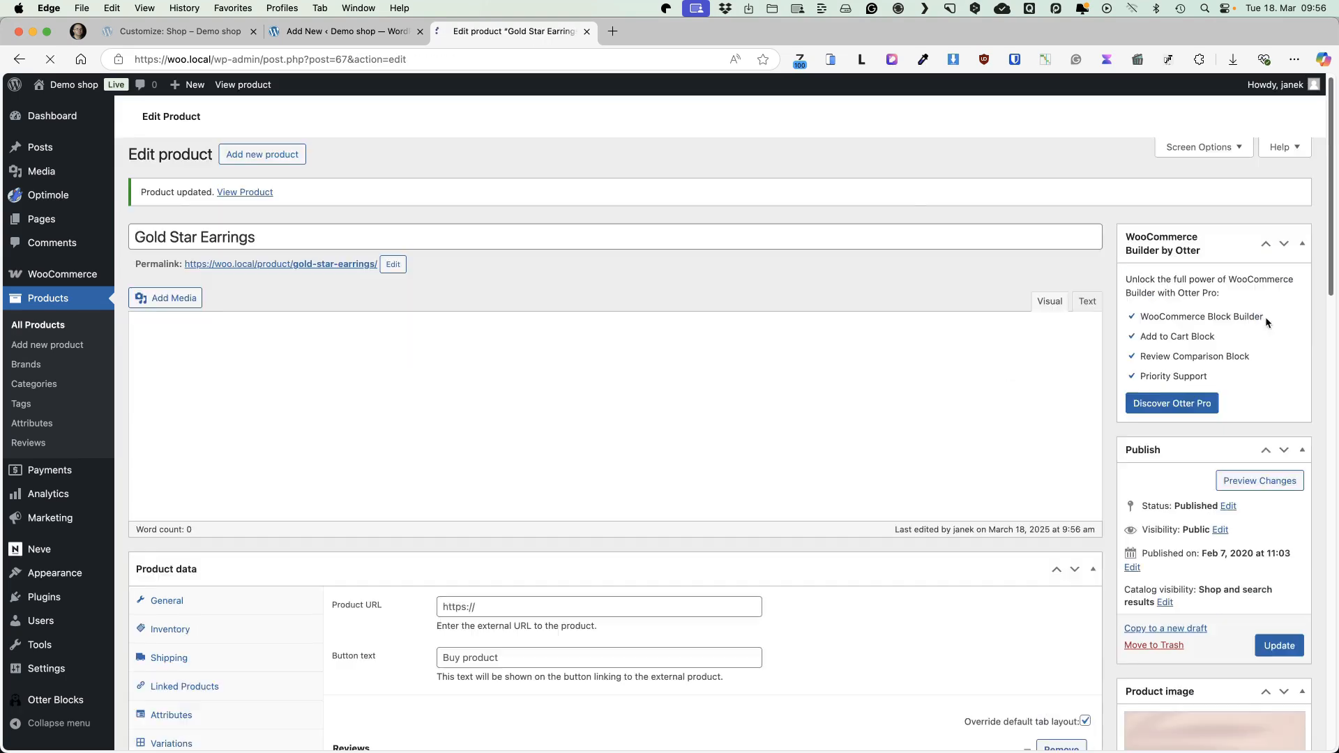
View the Gold Star Earrings product page in a new browser tab and check its tab order
{"action": "left_click", "coordinate": [242, 84], "text": "super"}
{"action": "left_click", "coordinate": [675, 23]}
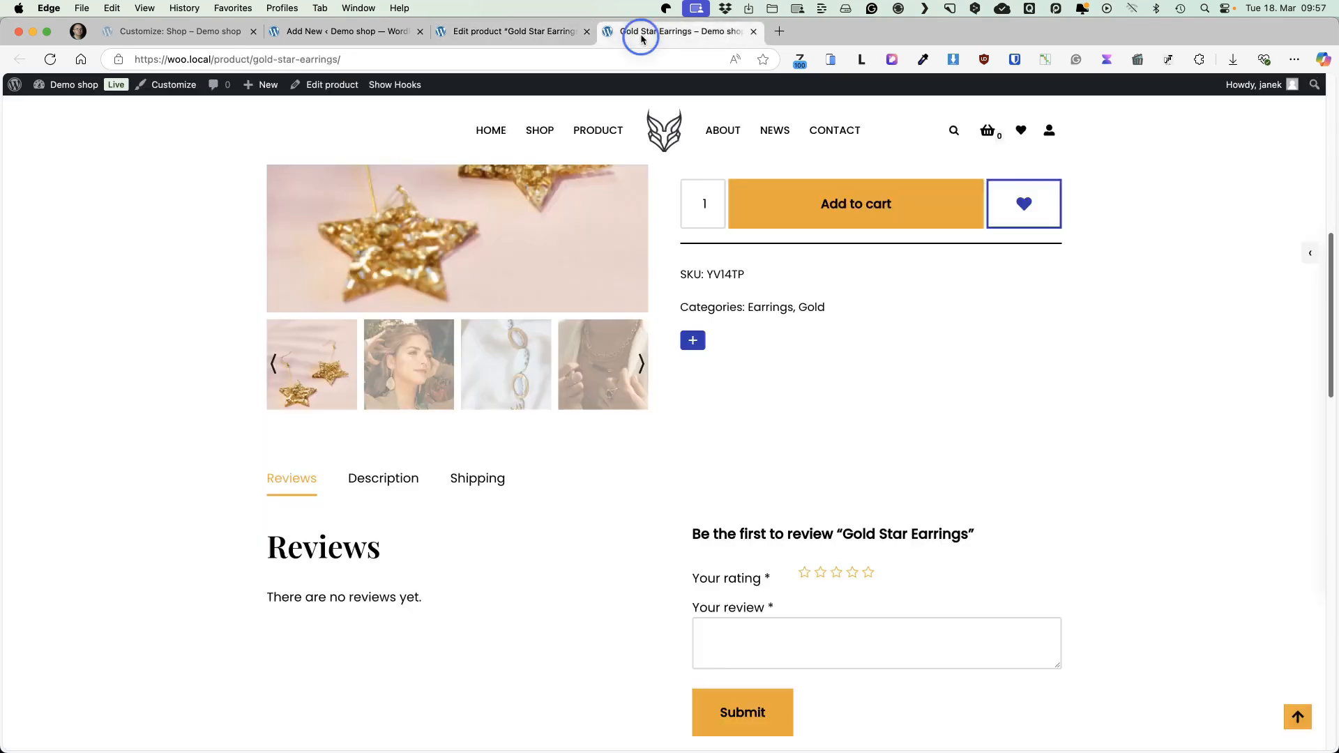
{"action": "scroll", "coordinate": [492, 449], "scroll_direction": "down", "scroll_amount": 1}
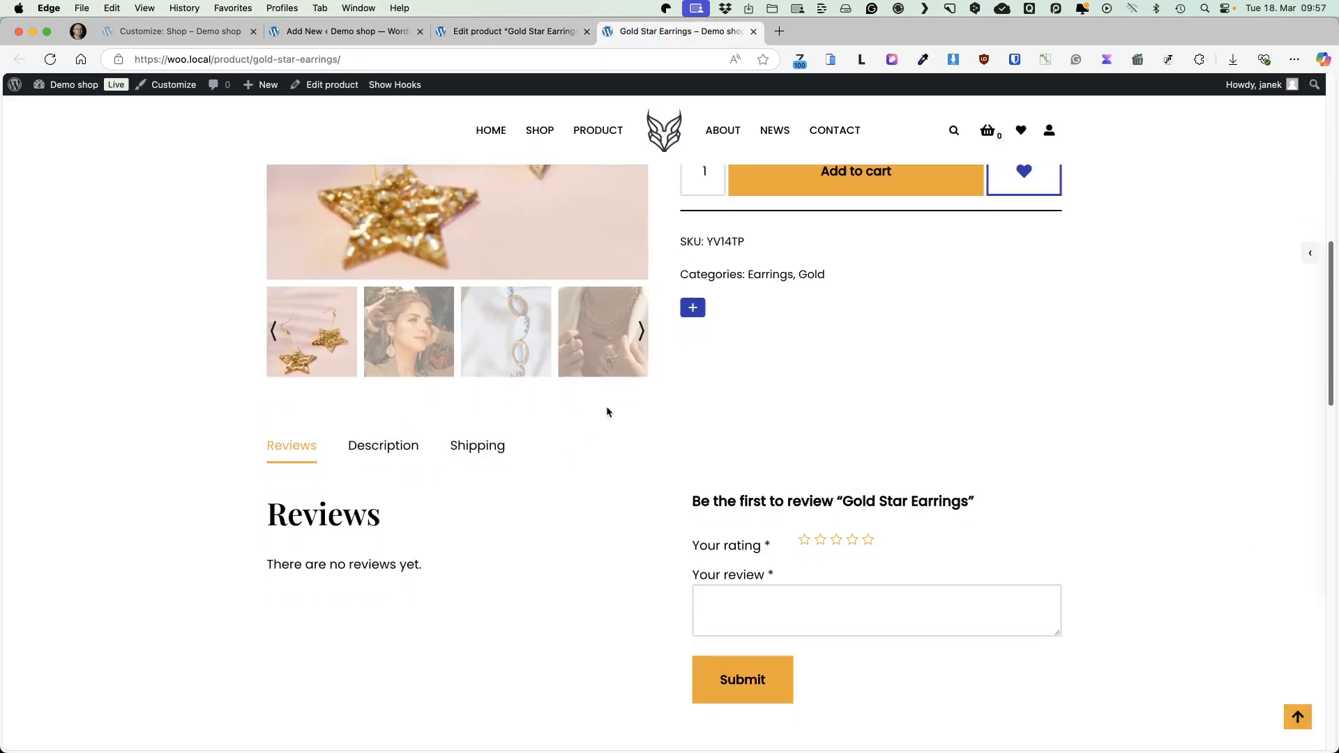
Set the Gold Star Earrings shipping weight to 20 kg and update the product
{"action": "left_click", "coordinate": [514, 32]}
{"action": "left_click", "coordinate": [171, 360]}
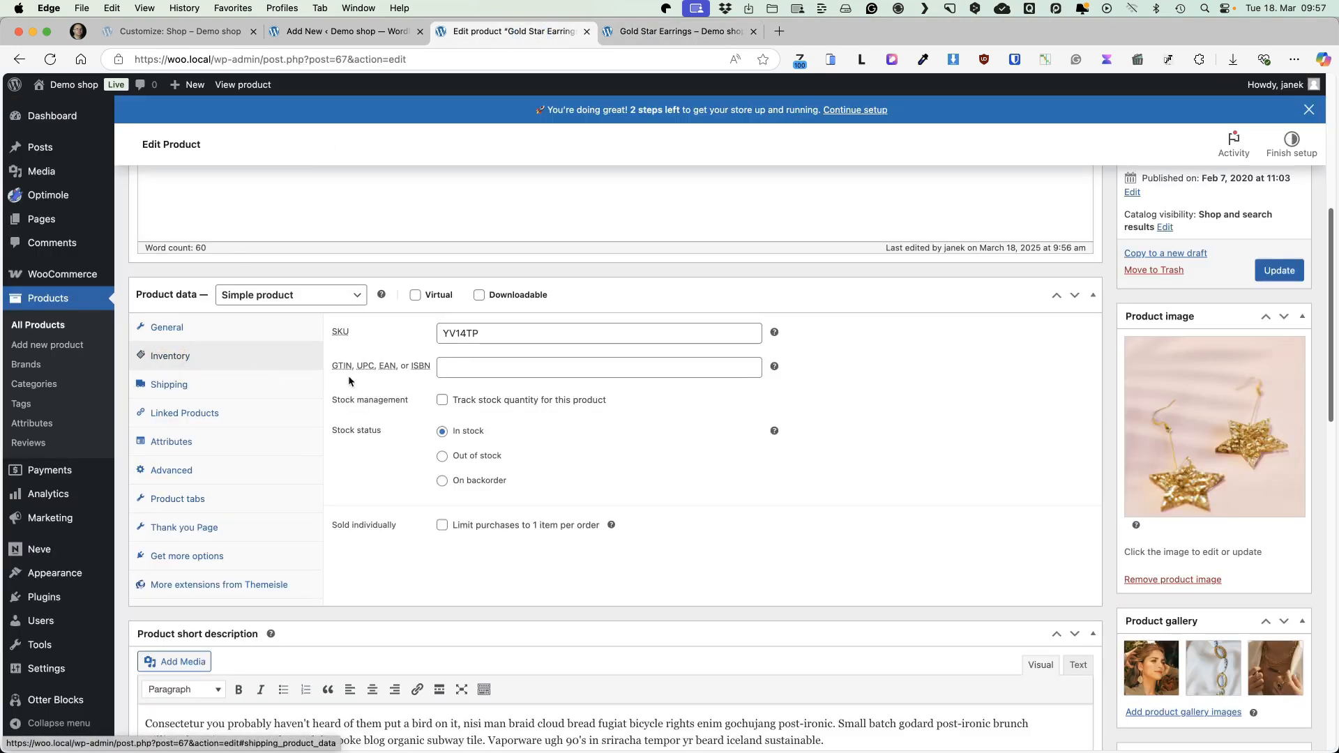
{"action": "left_click", "coordinate": [174, 383]}
{"action": "left_click", "coordinate": [476, 328]}
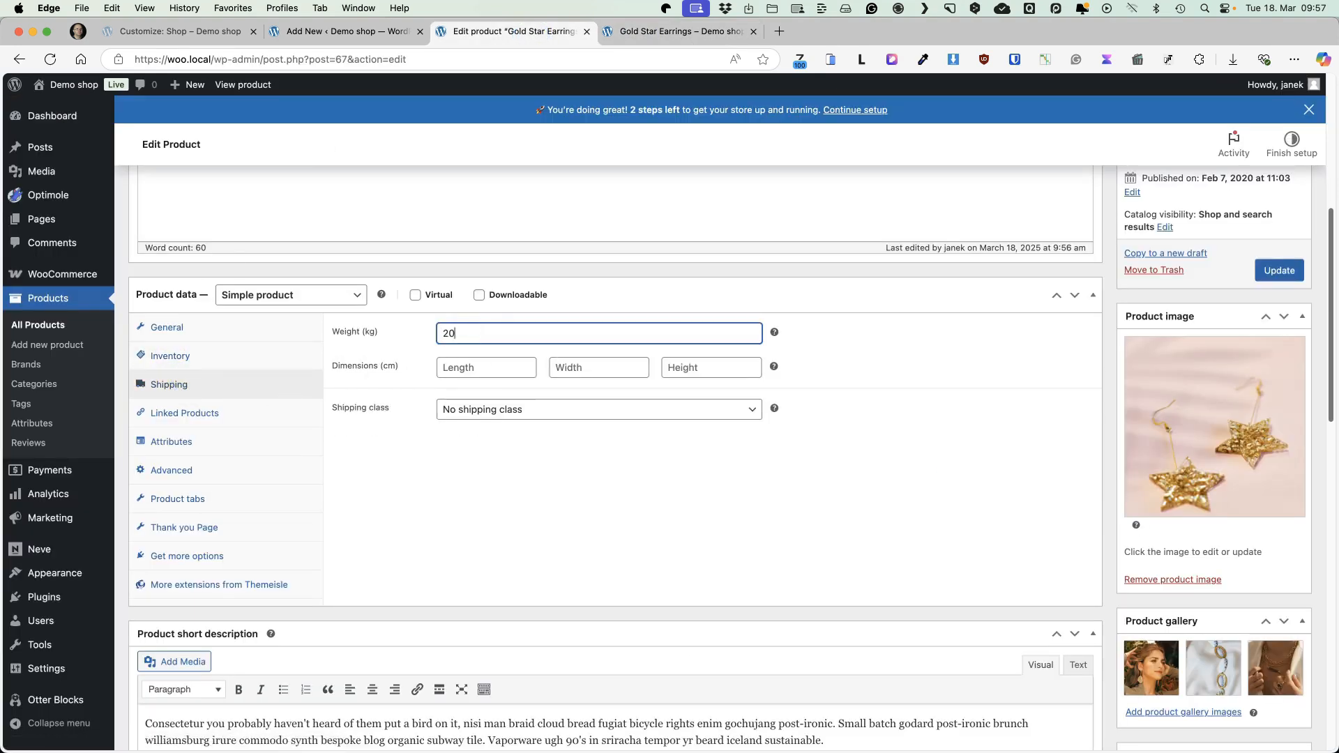
{"action": "left_click", "coordinate": [1273, 274]}
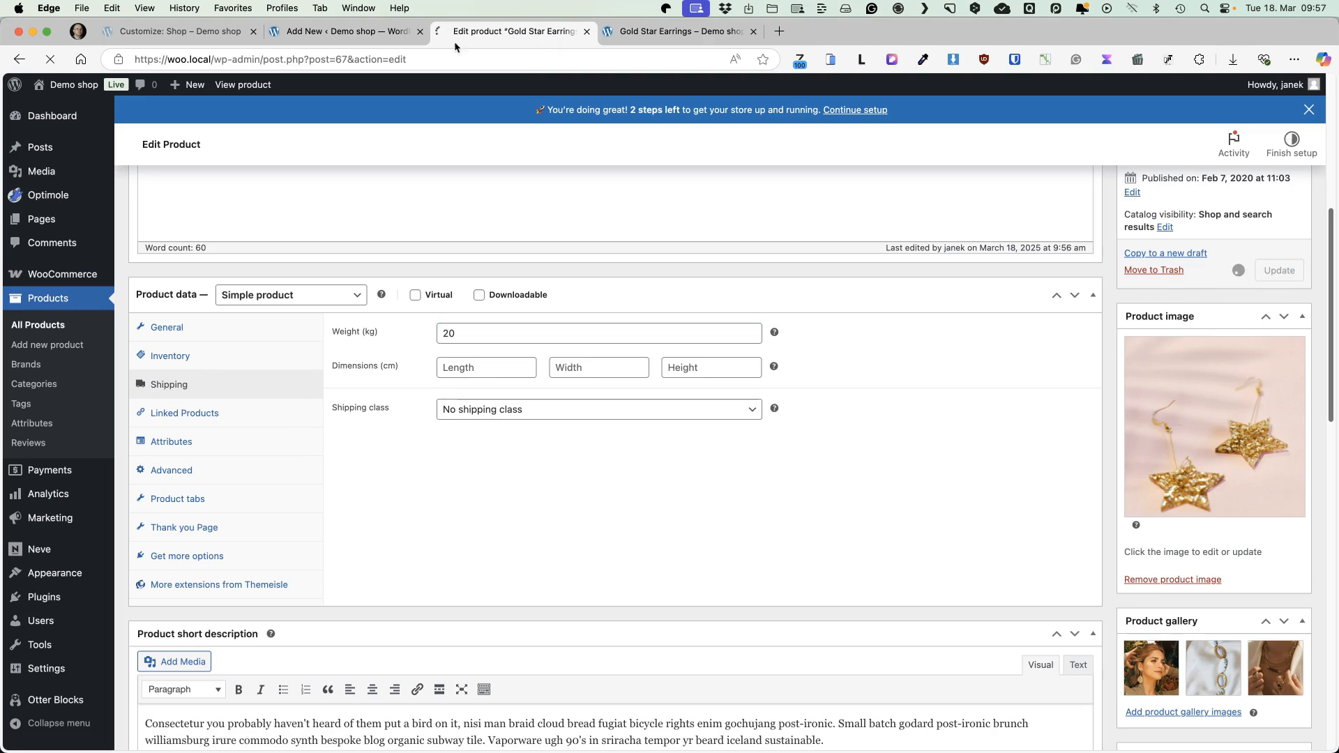
Reload the Gold Star Earrings page and view its Additional Information tab
{"action": "left_click", "coordinate": [653, 34]}
{"action": "left_click", "coordinate": [49, 58]}
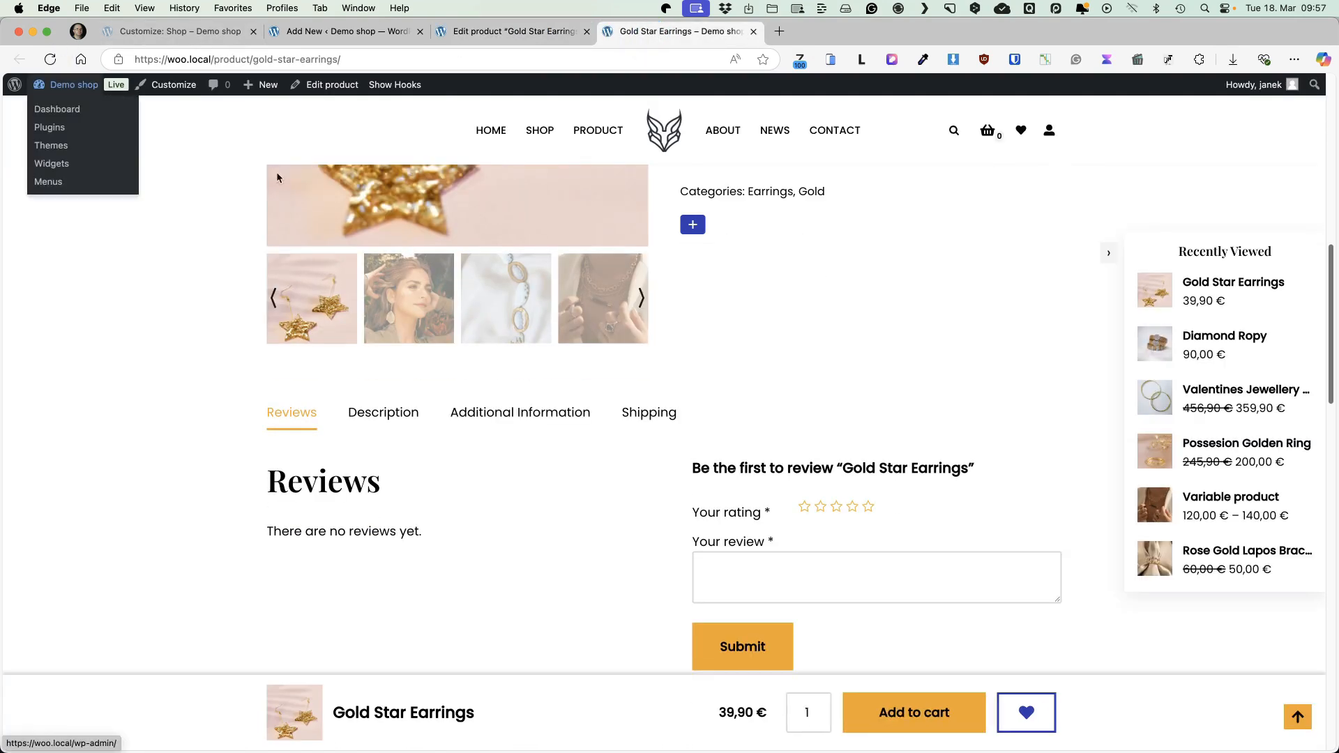
{"action": "left_click", "coordinate": [535, 417]}
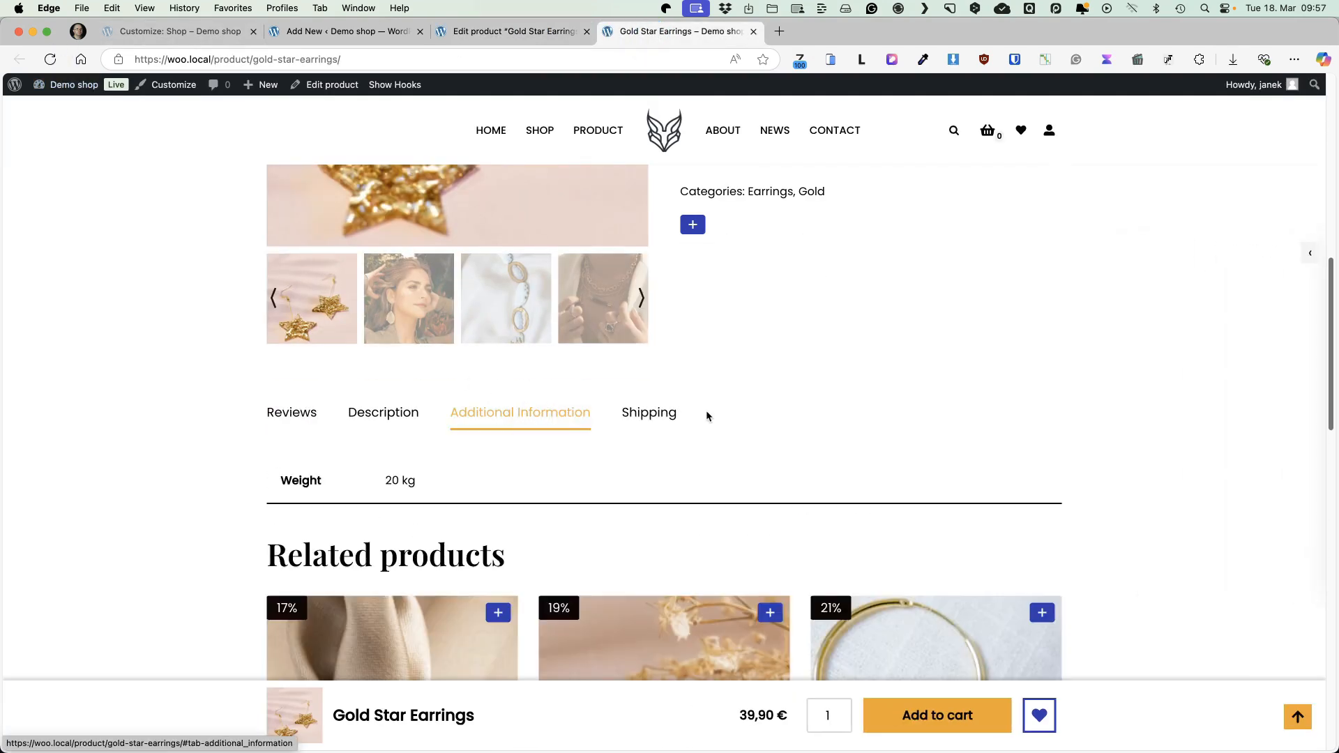
{"action": "scroll", "coordinate": [707, 416], "scroll_direction": "up", "scroll_amount": 10}
Go to the shop's home page and review its sections from the hero down to the product listings
{"action": "left_click", "coordinate": [665, 132]}
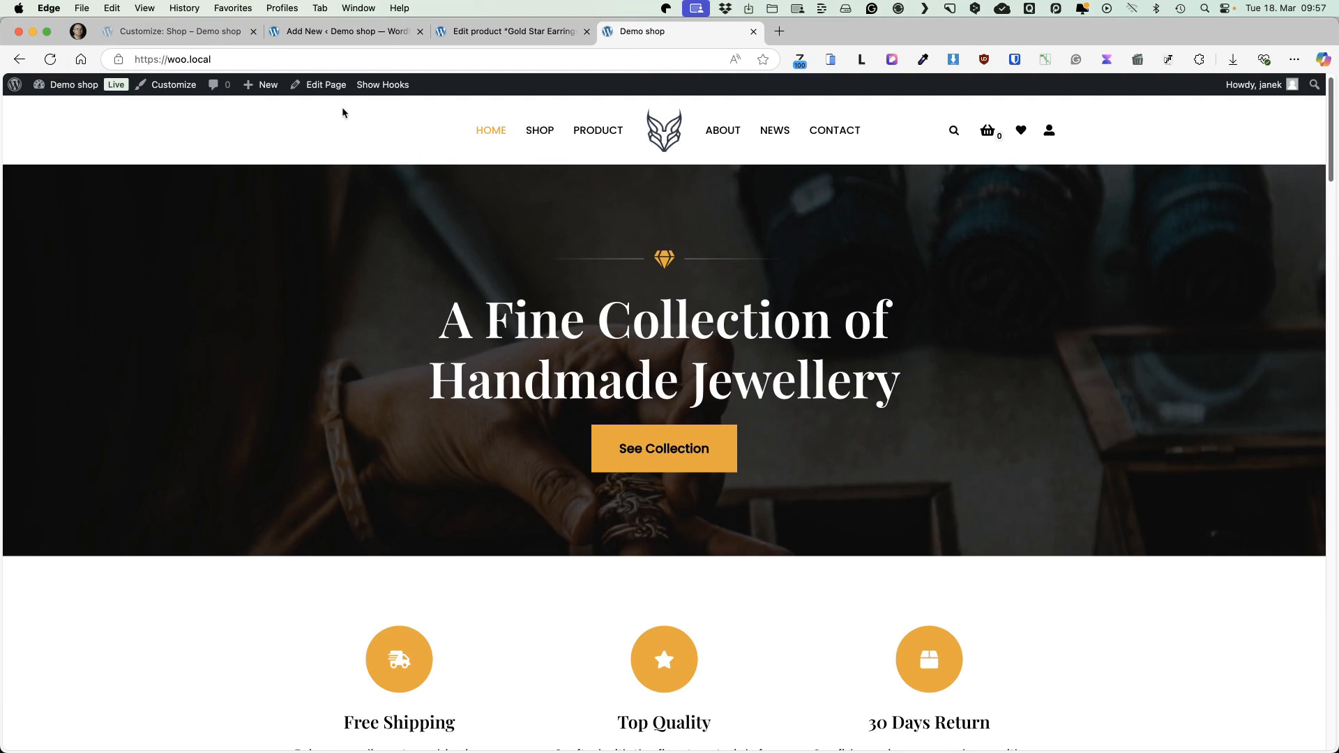
{"action": "scroll", "coordinate": [631, 390], "scroll_direction": "down", "scroll_amount": 7}
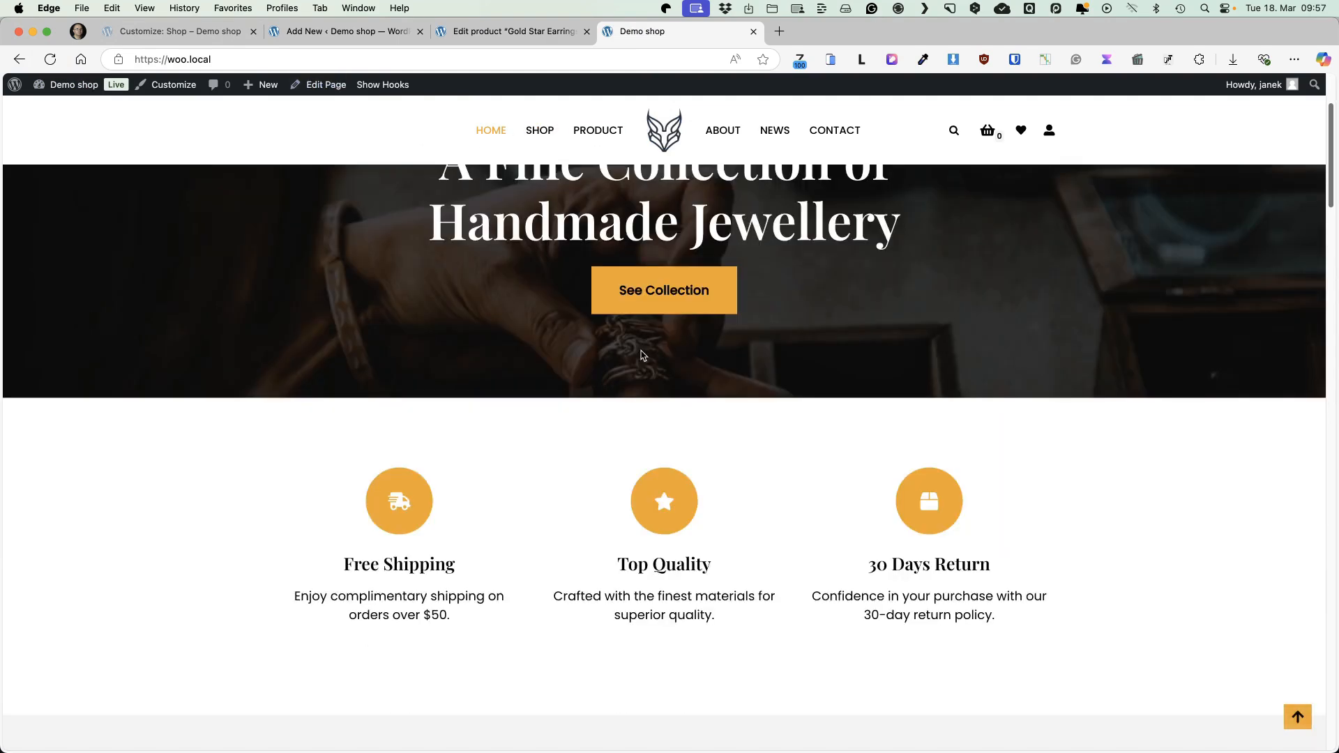
{"action": "scroll", "coordinate": [610, 438], "scroll_direction": "down", "scroll_amount": 15}
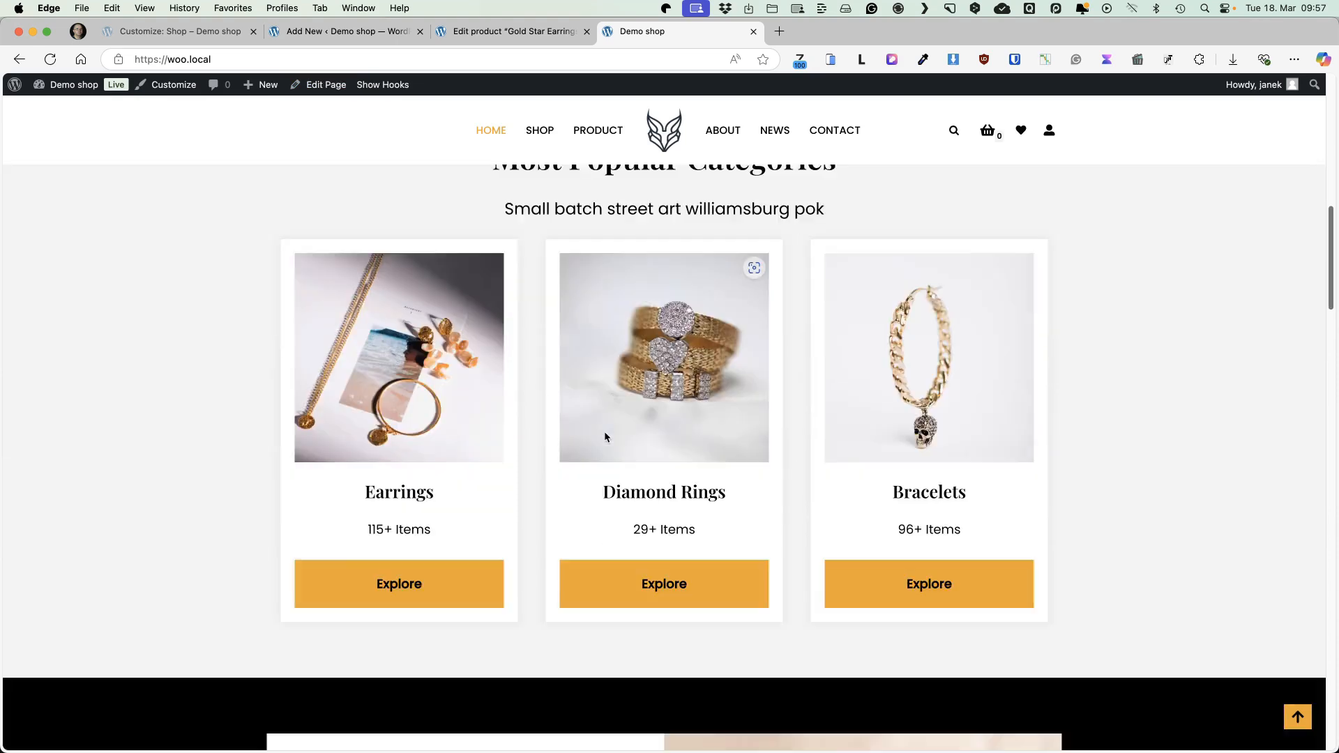
{"action": "scroll", "coordinate": [372, 461], "scroll_direction": "down", "scroll_amount": 5}
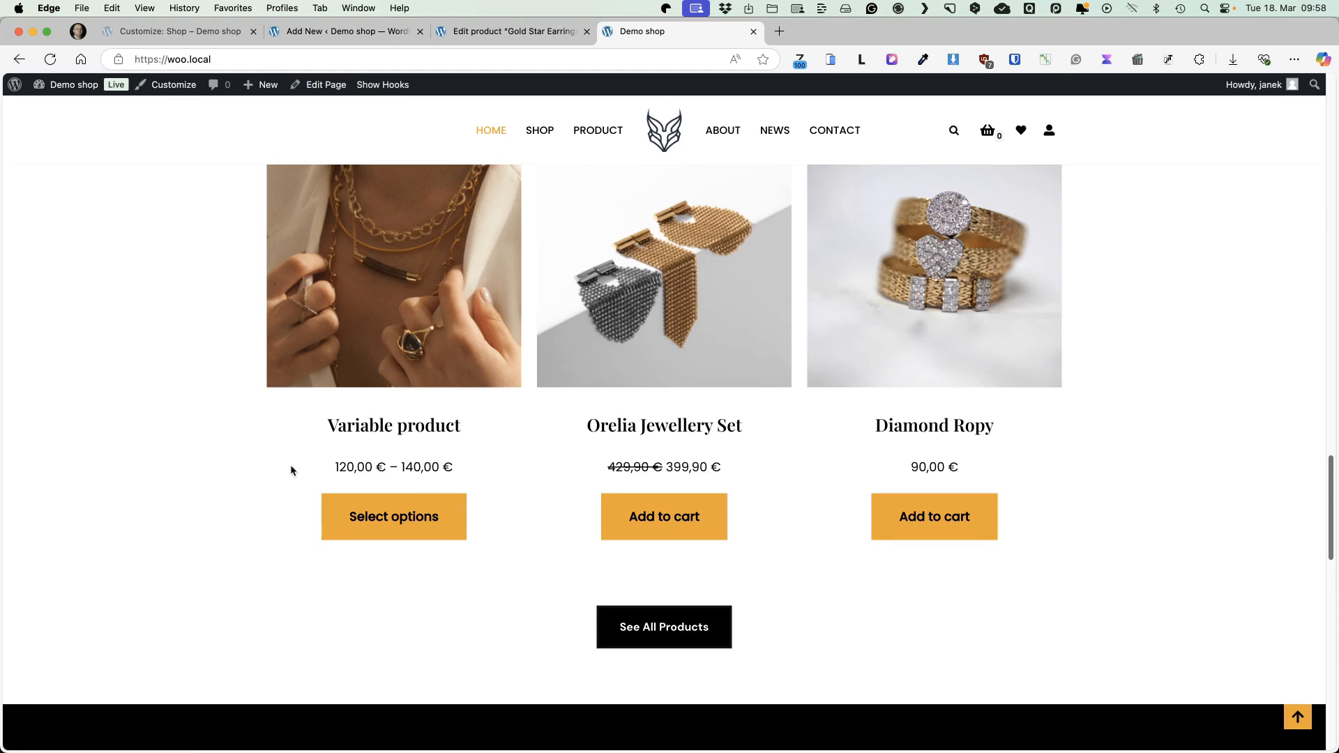
{"action": "scroll", "coordinate": [434, 436], "scroll_direction": "up", "scroll_amount": 20}
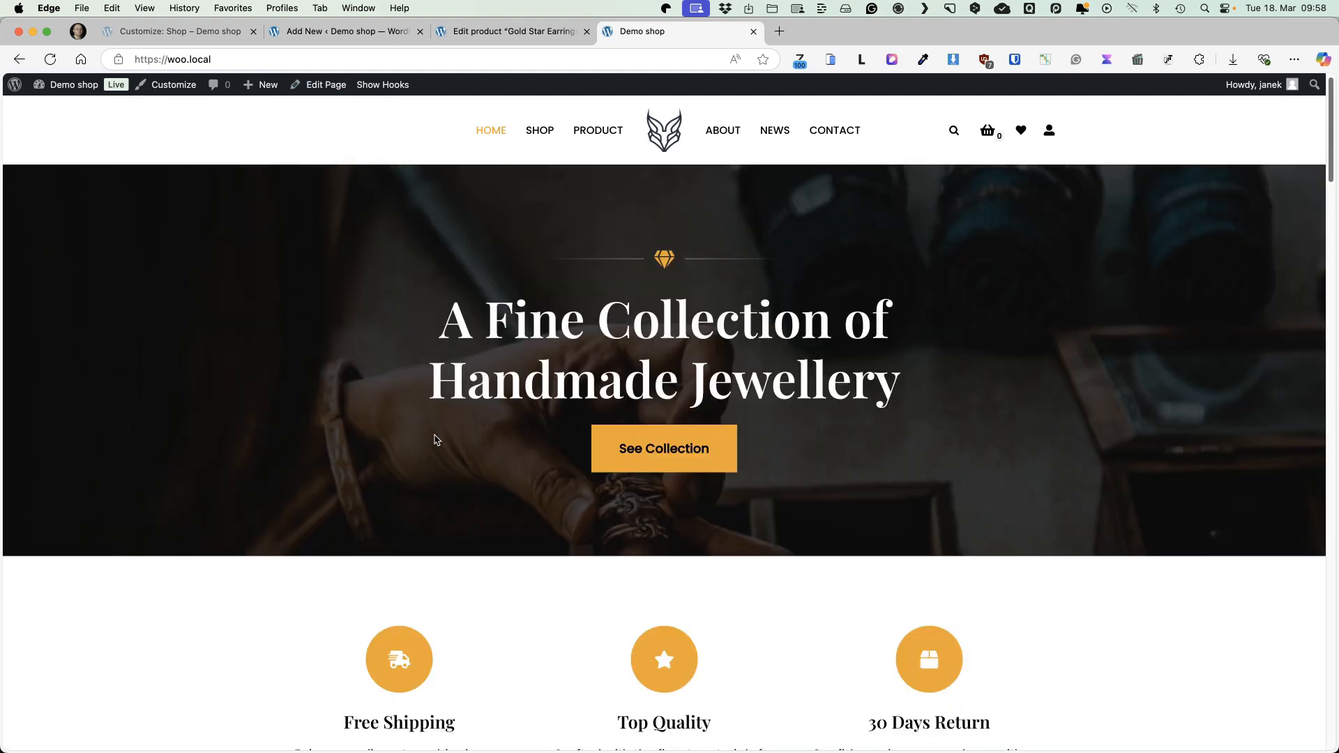